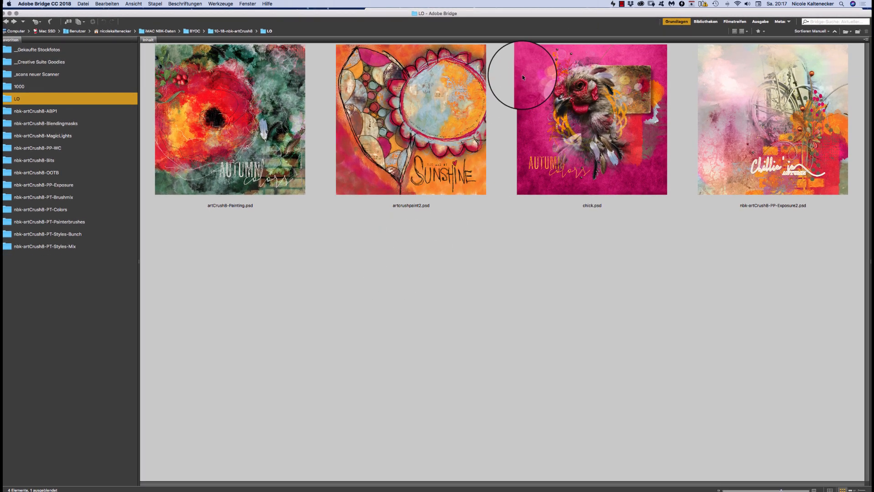
Step: Preview artcrushpaint2.psd at full-screen size, close the preview and clear the selection
{"action": "left_click", "coordinate": [443, 151]}
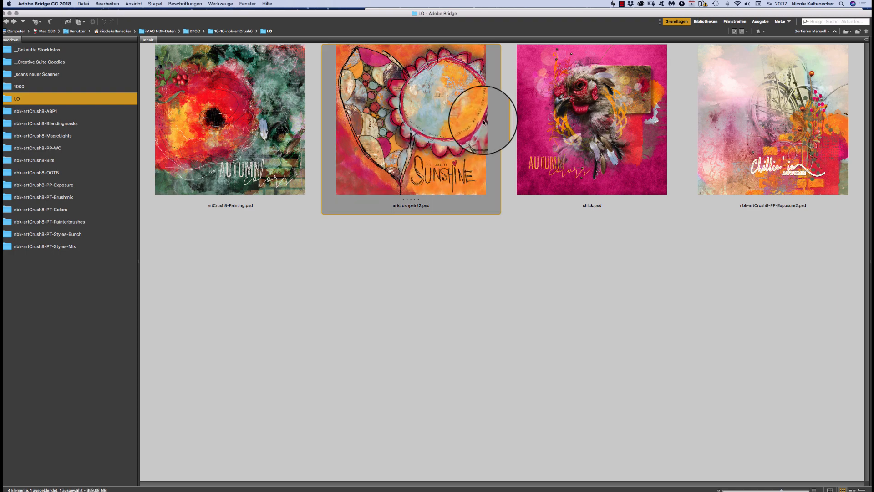
{"action": "key", "text": "space"}
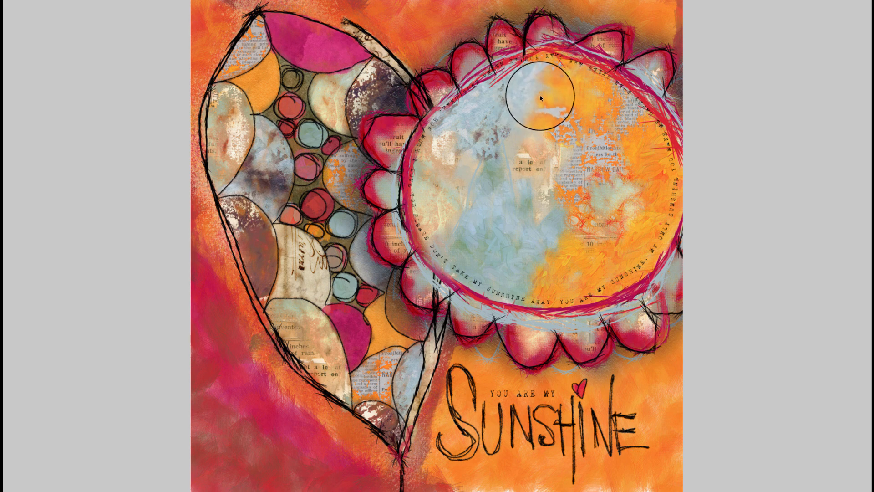
{"action": "key", "text": "space"}
{"action": "left_click", "coordinate": [462, 312]}
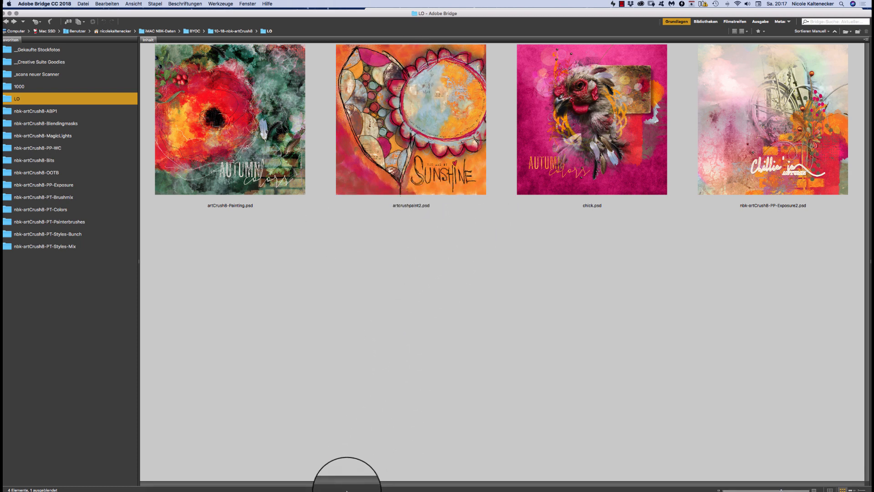
Step: Switch to Safari and go back from the open floral pin to the ModernArt board on Pinterest
{"action": "mouse_move", "coordinate": [348, 490]}
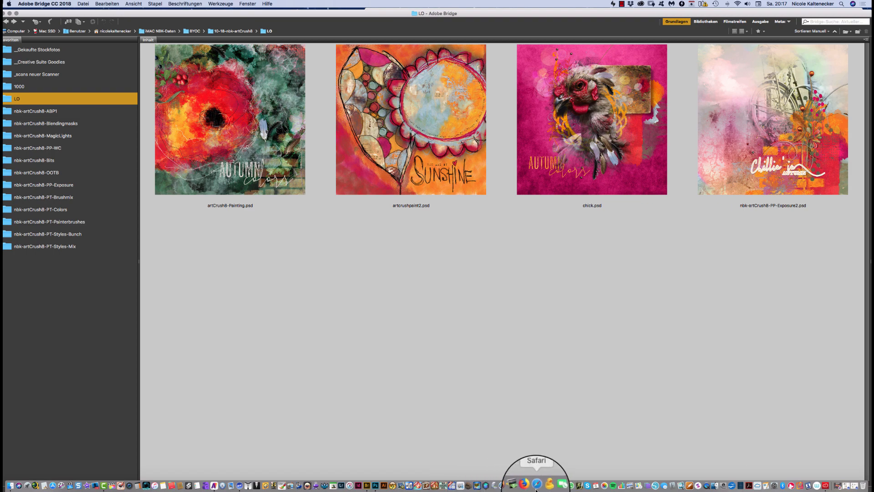
{"action": "left_click", "coordinate": [537, 487]}
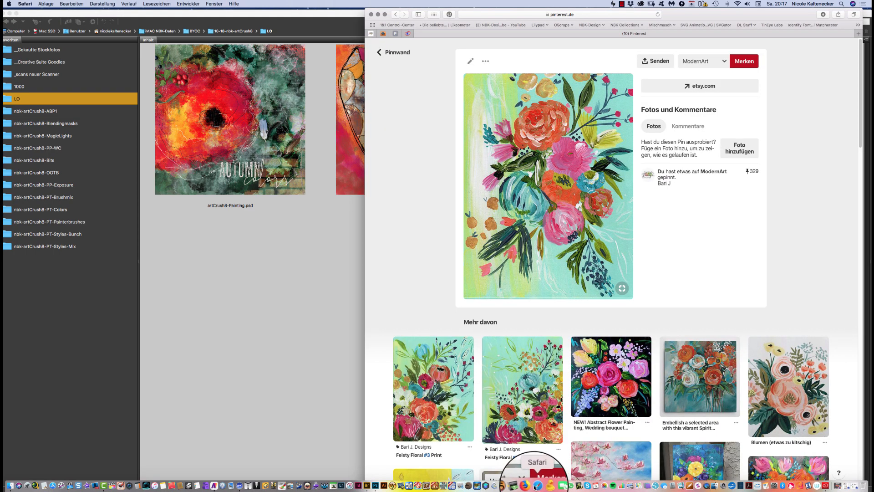
{"action": "left_click", "coordinate": [403, 50]}
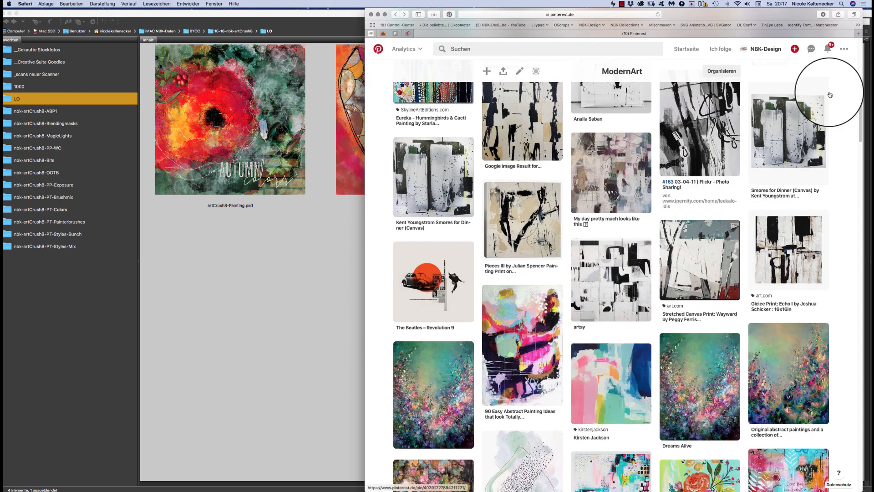
Step: Browse the pins on the ModernArt board for an abstract painting to use as a composition reference
{"action": "left_click_drag", "start_coordinate": [862, 90], "coordinate": [842, 41]}
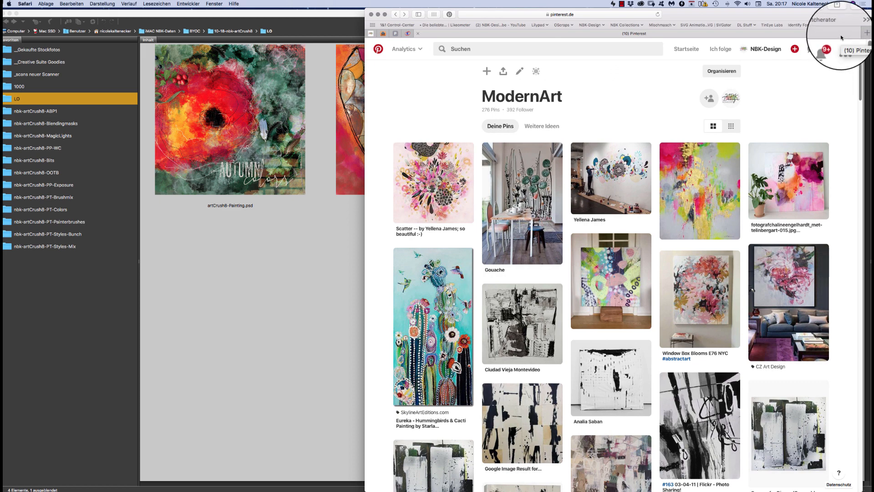
{"action": "scroll", "coordinate": [837, 73], "scroll_direction": "down", "scroll_amount": 5}
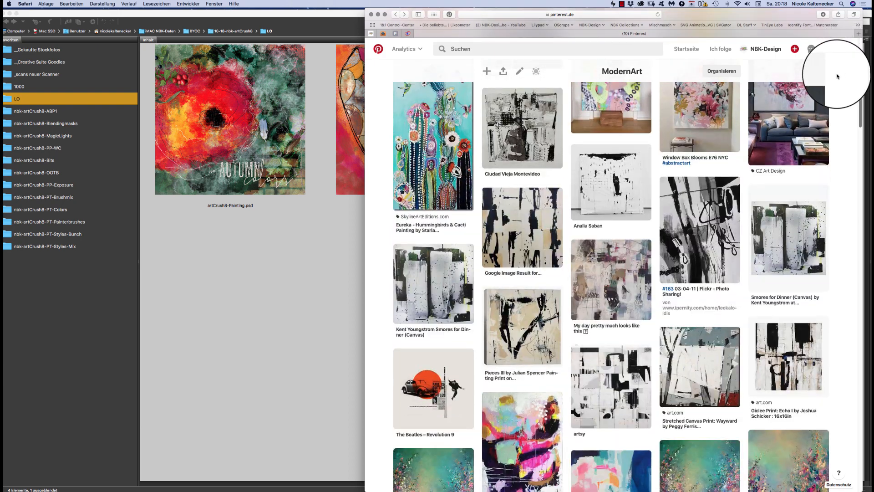
{"action": "scroll", "coordinate": [837, 76], "scroll_direction": "down", "scroll_amount": 2}
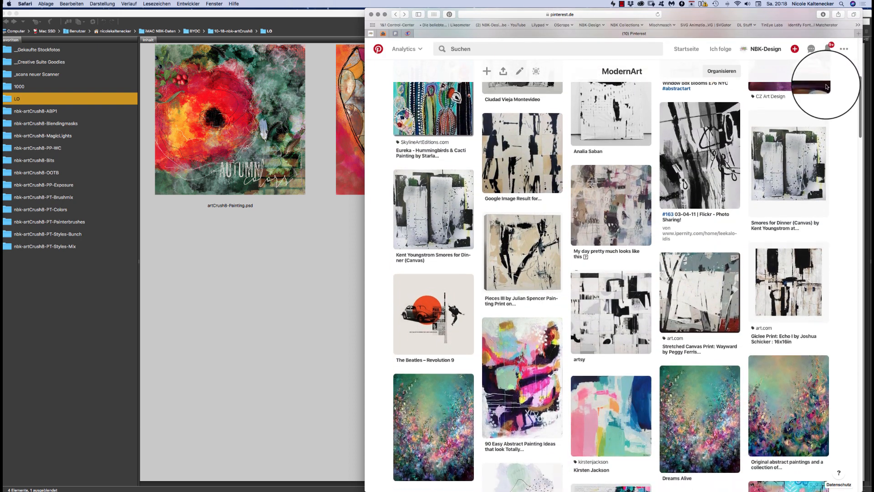
{"action": "scroll", "coordinate": [826, 84], "scroll_direction": "up", "scroll_amount": 7}
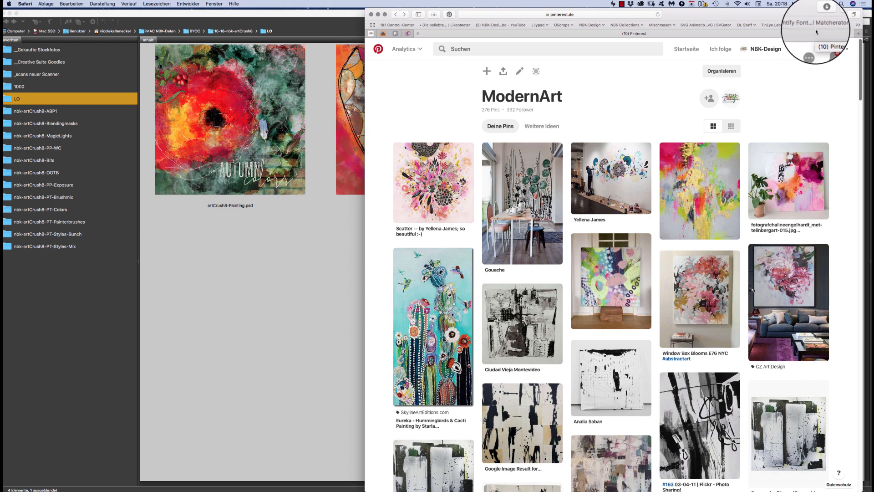
{"action": "scroll", "coordinate": [815, 64], "scroll_direction": "down", "scroll_amount": 10}
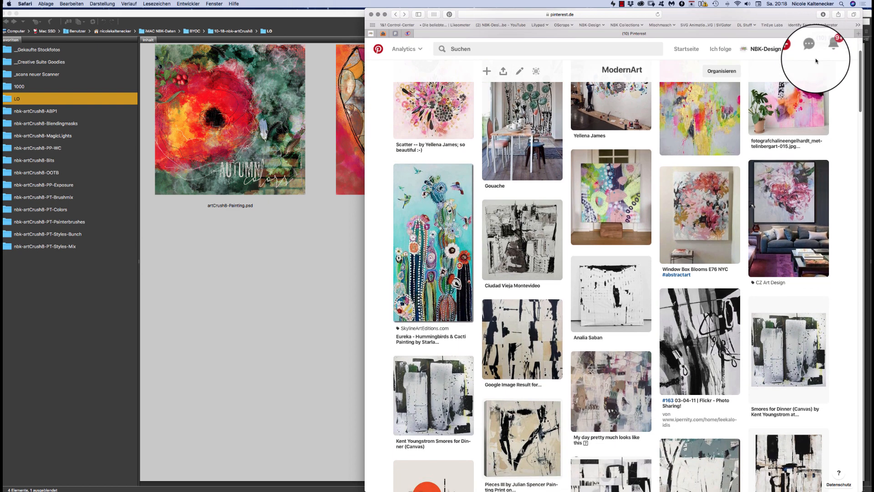
{"action": "scroll", "coordinate": [813, 89], "scroll_direction": "down", "scroll_amount": 5}
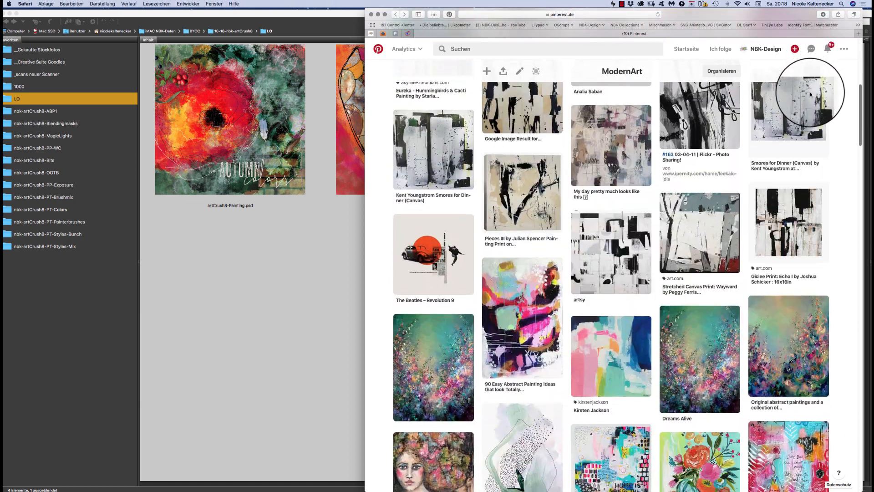
{"action": "scroll", "coordinate": [809, 104], "scroll_direction": "down", "scroll_amount": 4}
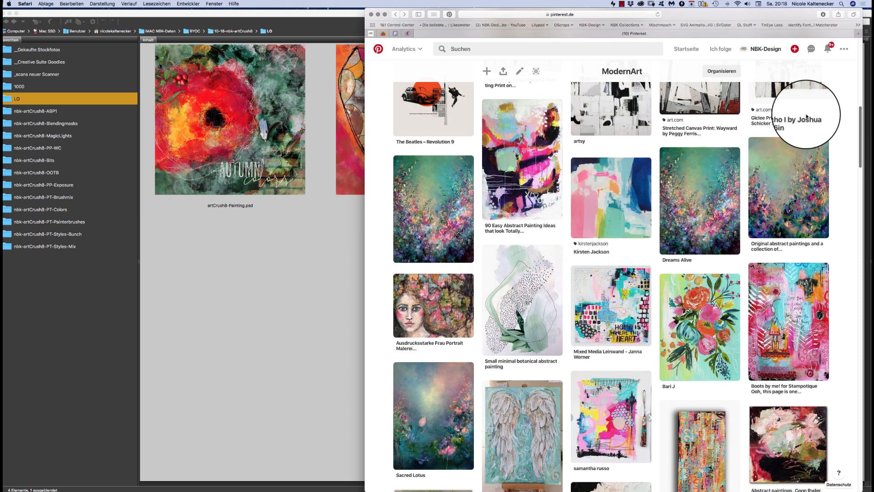
{"action": "scroll", "coordinate": [806, 119], "scroll_direction": "down", "scroll_amount": 3}
{"action": "scroll", "coordinate": [808, 127], "scroll_direction": "down", "scroll_amount": 2}
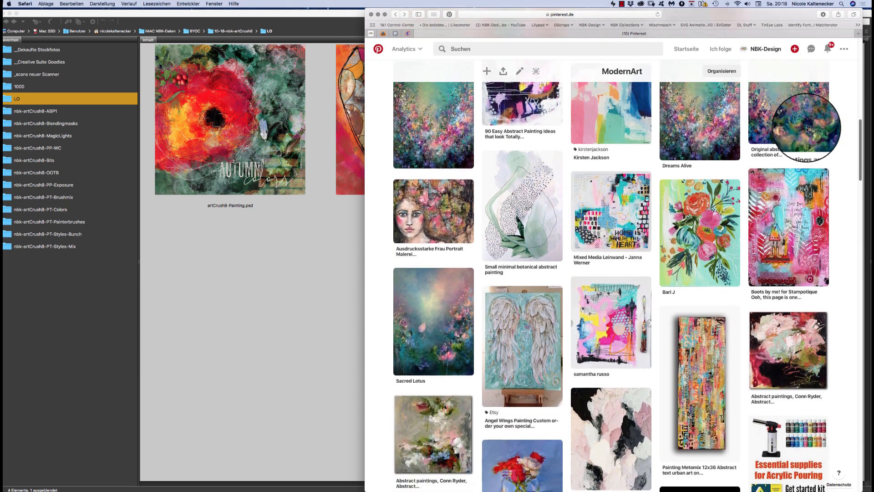
{"action": "scroll", "coordinate": [806, 134], "scroll_direction": "down", "scroll_amount": 3}
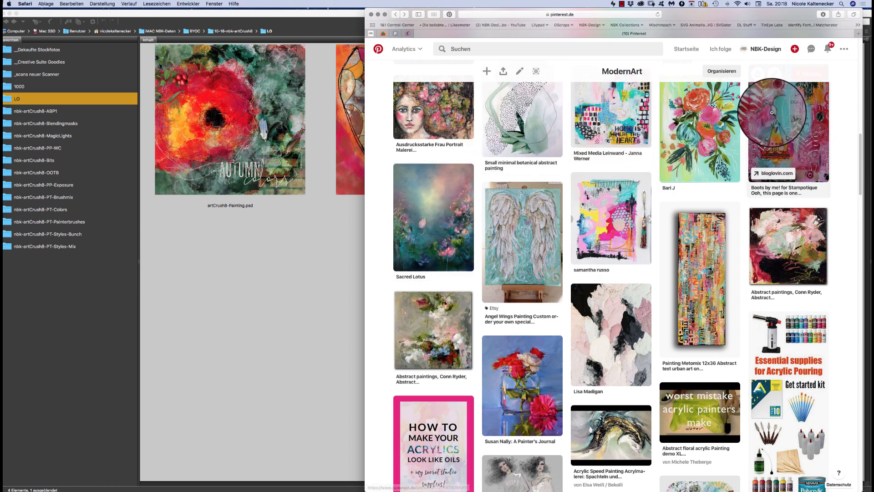
{"action": "left_click_drag", "start_coordinate": [859, 154], "coordinate": [856, 158]}
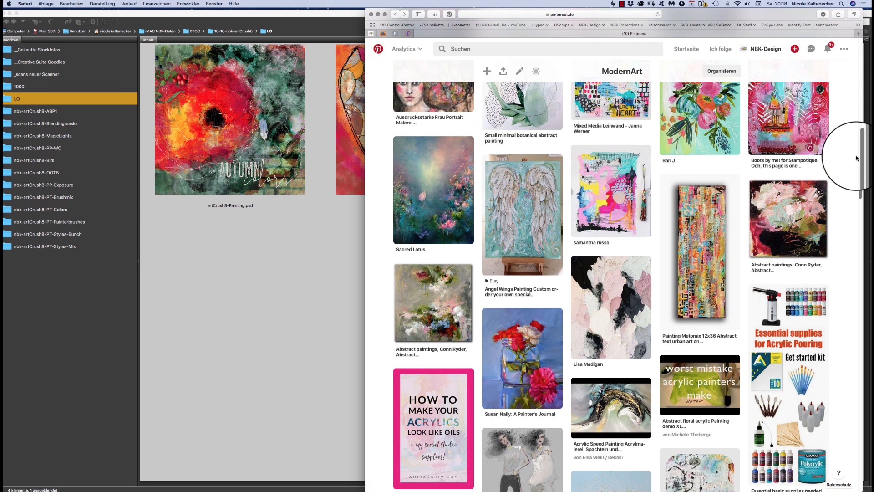
{"action": "scroll", "coordinate": [856, 158], "scroll_direction": "down", "scroll_amount": 5}
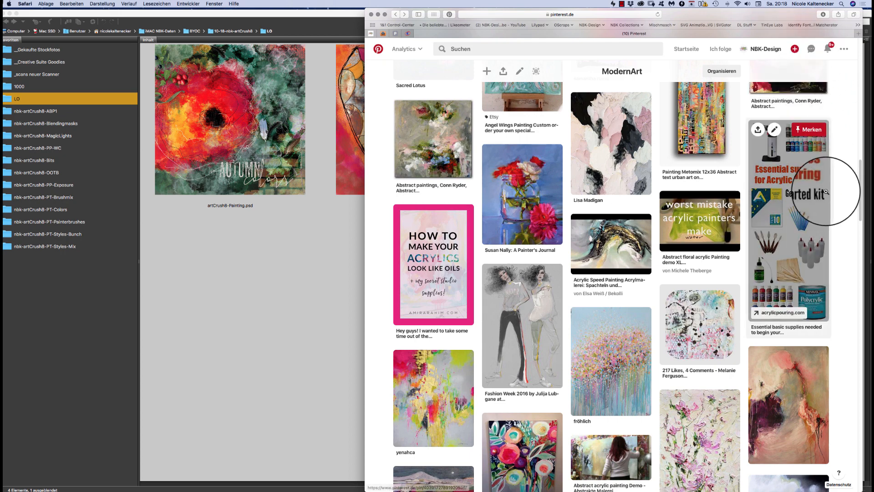
{"action": "left_click_drag", "start_coordinate": [857, 165], "coordinate": [858, 212]}
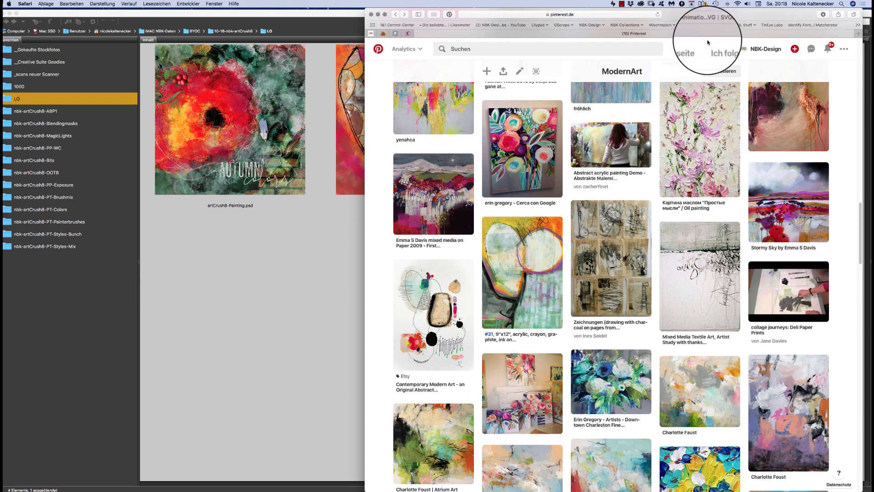
Step: Open the "#31, 9"x12", acrylic, crayon, graphite, ink" pin and copy its painting image
{"action": "left_click", "coordinate": [531, 282]}
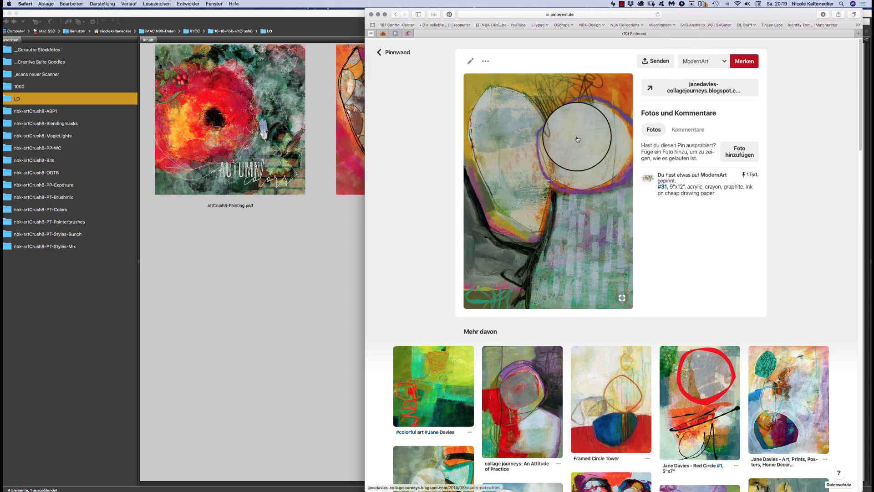
{"action": "right_click", "coordinate": [577, 152]}
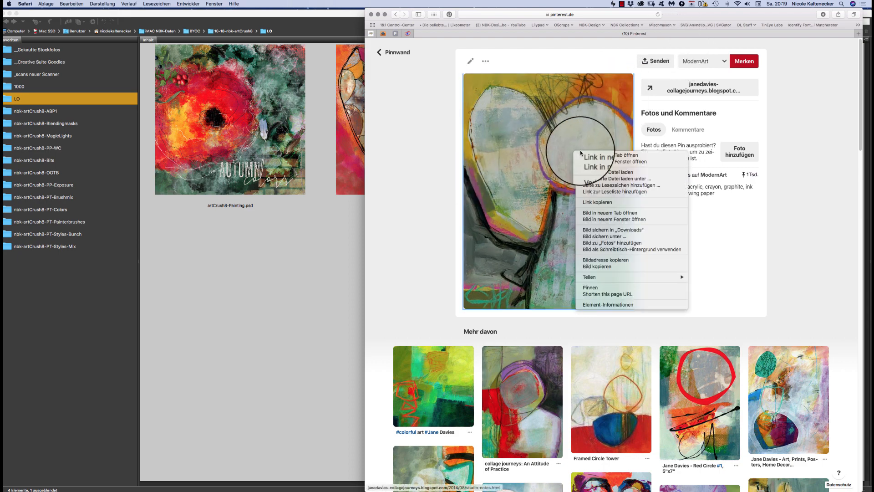
{"action": "left_click", "coordinate": [638, 267]}
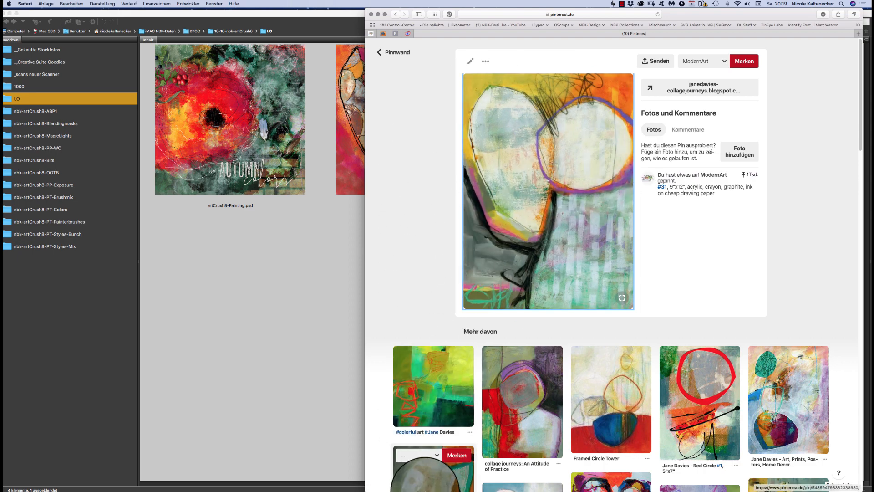
Step: Switch to Photoshop, bring the blank Untitled-1 document forward beside the finished artwork and paste the copied painting into it
{"action": "mouse_move", "coordinate": [444, 483]}
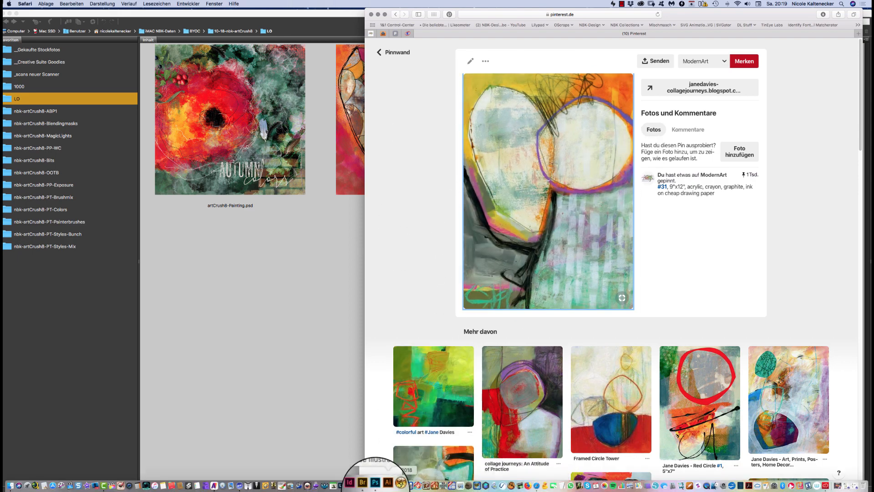
{"action": "left_click", "coordinate": [369, 482]}
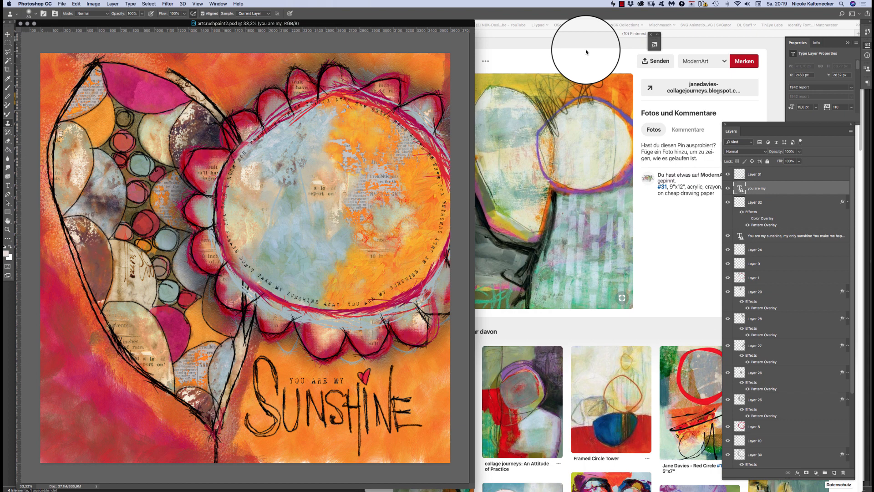
{"action": "key", "text": "ctrl+Tab"}
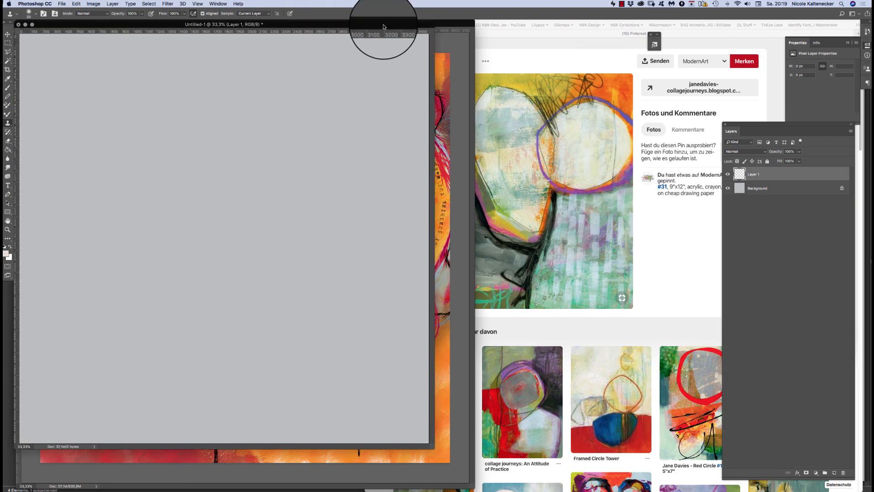
{"action": "left_click_drag", "start_coordinate": [381, 23], "coordinate": [592, 32]}
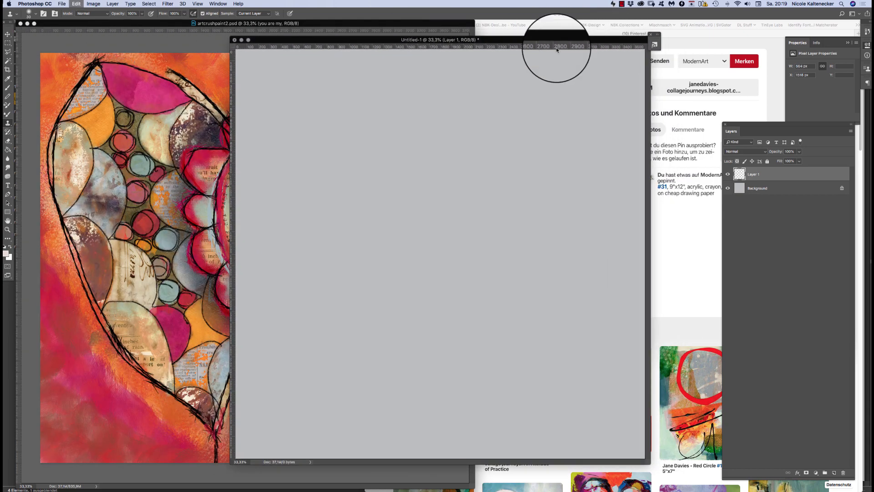
{"action": "key", "text": "super+v"}
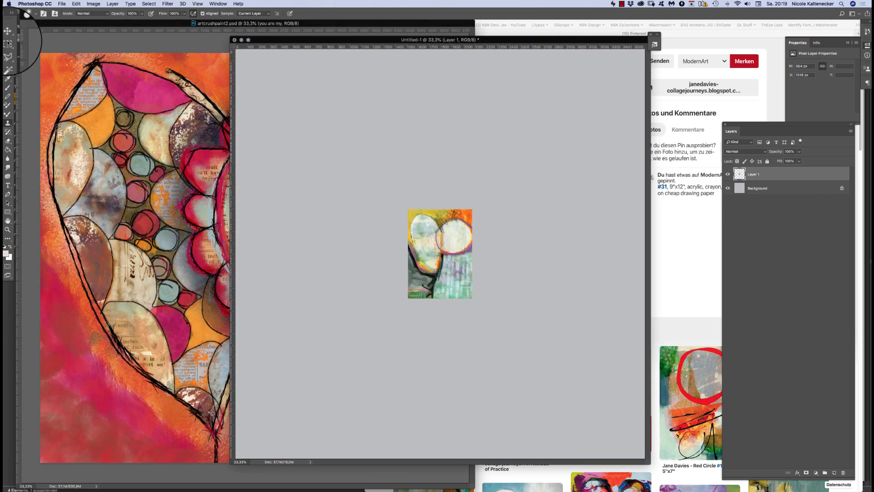
Step: Enlarge the pasted painting proportionally with Free Transform until it spans the full canvas width
{"action": "key", "text": "v"}
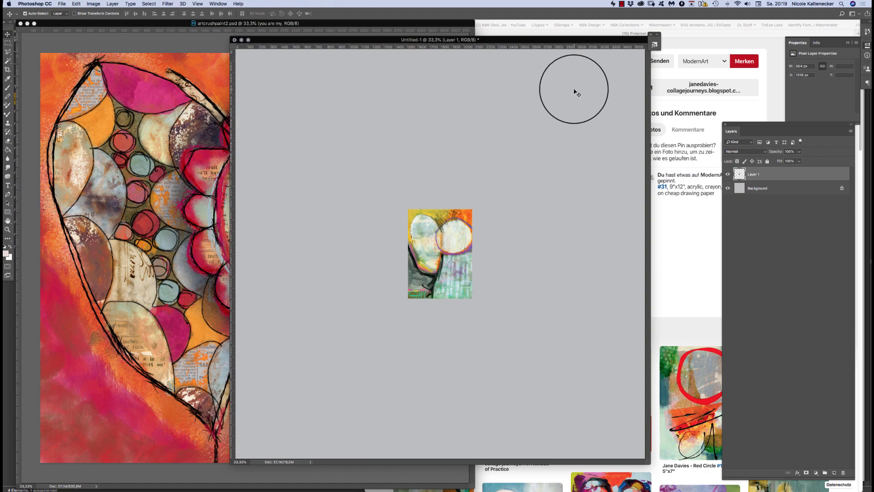
{"action": "key", "text": "super+t"}
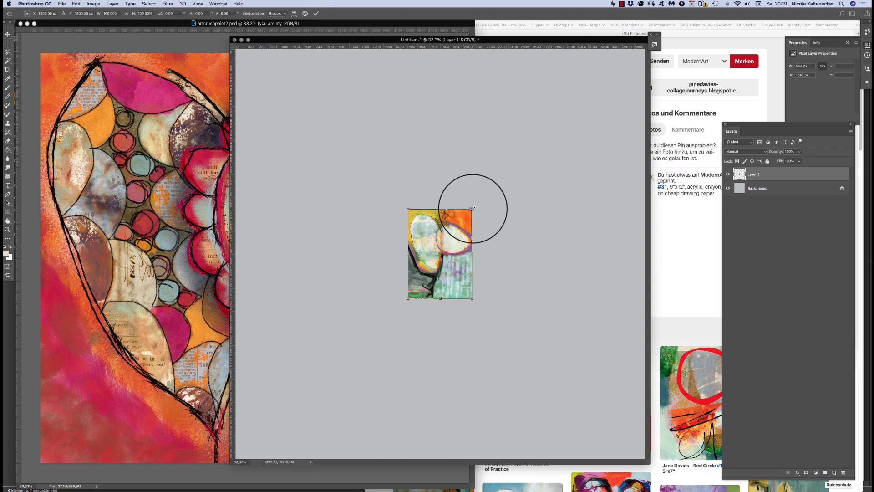
{"action": "left_click_drag", "start_coordinate": [471, 209], "coordinate": [590, 90]}
{"action": "left_click_drag", "start_coordinate": [541, 142], "coordinate": [539, 252]}
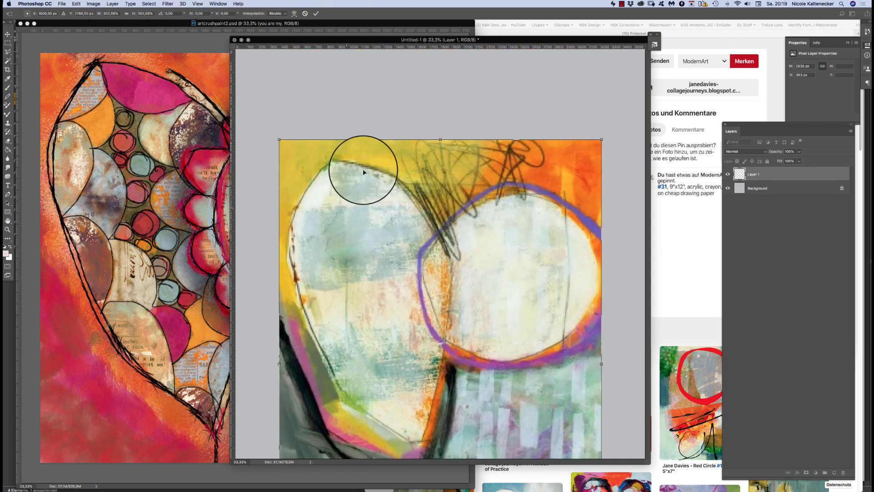
{"action": "left_click_drag", "start_coordinate": [601, 139], "coordinate": [639, 71]}
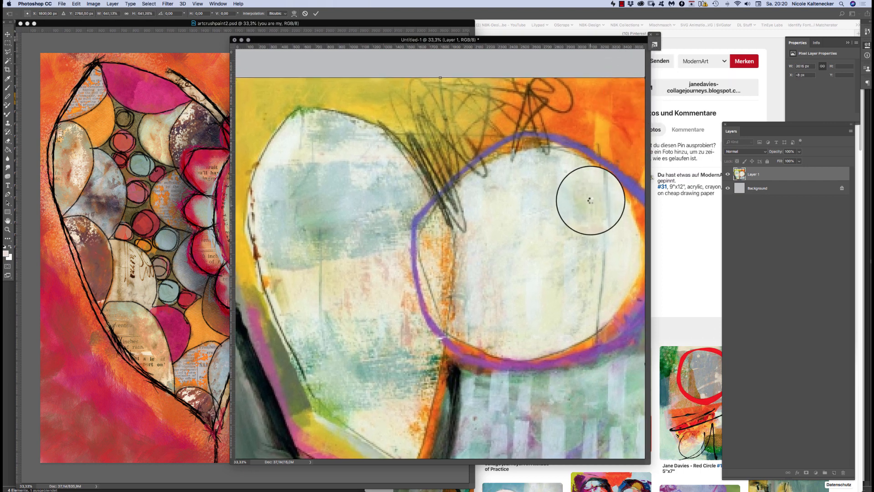
Step: Move the enlarged painting upward with Free Transform so it covers the whole canvas, and fully lock its layer
{"action": "key", "text": "super+t"}
{"action": "left_click_drag", "start_coordinate": [598, 231], "coordinate": [599, 182]}
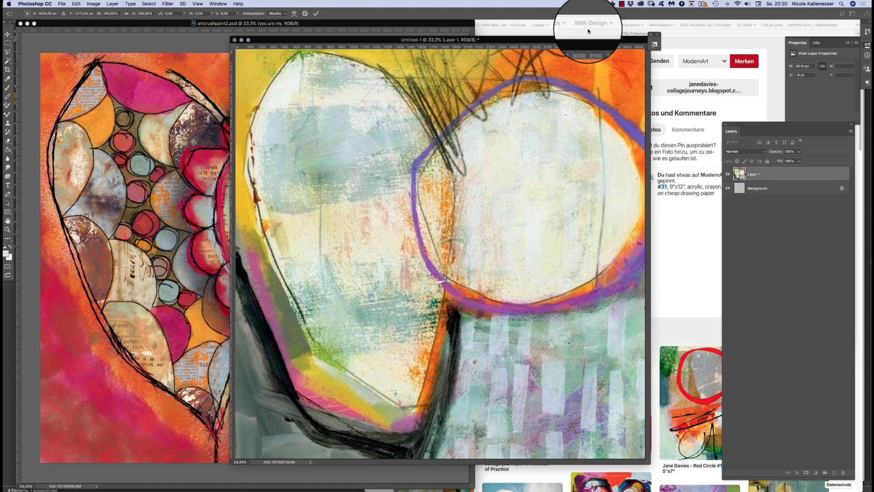
{"action": "key", "text": "super+minus"}
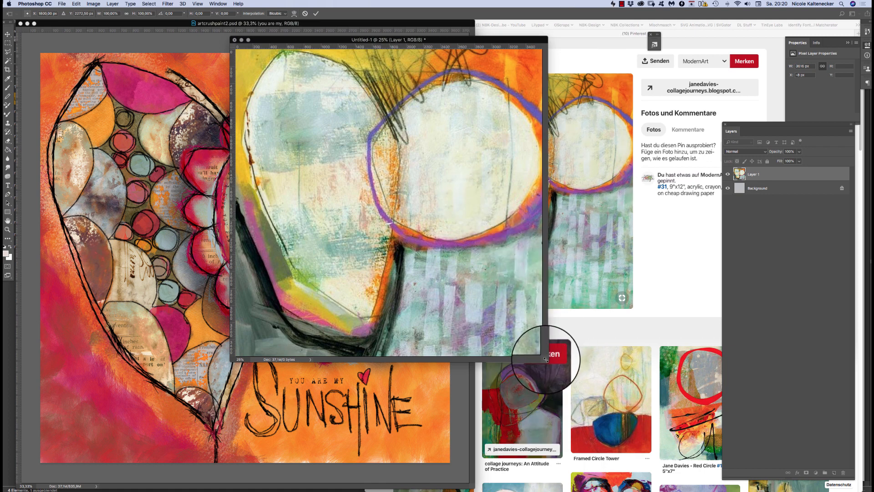
{"action": "left_click_drag", "start_coordinate": [545, 359], "coordinate": [660, 451]}
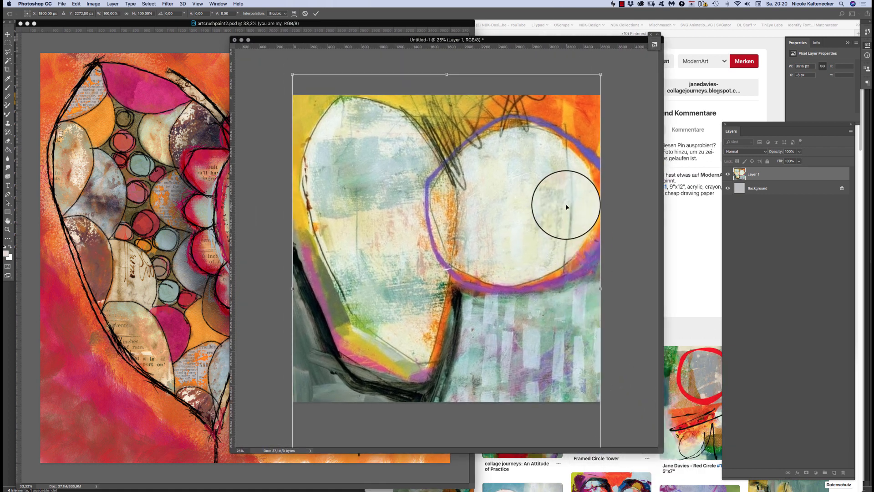
{"action": "key", "text": "Return"}
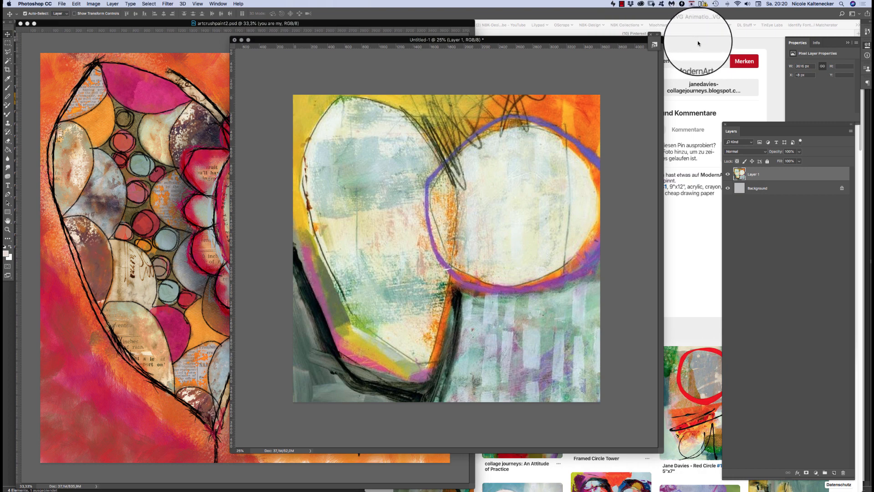
{"action": "left_click", "coordinate": [767, 160]}
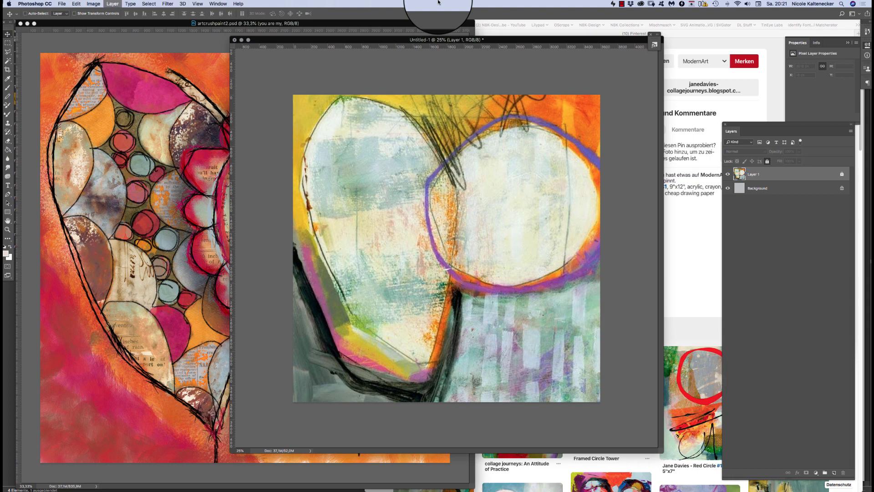
Step: Add a new empty layer above the locked painting layer, keeping the default name and Normal mode
{"action": "key", "text": "super+shift+n"}
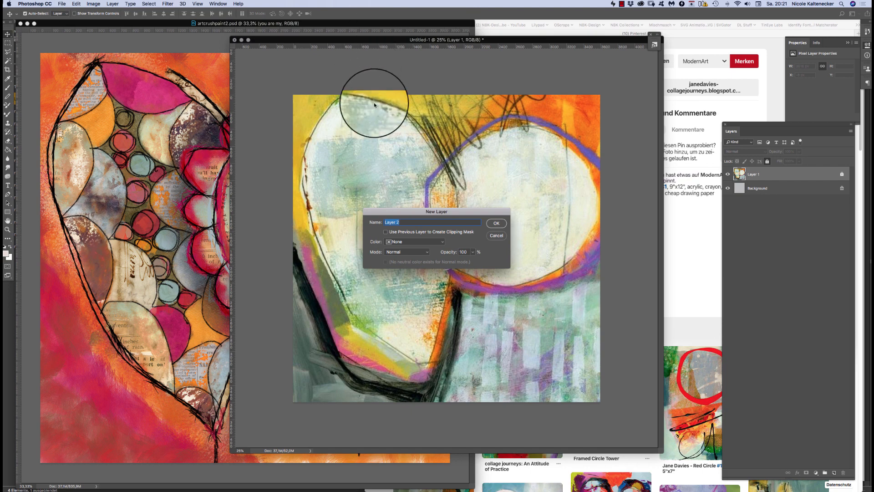
{"action": "key", "text": "BackSpace"}
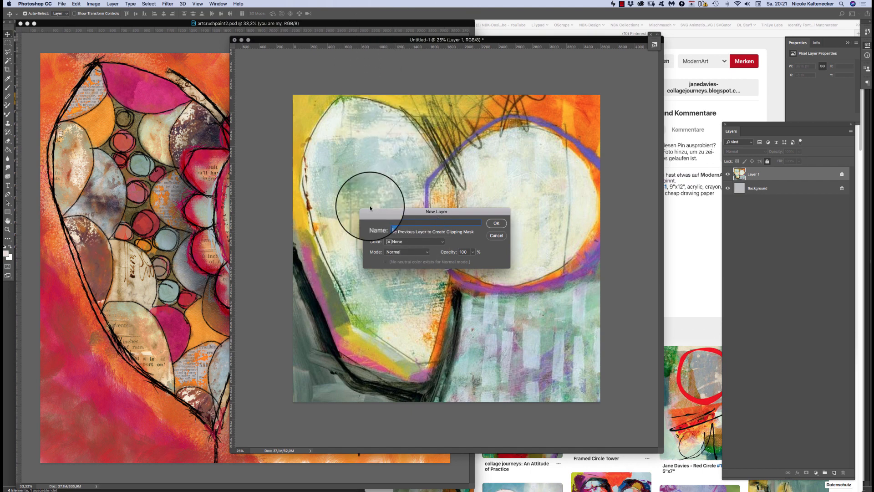
{"action": "key", "text": "super+z"}
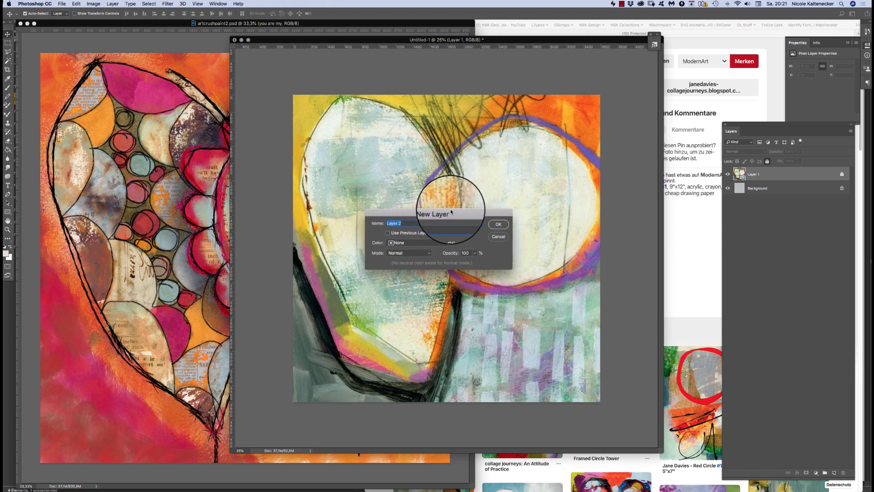
{"action": "left_click_drag", "start_coordinate": [447, 211], "coordinate": [478, 185]}
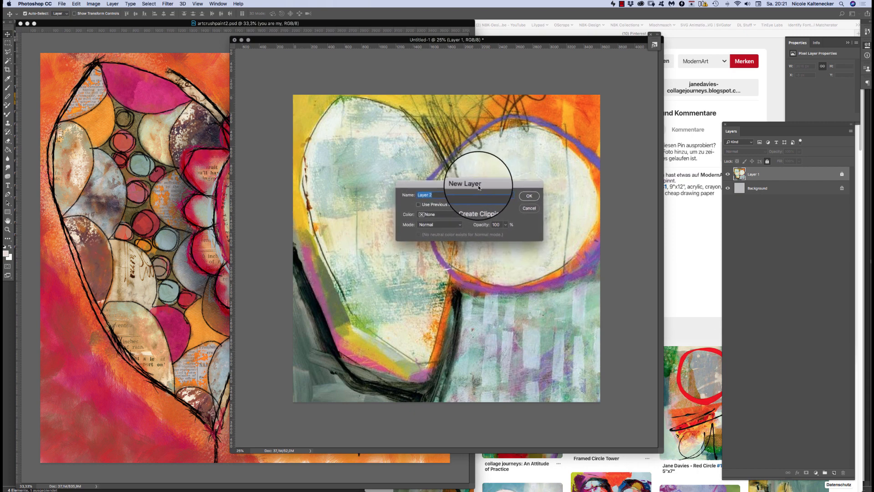
{"action": "left_click", "coordinate": [530, 196]}
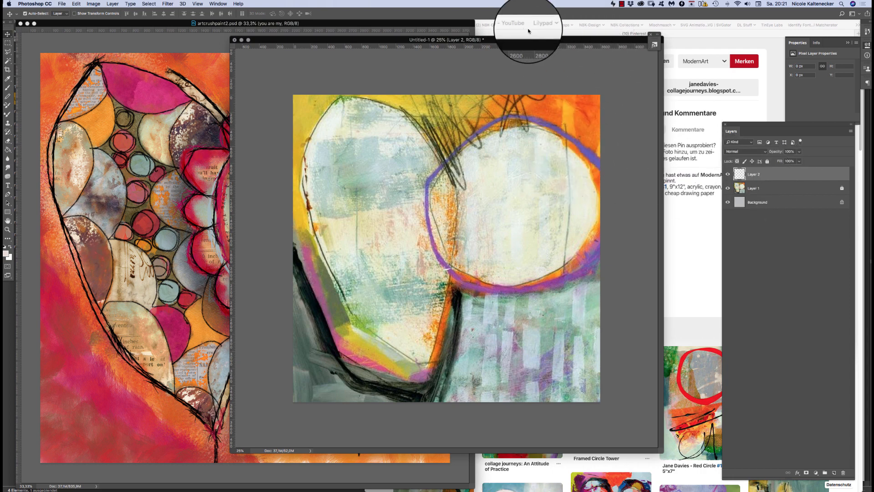
Step: Shift the document window aside, hide the Safari browser, and switch to Bridge to open the nbk-artCrush8-PT-Colors folder
{"action": "left_click_drag", "start_coordinate": [525, 38], "coordinate": [508, 41]}
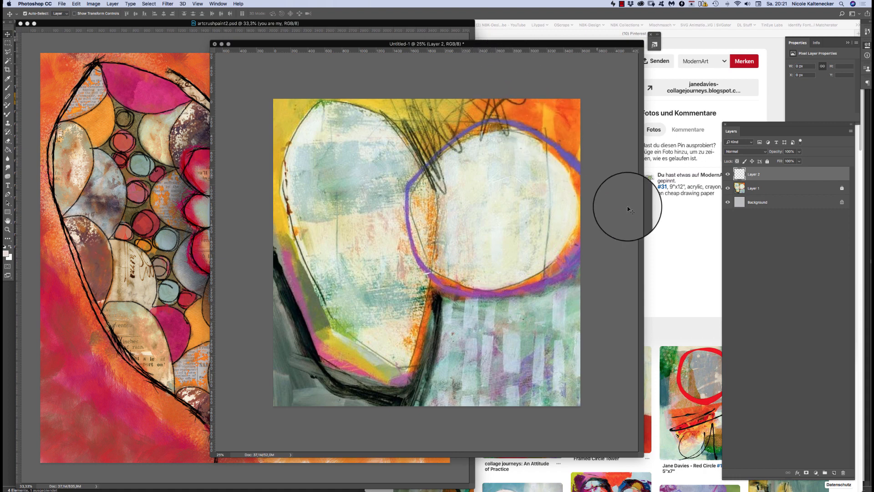
{"action": "left_click", "coordinate": [674, 262]}
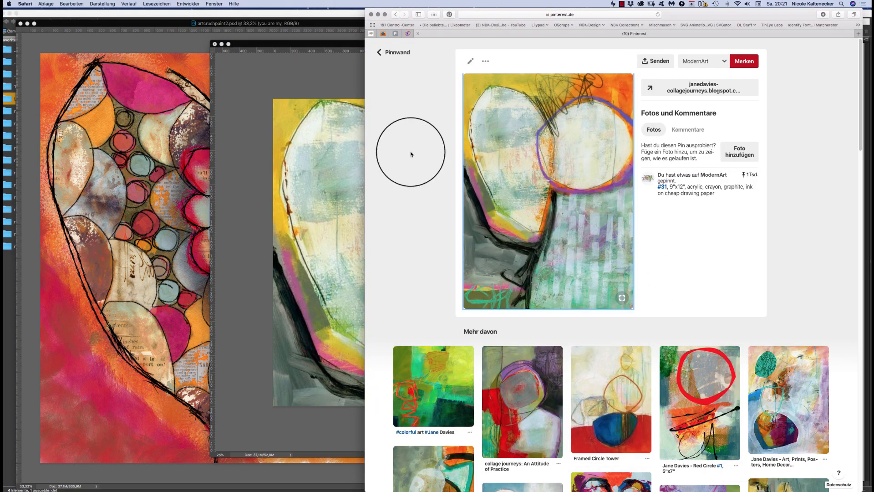
{"action": "key", "text": "super+h"}
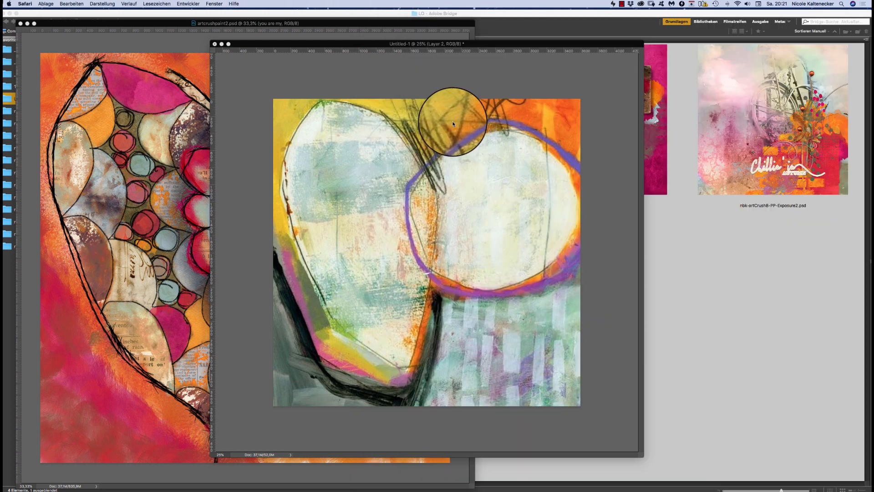
{"action": "left_click", "coordinate": [663, 220]}
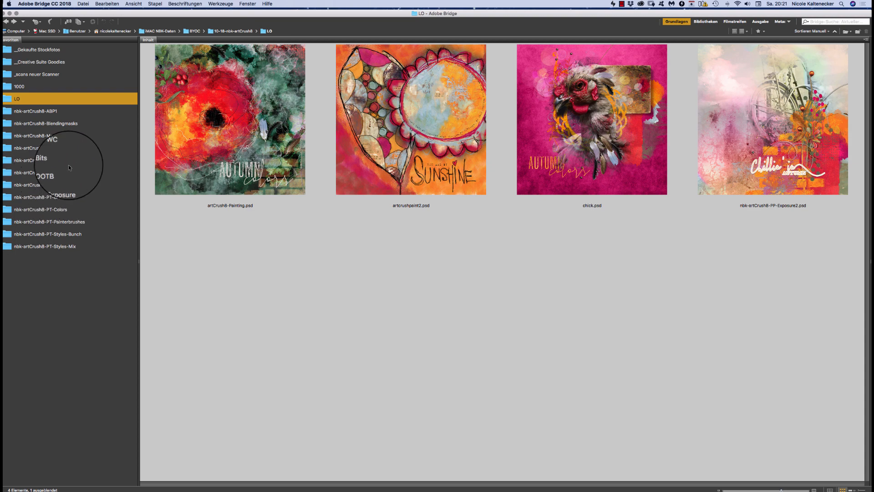
{"action": "left_click", "coordinate": [73, 197]}
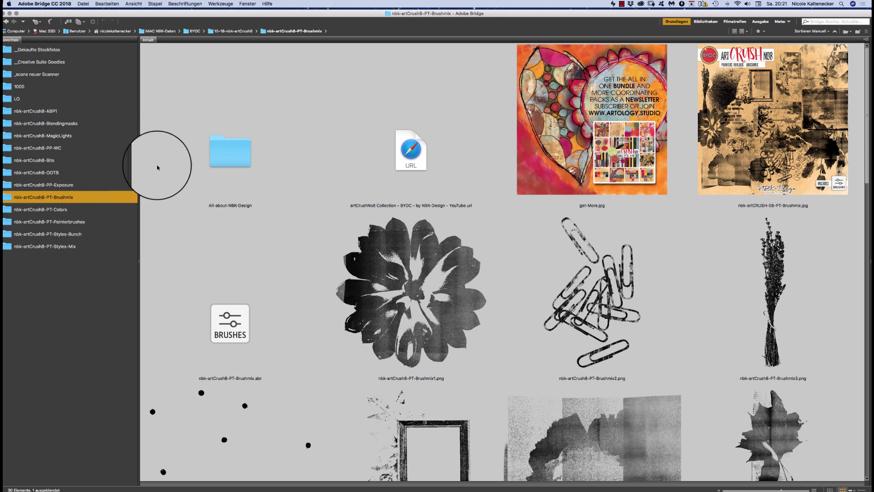
{"action": "left_click", "coordinate": [69, 210]}
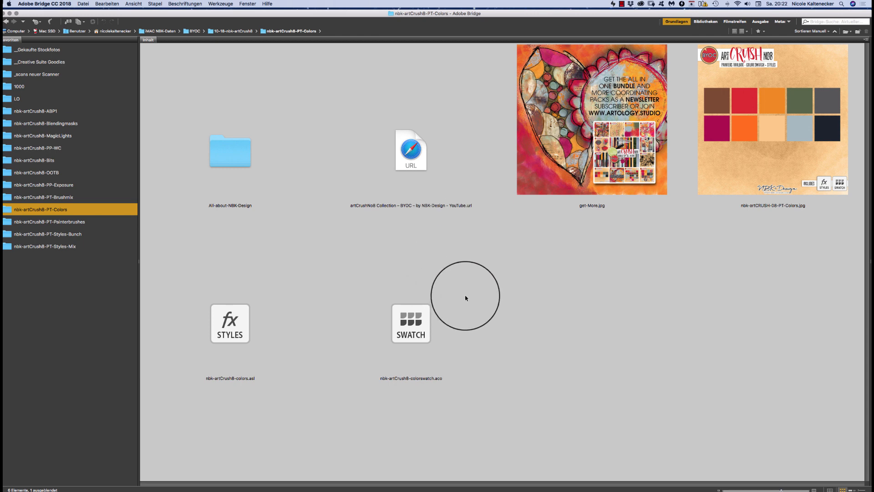
Step: Load the nbk-artCrush8-colors.asl styles and the nbk-artCrush8-colorswatch.aco swatches from Bridge into Photoshop
{"action": "double_click", "coordinate": [241, 330]}
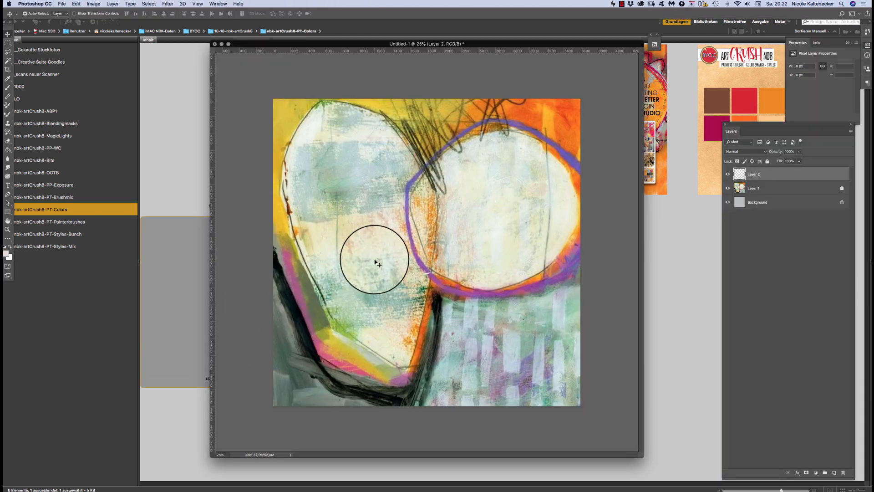
{"action": "left_click", "coordinate": [190, 434]}
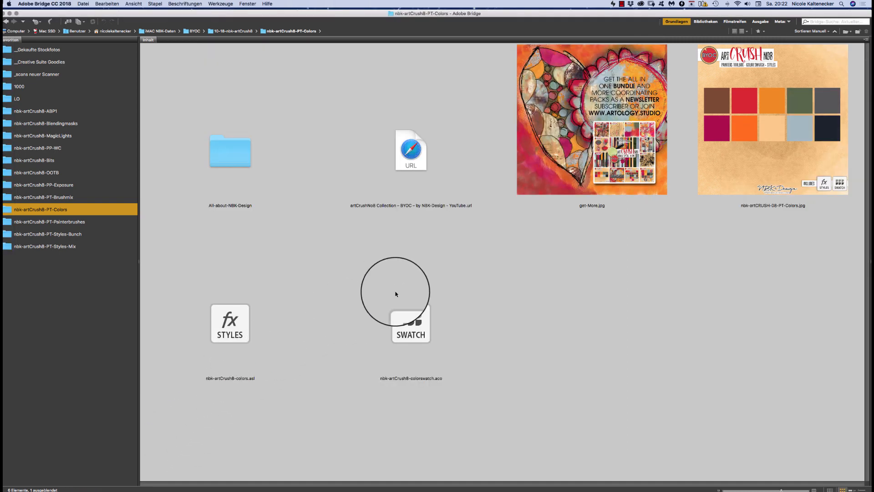
{"action": "left_click", "coordinate": [427, 319]}
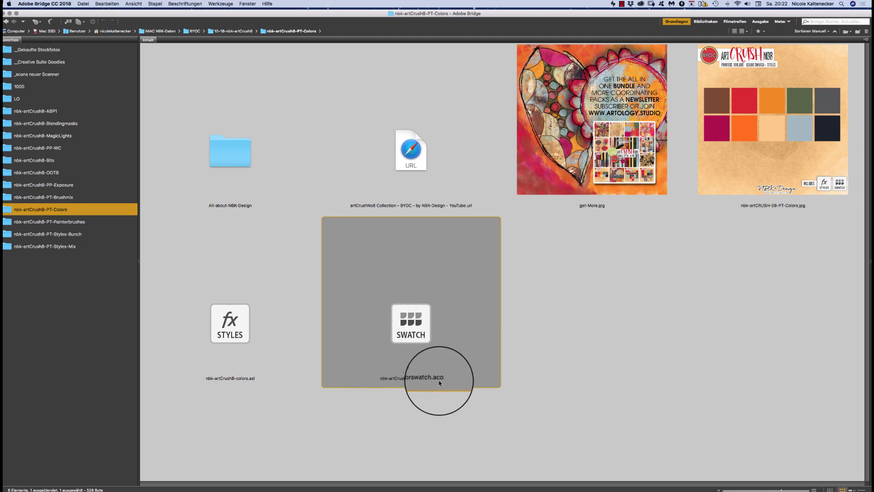
{"action": "double_click", "coordinate": [403, 325]}
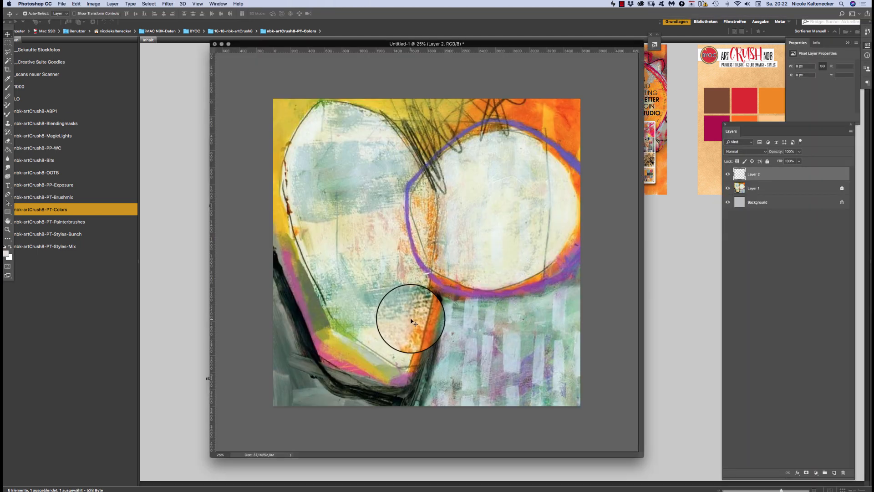
Step: Show the Swatches and Styles panels and place Styles directly below Swatches, clear of the painting
{"action": "left_click", "coordinate": [219, 3]}
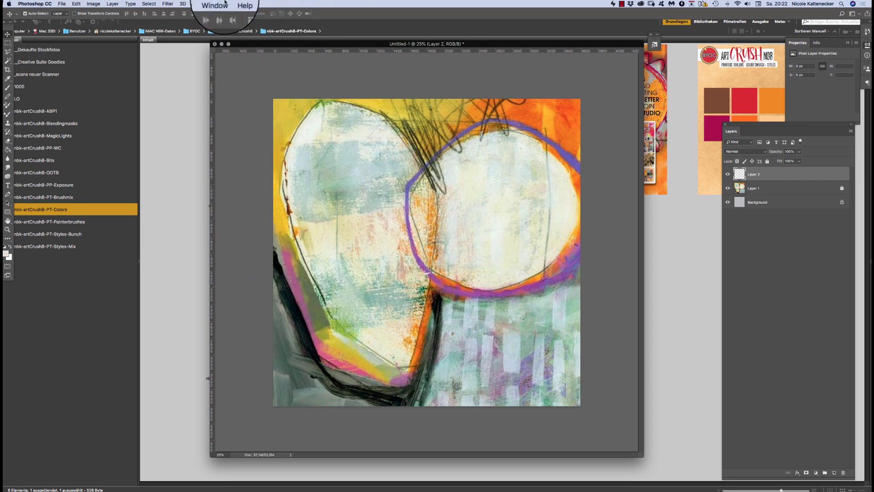
{"action": "left_click", "coordinate": [272, 215]}
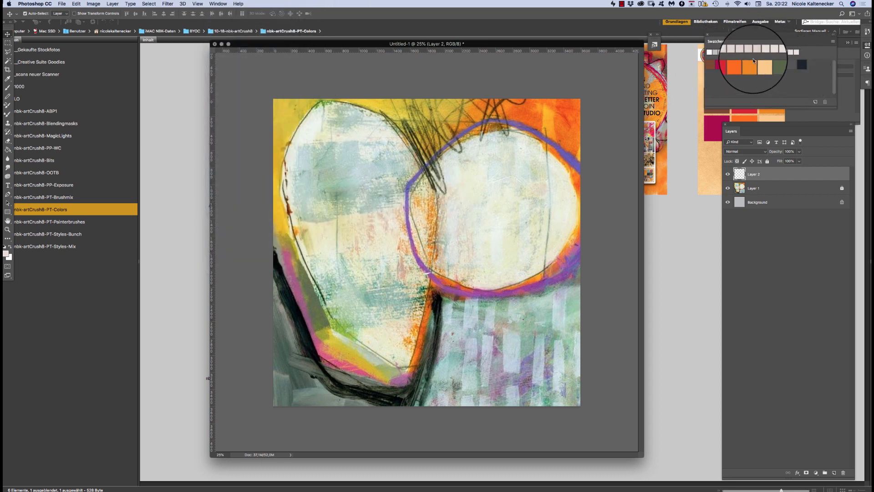
{"action": "left_click", "coordinate": [218, 4]}
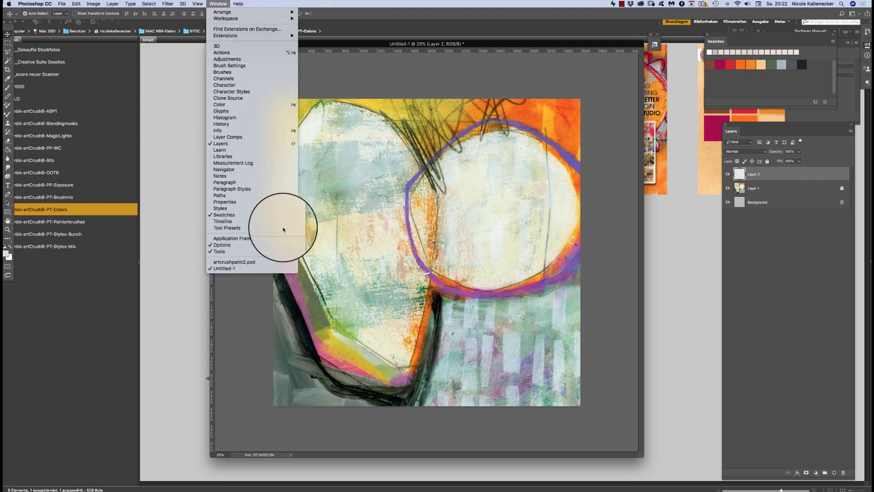
{"action": "left_click", "coordinate": [281, 209]}
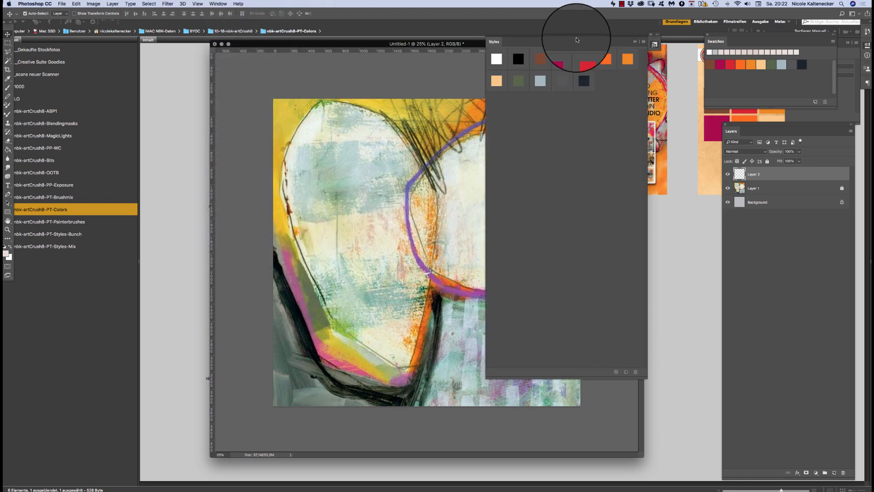
{"action": "left_click_drag", "start_coordinate": [577, 41], "coordinate": [752, 121]}
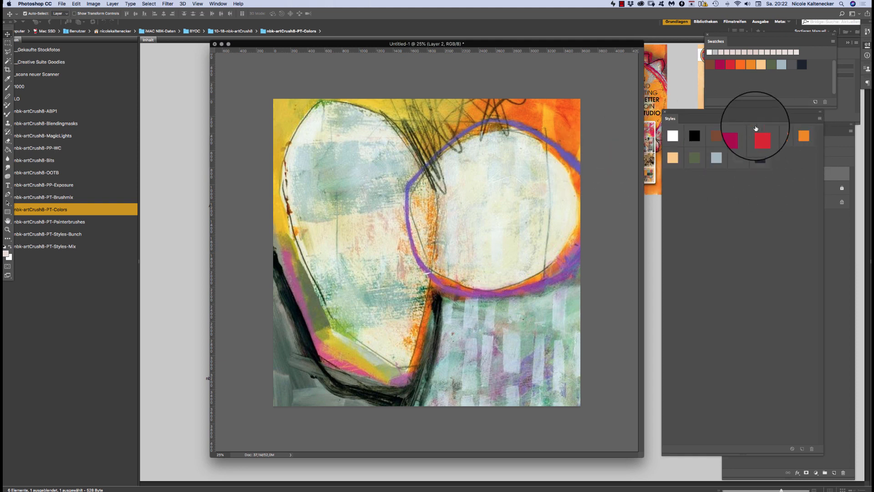
Step: Switch to Bridge, load nbk-artCrush8-PT-Painterbrushes.abr from the Painterbrushes folder into Photoshop, and shift the document window slightly
{"action": "left_click", "coordinate": [184, 244]}
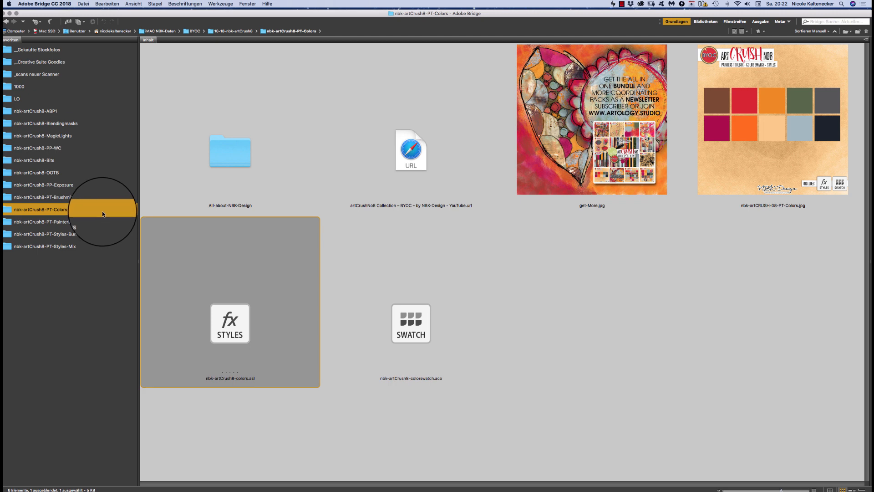
{"action": "left_click", "coordinate": [101, 221]}
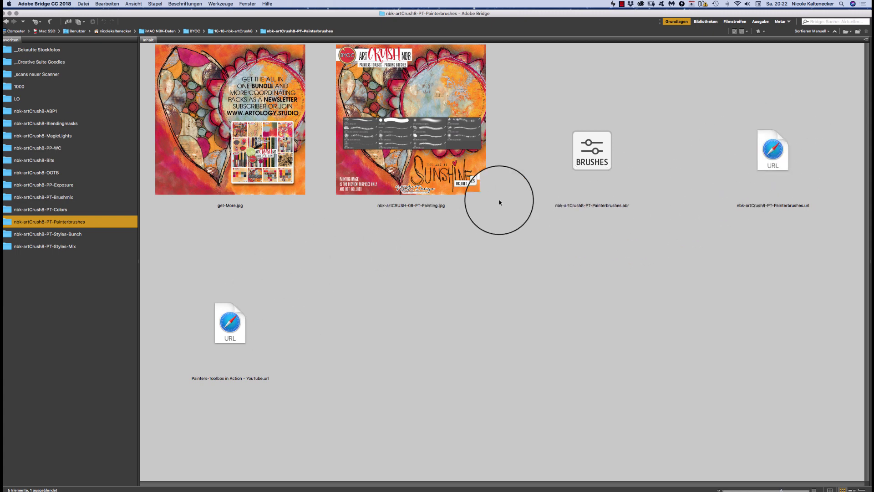
{"action": "left_click", "coordinate": [596, 150]}
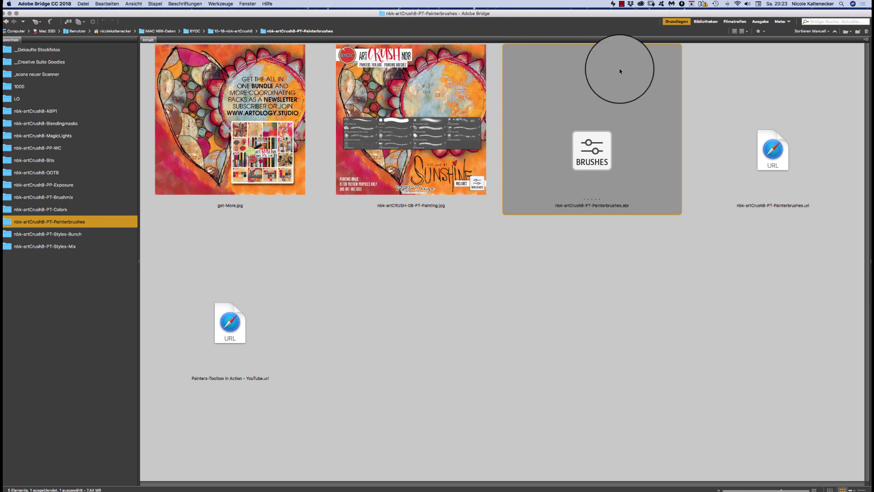
{"action": "double_click", "coordinate": [585, 135]}
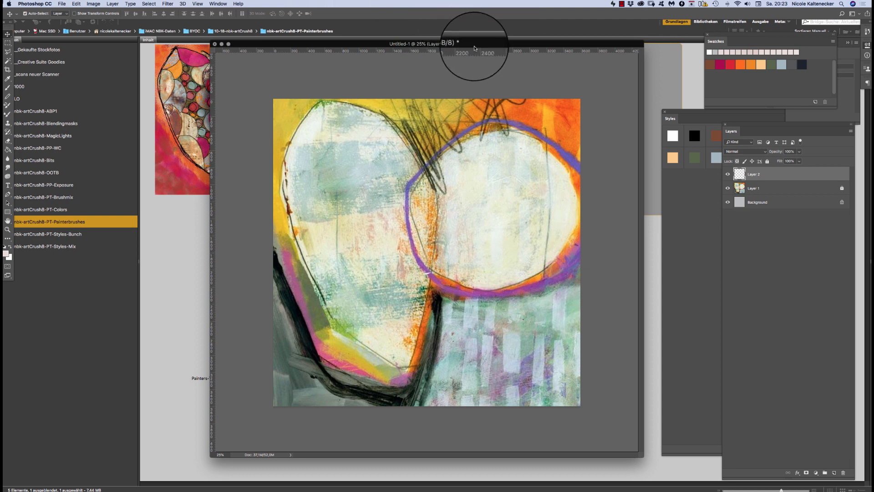
{"action": "mouse_move", "coordinate": [476, 42]}
{"action": "left_mouse_down"}
{"action": "mouse_move", "coordinate": [462, 43]}
{"action": "mouse_move", "coordinate": [474, 44]}
{"action": "mouse_move", "coordinate": [470, 52]}
{"action": "left_mouse_up"}
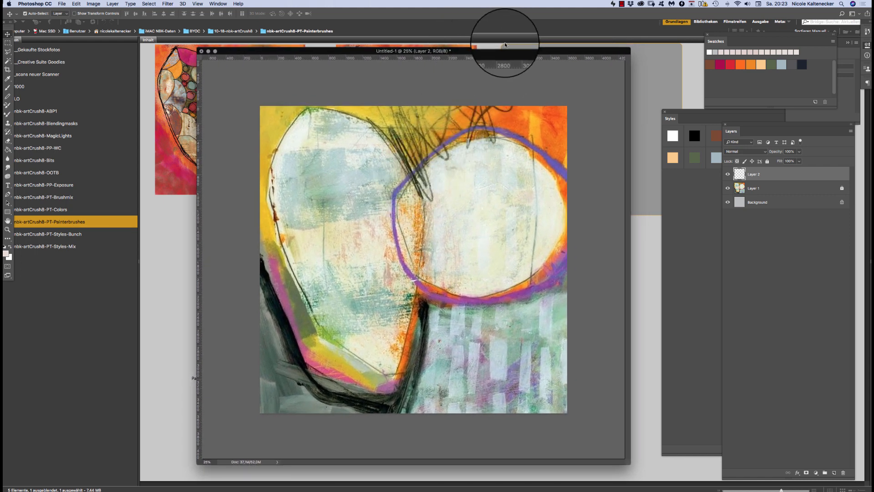
Step: From Bridge, load nbk-artCrush8-PT-Bunch-of-Styles.asl and nbk-artCrush8-PT-Styles-Mix.asl from their two folders into Photoshop
{"action": "left_click", "coordinate": [176, 244]}
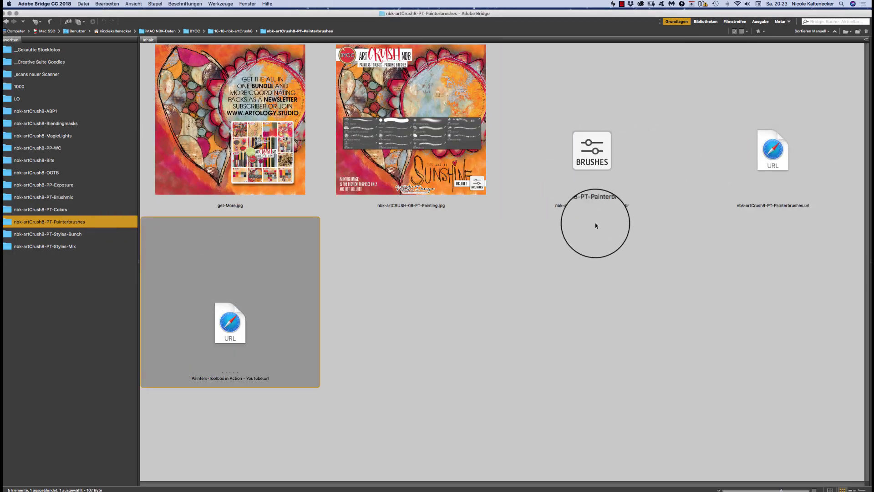
{"action": "left_click", "coordinate": [78, 237]}
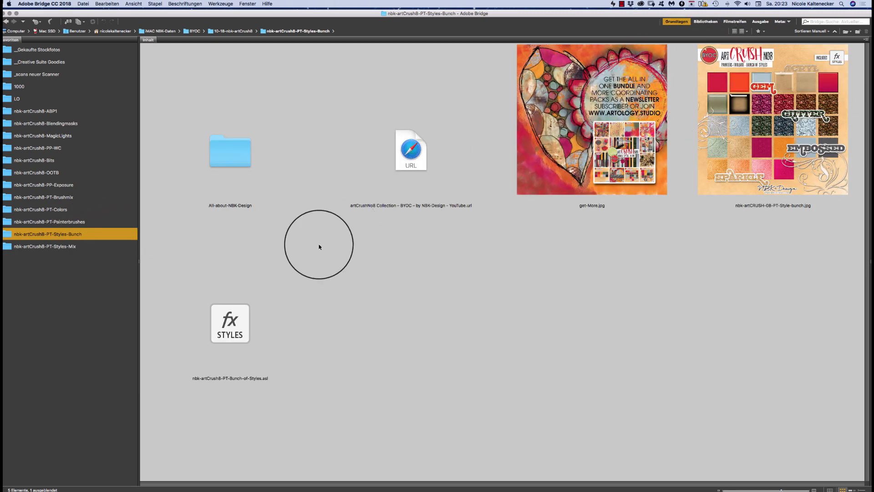
{"action": "double_click", "coordinate": [233, 335]}
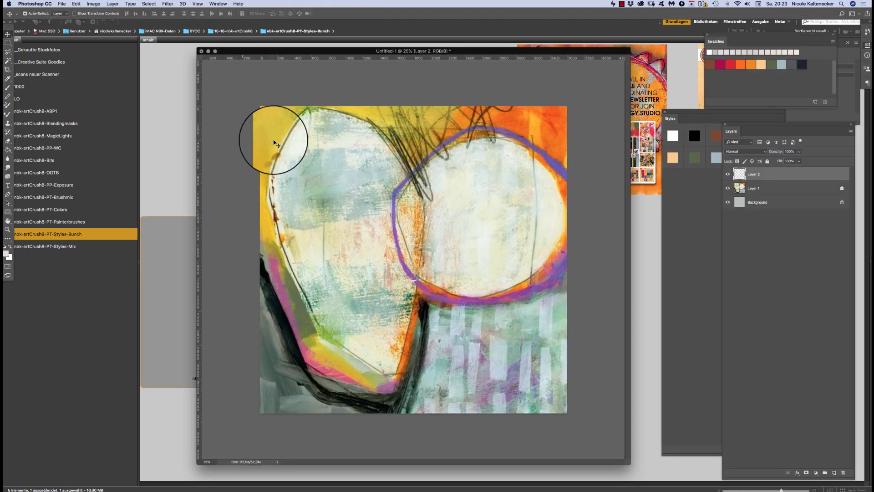
{"action": "left_click", "coordinate": [73, 246]}
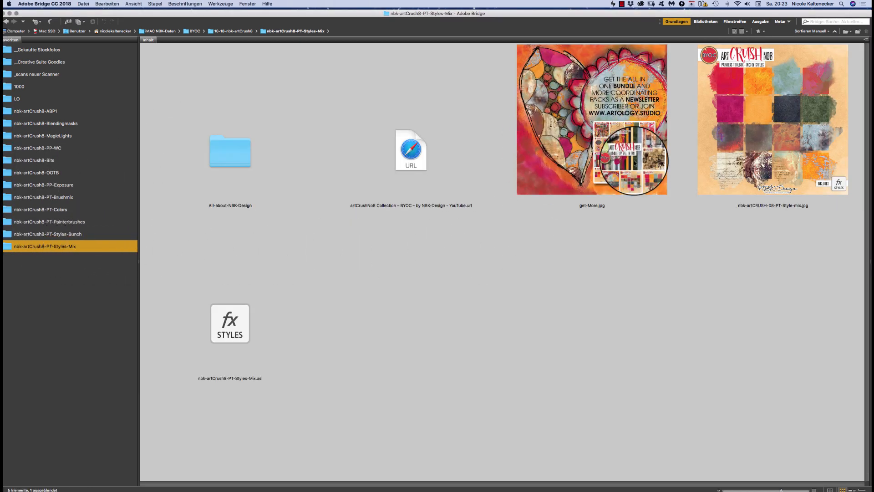
{"action": "left_click", "coordinate": [264, 325]}
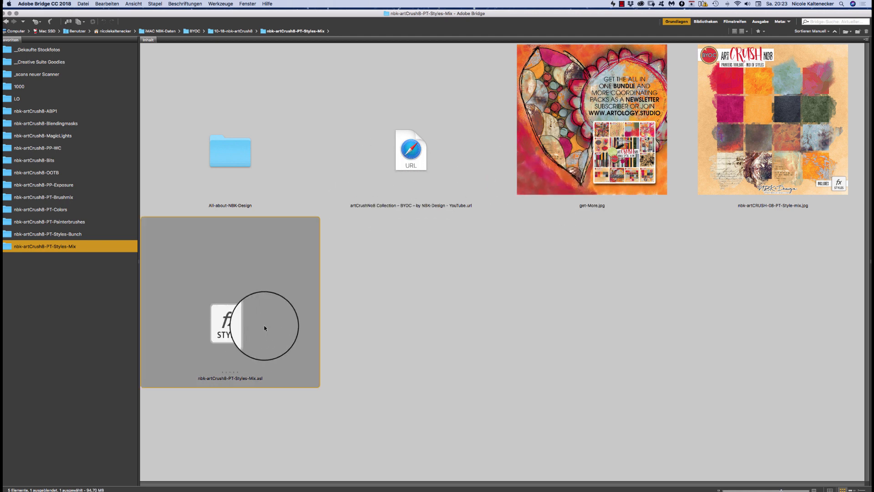
{"action": "double_click", "coordinate": [245, 327]}
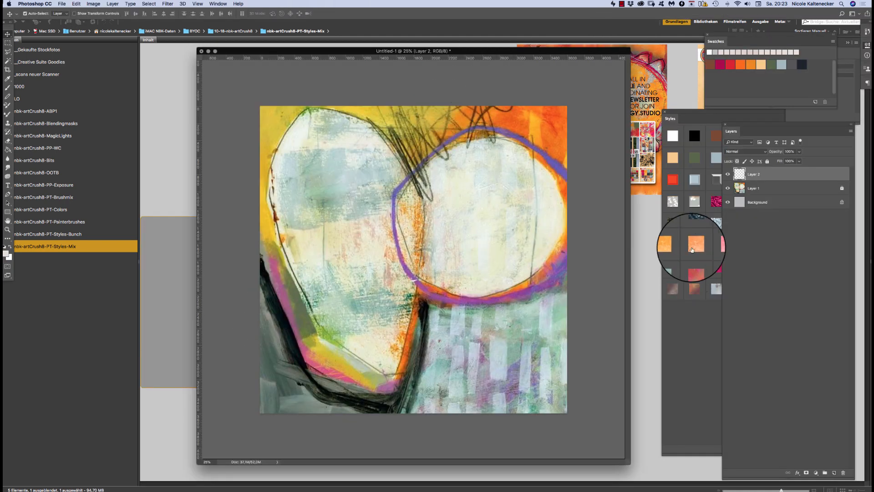
Step: Bring the Styles panel forward, move it beside the document window, and narrow it to five style columns
{"action": "left_click", "coordinate": [710, 335]}
{"action": "left_click_drag", "start_coordinate": [685, 113], "coordinate": [660, 51]}
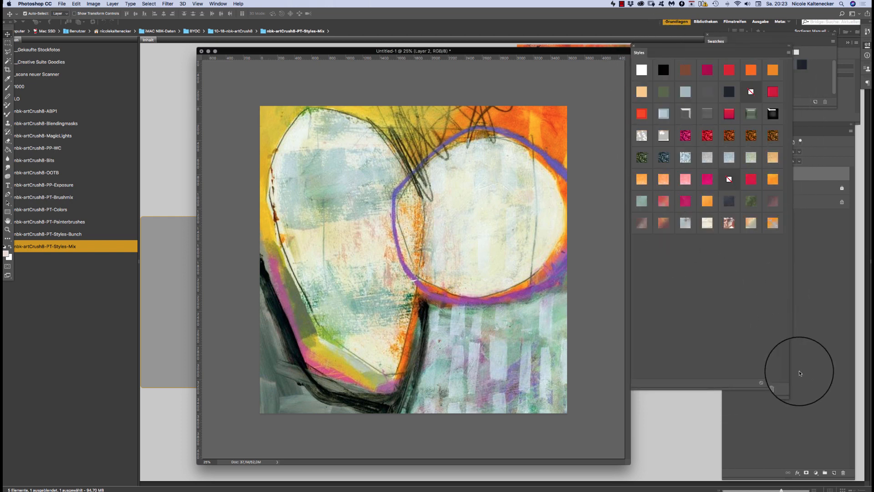
{"action": "left_click_drag", "start_coordinate": [789, 385], "coordinate": [765, 354]}
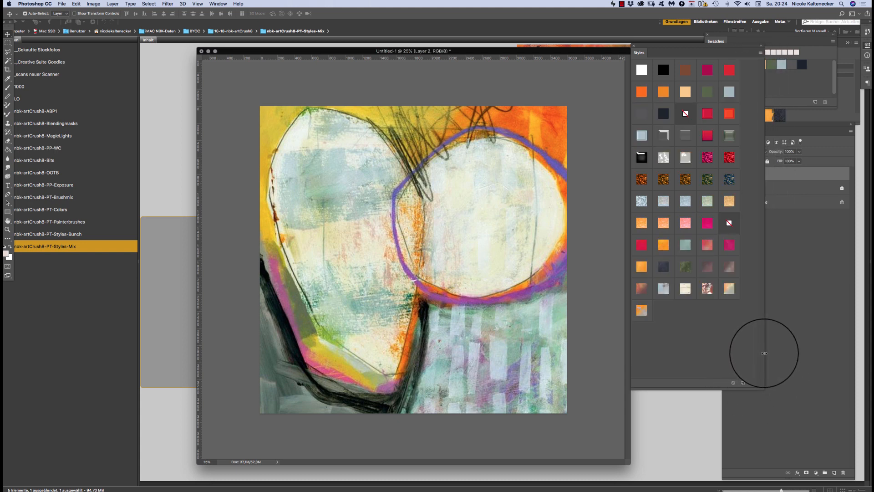
Step: Choose the Brush tool with the 30 px nbk-AC8-artisan pen from the nbk-artCrush8-PT-Painterbrushes set
{"action": "left_click", "coordinate": [6, 87]}
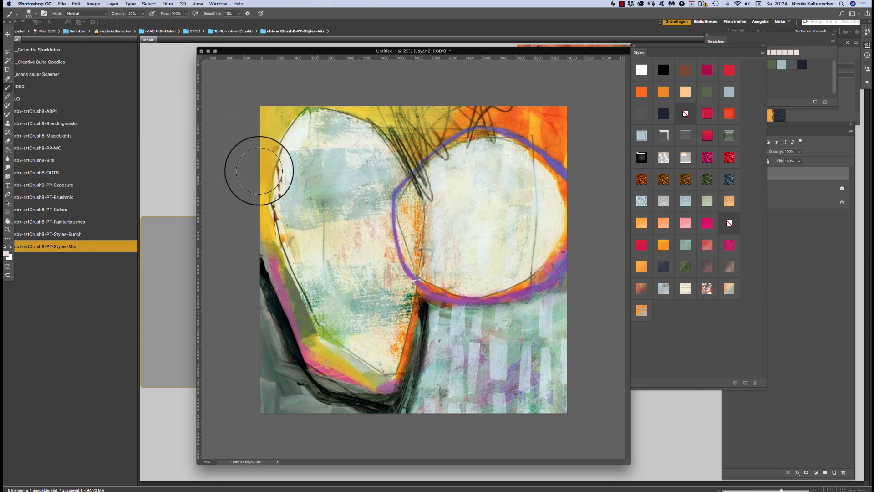
{"action": "right_click", "coordinate": [415, 215]}
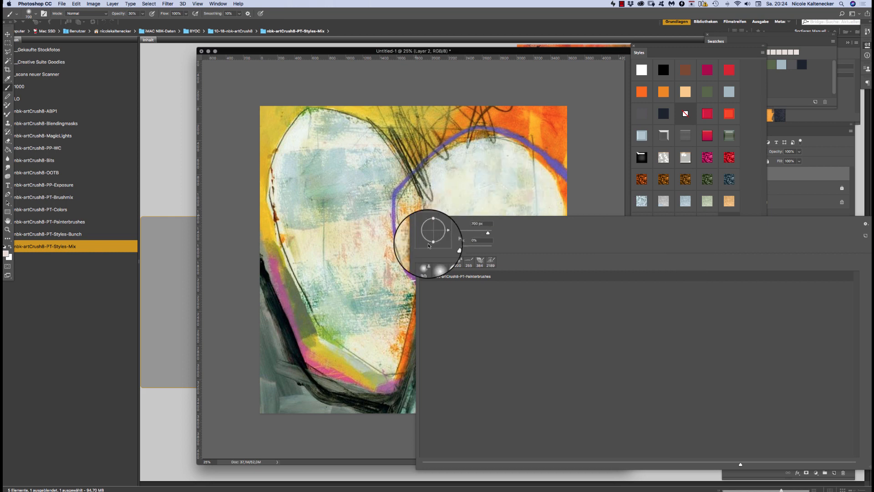
{"action": "left_click", "coordinate": [435, 278]}
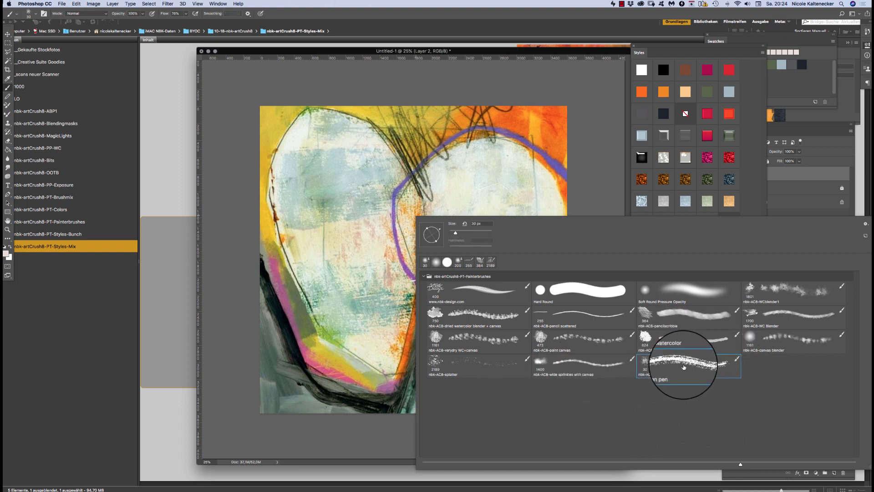
{"action": "left_click", "coordinate": [591, 43]}
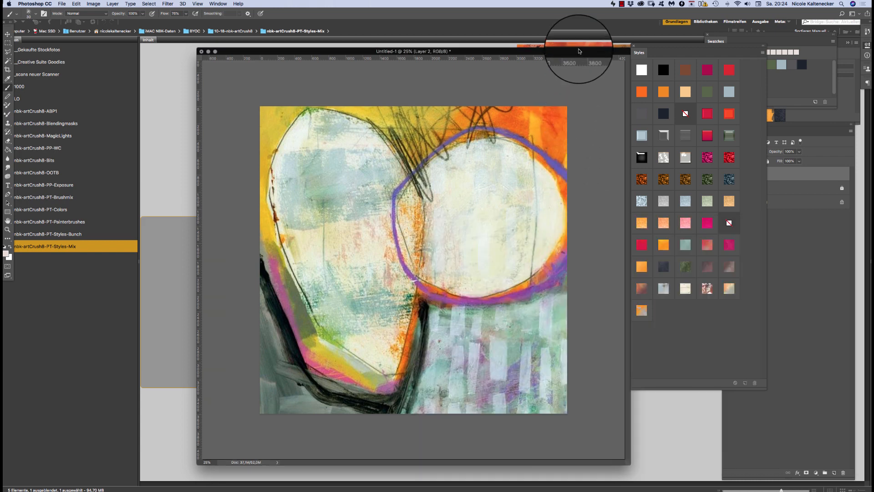
Step: Make the dark navy swatch the foreground colour and stack the Swatches panel above Styles beside the document window
{"action": "left_click", "coordinate": [7, 255]}
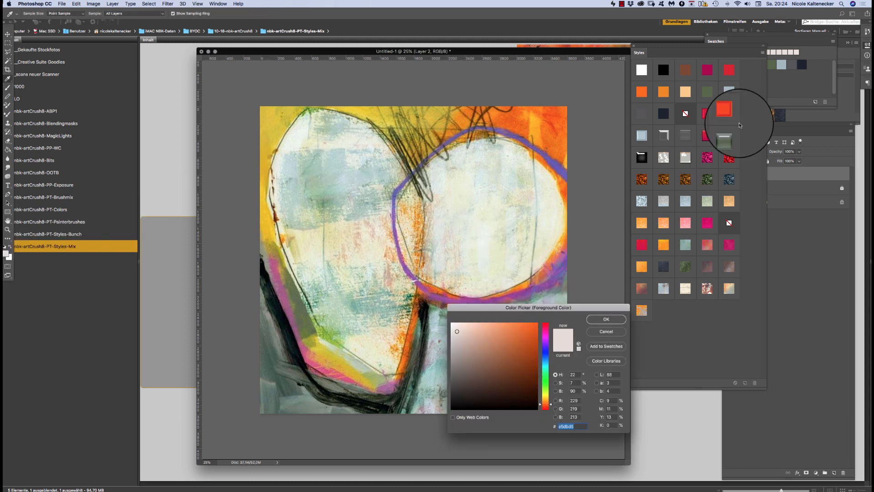
{"action": "left_click", "coordinate": [610, 310]}
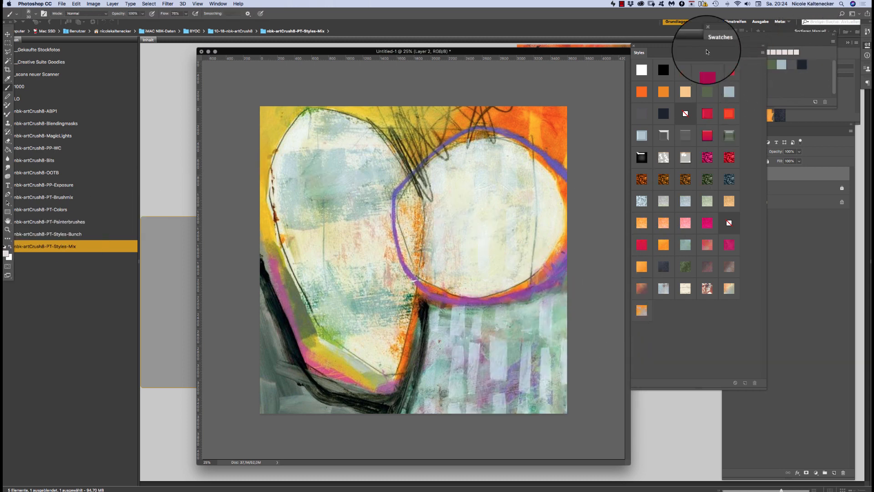
{"action": "left_click", "coordinate": [716, 42]}
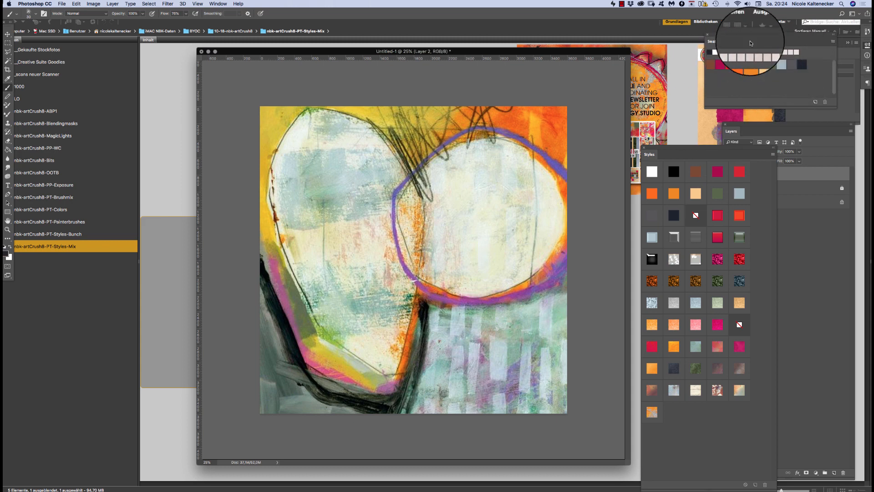
{"action": "left_click_drag", "start_coordinate": [742, 33], "coordinate": [677, 39]}
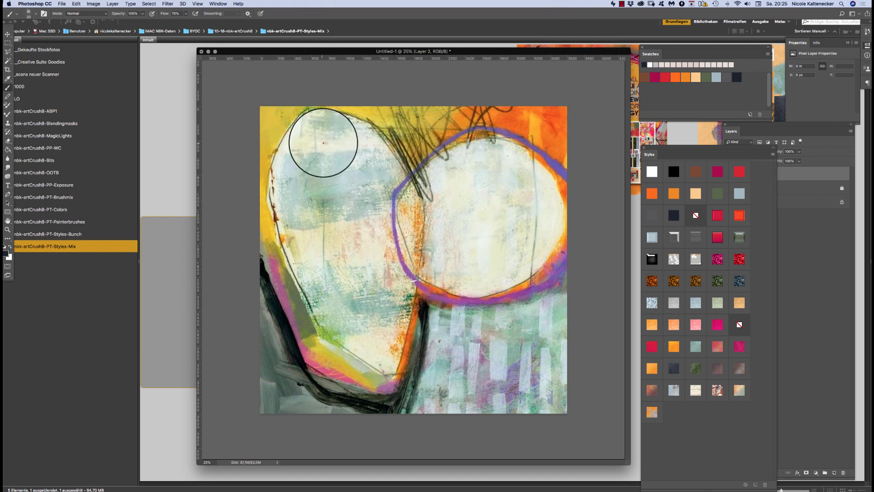
Step: Trace the teardrop-shaped heart half of the reference painting with rough pen outlines on Layer 2
{"action": "mouse_move", "coordinate": [297, 117]}
{"action": "left_mouse_down"}
{"action": "mouse_move", "coordinate": [275, 173]}
{"action": "mouse_move", "coordinate": [293, 265]}
{"action": "mouse_move", "coordinate": [270, 175]}
{"action": "mouse_move", "coordinate": [299, 279]}
{"action": "mouse_move", "coordinate": [342, 340]}
{"action": "mouse_move", "coordinate": [371, 360]}
{"action": "mouse_move", "coordinate": [335, 332]}
{"action": "mouse_move", "coordinate": [396, 381]}
{"action": "mouse_move", "coordinate": [409, 295]}
{"action": "mouse_move", "coordinate": [404, 311]}
{"action": "left_mouse_up"}
{"action": "mouse_move", "coordinate": [313, 107]}
{"action": "left_mouse_down"}
{"action": "mouse_move", "coordinate": [379, 130]}
{"action": "mouse_move", "coordinate": [423, 188]}
{"action": "mouse_move", "coordinate": [427, 261]}
{"action": "mouse_move", "coordinate": [400, 379]}
{"action": "mouse_move", "coordinate": [420, 280]}
{"action": "mouse_move", "coordinate": [417, 233]}
{"action": "mouse_move", "coordinate": [397, 176]}
{"action": "mouse_move", "coordinate": [401, 149]}
{"action": "mouse_move", "coordinate": [388, 141]}
{"action": "mouse_move", "coordinate": [417, 188]}
{"action": "mouse_move", "coordinate": [403, 162]}
{"action": "mouse_move", "coordinate": [425, 233]}
{"action": "mouse_move", "coordinate": [398, 384]}
{"action": "mouse_move", "coordinate": [346, 347]}
{"action": "left_mouse_up"}
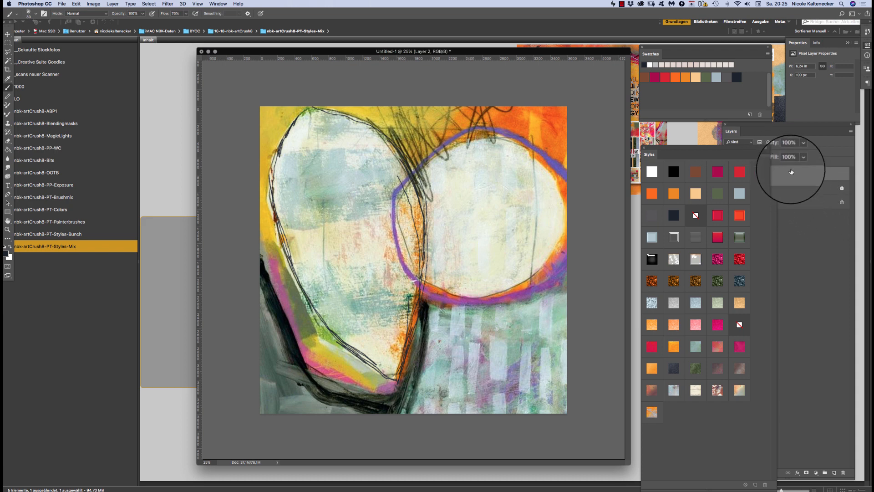
Step: Fade the reference painting on Layer 1 to between 50 and 60 percent opacity, relock it, and reselect Layer 2
{"action": "left_click", "coordinate": [824, 184]}
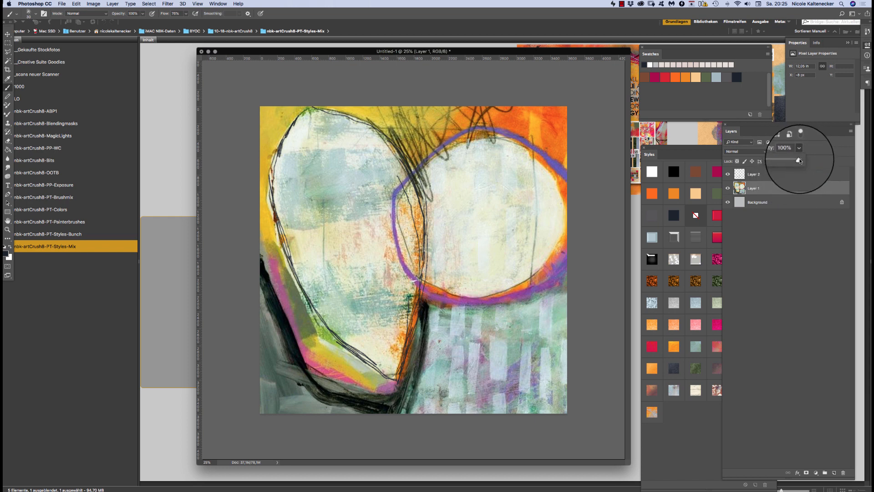
{"action": "left_click_drag", "start_coordinate": [773, 160], "coordinate": [777, 161]}
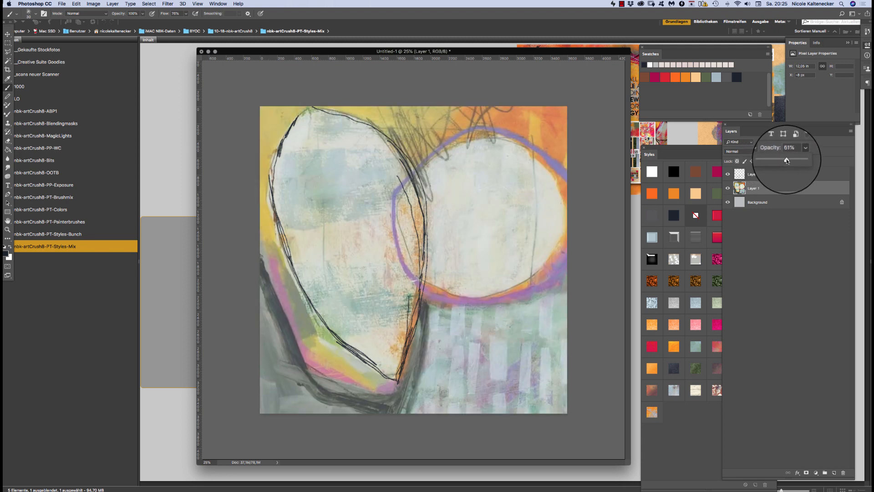
{"action": "left_click_drag", "start_coordinate": [787, 161], "coordinate": [783, 160]}
{"action": "left_click", "coordinate": [797, 217]}
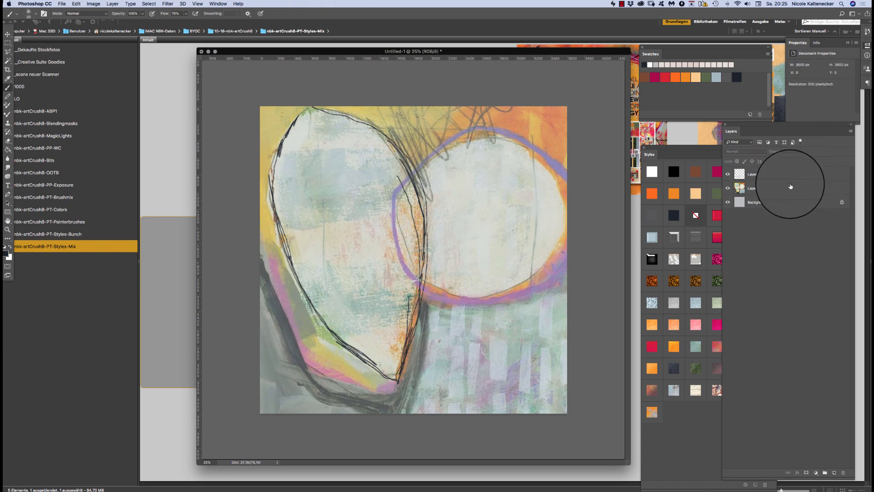
{"action": "left_click", "coordinate": [791, 187]}
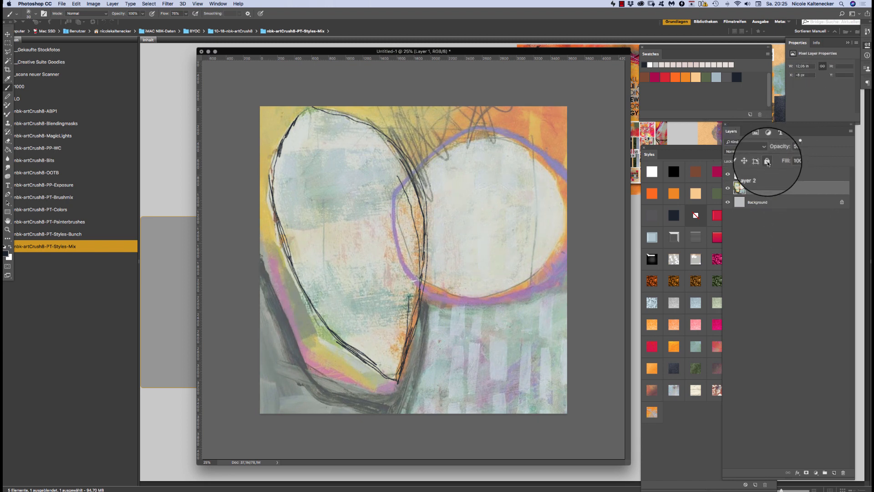
{"action": "left_click", "coordinate": [780, 175]}
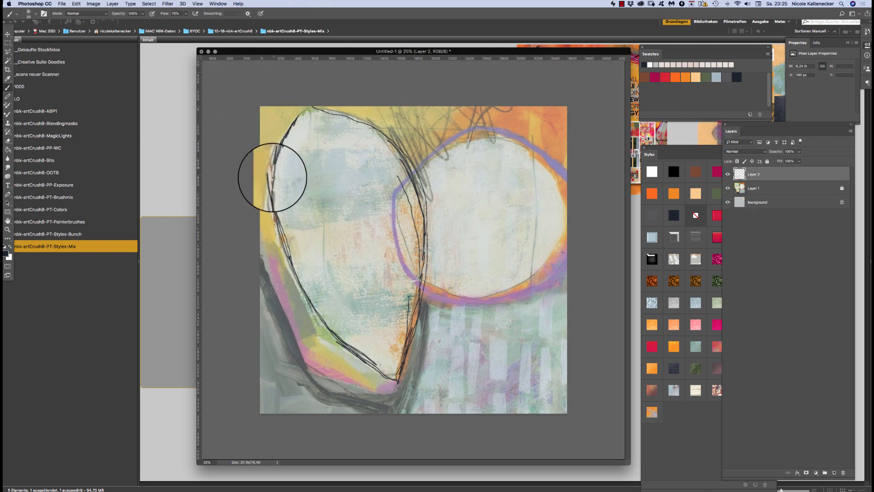
Step: Thicken the teardrop outline with repeated loose pen strokes and extend its tip down to the bottom edge of the canvas
{"action": "mouse_move", "coordinate": [272, 195]}
{"action": "left_mouse_down"}
{"action": "mouse_move", "coordinate": [294, 270]}
{"action": "mouse_move", "coordinate": [326, 316]}
{"action": "left_mouse_up"}
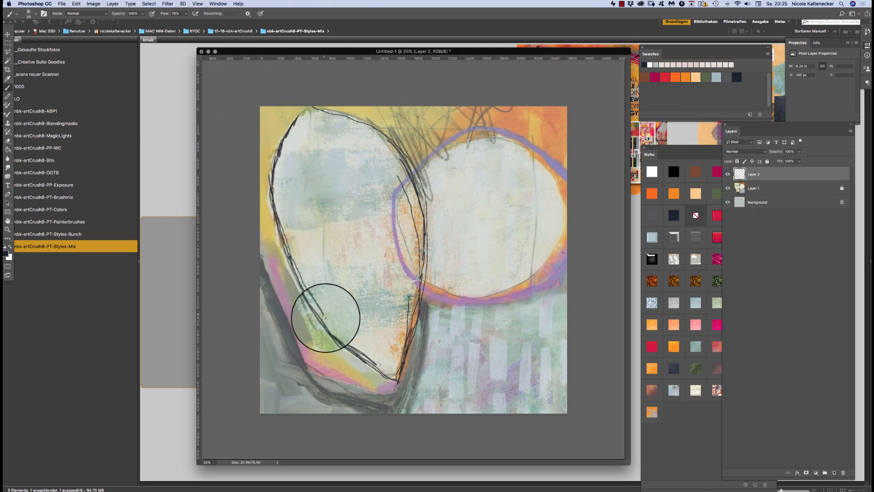
{"action": "mouse_move", "coordinate": [286, 243]}
{"action": "left_mouse_down"}
{"action": "mouse_move", "coordinate": [338, 342]}
{"action": "mouse_move", "coordinate": [398, 382]}
{"action": "left_mouse_up"}
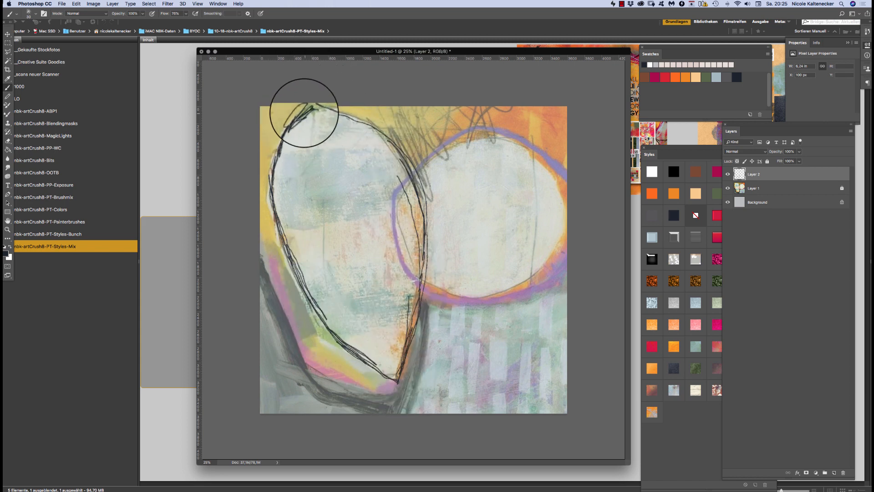
{"action": "left_click_drag", "start_coordinate": [304, 113], "coordinate": [276, 161]}
{"action": "mouse_move", "coordinate": [273, 197]}
{"action": "left_mouse_down"}
{"action": "mouse_move", "coordinate": [320, 313]}
{"action": "mouse_move", "coordinate": [397, 381]}
{"action": "mouse_move", "coordinate": [375, 366]}
{"action": "mouse_move", "coordinate": [393, 377]}
{"action": "mouse_move", "coordinate": [378, 368]}
{"action": "mouse_move", "coordinate": [402, 332]}
{"action": "mouse_move", "coordinate": [399, 376]}
{"action": "mouse_move", "coordinate": [405, 360]}
{"action": "mouse_move", "coordinate": [422, 214]}
{"action": "mouse_move", "coordinate": [383, 138]}
{"action": "mouse_move", "coordinate": [395, 147]}
{"action": "mouse_move", "coordinate": [404, 162]}
{"action": "mouse_move", "coordinate": [374, 131]}
{"action": "mouse_move", "coordinate": [310, 109]}
{"action": "mouse_move", "coordinate": [372, 127]}
{"action": "mouse_move", "coordinate": [312, 108]}
{"action": "mouse_move", "coordinate": [372, 128]}
{"action": "mouse_move", "coordinate": [405, 156]}
{"action": "mouse_move", "coordinate": [395, 146]}
{"action": "mouse_move", "coordinate": [424, 220]}
{"action": "mouse_move", "coordinate": [418, 297]}
{"action": "mouse_move", "coordinate": [395, 384]}
{"action": "mouse_move", "coordinate": [390, 371]}
{"action": "mouse_move", "coordinate": [408, 409]}
{"action": "left_mouse_up"}
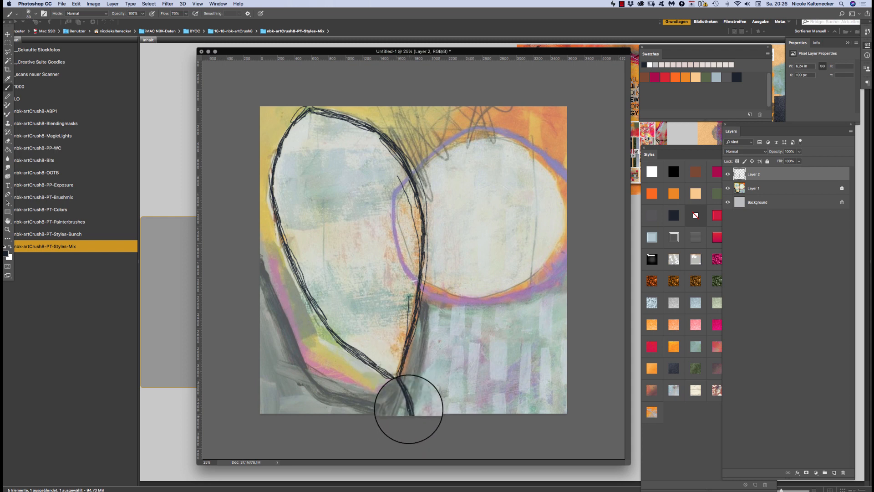
{"action": "mouse_move", "coordinate": [334, 126]}
{"action": "left_mouse_down"}
{"action": "mouse_move", "coordinate": [303, 144]}
{"action": "mouse_move", "coordinate": [308, 106]}
{"action": "mouse_move", "coordinate": [278, 151]}
{"action": "left_mouse_up"}
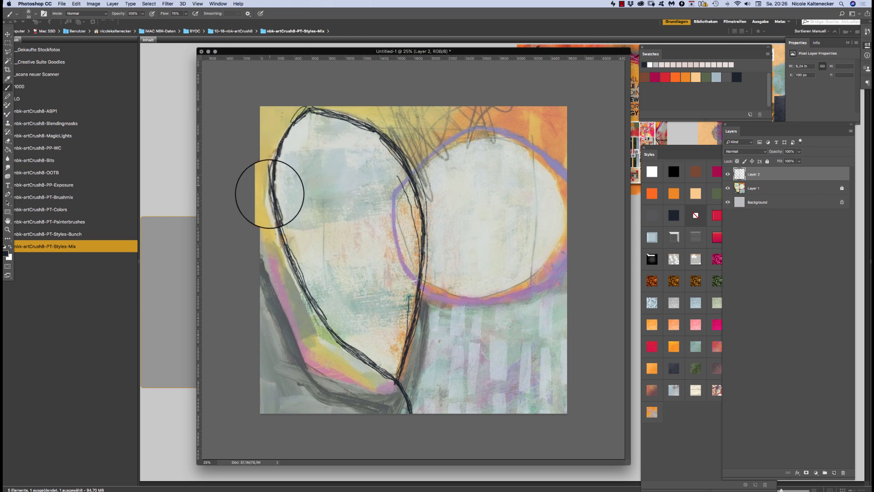
Step: Add a new empty layer above the teardrop outline on Layer 2
{"action": "mouse_move", "coordinate": [407, 487]}
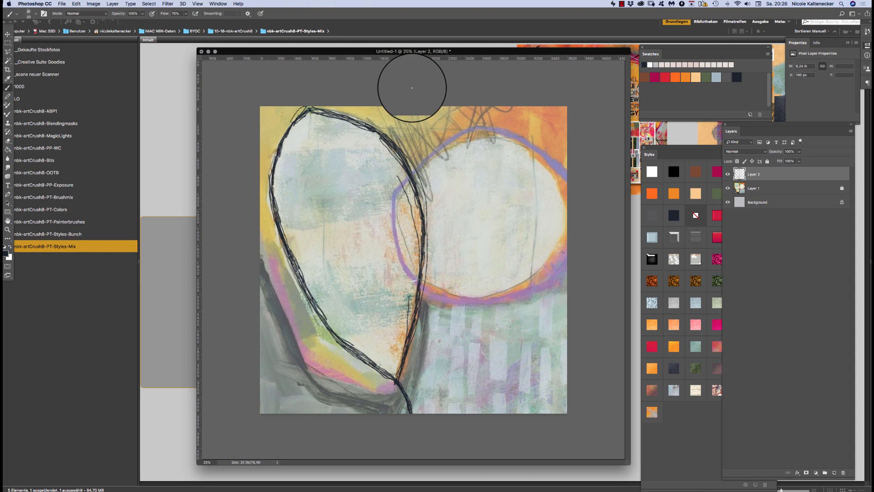
{"action": "key", "text": "super+n"}
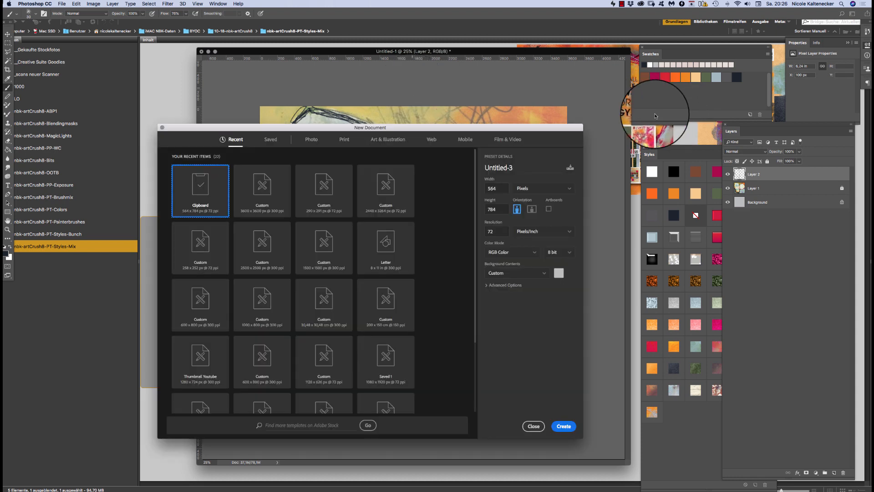
{"action": "left_click", "coordinate": [534, 426]}
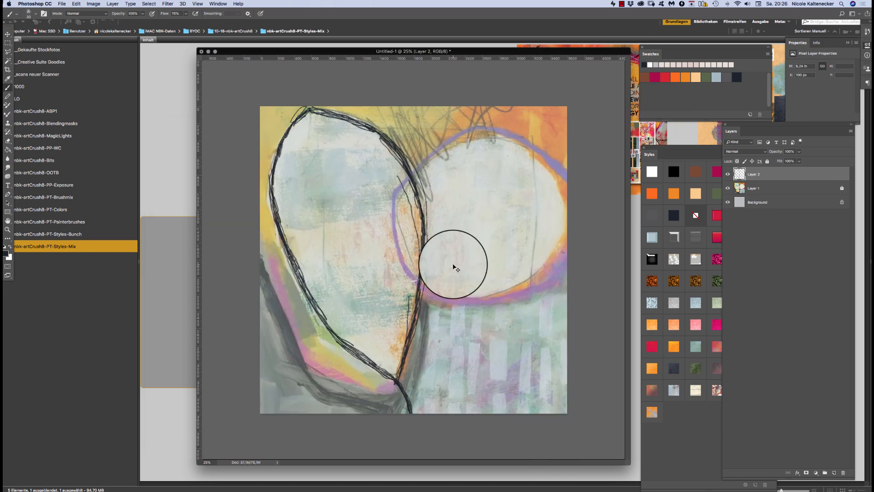
{"action": "key", "text": "super+shift+n"}
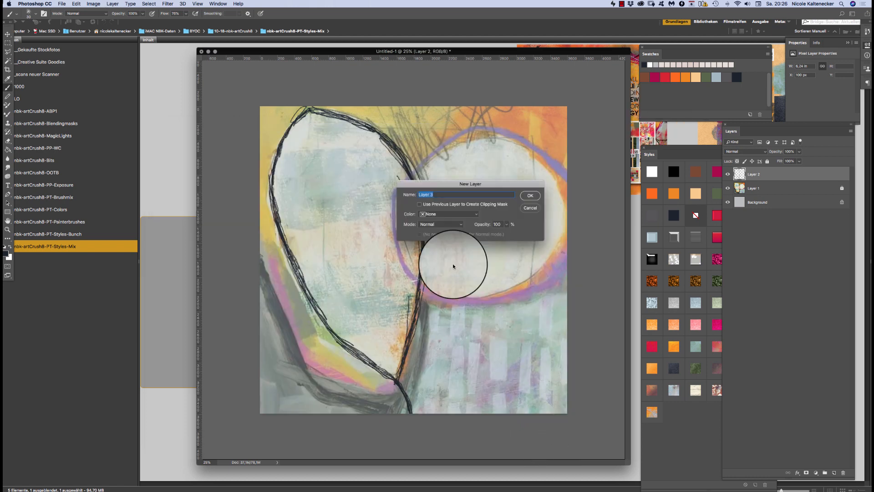
{"action": "key", "text": "Return"}
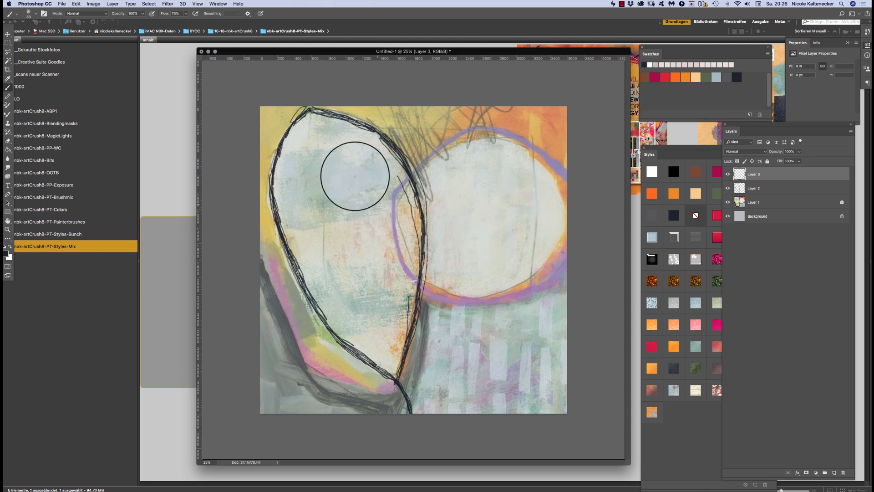
Step: Sketch a rough multi-stroke pen circle around the pale round shape, overlapping the teardrop outline
{"action": "mouse_move", "coordinate": [437, 139]}
{"action": "left_mouse_down"}
{"action": "mouse_move", "coordinate": [396, 186]}
{"action": "mouse_move", "coordinate": [394, 242]}
{"action": "mouse_move", "coordinate": [394, 222]}
{"action": "mouse_move", "coordinate": [400, 252]}
{"action": "mouse_move", "coordinate": [426, 284]}
{"action": "mouse_move", "coordinate": [450, 299]}
{"action": "mouse_move", "coordinate": [530, 285]}
{"action": "mouse_move", "coordinate": [522, 287]}
{"action": "mouse_move", "coordinate": [559, 240]}
{"action": "left_mouse_up"}
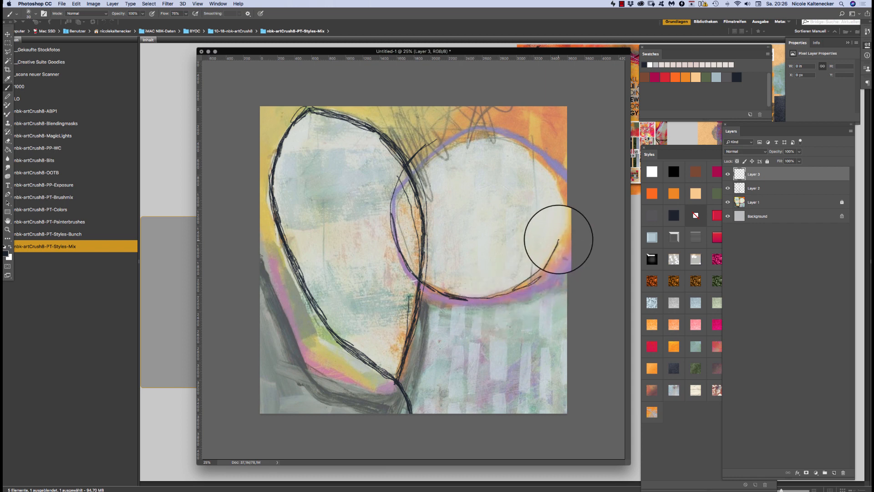
{"action": "left_click_drag", "start_coordinate": [543, 170], "coordinate": [557, 206]}
{"action": "mouse_move", "coordinate": [521, 140]}
{"action": "left_mouse_down"}
{"action": "mouse_move", "coordinate": [449, 121]}
{"action": "mouse_move", "coordinate": [439, 136]}
{"action": "left_mouse_up"}
{"action": "mouse_move", "coordinate": [425, 170]}
{"action": "left_mouse_down"}
{"action": "mouse_move", "coordinate": [437, 140]}
{"action": "mouse_move", "coordinate": [488, 131]}
{"action": "mouse_move", "coordinate": [520, 141]}
{"action": "mouse_move", "coordinate": [553, 185]}
{"action": "left_mouse_up"}
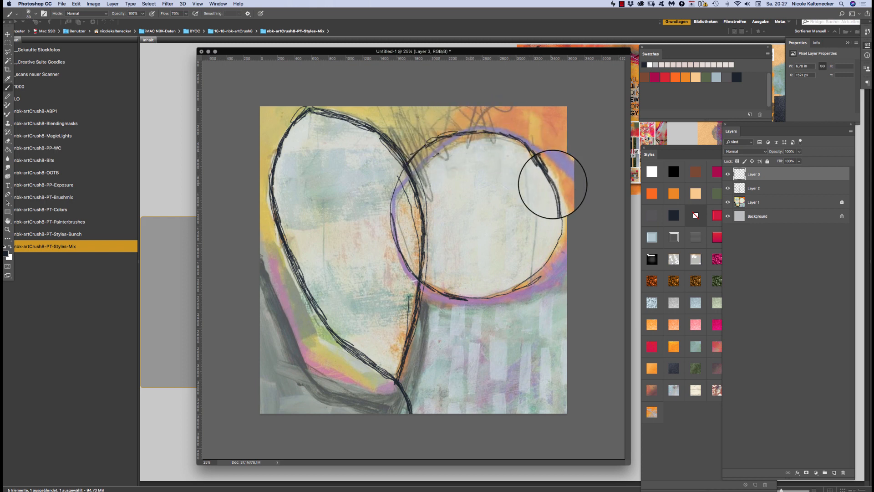
{"action": "mouse_move", "coordinate": [559, 230]}
{"action": "left_mouse_down"}
{"action": "mouse_move", "coordinate": [542, 263]}
{"action": "mouse_move", "coordinate": [519, 282]}
{"action": "mouse_move", "coordinate": [490, 295]}
{"action": "mouse_move", "coordinate": [460, 292]}
{"action": "mouse_move", "coordinate": [401, 255]}
{"action": "mouse_move", "coordinate": [389, 218]}
{"action": "mouse_move", "coordinate": [396, 187]}
{"action": "mouse_move", "coordinate": [397, 254]}
{"action": "mouse_move", "coordinate": [391, 222]}
{"action": "mouse_move", "coordinate": [419, 282]}
{"action": "mouse_move", "coordinate": [396, 245]}
{"action": "mouse_move", "coordinate": [395, 187]}
{"action": "mouse_move", "coordinate": [389, 222]}
{"action": "mouse_move", "coordinate": [400, 173]}
{"action": "mouse_move", "coordinate": [433, 137]}
{"action": "mouse_move", "coordinate": [411, 154]}
{"action": "mouse_move", "coordinate": [448, 131]}
{"action": "mouse_move", "coordinate": [500, 130]}
{"action": "mouse_move", "coordinate": [523, 143]}
{"action": "mouse_move", "coordinate": [548, 181]}
{"action": "mouse_move", "coordinate": [554, 247]}
{"action": "mouse_move", "coordinate": [538, 270]}
{"action": "mouse_move", "coordinate": [472, 295]}
{"action": "left_mouse_up"}
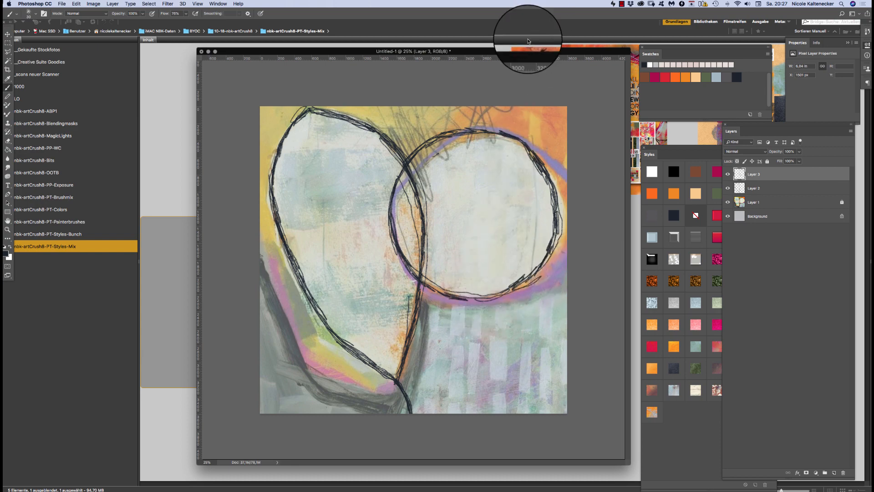
Step: Show artcrushpaint2.psd at 16.67% in a small window for reference and place the Untitled-1 window beside it
{"action": "left_click_drag", "start_coordinate": [519, 54], "coordinate": [478, 35]}
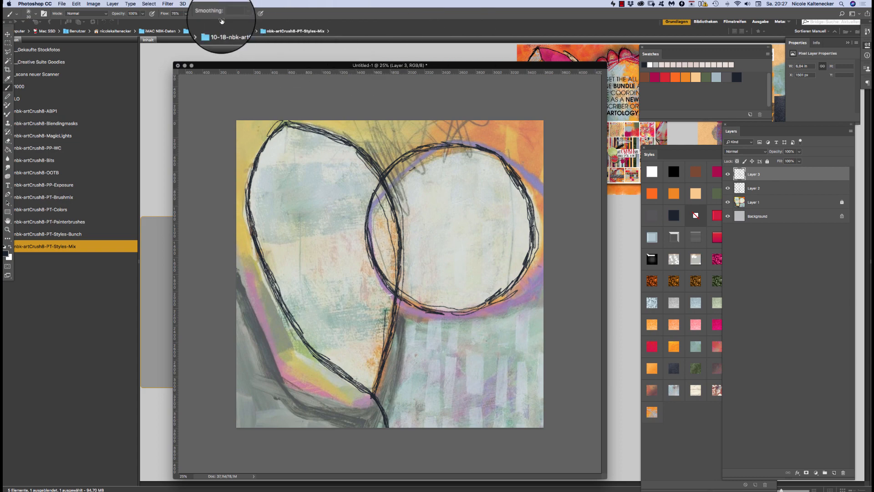
{"action": "left_click", "coordinate": [223, 4]}
{"action": "left_click", "coordinate": [266, 255]}
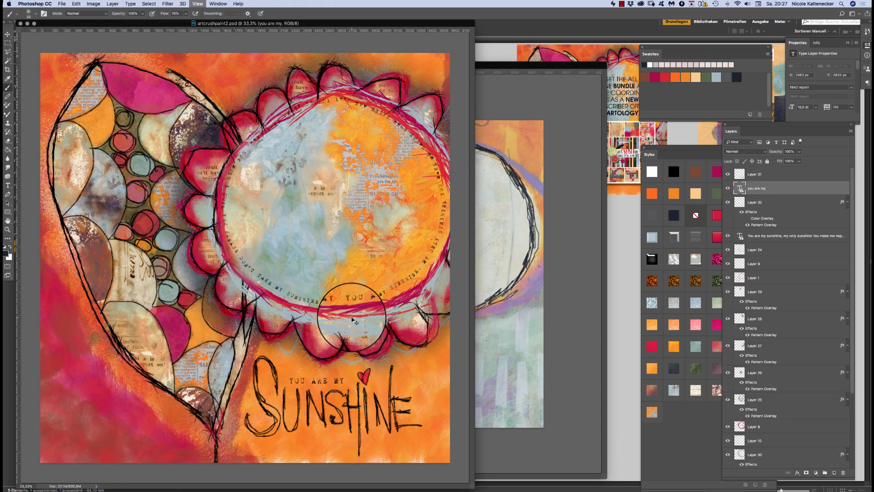
{"action": "key", "text": "super+minus"}
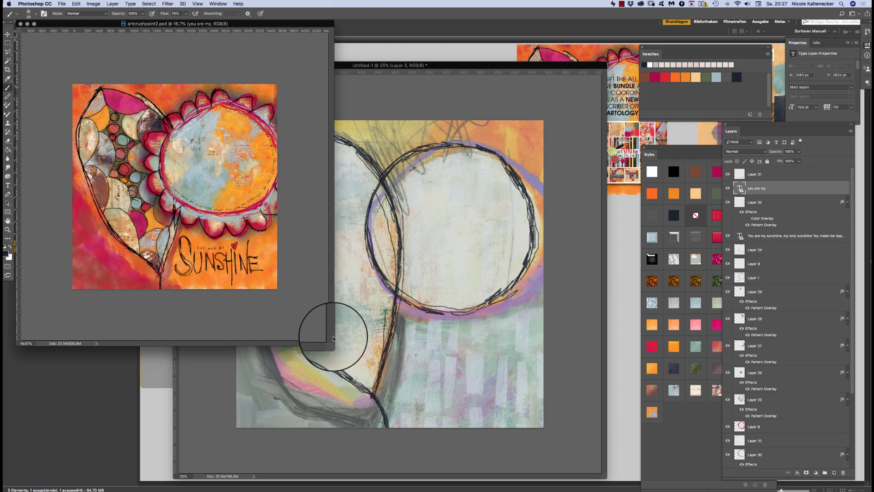
{"action": "left_click_drag", "start_coordinate": [329, 345], "coordinate": [265, 250]}
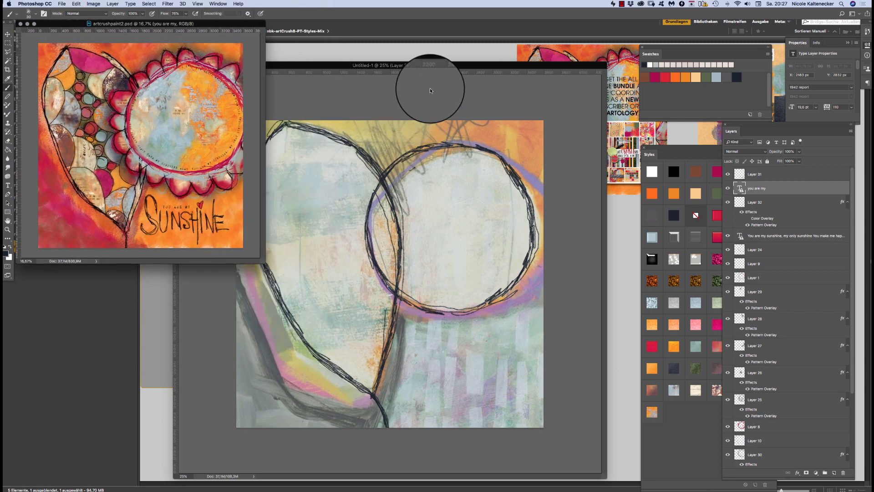
{"action": "left_click_drag", "start_coordinate": [415, 68], "coordinate": [464, 24]}
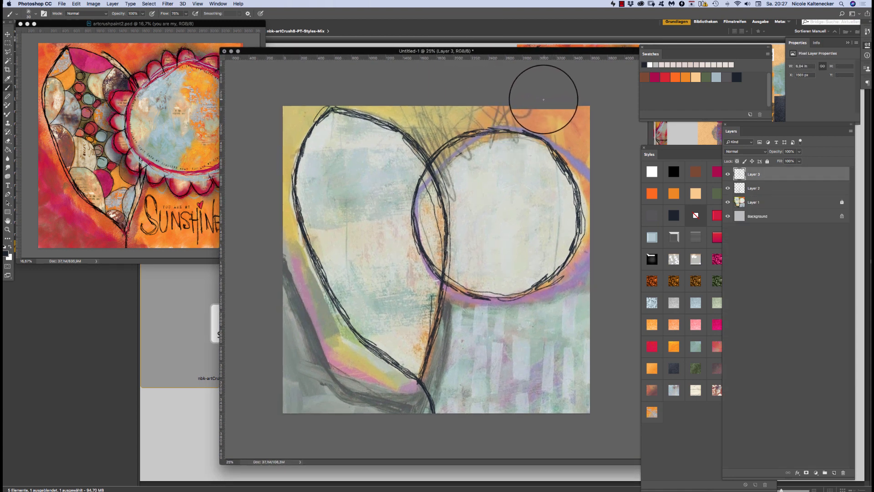
Step: Add a new empty layer directly above the locked Layer 1, beneath both outline layers
{"action": "left_click", "coordinate": [770, 203]}
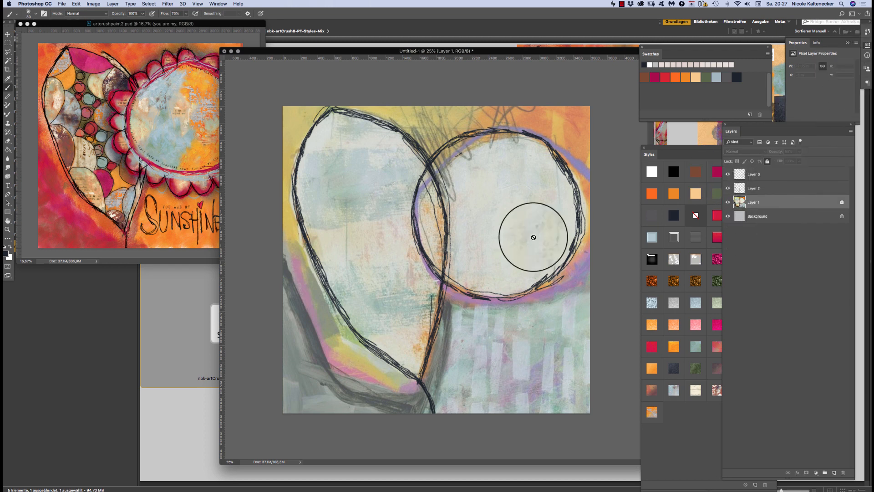
{"action": "key", "text": "super+shift+n"}
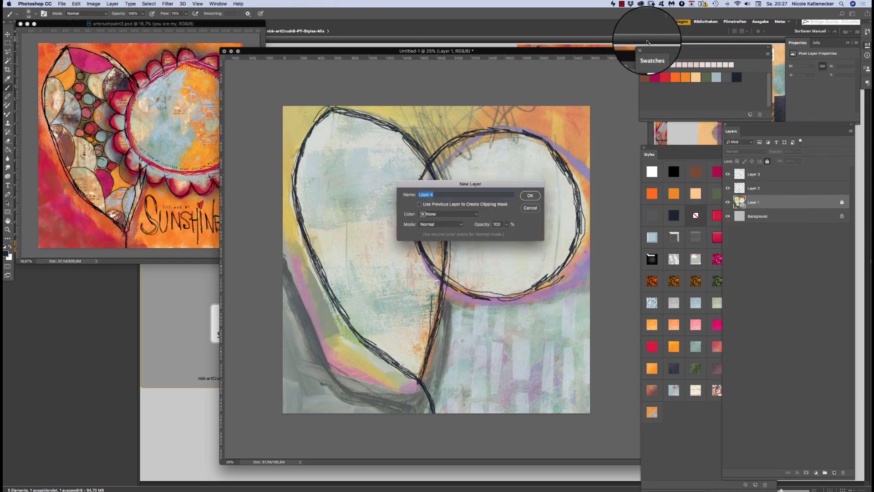
{"action": "key", "text": "Return"}
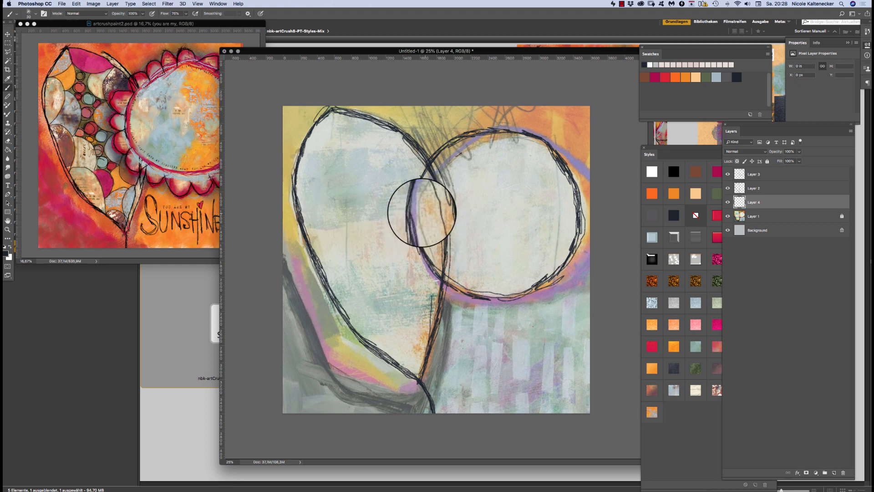
Step: Paint loose orange strokes beneath the circle on Layer 4 with the nbk-ACB-dried watercolor blender + canvas brush
{"action": "right_click", "coordinate": [459, 175]}
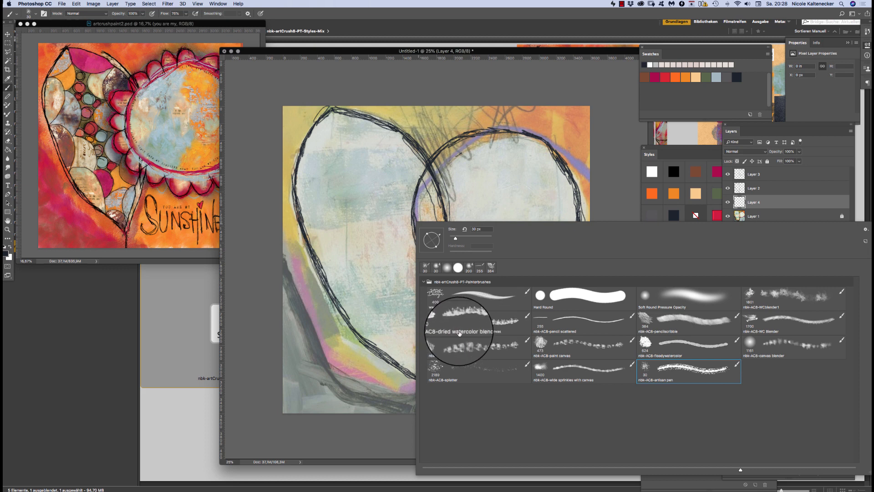
{"action": "double_click", "coordinate": [487, 322]}
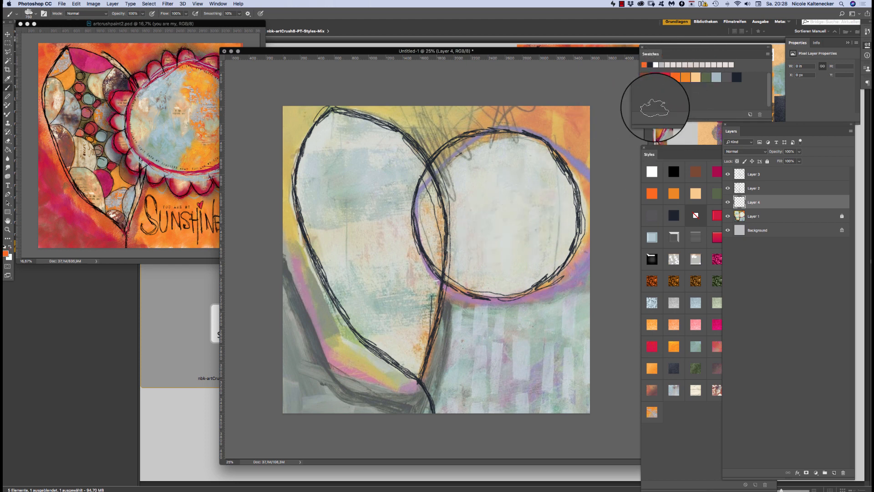
{"action": "mouse_move", "coordinate": [479, 323]}
{"action": "left_mouse_down"}
{"action": "mouse_move", "coordinate": [457, 312]}
{"action": "mouse_move", "coordinate": [462, 321]}
{"action": "mouse_move", "coordinate": [462, 310]}
{"action": "mouse_move", "coordinate": [492, 308]}
{"action": "mouse_move", "coordinate": [515, 325]}
{"action": "mouse_move", "coordinate": [536, 302]}
{"action": "mouse_move", "coordinate": [558, 317]}
{"action": "mouse_move", "coordinate": [561, 293]}
{"action": "mouse_move", "coordinate": [578, 285]}
{"action": "mouse_move", "coordinate": [564, 345]}
{"action": "mouse_move", "coordinate": [578, 340]}
{"action": "mouse_move", "coordinate": [565, 325]}
{"action": "mouse_move", "coordinate": [505, 335]}
{"action": "mouse_move", "coordinate": [502, 355]}
{"action": "mouse_move", "coordinate": [485, 366]}
{"action": "mouse_move", "coordinate": [455, 336]}
{"action": "left_mouse_up"}
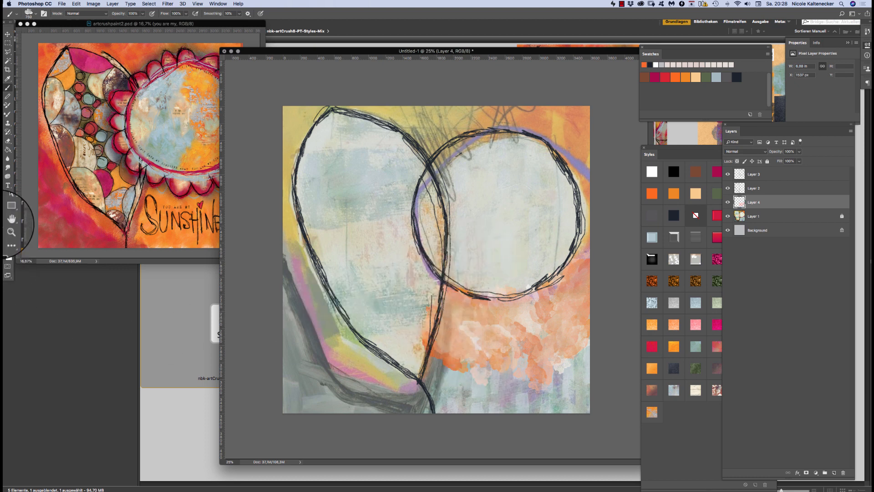
Step: Set the background colour to the lighter orange swatch, f08801
{"action": "left_click", "coordinate": [10, 258]}
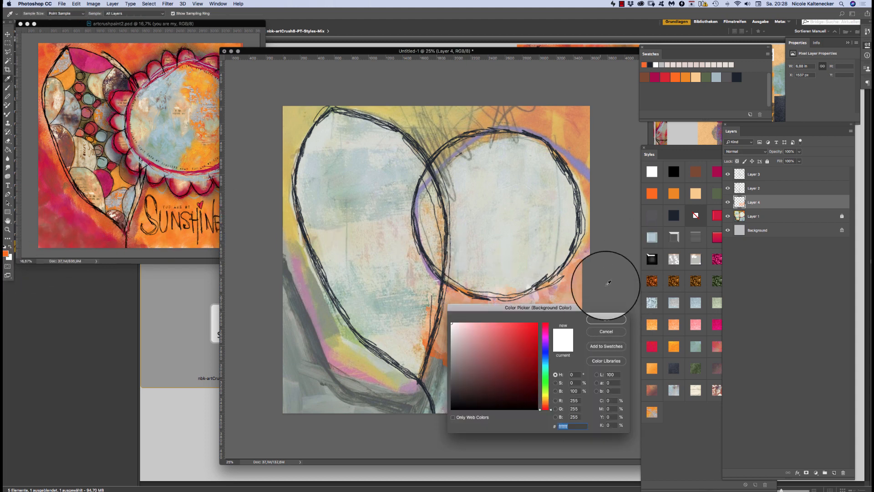
{"action": "left_click", "coordinate": [689, 75]}
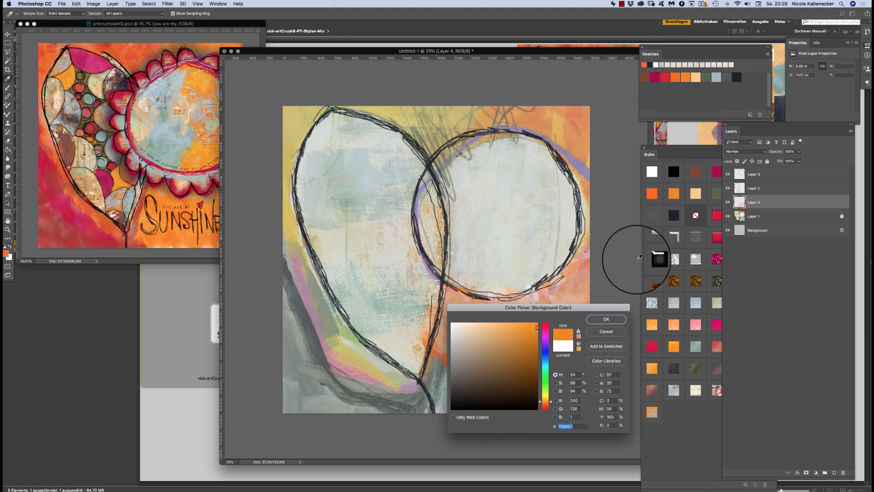
{"action": "left_click", "coordinate": [606, 319]}
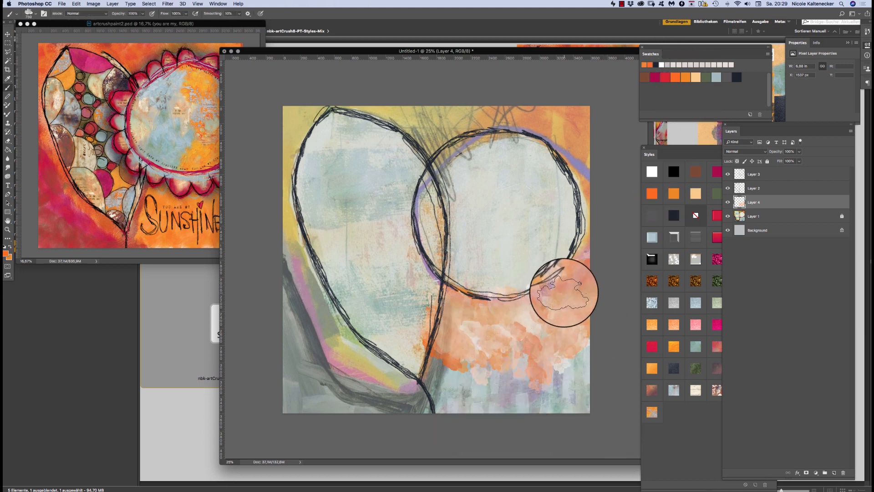
Step: Cover the whole area around the teardrop and circle outlines with blended orange watercolor strokes on Layer 4
{"action": "mouse_move", "coordinate": [551, 318]}
{"action": "left_mouse_down"}
{"action": "mouse_move", "coordinate": [517, 334]}
{"action": "mouse_move", "coordinate": [517, 325]}
{"action": "mouse_move", "coordinate": [541, 328]}
{"action": "mouse_move", "coordinate": [555, 310]}
{"action": "mouse_move", "coordinate": [540, 301]}
{"action": "mouse_move", "coordinate": [549, 311]}
{"action": "mouse_move", "coordinate": [582, 306]}
{"action": "mouse_move", "coordinate": [579, 280]}
{"action": "mouse_move", "coordinate": [597, 275]}
{"action": "mouse_move", "coordinate": [592, 256]}
{"action": "mouse_move", "coordinate": [522, 331]}
{"action": "mouse_move", "coordinate": [534, 305]}
{"action": "mouse_move", "coordinate": [510, 336]}
{"action": "mouse_move", "coordinate": [469, 315]}
{"action": "mouse_move", "coordinate": [454, 322]}
{"action": "mouse_move", "coordinate": [451, 349]}
{"action": "mouse_move", "coordinate": [472, 357]}
{"action": "mouse_move", "coordinate": [489, 342]}
{"action": "mouse_move", "coordinate": [486, 353]}
{"action": "mouse_move", "coordinate": [597, 351]}
{"action": "left_mouse_up"}
{"action": "mouse_move", "coordinate": [590, 401]}
{"action": "left_mouse_down"}
{"action": "mouse_move", "coordinate": [556, 388]}
{"action": "mouse_move", "coordinate": [559, 412]}
{"action": "mouse_move", "coordinate": [495, 391]}
{"action": "mouse_move", "coordinate": [511, 414]}
{"action": "mouse_move", "coordinate": [492, 395]}
{"action": "mouse_move", "coordinate": [491, 409]}
{"action": "mouse_move", "coordinate": [488, 391]}
{"action": "mouse_move", "coordinate": [458, 393]}
{"action": "mouse_move", "coordinate": [597, 245]}
{"action": "mouse_move", "coordinate": [601, 201]}
{"action": "mouse_move", "coordinate": [530, 87]}
{"action": "mouse_move", "coordinate": [602, 194]}
{"action": "mouse_move", "coordinate": [574, 97]}
{"action": "mouse_move", "coordinate": [594, 172]}
{"action": "mouse_move", "coordinate": [563, 124]}
{"action": "mouse_move", "coordinate": [530, 108]}
{"action": "mouse_move", "coordinate": [511, 104]}
{"action": "mouse_move", "coordinate": [526, 113]}
{"action": "mouse_move", "coordinate": [476, 120]}
{"action": "mouse_move", "coordinate": [490, 113]}
{"action": "mouse_move", "coordinate": [473, 109]}
{"action": "mouse_move", "coordinate": [445, 136]}
{"action": "mouse_move", "coordinate": [423, 100]}
{"action": "mouse_move", "coordinate": [449, 95]}
{"action": "mouse_move", "coordinate": [451, 121]}
{"action": "mouse_move", "coordinate": [401, 107]}
{"action": "mouse_move", "coordinate": [411, 125]}
{"action": "mouse_move", "coordinate": [380, 101]}
{"action": "left_mouse_up"}
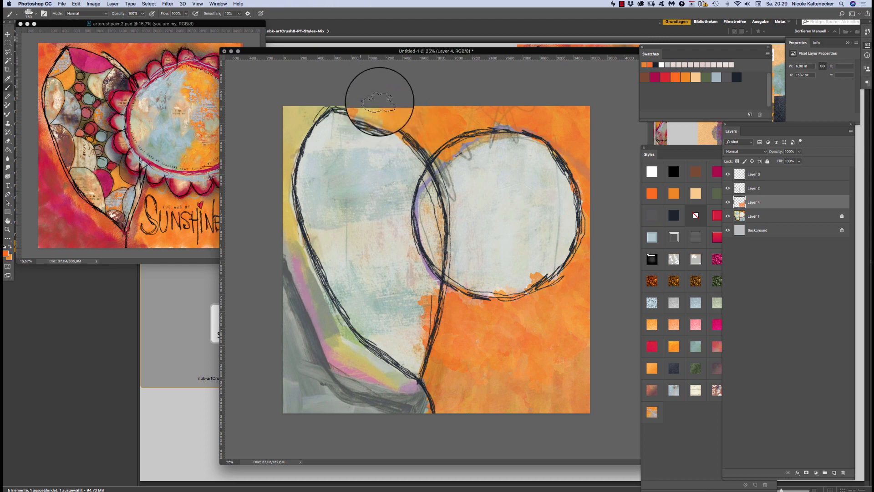
{"action": "mouse_move", "coordinate": [310, 104]}
{"action": "left_mouse_down"}
{"action": "mouse_move", "coordinate": [291, 131]}
{"action": "mouse_move", "coordinate": [313, 95]}
{"action": "left_mouse_up"}
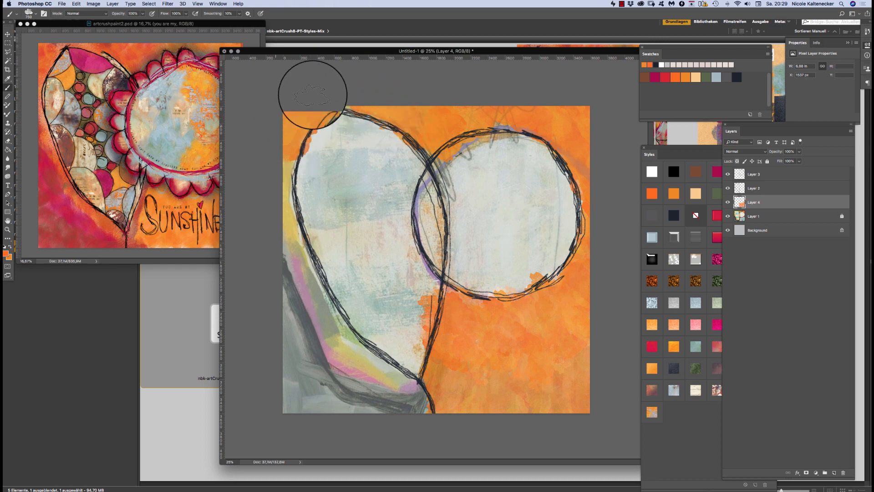
{"action": "mouse_move", "coordinate": [366, 102]}
{"action": "left_mouse_down"}
{"action": "mouse_move", "coordinate": [297, 102]}
{"action": "mouse_move", "coordinate": [278, 147]}
{"action": "left_mouse_up"}
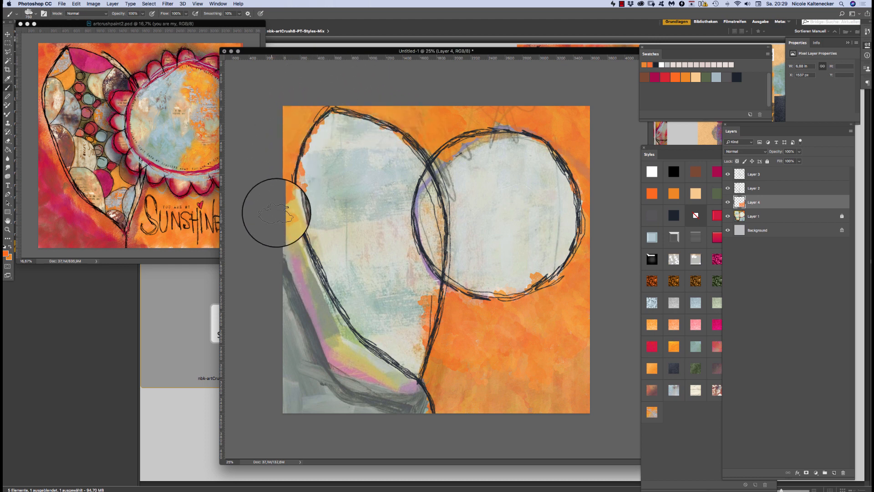
{"action": "mouse_move", "coordinate": [279, 226]}
{"action": "left_mouse_down"}
{"action": "mouse_move", "coordinate": [296, 275]}
{"action": "mouse_move", "coordinate": [259, 296]}
{"action": "mouse_move", "coordinate": [296, 301]}
{"action": "mouse_move", "coordinate": [284, 287]}
{"action": "mouse_move", "coordinate": [316, 304]}
{"action": "mouse_move", "coordinate": [309, 275]}
{"action": "mouse_move", "coordinate": [312, 318]}
{"action": "mouse_move", "coordinate": [306, 333]}
{"action": "mouse_move", "coordinate": [296, 323]}
{"action": "mouse_move", "coordinate": [291, 338]}
{"action": "mouse_move", "coordinate": [279, 316]}
{"action": "mouse_move", "coordinate": [308, 309]}
{"action": "mouse_move", "coordinate": [318, 332]}
{"action": "mouse_move", "coordinate": [345, 345]}
{"action": "mouse_move", "coordinate": [326, 320]}
{"action": "mouse_move", "coordinate": [307, 316]}
{"action": "left_mouse_up"}
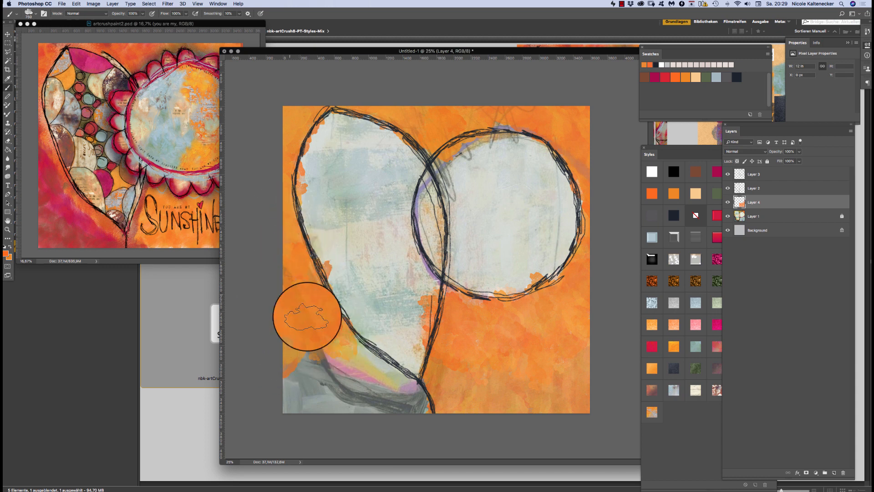
{"action": "mouse_move", "coordinate": [286, 353]}
{"action": "left_mouse_down"}
{"action": "mouse_move", "coordinate": [317, 415]}
{"action": "mouse_move", "coordinate": [301, 382]}
{"action": "mouse_move", "coordinate": [316, 344]}
{"action": "mouse_move", "coordinate": [311, 388]}
{"action": "mouse_move", "coordinate": [287, 407]}
{"action": "mouse_move", "coordinate": [329, 388]}
{"action": "mouse_move", "coordinate": [320, 362]}
{"action": "mouse_move", "coordinate": [368, 368]}
{"action": "mouse_move", "coordinate": [327, 329]}
{"action": "mouse_move", "coordinate": [419, 403]}
{"action": "mouse_move", "coordinate": [390, 398]}
{"action": "mouse_move", "coordinate": [358, 412]}
{"action": "mouse_move", "coordinate": [349, 384]}
{"action": "mouse_move", "coordinate": [374, 382]}
{"action": "left_mouse_up"}
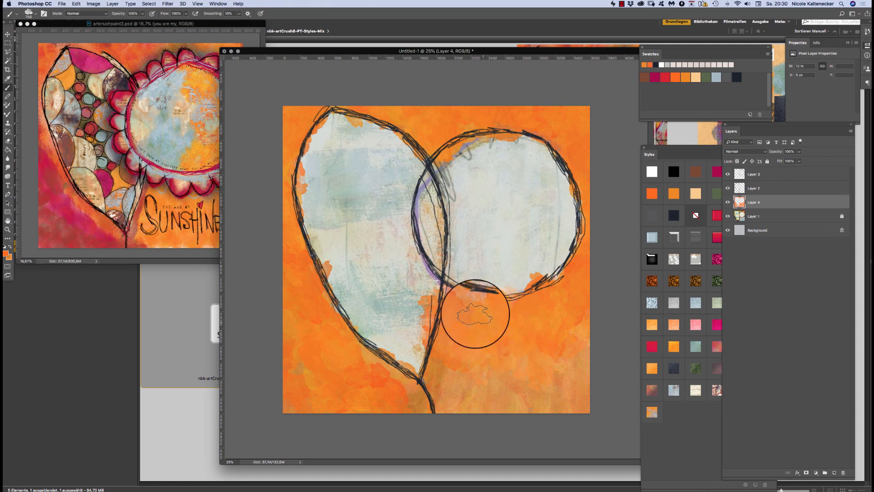
{"action": "mouse_move", "coordinate": [475, 315]}
{"action": "left_mouse_down"}
{"action": "mouse_move", "coordinate": [455, 294]}
{"action": "mouse_move", "coordinate": [450, 396]}
{"action": "mouse_move", "coordinate": [445, 388]}
{"action": "mouse_move", "coordinate": [412, 385]}
{"action": "left_mouse_up"}
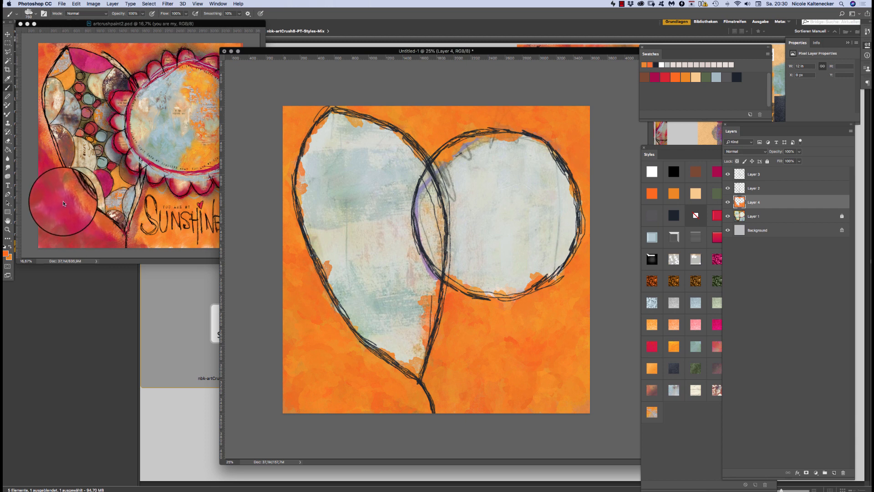
Step: Choose the nbk-ACB-pencilscribble brush and add a new empty layer directly above the orange paint layer
{"action": "right_click", "coordinate": [556, 273]}
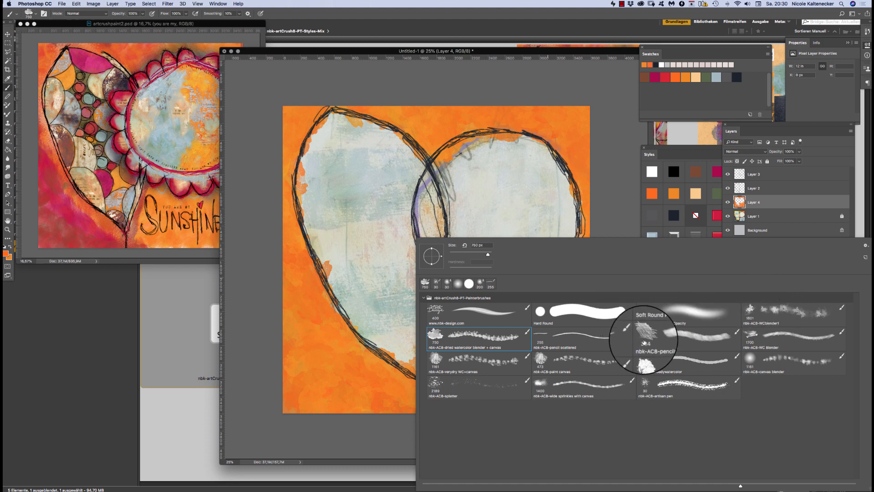
{"action": "left_click", "coordinate": [686, 334]}
{"action": "left_click", "coordinate": [785, 131]}
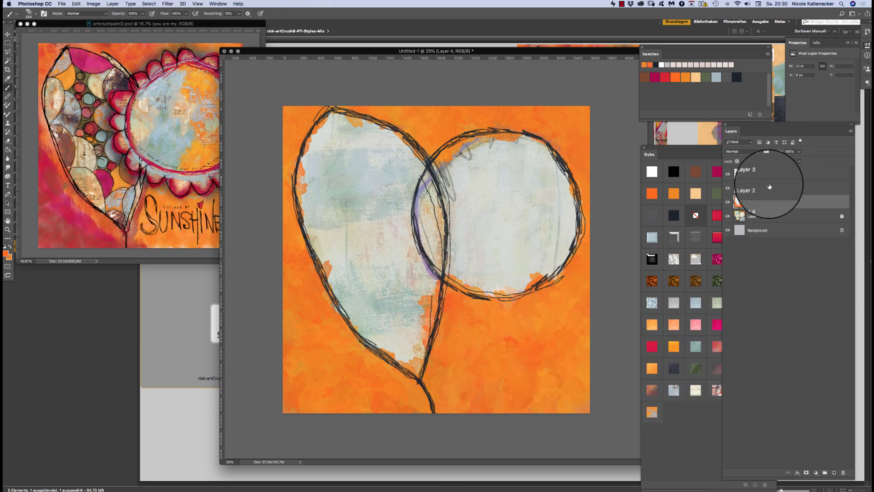
{"action": "key", "text": "super+shift+n"}
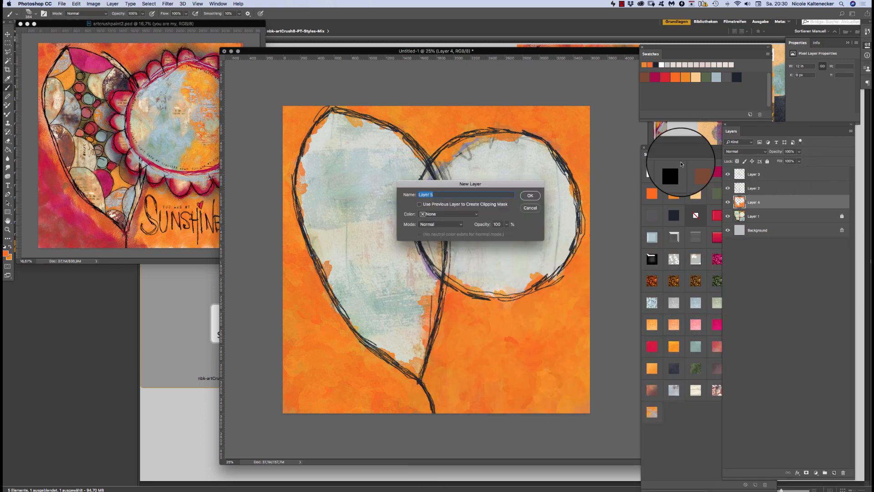
{"action": "key", "text": "Return"}
Step: Set the foreground colour to the magenta swatch aa004d and the background colour to the red swatch d9212d
{"action": "left_click", "coordinate": [7, 256]}
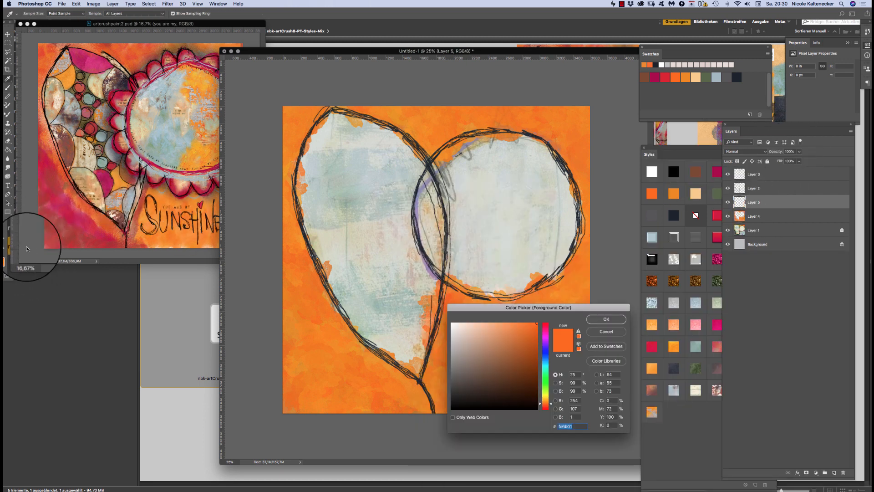
{"action": "left_click", "coordinate": [657, 74]}
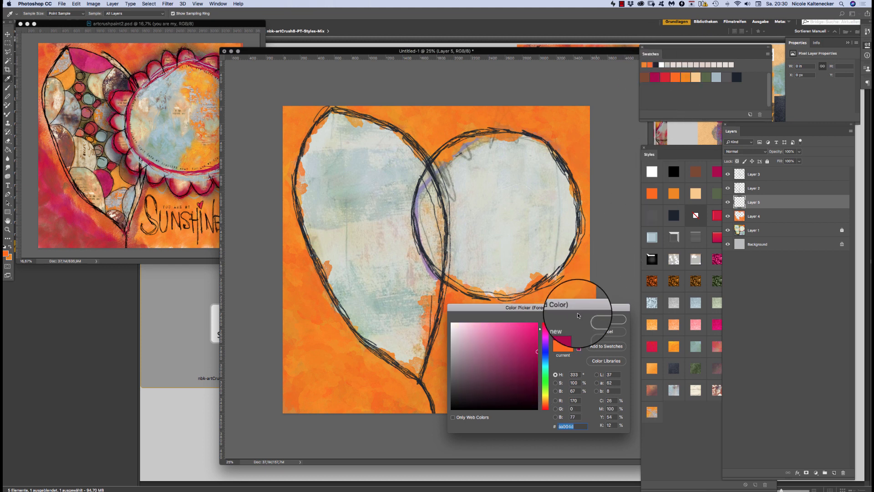
{"action": "left_click", "coordinate": [604, 324]}
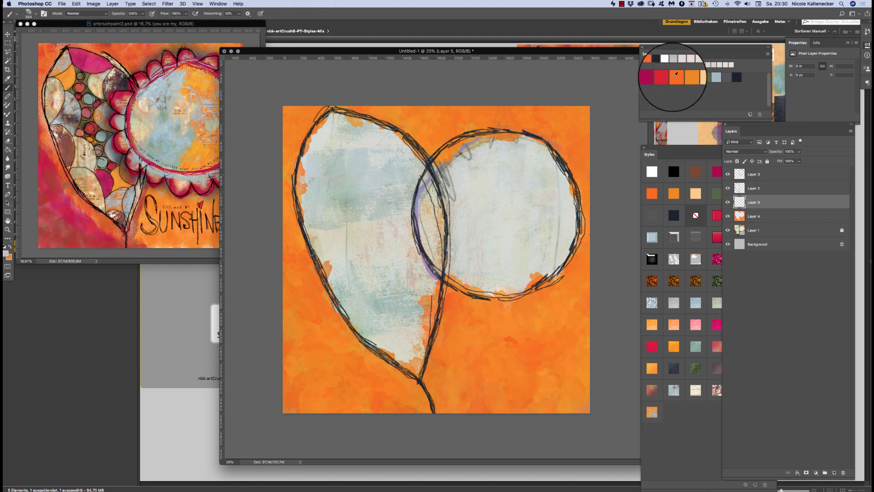
{"action": "left_click", "coordinate": [657, 77]}
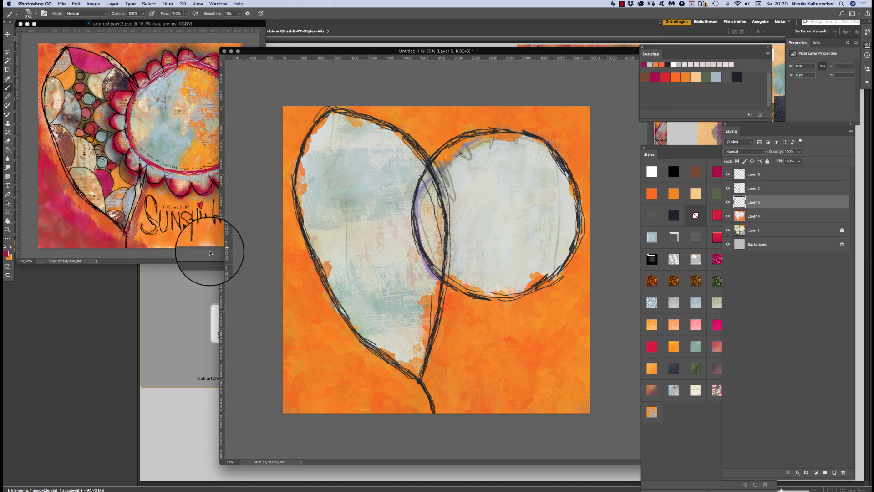
{"action": "left_click", "coordinate": [11, 260]}
{"action": "left_click", "coordinate": [666, 77]}
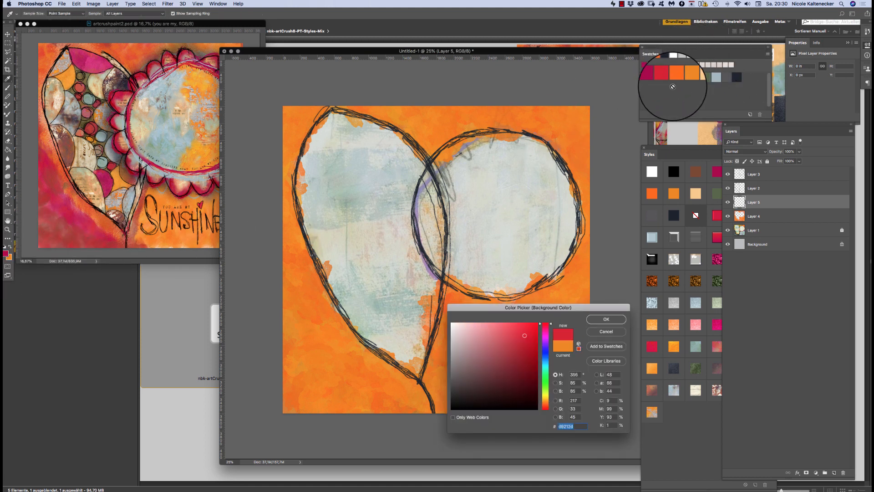
{"action": "left_click", "coordinate": [601, 322]}
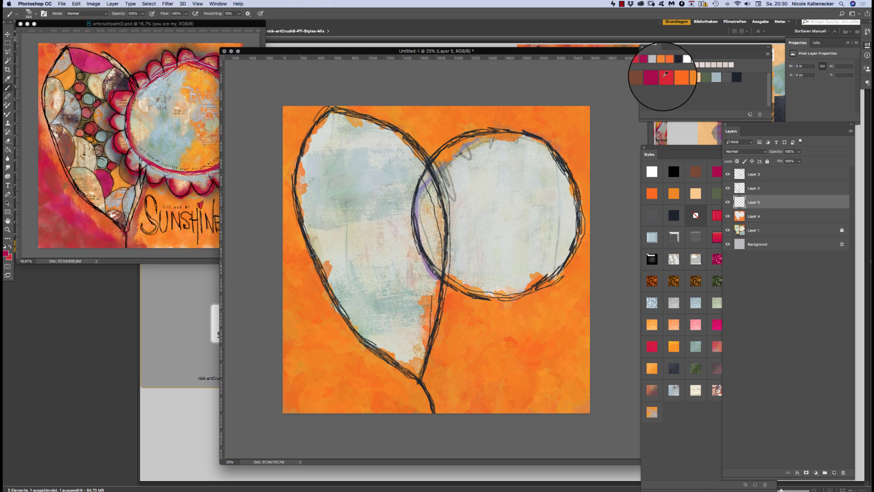
{"action": "key", "text": "b"}
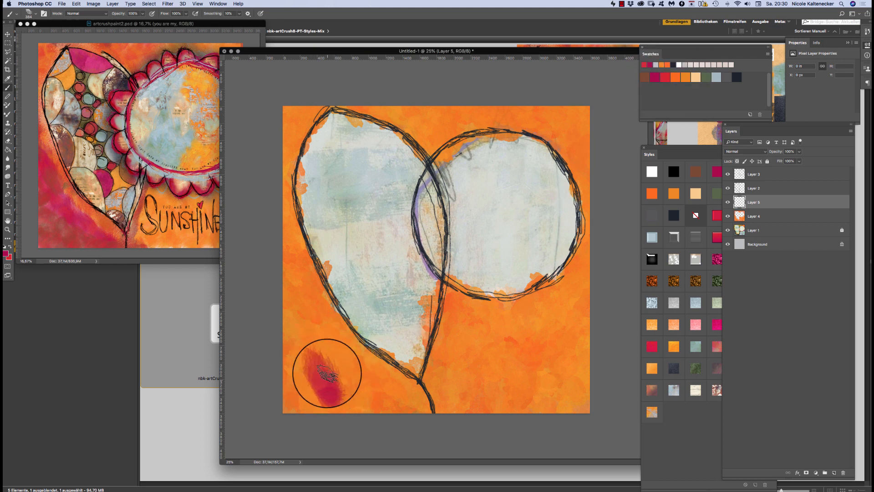
Step: Scribble magenta-red paint over the canvas's lower-left corner and up its left edge, leaving orange along the teardrop
{"action": "left_click_drag", "start_coordinate": [327, 373], "coordinate": [309, 332]}
{"action": "mouse_move", "coordinate": [288, 300]}
{"action": "left_mouse_down"}
{"action": "mouse_move", "coordinate": [294, 332]}
{"action": "mouse_move", "coordinate": [310, 327]}
{"action": "mouse_move", "coordinate": [308, 371]}
{"action": "mouse_move", "coordinate": [324, 370]}
{"action": "mouse_move", "coordinate": [347, 396]}
{"action": "mouse_move", "coordinate": [359, 386]}
{"action": "mouse_move", "coordinate": [371, 405]}
{"action": "mouse_move", "coordinate": [377, 388]}
{"action": "mouse_move", "coordinate": [363, 418]}
{"action": "mouse_move", "coordinate": [290, 326]}
{"action": "mouse_move", "coordinate": [299, 298]}
{"action": "mouse_move", "coordinate": [284, 291]}
{"action": "left_mouse_up"}
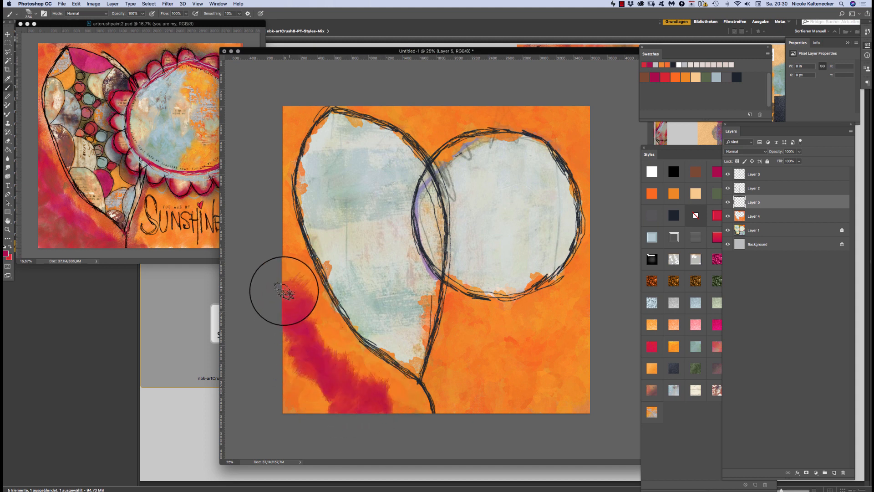
{"action": "mouse_move", "coordinate": [272, 240]}
{"action": "left_mouse_down"}
{"action": "mouse_move", "coordinate": [296, 275]}
{"action": "mouse_move", "coordinate": [286, 280]}
{"action": "mouse_move", "coordinate": [318, 326]}
{"action": "mouse_move", "coordinate": [311, 334]}
{"action": "mouse_move", "coordinate": [347, 354]}
{"action": "mouse_move", "coordinate": [357, 381]}
{"action": "left_mouse_up"}
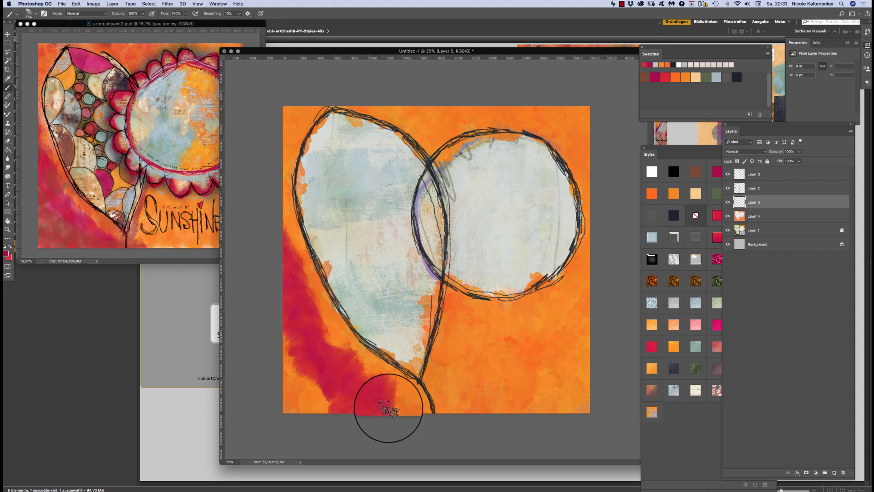
{"action": "mouse_move", "coordinate": [412, 418]}
{"action": "left_mouse_down"}
{"action": "mouse_move", "coordinate": [301, 394]}
{"action": "mouse_move", "coordinate": [302, 358]}
{"action": "mouse_move", "coordinate": [278, 353]}
{"action": "mouse_move", "coordinate": [285, 327]}
{"action": "mouse_move", "coordinate": [281, 384]}
{"action": "left_mouse_up"}
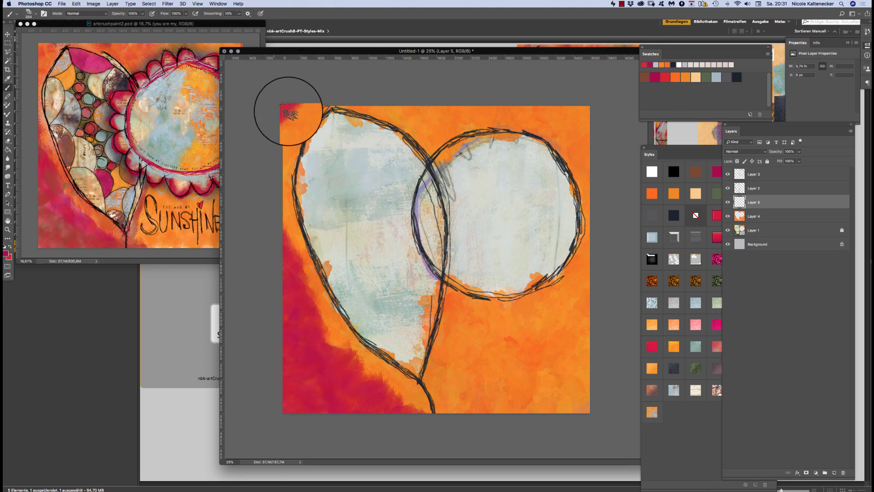
{"action": "mouse_move", "coordinate": [277, 161]}
{"action": "left_mouse_down"}
{"action": "mouse_move", "coordinate": [285, 250]}
{"action": "mouse_move", "coordinate": [300, 284]}
{"action": "left_mouse_up"}
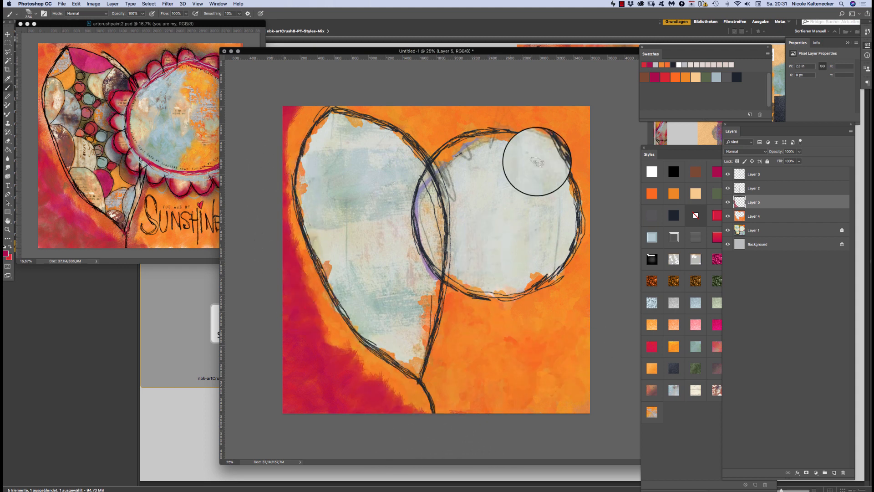
Step: Shift the painting window clear of the reference and scribble magenta-red paint along the canvas's upper-right corner and top edge
{"action": "left_click_drag", "start_coordinate": [573, 47], "coordinate": [593, 44]}
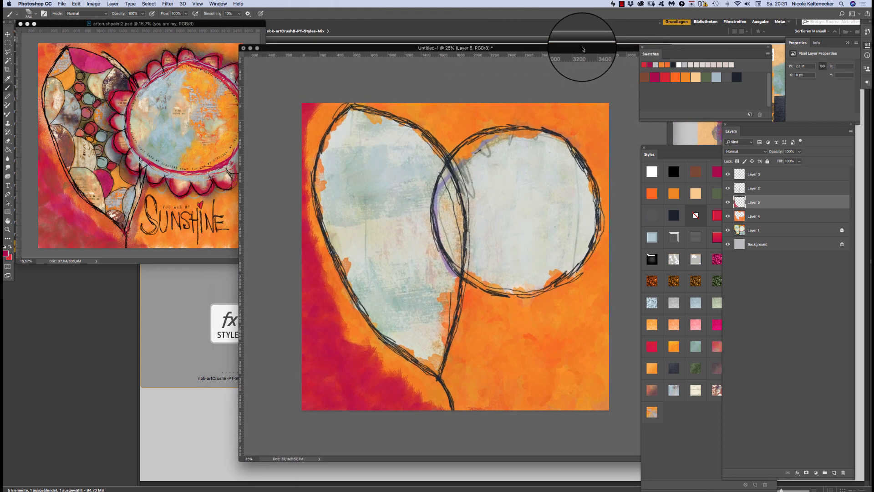
{"action": "left_click_drag", "start_coordinate": [608, 153], "coordinate": [583, 107]}
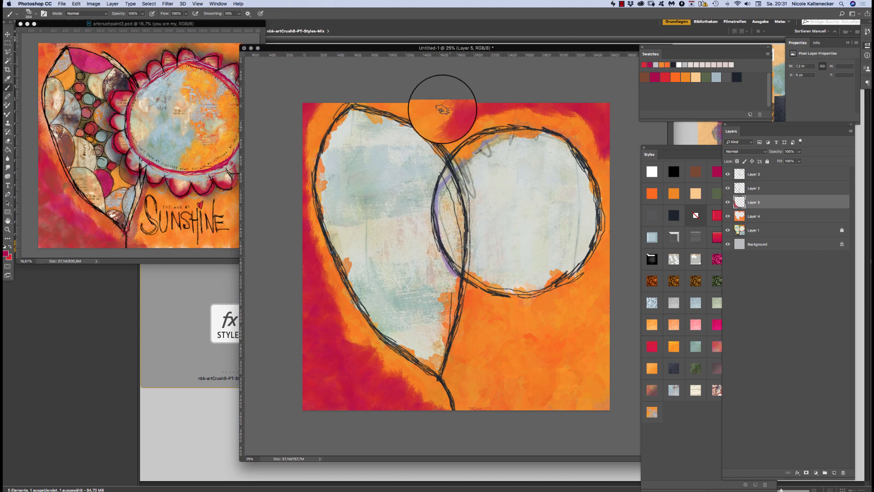
{"action": "mouse_move", "coordinate": [436, 107]}
{"action": "left_mouse_down"}
{"action": "mouse_move", "coordinate": [381, 89]}
{"action": "mouse_move", "coordinate": [295, 104]}
{"action": "mouse_move", "coordinate": [313, 101]}
{"action": "mouse_move", "coordinate": [318, 122]}
{"action": "mouse_move", "coordinate": [303, 136]}
{"action": "left_mouse_up"}
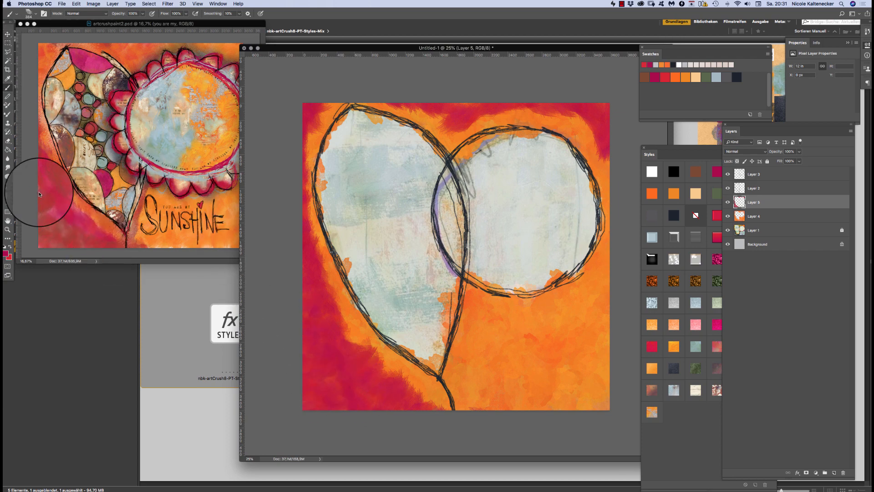
Step: Add textured magenta-red strokes over the painted canvas edges with the nbk-ACB-verydry WC+canvas brush
{"action": "right_click", "coordinate": [529, 394]}
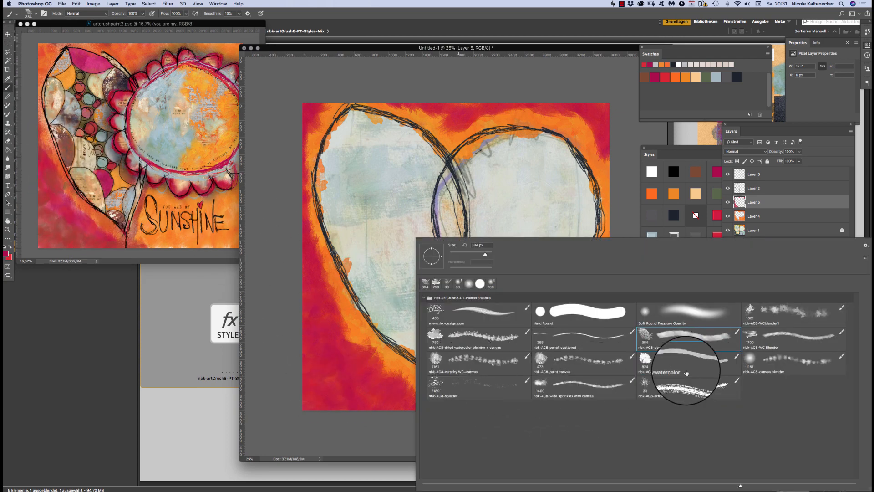
{"action": "left_click", "coordinate": [444, 362]}
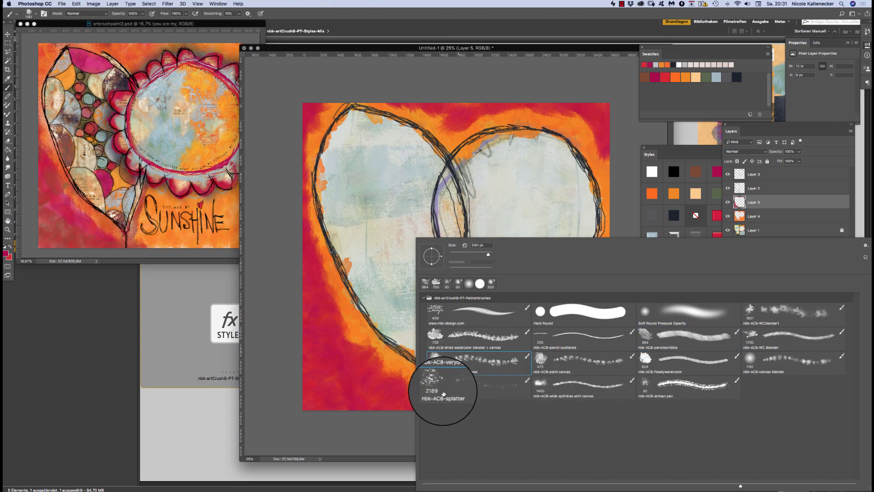
{"action": "left_click", "coordinate": [345, 401]}
{"action": "mouse_move", "coordinate": [344, 401]}
{"action": "left_mouse_down"}
{"action": "mouse_move", "coordinate": [369, 393]}
{"action": "mouse_move", "coordinate": [409, 418]}
{"action": "mouse_move", "coordinate": [396, 417]}
{"action": "mouse_move", "coordinate": [302, 309]}
{"action": "mouse_move", "coordinate": [310, 333]}
{"action": "mouse_move", "coordinate": [310, 298]}
{"action": "left_mouse_up"}
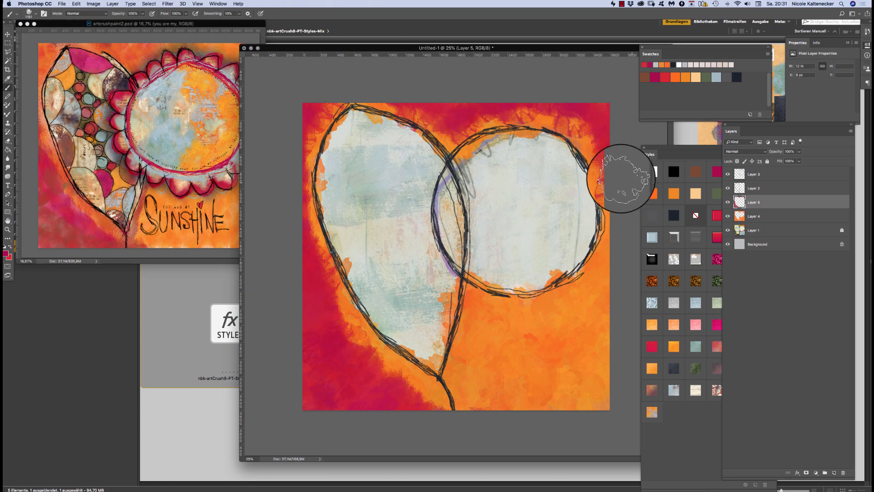
Step: Soften the magenta-red paint in the canvas's corners and beside the teardrop with the nbk-ACB-canvas blender brush
{"action": "right_click", "coordinate": [310, 306]}
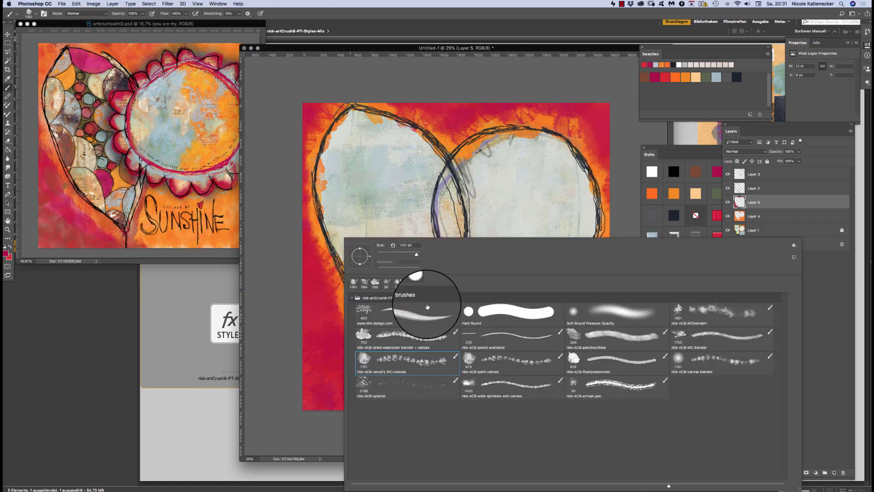
{"action": "left_click", "coordinate": [693, 359]}
{"action": "left_click", "coordinate": [600, 106]}
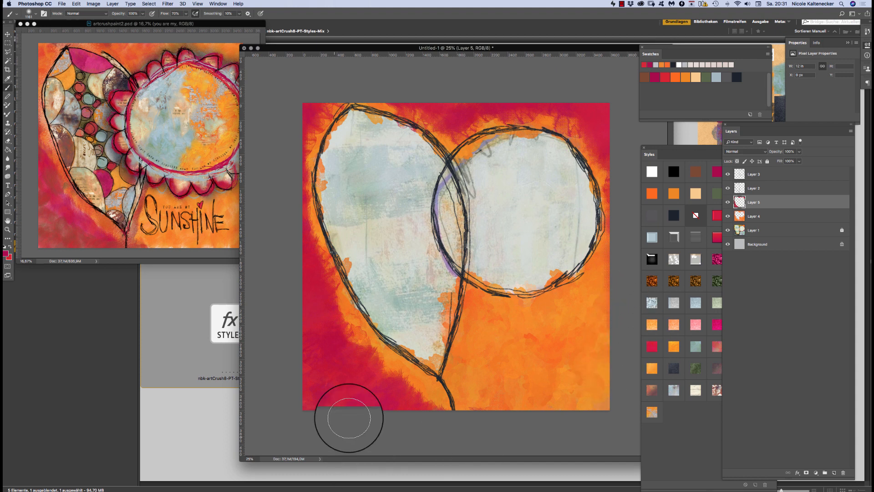
{"action": "mouse_move", "coordinate": [410, 403]}
{"action": "left_mouse_down"}
{"action": "mouse_move", "coordinate": [386, 386]}
{"action": "mouse_move", "coordinate": [394, 401]}
{"action": "mouse_move", "coordinate": [391, 380]}
{"action": "mouse_move", "coordinate": [351, 351]}
{"action": "left_mouse_up"}
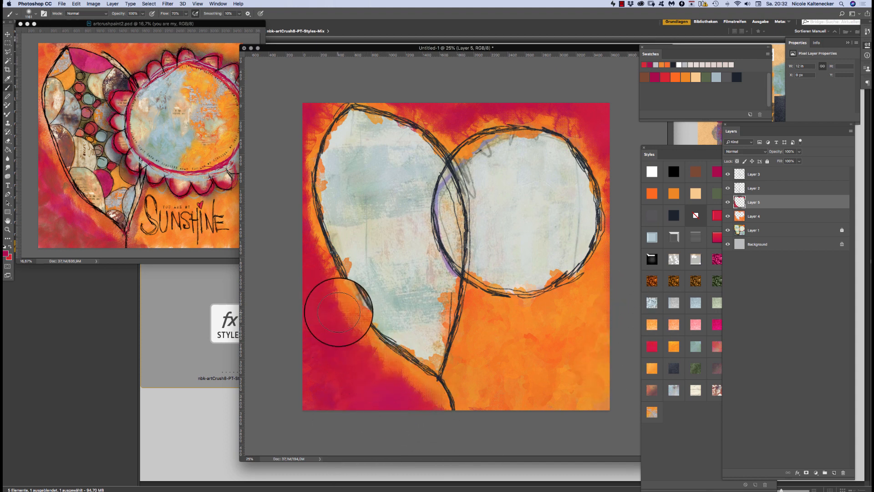
Step: Blend bright orange over the magenta-red paint along the top edge and beside the teardrop with the nbk-ACB-canvas blender brush
{"action": "right_click", "coordinate": [477, 319]}
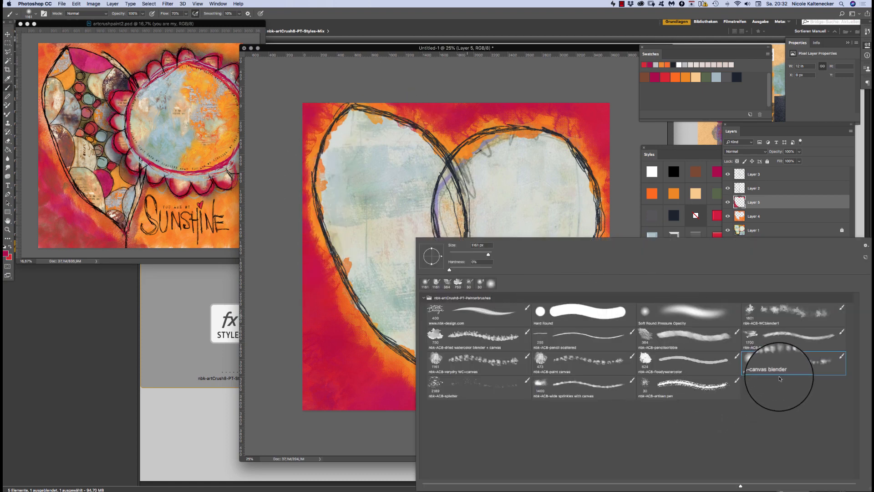
{"action": "left_click", "coordinate": [425, 92]}
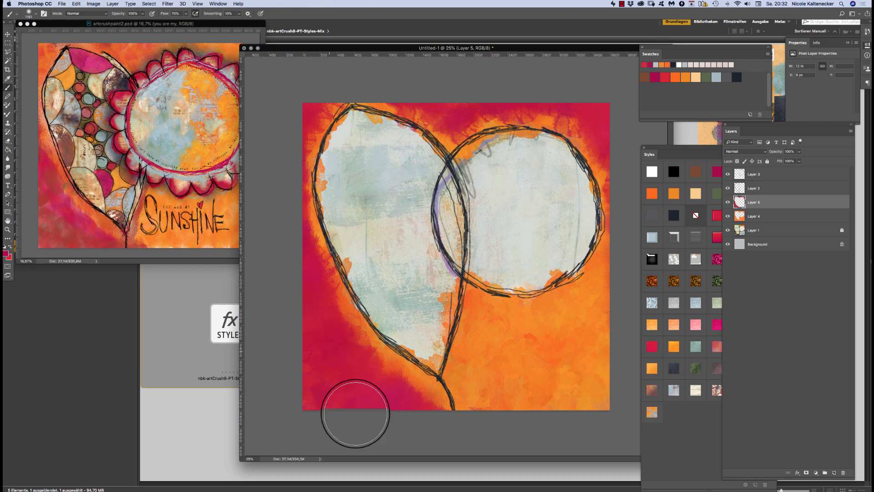
{"action": "left_click", "coordinate": [673, 79]}
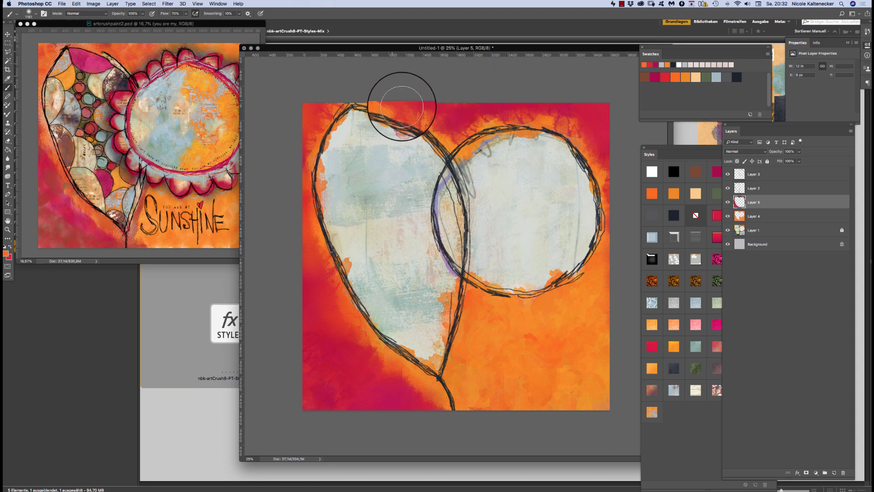
{"action": "mouse_move", "coordinate": [451, 140]}
{"action": "left_mouse_down"}
{"action": "mouse_move", "coordinate": [510, 127]}
{"action": "mouse_move", "coordinate": [525, 108]}
{"action": "mouse_move", "coordinate": [575, 135]}
{"action": "left_mouse_up"}
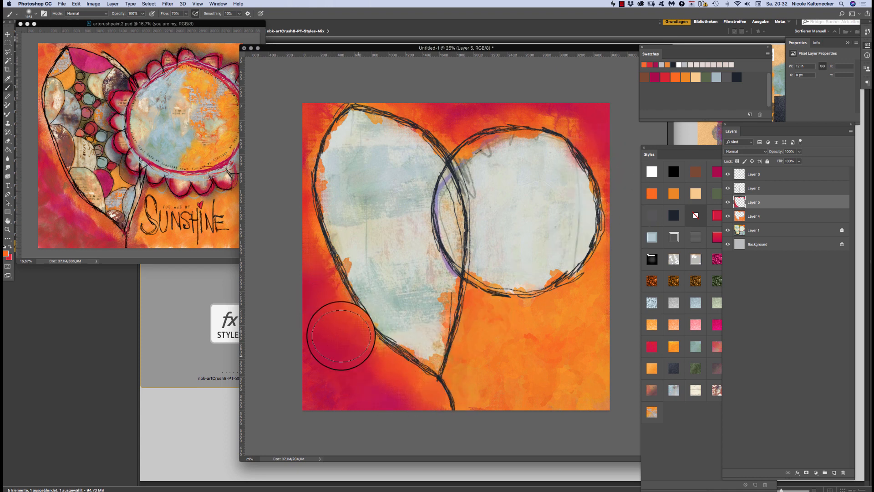
Step: Sprinkle textured orange paint beside the teardrop and around the canvas edges with the nbk-ACB-wide sprinkles with canvas brush
{"action": "right_click", "coordinate": [550, 221]}
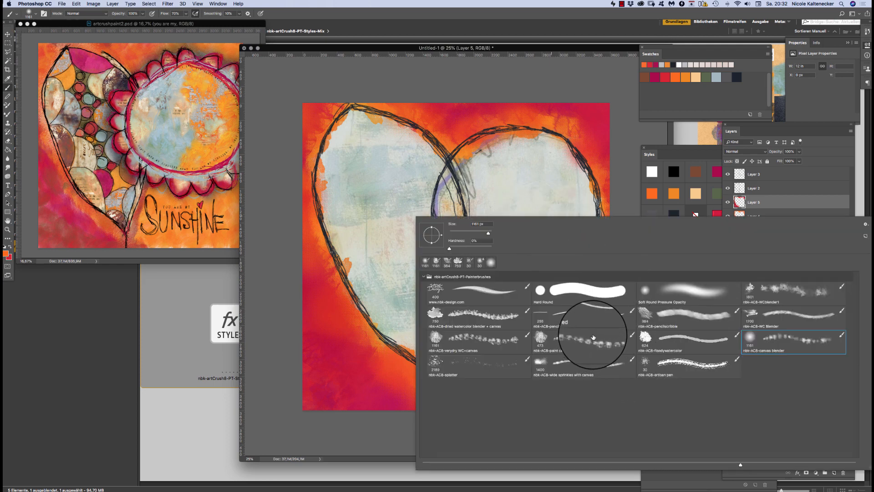
{"action": "left_click", "coordinate": [570, 361]}
{"action": "left_click_drag", "start_coordinate": [378, 342], "coordinate": [291, 328]}
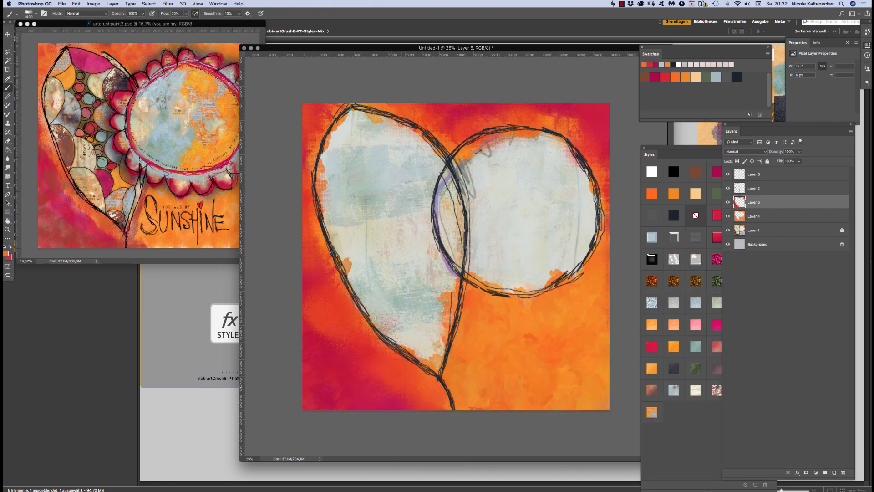
{"action": "mouse_move", "coordinate": [372, 324]}
{"action": "left_mouse_down"}
{"action": "mouse_move", "coordinate": [391, 324]}
{"action": "mouse_move", "coordinate": [395, 310]}
{"action": "mouse_move", "coordinate": [426, 300]}
{"action": "mouse_move", "coordinate": [437, 282]}
{"action": "left_mouse_up"}
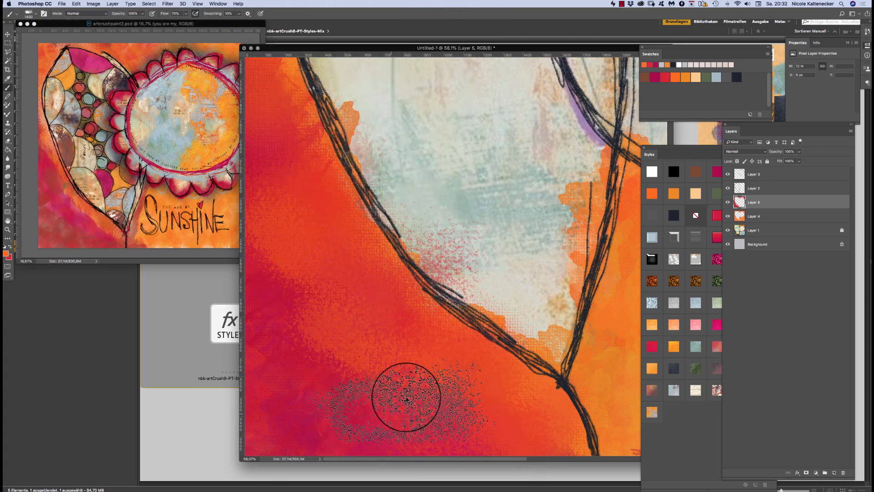
{"action": "key", "text": "super+minus"}
{"action": "key", "text": "super+minus"}
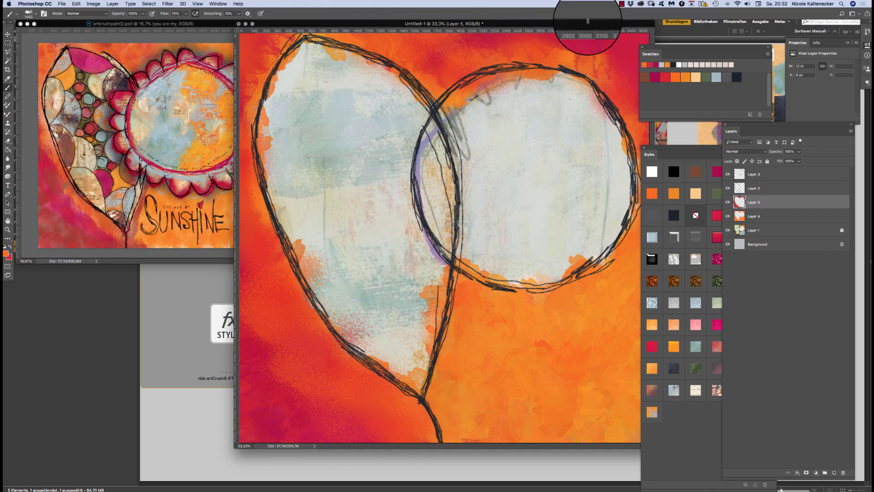
{"action": "left_click_drag", "start_coordinate": [588, 21], "coordinate": [568, 22]}
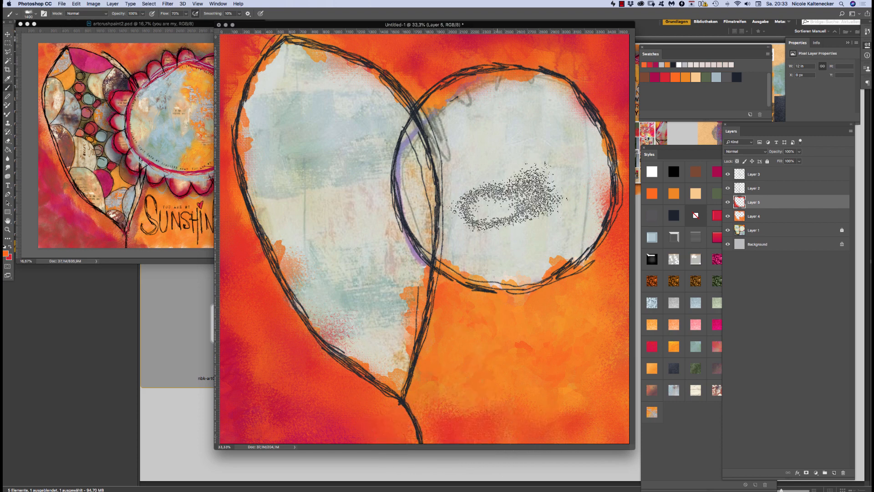
Step: Scatter orange and red paint splatters over the lower part of the background with the nbk-ACB-splatter brush
{"action": "right_click", "coordinate": [507, 294]}
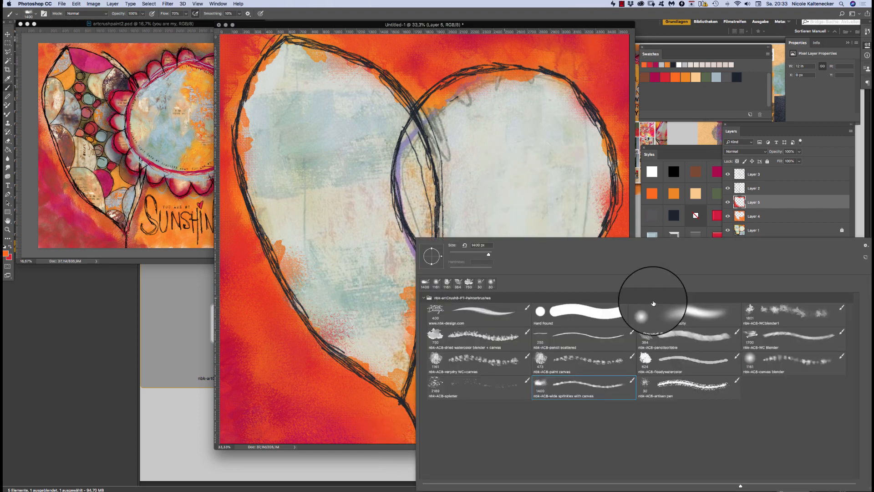
{"action": "left_click", "coordinate": [458, 386]}
{"action": "left_click", "coordinate": [394, 422]}
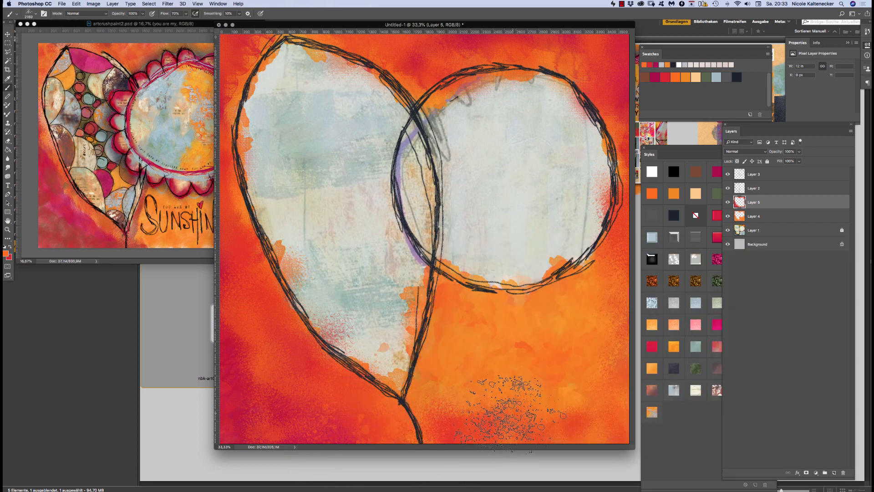
{"action": "left_click", "coordinate": [585, 409]}
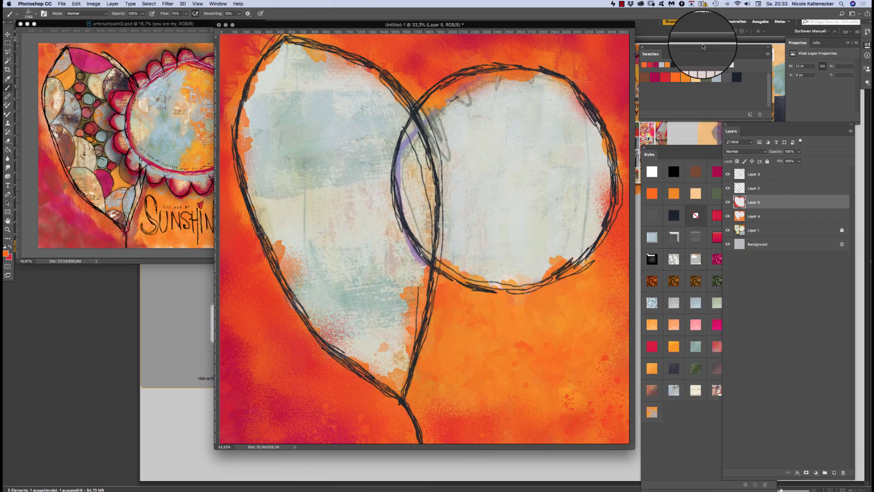
{"action": "left_click", "coordinate": [665, 77]}
{"action": "left_click", "coordinate": [592, 387]}
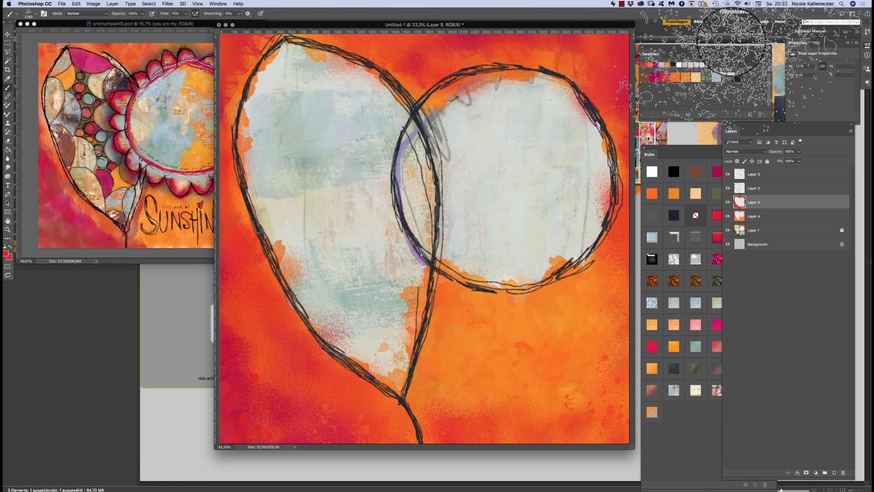
Step: Daub red paint in the canvas's lower-left corner and along its top and left edges with the nbk-ACB-paint canvas brush
{"action": "right_click", "coordinate": [469, 260]}
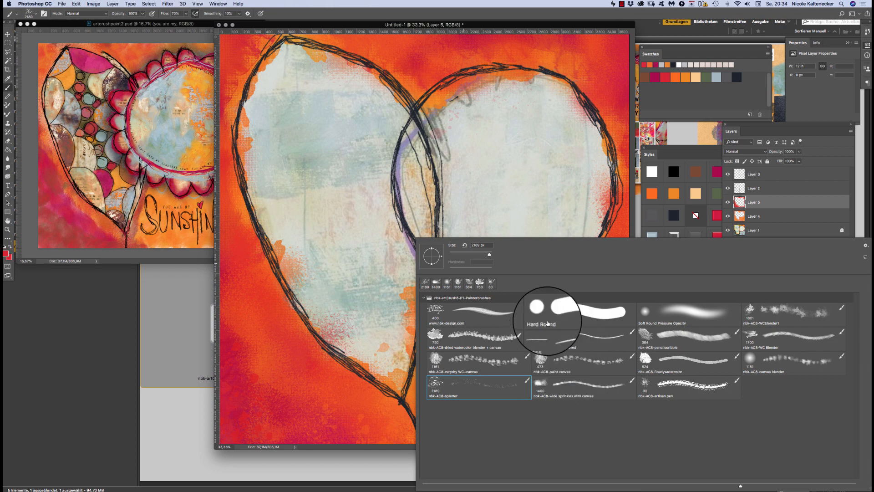
{"action": "left_click", "coordinate": [552, 362]}
{"action": "left_click", "coordinate": [327, 424]}
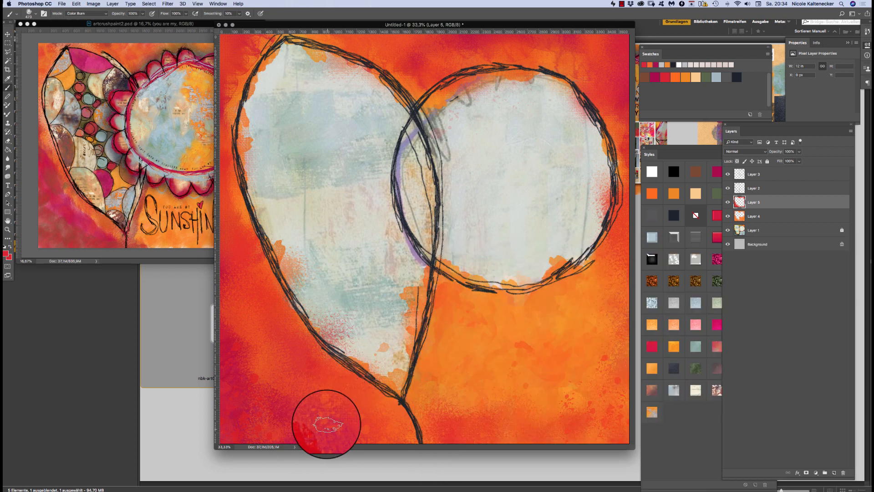
{"action": "mouse_move", "coordinate": [328, 404]}
{"action": "left_mouse_down"}
{"action": "mouse_move", "coordinate": [334, 445]}
{"action": "mouse_move", "coordinate": [304, 423]}
{"action": "mouse_move", "coordinate": [272, 423]}
{"action": "left_mouse_up"}
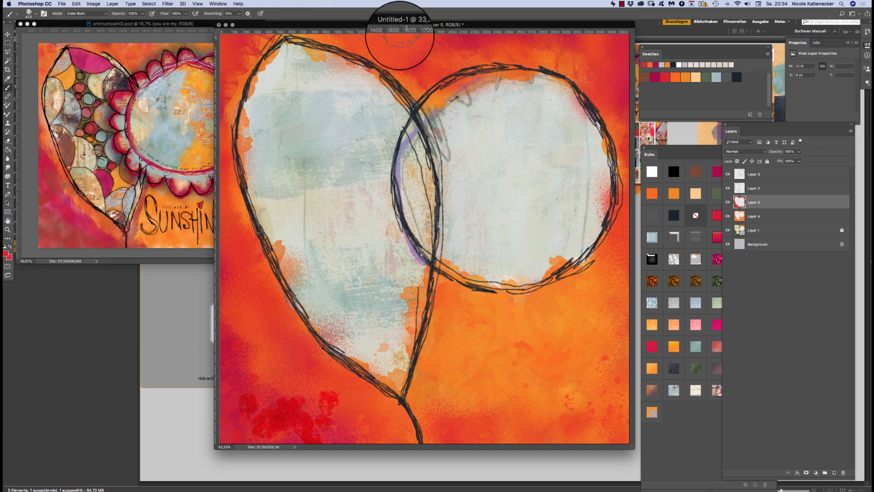
{"action": "left_click_drag", "start_coordinate": [400, 36], "coordinate": [352, 25]}
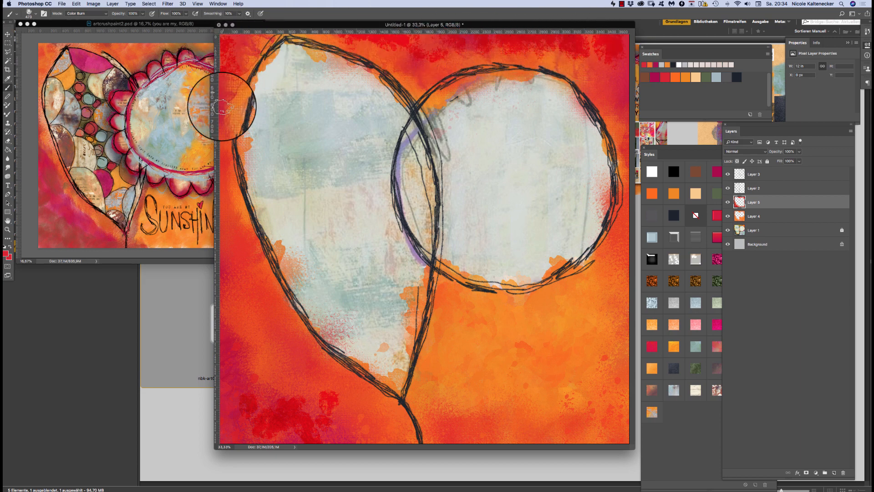
{"action": "mouse_move", "coordinate": [223, 107]}
{"action": "left_mouse_down"}
{"action": "mouse_move", "coordinate": [233, 247]}
{"action": "mouse_move", "coordinate": [222, 315]}
{"action": "mouse_move", "coordinate": [235, 375]}
{"action": "left_mouse_up"}
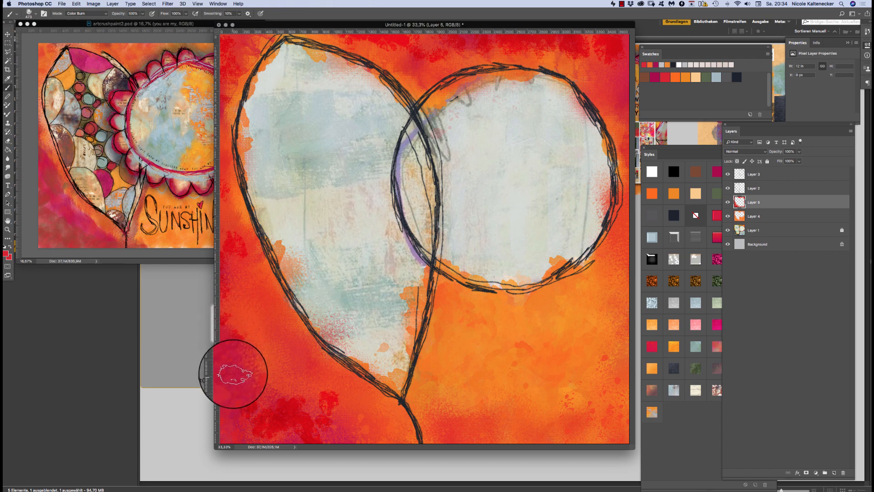
{"action": "left_click_drag", "start_coordinate": [632, 448], "coordinate": [640, 463]}
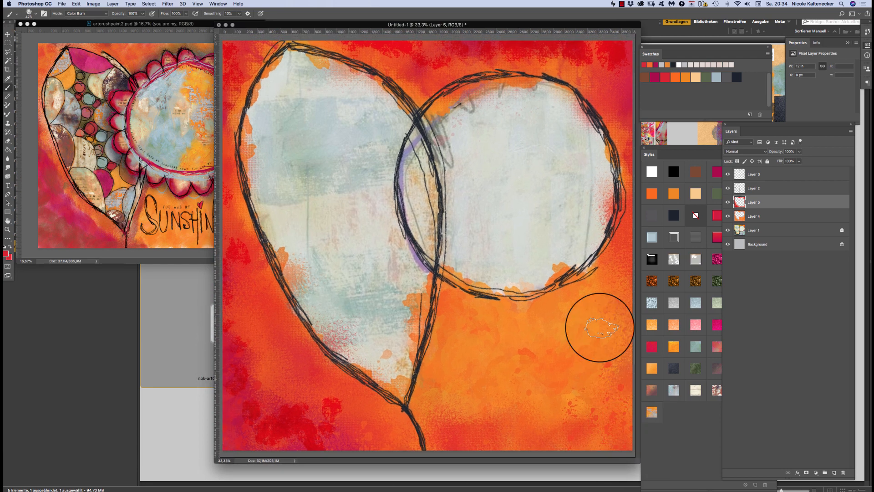
Step: Work magenta-red over the red daubs in the lower-left corner with the nbk-ACB-WC Blender brush
{"action": "right_click", "coordinate": [600, 327]}
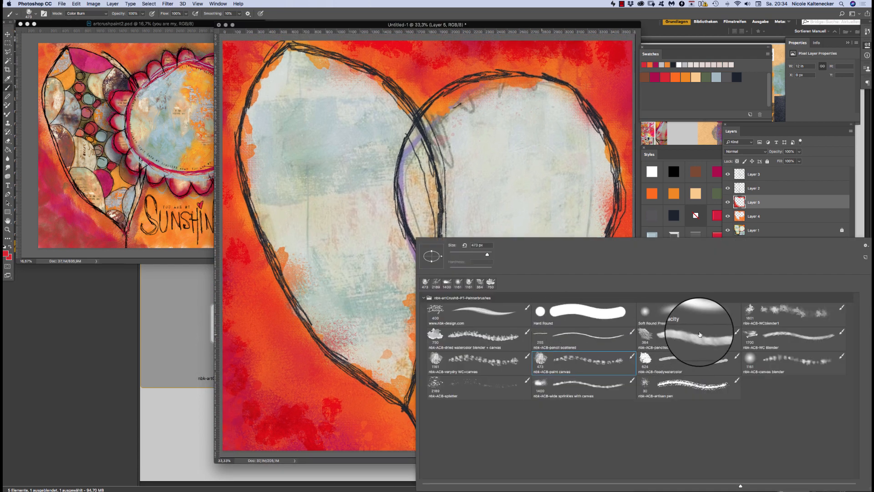
{"action": "left_click", "coordinate": [776, 336]}
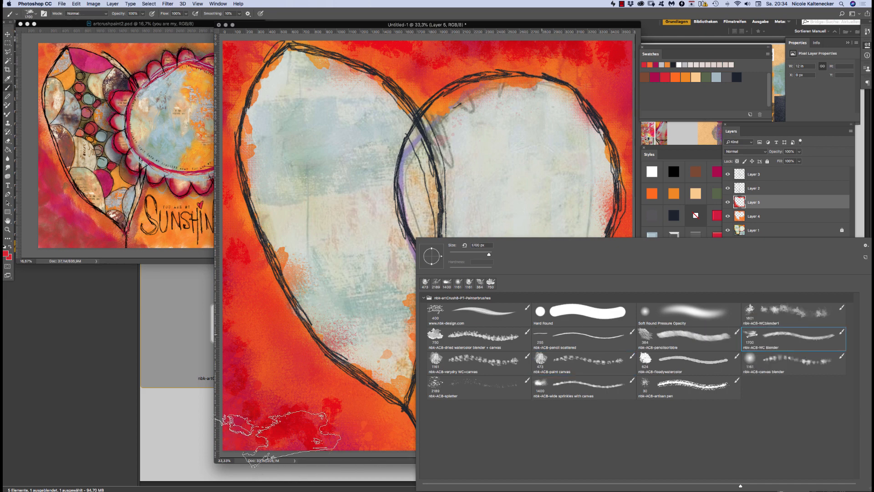
{"action": "left_click", "coordinate": [276, 440]}
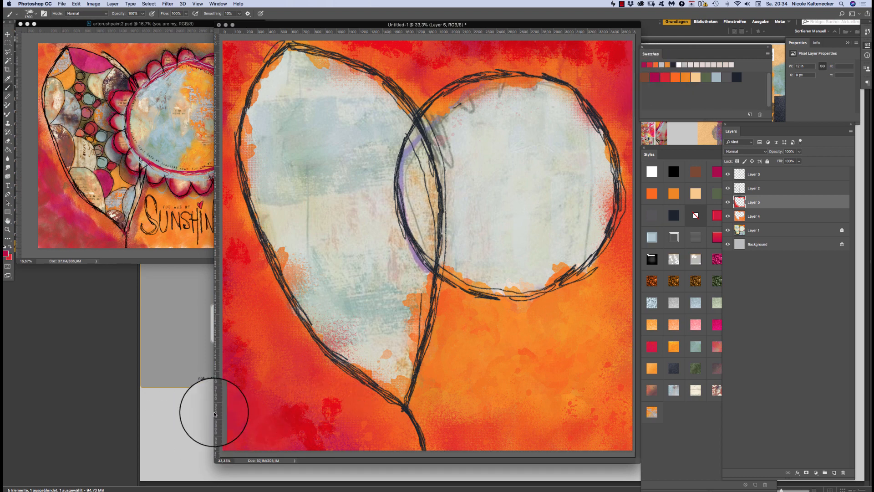
{"action": "left_click", "coordinate": [205, 381]}
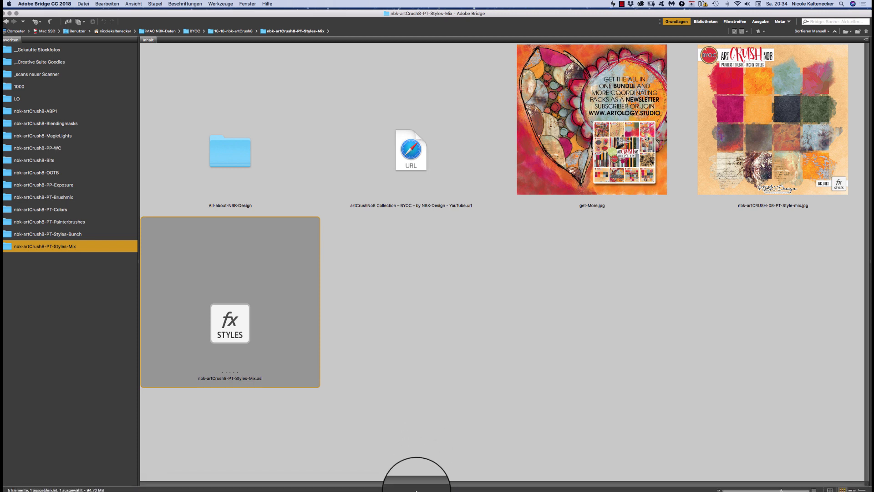
{"action": "left_click", "coordinate": [376, 486]}
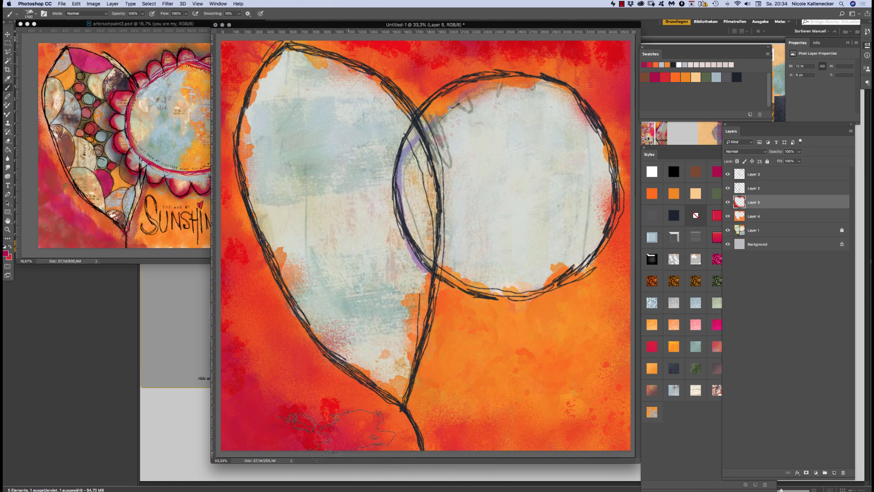
Step: Scribble magenta-red strokes over the canvas's left edge, lower-left corner and upper-right corner with the nbk-ACB-pencilscribble brush
{"action": "right_click", "coordinate": [500, 284]}
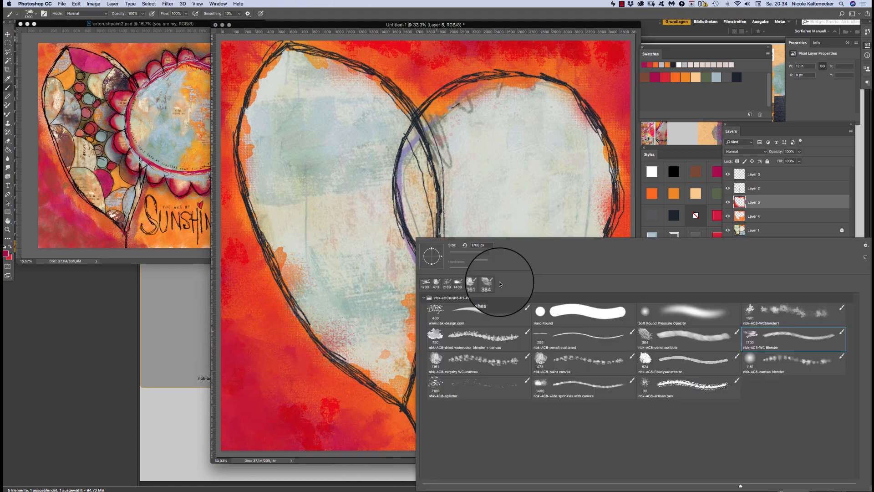
{"action": "left_click", "coordinate": [679, 334]}
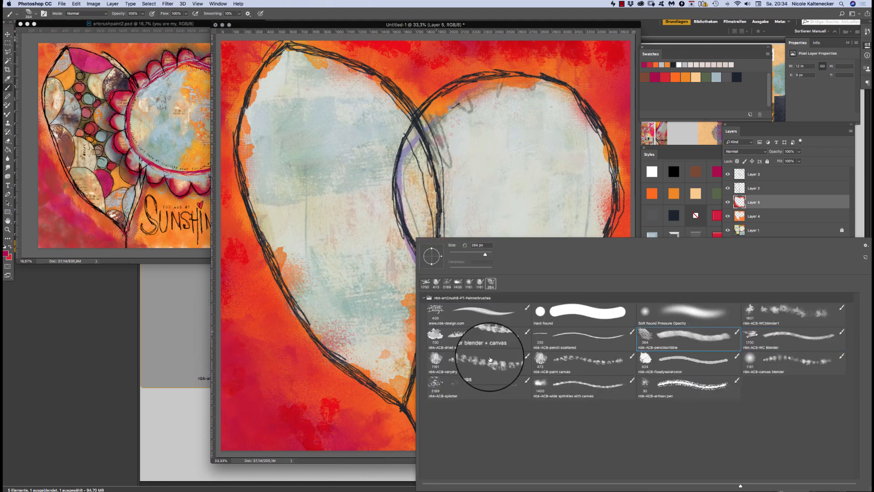
{"action": "left_click", "coordinate": [252, 412]}
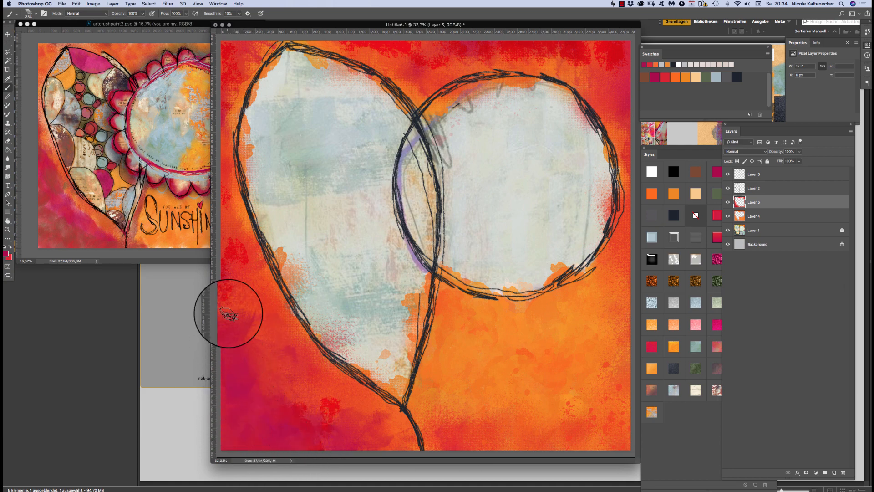
{"action": "mouse_move", "coordinate": [229, 313]}
{"action": "left_mouse_down"}
{"action": "mouse_move", "coordinate": [223, 274]}
{"action": "mouse_move", "coordinate": [234, 335]}
{"action": "left_mouse_up"}
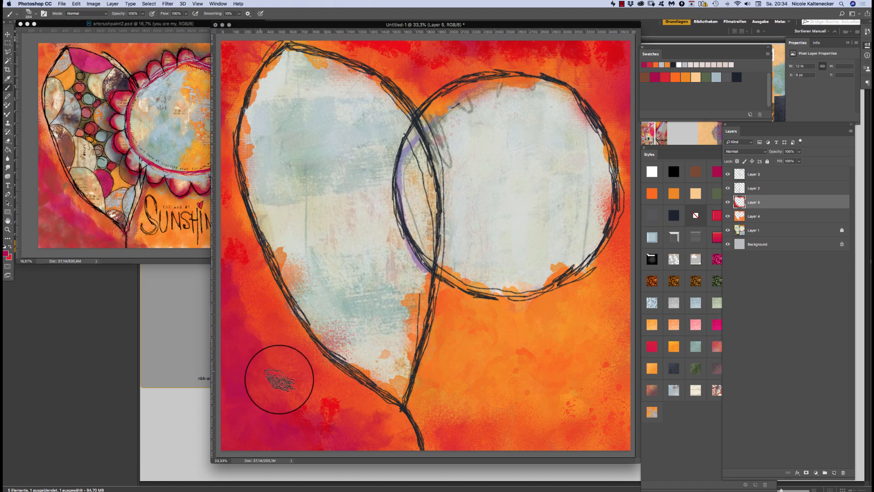
{"action": "left_click_drag", "start_coordinate": [273, 412], "coordinate": [293, 417]}
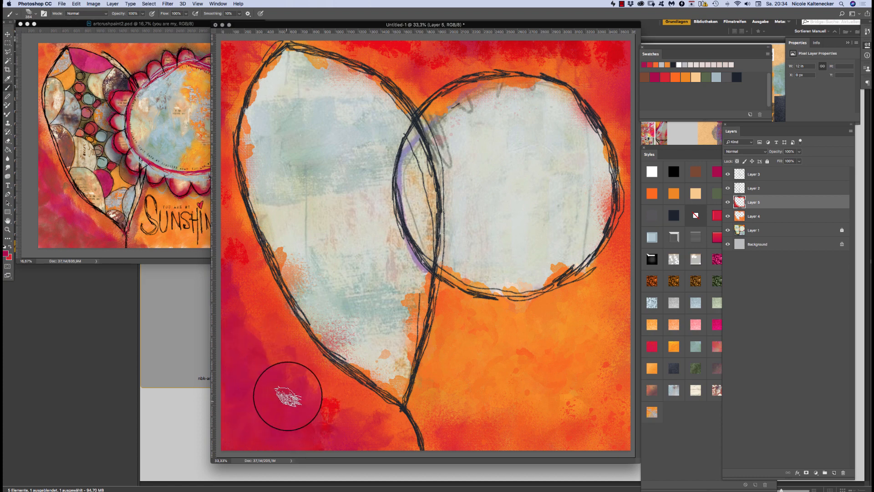
{"action": "mouse_move", "coordinate": [279, 381]}
{"action": "left_mouse_down"}
{"action": "mouse_move", "coordinate": [276, 402]}
{"action": "mouse_move", "coordinate": [246, 356]}
{"action": "mouse_move", "coordinate": [235, 411]}
{"action": "mouse_move", "coordinate": [249, 416]}
{"action": "mouse_move", "coordinate": [230, 399]}
{"action": "left_mouse_up"}
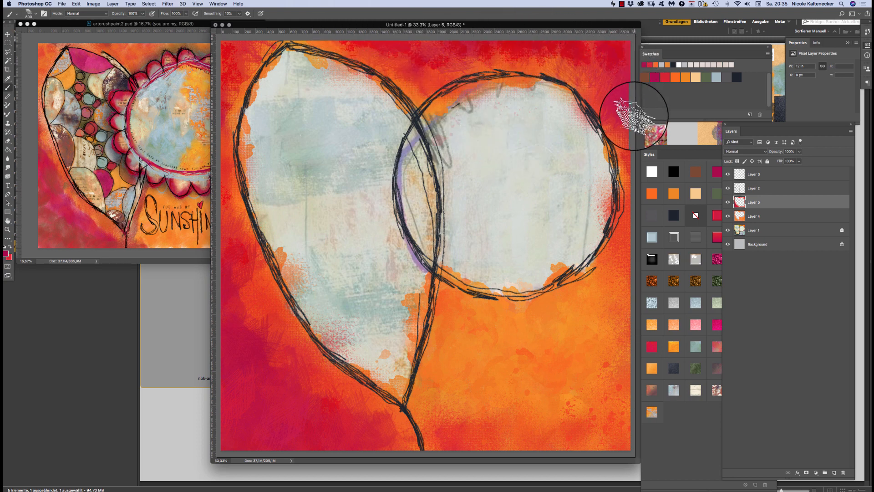
Step: Scribble bright orange strokes along the canvas's bottom edge and lower-right corner with the same pencil-scribble brush
{"action": "mouse_move", "coordinate": [589, 24]}
{"action": "left_mouse_down"}
{"action": "mouse_move", "coordinate": [568, 18]}
{"action": "mouse_move", "coordinate": [602, 15]}
{"action": "mouse_move", "coordinate": [579, 24]}
{"action": "left_mouse_up"}
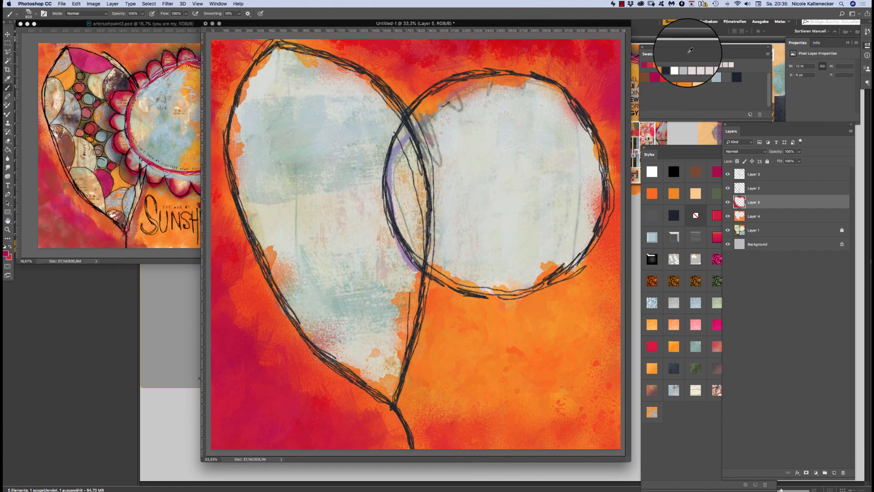
{"action": "left_click", "coordinate": [676, 75]}
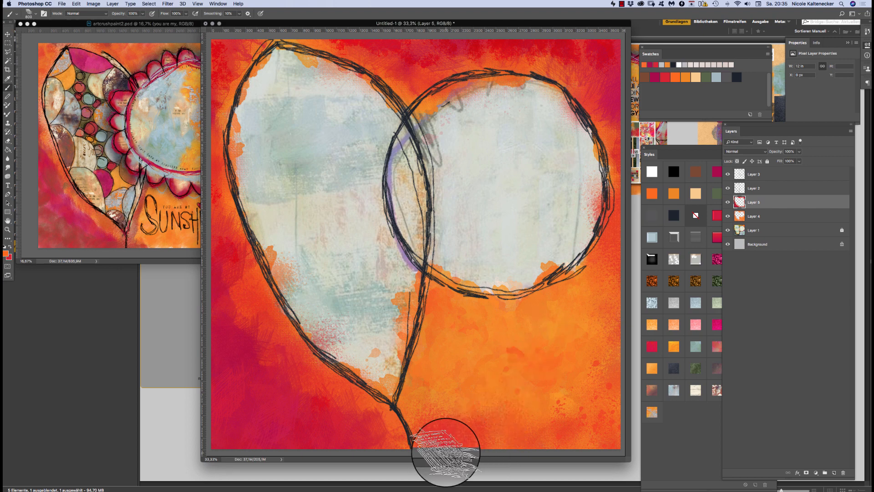
{"action": "mouse_move", "coordinate": [546, 426]}
{"action": "left_mouse_down"}
{"action": "mouse_move", "coordinate": [594, 384]}
{"action": "mouse_move", "coordinate": [607, 410]}
{"action": "mouse_move", "coordinate": [604, 402]}
{"action": "left_mouse_up"}
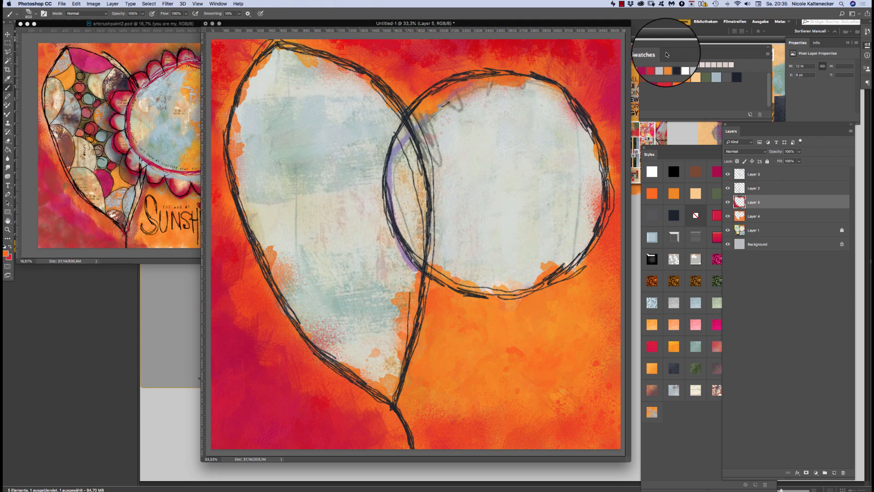
Step: Add a new layer above Layer 3 and choose the nbk-ACB-pencil scattered brush
{"action": "left_click_drag", "start_coordinate": [532, 24], "coordinate": [556, 31]}
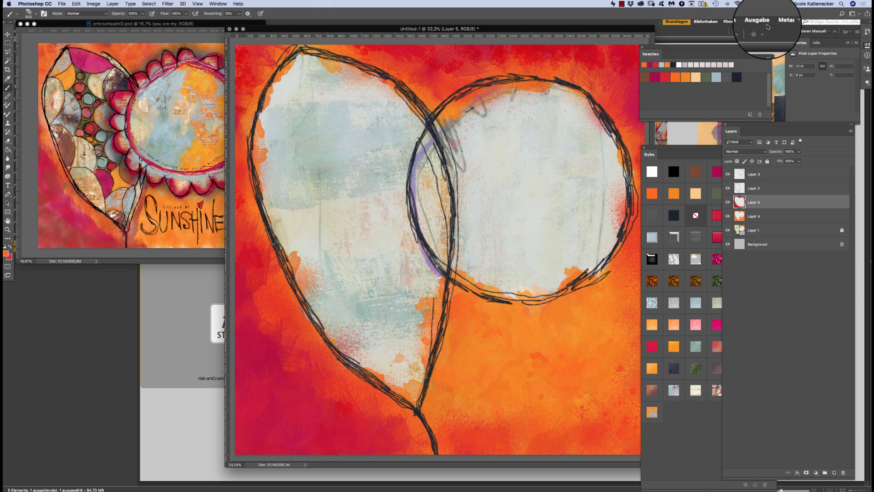
{"action": "left_click", "coordinate": [756, 174]}
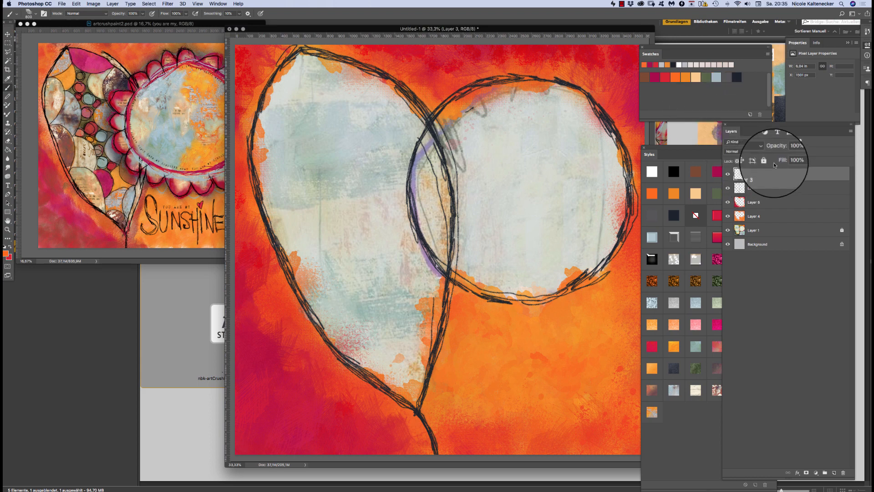
{"action": "key", "text": "super+shift+n"}
{"action": "key", "text": "Return"}
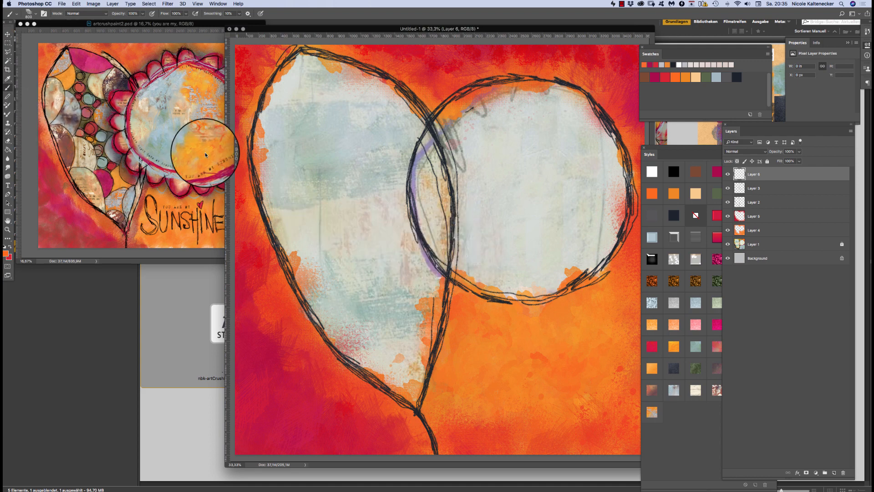
{"action": "right_click", "coordinate": [389, 176]}
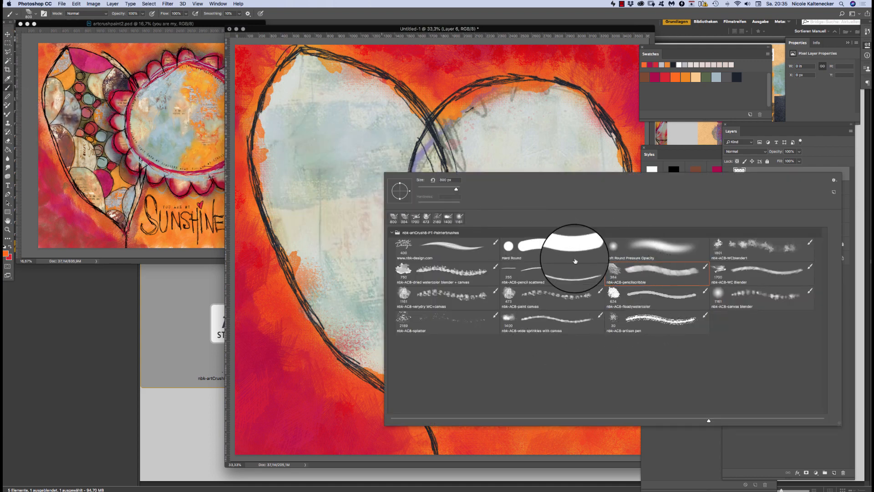
{"action": "left_click", "coordinate": [533, 284]}
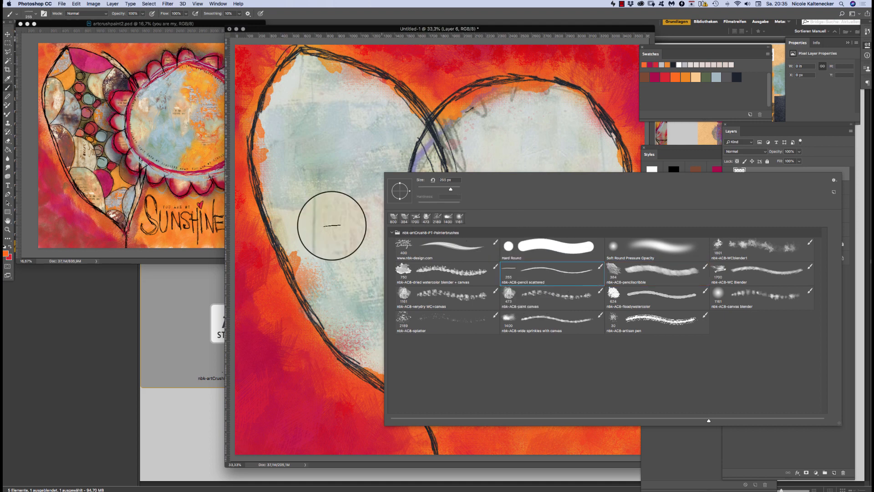
{"action": "double_click", "coordinate": [564, 268]}
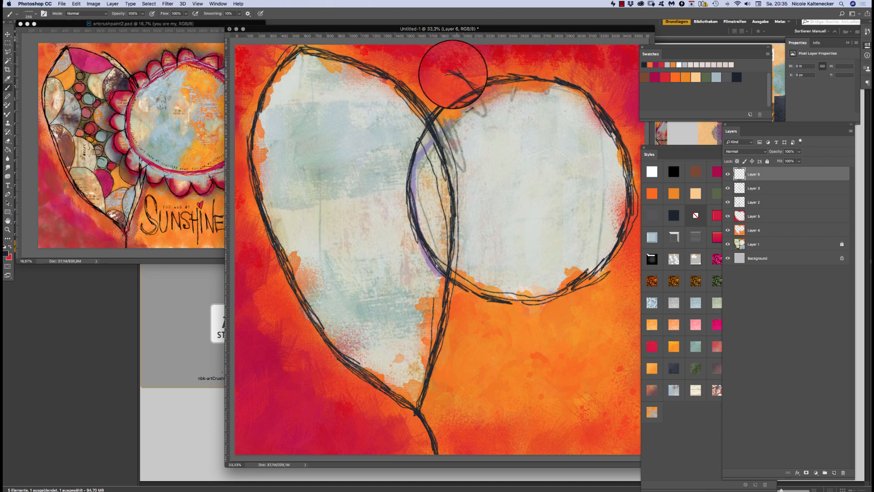
Step: Sketch scalloped petals in dark pencil strokes around the circle's upper-left and left edges, undoing the first trial petal
{"action": "mouse_move", "coordinate": [436, 77]}
{"action": "left_mouse_down"}
{"action": "mouse_move", "coordinate": [455, 69]}
{"action": "mouse_move", "coordinate": [521, 74]}
{"action": "left_mouse_up"}
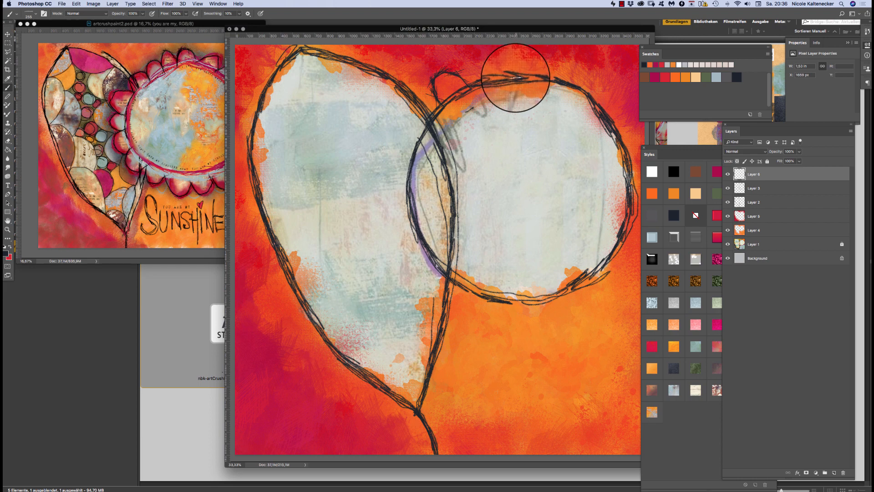
{"action": "key", "text": "super+z"}
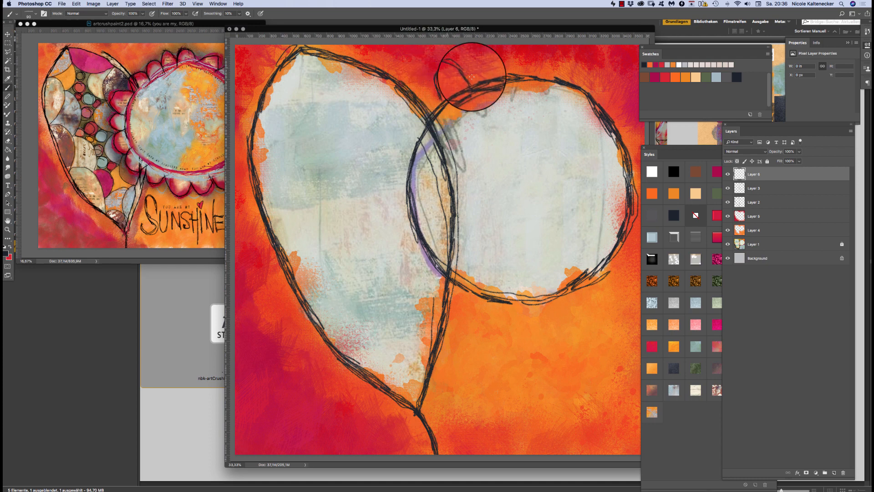
{"action": "mouse_move", "coordinate": [472, 77]}
{"action": "left_mouse_down"}
{"action": "mouse_move", "coordinate": [446, 62]}
{"action": "mouse_move", "coordinate": [436, 74]}
{"action": "mouse_move", "coordinate": [444, 101]}
{"action": "mouse_move", "coordinate": [422, 82]}
{"action": "mouse_move", "coordinate": [406, 85]}
{"action": "mouse_move", "coordinate": [402, 105]}
{"action": "mouse_move", "coordinate": [418, 130]}
{"action": "mouse_move", "coordinate": [406, 86]}
{"action": "mouse_move", "coordinate": [424, 82]}
{"action": "mouse_move", "coordinate": [442, 93]}
{"action": "mouse_move", "coordinate": [421, 79]}
{"action": "mouse_move", "coordinate": [405, 85]}
{"action": "mouse_move", "coordinate": [419, 133]}
{"action": "mouse_move", "coordinate": [405, 128]}
{"action": "mouse_move", "coordinate": [387, 96]}
{"action": "mouse_move", "coordinate": [398, 121]}
{"action": "mouse_move", "coordinate": [419, 134]}
{"action": "mouse_move", "coordinate": [396, 126]}
{"action": "mouse_move", "coordinate": [379, 143]}
{"action": "mouse_move", "coordinate": [383, 162]}
{"action": "mouse_move", "coordinate": [403, 173]}
{"action": "mouse_move", "coordinate": [383, 162]}
{"action": "left_mouse_up"}
{"action": "mouse_move", "coordinate": [382, 132]}
{"action": "left_mouse_down"}
{"action": "mouse_move", "coordinate": [419, 129]}
{"action": "mouse_move", "coordinate": [398, 127]}
{"action": "left_mouse_up"}
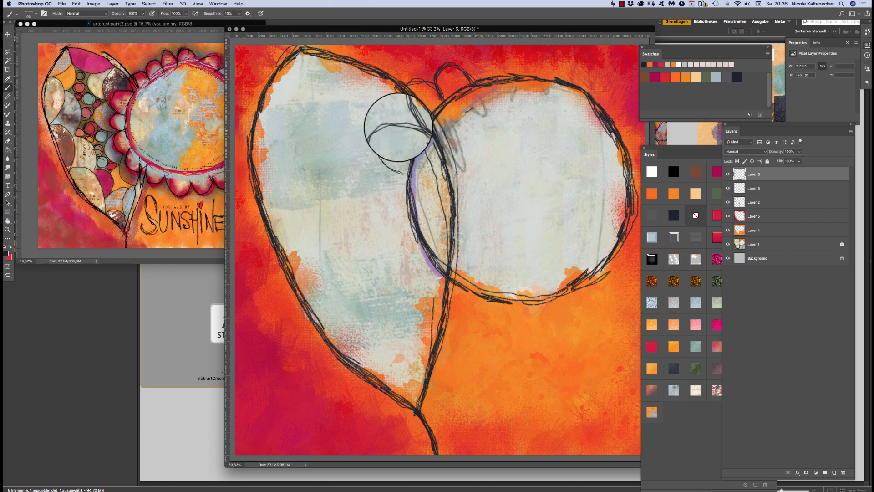
{"action": "left_click_drag", "start_coordinate": [401, 173], "coordinate": [378, 158]}
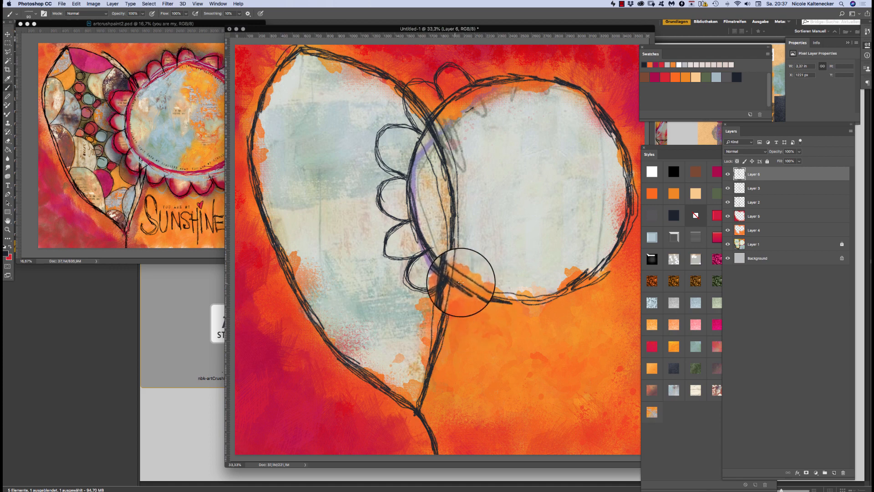
Step: Continue the dark pencil petals along the circle's bottom edge and up its right side to the canvas edge
{"action": "mouse_move", "coordinate": [461, 282]}
{"action": "left_mouse_down"}
{"action": "mouse_move", "coordinate": [524, 299]}
{"action": "mouse_move", "coordinate": [487, 295]}
{"action": "mouse_move", "coordinate": [484, 307]}
{"action": "mouse_move", "coordinate": [501, 325]}
{"action": "mouse_move", "coordinate": [523, 314]}
{"action": "mouse_move", "coordinate": [521, 302]}
{"action": "mouse_move", "coordinate": [511, 330]}
{"action": "mouse_move", "coordinate": [492, 321]}
{"action": "mouse_move", "coordinate": [484, 301]}
{"action": "mouse_move", "coordinate": [505, 326]}
{"action": "mouse_move", "coordinate": [525, 303]}
{"action": "mouse_move", "coordinate": [506, 327]}
{"action": "left_mouse_up"}
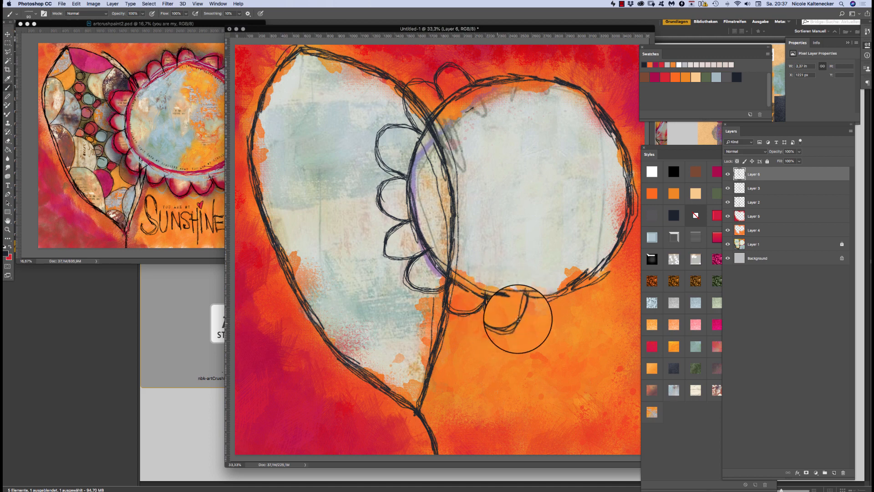
{"action": "mouse_move", "coordinate": [564, 305]}
{"action": "left_mouse_down"}
{"action": "mouse_move", "coordinate": [546, 329]}
{"action": "mouse_move", "coordinate": [519, 302]}
{"action": "mouse_move", "coordinate": [533, 327]}
{"action": "mouse_move", "coordinate": [551, 330]}
{"action": "mouse_move", "coordinate": [563, 319]}
{"action": "mouse_move", "coordinate": [562, 296]}
{"action": "mouse_move", "coordinate": [558, 325]}
{"action": "mouse_move", "coordinate": [540, 327]}
{"action": "mouse_move", "coordinate": [523, 308]}
{"action": "left_mouse_up"}
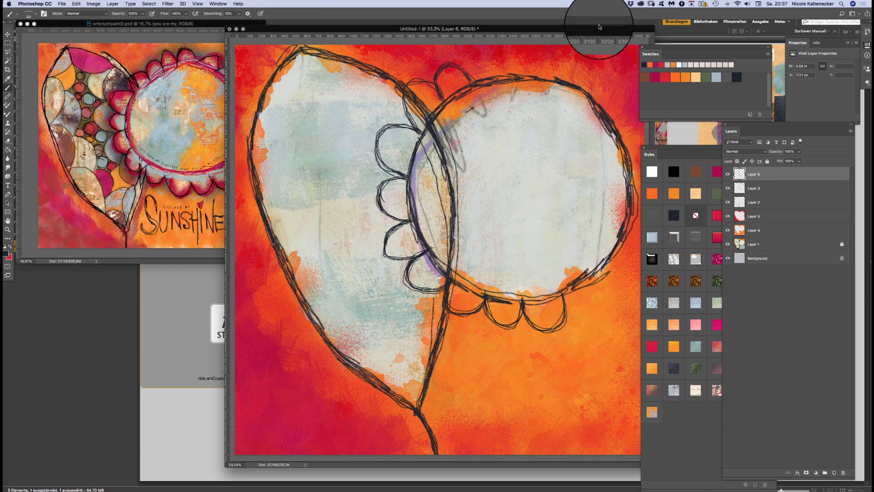
{"action": "left_click_drag", "start_coordinate": [592, 29], "coordinate": [552, 31]}
{"action": "left_click_drag", "start_coordinate": [569, 268], "coordinate": [538, 285]}
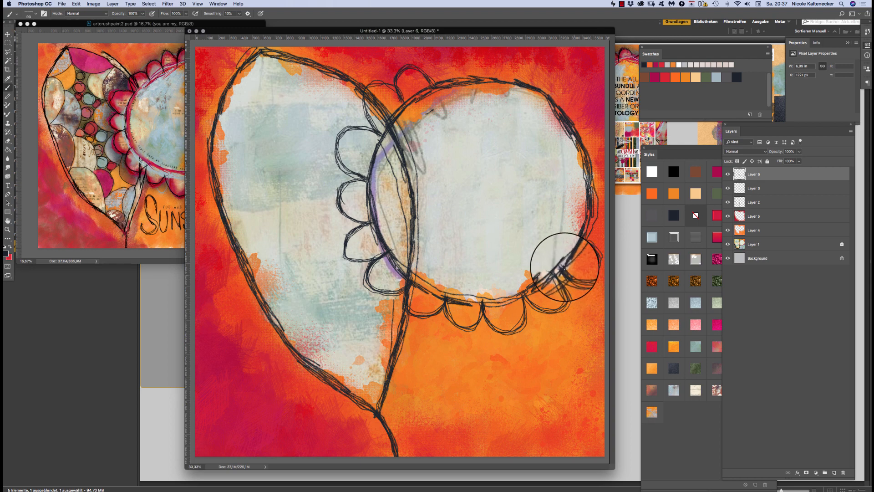
{"action": "left_click_drag", "start_coordinate": [601, 258], "coordinate": [587, 240]}
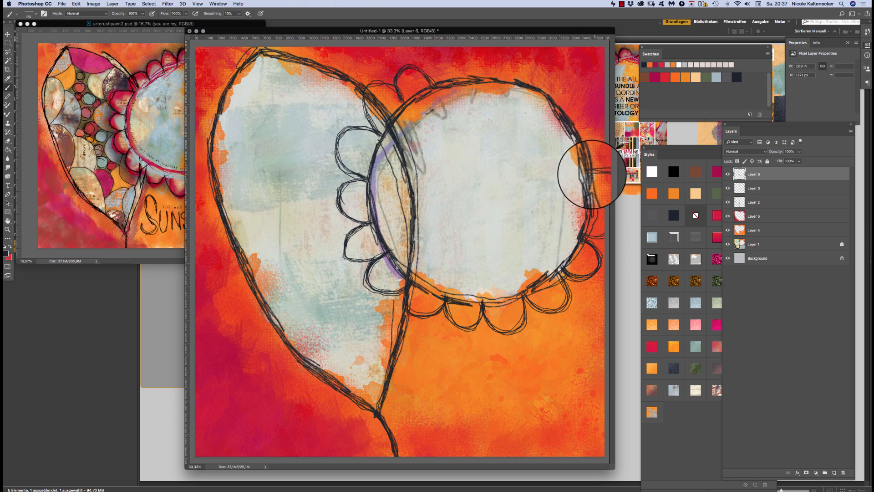
{"action": "mouse_move", "coordinate": [590, 172]}
{"action": "left_mouse_down"}
{"action": "mouse_move", "coordinate": [602, 202]}
{"action": "mouse_move", "coordinate": [611, 179]}
{"action": "mouse_move", "coordinate": [595, 169]}
{"action": "left_mouse_up"}
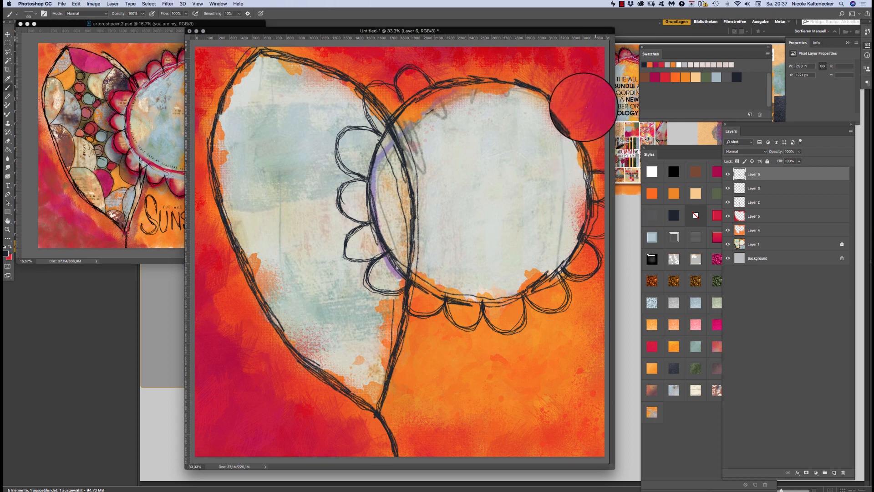
Step: Complete the ring of petals with dark pencil strokes along the circle's top and upper-right edges
{"action": "mouse_move", "coordinate": [427, 77]}
{"action": "left_mouse_down"}
{"action": "mouse_move", "coordinate": [426, 58]}
{"action": "mouse_move", "coordinate": [442, 57]}
{"action": "mouse_move", "coordinate": [450, 74]}
{"action": "mouse_move", "coordinate": [433, 54]}
{"action": "mouse_move", "coordinate": [423, 63]}
{"action": "mouse_move", "coordinate": [431, 85]}
{"action": "mouse_move", "coordinate": [435, 55]}
{"action": "mouse_move", "coordinate": [450, 77]}
{"action": "mouse_move", "coordinate": [435, 57]}
{"action": "mouse_move", "coordinate": [422, 62]}
{"action": "mouse_move", "coordinate": [429, 85]}
{"action": "mouse_move", "coordinate": [429, 59]}
{"action": "mouse_move", "coordinate": [459, 70]}
{"action": "mouse_move", "coordinate": [452, 77]}
{"action": "mouse_move", "coordinate": [454, 55]}
{"action": "mouse_move", "coordinate": [477, 60]}
{"action": "mouse_move", "coordinate": [482, 76]}
{"action": "mouse_move", "coordinate": [466, 53]}
{"action": "mouse_move", "coordinate": [450, 61]}
{"action": "mouse_move", "coordinate": [453, 80]}
{"action": "mouse_move", "coordinate": [452, 59]}
{"action": "mouse_move", "coordinate": [452, 77]}
{"action": "mouse_move", "coordinate": [465, 53]}
{"action": "mouse_move", "coordinate": [480, 65]}
{"action": "mouse_move", "coordinate": [458, 54]}
{"action": "mouse_move", "coordinate": [451, 78]}
{"action": "mouse_move", "coordinate": [458, 54]}
{"action": "mouse_move", "coordinate": [482, 63]}
{"action": "left_mouse_up"}
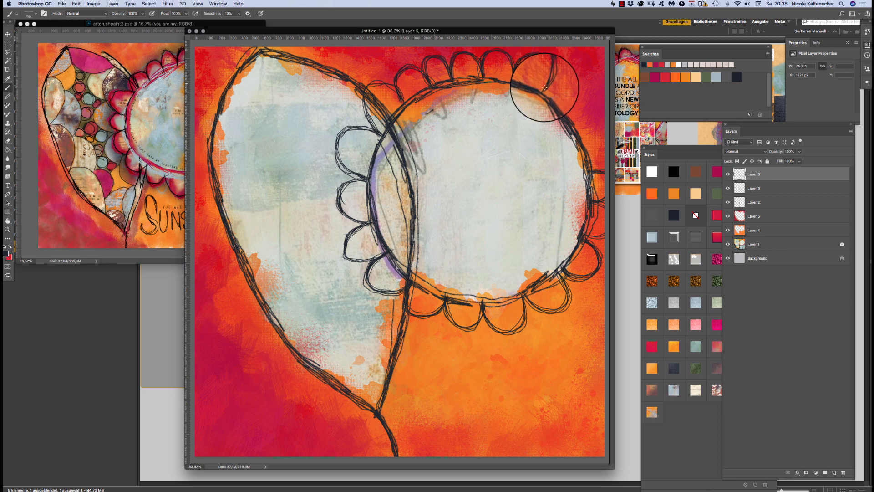
{"action": "right_click", "coordinate": [565, 79]}
{"action": "left_click", "coordinate": [561, 52]}
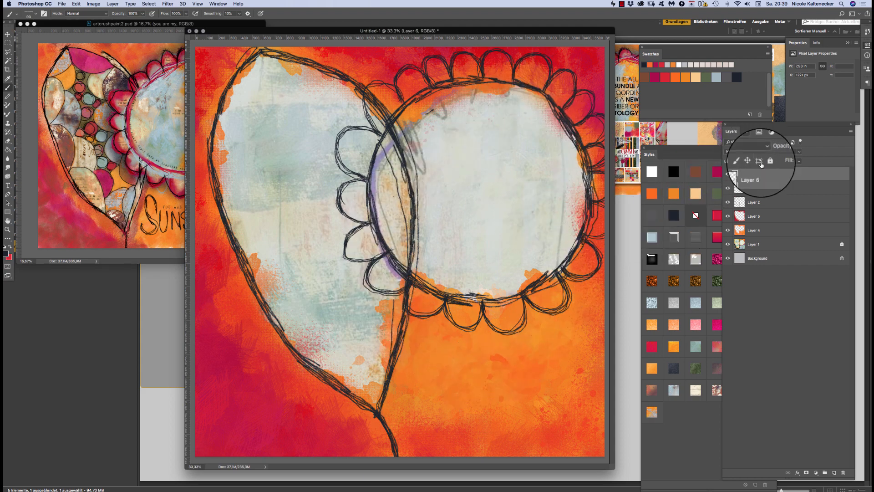
Step: Add a new layer between Layer 3 and the petal layer and choose the nbk-ACB-verydry WC+canvas brush
{"action": "left_click", "coordinate": [756, 187]}
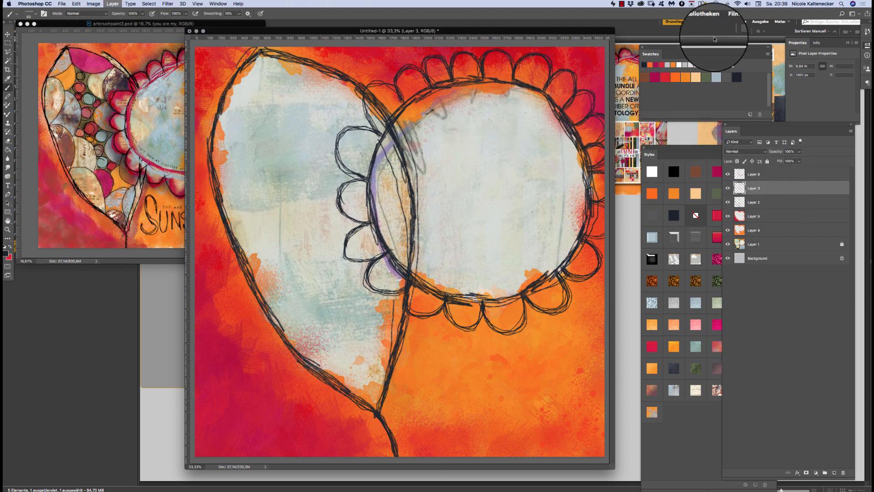
{"action": "key", "text": "Return"}
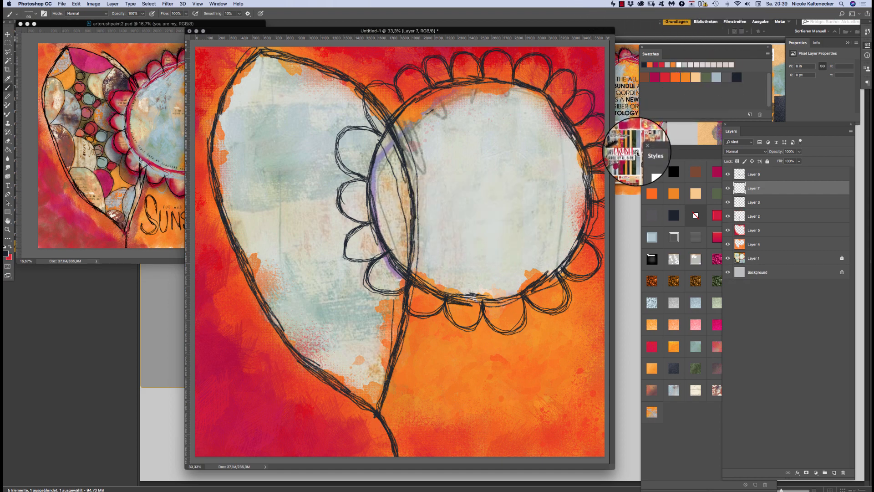
{"action": "left_click_drag", "start_coordinate": [578, 31], "coordinate": [568, 34]}
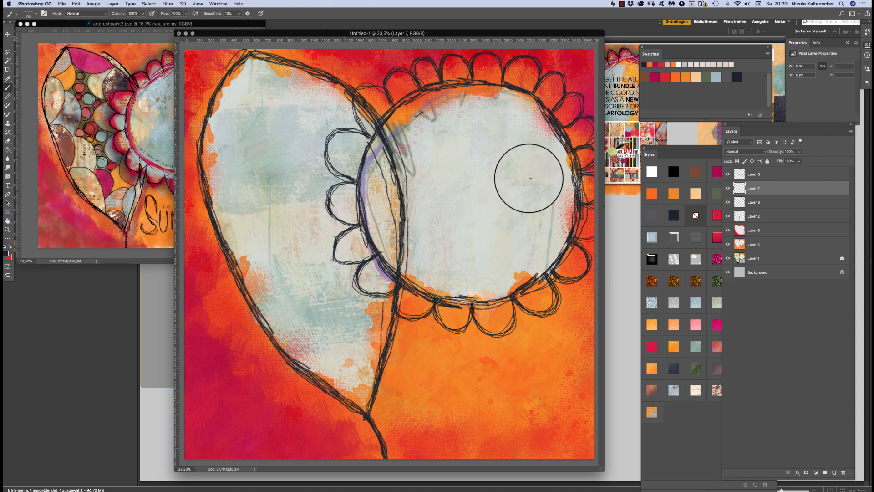
{"action": "right_click", "coordinate": [416, 238]}
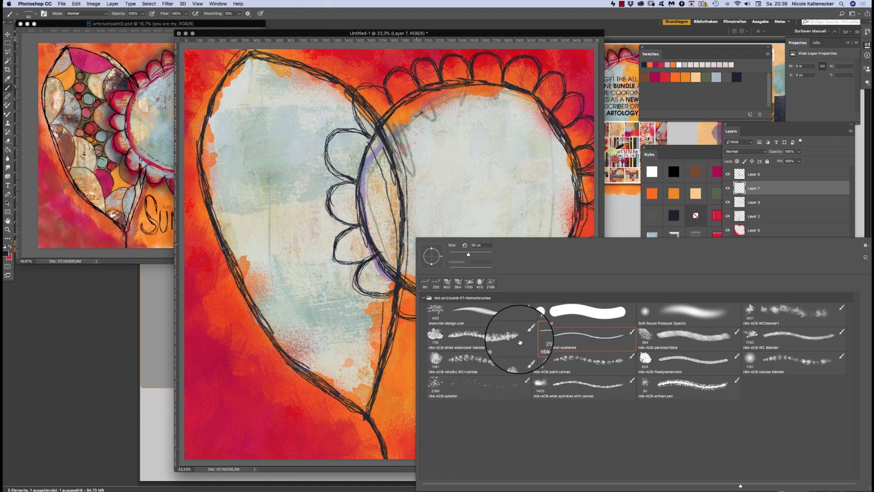
{"action": "left_click", "coordinate": [474, 358]}
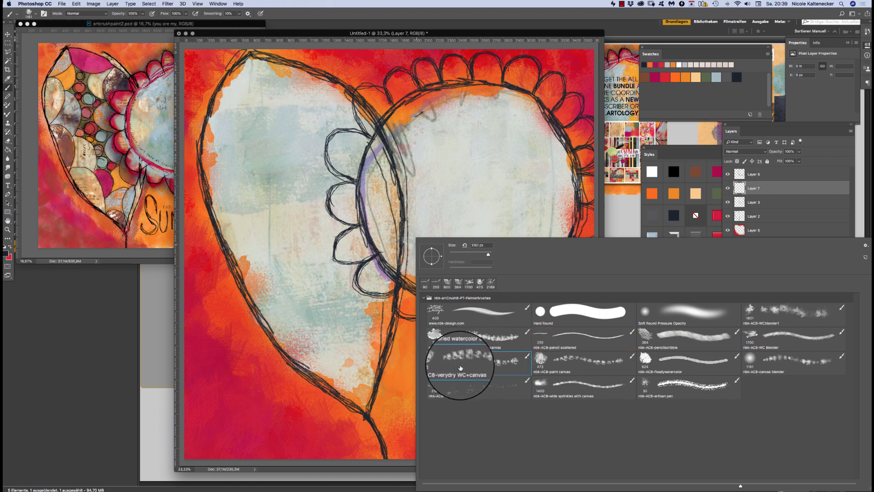
{"action": "double_click", "coordinate": [471, 359]}
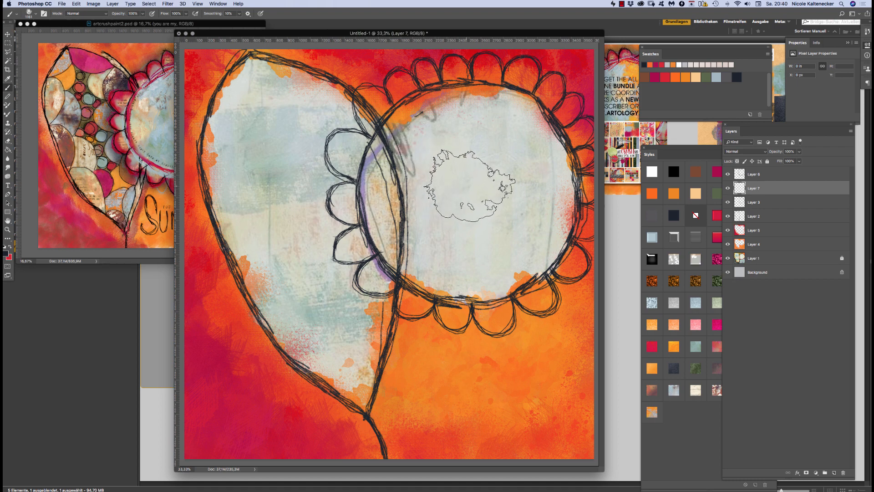
Step: Reduce the brush size and paint a dry, textured patch over the left half of the circle
{"action": "key", "text": "["}
{"action": "key", "text": "["}
{"action": "key", "text": "["}
{"action": "key", "text": "["}
{"action": "key", "text": "["}
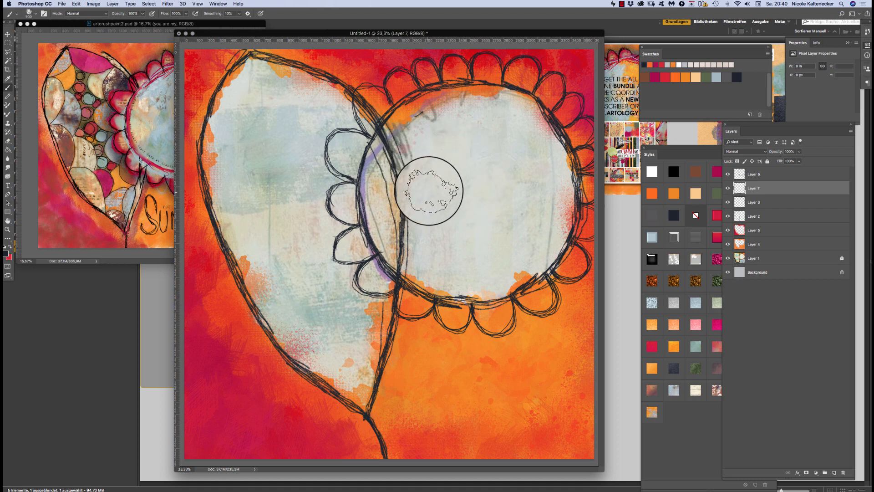
{"action": "mouse_move", "coordinate": [411, 176]}
{"action": "left_mouse_down"}
{"action": "mouse_move", "coordinate": [424, 187]}
{"action": "mouse_move", "coordinate": [407, 150]}
{"action": "mouse_move", "coordinate": [398, 152]}
{"action": "mouse_move", "coordinate": [401, 140]}
{"action": "mouse_move", "coordinate": [385, 196]}
{"action": "mouse_move", "coordinate": [392, 227]}
{"action": "mouse_move", "coordinate": [401, 219]}
{"action": "mouse_move", "coordinate": [379, 210]}
{"action": "mouse_move", "coordinate": [401, 234]}
{"action": "mouse_move", "coordinate": [419, 210]}
{"action": "mouse_move", "coordinate": [442, 111]}
{"action": "mouse_move", "coordinate": [413, 133]}
{"action": "mouse_move", "coordinate": [412, 123]}
{"action": "mouse_move", "coordinate": [418, 113]}
{"action": "mouse_move", "coordinate": [439, 117]}
{"action": "mouse_move", "coordinate": [449, 98]}
{"action": "mouse_move", "coordinate": [464, 150]}
{"action": "mouse_move", "coordinate": [449, 176]}
{"action": "mouse_move", "coordinate": [459, 174]}
{"action": "mouse_move", "coordinate": [447, 214]}
{"action": "mouse_move", "coordinate": [419, 226]}
{"action": "mouse_move", "coordinate": [441, 235]}
{"action": "mouse_move", "coordinate": [417, 248]}
{"action": "mouse_move", "coordinate": [421, 273]}
{"action": "left_mouse_up"}
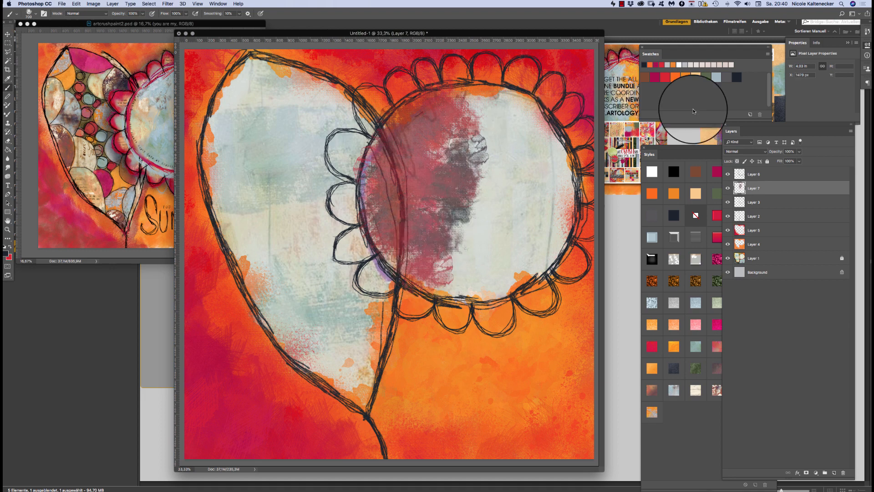
Step: Apply the blue-green pattern overlay style to the painted patch and compare it with the artcrushpaint2.psd reference
{"action": "left_click_drag", "start_coordinate": [664, 137], "coordinate": [648, 129]}
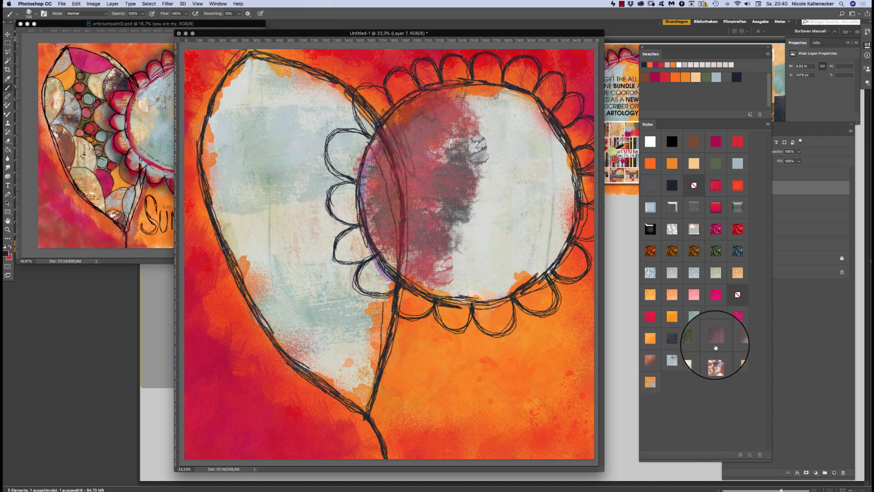
{"action": "left_click", "coordinate": [695, 317]}
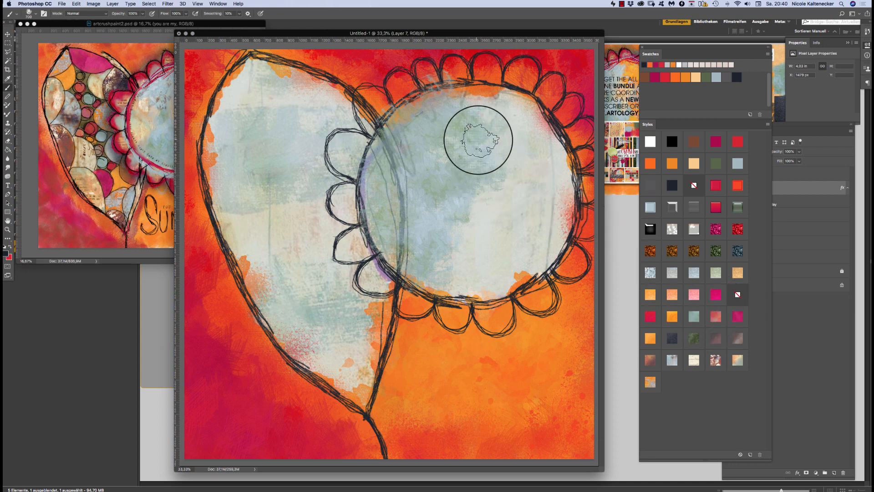
{"action": "left_click", "coordinate": [127, 127]}
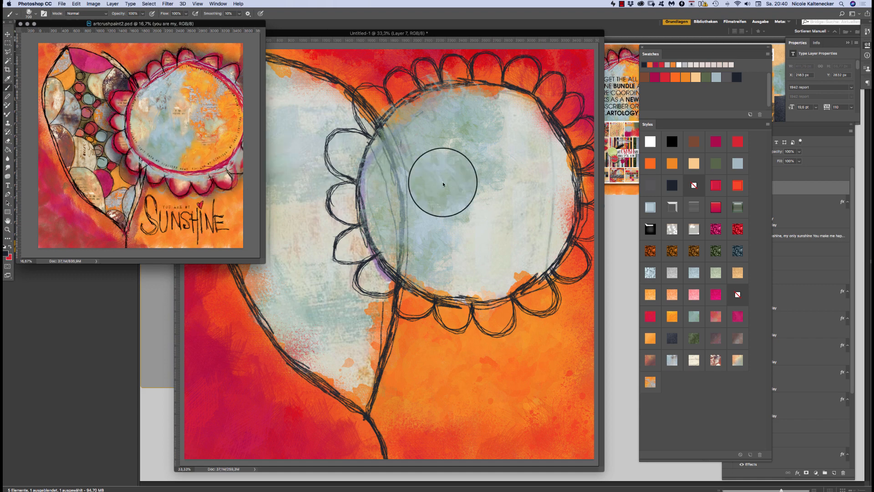
{"action": "left_click", "coordinate": [494, 193]}
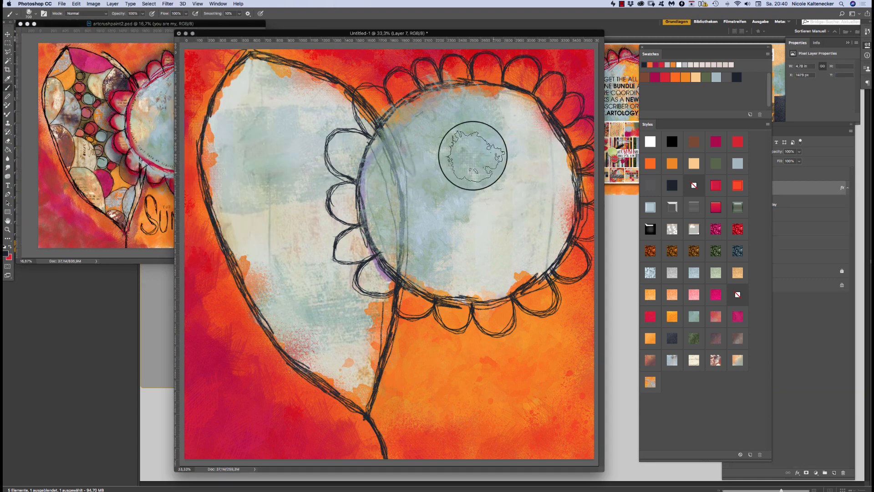
Step: Hide Layer 1 with the reference texture so the plain grey background lies behind the painting
{"action": "left_click", "coordinate": [807, 310]}
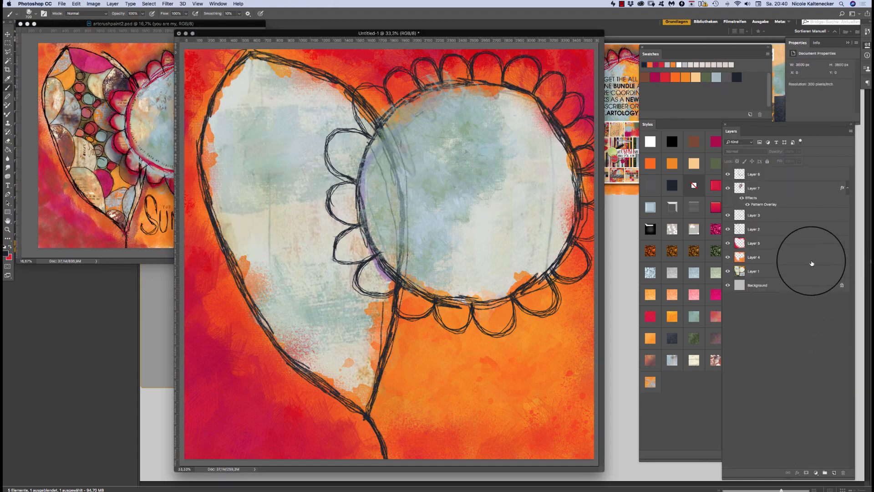
{"action": "left_click", "coordinate": [728, 272]}
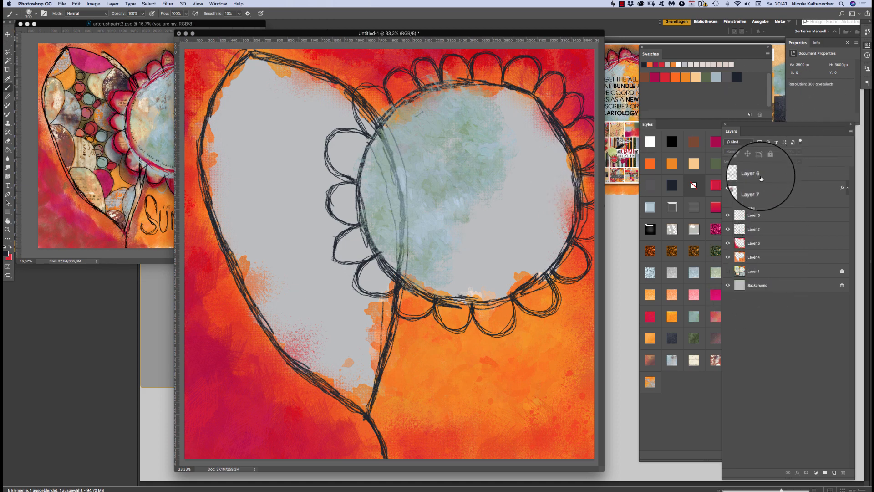
{"action": "left_click", "coordinate": [738, 175]}
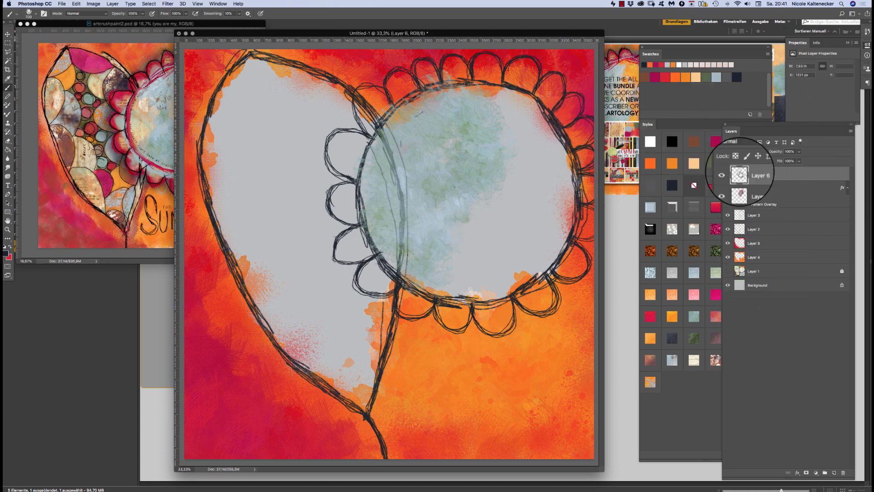
Step: Add a layer above Layer 7, paint over the circle's lower-right area with the same dry brush and apply the yellow-orange pattern style
{"action": "left_click", "coordinate": [771, 190]}
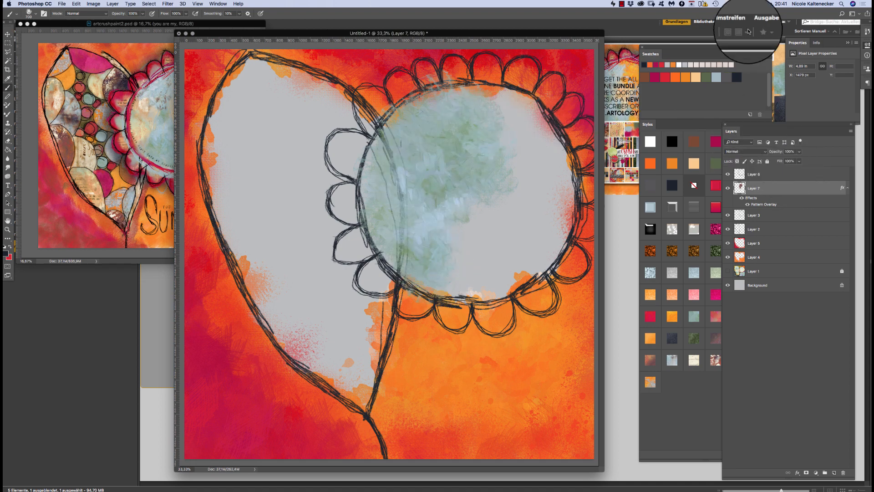
{"action": "key", "text": "super+shift+n"}
{"action": "key", "text": "Return"}
{"action": "mouse_move", "coordinate": [506, 209]}
{"action": "left_mouse_down"}
{"action": "mouse_move", "coordinate": [482, 225]}
{"action": "mouse_move", "coordinate": [476, 265]}
{"action": "mouse_move", "coordinate": [461, 243]}
{"action": "mouse_move", "coordinate": [461, 282]}
{"action": "mouse_move", "coordinate": [476, 261]}
{"action": "mouse_move", "coordinate": [492, 282]}
{"action": "mouse_move", "coordinate": [517, 218]}
{"action": "mouse_move", "coordinate": [525, 252]}
{"action": "mouse_move", "coordinate": [544, 239]}
{"action": "mouse_move", "coordinate": [500, 200]}
{"action": "mouse_move", "coordinate": [469, 214]}
{"action": "left_mouse_up"}
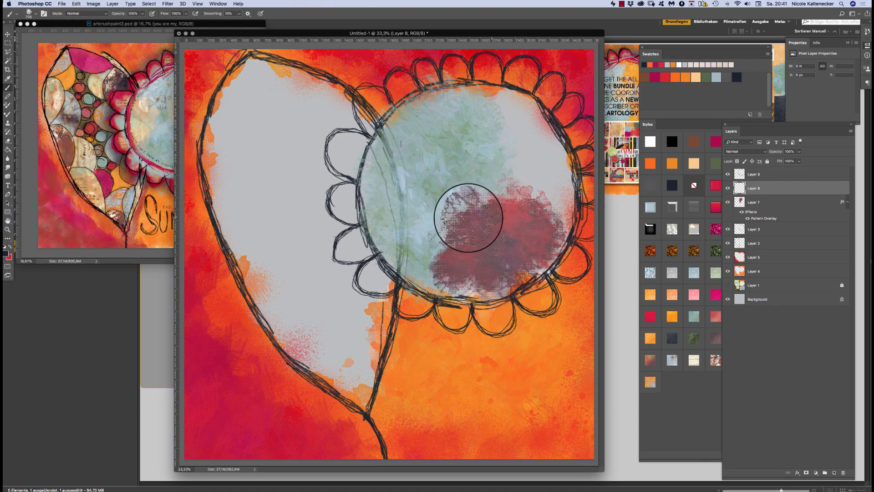
{"action": "left_click", "coordinate": [670, 326]}
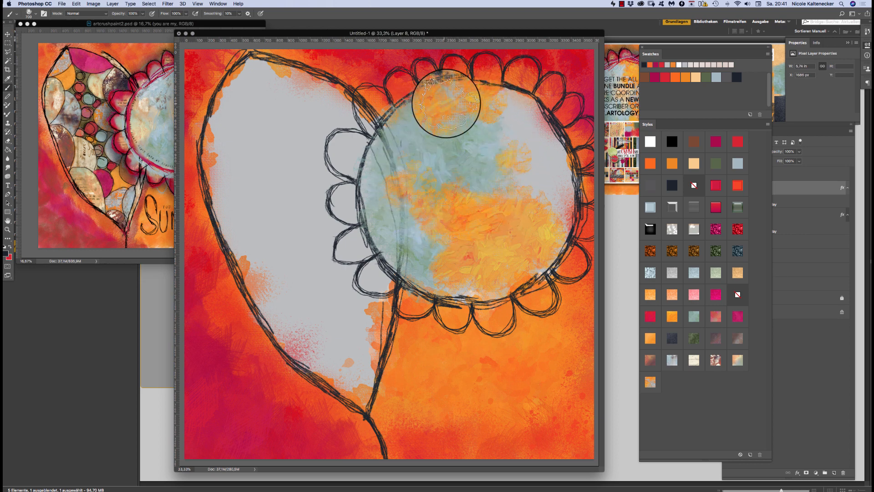
Step: Paint yellow-orange patches across the circle's upper half, switching to the nbk-AC8-floodywatercolor brush for the larger areas
{"action": "mouse_move", "coordinate": [446, 103]}
{"action": "left_mouse_down"}
{"action": "mouse_move", "coordinate": [486, 134]}
{"action": "mouse_move", "coordinate": [475, 105]}
{"action": "mouse_move", "coordinate": [366, 201]}
{"action": "mouse_move", "coordinate": [372, 179]}
{"action": "left_mouse_up"}
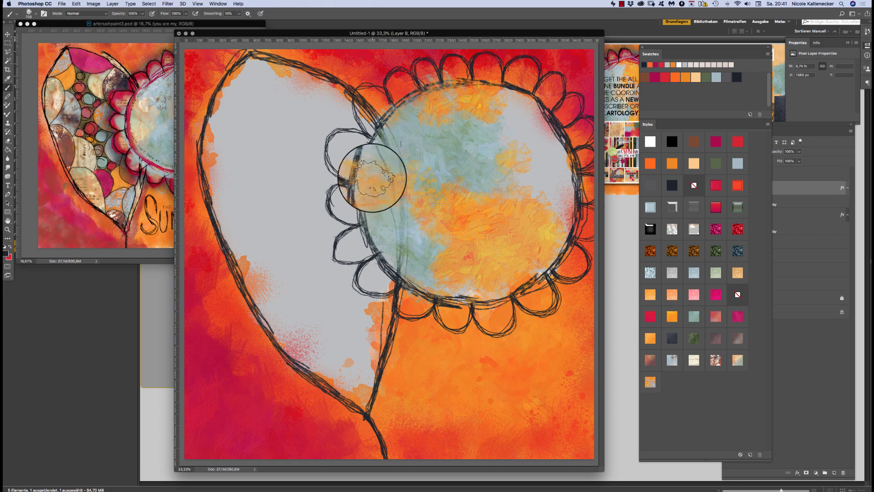
{"action": "right_click", "coordinate": [457, 197]}
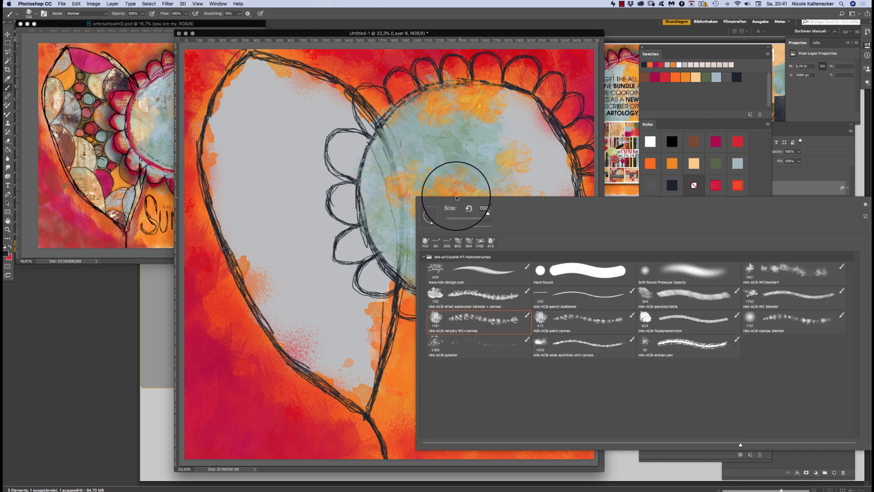
{"action": "left_click", "coordinate": [648, 317]}
{"action": "mouse_move", "coordinate": [428, 153]}
{"action": "left_mouse_down"}
{"action": "mouse_move", "coordinate": [464, 116]}
{"action": "mouse_move", "coordinate": [523, 98]}
{"action": "mouse_move", "coordinate": [519, 123]}
{"action": "left_mouse_up"}
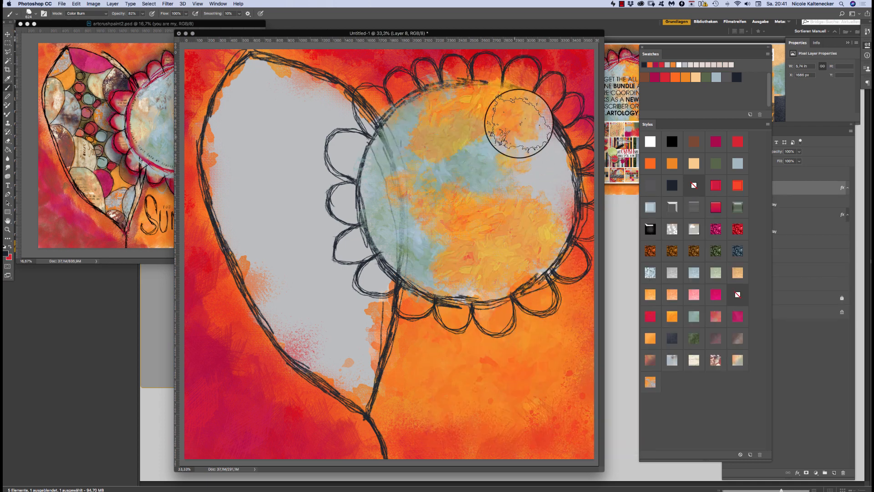
Step: Move Layer 8 and Layer 7 below the sketched outline layers, keeping Layer 7 above Layer 8
{"action": "left_click", "coordinate": [806, 192]}
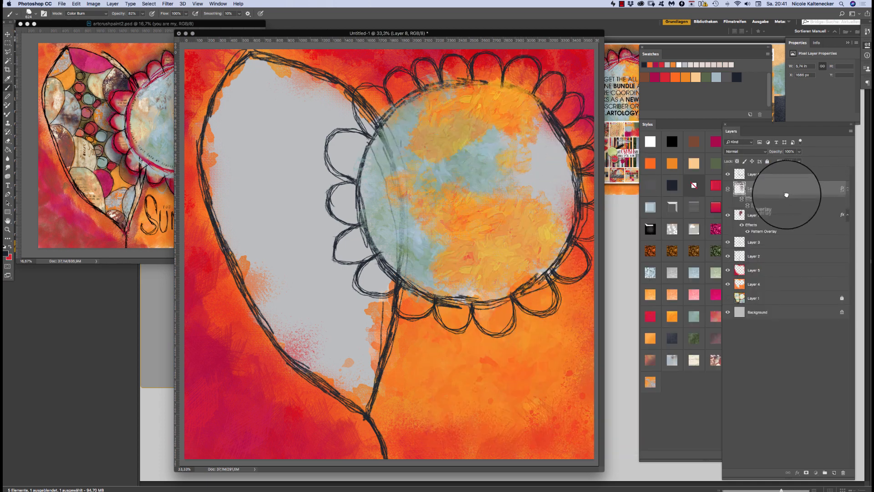
{"action": "left_click_drag", "start_coordinate": [787, 195], "coordinate": [777, 255]}
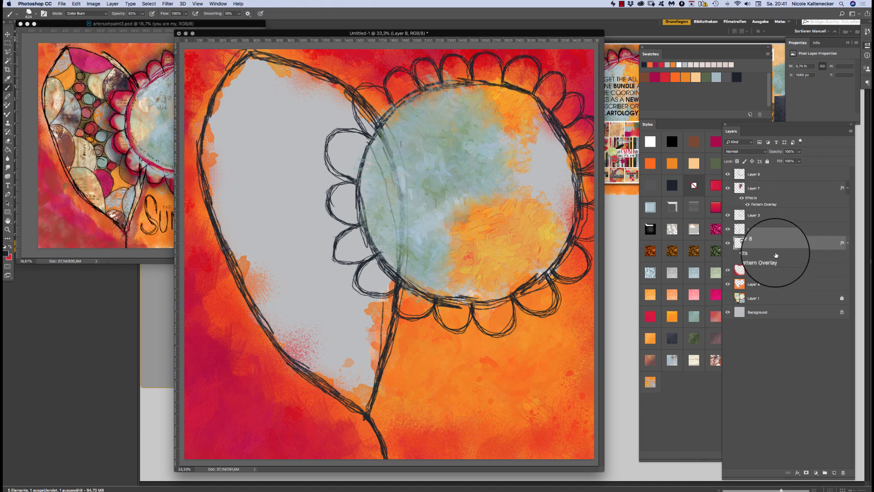
{"action": "left_click_drag", "start_coordinate": [774, 196], "coordinate": [779, 225]}
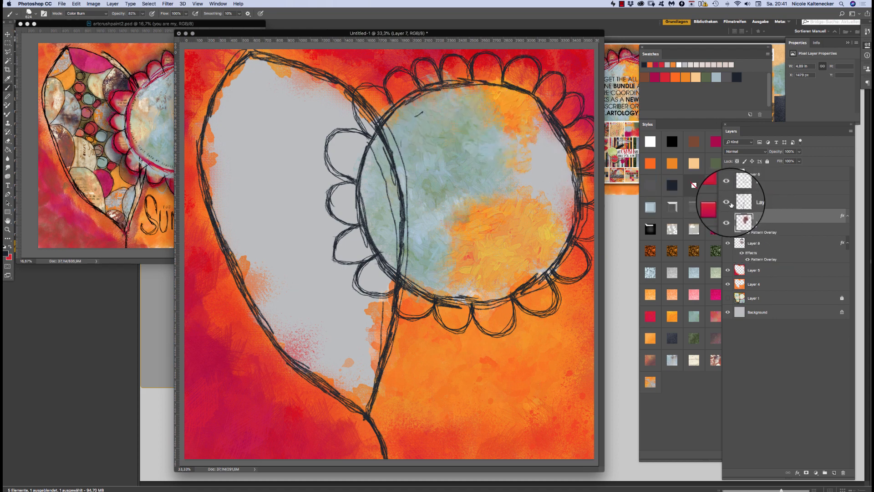
Step: Identify the leaf outline layer by toggling its visibility, rename it Leaf shape and place it below Layer 8
{"action": "left_click", "coordinate": [728, 202]}
{"action": "left_click", "coordinate": [727, 202]}
{"action": "left_click", "coordinate": [758, 200]}
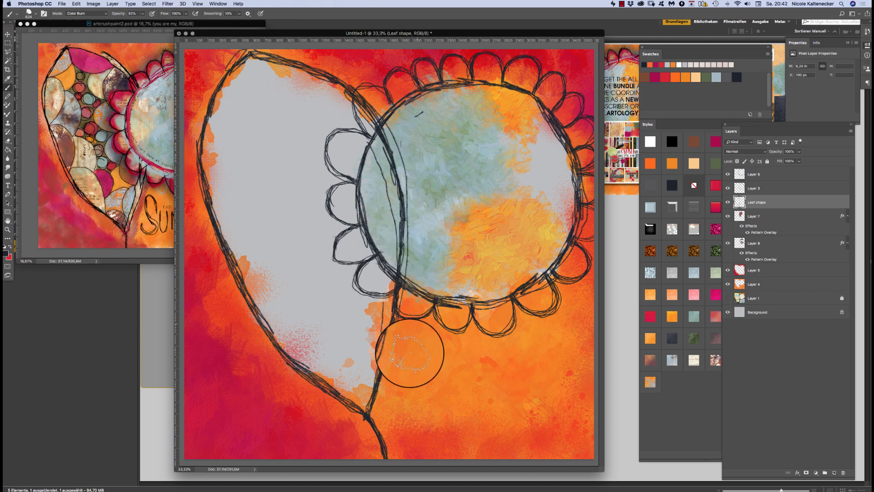
{"action": "mouse_move", "coordinate": [770, 217]}
{"action": "left_mouse_down"}
{"action": "mouse_move", "coordinate": [771, 190]}
{"action": "mouse_move", "coordinate": [771, 223]}
{"action": "left_mouse_up"}
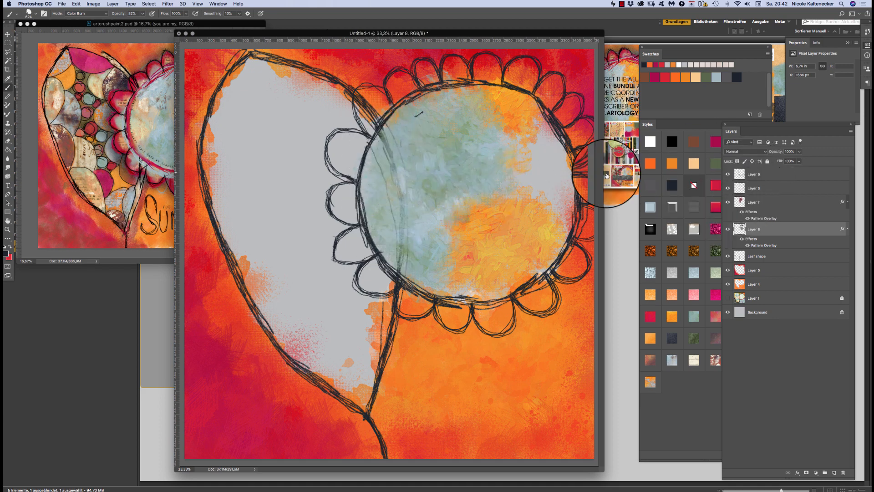
{"action": "left_click", "coordinate": [729, 229]}
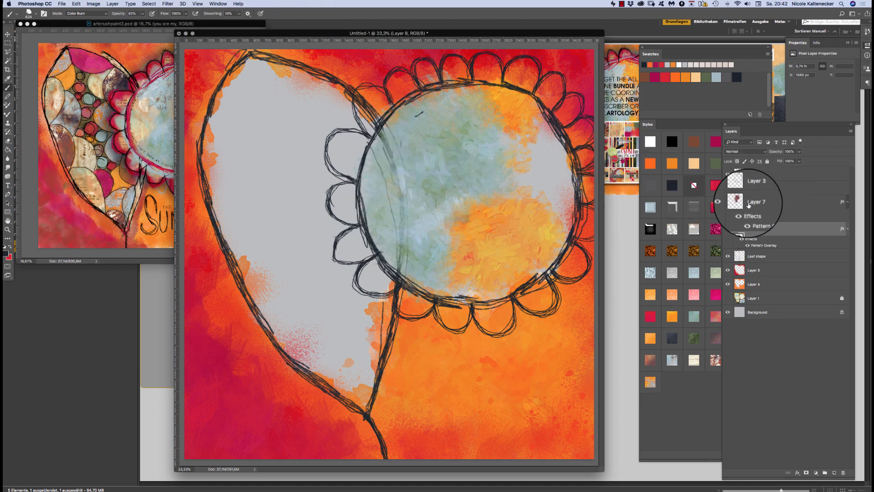
Step: On Layer 7, extend the blue-green paint across the circle's middle, switching to the wide sprinkles with canvas brush
{"action": "left_click", "coordinate": [756, 202]}
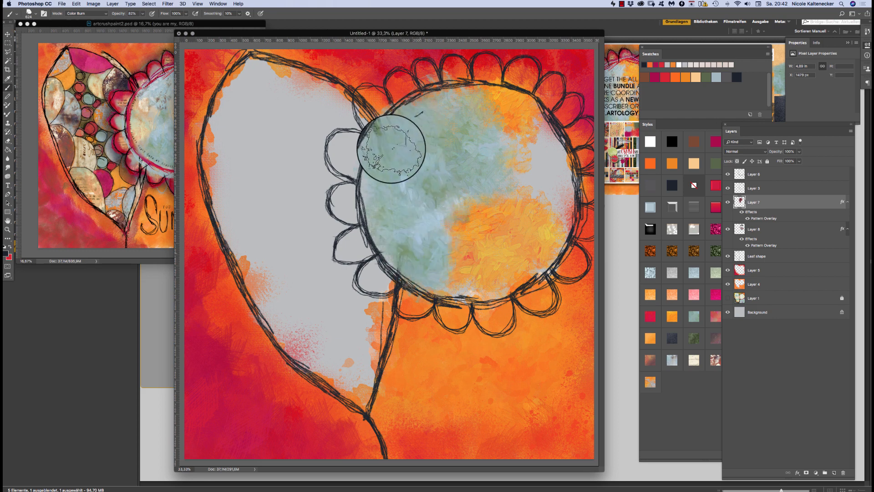
{"action": "right_click", "coordinate": [513, 205]}
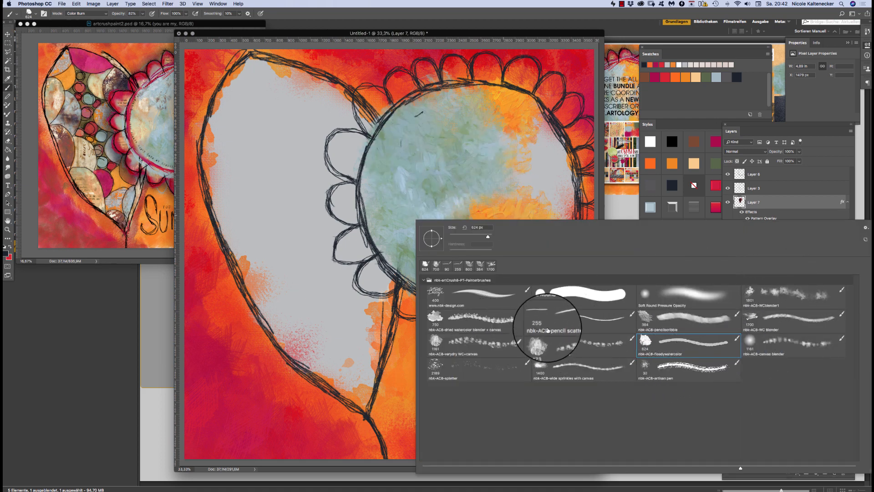
{"action": "left_click", "coordinate": [545, 358]}
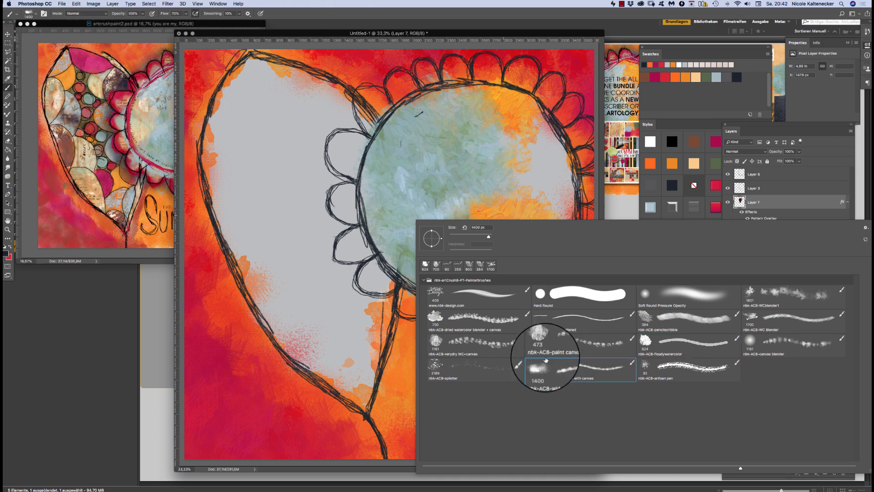
{"action": "left_click", "coordinate": [418, 186]}
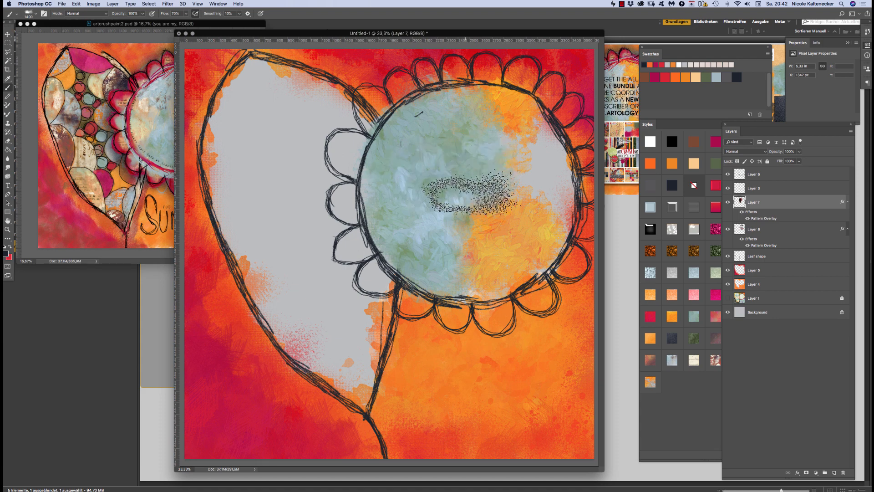
{"action": "mouse_move", "coordinate": [520, 184]}
{"action": "left_mouse_down"}
{"action": "mouse_move", "coordinate": [513, 140]}
{"action": "mouse_move", "coordinate": [527, 173]}
{"action": "mouse_move", "coordinate": [499, 182]}
{"action": "left_mouse_up"}
Step: Fill the rest of the circle on Layer 7 with the brush at 800 px and move Layer 8 above it
{"action": "key", "text": "bracketleft"}
{"action": "key", "text": "bracketleft"}
{"action": "key", "text": "bracketleft"}
{"action": "key", "text": "bracketleft"}
{"action": "key", "text": "bracketleft"}
{"action": "key", "text": "bracketleft"}
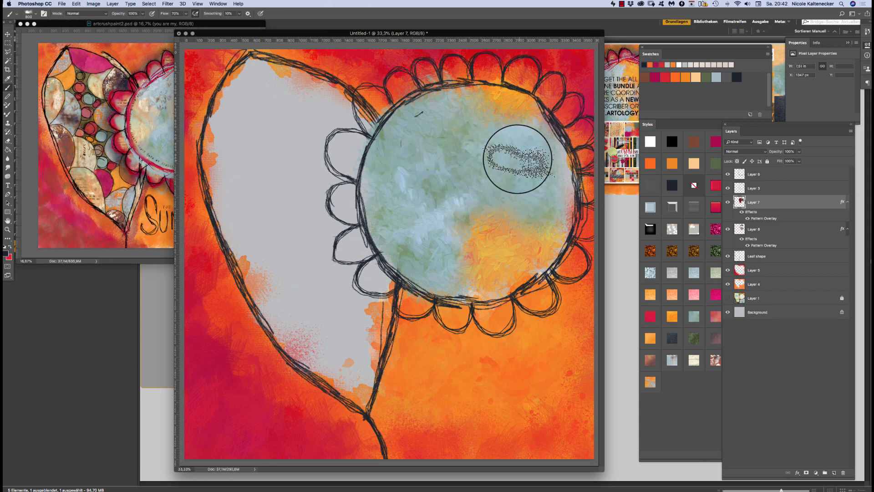
{"action": "mouse_move", "coordinate": [519, 144]}
{"action": "left_mouse_down"}
{"action": "mouse_move", "coordinate": [539, 133]}
{"action": "mouse_move", "coordinate": [526, 118]}
{"action": "mouse_move", "coordinate": [546, 199]}
{"action": "mouse_move", "coordinate": [552, 185]}
{"action": "mouse_move", "coordinate": [547, 244]}
{"action": "mouse_move", "coordinate": [555, 218]}
{"action": "mouse_move", "coordinate": [531, 261]}
{"action": "mouse_move", "coordinate": [491, 278]}
{"action": "mouse_move", "coordinate": [506, 278]}
{"action": "mouse_move", "coordinate": [458, 267]}
{"action": "left_mouse_up"}
{"action": "mouse_move", "coordinate": [433, 157]}
{"action": "left_mouse_down"}
{"action": "mouse_move", "coordinate": [403, 191]}
{"action": "mouse_move", "coordinate": [419, 141]}
{"action": "mouse_move", "coordinate": [402, 216]}
{"action": "mouse_move", "coordinate": [404, 167]}
{"action": "mouse_move", "coordinate": [383, 195]}
{"action": "left_mouse_up"}
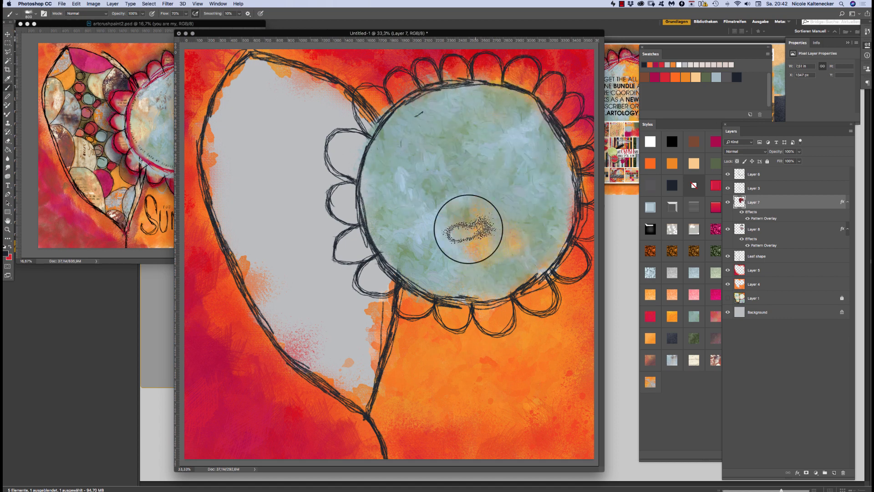
{"action": "left_click_drag", "start_coordinate": [790, 233], "coordinate": [798, 189]}
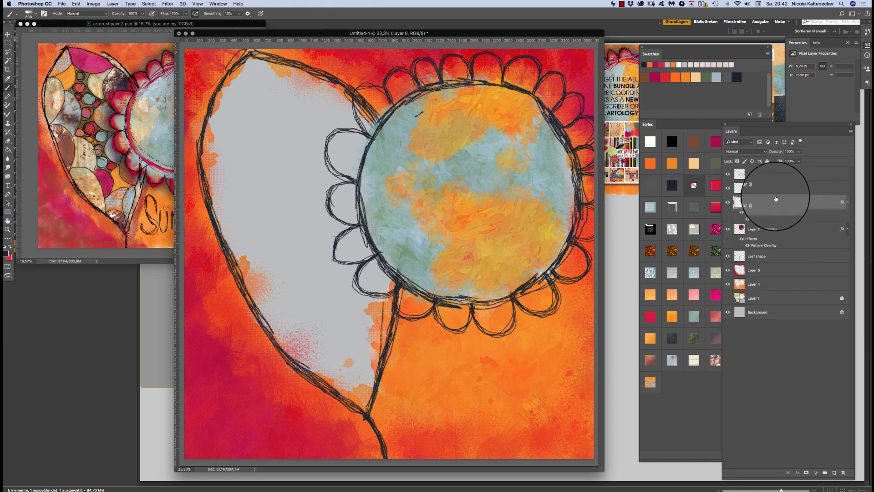
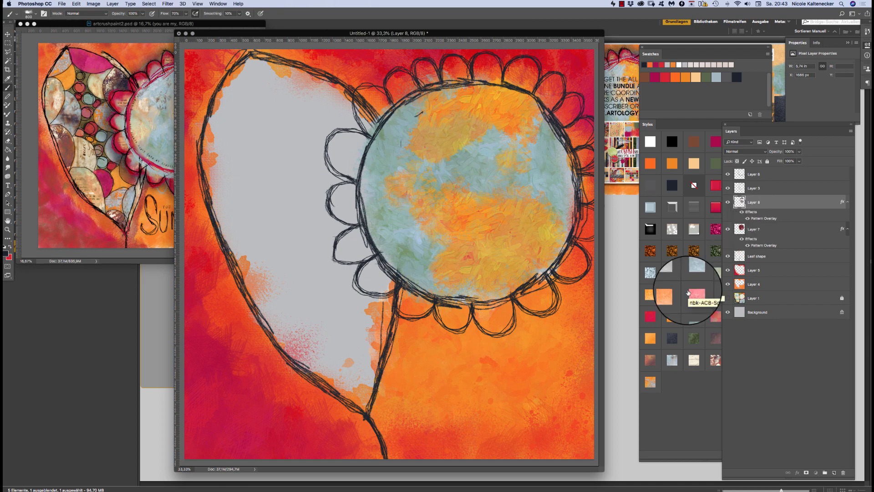
Step: Add a layer above Layer 8, paint soft strokes across the circle and apply the mottled blue-grey pattern style
{"action": "key", "text": "super+shift+n"}
{"action": "key", "text": "Return"}
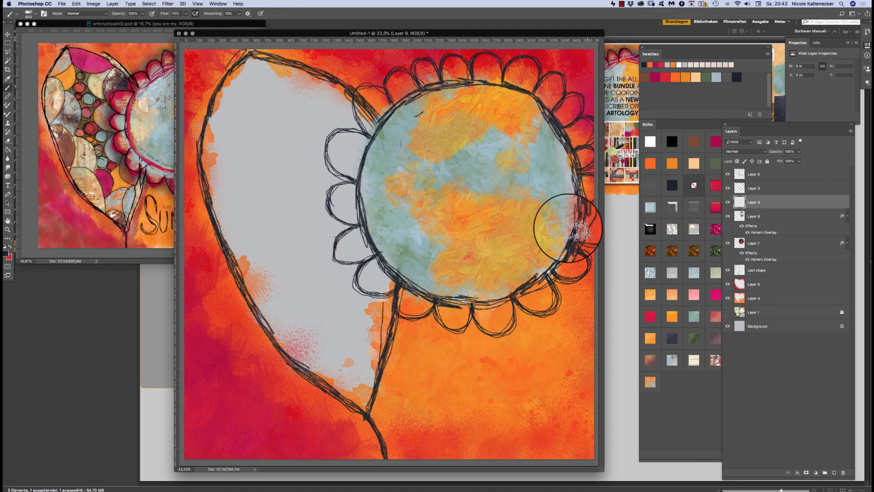
{"action": "left_click", "coordinate": [493, 180]}
{"action": "left_click_drag", "start_coordinate": [494, 179], "coordinate": [415, 184]}
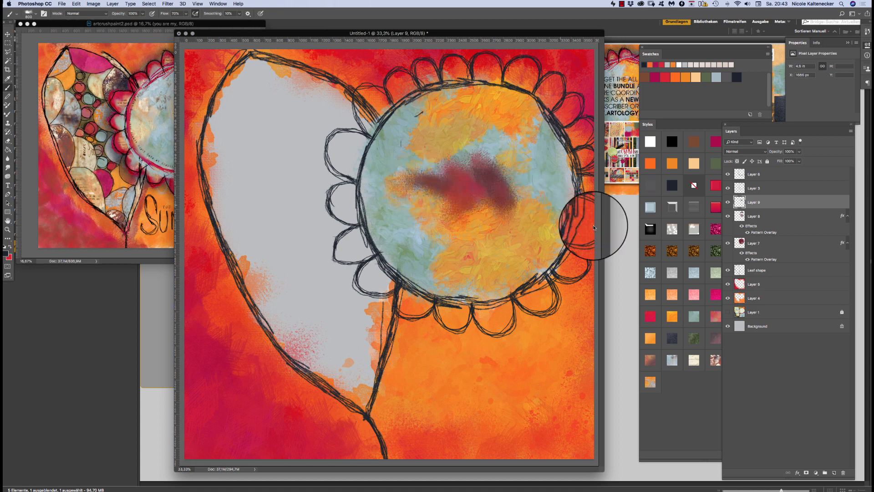
{"action": "left_click", "coordinate": [679, 397]}
{"action": "left_click", "coordinate": [668, 365]}
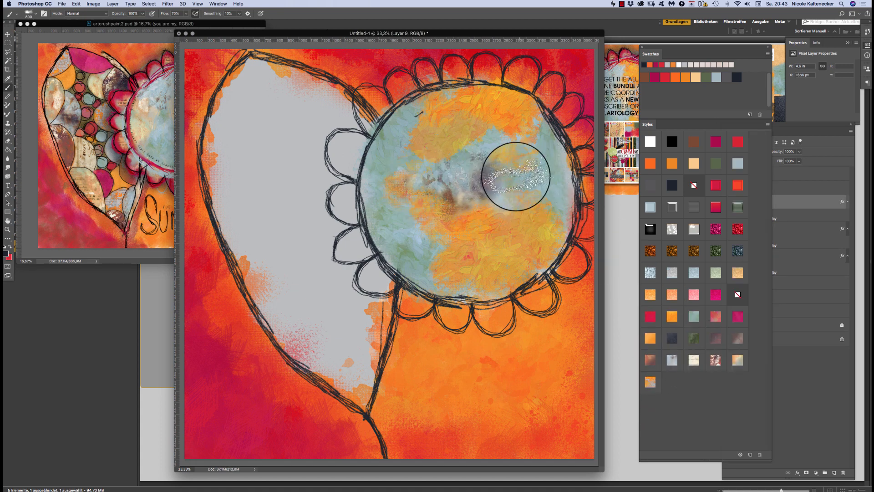
{"action": "mouse_move", "coordinate": [562, 175]}
{"action": "left_mouse_down"}
{"action": "mouse_move", "coordinate": [556, 145]}
{"action": "mouse_move", "coordinate": [527, 149]}
{"action": "left_mouse_up"}
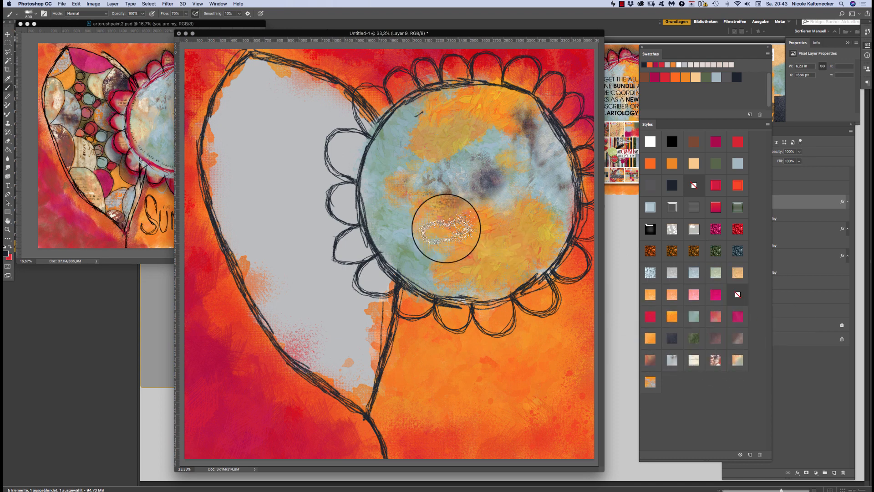
{"action": "mouse_move", "coordinate": [447, 227]}
{"action": "left_mouse_down"}
{"action": "mouse_move", "coordinate": [391, 185]}
{"action": "mouse_move", "coordinate": [414, 236]}
{"action": "mouse_move", "coordinate": [401, 244]}
{"action": "mouse_move", "coordinate": [439, 276]}
{"action": "mouse_move", "coordinate": [488, 274]}
{"action": "mouse_move", "coordinate": [502, 283]}
{"action": "mouse_move", "coordinate": [539, 262]}
{"action": "mouse_move", "coordinate": [562, 214]}
{"action": "mouse_move", "coordinate": [529, 115]}
{"action": "left_mouse_up"}
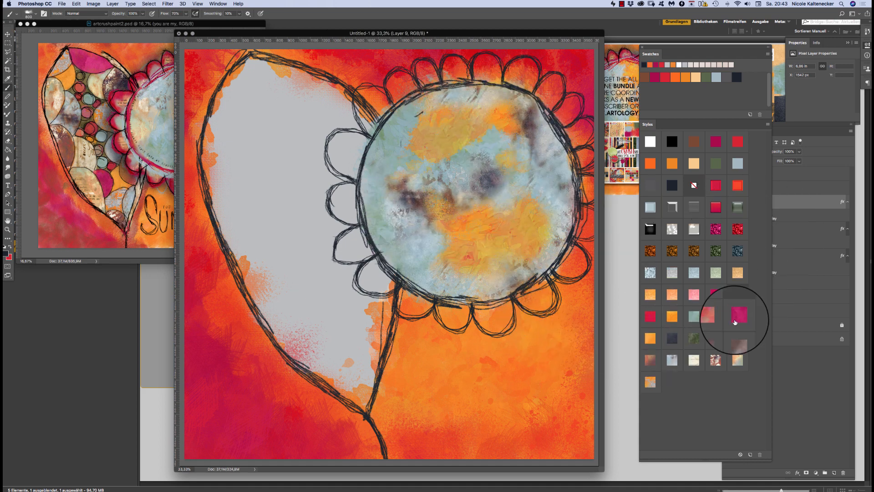
Step: Try other pattern styles on the new paint and apply the beige-blue collage style with vintage text
{"action": "key", "text": "super+z"}
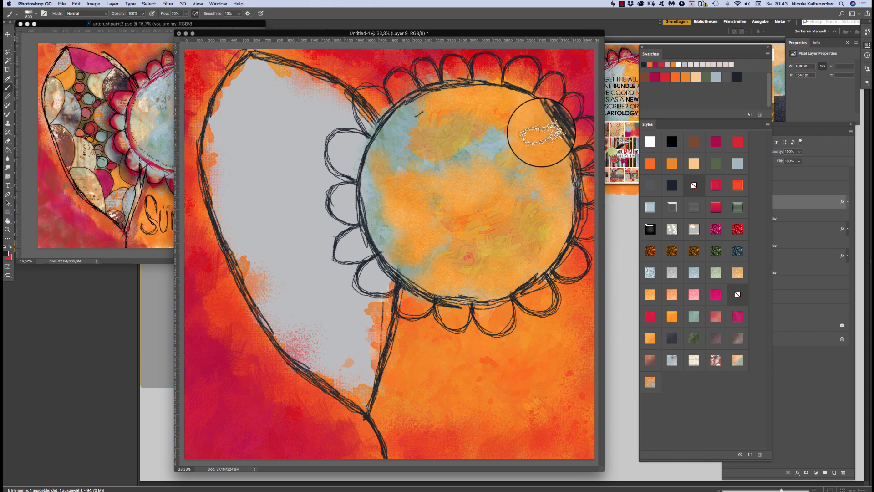
{"action": "left_click", "coordinate": [700, 234]}
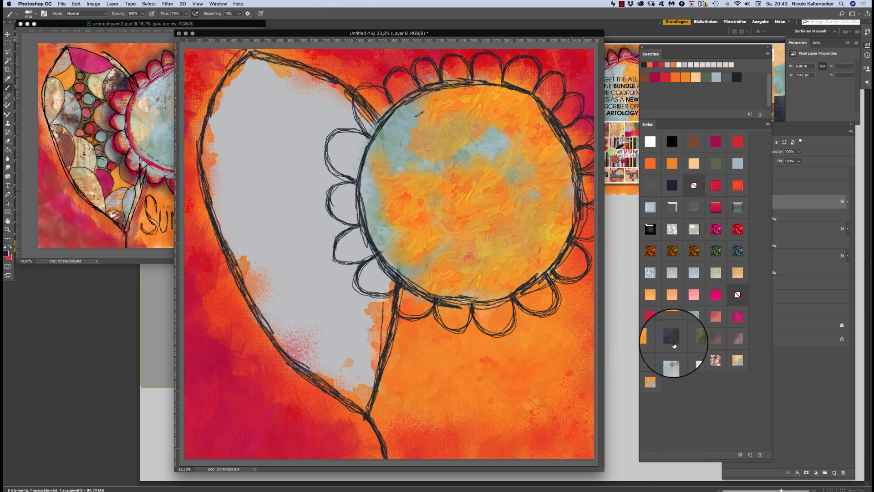
{"action": "left_click", "coordinate": [671, 362]}
{"action": "left_click", "coordinate": [738, 360]}
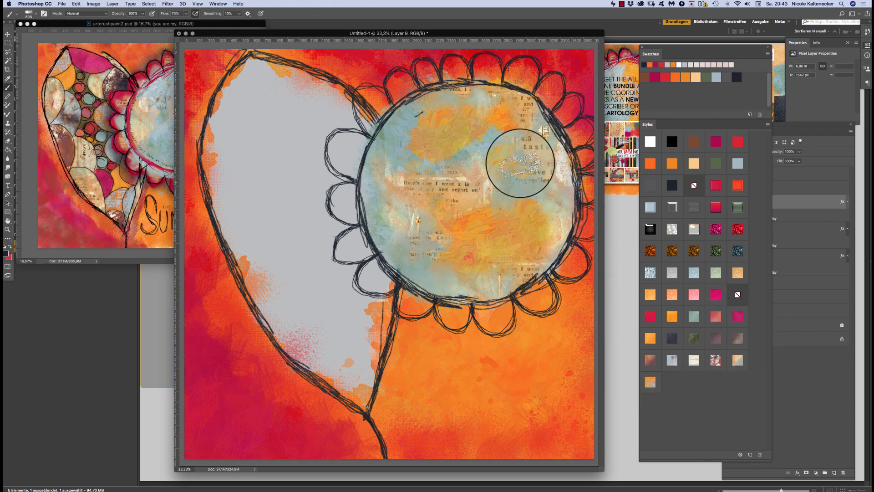
Step: Rework the vintage-text paint in the circle's upper right and lower area, checking it against the artcrushpaint2.psd reference
{"action": "mouse_move", "coordinate": [514, 146]}
{"action": "left_mouse_down"}
{"action": "mouse_move", "coordinate": [533, 150]}
{"action": "mouse_move", "coordinate": [500, 102]}
{"action": "mouse_move", "coordinate": [503, 128]}
{"action": "mouse_move", "coordinate": [538, 189]}
{"action": "mouse_move", "coordinate": [561, 193]}
{"action": "mouse_move", "coordinate": [501, 195]}
{"action": "left_mouse_up"}
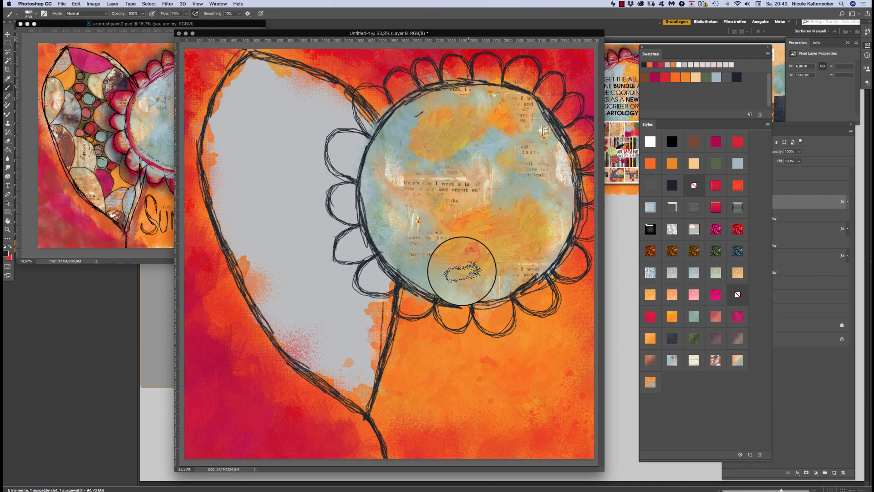
{"action": "mouse_move", "coordinate": [458, 264]}
{"action": "left_mouse_down"}
{"action": "mouse_move", "coordinate": [434, 252]}
{"action": "mouse_move", "coordinate": [478, 266]}
{"action": "mouse_move", "coordinate": [519, 198]}
{"action": "mouse_move", "coordinate": [543, 194]}
{"action": "mouse_move", "coordinate": [517, 264]}
{"action": "left_mouse_up"}
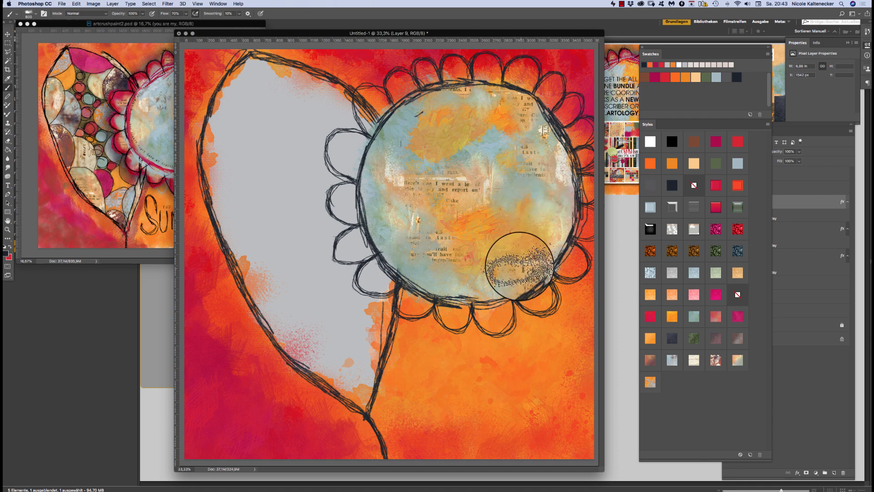
{"action": "left_click", "coordinate": [110, 141]}
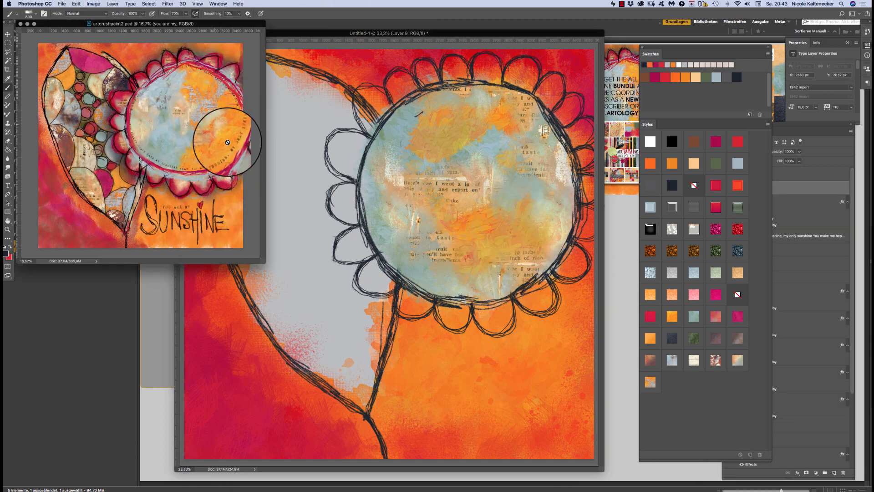
{"action": "left_click", "coordinate": [513, 180]}
{"action": "left_click_drag", "start_coordinate": [430, 172], "coordinate": [406, 126]}
Step: Add another layer, dab paint on the circle's left edge and apply the orange pattern style with blue-grey print
{"action": "key", "text": "super+shift+n"}
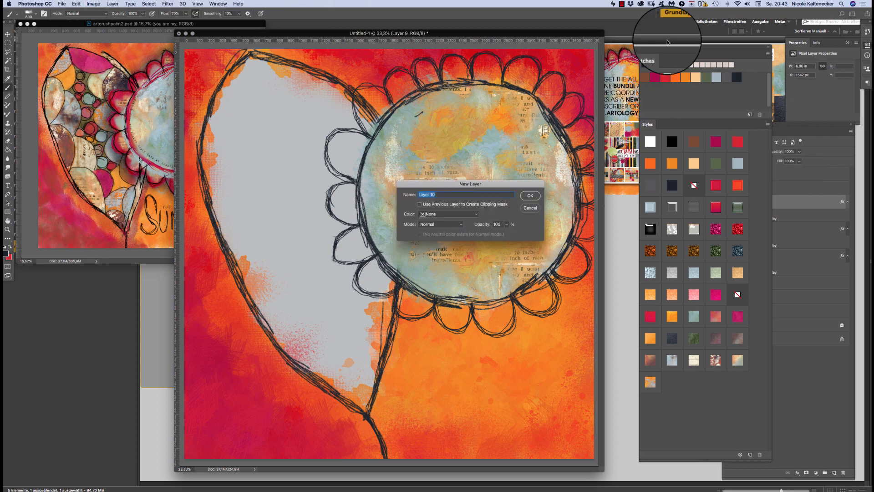
{"action": "key", "text": "Return"}
{"action": "left_click_drag", "start_coordinate": [391, 168], "coordinate": [390, 156]}
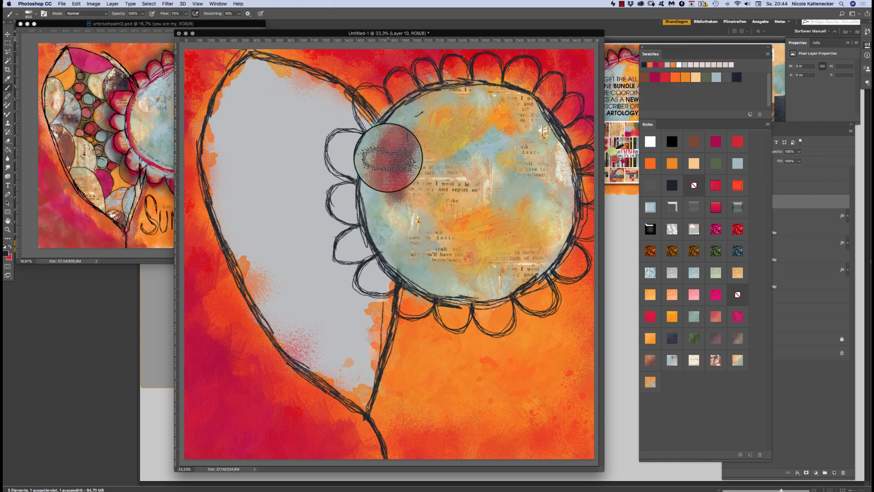
{"action": "left_click", "coordinate": [653, 382]}
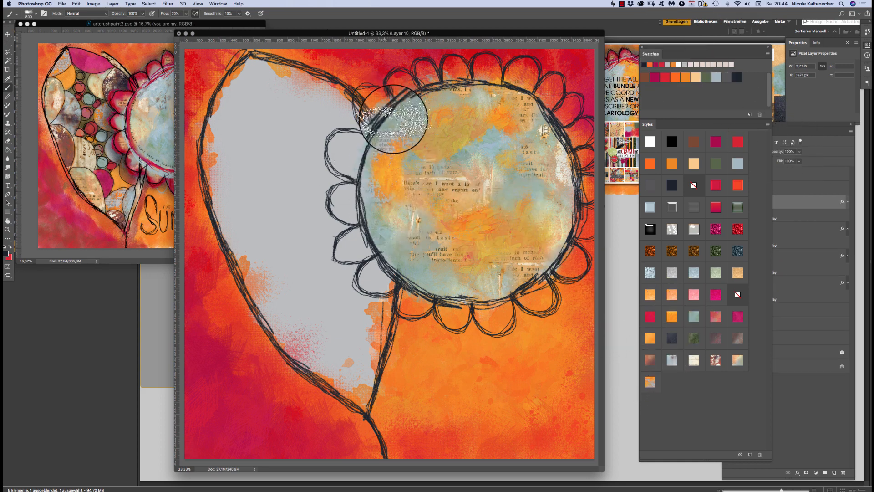
Step: Paint more orange newsprint patches along the circle's left and right sides and near its lower edge
{"action": "left_click", "coordinate": [381, 162]}
{"action": "left_click_drag", "start_coordinate": [563, 197], "coordinate": [553, 196]}
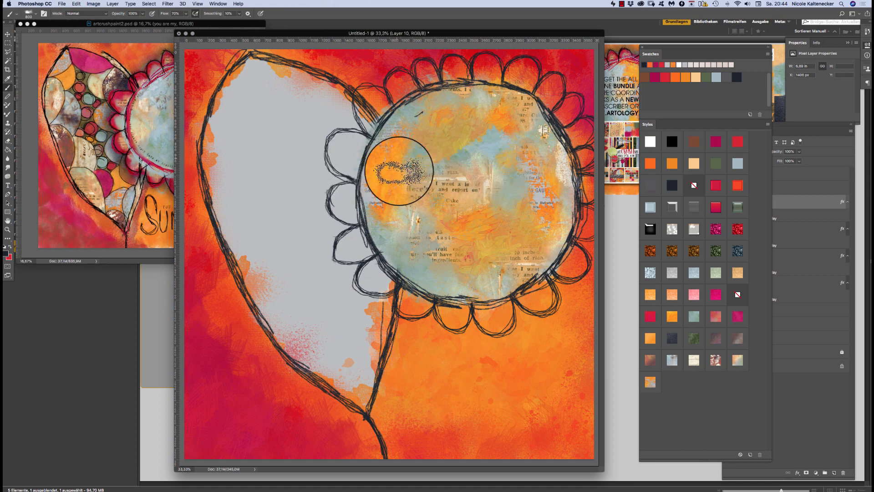
{"action": "mouse_move", "coordinate": [401, 132]}
{"action": "left_mouse_down"}
{"action": "mouse_move", "coordinate": [371, 156]}
{"action": "mouse_move", "coordinate": [385, 185]}
{"action": "left_mouse_up"}
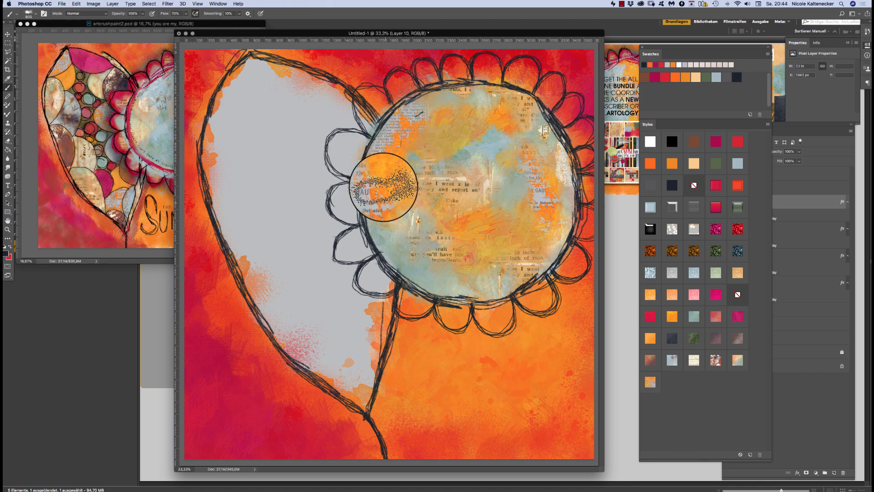
{"action": "mouse_move", "coordinate": [576, 190]}
{"action": "left_mouse_down"}
{"action": "mouse_move", "coordinate": [541, 156]}
{"action": "mouse_move", "coordinate": [542, 213]}
{"action": "mouse_move", "coordinate": [515, 186]}
{"action": "left_mouse_up"}
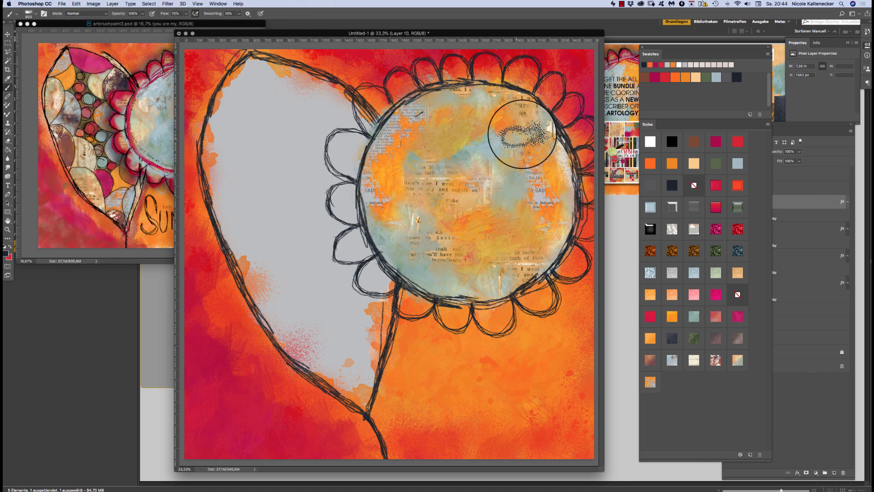
{"action": "mouse_move", "coordinate": [488, 273]}
{"action": "left_mouse_down"}
{"action": "mouse_move", "coordinate": [427, 254]}
{"action": "mouse_move", "coordinate": [465, 281]}
{"action": "left_mouse_up"}
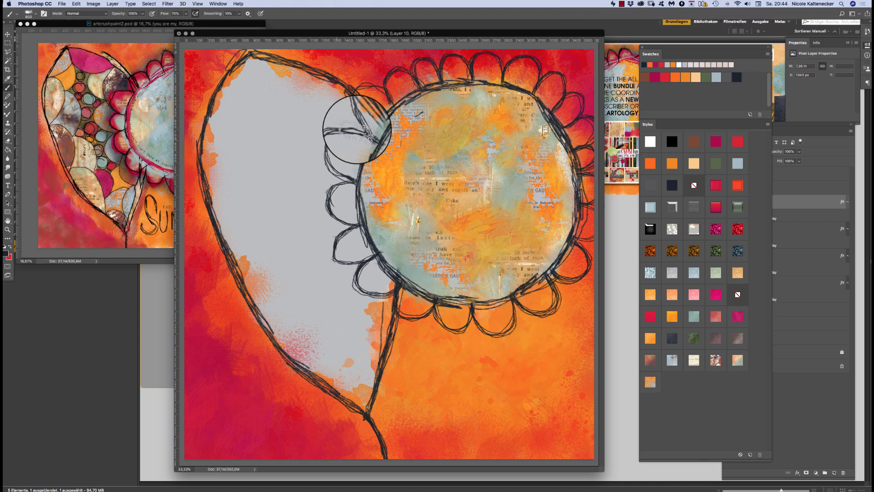
Step: Paint more orange newsprint at the circle's upper-left edge and add a new layer directly above the Leaf shape layer
{"action": "left_click_drag", "start_coordinate": [358, 130], "coordinate": [402, 98]}
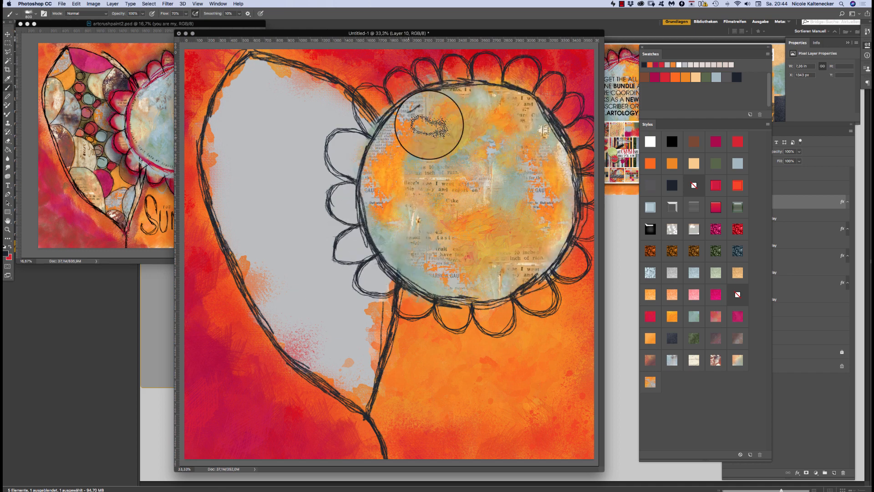
{"action": "left_click", "coordinate": [533, 93]}
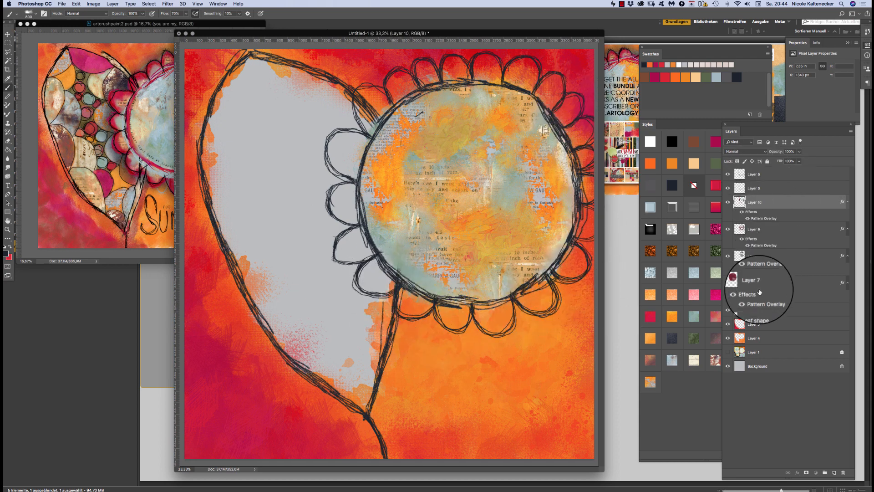
{"action": "left_click", "coordinate": [778, 312]}
{"action": "left_click", "coordinate": [834, 472]}
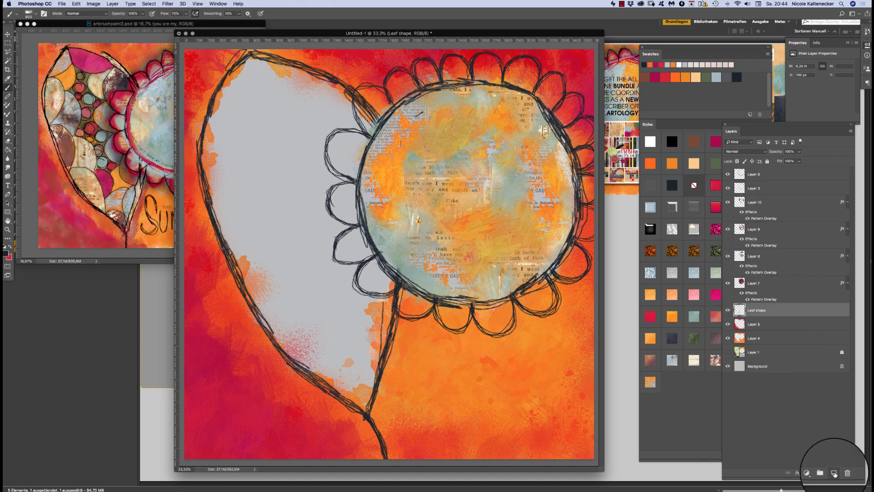
Step: Choose the nbk-AC8-floodywatercolor brush at 300 px, paint the petal at the circle's upper left and apply the magenta pattern style
{"action": "right_click", "coordinate": [473, 205]}
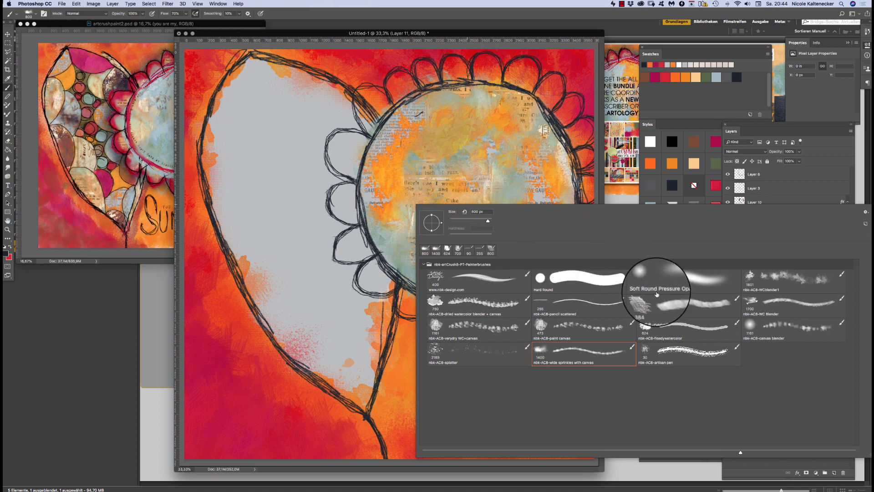
{"action": "left_click", "coordinate": [646, 325]}
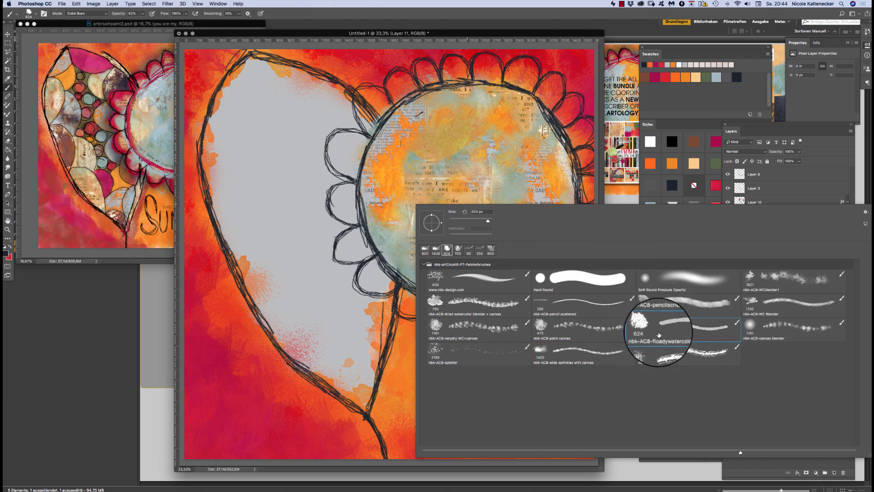
{"action": "key", "text": "Return"}
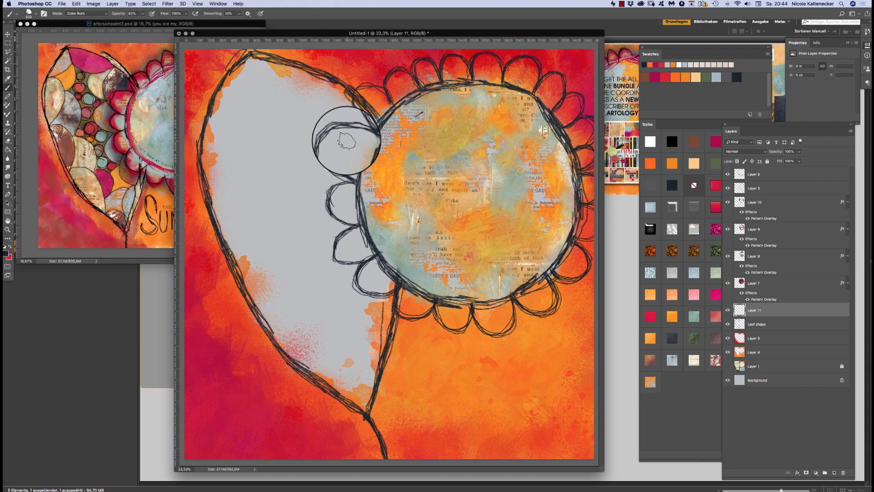
{"action": "left_click", "coordinate": [351, 160]}
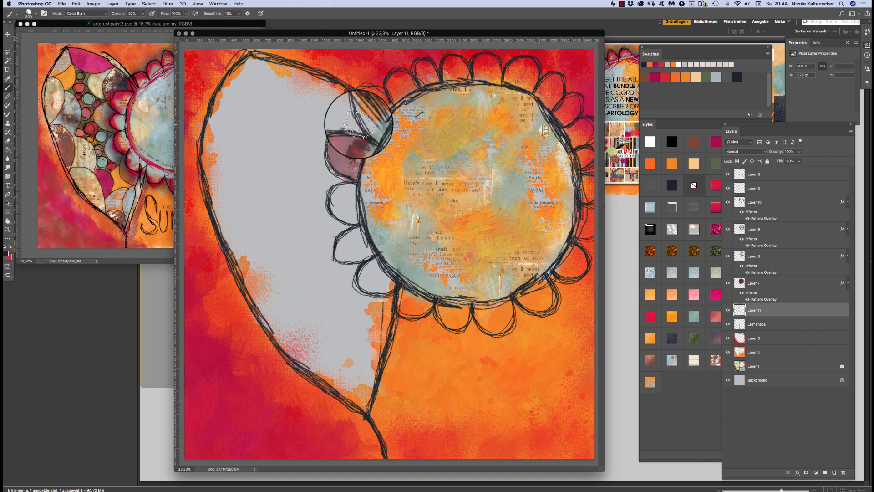
{"action": "left_click", "coordinate": [721, 334]}
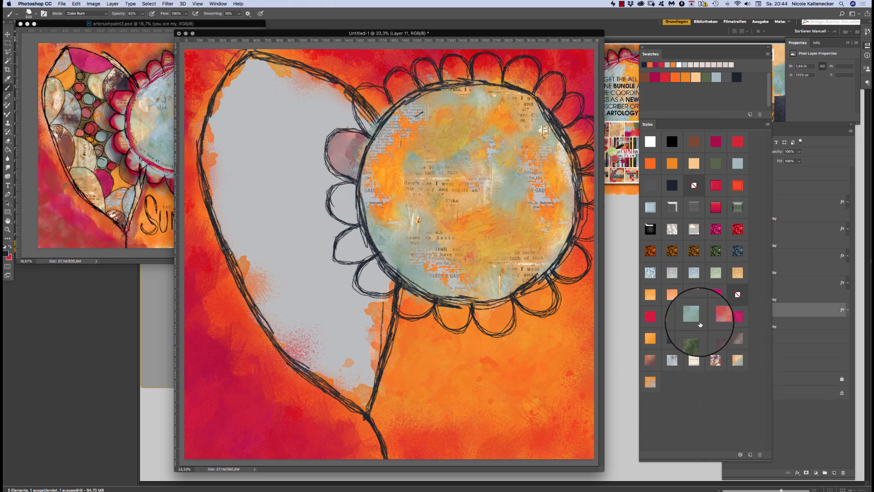
{"action": "left_click", "coordinate": [658, 360]}
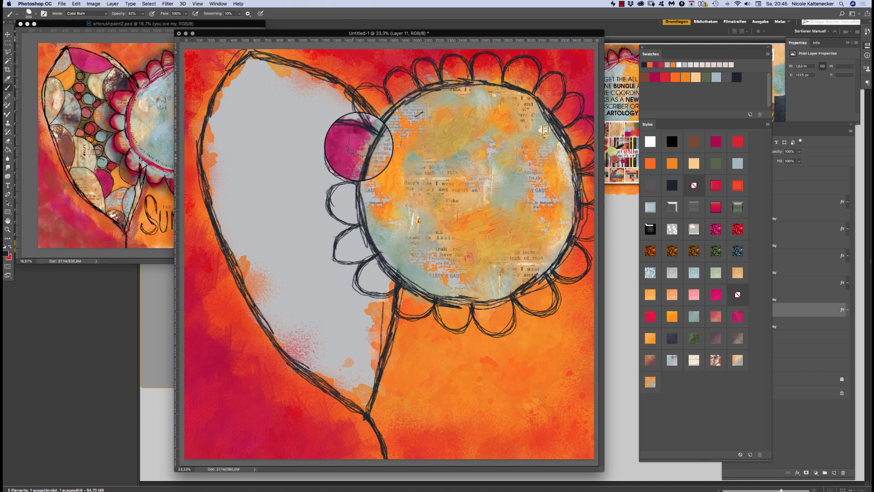
Step: Paint the other left-side petals magenta, and every second petal around the circle's bottom, right and top
{"action": "mouse_move", "coordinate": [360, 157]}
{"action": "left_mouse_down"}
{"action": "mouse_move", "coordinate": [346, 205]}
{"action": "mouse_move", "coordinate": [342, 197]}
{"action": "left_mouse_up"}
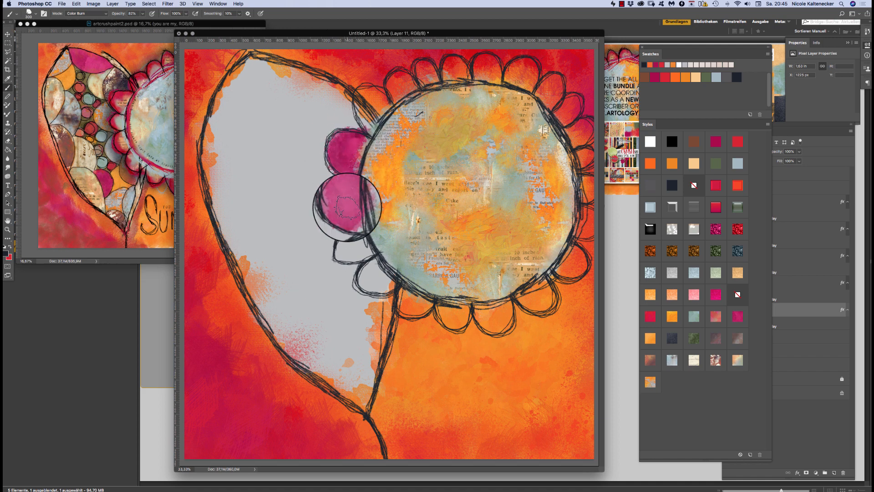
{"action": "mouse_move", "coordinate": [346, 260]}
{"action": "left_mouse_down"}
{"action": "mouse_move", "coordinate": [351, 240]}
{"action": "mouse_move", "coordinate": [348, 251]}
{"action": "mouse_move", "coordinate": [355, 236]}
{"action": "mouse_move", "coordinate": [360, 250]}
{"action": "mouse_move", "coordinate": [350, 247]}
{"action": "mouse_move", "coordinate": [368, 281]}
{"action": "left_mouse_up"}
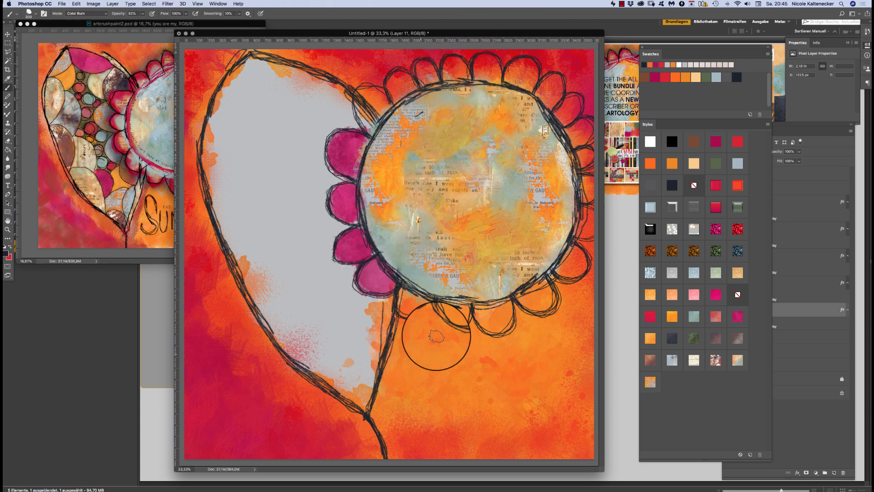
{"action": "mouse_move", "coordinate": [452, 309]}
{"action": "left_mouse_down"}
{"action": "mouse_move", "coordinate": [456, 319]}
{"action": "mouse_move", "coordinate": [446, 310]}
{"action": "mouse_move", "coordinate": [455, 322]}
{"action": "left_mouse_up"}
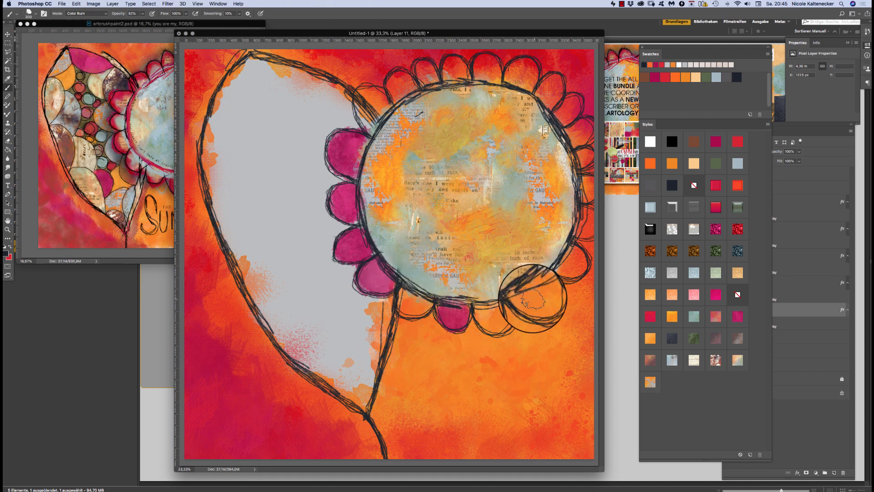
{"action": "mouse_move", "coordinate": [523, 292]}
{"action": "left_mouse_down"}
{"action": "mouse_move", "coordinate": [537, 299]}
{"action": "mouse_move", "coordinate": [533, 293]}
{"action": "left_mouse_up"}
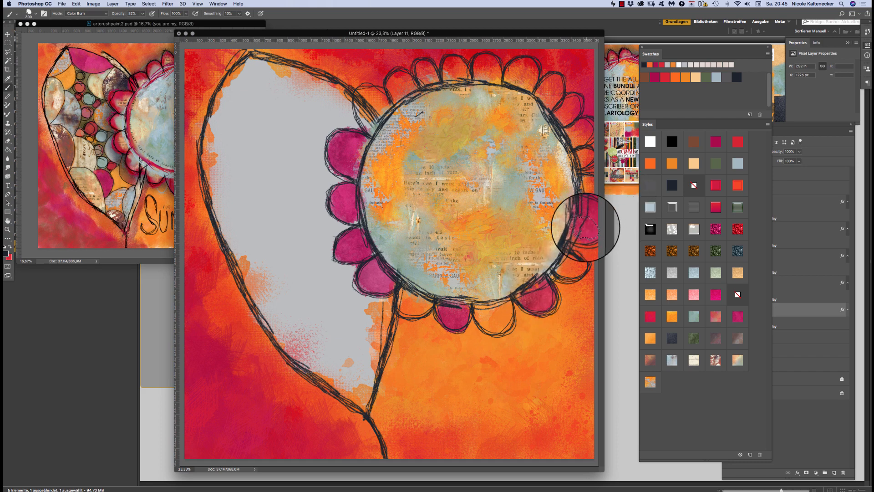
{"action": "mouse_move", "coordinate": [584, 167]}
{"action": "left_mouse_down"}
{"action": "mouse_move", "coordinate": [566, 99]}
{"action": "mouse_move", "coordinate": [565, 118]}
{"action": "mouse_move", "coordinate": [569, 80]}
{"action": "mouse_move", "coordinate": [526, 80]}
{"action": "mouse_move", "coordinate": [524, 66]}
{"action": "mouse_move", "coordinate": [516, 68]}
{"action": "mouse_move", "coordinate": [529, 74]}
{"action": "mouse_move", "coordinate": [515, 81]}
{"action": "mouse_move", "coordinate": [524, 85]}
{"action": "mouse_move", "coordinate": [402, 87]}
{"action": "left_mouse_up"}
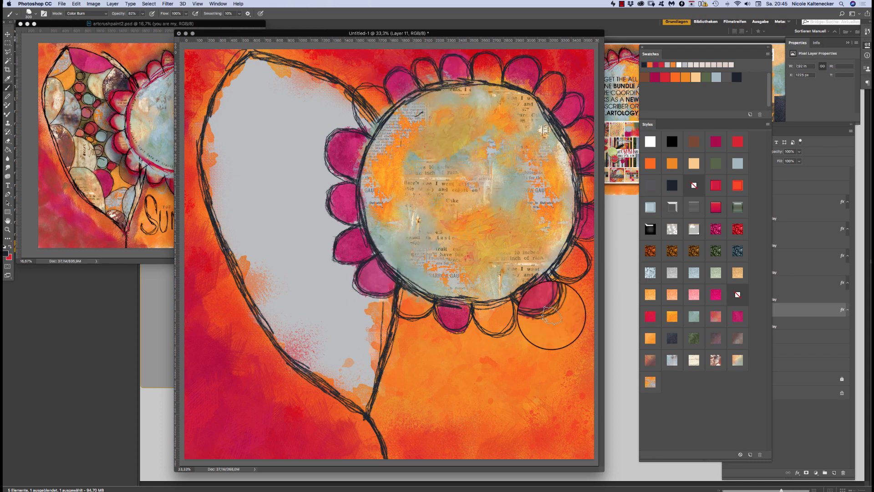
Step: Add another layer with the grey-blue pattern style and paint the remaining petals between the magenta ones
{"action": "key", "text": "super+shift+n"}
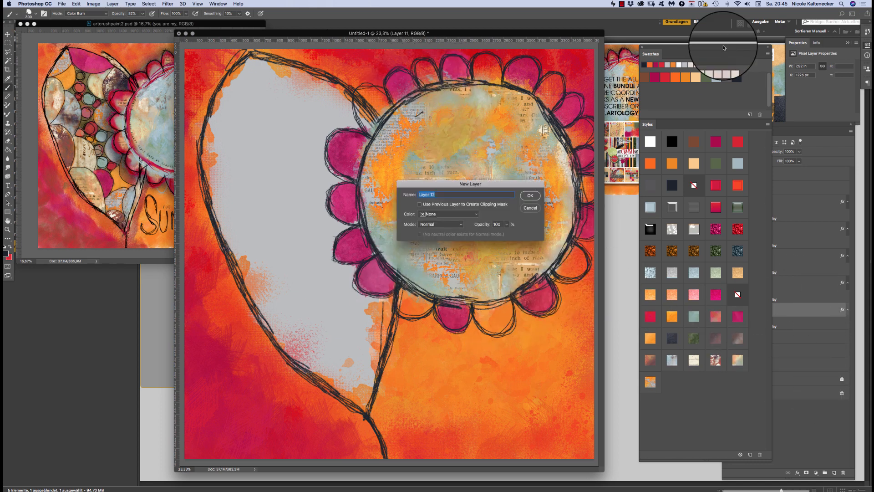
{"action": "key", "text": "Return"}
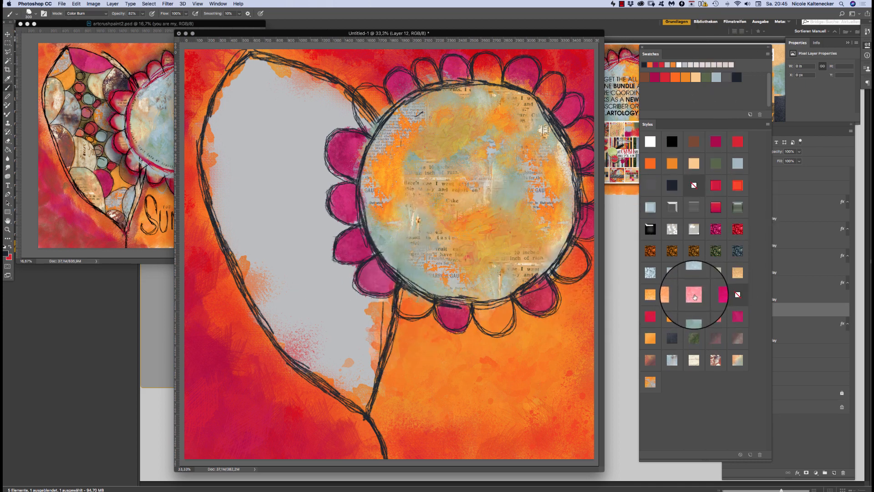
{"action": "left_click", "coordinate": [693, 316]}
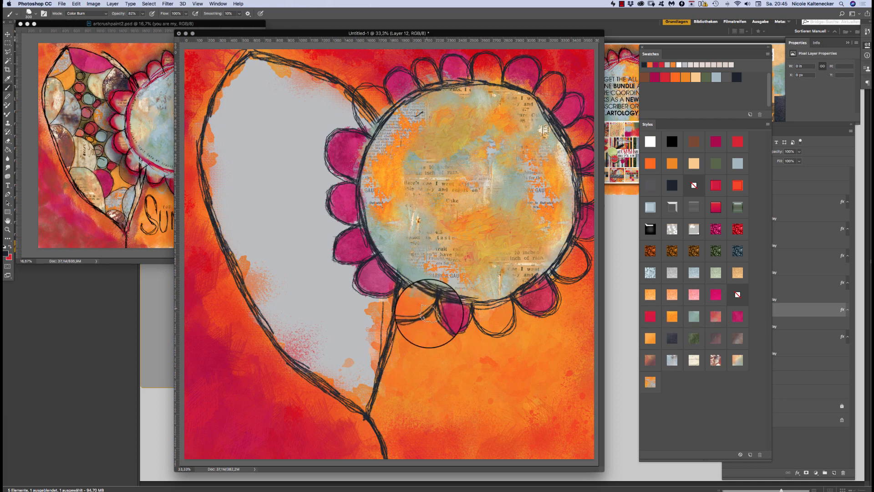
{"action": "mouse_move", "coordinate": [402, 302]}
{"action": "left_mouse_down"}
{"action": "mouse_move", "coordinate": [504, 323]}
{"action": "mouse_move", "coordinate": [497, 310]}
{"action": "mouse_move", "coordinate": [497, 322]}
{"action": "mouse_move", "coordinate": [483, 315]}
{"action": "mouse_move", "coordinate": [493, 324]}
{"action": "mouse_move", "coordinate": [502, 311]}
{"action": "mouse_move", "coordinate": [491, 310]}
{"action": "mouse_move", "coordinate": [565, 281]}
{"action": "mouse_move", "coordinate": [578, 264]}
{"action": "mouse_move", "coordinate": [570, 256]}
{"action": "mouse_move", "coordinate": [567, 269]}
{"action": "mouse_move", "coordinate": [591, 186]}
{"action": "mouse_move", "coordinate": [577, 122]}
{"action": "mouse_move", "coordinate": [585, 128]}
{"action": "mouse_move", "coordinate": [581, 136]}
{"action": "mouse_move", "coordinate": [563, 80]}
{"action": "mouse_move", "coordinate": [546, 84]}
{"action": "mouse_move", "coordinate": [549, 97]}
{"action": "mouse_move", "coordinate": [524, 59]}
{"action": "mouse_move", "coordinate": [520, 70]}
{"action": "mouse_move", "coordinate": [490, 75]}
{"action": "left_mouse_up"}
{"action": "right_click", "coordinate": [487, 66]}
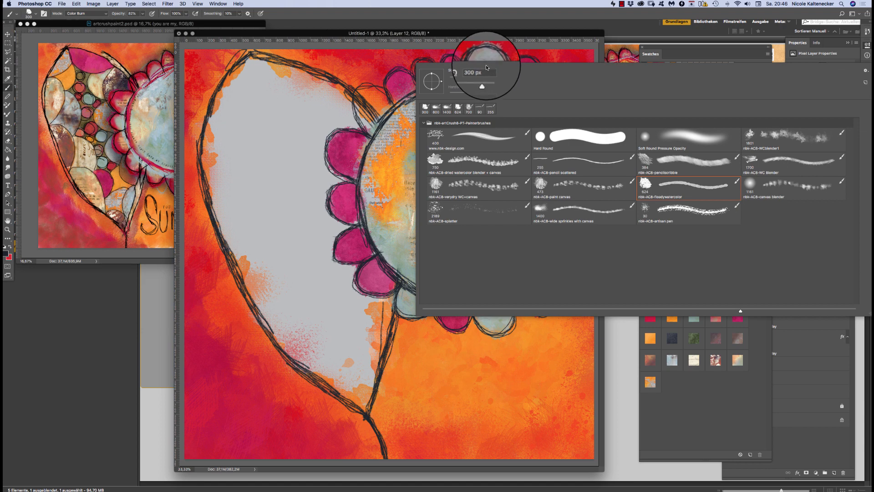
{"action": "left_click", "coordinate": [486, 57]}
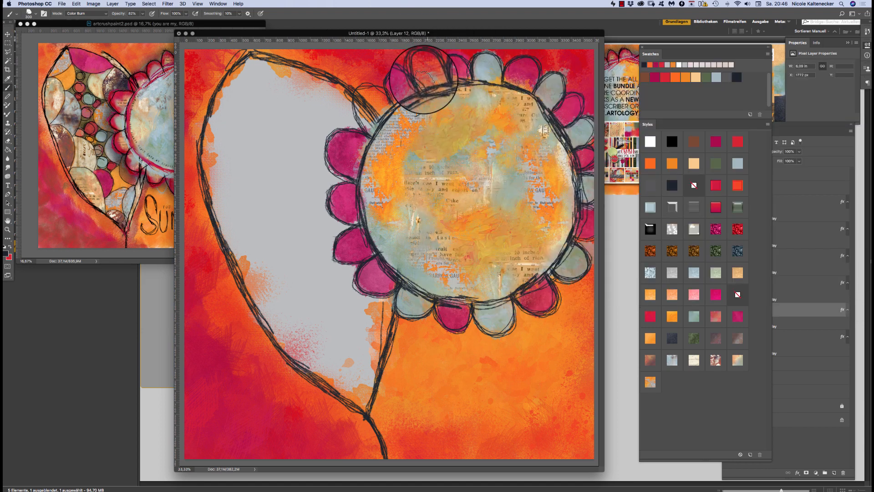
{"action": "mouse_move", "coordinate": [423, 78]}
{"action": "left_mouse_down"}
{"action": "mouse_move", "coordinate": [432, 69]}
{"action": "mouse_move", "coordinate": [390, 93]}
{"action": "mouse_move", "coordinate": [361, 94]}
{"action": "mouse_move", "coordinate": [375, 117]}
{"action": "mouse_move", "coordinate": [368, 112]}
{"action": "mouse_move", "coordinate": [375, 104]}
{"action": "mouse_move", "coordinate": [379, 112]}
{"action": "left_mouse_up"}
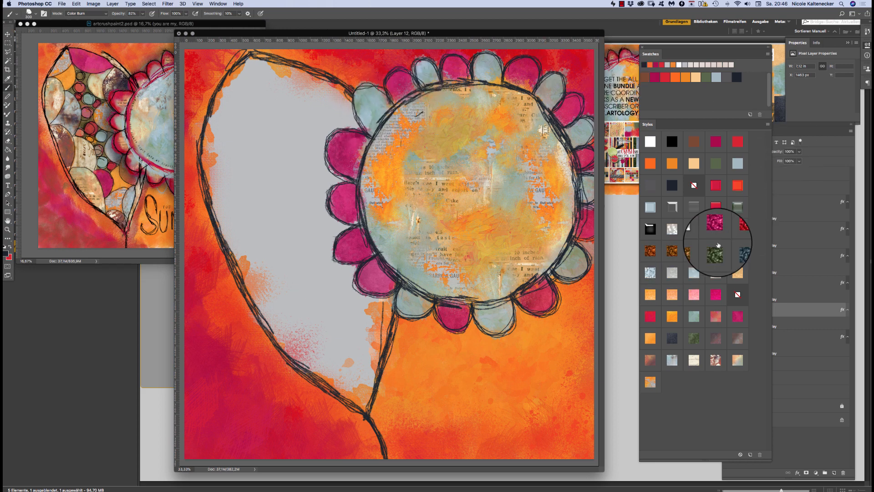
Step: Try red, orange newsprint, vintage-text, brown and grey pattern styles on the in-between petals
{"action": "left_click", "coordinate": [652, 318]}
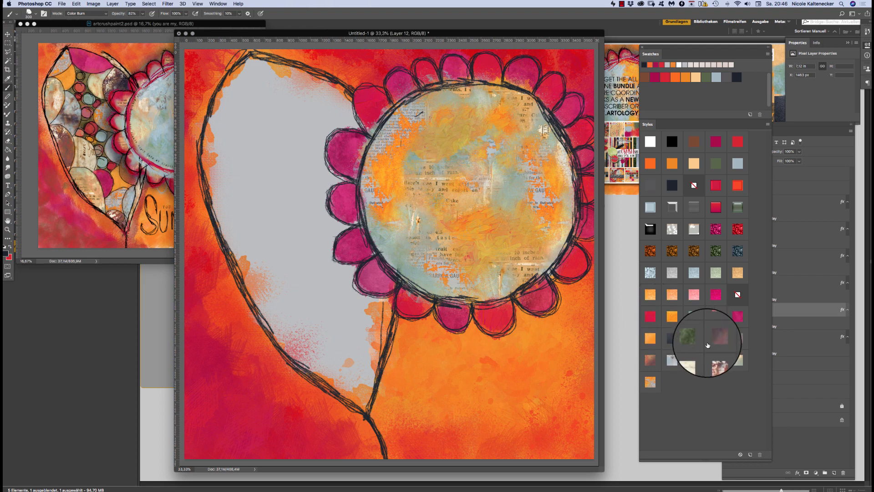
{"action": "left_click", "coordinate": [652, 378]}
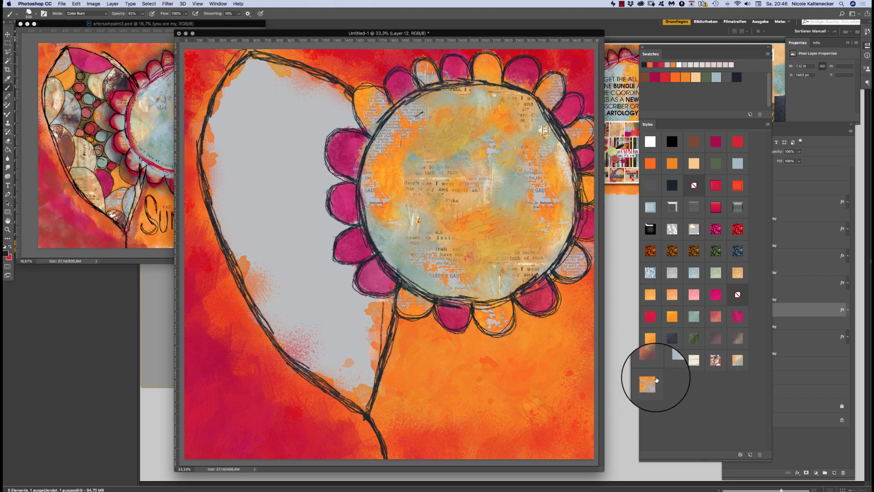
{"action": "left_click", "coordinate": [733, 362]}
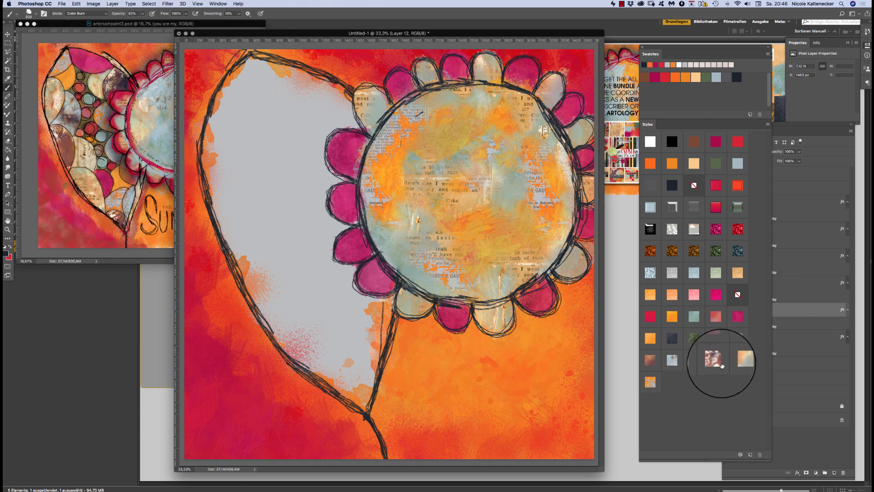
{"action": "left_click", "coordinate": [719, 358]}
{"action": "left_click", "coordinate": [734, 360]}
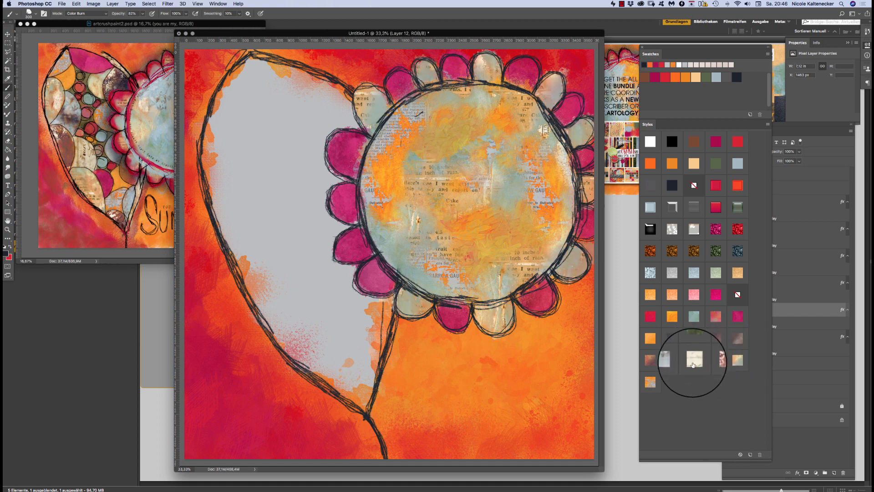
{"action": "left_click", "coordinate": [659, 357]}
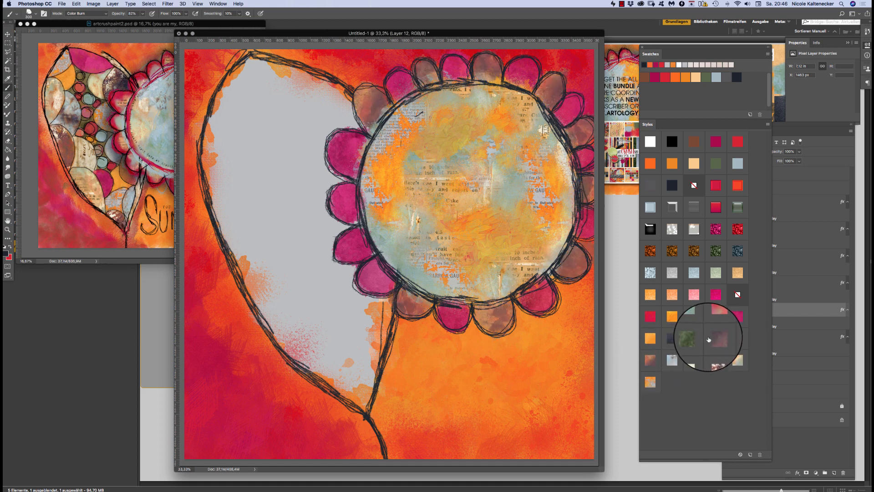
{"action": "left_click", "coordinate": [716, 339]}
{"action": "left_click", "coordinate": [694, 337]}
{"action": "left_click", "coordinate": [712, 337]}
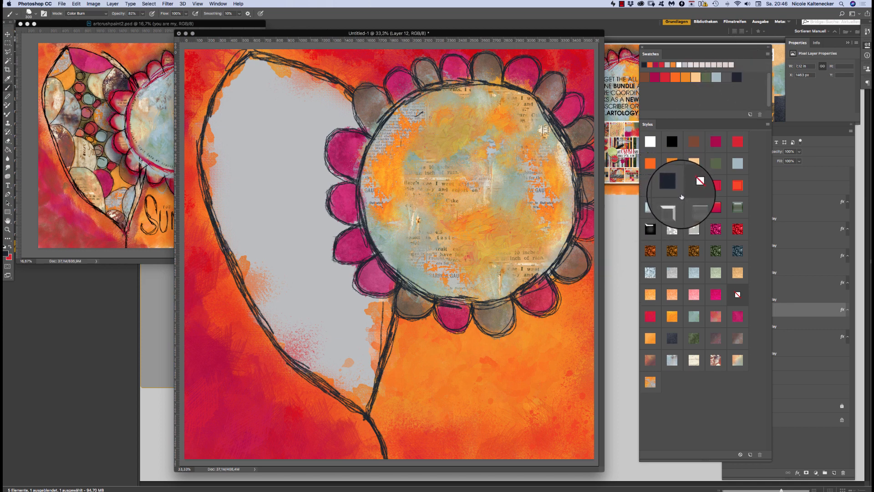
Step: Compare the orange, coral and grey-blue styles on the in-between petals and apply the magenta pattern style
{"action": "left_click", "coordinate": [673, 314]}
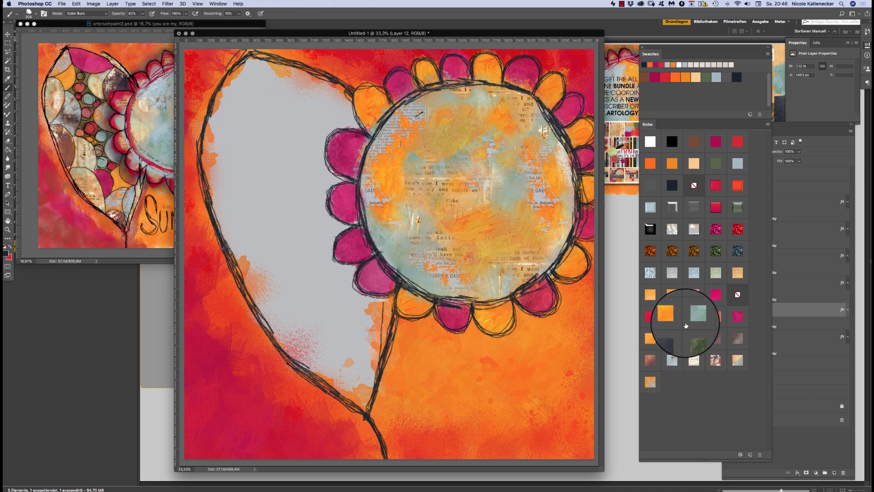
{"action": "left_click", "coordinate": [717, 318]}
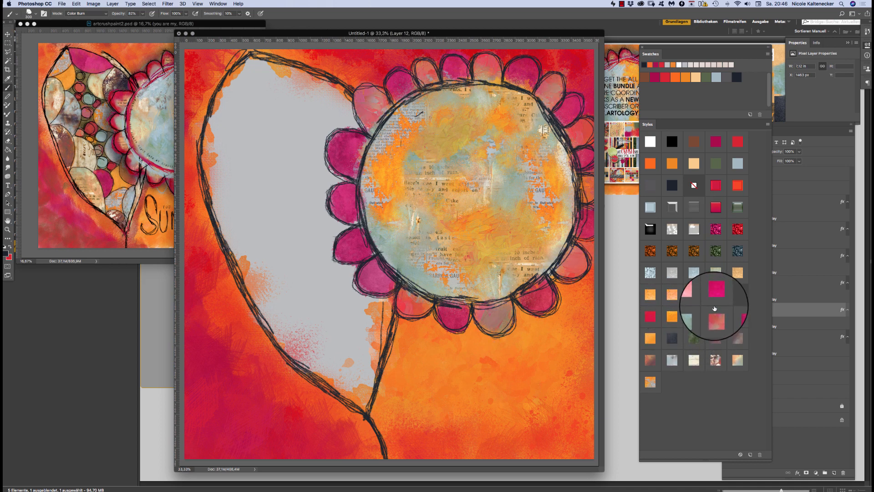
{"action": "left_click", "coordinate": [707, 316]}
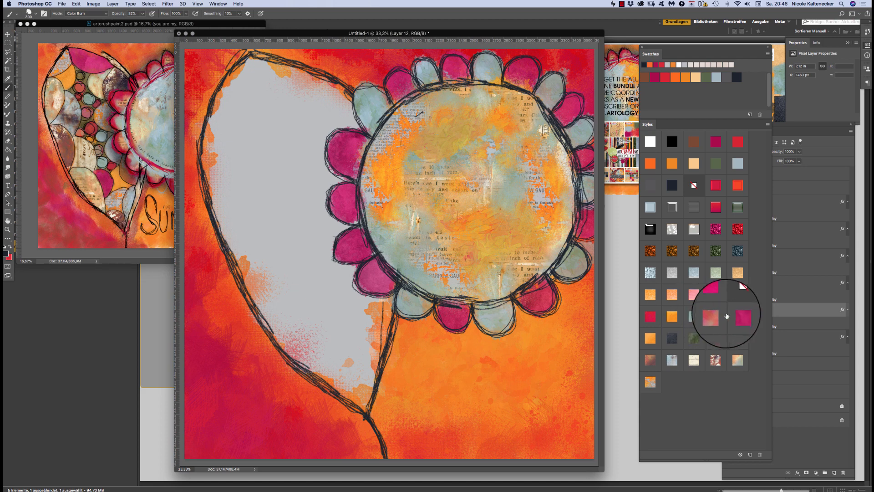
{"action": "left_click", "coordinate": [734, 316]}
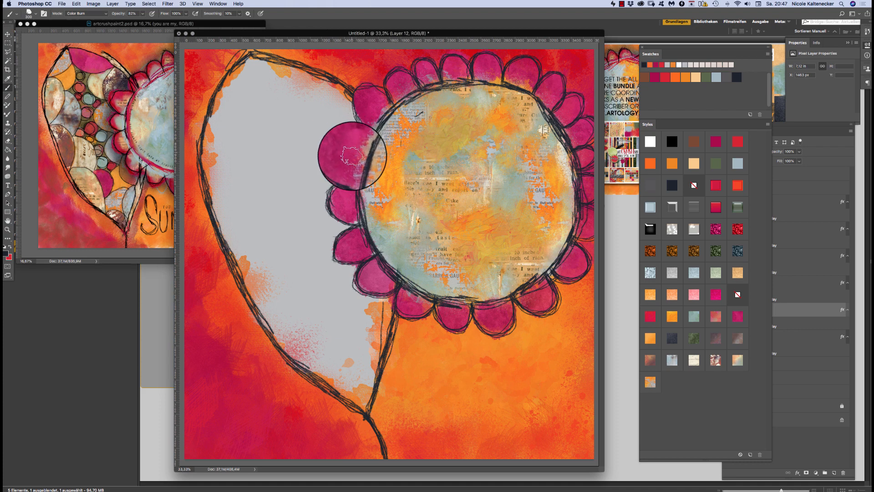
Step: Add another layer, dab paint on the inner parts of the upper-left petals and apply the cream vintage-text style
{"action": "left_click", "coordinate": [810, 311]}
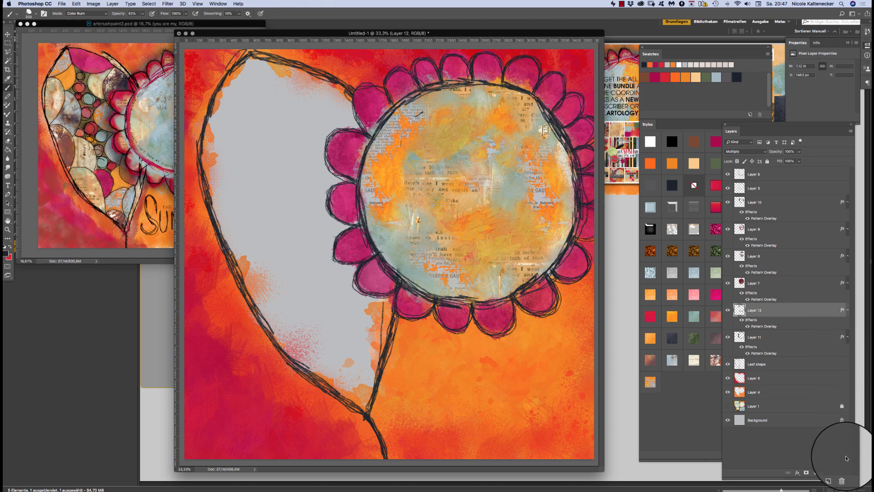
{"action": "key", "text": "super+shift+n"}
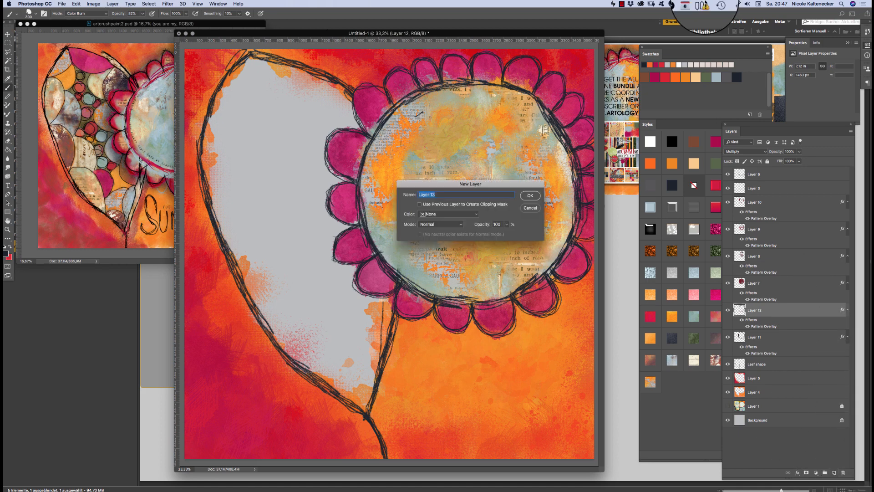
{"action": "key", "text": "Return"}
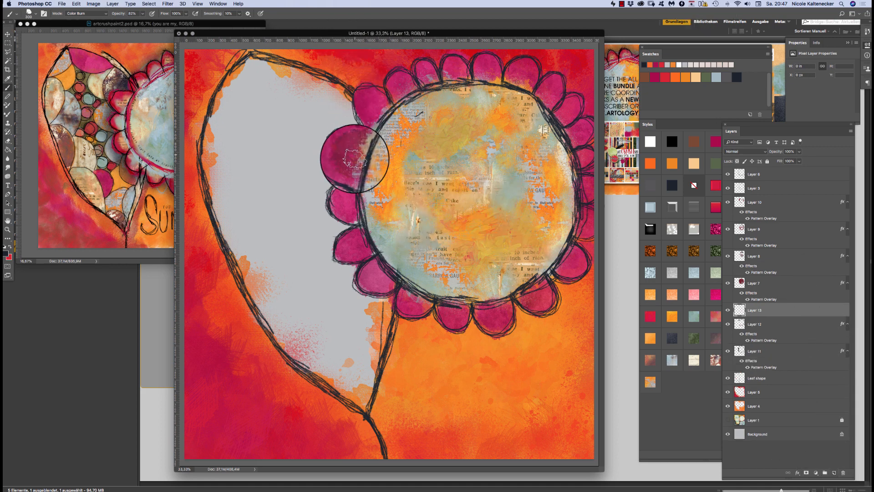
{"action": "mouse_move", "coordinate": [359, 155]}
{"action": "left_mouse_down"}
{"action": "mouse_move", "coordinate": [388, 117]}
{"action": "mouse_move", "coordinate": [379, 114]}
{"action": "mouse_move", "coordinate": [406, 87]}
{"action": "mouse_move", "coordinate": [441, 78]}
{"action": "mouse_move", "coordinate": [435, 82]}
{"action": "mouse_move", "coordinate": [458, 84]}
{"action": "left_mouse_up"}
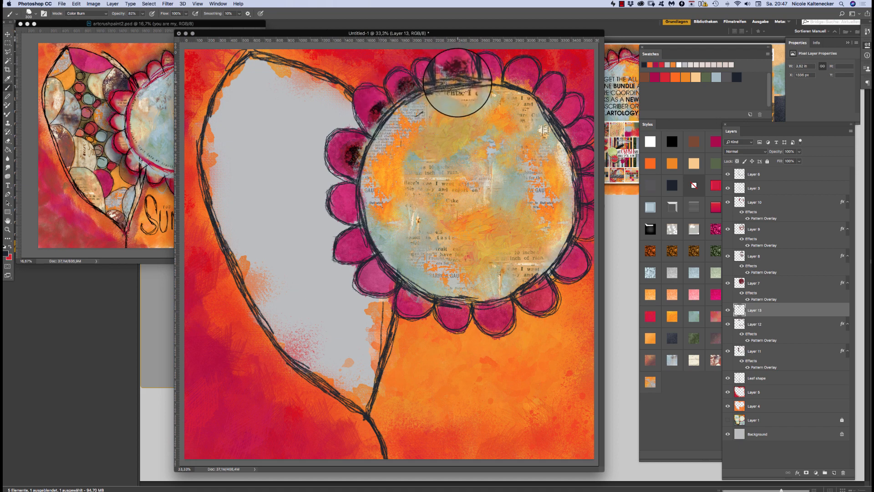
{"action": "left_click", "coordinate": [694, 361]}
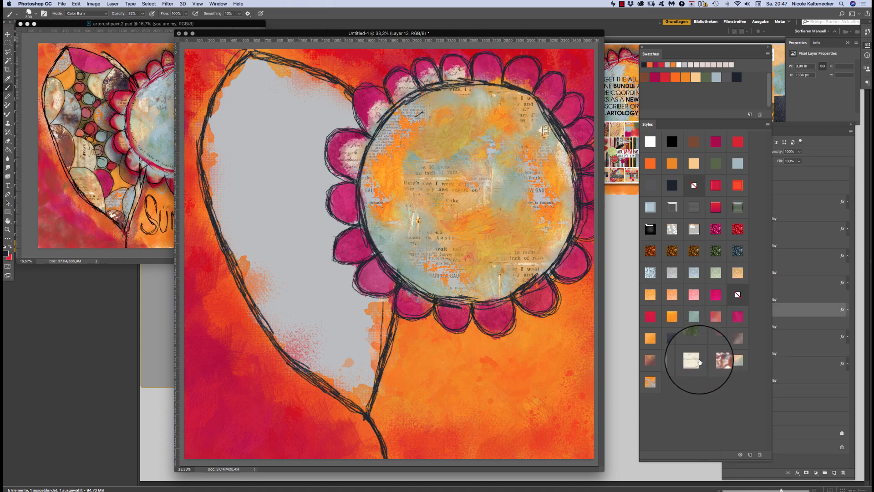
Step: Dab paint on the inner parts of the remaining petals around the flower and apply the mottled blue-and-cream pattern style
{"action": "left_click", "coordinate": [488, 78]}
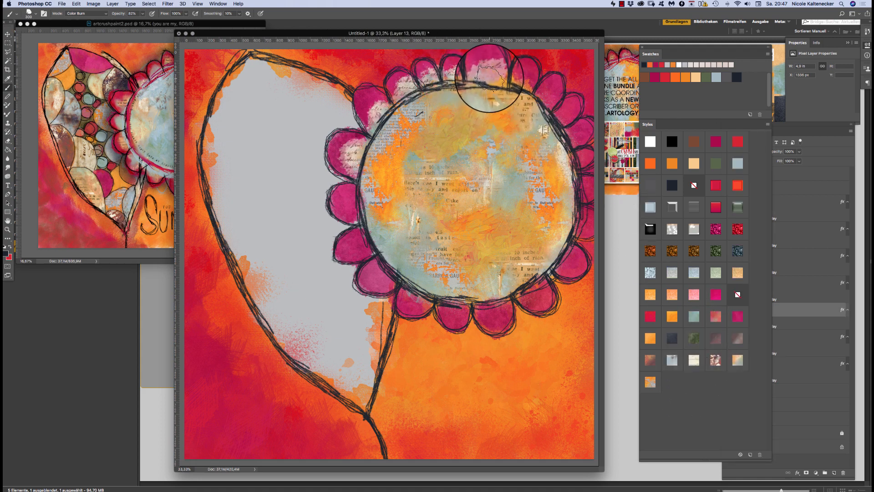
{"action": "mouse_move", "coordinate": [490, 81]}
{"action": "left_mouse_down"}
{"action": "mouse_move", "coordinate": [518, 78]}
{"action": "mouse_move", "coordinate": [549, 98]}
{"action": "mouse_move", "coordinate": [549, 127]}
{"action": "mouse_move", "coordinate": [563, 117]}
{"action": "mouse_move", "coordinate": [584, 219]}
{"action": "mouse_move", "coordinate": [568, 241]}
{"action": "mouse_move", "coordinate": [577, 255]}
{"action": "mouse_move", "coordinate": [568, 264]}
{"action": "mouse_move", "coordinate": [500, 310]}
{"action": "mouse_move", "coordinate": [401, 293]}
{"action": "mouse_move", "coordinate": [418, 299]}
{"action": "mouse_move", "coordinate": [360, 243]}
{"action": "mouse_move", "coordinate": [359, 201]}
{"action": "left_mouse_up"}
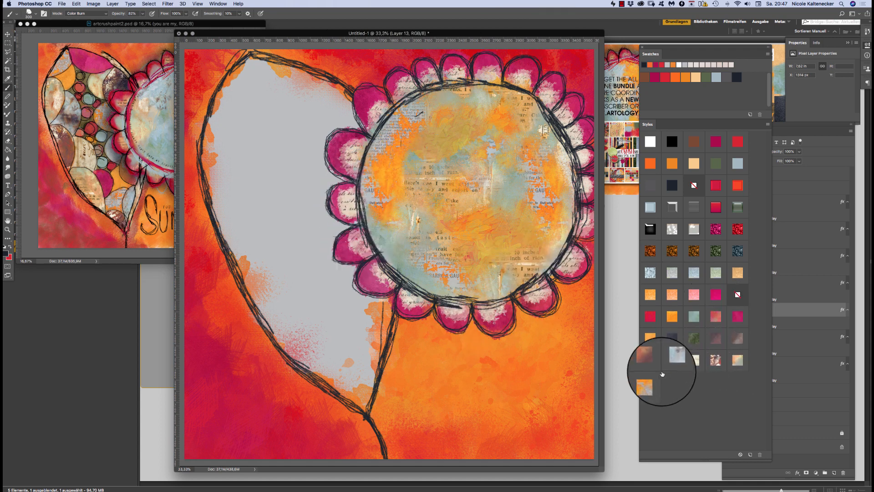
{"action": "left_click", "coordinate": [738, 361]}
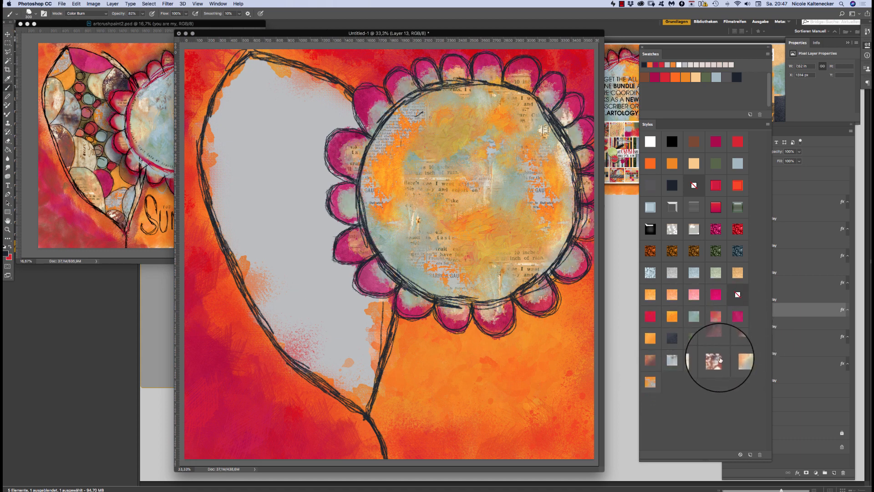
Step: Compare the petals with the finished artcrushpaint2.psd painting and add a new layer above Layer 6
{"action": "left_click", "coordinate": [148, 132]}
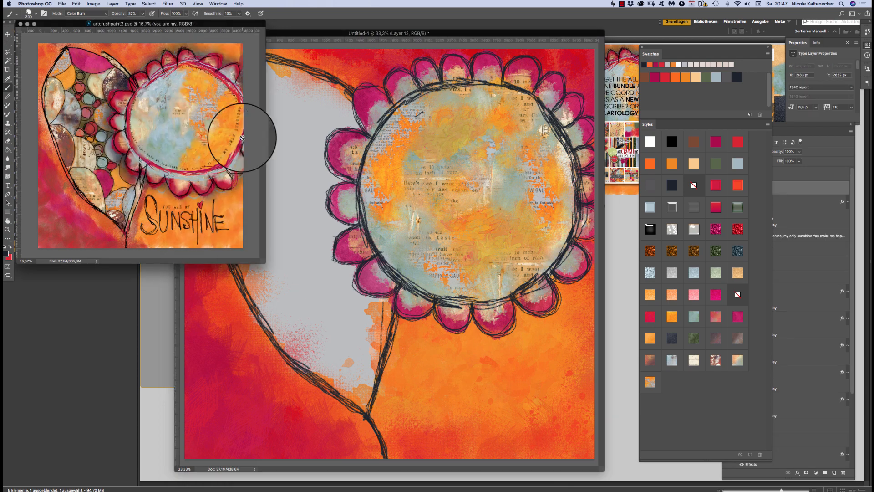
{"action": "left_click", "coordinate": [492, 310]}
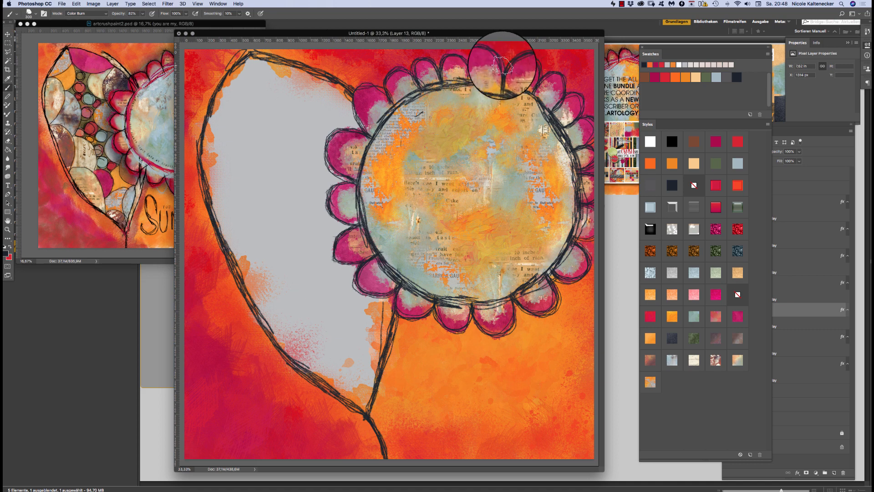
{"action": "left_click", "coordinate": [105, 114]}
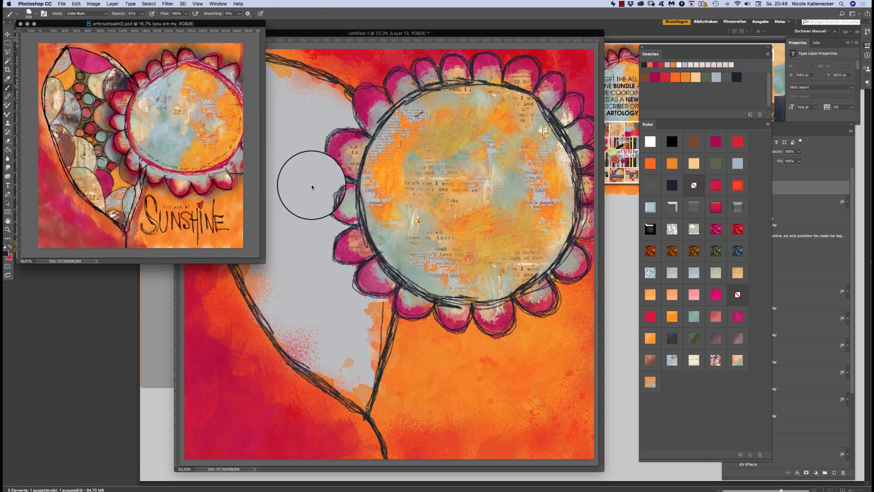
{"action": "left_click", "coordinate": [401, 175]}
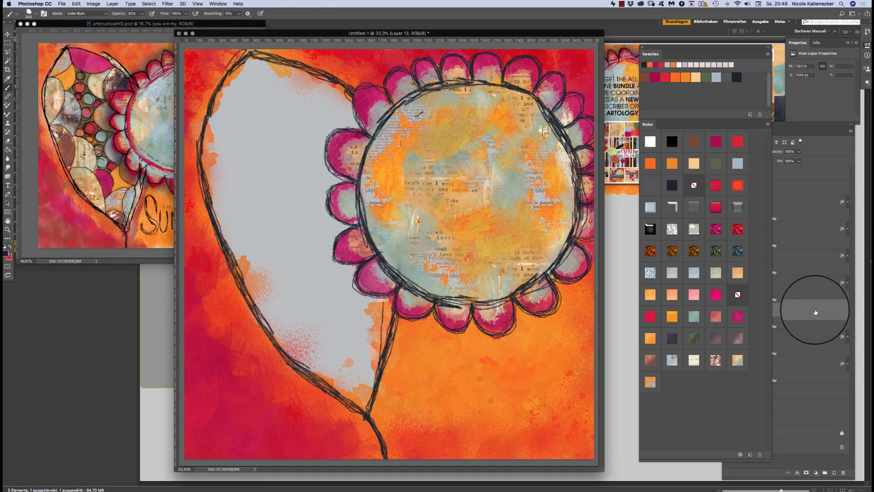
{"action": "left_click", "coordinate": [815, 312]}
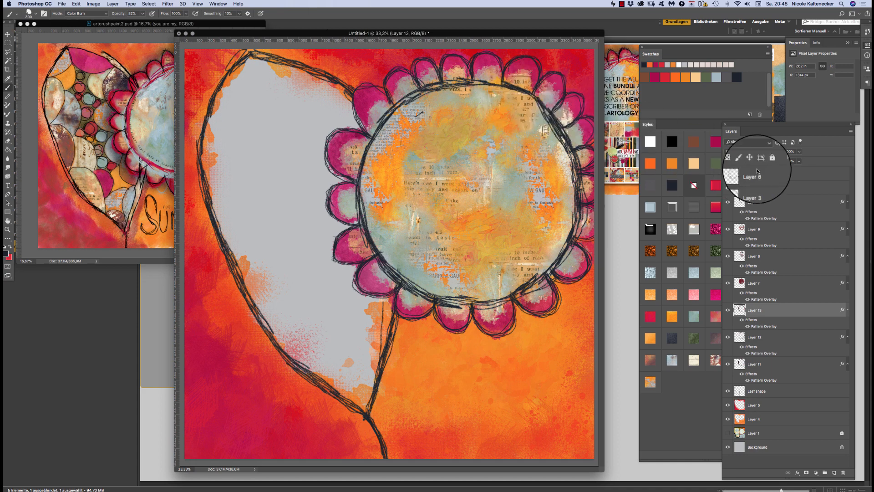
{"action": "key", "text": "super+shift+n"}
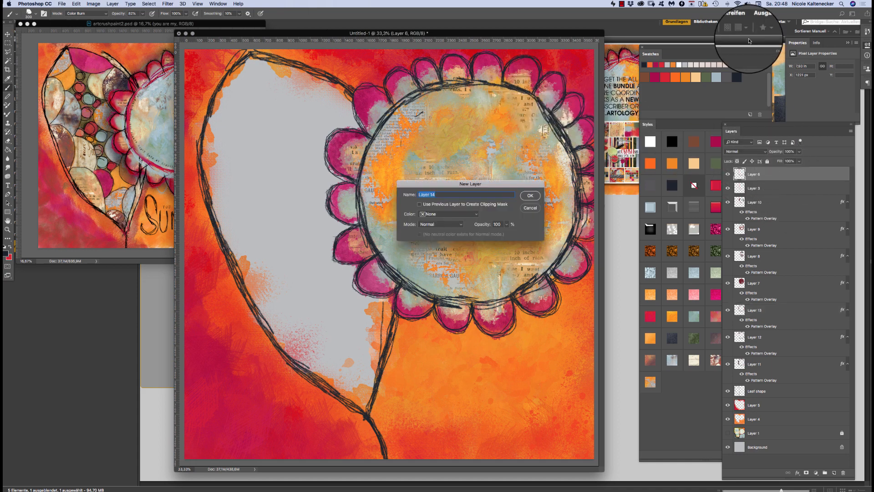
{"action": "key", "text": "Return"}
Step: Sketch loose red and orange rings around the edge of the flower's centre with the scattered pencil brush
{"action": "right_click", "coordinate": [457, 206]}
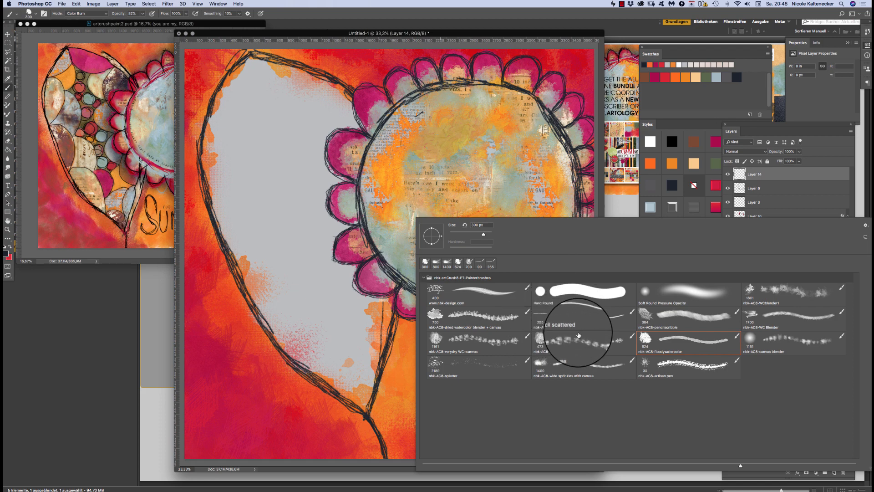
{"action": "double_click", "coordinate": [567, 313]}
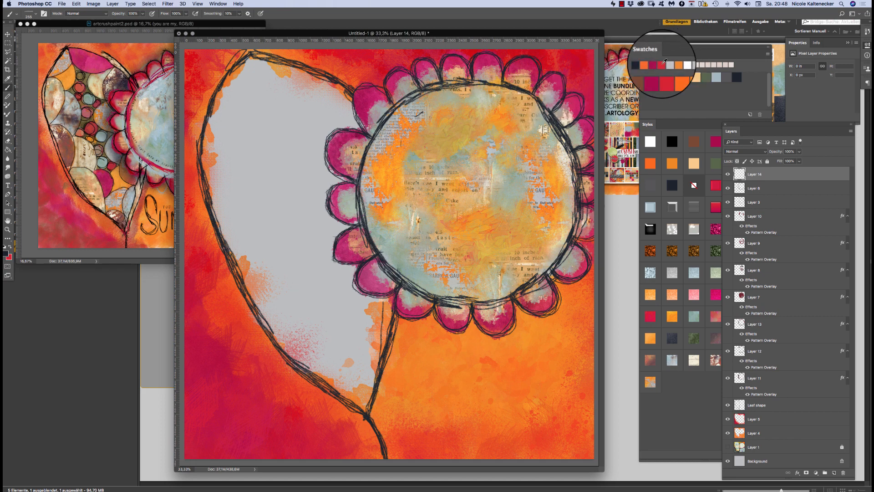
{"action": "left_click", "coordinate": [661, 64]}
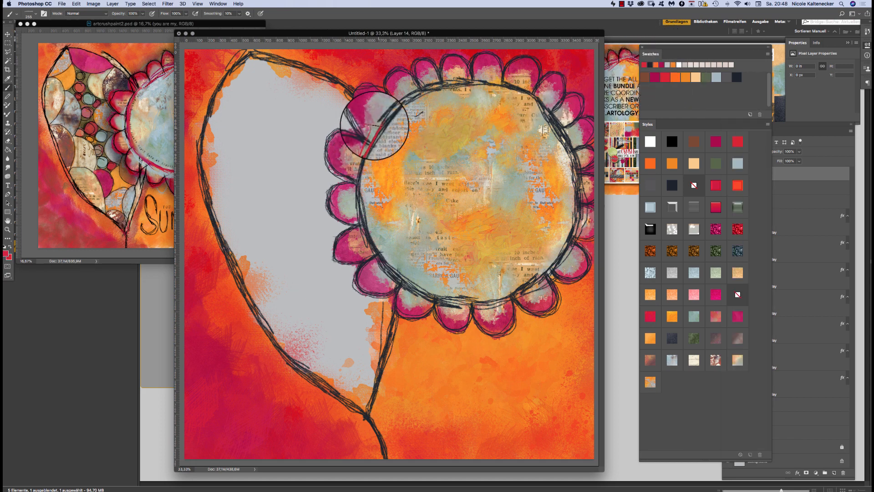
{"action": "mouse_move", "coordinate": [374, 124]}
{"action": "left_mouse_down"}
{"action": "mouse_move", "coordinate": [354, 207]}
{"action": "mouse_move", "coordinate": [365, 212]}
{"action": "mouse_move", "coordinate": [366, 237]}
{"action": "mouse_move", "coordinate": [415, 294]}
{"action": "mouse_move", "coordinate": [440, 305]}
{"action": "mouse_move", "coordinate": [515, 298]}
{"action": "mouse_move", "coordinate": [558, 266]}
{"action": "mouse_move", "coordinate": [544, 274]}
{"action": "mouse_move", "coordinate": [572, 221]}
{"action": "mouse_move", "coordinate": [573, 230]}
{"action": "mouse_move", "coordinate": [565, 136]}
{"action": "mouse_move", "coordinate": [520, 89]}
{"action": "mouse_move", "coordinate": [420, 84]}
{"action": "mouse_move", "coordinate": [447, 80]}
{"action": "mouse_move", "coordinate": [380, 122]}
{"action": "mouse_move", "coordinate": [380, 176]}
{"action": "left_mouse_up"}
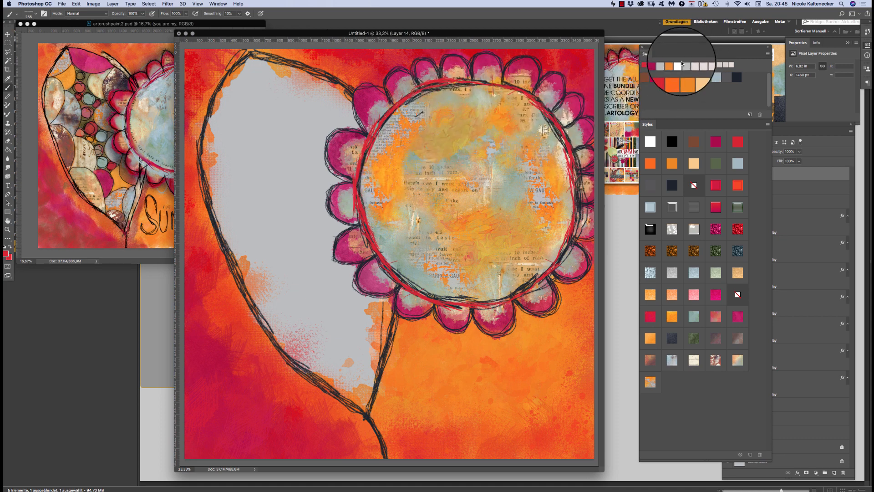
{"action": "left_click", "coordinate": [687, 75]}
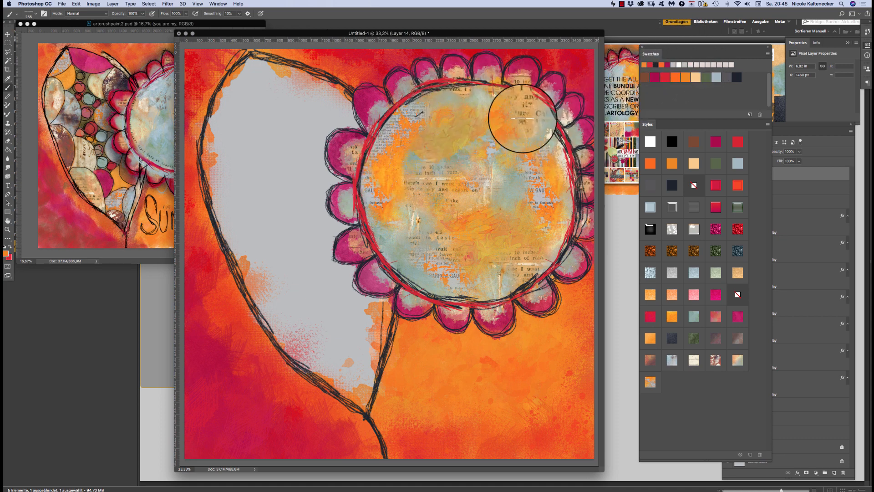
{"action": "mouse_move", "coordinate": [365, 181]}
{"action": "left_mouse_down"}
{"action": "mouse_move", "coordinate": [374, 186]}
{"action": "mouse_move", "coordinate": [361, 195]}
{"action": "mouse_move", "coordinate": [384, 249]}
{"action": "mouse_move", "coordinate": [375, 230]}
{"action": "mouse_move", "coordinate": [413, 283]}
{"action": "mouse_move", "coordinate": [442, 296]}
{"action": "mouse_move", "coordinate": [496, 293]}
{"action": "mouse_move", "coordinate": [513, 274]}
{"action": "mouse_move", "coordinate": [536, 278]}
{"action": "mouse_move", "coordinate": [563, 217]}
{"action": "mouse_move", "coordinate": [560, 139]}
{"action": "mouse_move", "coordinate": [520, 98]}
{"action": "mouse_move", "coordinate": [470, 82]}
{"action": "mouse_move", "coordinate": [425, 93]}
{"action": "mouse_move", "coordinate": [373, 166]}
{"action": "mouse_move", "coordinate": [394, 124]}
{"action": "left_mouse_up"}
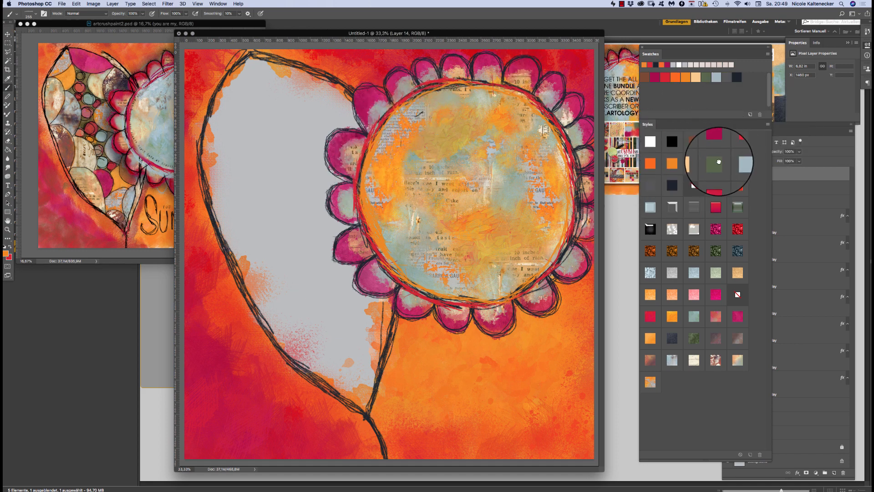
Step: Try the green, magenta and red colour styles on the sketched rings and apply the light grey-blue style
{"action": "left_click", "coordinate": [718, 162]}
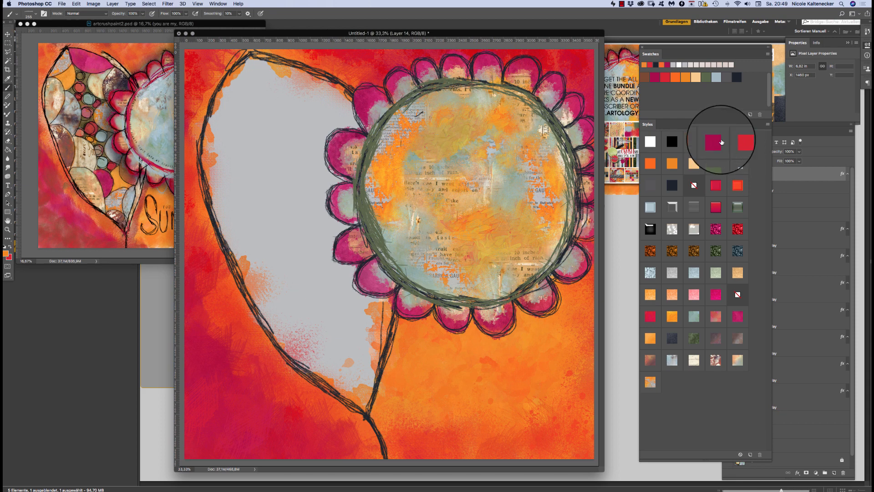
{"action": "left_click", "coordinate": [721, 142]}
{"action": "left_click", "coordinate": [738, 143]}
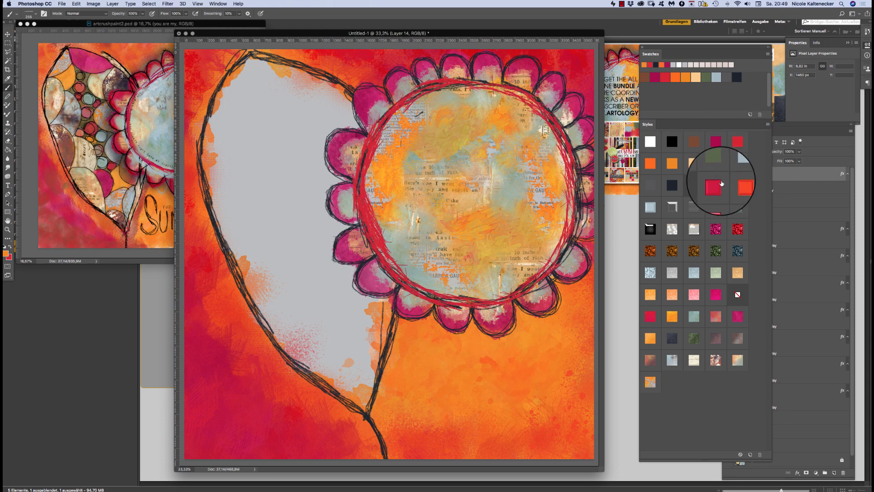
{"action": "left_click", "coordinate": [738, 163]}
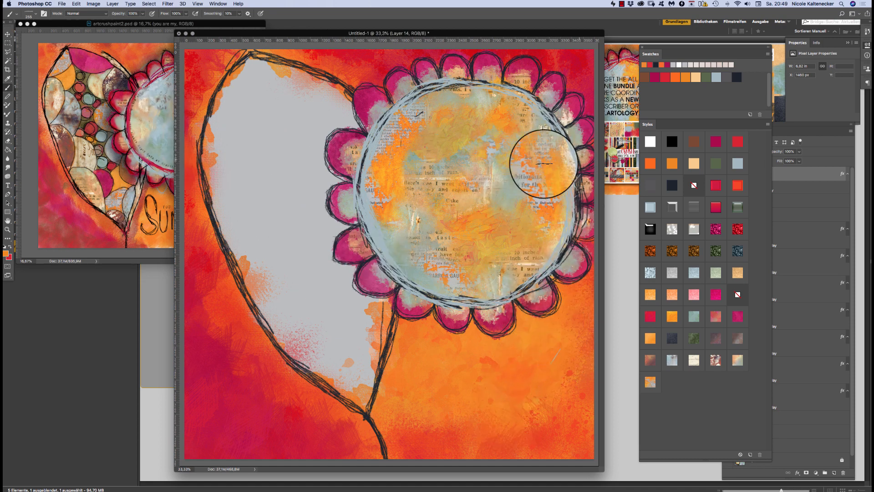
{"action": "left_click_drag", "start_coordinate": [470, 136], "coordinate": [507, 119]}
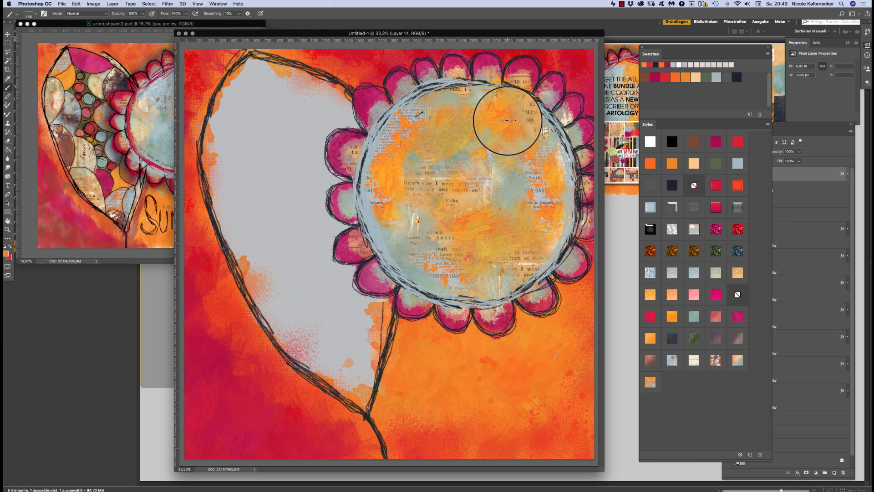
{"action": "key", "text": "super+z"}
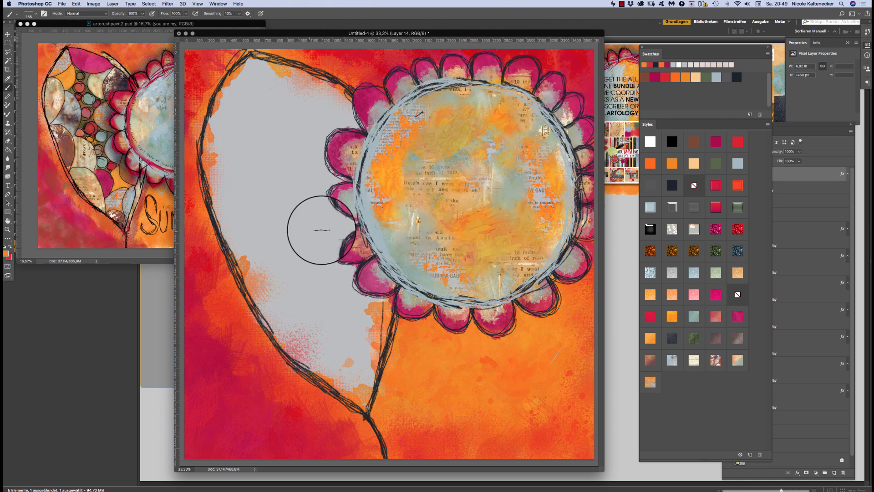
{"action": "left_click", "coordinate": [811, 175]}
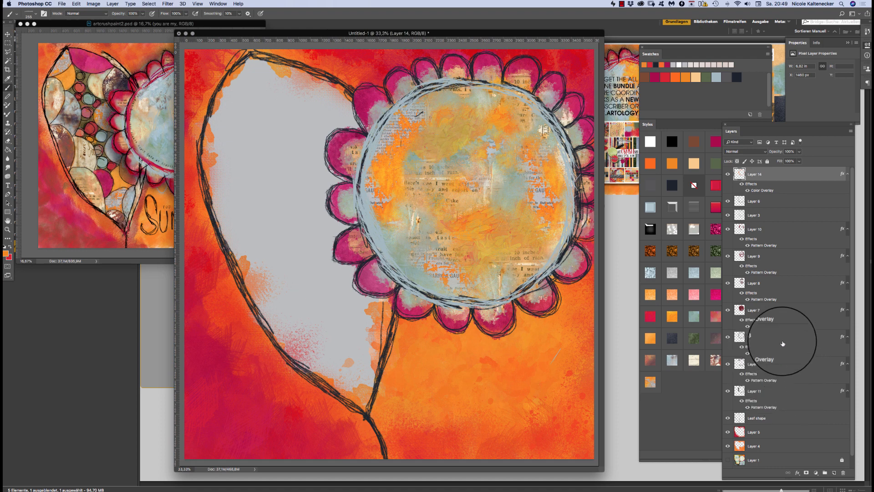
Step: Group the layers from Layer 11 up to Layer 14 into a new group named "flower"
{"action": "left_click", "coordinate": [727, 364]}
{"action": "left_click", "coordinate": [728, 364]}
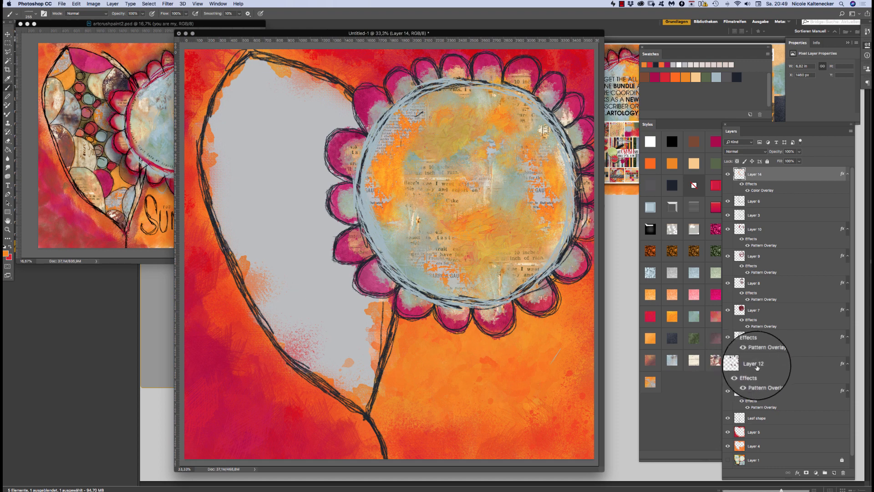
{"action": "left_click", "coordinate": [728, 391]}
{"action": "left_click", "coordinate": [727, 391]}
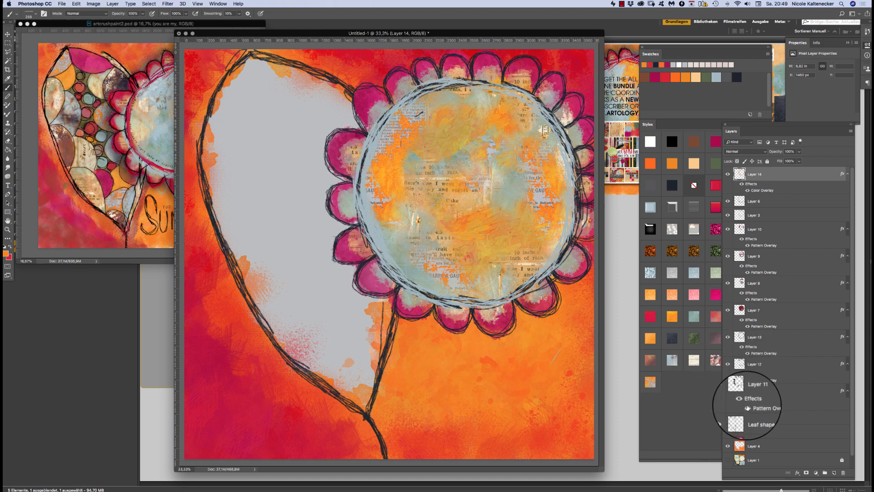
{"action": "left_click", "coordinate": [764, 416]}
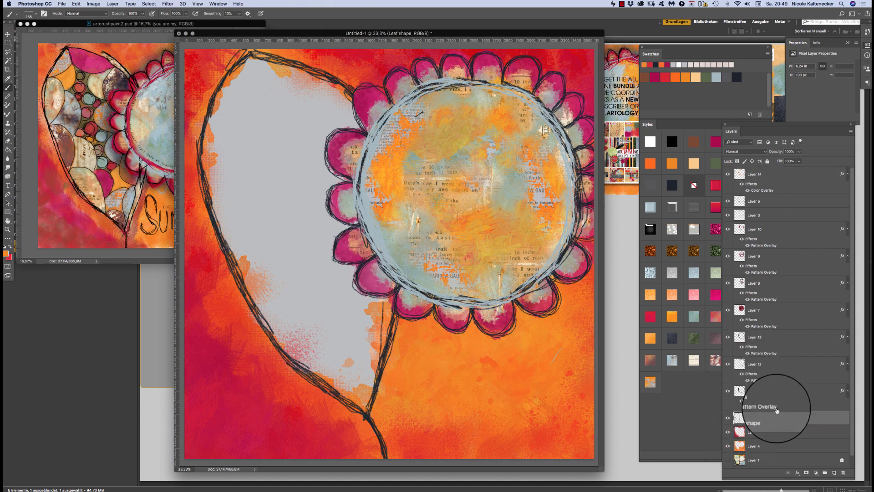
{"action": "left_click", "coordinate": [781, 390]}
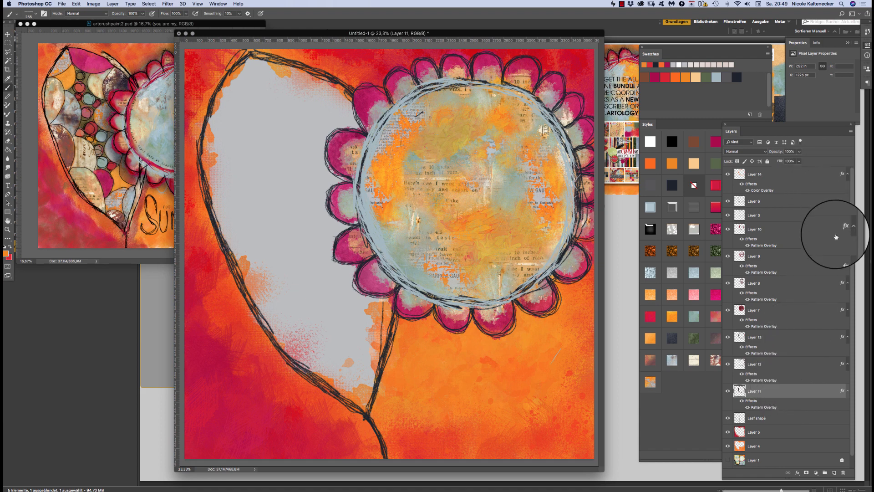
{"action": "left_click", "coordinate": [790, 175], "text": "shift"}
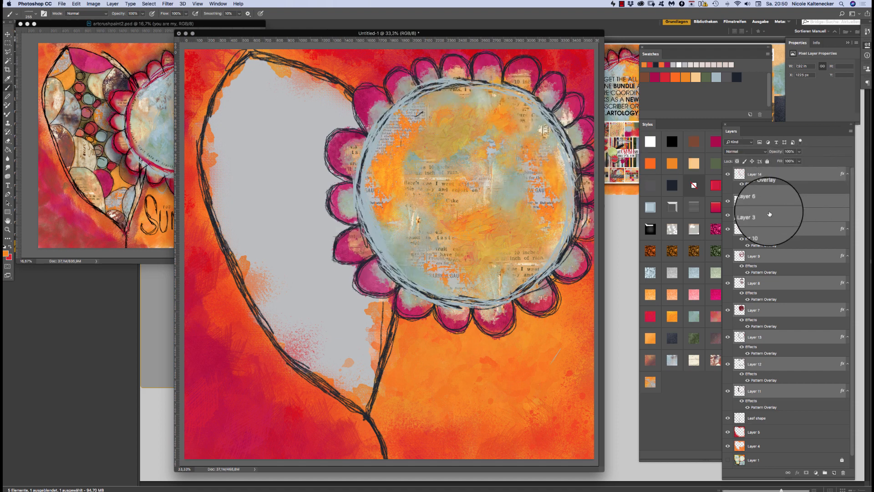
{"action": "left_click", "coordinate": [851, 131]}
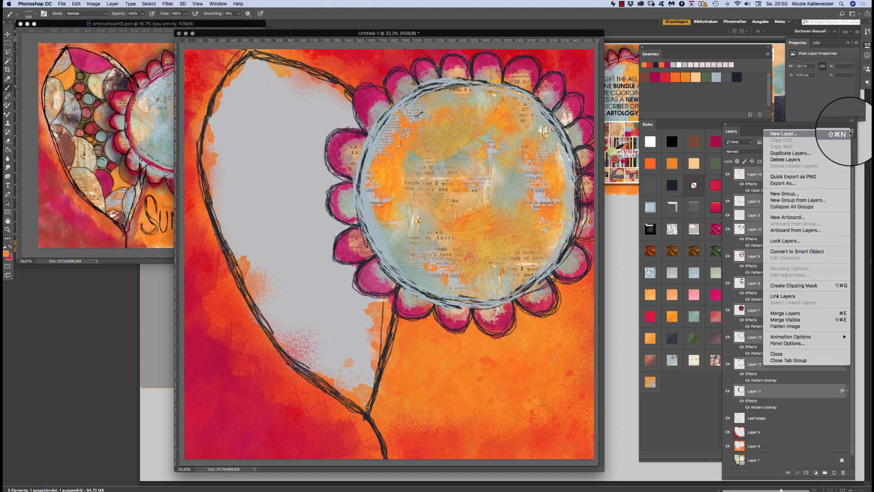
{"action": "left_click", "coordinate": [822, 199]}
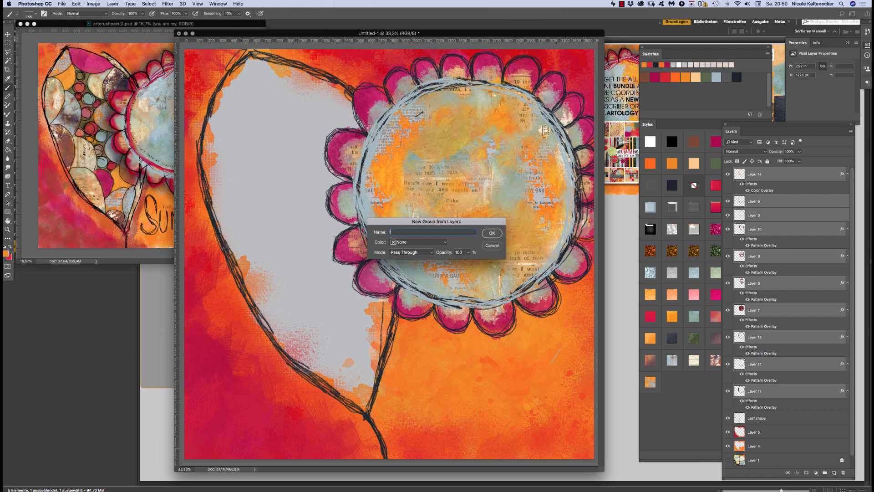
{"action": "key", "text": "Return"}
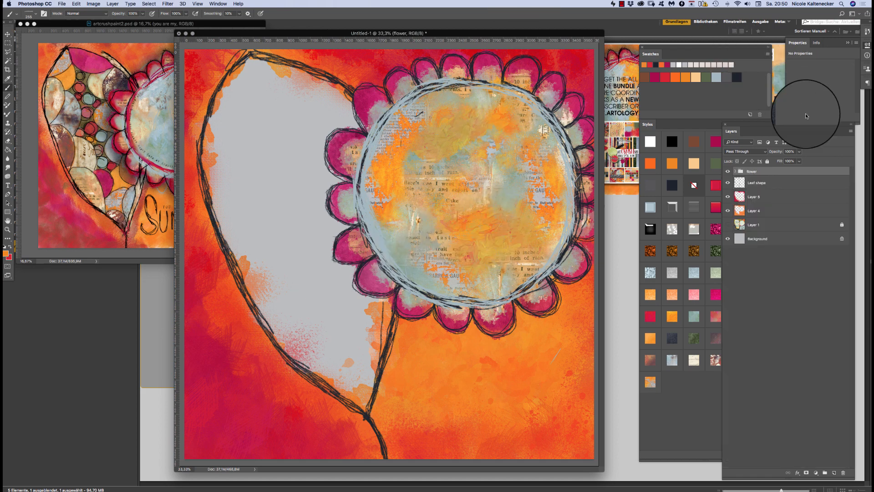
Step: Check the flower group's contents by toggling its visibility, and lock the whole group
{"action": "left_click", "coordinate": [728, 173]}
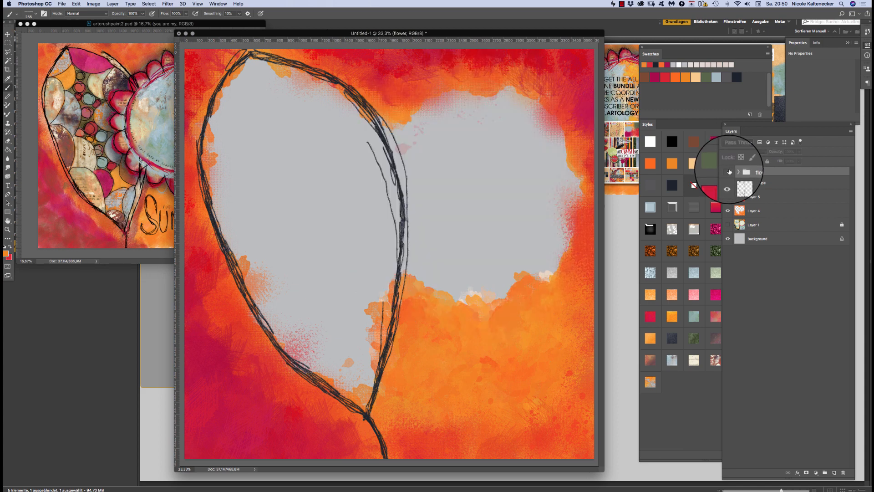
{"action": "left_click", "coordinate": [728, 171]}
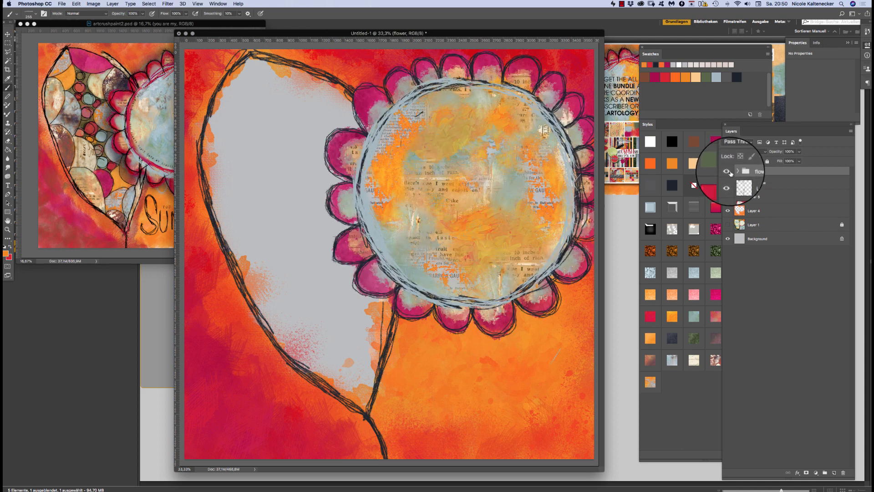
{"action": "left_click", "coordinate": [768, 161]}
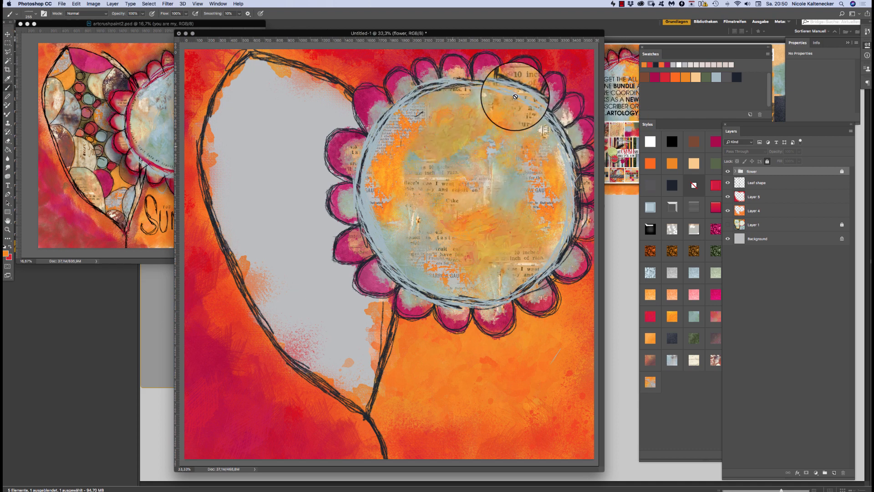
Step: Group Layer 5 and Layer 4 into a new group named "background" and lock the group
{"action": "left_click", "coordinate": [776, 181]}
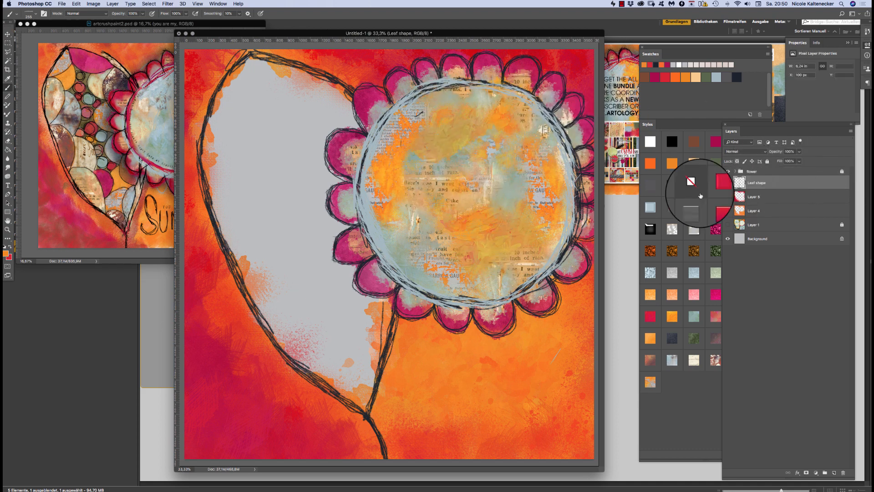
{"action": "left_click", "coordinate": [775, 201]}
{"action": "left_click", "coordinate": [776, 208], "text": "shift"}
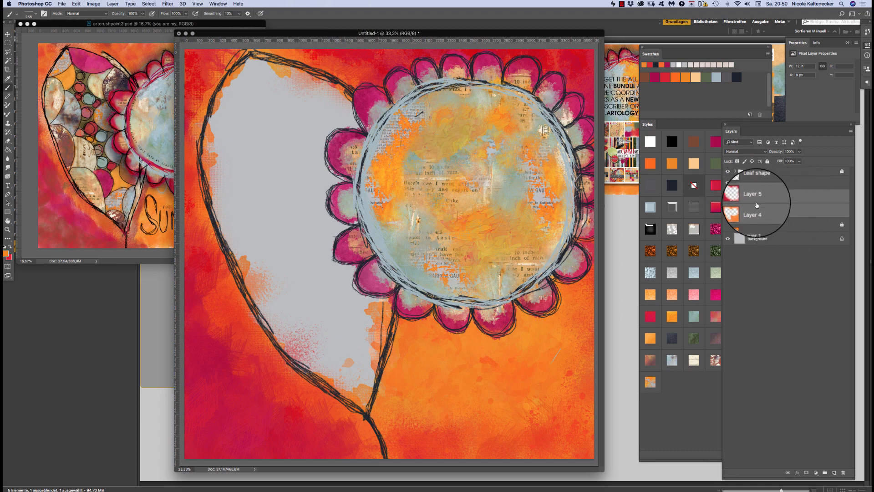
{"action": "right_click", "coordinate": [759, 202]}
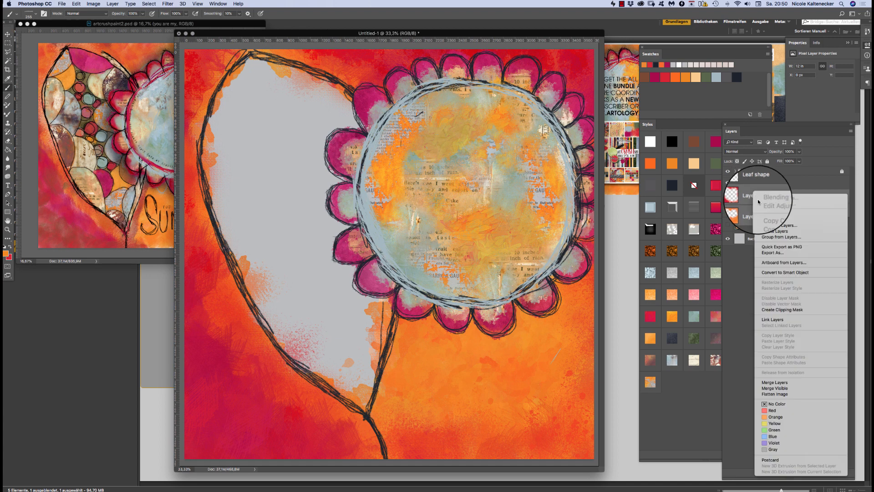
{"action": "left_click", "coordinate": [815, 235]}
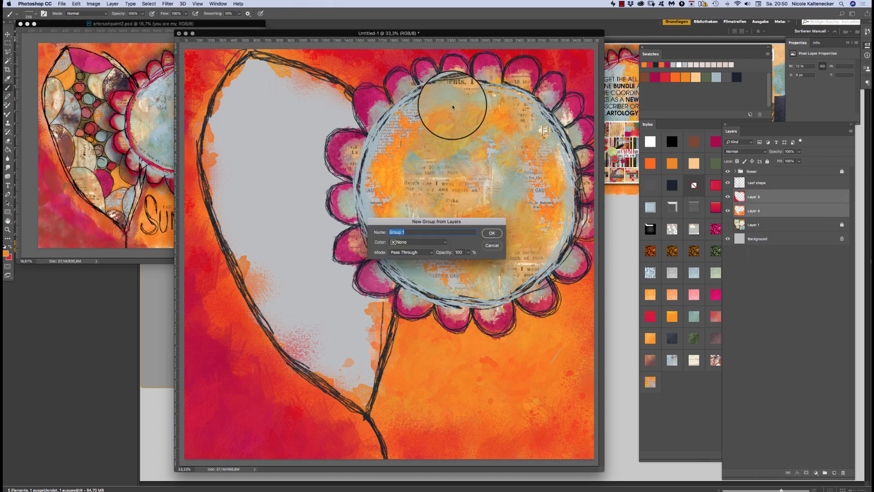
{"action": "type", "text": "backgro"}
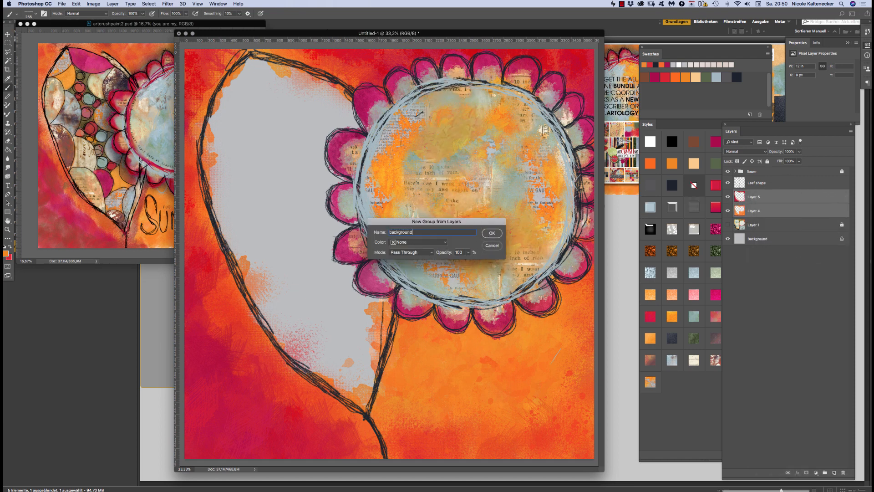
{"action": "type", "text": "und"}
{"action": "key", "text": "Return"}
{"action": "left_click", "coordinate": [768, 162]}
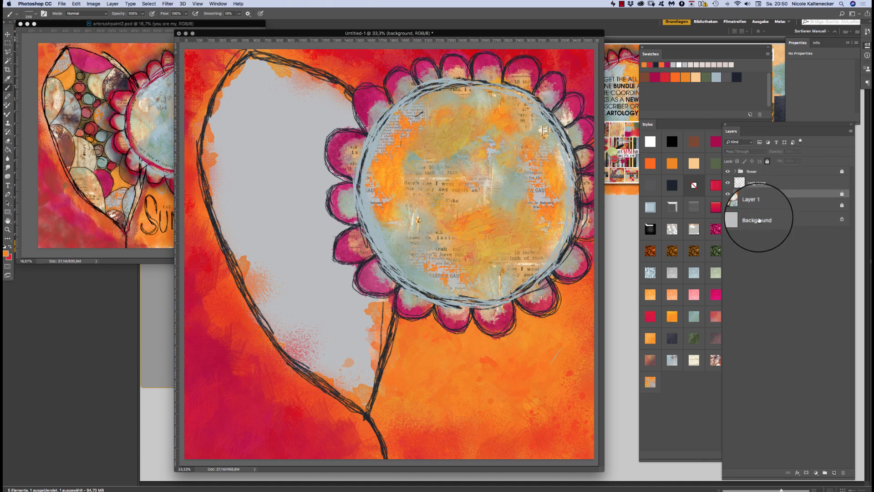
Step: Add a new empty layer with default settings directly above the background group
{"action": "left_click", "coordinate": [768, 185]}
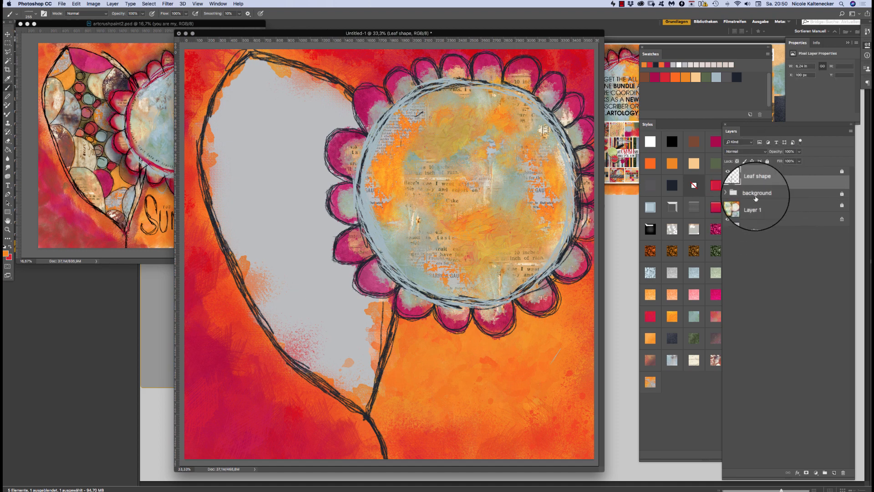
{"action": "left_click", "coordinate": [767, 195]}
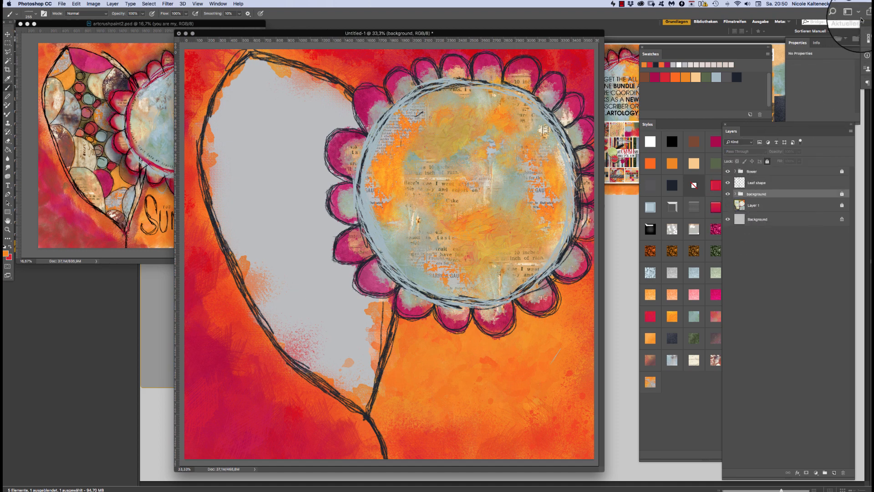
{"action": "key", "text": "super+shift+n"}
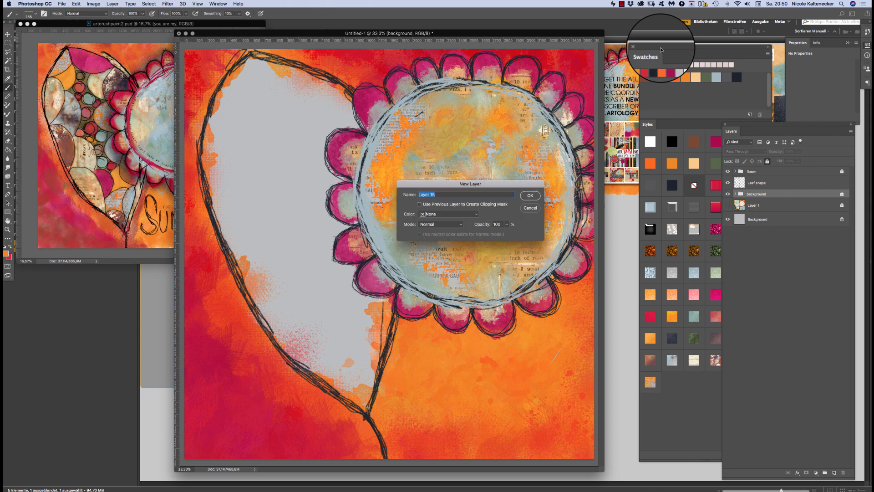
{"action": "key", "text": "Return"}
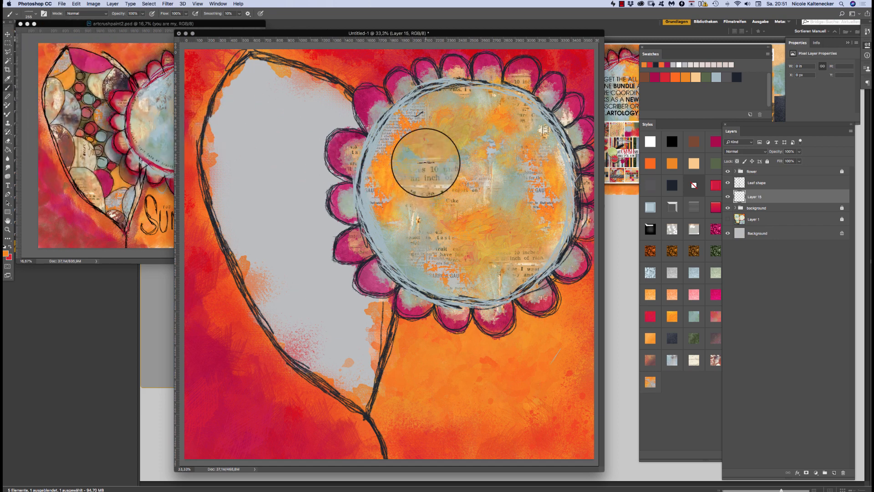
Step: Choose the 30 px nbk-ACB-artisan pen brush and set the foreground to the dark navy swatch
{"action": "right_click", "coordinate": [372, 199]}
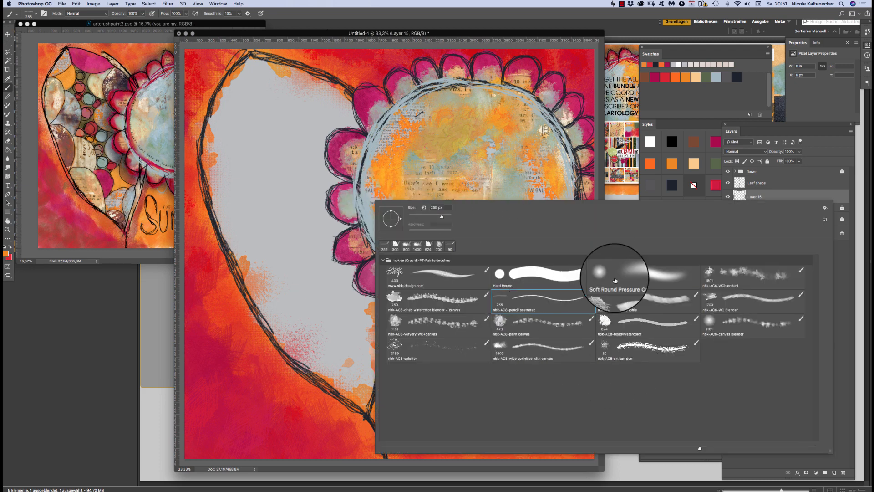
{"action": "left_click", "coordinate": [639, 349]}
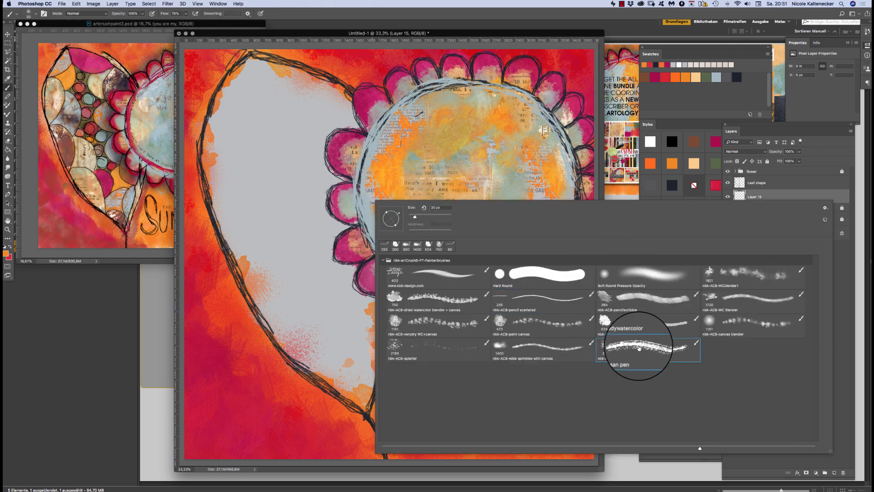
{"action": "key", "text": "Return"}
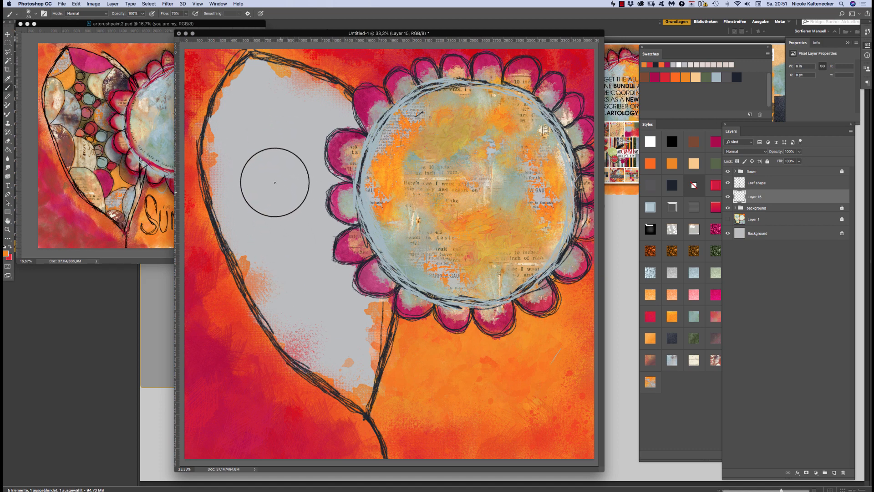
{"action": "left_click_drag", "start_coordinate": [257, 122], "coordinate": [306, 278]}
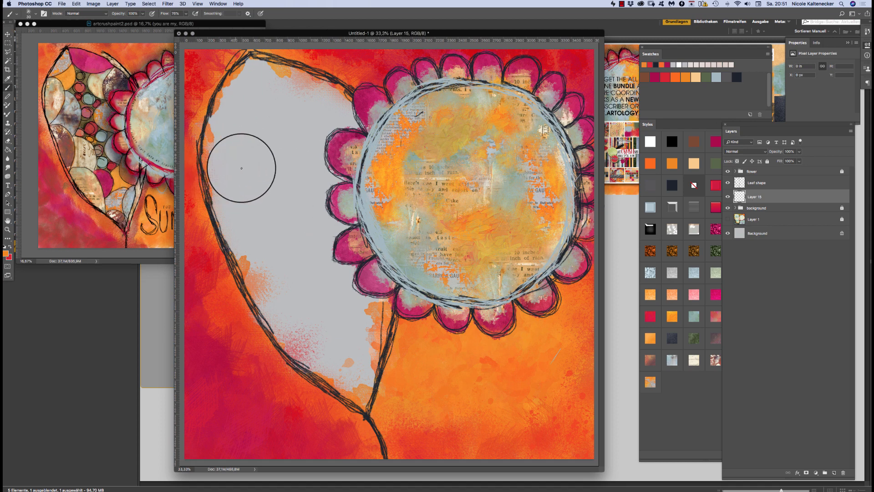
{"action": "left_click", "coordinate": [737, 76]}
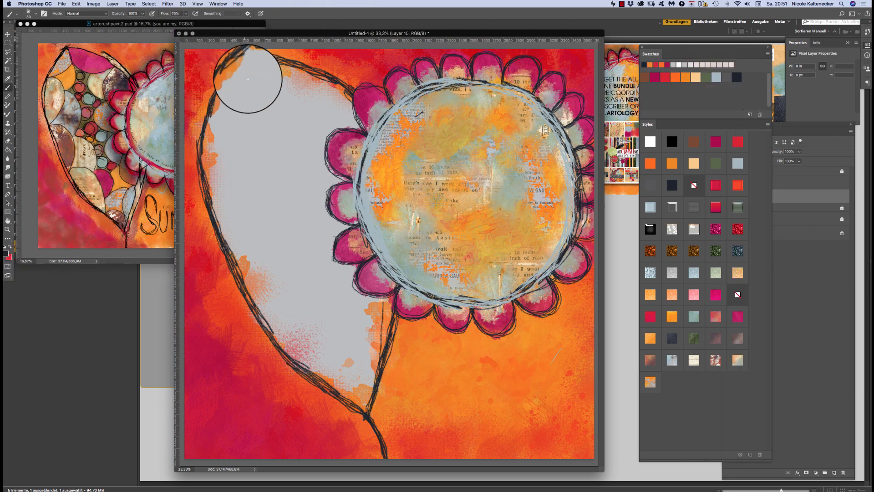
Step: Draw connected scallop arcs along both inner edges of the leaf, adding a second row inside the first
{"action": "mouse_move", "coordinate": [249, 55]}
{"action": "left_mouse_down"}
{"action": "mouse_move", "coordinate": [248, 92]}
{"action": "mouse_move", "coordinate": [211, 106]}
{"action": "mouse_move", "coordinate": [238, 118]}
{"action": "left_mouse_up"}
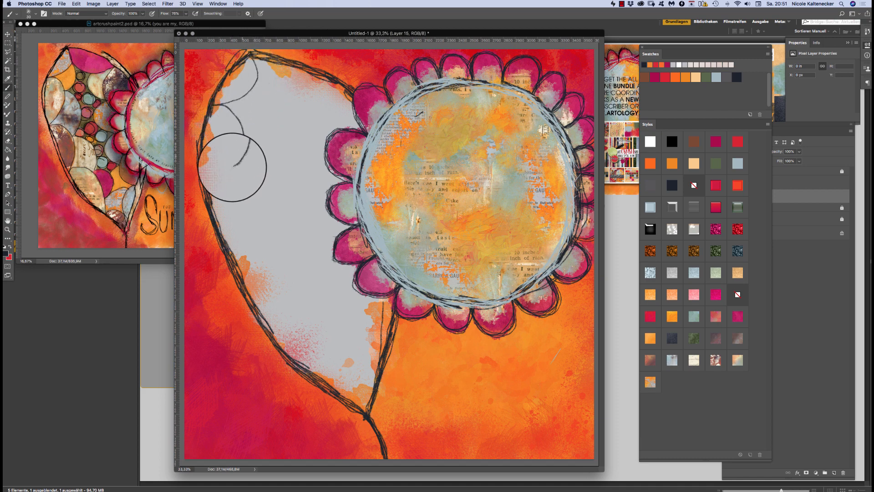
{"action": "mouse_move", "coordinate": [237, 153]}
{"action": "left_mouse_down"}
{"action": "mouse_move", "coordinate": [203, 182]}
{"action": "mouse_move", "coordinate": [237, 184]}
{"action": "left_mouse_up"}
{"action": "mouse_move", "coordinate": [253, 218]}
{"action": "left_mouse_down"}
{"action": "mouse_move", "coordinate": [234, 257]}
{"action": "mouse_move", "coordinate": [252, 249]}
{"action": "mouse_move", "coordinate": [273, 258]}
{"action": "left_mouse_up"}
{"action": "mouse_move", "coordinate": [283, 300]}
{"action": "left_mouse_down"}
{"action": "mouse_move", "coordinate": [265, 326]}
{"action": "mouse_move", "coordinate": [292, 317]}
{"action": "mouse_move", "coordinate": [315, 326]}
{"action": "mouse_move", "coordinate": [328, 348]}
{"action": "mouse_move", "coordinate": [325, 388]}
{"action": "mouse_move", "coordinate": [335, 366]}
{"action": "mouse_move", "coordinate": [348, 366]}
{"action": "mouse_move", "coordinate": [367, 411]}
{"action": "left_mouse_up"}
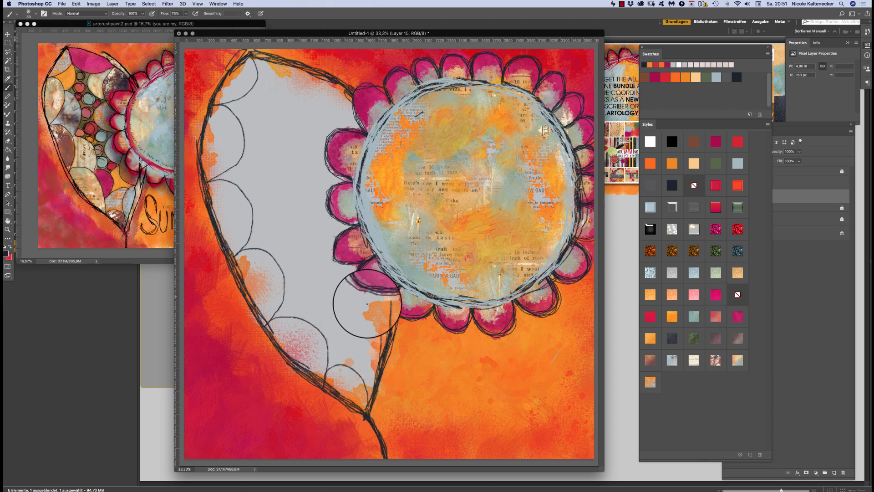
{"action": "mouse_move", "coordinate": [350, 376]}
{"action": "left_mouse_down"}
{"action": "mouse_move", "coordinate": [368, 348]}
{"action": "mouse_move", "coordinate": [389, 352]}
{"action": "mouse_move", "coordinate": [367, 319]}
{"action": "mouse_move", "coordinate": [393, 293]}
{"action": "left_mouse_up"}
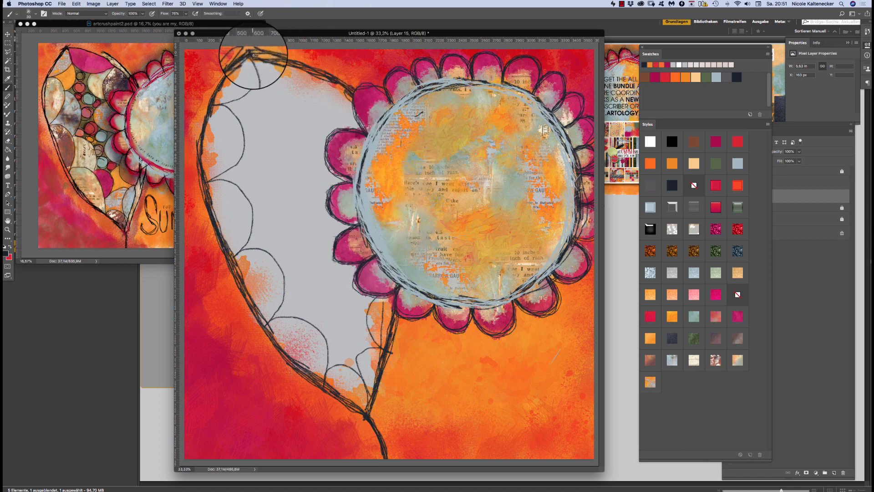
{"action": "mouse_move", "coordinate": [254, 59]}
{"action": "left_mouse_down"}
{"action": "mouse_move", "coordinate": [283, 83]}
{"action": "mouse_move", "coordinate": [308, 71]}
{"action": "mouse_move", "coordinate": [301, 88]}
{"action": "mouse_move", "coordinate": [327, 108]}
{"action": "mouse_move", "coordinate": [357, 104]}
{"action": "mouse_move", "coordinate": [336, 135]}
{"action": "mouse_move", "coordinate": [361, 169]}
{"action": "left_mouse_up"}
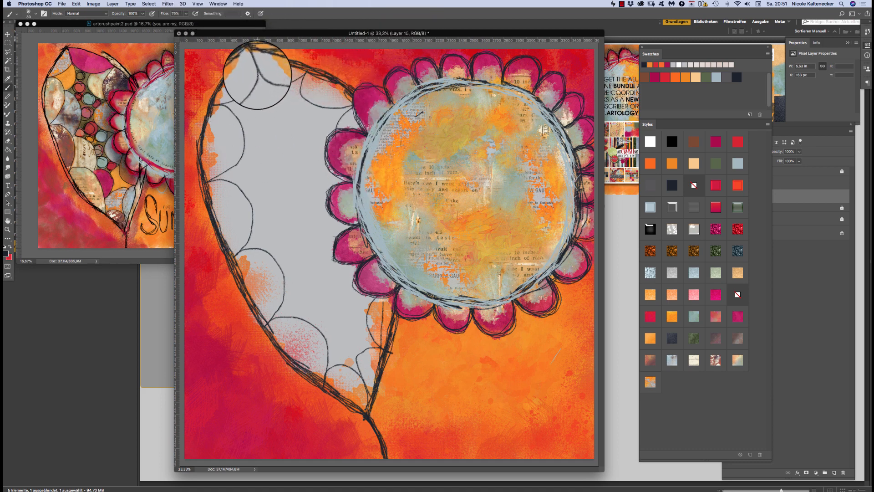
{"action": "mouse_move", "coordinate": [262, 83]}
{"action": "left_mouse_down"}
{"action": "mouse_move", "coordinate": [267, 101]}
{"action": "mouse_move", "coordinate": [255, 122]}
{"action": "left_mouse_up"}
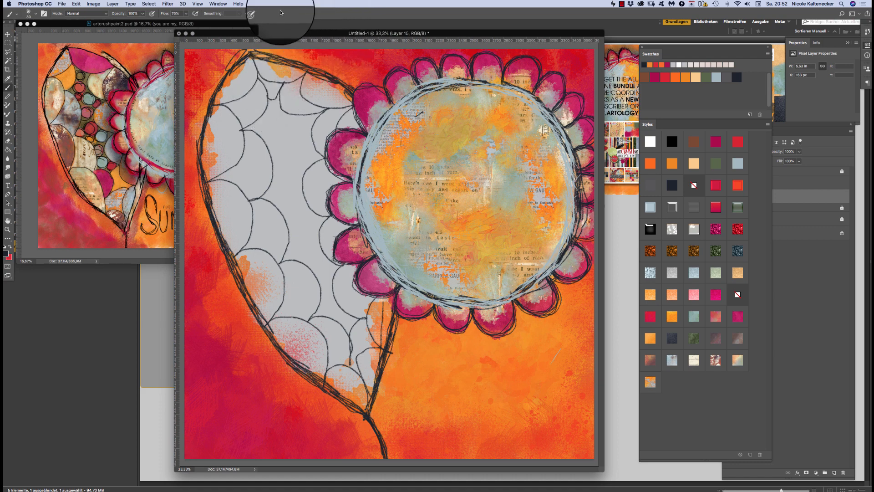
Step: Add another new layer and sketch a chain of small doodled circles down the middle of the leaf
{"action": "key", "text": "super+shift+n"}
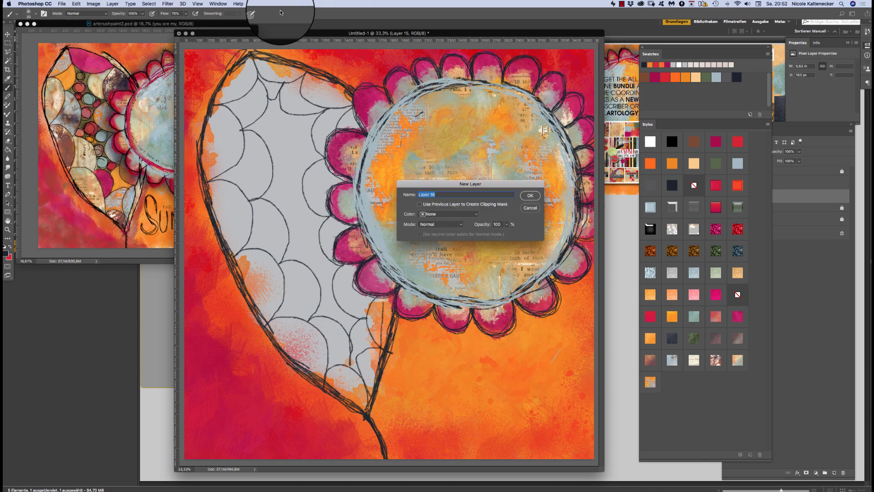
{"action": "key", "text": "Return"}
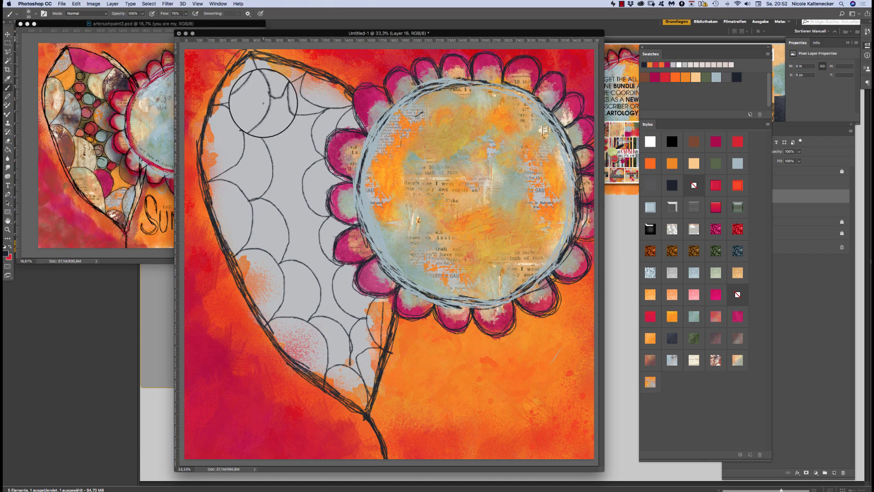
{"action": "mouse_move", "coordinate": [269, 98]}
{"action": "left_mouse_down"}
{"action": "mouse_move", "coordinate": [260, 122]}
{"action": "mouse_move", "coordinate": [299, 122]}
{"action": "mouse_move", "coordinate": [306, 134]}
{"action": "mouse_move", "coordinate": [279, 150]}
{"action": "mouse_move", "coordinate": [296, 150]}
{"action": "mouse_move", "coordinate": [295, 164]}
{"action": "mouse_move", "coordinate": [317, 149]}
{"action": "mouse_move", "coordinate": [277, 187]}
{"action": "mouse_move", "coordinate": [275, 178]}
{"action": "mouse_move", "coordinate": [310, 216]}
{"action": "mouse_move", "coordinate": [267, 195]}
{"action": "left_mouse_up"}
{"action": "mouse_move", "coordinate": [341, 246]}
{"action": "left_mouse_down"}
{"action": "mouse_move", "coordinate": [307, 216]}
{"action": "mouse_move", "coordinate": [296, 246]}
{"action": "mouse_move", "coordinate": [292, 239]}
{"action": "mouse_move", "coordinate": [314, 255]}
{"action": "mouse_move", "coordinate": [310, 266]}
{"action": "mouse_move", "coordinate": [321, 254]}
{"action": "mouse_move", "coordinate": [328, 282]}
{"action": "mouse_move", "coordinate": [319, 268]}
{"action": "mouse_move", "coordinate": [346, 319]}
{"action": "mouse_move", "coordinate": [331, 291]}
{"action": "left_mouse_up"}
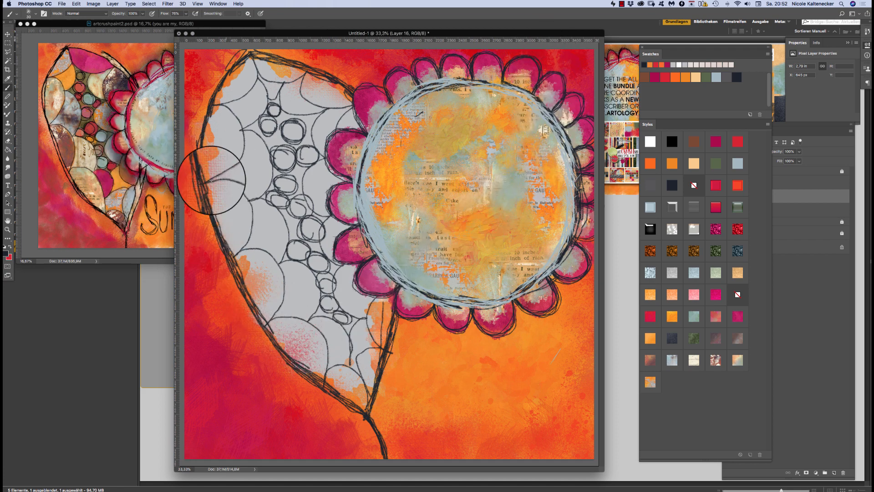
{"action": "left_click", "coordinate": [822, 206]}
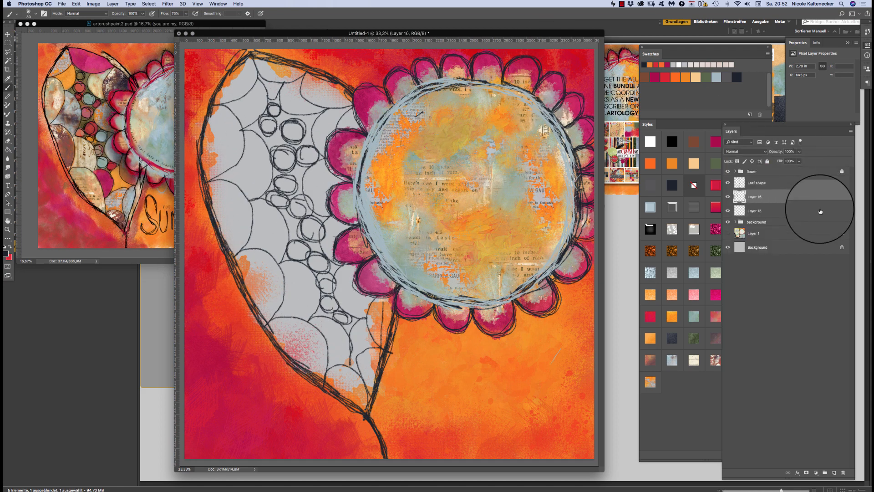
Step: Add a new empty layer with default settings and place it below the scallop doodle layer, directly above the background group
{"action": "left_click", "coordinate": [794, 211]}
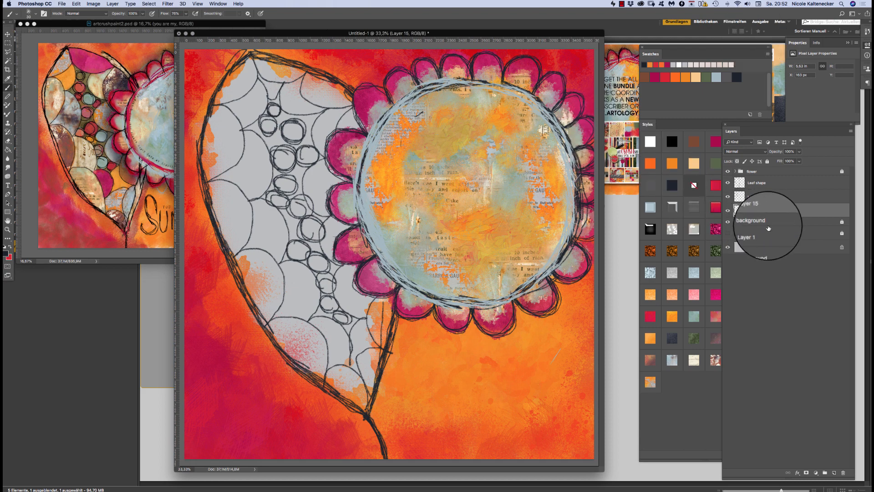
{"action": "key", "text": "super+shift+n"}
{"action": "key", "text": "Return"}
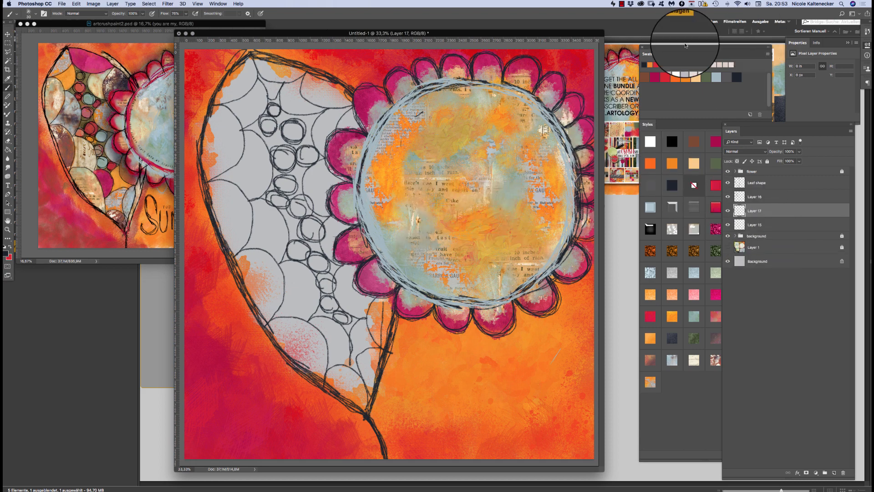
{"action": "left_click_drag", "start_coordinate": [752, 196], "coordinate": [770, 229]}
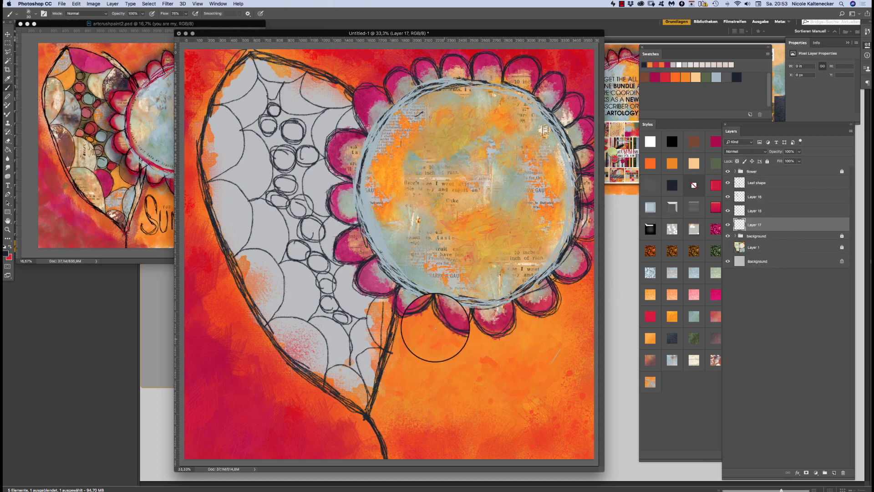
{"action": "right_click", "coordinate": [484, 273]}
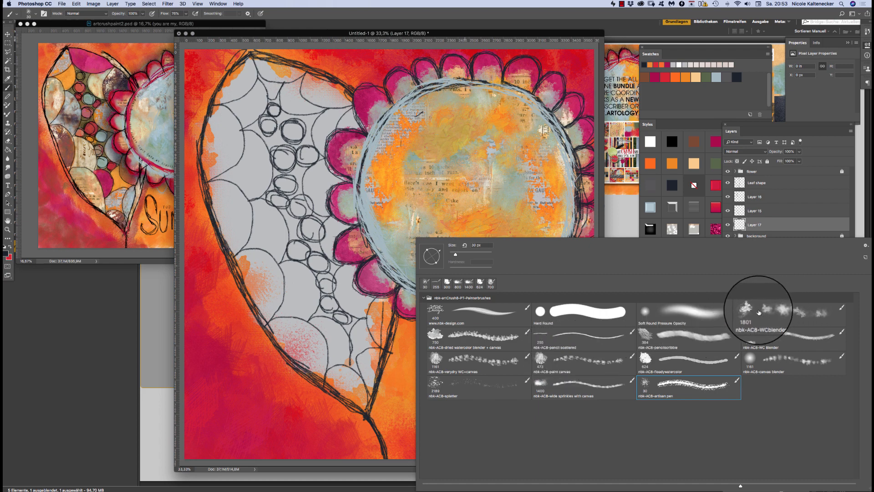
{"action": "left_click", "coordinate": [763, 345]}
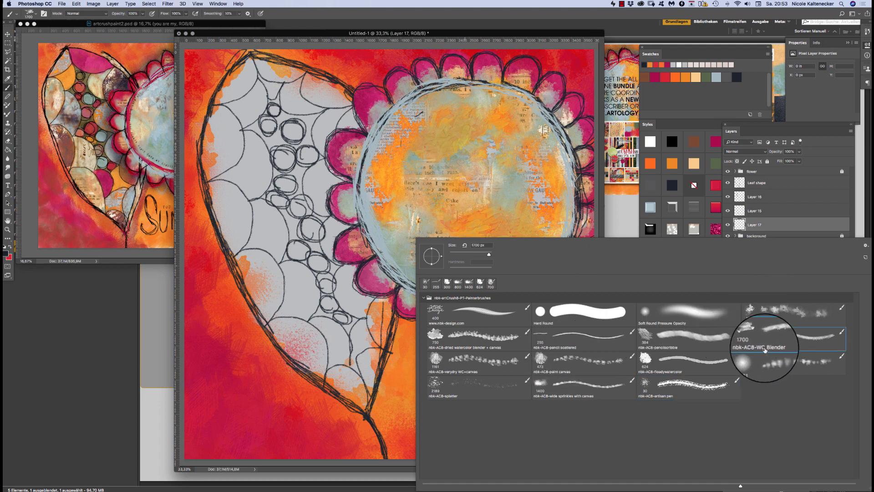
{"action": "double_click", "coordinate": [755, 337]}
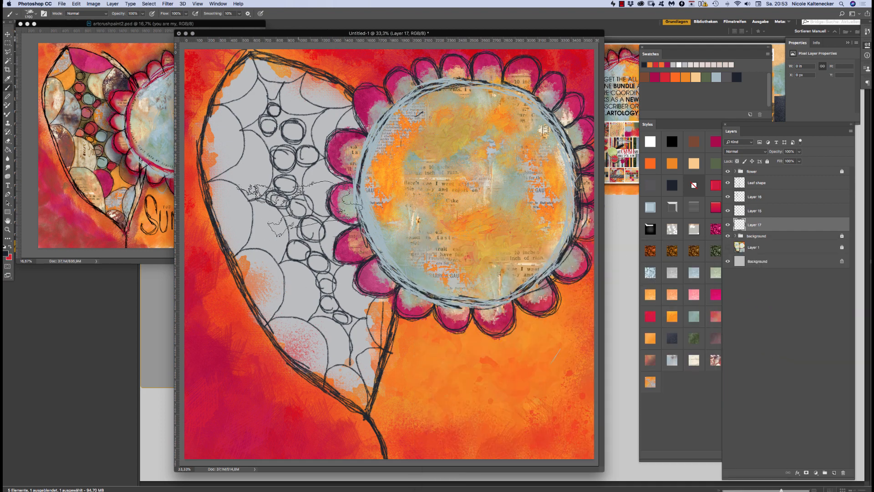
{"action": "key", "text": "bracketleft"}
{"action": "key", "text": "bracketleft"}
{"action": "key", "text": "bracketleft"}
{"action": "key", "text": "bracketleft"}
{"action": "key", "text": "bracketleft"}
{"action": "key", "text": "bracketleft"}
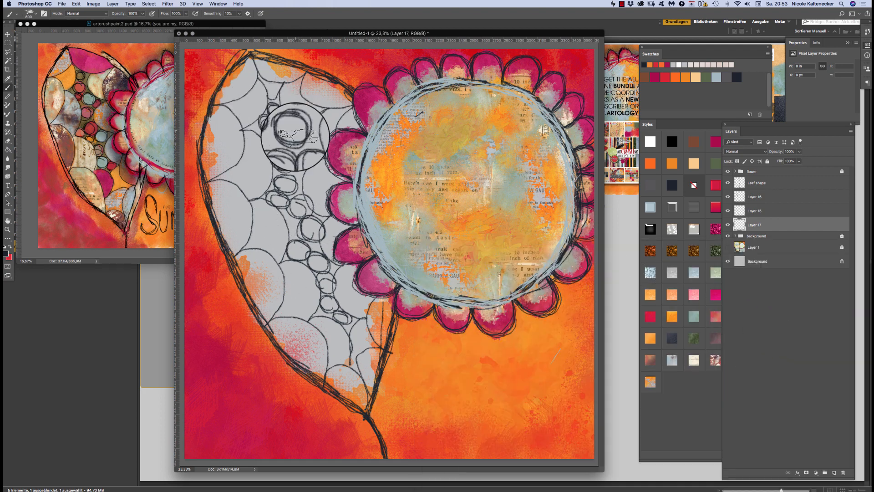
{"action": "mouse_move", "coordinate": [223, 199]}
{"action": "left_mouse_down"}
{"action": "mouse_move", "coordinate": [231, 232]}
{"action": "mouse_move", "coordinate": [236, 220]}
{"action": "mouse_move", "coordinate": [240, 231]}
{"action": "mouse_move", "coordinate": [235, 240]}
{"action": "mouse_move", "coordinate": [226, 187]}
{"action": "left_mouse_up"}
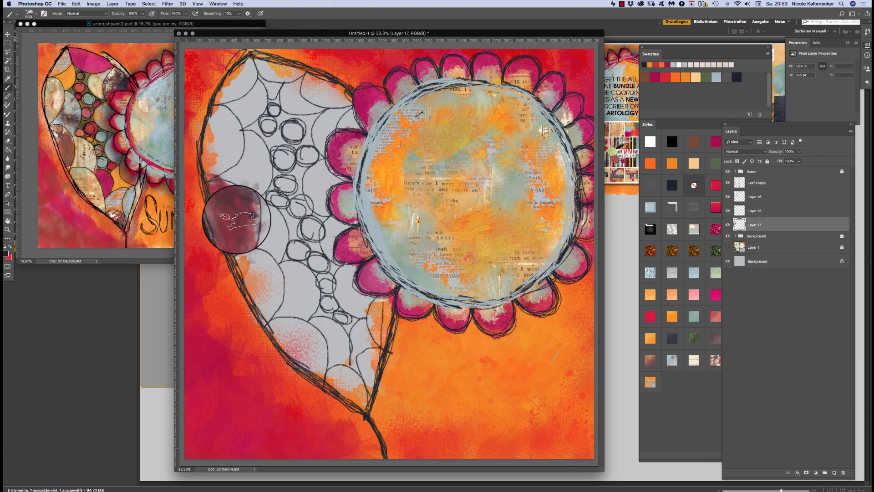
{"action": "key", "text": "super+z"}
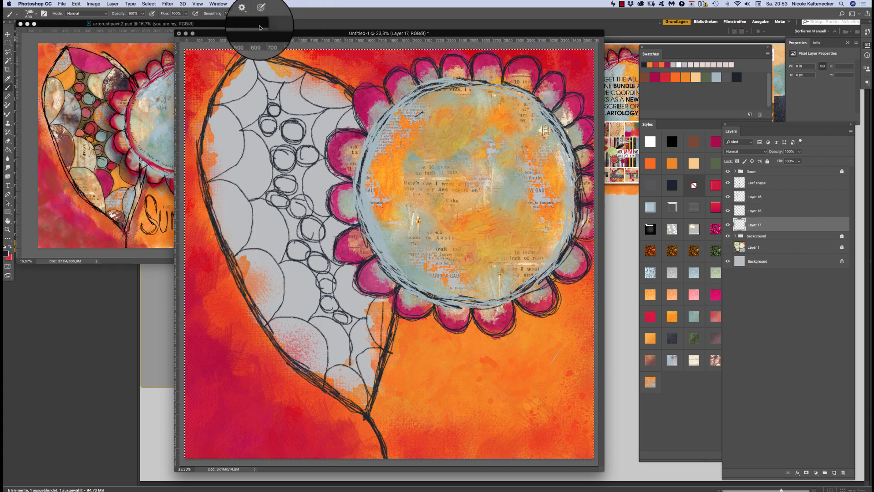
Step: Choose the nbk-ACB-floadywatercolor brush, reduce its size and fill the large scallop midway along the leaf's left edge
{"action": "right_click", "coordinate": [428, 216]}
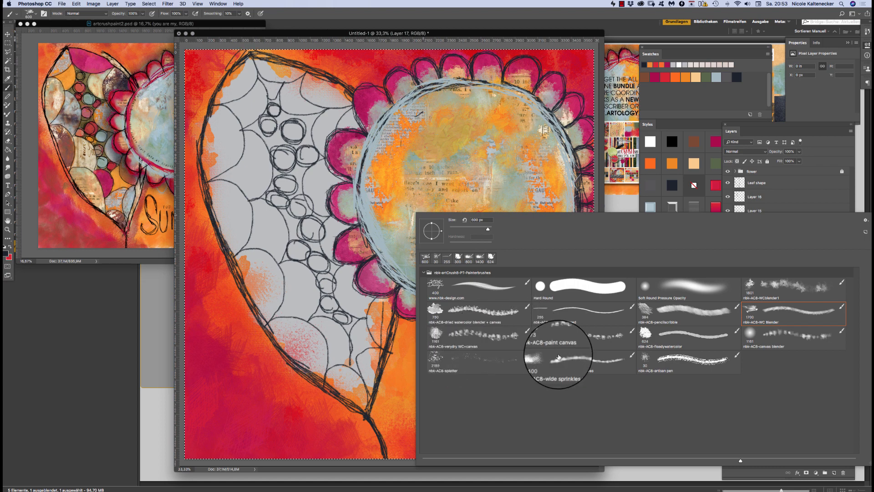
{"action": "double_click", "coordinate": [643, 337]}
{"action": "key", "text": "bracketleft"}
{"action": "key", "text": "bracketleft"}
{"action": "key", "text": "bracketleft"}
{"action": "key", "text": "bracketleft"}
{"action": "key", "text": "bracketleft"}
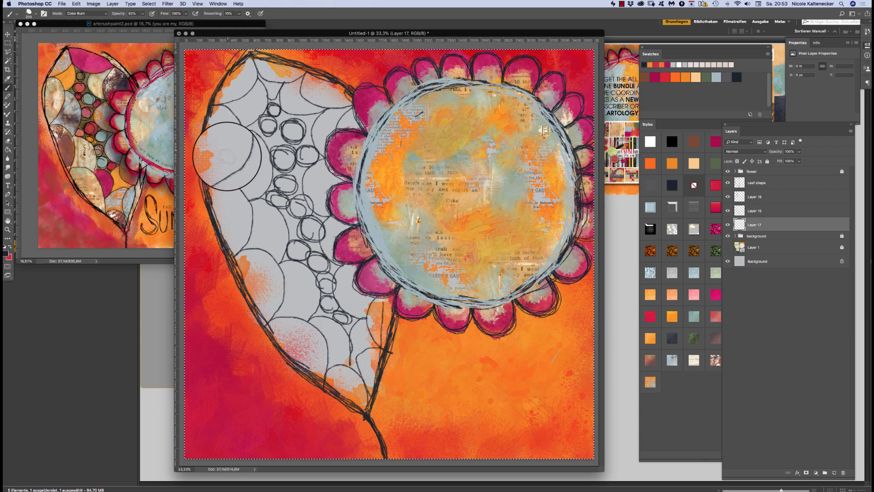
{"action": "left_click_drag", "start_coordinate": [219, 206], "coordinate": [223, 207]}
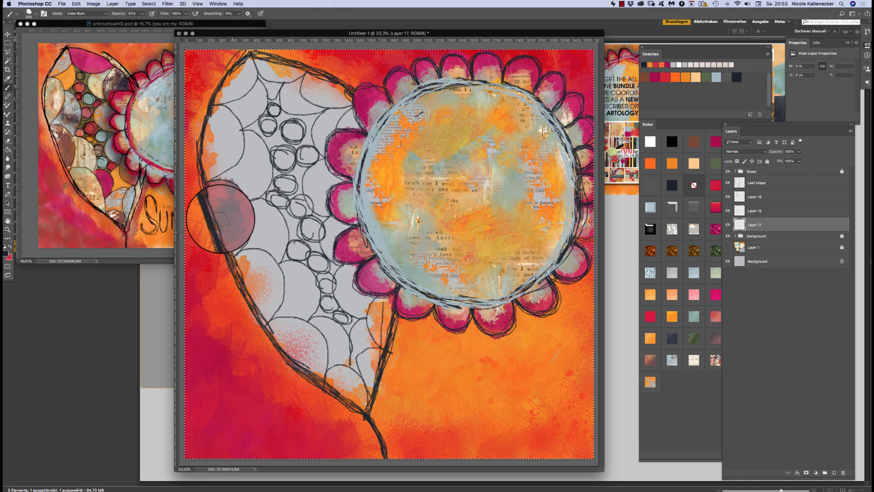
{"action": "mouse_move", "coordinate": [227, 207]}
{"action": "left_mouse_down"}
{"action": "mouse_move", "coordinate": [210, 205]}
{"action": "mouse_move", "coordinate": [230, 214]}
{"action": "mouse_move", "coordinate": [221, 191]}
{"action": "mouse_move", "coordinate": [235, 232]}
{"action": "mouse_move", "coordinate": [245, 213]}
{"action": "mouse_move", "coordinate": [238, 235]}
{"action": "mouse_move", "coordinate": [215, 191]}
{"action": "mouse_move", "coordinate": [229, 235]}
{"action": "left_mouse_up"}
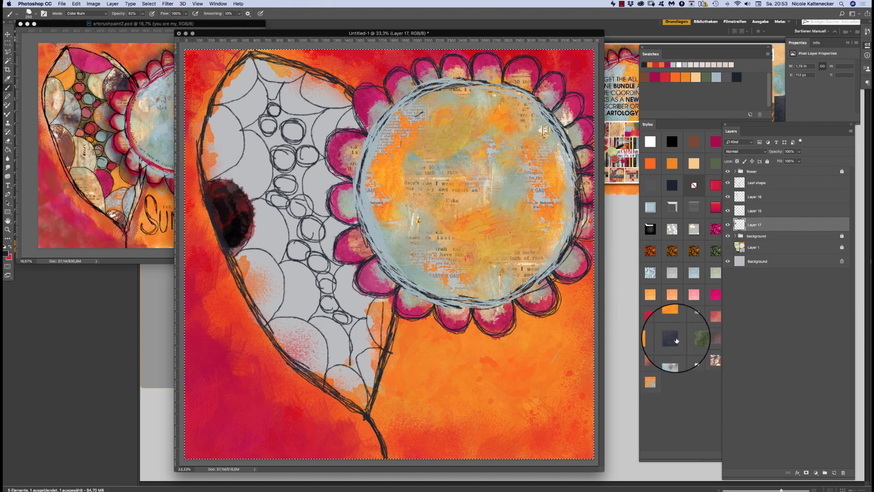
Step: Apply the brown painted-texture style to the layer, and fill the scallops at the leaf's upper tip and beside the flower's lower-left petals
{"action": "left_click", "coordinate": [652, 359]}
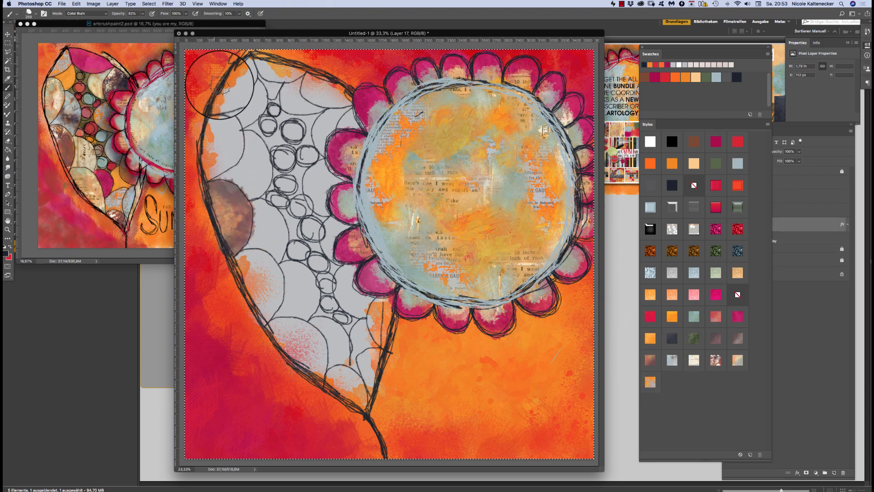
{"action": "left_click_drag", "start_coordinate": [273, 72], "coordinate": [270, 65]}
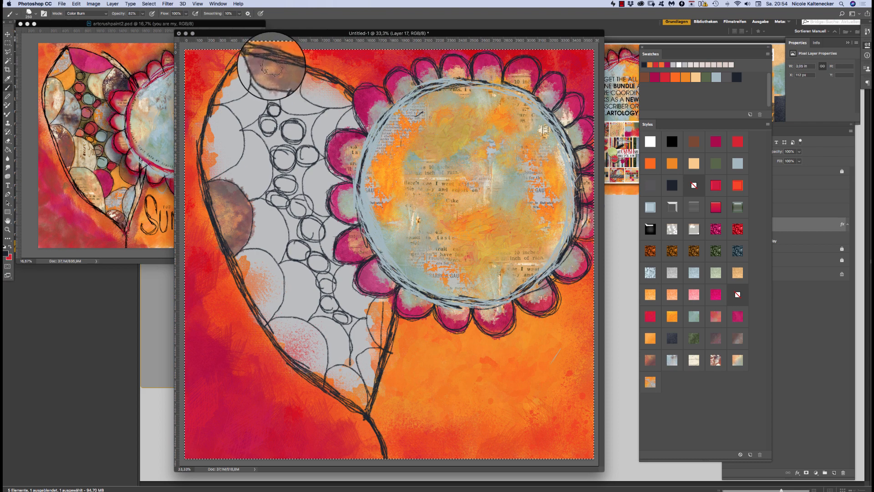
{"action": "left_click_drag", "start_coordinate": [278, 72], "coordinate": [294, 70]}
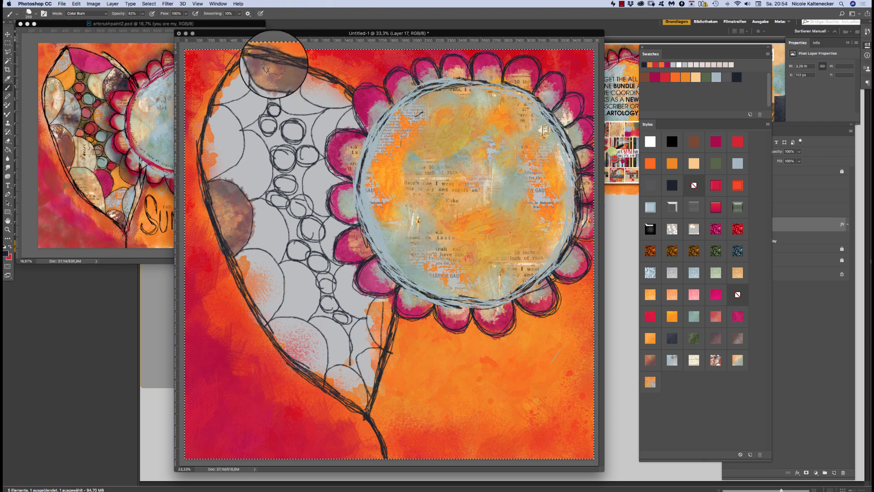
{"action": "mouse_move", "coordinate": [358, 256]}
{"action": "left_mouse_down"}
{"action": "mouse_move", "coordinate": [345, 294]}
{"action": "mouse_move", "coordinate": [364, 304]}
{"action": "mouse_move", "coordinate": [344, 292]}
{"action": "mouse_move", "coordinate": [344, 273]}
{"action": "mouse_move", "coordinate": [352, 305]}
{"action": "mouse_move", "coordinate": [336, 275]}
{"action": "left_mouse_up"}
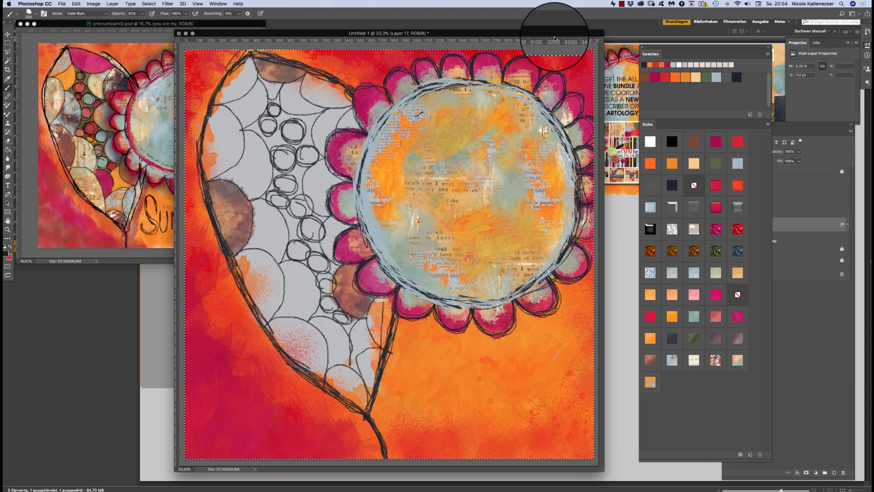
Step: Add a new layer, fill the scallop below the brown one on the leaf's left edge and apply the light orange texture style
{"action": "key", "text": "ctrl+shift+n"}
{"action": "key", "text": "Return"}
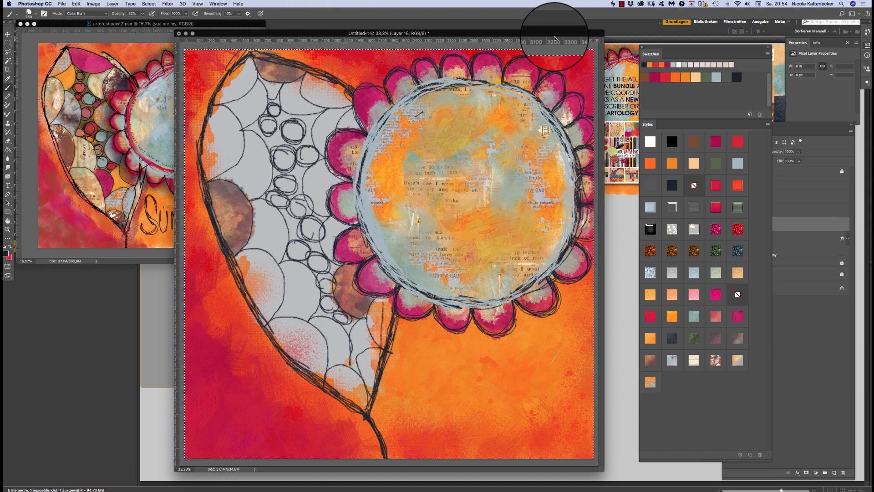
{"action": "mouse_move", "coordinate": [255, 278]}
{"action": "left_mouse_down"}
{"action": "mouse_move", "coordinate": [242, 262]}
{"action": "mouse_move", "coordinate": [257, 286]}
{"action": "mouse_move", "coordinate": [245, 265]}
{"action": "mouse_move", "coordinate": [257, 258]}
{"action": "mouse_move", "coordinate": [264, 268]}
{"action": "mouse_move", "coordinate": [269, 302]}
{"action": "mouse_move", "coordinate": [257, 288]}
{"action": "mouse_move", "coordinate": [255, 296]}
{"action": "mouse_move", "coordinate": [263, 293]}
{"action": "mouse_move", "coordinate": [260, 261]}
{"action": "mouse_move", "coordinate": [275, 286]}
{"action": "mouse_move", "coordinate": [250, 275]}
{"action": "left_mouse_up"}
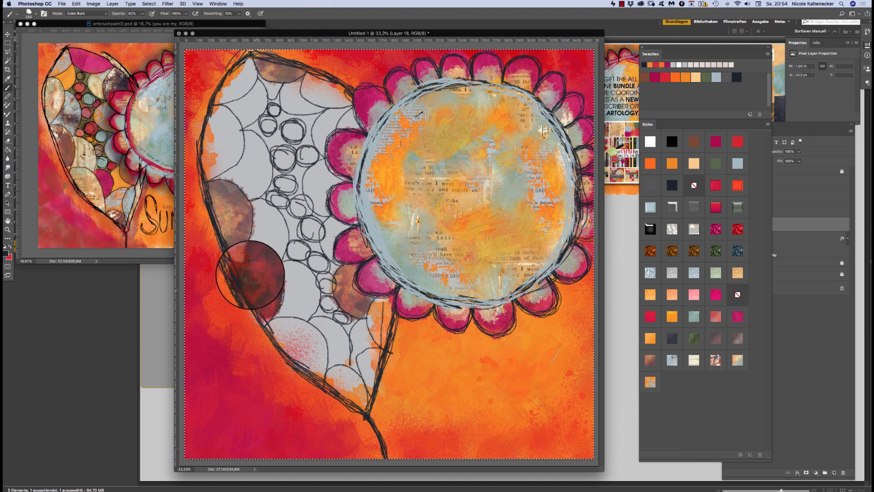
{"action": "left_click", "coordinate": [651, 337]}
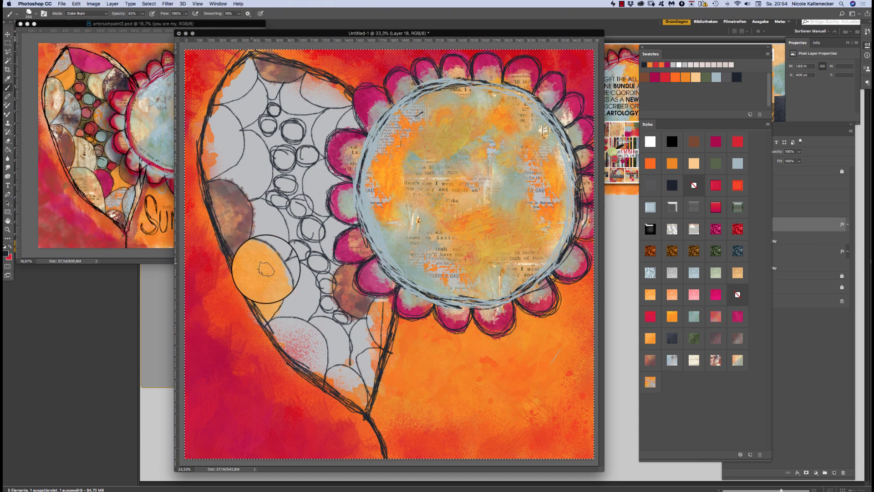
{"action": "mouse_move", "coordinate": [272, 268]}
{"action": "left_mouse_down"}
{"action": "mouse_move", "coordinate": [271, 299]}
{"action": "mouse_move", "coordinate": [260, 291]}
{"action": "left_mouse_up"}
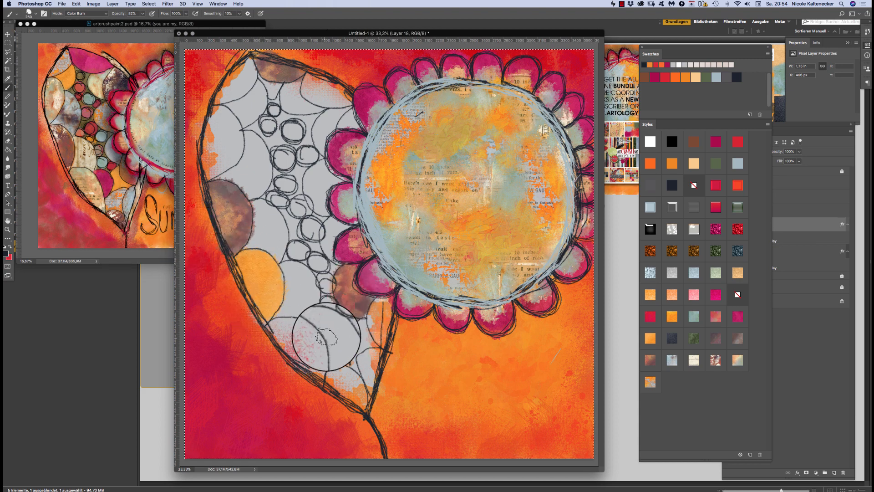
Step: Fill three more scallops in light orange: the lower inner one, the upper-right one beside the petals and the upper-left one
{"action": "mouse_move", "coordinate": [327, 336]}
{"action": "left_mouse_down"}
{"action": "mouse_move", "coordinate": [336, 333]}
{"action": "mouse_move", "coordinate": [322, 324]}
{"action": "mouse_move", "coordinate": [336, 348]}
{"action": "mouse_move", "coordinate": [318, 320]}
{"action": "mouse_move", "coordinate": [345, 357]}
{"action": "mouse_move", "coordinate": [335, 362]}
{"action": "mouse_move", "coordinate": [335, 328]}
{"action": "mouse_move", "coordinate": [324, 320]}
{"action": "left_mouse_up"}
{"action": "mouse_move", "coordinate": [309, 130]}
{"action": "left_mouse_down"}
{"action": "mouse_move", "coordinate": [324, 119]}
{"action": "mouse_move", "coordinate": [324, 144]}
{"action": "mouse_move", "coordinate": [318, 125]}
{"action": "mouse_move", "coordinate": [331, 113]}
{"action": "mouse_move", "coordinate": [327, 135]}
{"action": "mouse_move", "coordinate": [341, 112]}
{"action": "mouse_move", "coordinate": [317, 134]}
{"action": "mouse_move", "coordinate": [324, 148]}
{"action": "mouse_move", "coordinate": [331, 121]}
{"action": "mouse_move", "coordinate": [350, 108]}
{"action": "mouse_move", "coordinate": [331, 127]}
{"action": "mouse_move", "coordinate": [333, 115]}
{"action": "mouse_move", "coordinate": [326, 115]}
{"action": "mouse_move", "coordinate": [327, 153]}
{"action": "left_mouse_up"}
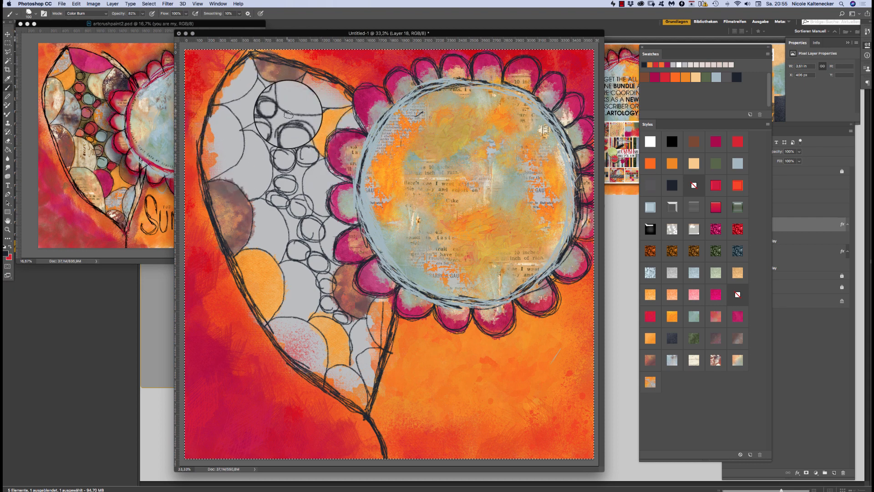
{"action": "mouse_move", "coordinate": [236, 109]}
{"action": "left_mouse_down"}
{"action": "mouse_move", "coordinate": [243, 119]}
{"action": "mouse_move", "coordinate": [260, 88]}
{"action": "left_mouse_up"}
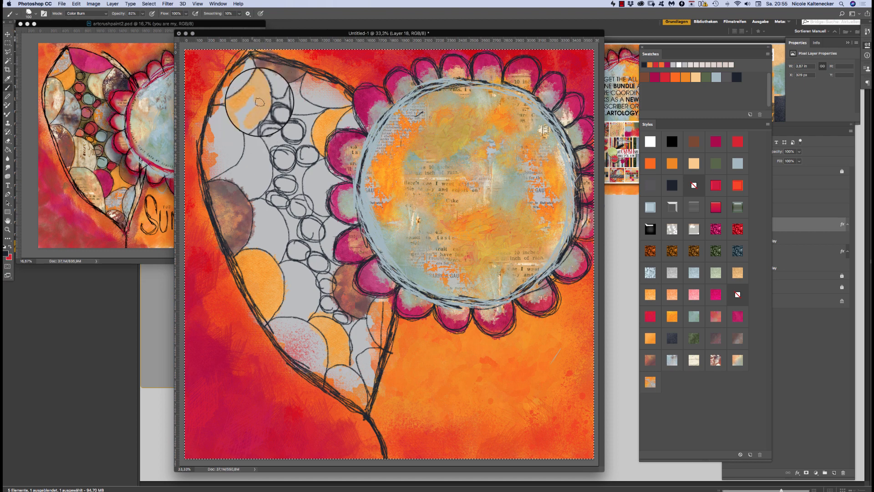
{"action": "left_click_drag", "start_coordinate": [247, 122], "coordinate": [244, 115]}
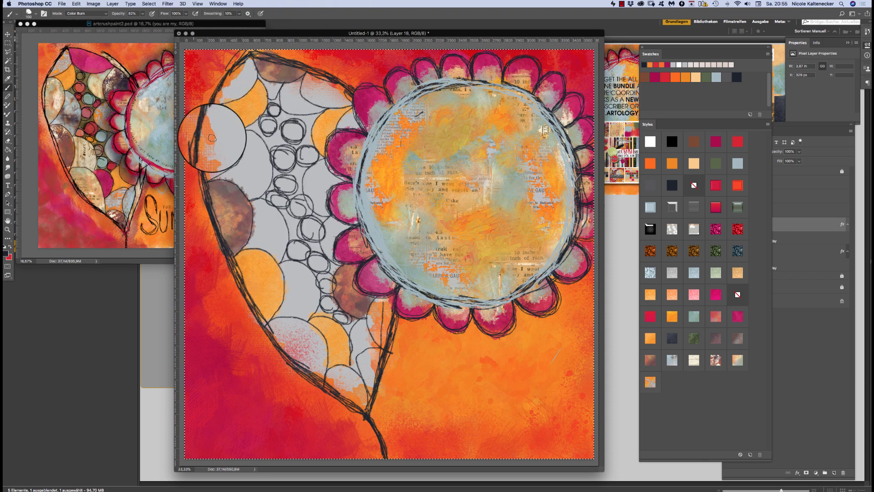
Step: Add a new layer, fill the large scallop at the leaf's lower left and give the layer the dark rust-speckled texture style
{"action": "key", "text": "super+shift+n"}
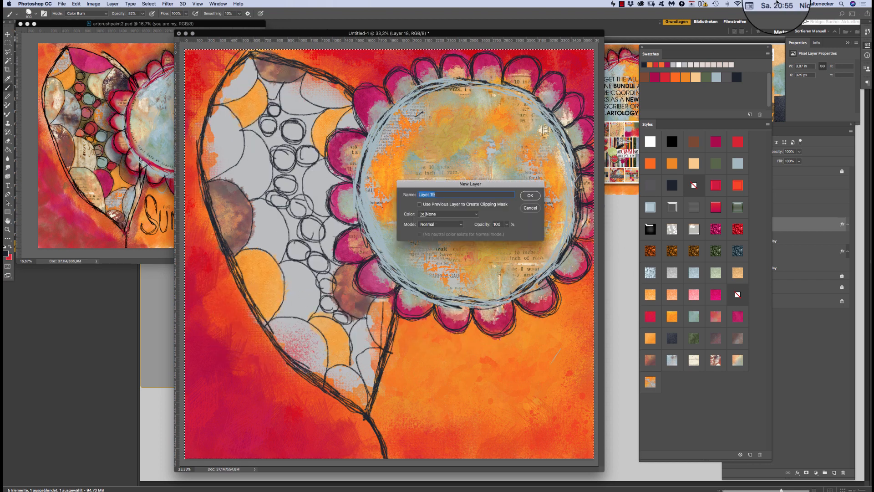
{"action": "key", "text": "Return"}
{"action": "left_click", "coordinate": [658, 238]}
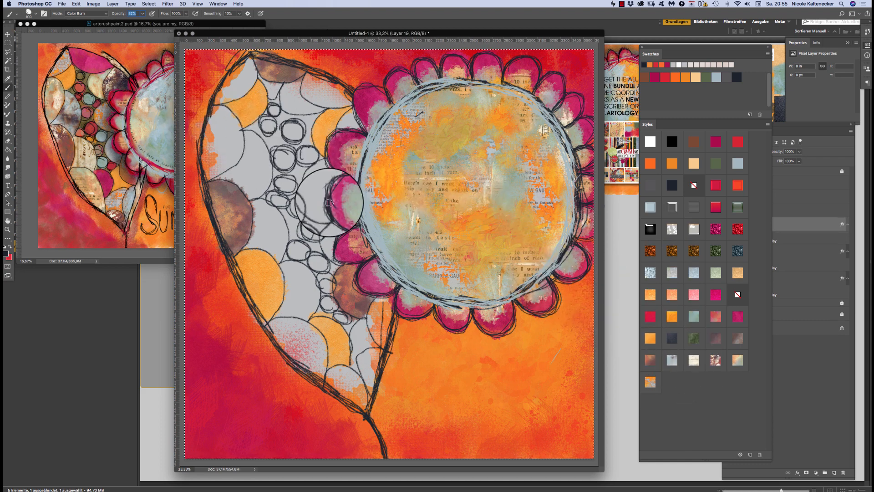
{"action": "mouse_move", "coordinate": [294, 347]}
{"action": "left_mouse_down"}
{"action": "mouse_move", "coordinate": [273, 326]}
{"action": "mouse_move", "coordinate": [274, 335]}
{"action": "mouse_move", "coordinate": [292, 351]}
{"action": "mouse_move", "coordinate": [275, 324]}
{"action": "left_mouse_up"}
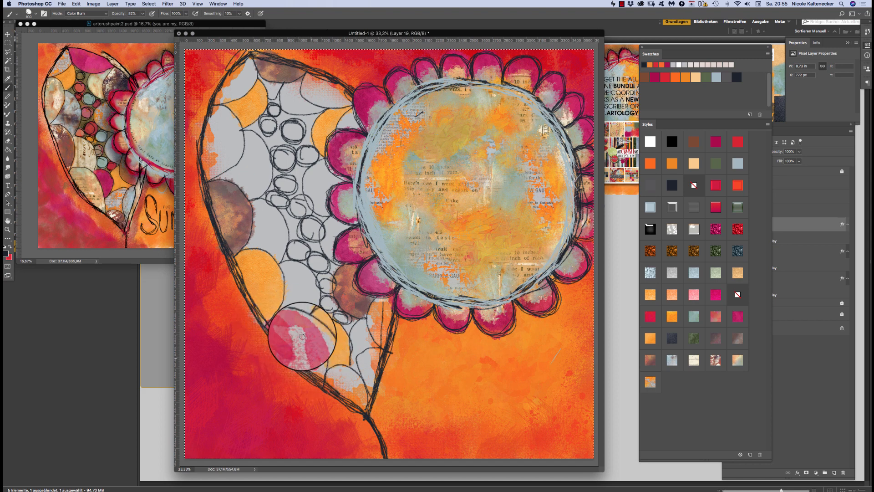
{"action": "left_click", "coordinate": [715, 360]}
Step: Undo the speckled fill near the leaf's lower tip, and fill the scallops beside the flower's left petals and at the leaf's upper left
{"action": "mouse_move", "coordinate": [323, 357]}
{"action": "left_mouse_down"}
{"action": "mouse_move", "coordinate": [294, 353]}
{"action": "mouse_move", "coordinate": [299, 359]}
{"action": "mouse_move", "coordinate": [318, 365]}
{"action": "mouse_move", "coordinate": [306, 357]}
{"action": "mouse_move", "coordinate": [318, 344]}
{"action": "mouse_move", "coordinate": [286, 319]}
{"action": "mouse_move", "coordinate": [285, 335]}
{"action": "mouse_move", "coordinate": [312, 359]}
{"action": "mouse_move", "coordinate": [324, 362]}
{"action": "mouse_move", "coordinate": [323, 341]}
{"action": "mouse_move", "coordinate": [296, 314]}
{"action": "mouse_move", "coordinate": [290, 349]}
{"action": "mouse_move", "coordinate": [317, 372]}
{"action": "mouse_move", "coordinate": [323, 342]}
{"action": "mouse_move", "coordinate": [368, 361]}
{"action": "mouse_move", "coordinate": [364, 354]}
{"action": "left_mouse_up"}
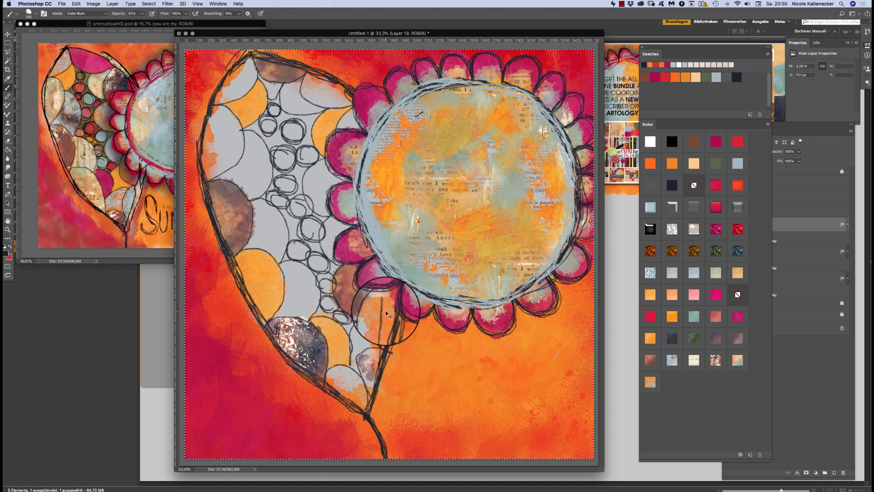
{"action": "key", "text": "super+z"}
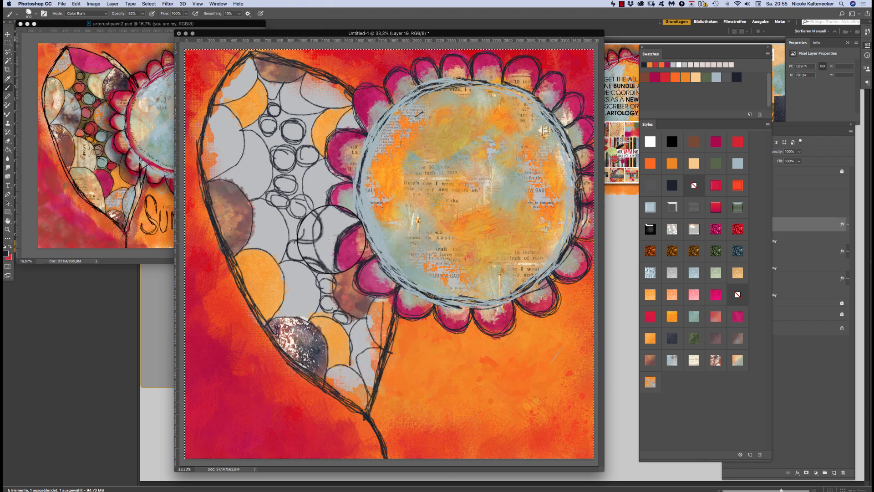
{"action": "left_click_drag", "start_coordinate": [314, 187], "coordinate": [311, 177]}
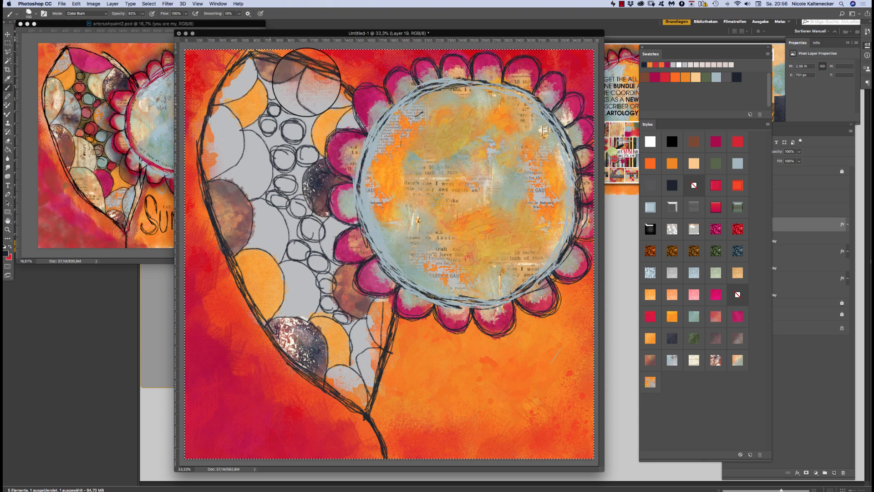
{"action": "mouse_move", "coordinate": [200, 98]}
{"action": "left_mouse_down"}
{"action": "mouse_move", "coordinate": [271, 96]}
{"action": "mouse_move", "coordinate": [269, 88]}
{"action": "mouse_move", "coordinate": [233, 90]}
{"action": "left_mouse_up"}
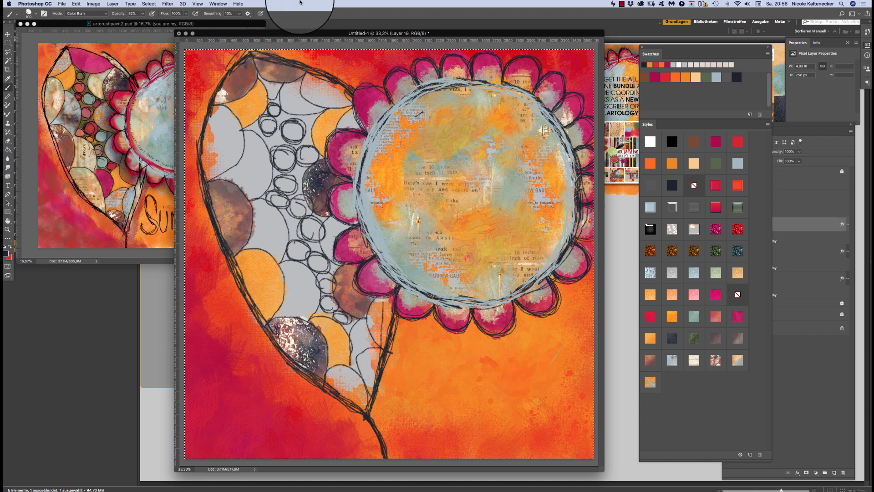
Step: Add a new layer, fill the scallop at the leaf's upper right and give the layer the cream handwritten-script texture style
{"action": "key", "text": "shift+super+n"}
{"action": "key", "text": "Return"}
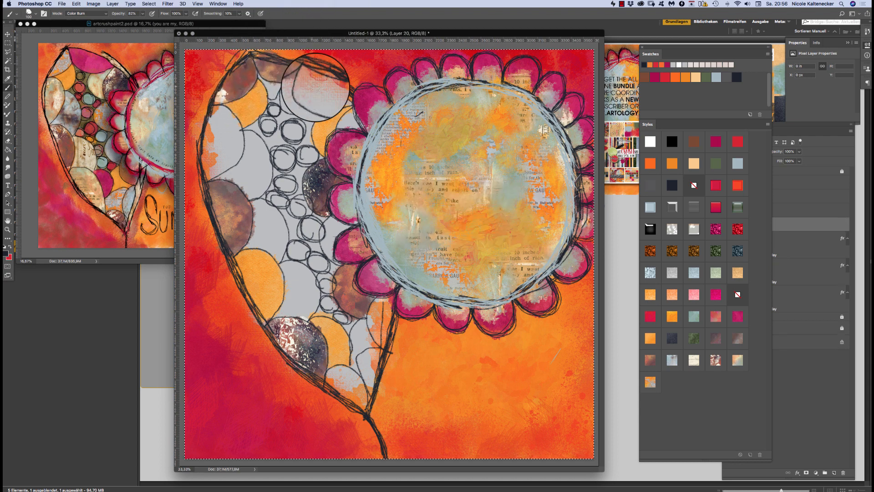
{"action": "left_click_drag", "start_coordinate": [321, 77], "coordinate": [332, 93]}
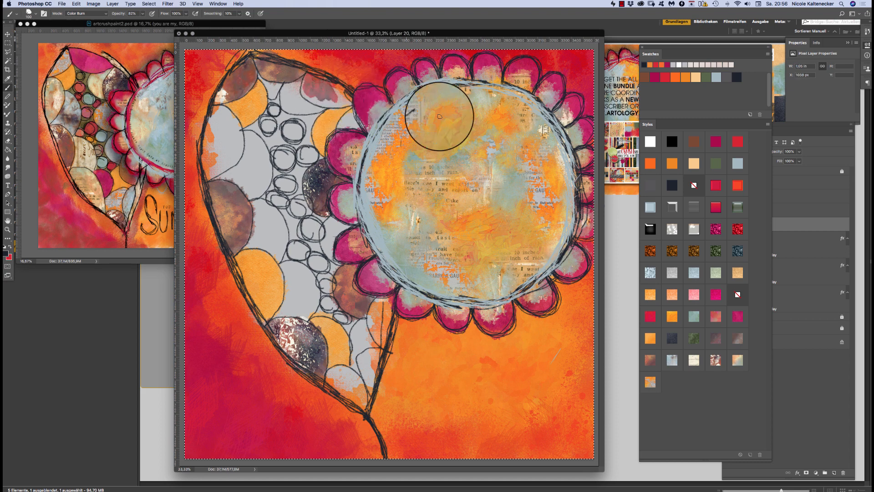
{"action": "left_click", "coordinate": [693, 360]}
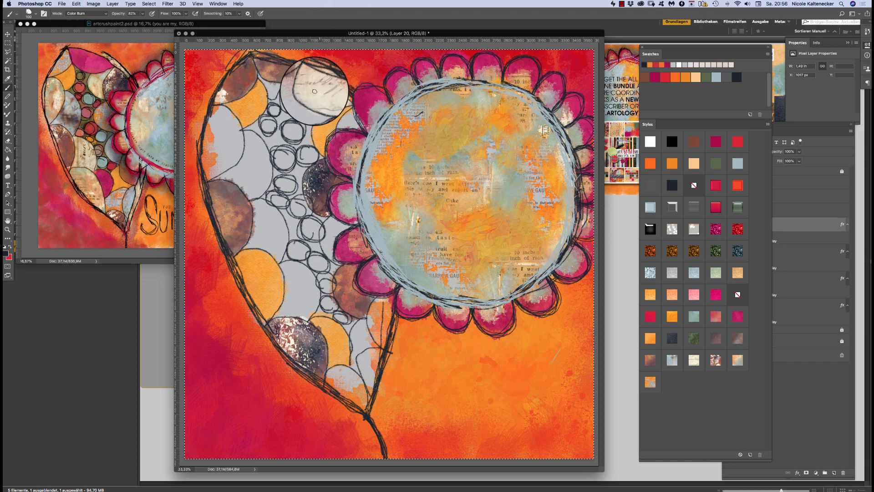
Step: Fill the narrow scallop at the right of the leaf's lower tip with the cream script texture
{"action": "mouse_move", "coordinate": [290, 300]}
{"action": "left_mouse_down"}
{"action": "mouse_move", "coordinate": [292, 282]}
{"action": "mouse_move", "coordinate": [393, 368]}
{"action": "left_mouse_up"}
{"action": "left_click_drag", "start_coordinate": [367, 365], "coordinate": [363, 359]}
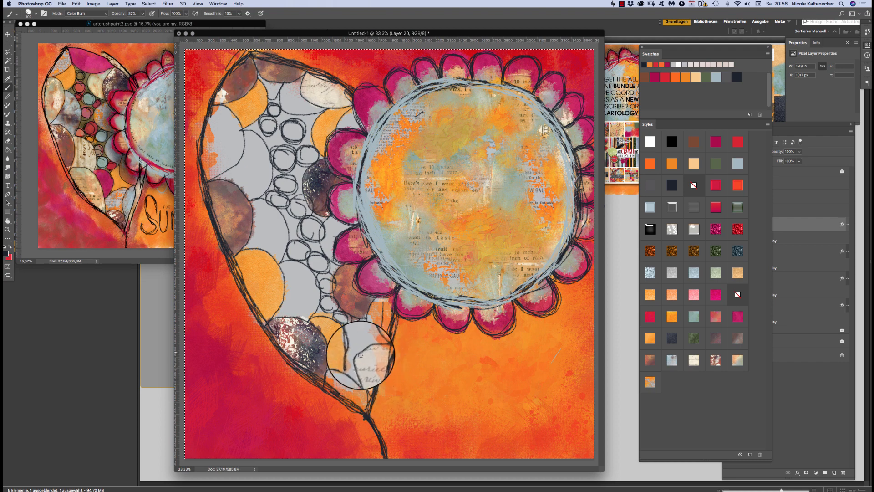
{"action": "left_click_drag", "start_coordinate": [374, 377], "coordinate": [372, 375]}
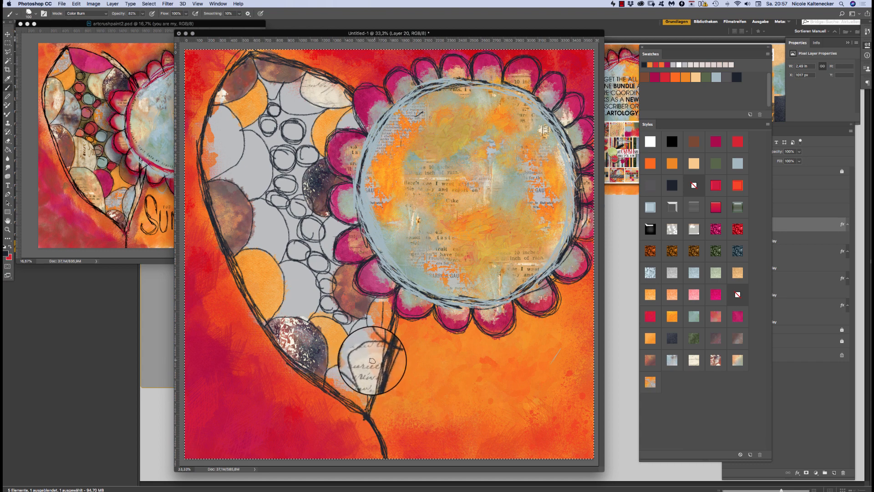
{"action": "mouse_move", "coordinate": [375, 381]}
{"action": "left_mouse_down"}
{"action": "mouse_move", "coordinate": [393, 379]}
{"action": "mouse_move", "coordinate": [373, 361]}
{"action": "left_mouse_up"}
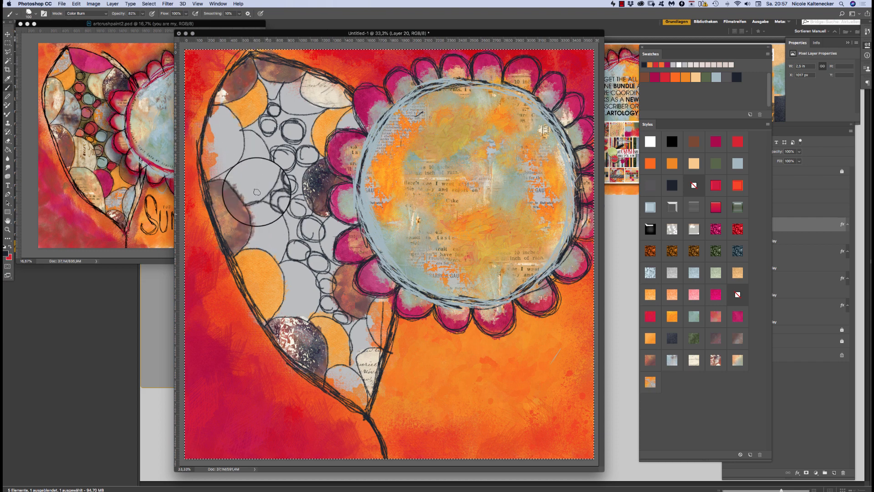
Step: Add a new layer named "+", begin filling the scallop at the leaf's lower tip and apply the coral-red painted texture style
{"action": "key", "text": "super+shift+n"}
{"action": "type", "text": "+"}
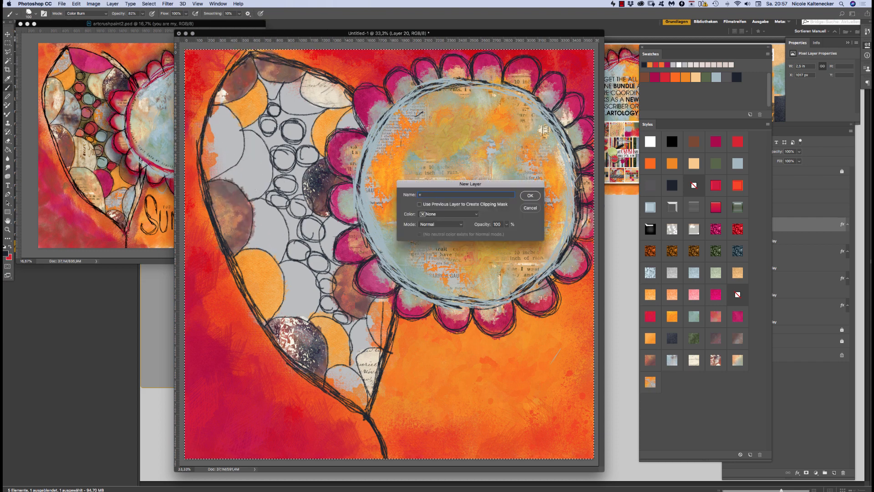
{"action": "key", "text": "Return"}
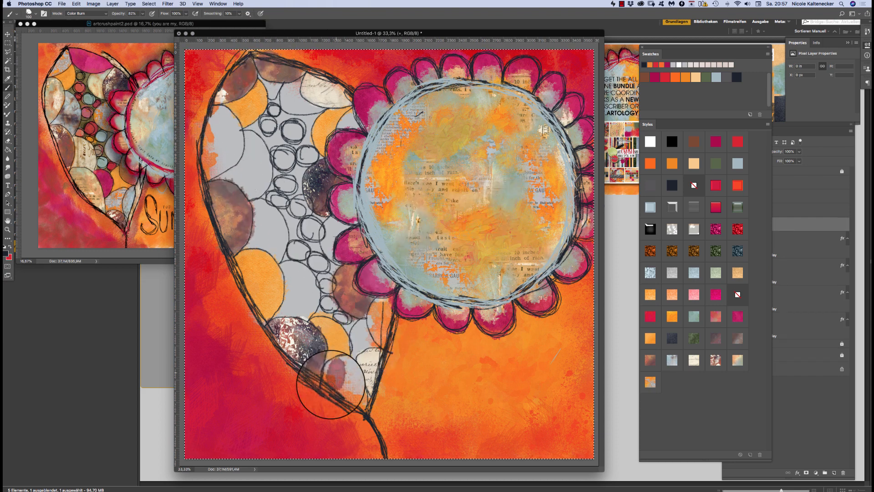
{"action": "left_click", "coordinate": [716, 317]}
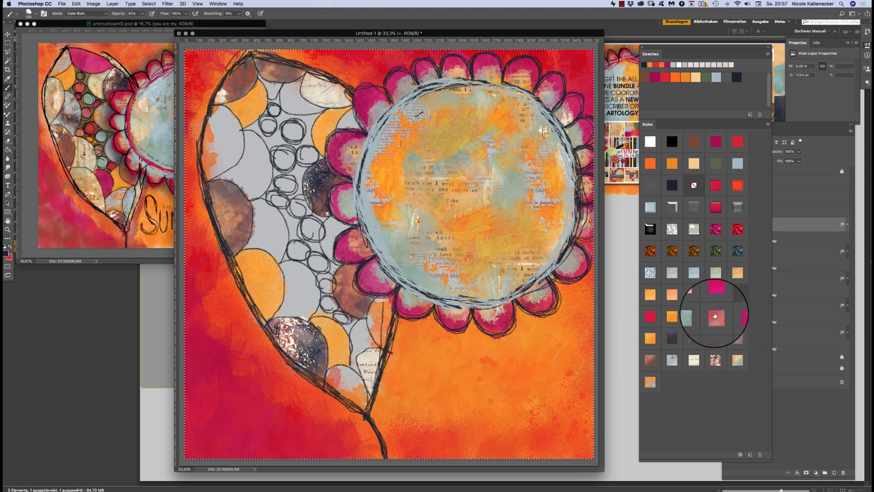
Step: Fill the scallops at the leaf's lower tip, on its upper left edge and beside the flower's left petals in coral red
{"action": "left_click_drag", "start_coordinate": [335, 387], "coordinate": [347, 387]}
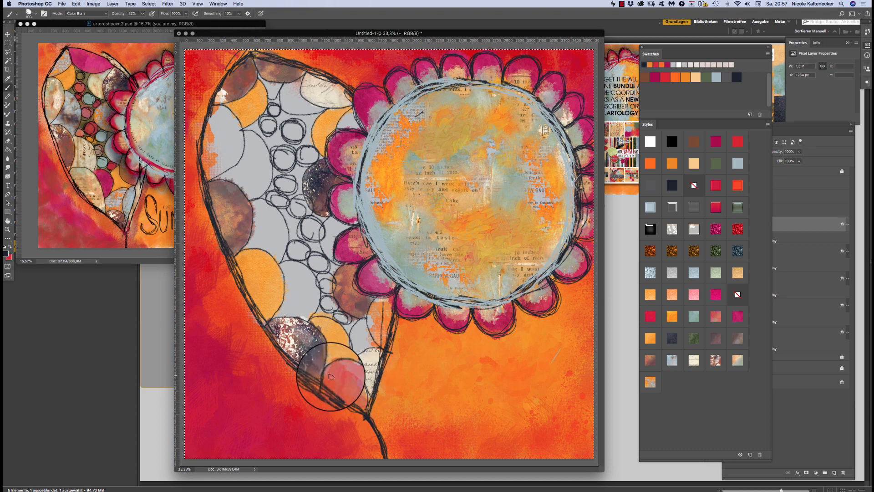
{"action": "left_click_drag", "start_coordinate": [358, 392], "coordinate": [338, 371]}
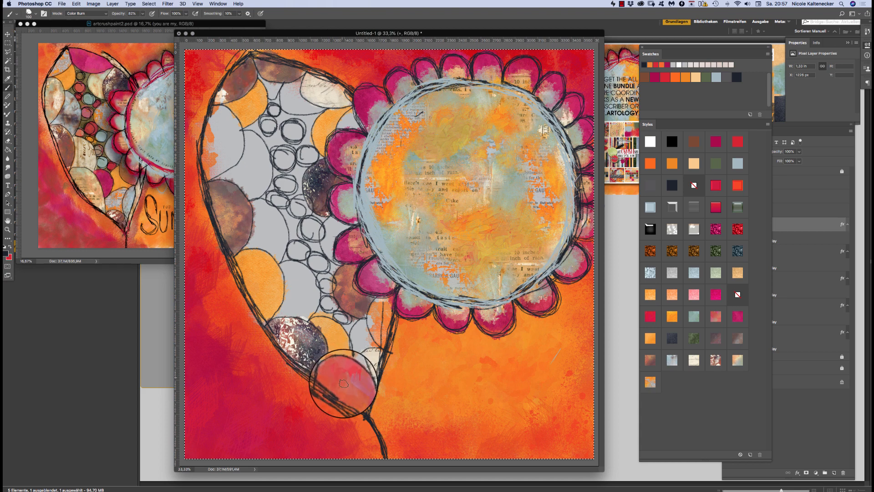
{"action": "mouse_move", "coordinate": [366, 401]}
{"action": "left_mouse_down"}
{"action": "mouse_move", "coordinate": [337, 382]}
{"action": "mouse_move", "coordinate": [359, 384]}
{"action": "left_mouse_up"}
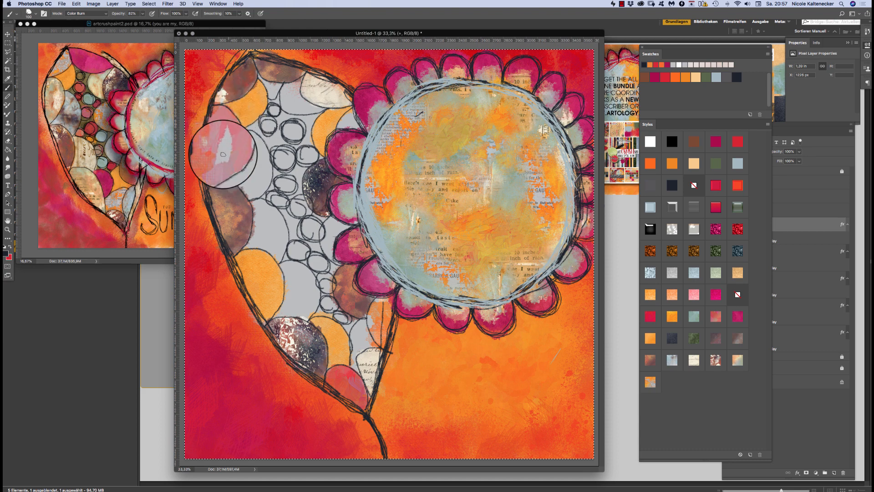
{"action": "left_click_drag", "start_coordinate": [223, 154], "coordinate": [216, 147]}
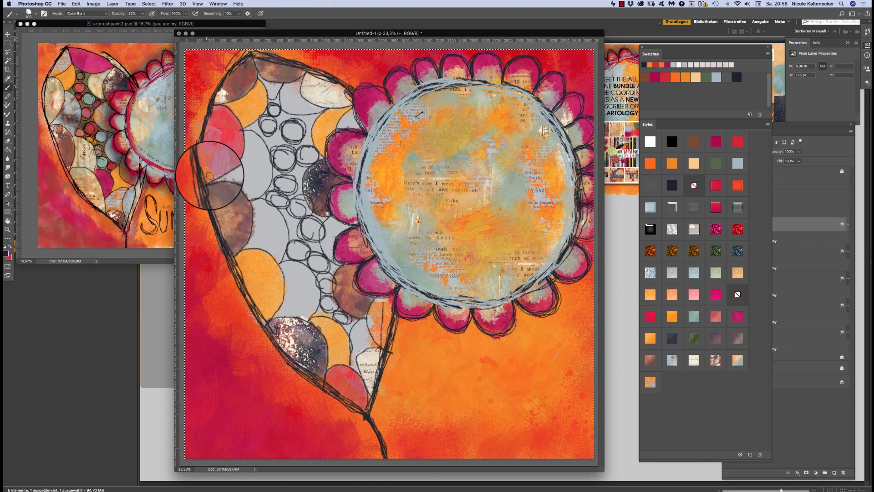
{"action": "mouse_move", "coordinate": [315, 120]}
{"action": "left_mouse_down"}
{"action": "mouse_move", "coordinate": [292, 102]}
{"action": "mouse_move", "coordinate": [336, 116]}
{"action": "mouse_move", "coordinate": [285, 90]}
{"action": "left_mouse_up"}
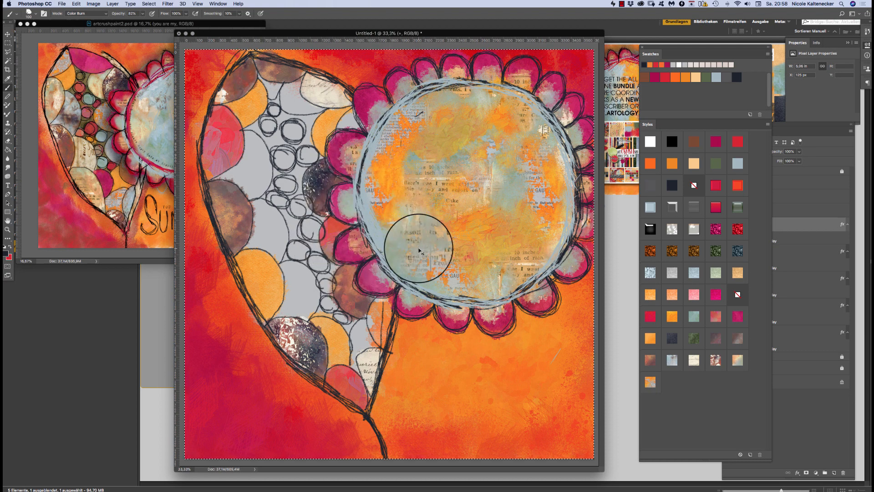
Step: Add a new layer and fill the inner scallop to the right of the large brown one on the leaf's left edge
{"action": "key", "text": "super+shift+n"}
{"action": "key", "text": "Return"}
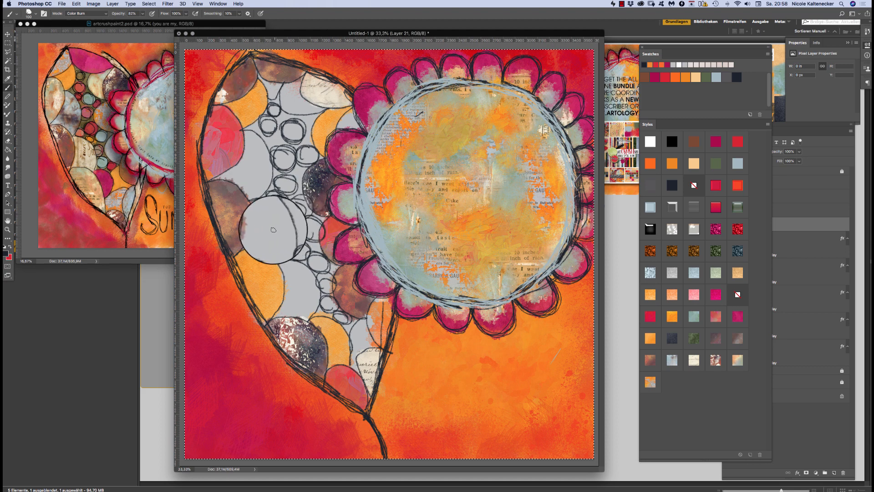
{"action": "mouse_move", "coordinate": [272, 231]}
{"action": "left_mouse_down"}
{"action": "mouse_move", "coordinate": [256, 204]}
{"action": "mouse_move", "coordinate": [274, 206]}
{"action": "mouse_move", "coordinate": [277, 229]}
{"action": "mouse_move", "coordinate": [258, 225]}
{"action": "mouse_move", "coordinate": [250, 244]}
{"action": "mouse_move", "coordinate": [266, 247]}
{"action": "mouse_move", "coordinate": [262, 237]}
{"action": "mouse_move", "coordinate": [276, 234]}
{"action": "mouse_move", "coordinate": [274, 256]}
{"action": "mouse_move", "coordinate": [271, 241]}
{"action": "mouse_move", "coordinate": [282, 247]}
{"action": "left_mouse_up"}
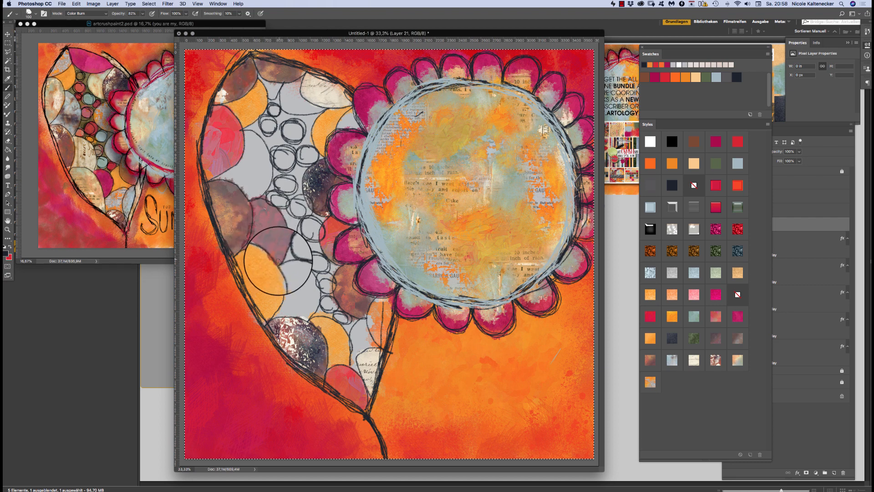
{"action": "left_click_drag", "start_coordinate": [278, 261], "coordinate": [269, 250]}
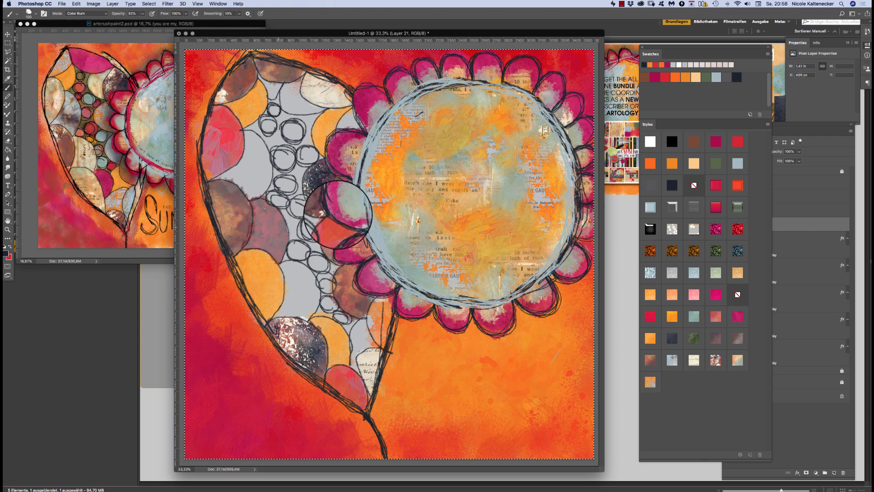
Step: Move Layer 21 below the other scallop layers, directly above the background group
{"action": "left_click", "coordinate": [806, 219]}
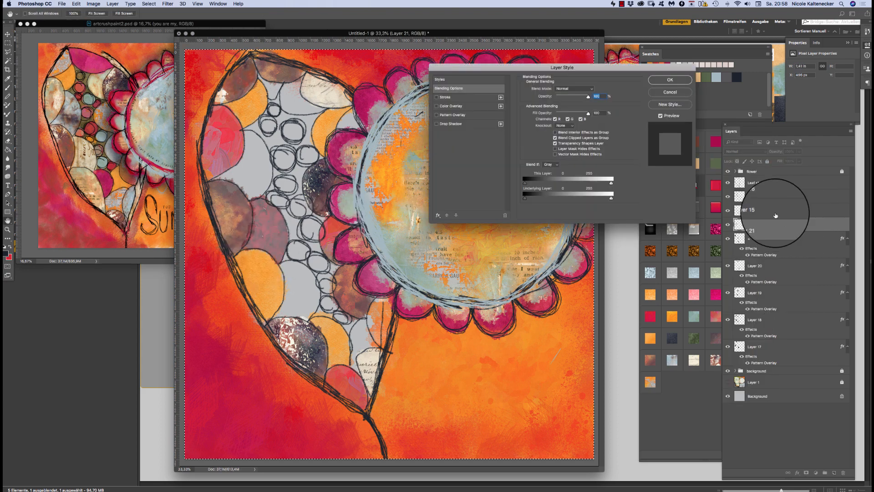
{"action": "left_click", "coordinate": [675, 93]}
{"action": "left_click_drag", "start_coordinate": [767, 226], "coordinate": [771, 358]}
Step: Extend the inner scallop's fill behind the brown one and try the dark slate and orange newsprint texture styles on the layer
{"action": "left_click_drag", "start_coordinate": [261, 228], "coordinate": [256, 216]}
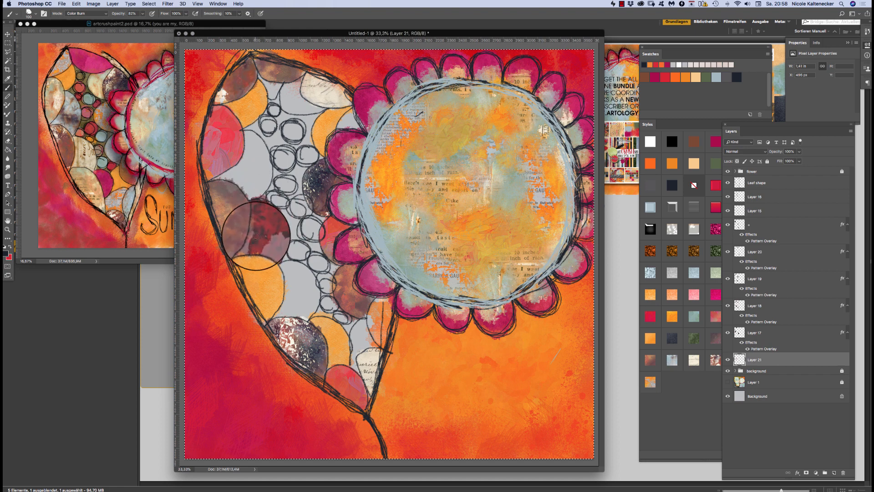
{"action": "mouse_move", "coordinate": [249, 247]}
{"action": "left_mouse_down"}
{"action": "mouse_move", "coordinate": [271, 250]}
{"action": "mouse_move", "coordinate": [260, 244]}
{"action": "mouse_move", "coordinate": [265, 234]}
{"action": "mouse_move", "coordinate": [283, 255]}
{"action": "mouse_move", "coordinate": [273, 212]}
{"action": "mouse_move", "coordinate": [282, 252]}
{"action": "mouse_move", "coordinate": [268, 212]}
{"action": "mouse_move", "coordinate": [263, 236]}
{"action": "left_mouse_up"}
{"action": "left_click", "coordinate": [678, 392]}
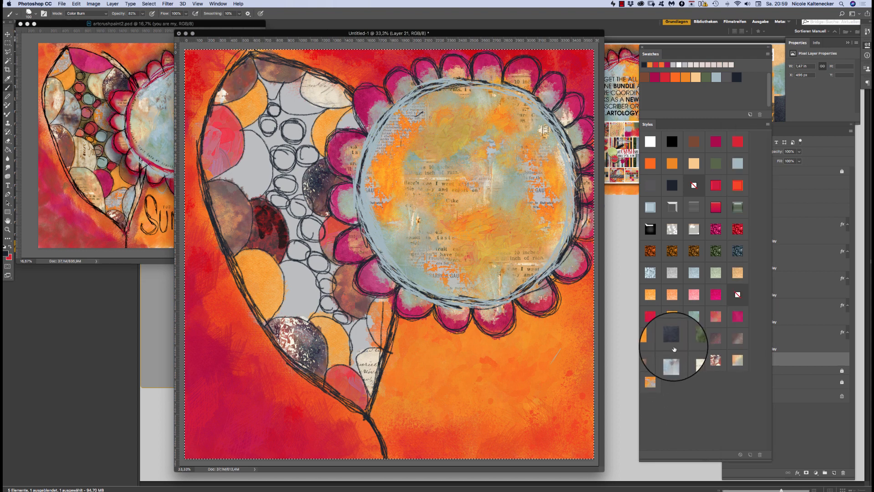
{"action": "left_click", "coordinate": [675, 338]}
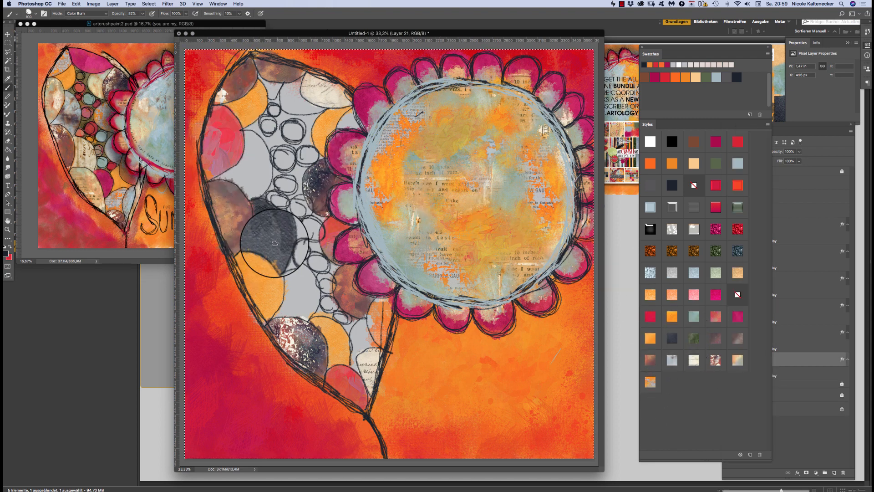
{"action": "left_click", "coordinate": [716, 336]}
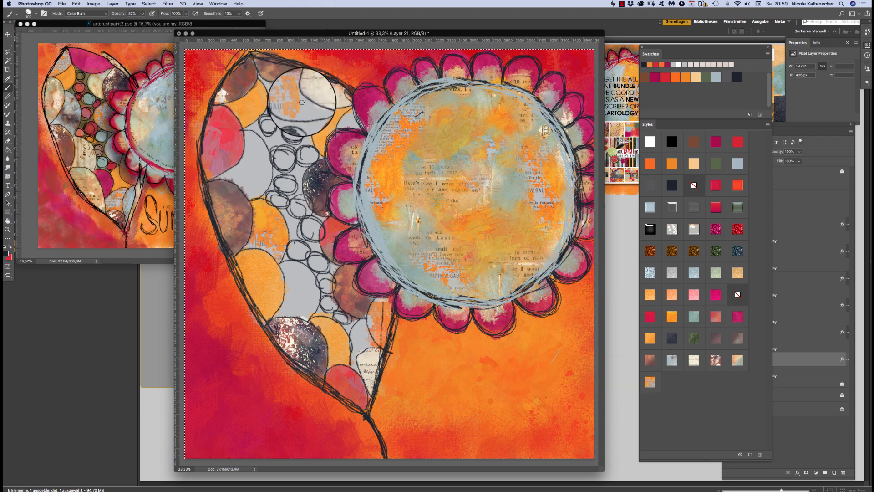
Step: Fill the scallop near the top of the leaf and change the layer to the light blue painted texture style
{"action": "mouse_move", "coordinate": [308, 107]}
{"action": "left_mouse_down"}
{"action": "mouse_move", "coordinate": [294, 90]}
{"action": "mouse_move", "coordinate": [284, 98]}
{"action": "mouse_move", "coordinate": [288, 110]}
{"action": "mouse_move", "coordinate": [301, 110]}
{"action": "mouse_move", "coordinate": [293, 93]}
{"action": "mouse_move", "coordinate": [307, 106]}
{"action": "mouse_move", "coordinate": [297, 83]}
{"action": "mouse_move", "coordinate": [297, 101]}
{"action": "left_mouse_up"}
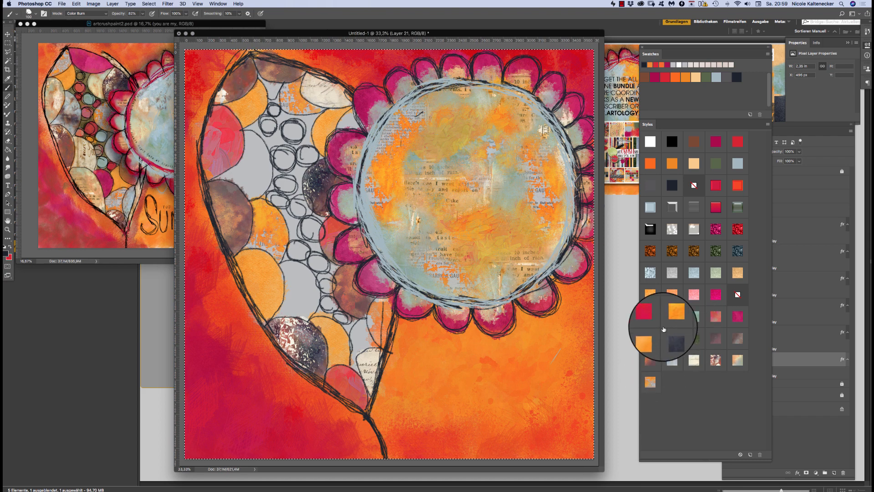
{"action": "left_click", "coordinate": [672, 315]}
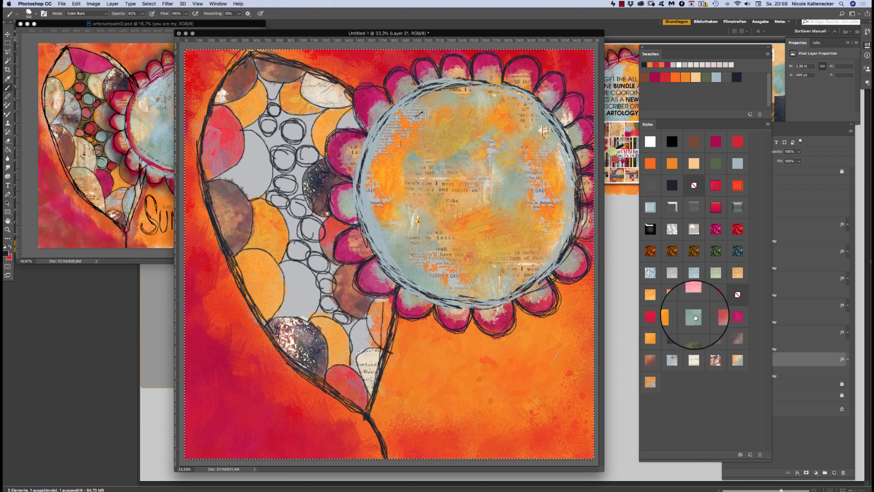
{"action": "left_click", "coordinate": [694, 316]}
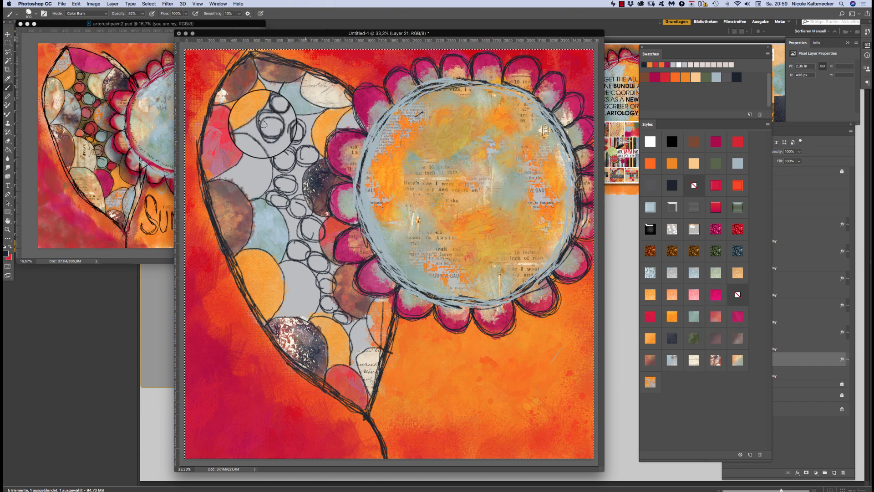
Step: Select the Background layer and fill it with white
{"action": "left_click", "coordinate": [804, 344]}
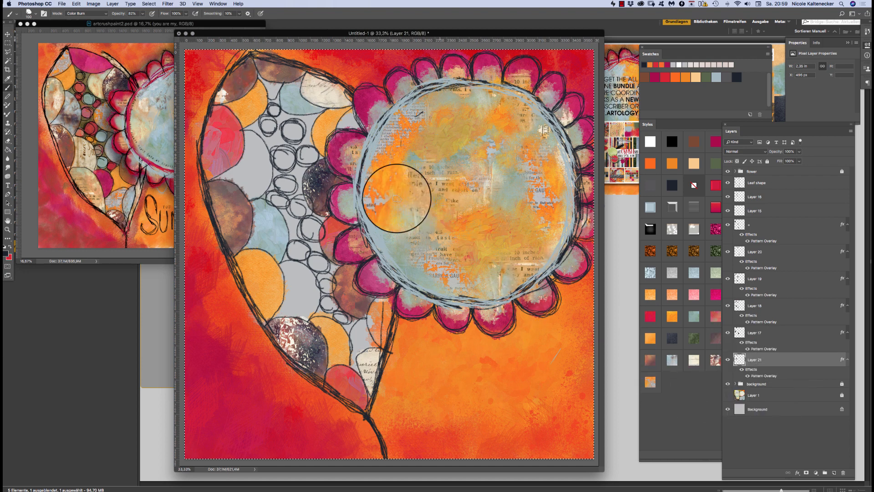
{"action": "left_click", "coordinate": [793, 412]}
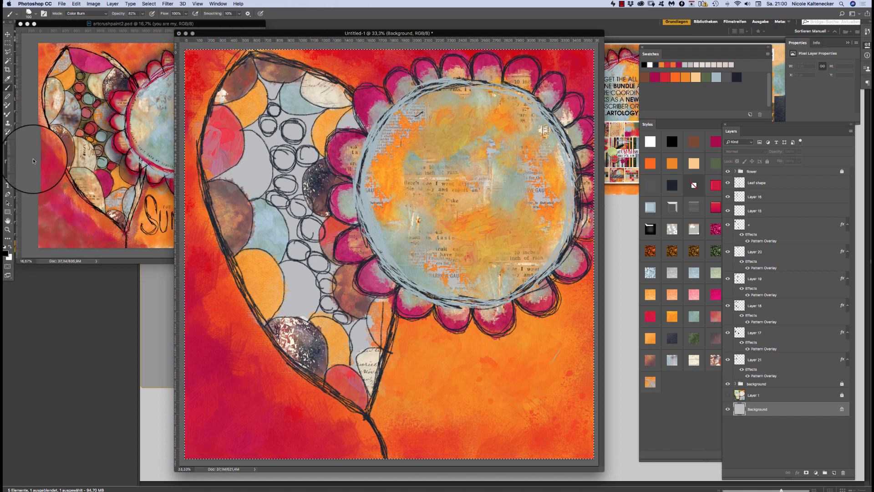
{"action": "key", "text": "super+BackSpace"}
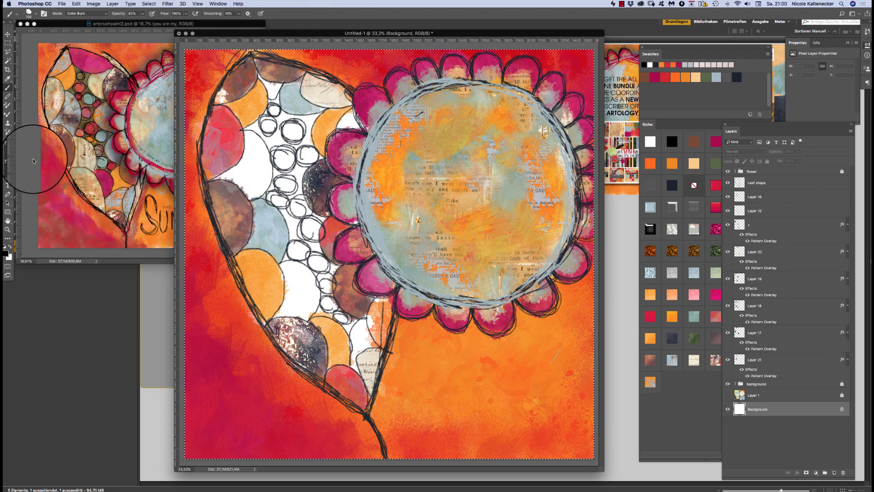
Step: Set the background colour to the light peach swatch (#faca88) and refill the Background layer with it
{"action": "left_click", "coordinate": [9, 254]}
{"action": "left_click", "coordinate": [602, 332]}
{"action": "key", "text": "b"}
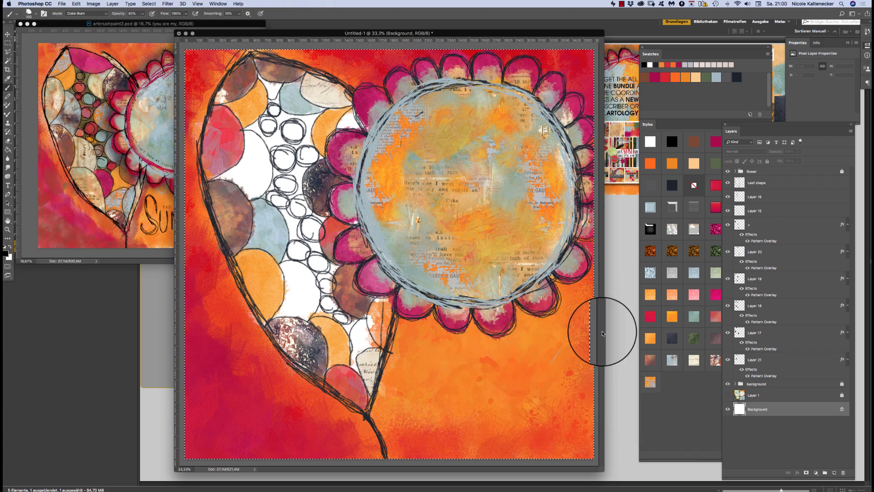
{"action": "left_click", "coordinate": [10, 258]}
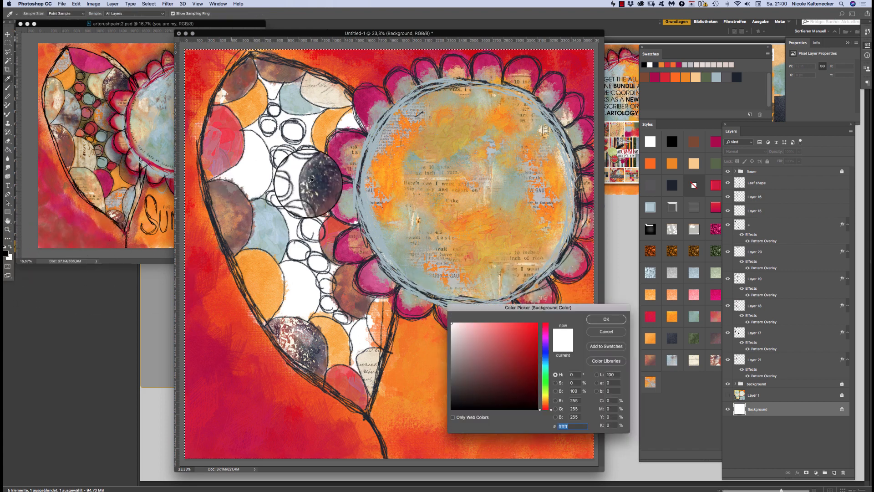
{"action": "left_click", "coordinate": [696, 76]}
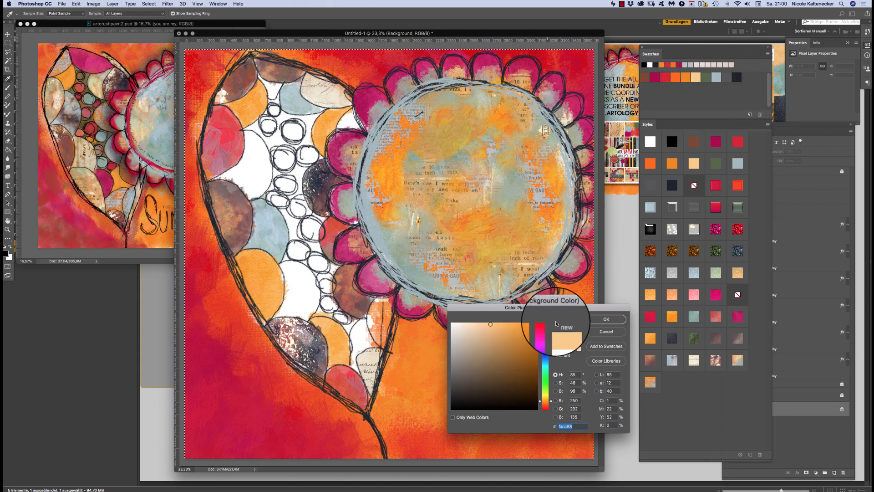
{"action": "left_click", "coordinate": [606, 319]}
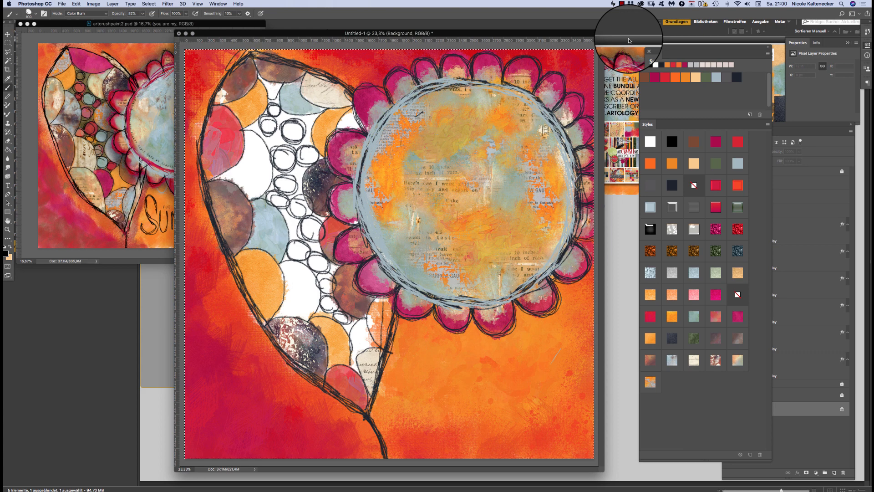
{"action": "key", "text": "BackSpace"}
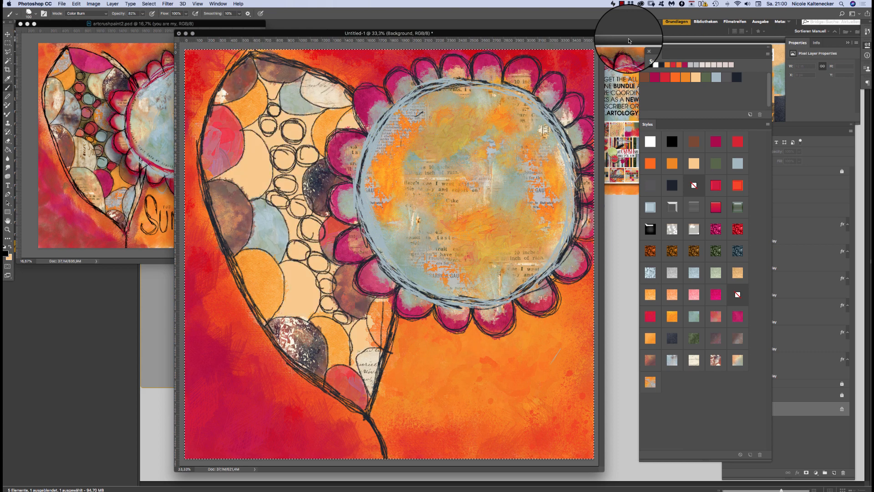
Step: Select the Background layer, try a black fill on it, and refill it with white
{"action": "left_click", "coordinate": [820, 410]}
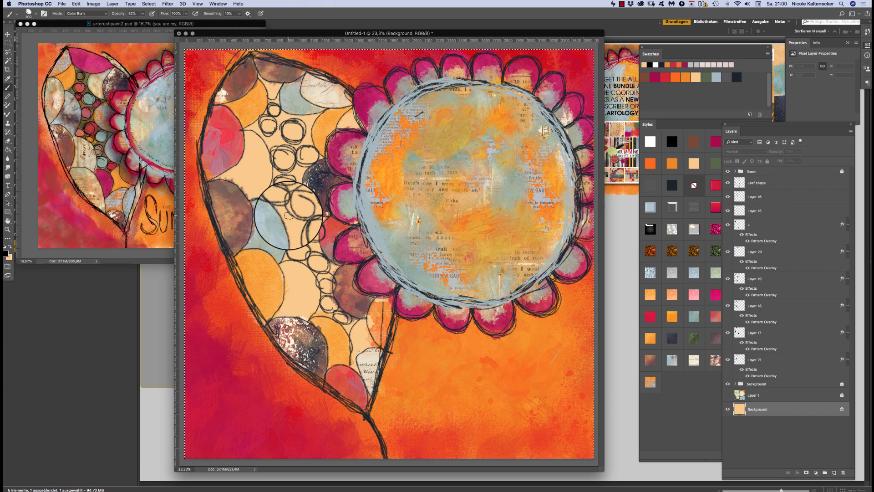
{"action": "key", "text": "shift+BackSpace"}
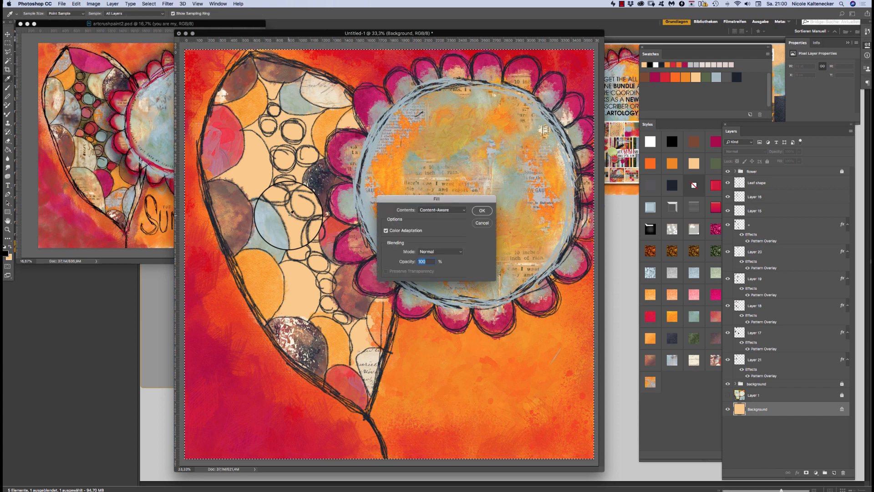
{"action": "key", "text": "Return"}
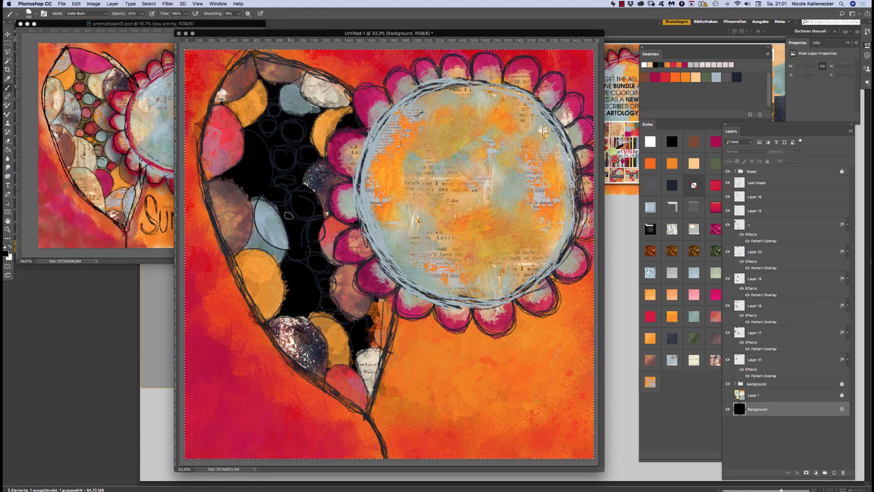
{"action": "key", "text": "super+BackSpace"}
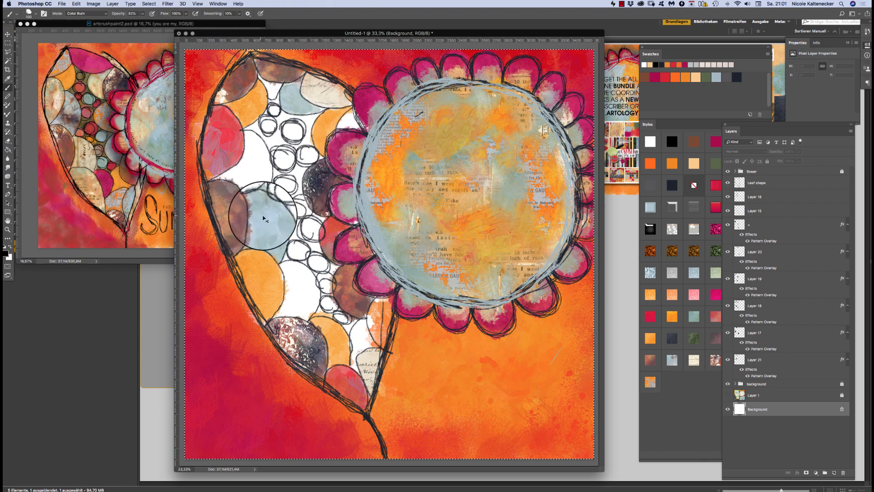
Step: Clear the selection, pick the layer of the light blue scallops, and brush the empty scallop near the leaf's lower tip with a smaller brush
{"action": "left_click", "coordinate": [8, 35]}
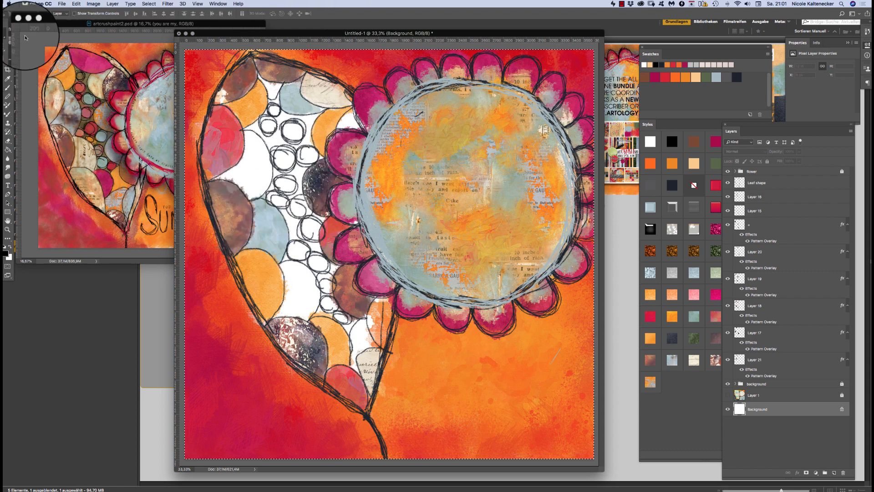
{"action": "key", "text": "super+d"}
{"action": "left_click", "coordinate": [269, 233]}
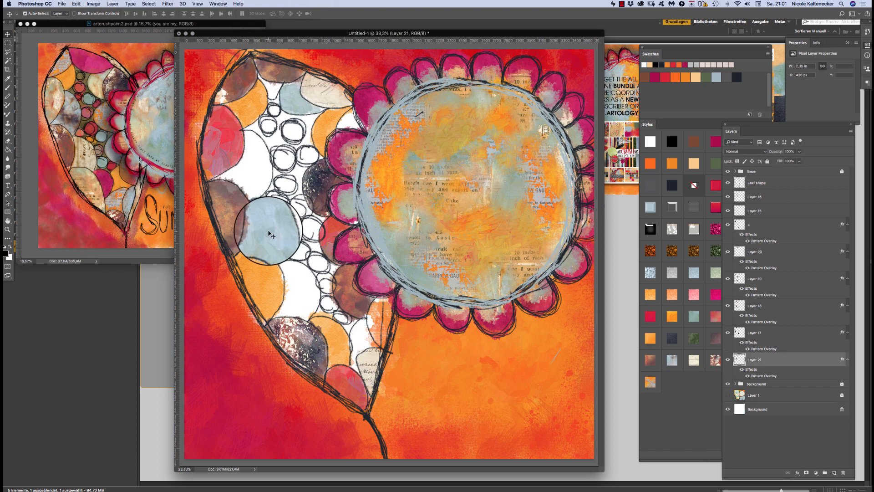
{"action": "left_click", "coordinate": [7, 87]}
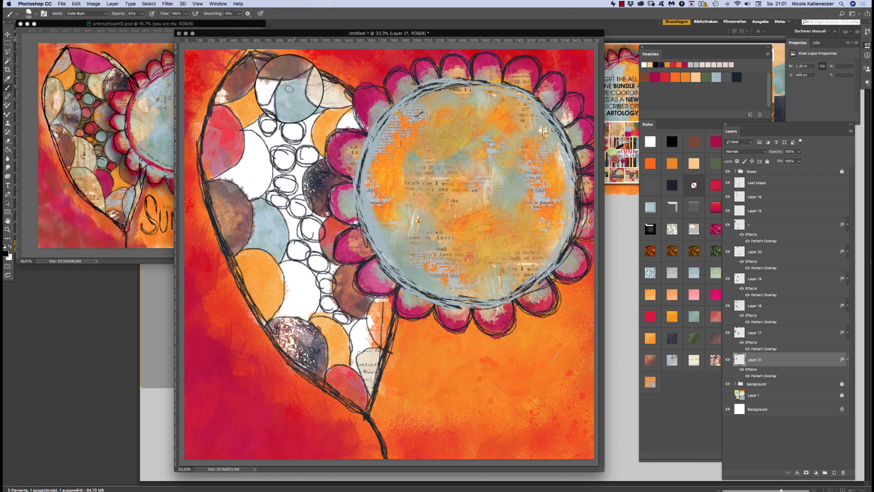
{"action": "key", "text": "["}
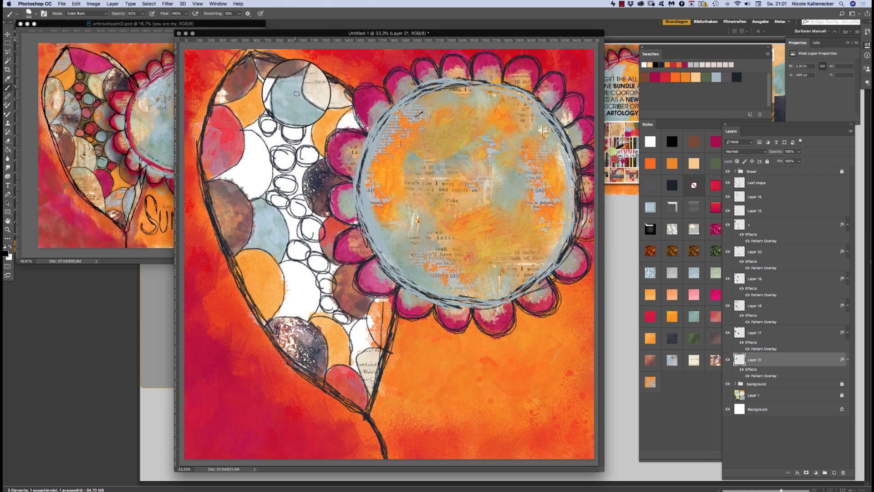
{"action": "key", "text": "["}
{"action": "key", "text": "["}
{"action": "key", "text": "["}
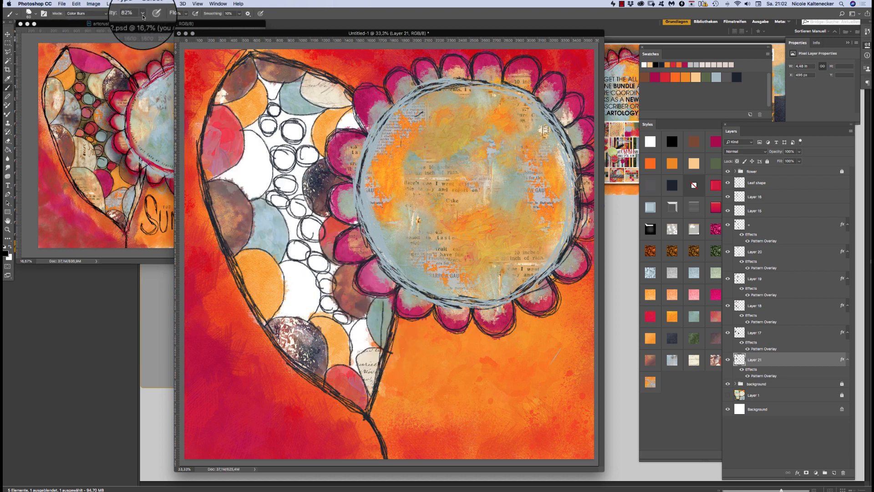
{"action": "left_click", "coordinate": [83, 13]}
{"action": "left_click", "coordinate": [143, 14]}
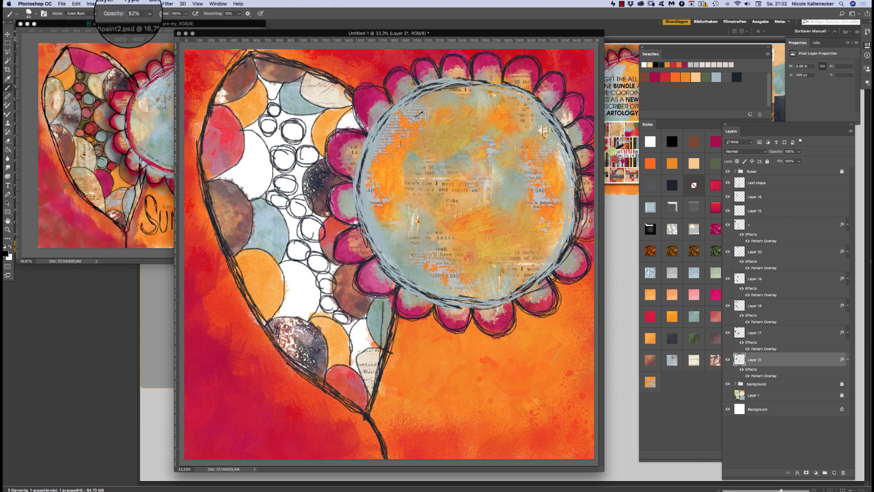
{"action": "left_click", "coordinate": [98, 14]}
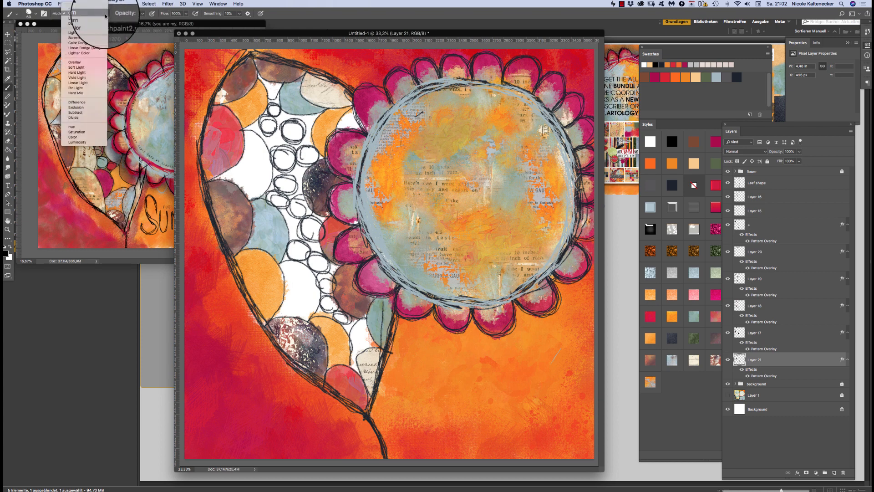
{"action": "mouse_move", "coordinate": [101, 2]}
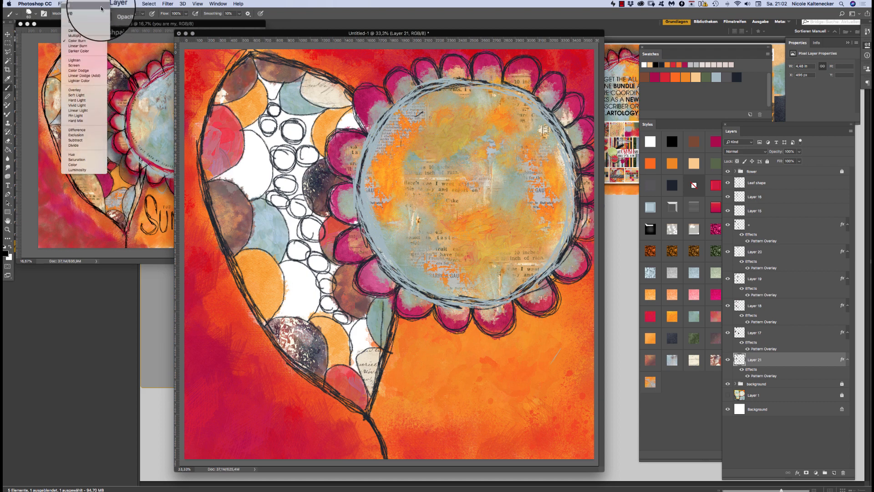
{"action": "left_click", "coordinate": [97, 2]}
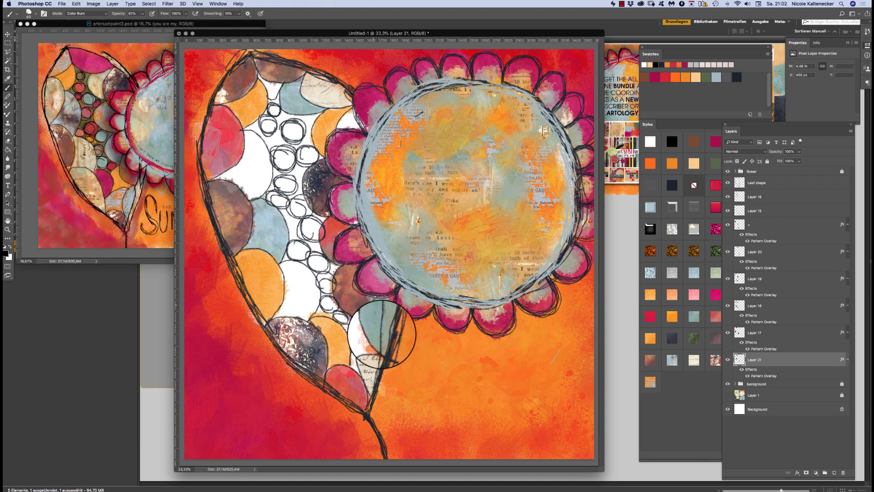
Step: Extend the blue fill of the scallop near the leaf's lower tip
{"action": "mouse_move", "coordinate": [387, 300]}
{"action": "left_mouse_down"}
{"action": "mouse_move", "coordinate": [394, 314]}
{"action": "mouse_move", "coordinate": [385, 333]}
{"action": "left_mouse_up"}
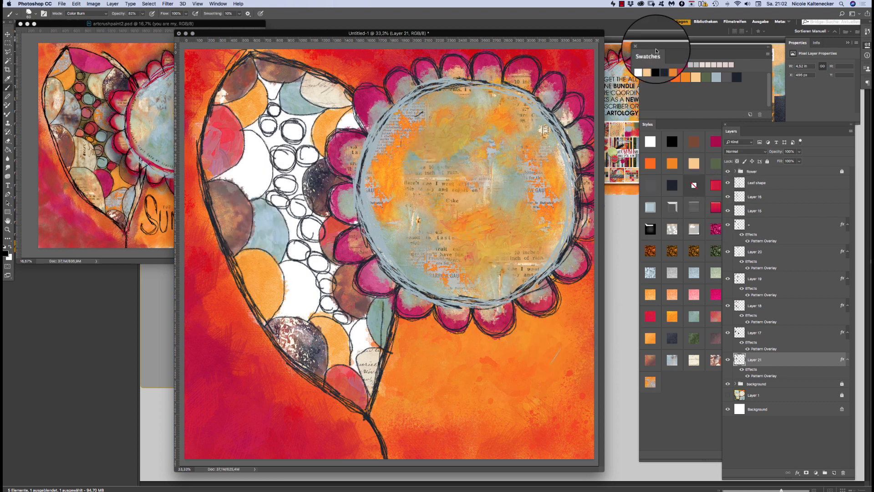
Step: Add a new layer, brush a first stroke in the empty scallop beside the lower orange one, and apply the magenta texture style
{"action": "key", "text": "super+shift+n"}
{"action": "key", "text": "Return"}
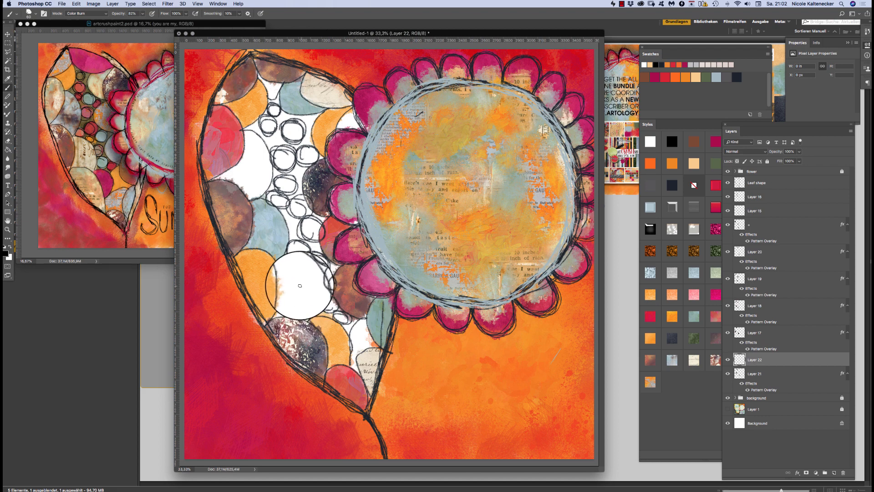
{"action": "mouse_move", "coordinate": [301, 306]}
{"action": "left_mouse_down"}
{"action": "mouse_move", "coordinate": [296, 284]}
{"action": "mouse_move", "coordinate": [297, 294]}
{"action": "left_mouse_up"}
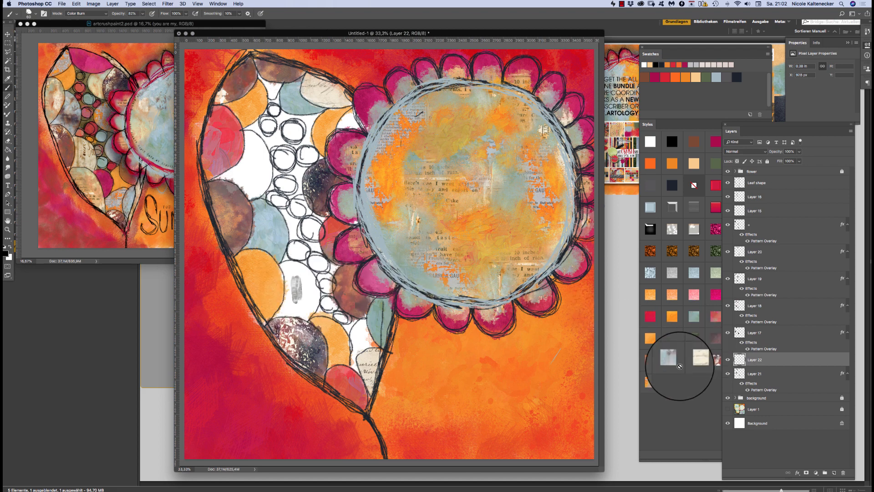
{"action": "left_click", "coordinate": [656, 408]}
{"action": "left_click", "coordinate": [719, 296]}
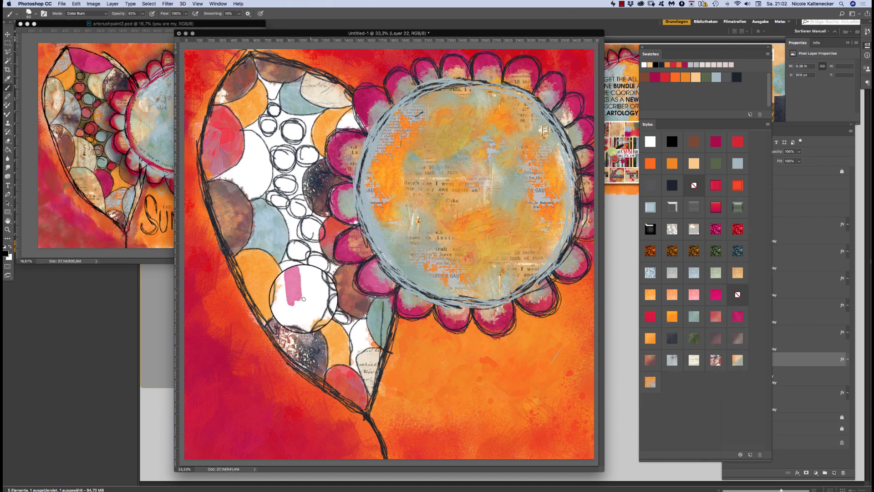
Step: Switch to the wide sprinkles with canvas brush at a reduced size and fill the scallop beside the lower orange one with magenta
{"action": "right_click", "coordinate": [301, 279]}
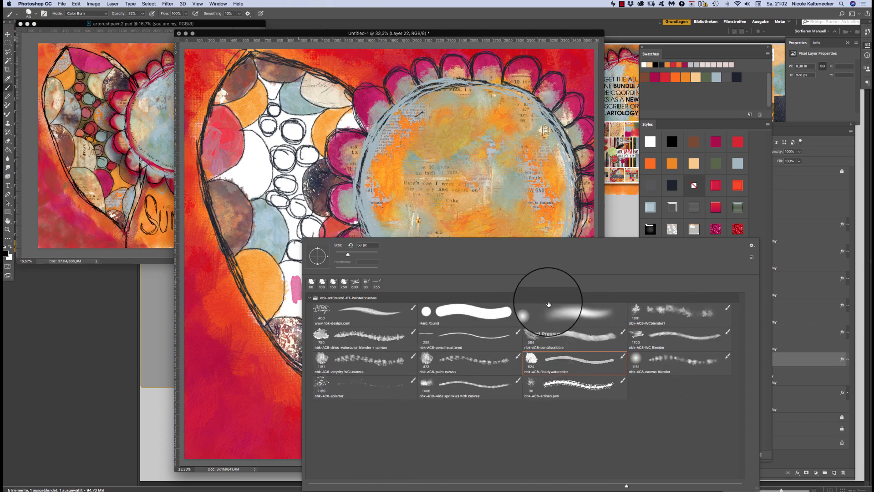
{"action": "double_click", "coordinate": [451, 383]}
{"action": "key", "text": "bracketleft"}
{"action": "key", "text": "bracketleft"}
{"action": "key", "text": "bracketleft"}
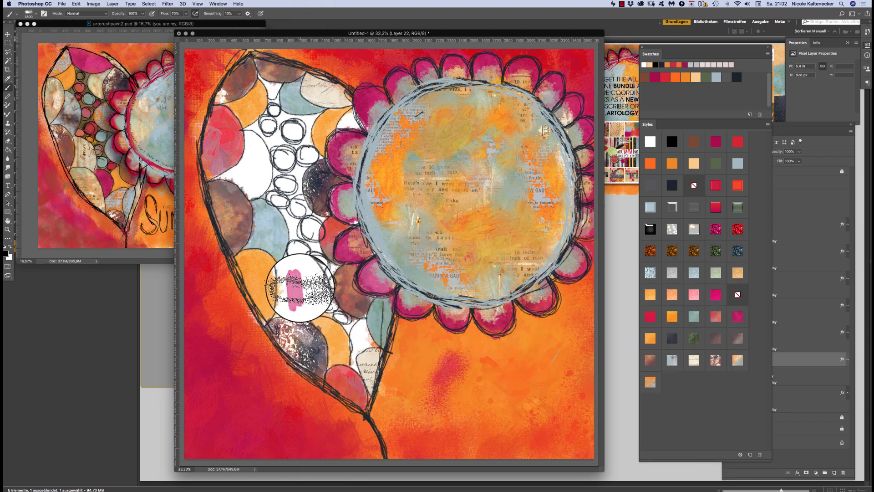
{"action": "key", "text": "bracketleft"}
{"action": "key", "text": "bracketleft"}
{"action": "key", "text": "bracketleft"}
{"action": "key", "text": "bracketleft"}
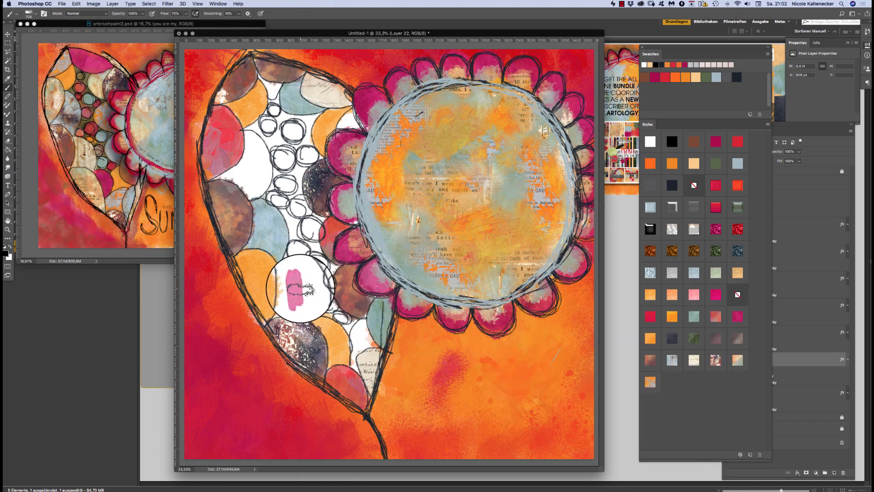
{"action": "mouse_move", "coordinate": [303, 288]}
{"action": "left_mouse_down"}
{"action": "mouse_move", "coordinate": [285, 267]}
{"action": "mouse_move", "coordinate": [298, 266]}
{"action": "mouse_move", "coordinate": [312, 281]}
{"action": "mouse_move", "coordinate": [306, 271]}
{"action": "mouse_move", "coordinate": [288, 275]}
{"action": "left_mouse_up"}
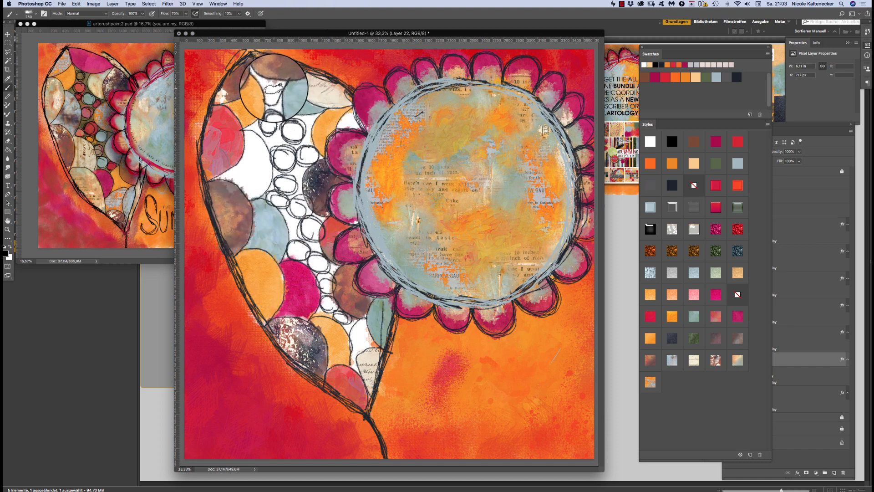
Step: Fill the small wedge between the orange and blue scallops at the leaf's top with magenta, reducing the brush size for its edges
{"action": "left_click", "coordinate": [266, 83]}
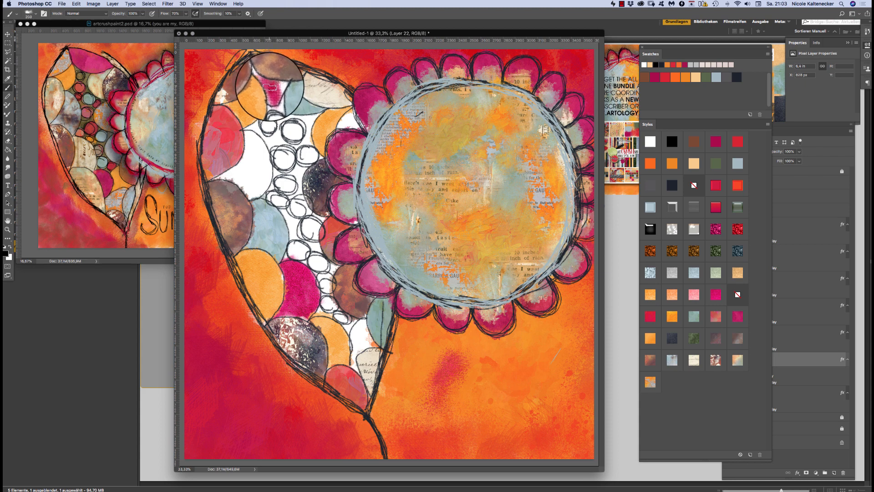
{"action": "key", "text": "bracketleft"}
{"action": "key", "text": "bracketleft"}
{"action": "key", "text": "bracketleft"}
{"action": "key", "text": "bracketleft"}
{"action": "key", "text": "bracketleft"}
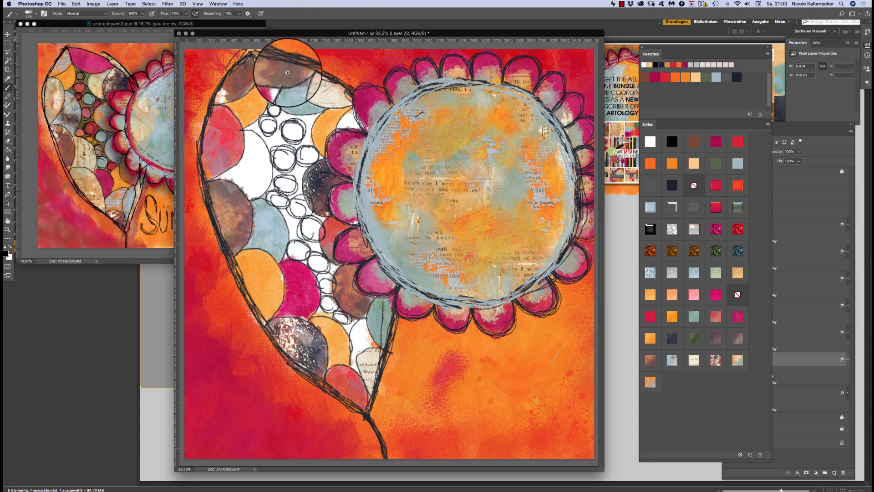
{"action": "mouse_move", "coordinate": [288, 73]}
{"action": "left_mouse_down"}
{"action": "mouse_move", "coordinate": [271, 97]}
{"action": "mouse_move", "coordinate": [319, 112]}
{"action": "mouse_move", "coordinate": [343, 96]}
{"action": "left_mouse_up"}
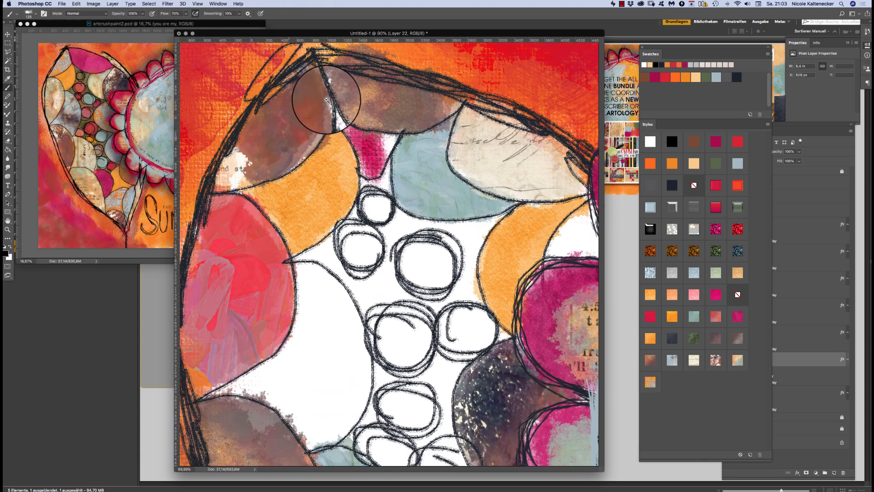
{"action": "left_click_drag", "start_coordinate": [383, 156], "coordinate": [380, 151]}
{"action": "key", "text": "["}
{"action": "key", "text": "["}
{"action": "key", "text": "["}
{"action": "key", "text": "["}
{"action": "key", "text": "["}
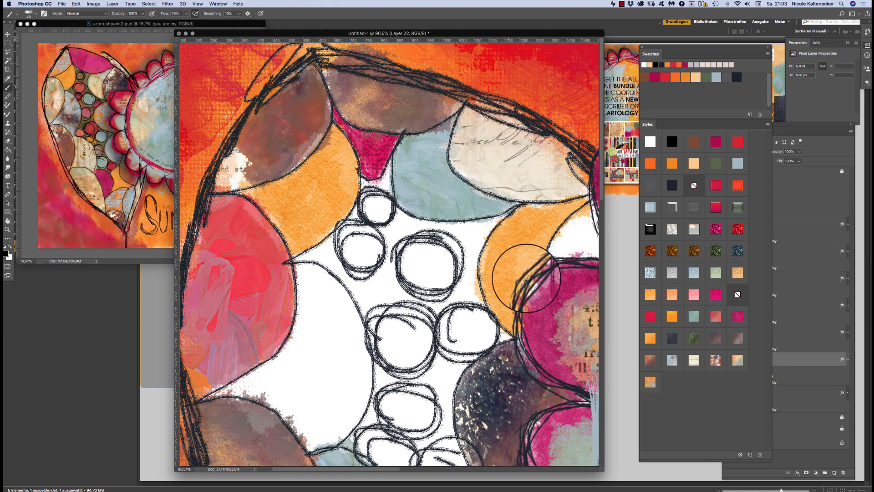
Step: Examine the scallop fills and doodled outlines along the leaf, from the top down to the lower tip and back
{"action": "left_click_drag", "start_coordinate": [519, 285], "coordinate": [443, 245]}
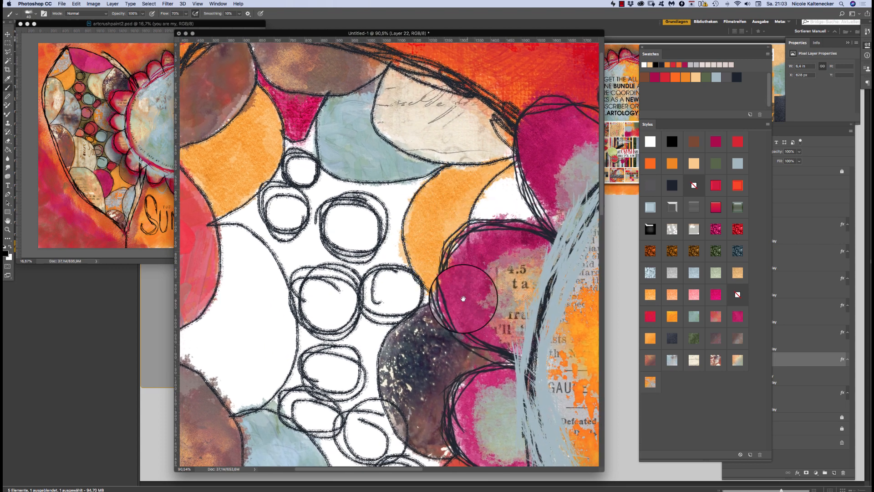
{"action": "scroll", "coordinate": [453, 293], "scroll_direction": "down", "scroll_amount": 5}
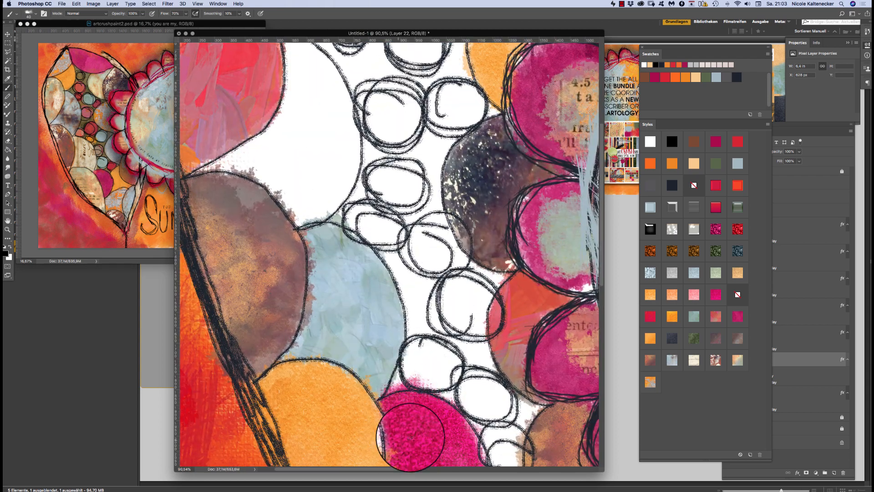
{"action": "left_click_drag", "start_coordinate": [408, 433], "coordinate": [351, 256]}
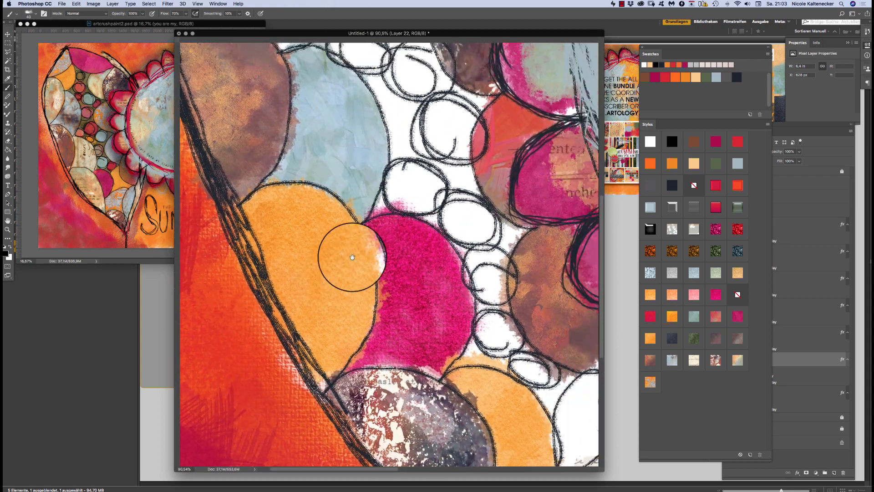
{"action": "left_click_drag", "start_coordinate": [346, 347], "coordinate": [446, 255]}
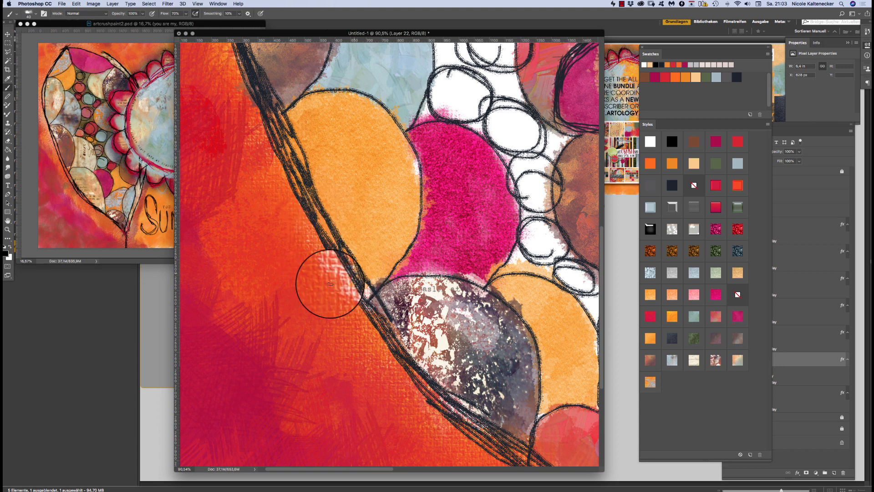
{"action": "left_click_drag", "start_coordinate": [472, 214], "coordinate": [372, 168]}
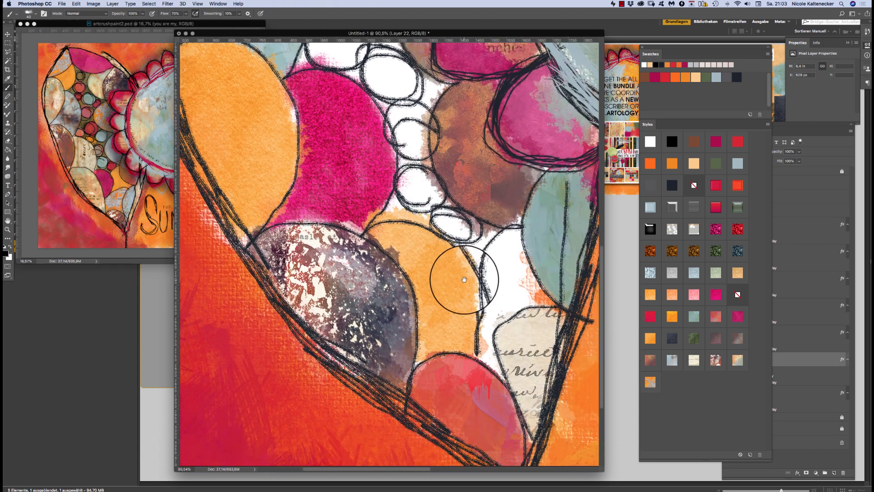
{"action": "mouse_move", "coordinate": [465, 283]}
{"action": "left_mouse_down"}
{"action": "mouse_move", "coordinate": [445, 226]}
{"action": "mouse_move", "coordinate": [460, 248]}
{"action": "mouse_move", "coordinate": [445, 316]}
{"action": "left_mouse_up"}
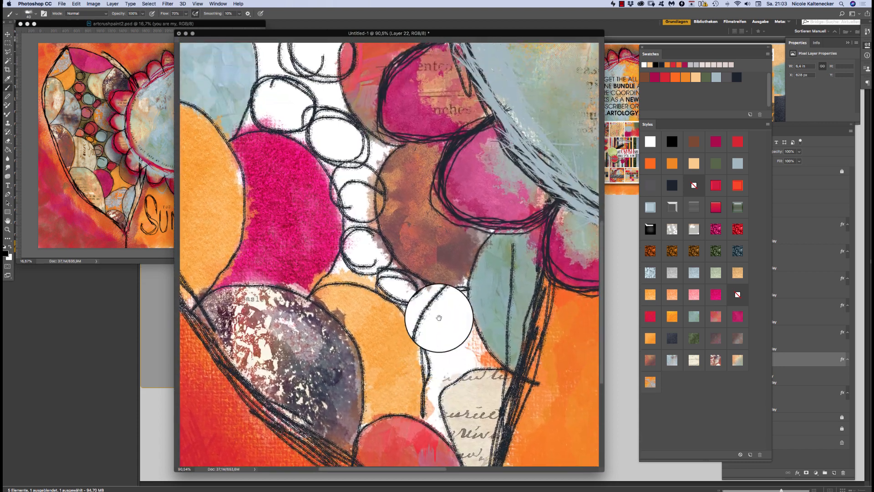
{"action": "left_click_drag", "start_coordinate": [453, 247], "coordinate": [466, 374]}
{"action": "left_click_drag", "start_coordinate": [427, 204], "coordinate": [490, 311]}
{"action": "left_click_drag", "start_coordinate": [444, 252], "coordinate": [518, 344]}
{"action": "left_click_drag", "start_coordinate": [473, 273], "coordinate": [537, 414]}
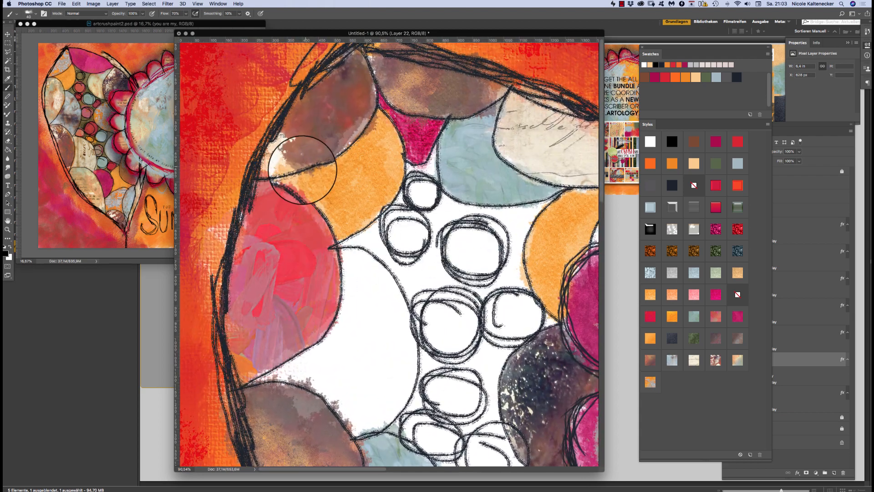
{"action": "left_click_drag", "start_coordinate": [351, 186], "coordinate": [352, 199]}
{"action": "key", "text": "super+r"}
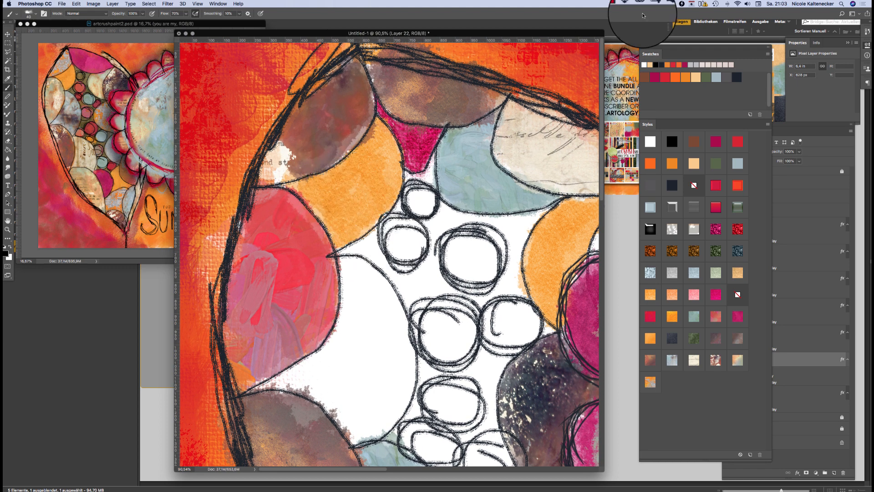
{"action": "key", "text": "super+minus"}
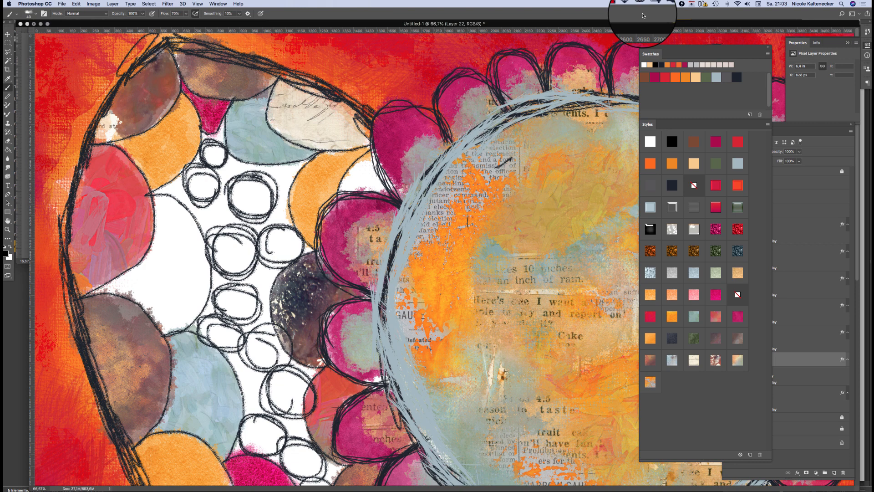
{"action": "scroll", "coordinate": [335, 120], "scroll_direction": "down", "scroll_amount": 3}
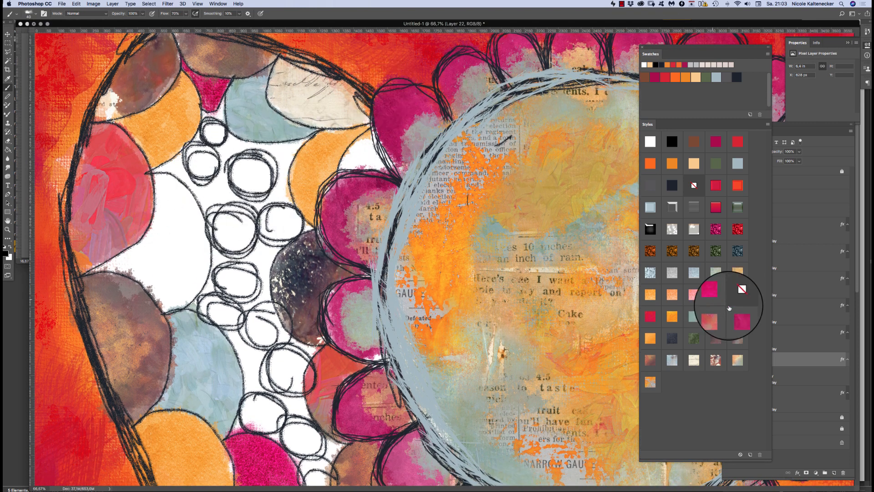
Step: Add a new layer, give it the vintage text paper style, and brush-fill the large empty scallop between the red and brown ones
{"action": "key", "text": "shift+super+n"}
{"action": "key", "text": "Return"}
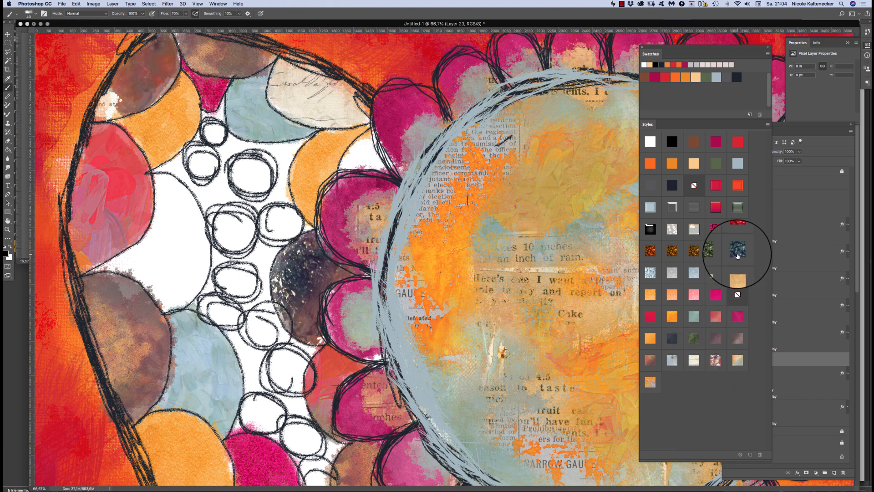
{"action": "left_click", "coordinate": [740, 369]}
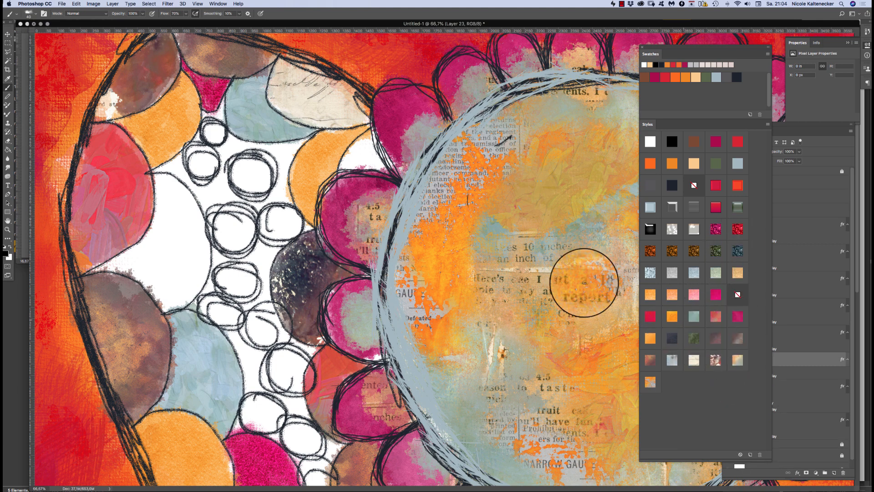
{"action": "right_click", "coordinate": [223, 255]}
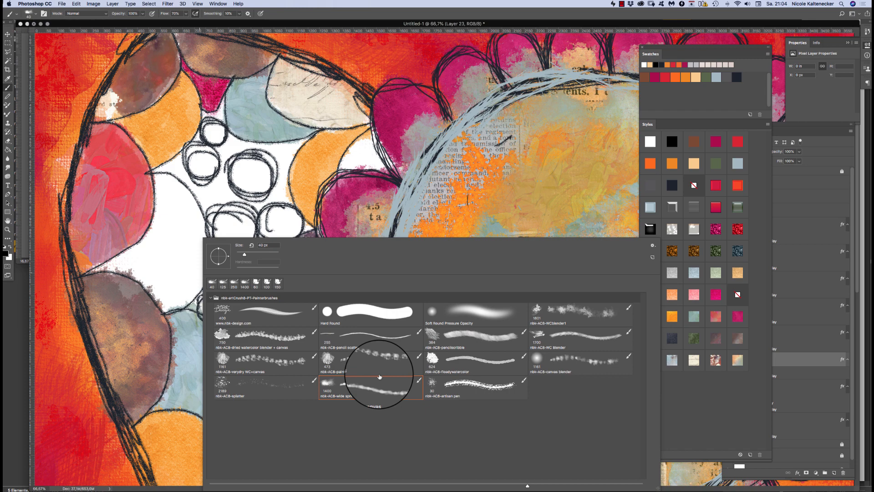
{"action": "left_click", "coordinate": [181, 259]}
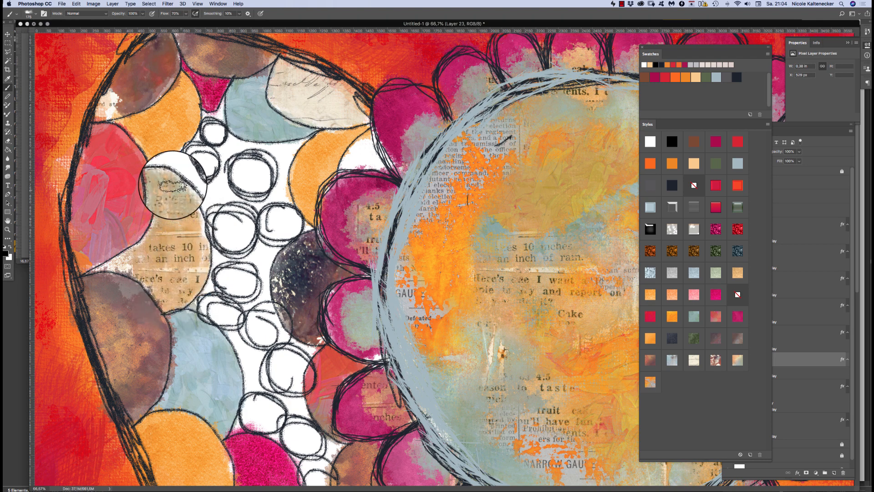
{"action": "mouse_move", "coordinate": [177, 184]}
{"action": "left_mouse_down"}
{"action": "mouse_move", "coordinate": [199, 239]}
{"action": "mouse_move", "coordinate": [185, 209]}
{"action": "mouse_move", "coordinate": [157, 194]}
{"action": "mouse_move", "coordinate": [168, 199]}
{"action": "mouse_move", "coordinate": [163, 186]}
{"action": "mouse_move", "coordinate": [153, 232]}
{"action": "mouse_move", "coordinate": [162, 213]}
{"action": "mouse_move", "coordinate": [134, 260]}
{"action": "mouse_move", "coordinate": [112, 263]}
{"action": "mouse_move", "coordinate": [141, 275]}
{"action": "mouse_move", "coordinate": [187, 260]}
{"action": "left_mouse_up"}
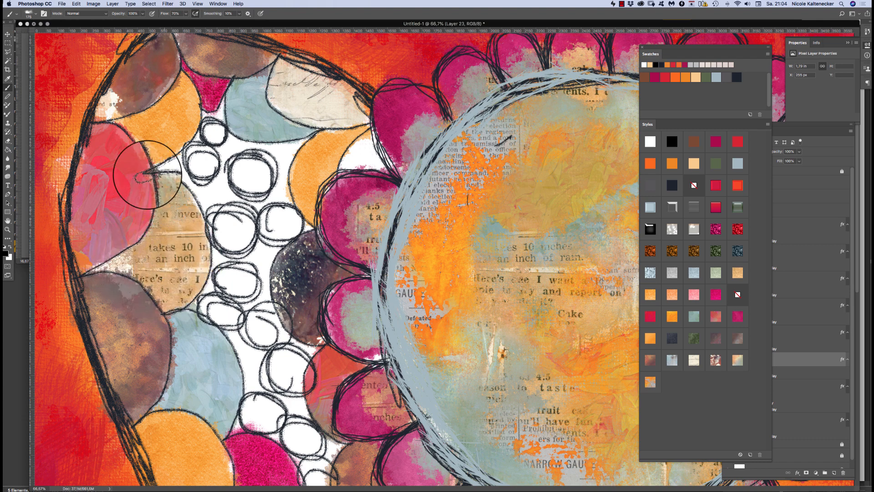
{"action": "left_click", "coordinate": [93, 4]}
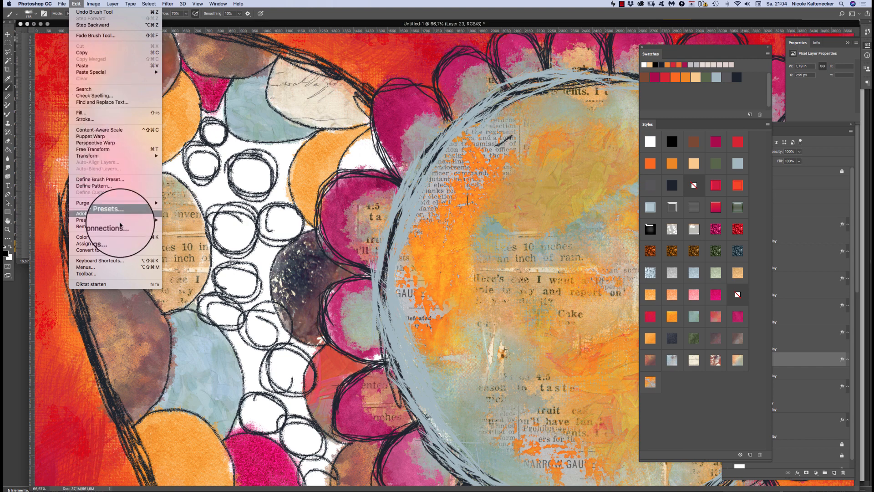
{"action": "left_click", "coordinate": [127, 260]}
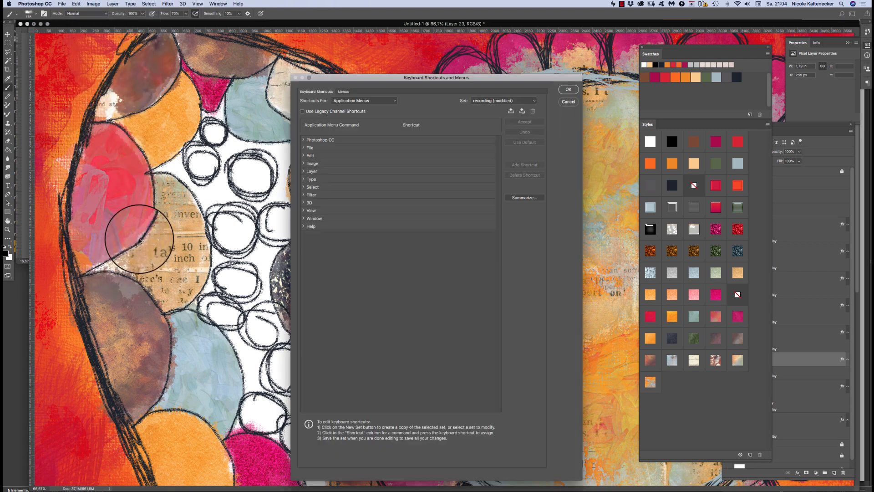
{"action": "left_click", "coordinate": [569, 102]}
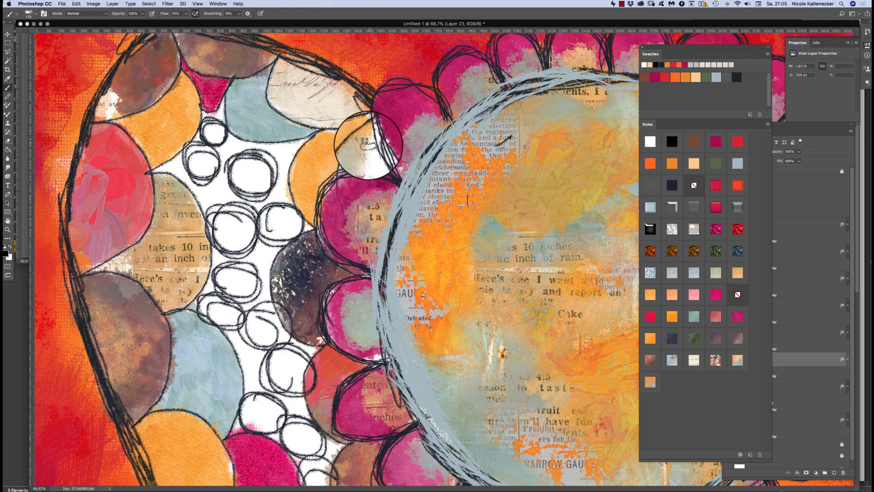
Step: Fill the empty scallop beside the upper orange one and the gap near the leaf's lower tip with the text paper texture
{"action": "mouse_move", "coordinate": [379, 161]}
{"action": "left_mouse_down"}
{"action": "mouse_move", "coordinate": [361, 135]}
{"action": "mouse_move", "coordinate": [357, 148]}
{"action": "mouse_move", "coordinate": [367, 133]}
{"action": "left_mouse_up"}
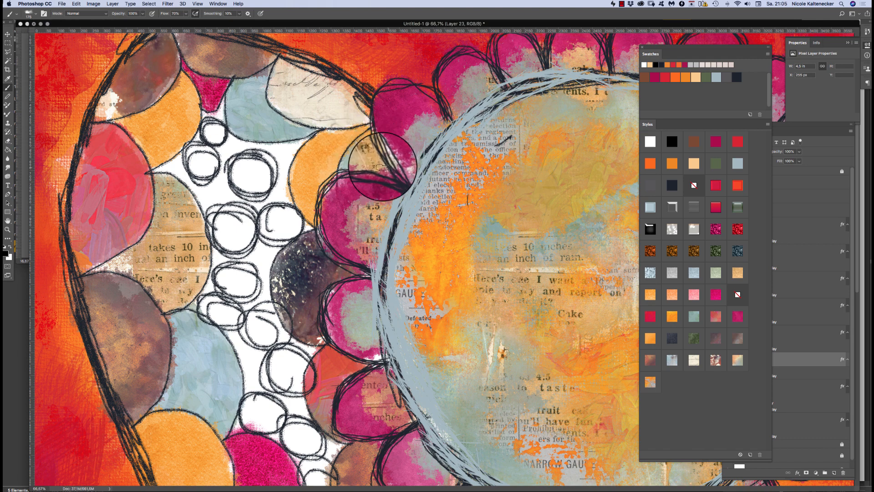
{"action": "left_click_drag", "start_coordinate": [336, 245], "coordinate": [335, 82]}
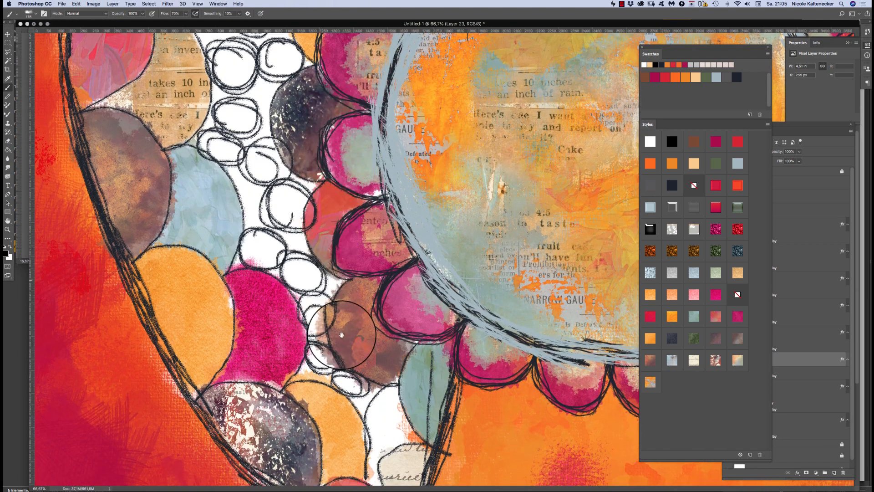
{"action": "left_click_drag", "start_coordinate": [341, 334], "coordinate": [279, 152]}
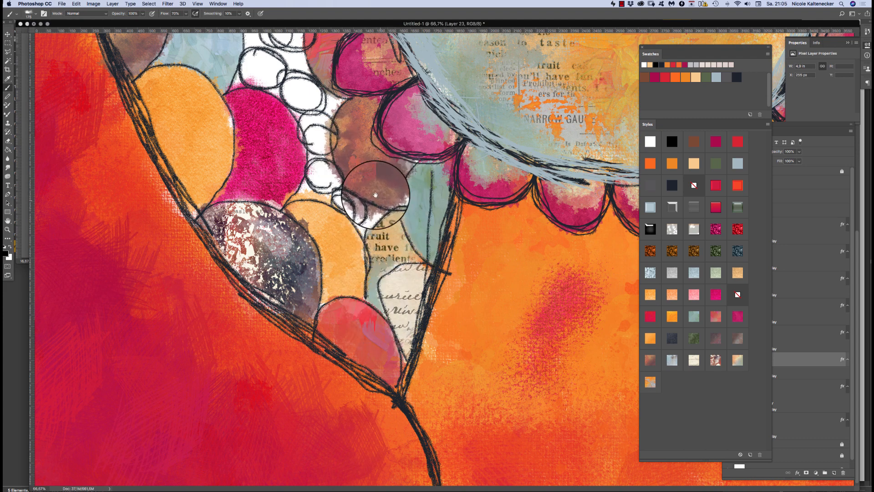
Step: Shrink the view to the whole artwork and place its window beside the finished reference artwork artcrushpaint2.psd
{"action": "scroll", "coordinate": [375, 195], "scroll_direction": "up", "scroll_amount": 10}
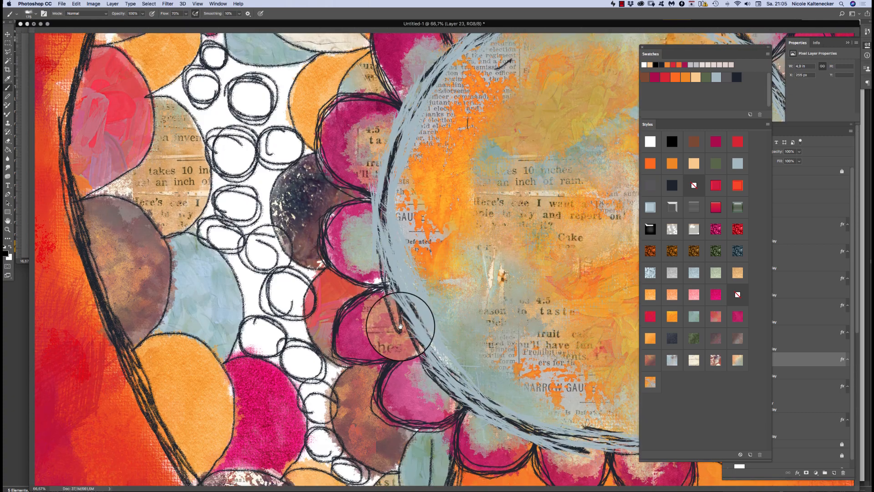
{"action": "scroll", "coordinate": [385, 313], "scroll_direction": "up", "scroll_amount": 4}
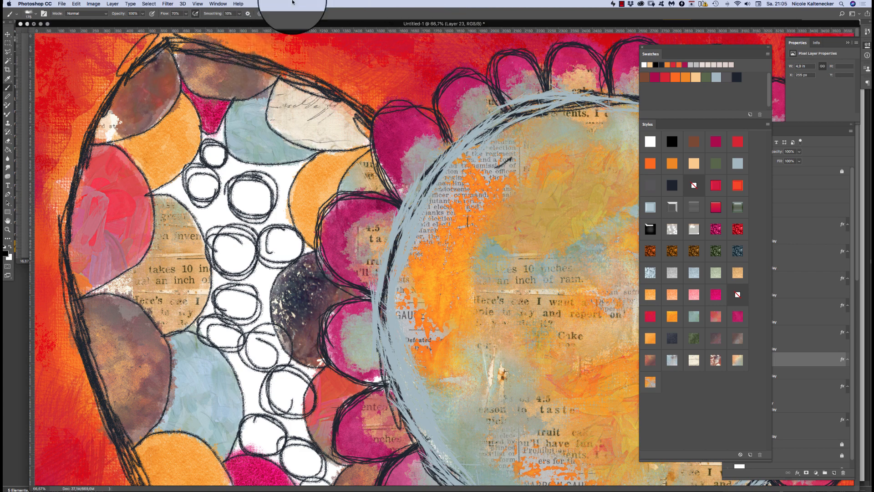
{"action": "key", "text": "super+minus"}
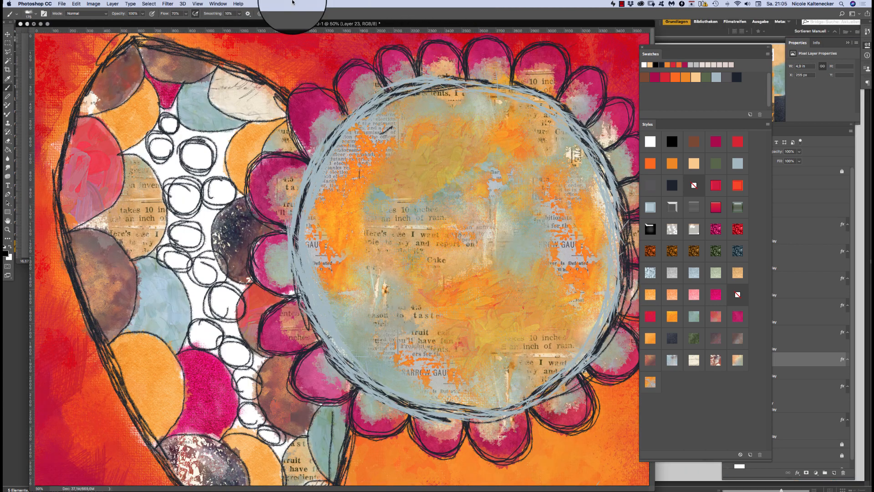
{"action": "key", "text": "super+minus"}
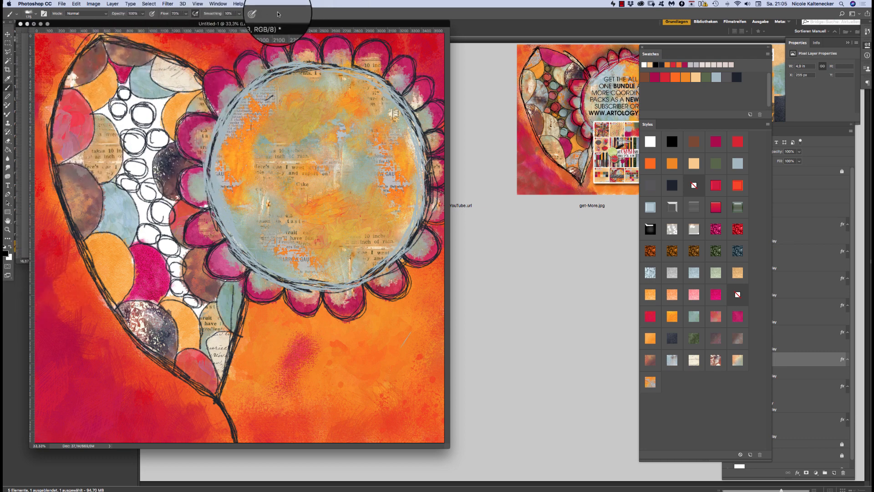
{"action": "left_click_drag", "start_coordinate": [277, 24], "coordinate": [457, 24]}
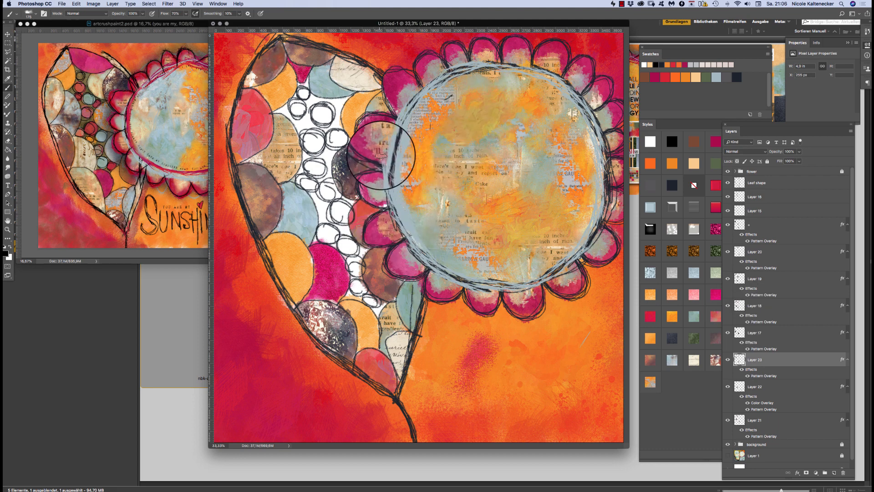
Step: Add a new layer, fill a doodled circle beside the dark scallop, move the layer directly below the leaf shape, and apply the magenta glitter style
{"action": "key", "text": "super+shift+n"}
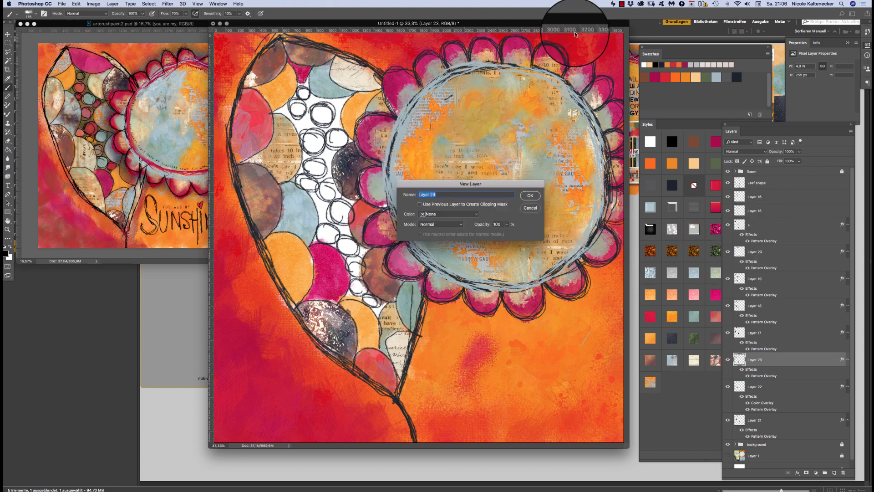
{"action": "key", "text": "Return"}
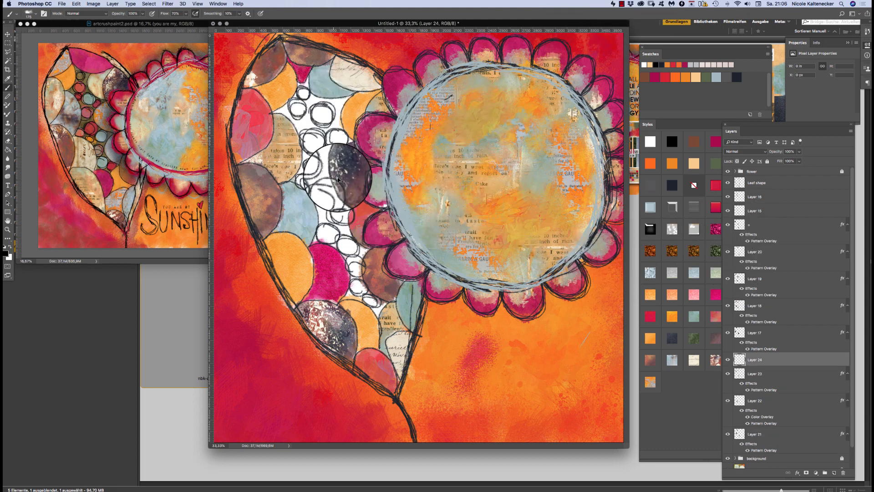
{"action": "mouse_move", "coordinate": [332, 187]}
{"action": "left_mouse_down"}
{"action": "mouse_move", "coordinate": [308, 177]}
{"action": "mouse_move", "coordinate": [315, 207]}
{"action": "mouse_move", "coordinate": [335, 196]}
{"action": "mouse_move", "coordinate": [335, 176]}
{"action": "mouse_move", "coordinate": [305, 190]}
{"action": "mouse_move", "coordinate": [316, 215]}
{"action": "mouse_move", "coordinate": [343, 188]}
{"action": "mouse_move", "coordinate": [300, 176]}
{"action": "mouse_move", "coordinate": [305, 212]}
{"action": "mouse_move", "coordinate": [349, 205]}
{"action": "mouse_move", "coordinate": [345, 186]}
{"action": "mouse_move", "coordinate": [315, 188]}
{"action": "mouse_move", "coordinate": [339, 198]}
{"action": "mouse_move", "coordinate": [327, 189]}
{"action": "mouse_move", "coordinate": [327, 198]}
{"action": "mouse_move", "coordinate": [310, 175]}
{"action": "mouse_move", "coordinate": [322, 195]}
{"action": "left_mouse_up"}
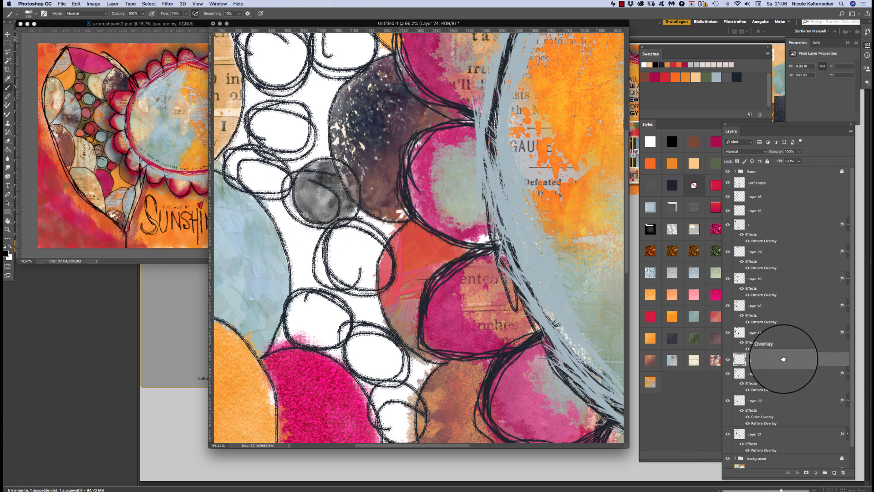
{"action": "left_click_drag", "start_coordinate": [783, 359], "coordinate": [778, 206]}
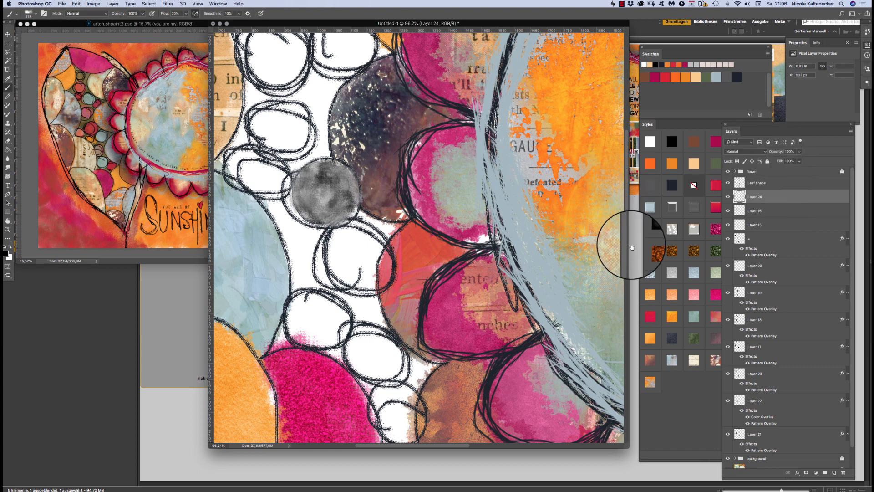
{"action": "left_click", "coordinate": [717, 229]}
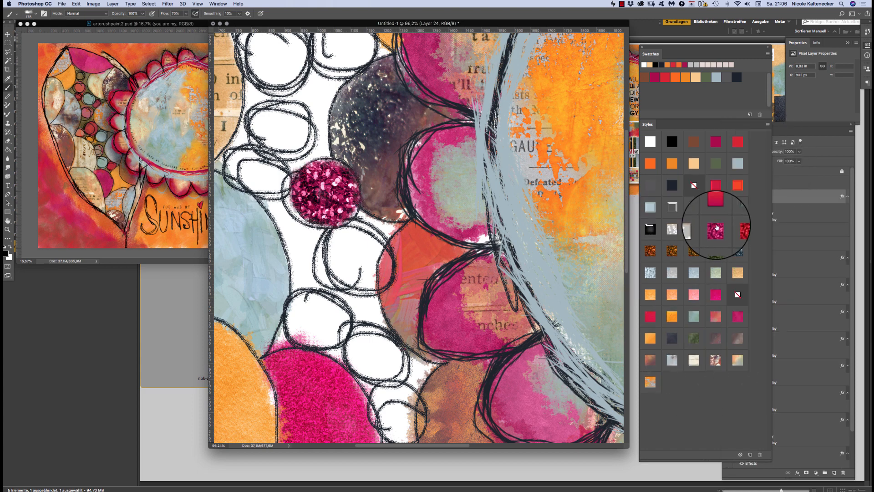
Step: Fill a small circle near the leaf's top and the small oval at the circle chain's lower end with magenta glitter, undoing the stray stroke
{"action": "mouse_move", "coordinate": [338, 169]}
{"action": "left_mouse_down"}
{"action": "mouse_move", "coordinate": [396, 226]}
{"action": "mouse_move", "coordinate": [466, 179]}
{"action": "mouse_move", "coordinate": [442, 266]}
{"action": "left_mouse_up"}
{"action": "mouse_move", "coordinate": [336, 62]}
{"action": "left_mouse_down"}
{"action": "mouse_move", "coordinate": [326, 44]}
{"action": "mouse_move", "coordinate": [339, 64]}
{"action": "mouse_move", "coordinate": [344, 56]}
{"action": "mouse_move", "coordinate": [320, 47]}
{"action": "mouse_move", "coordinate": [337, 64]}
{"action": "mouse_move", "coordinate": [344, 46]}
{"action": "mouse_move", "coordinate": [330, 39]}
{"action": "mouse_move", "coordinate": [338, 64]}
{"action": "left_mouse_up"}
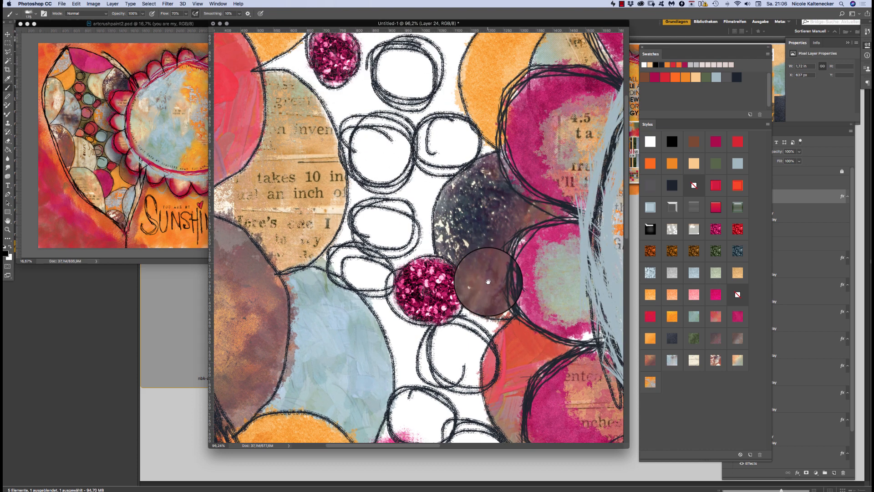
{"action": "mouse_move", "coordinate": [482, 262]}
{"action": "left_mouse_down"}
{"action": "mouse_move", "coordinate": [447, 57]}
{"action": "mouse_move", "coordinate": [417, 1]}
{"action": "left_mouse_up"}
{"action": "left_click_drag", "start_coordinate": [452, 309], "coordinate": [445, 312]}
{"action": "key", "text": "super+z"}
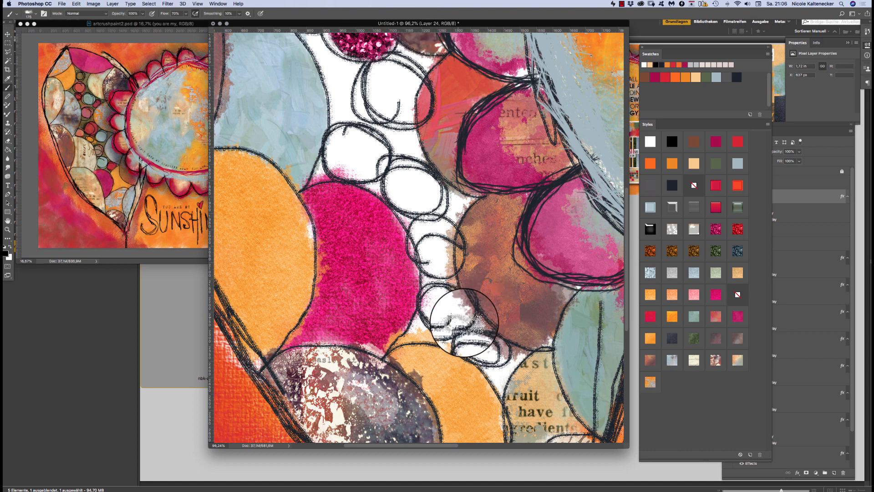
{"action": "mouse_move", "coordinate": [474, 337]}
{"action": "left_mouse_down"}
{"action": "mouse_move", "coordinate": [478, 339]}
{"action": "mouse_move", "coordinate": [485, 355]}
{"action": "mouse_move", "coordinate": [493, 358]}
{"action": "mouse_move", "coordinate": [486, 346]}
{"action": "mouse_move", "coordinate": [501, 354]}
{"action": "mouse_move", "coordinate": [484, 347]}
{"action": "left_mouse_up"}
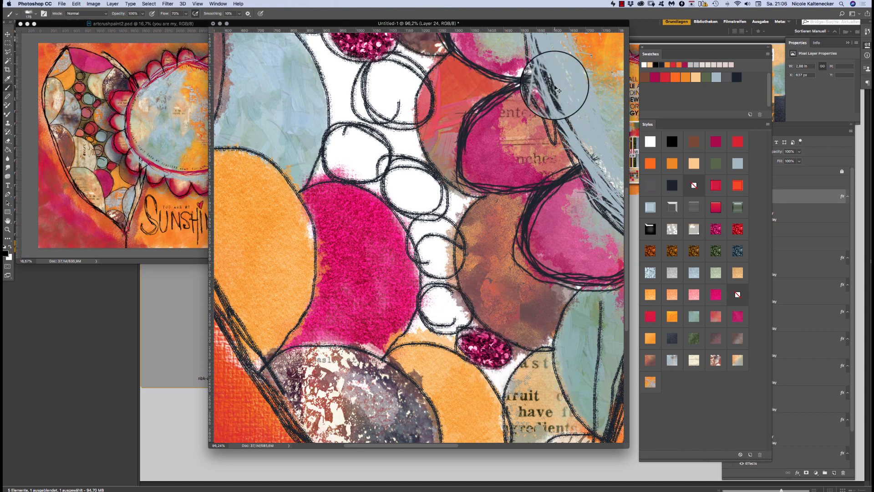
Step: Add another new layer and brush-fill the doodled circle directly above the large magenta scallop
{"action": "key", "text": "super+shift+n"}
{"action": "key", "text": "Return"}
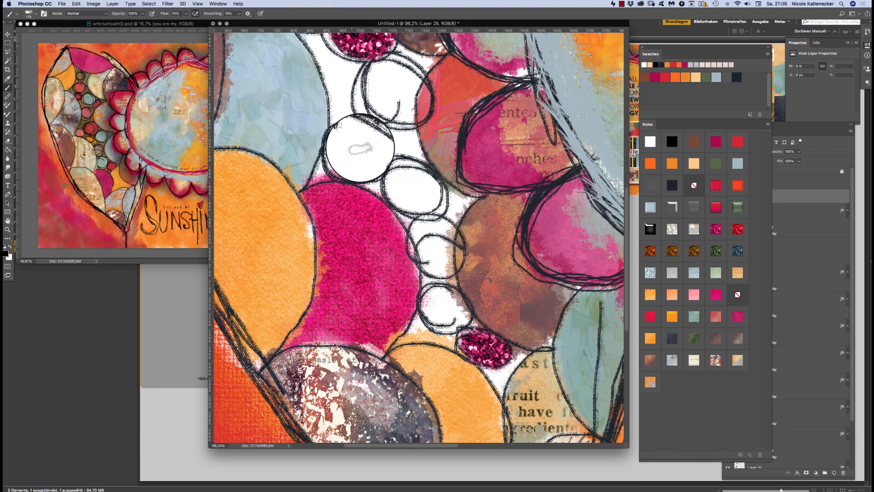
{"action": "mouse_move", "coordinate": [360, 146]}
{"action": "left_mouse_down"}
{"action": "mouse_move", "coordinate": [362, 166]}
{"action": "mouse_move", "coordinate": [350, 141]}
{"action": "left_mouse_up"}
{"action": "mouse_move", "coordinate": [357, 164]}
{"action": "left_mouse_down"}
{"action": "mouse_move", "coordinate": [360, 135]}
{"action": "mouse_move", "coordinate": [343, 136]}
{"action": "mouse_move", "coordinate": [345, 167]}
{"action": "mouse_move", "coordinate": [359, 171]}
{"action": "mouse_move", "coordinate": [364, 138]}
{"action": "mouse_move", "coordinate": [350, 142]}
{"action": "mouse_move", "coordinate": [357, 170]}
{"action": "mouse_move", "coordinate": [367, 161]}
{"action": "mouse_move", "coordinate": [324, 145]}
{"action": "mouse_move", "coordinate": [345, 169]}
{"action": "mouse_move", "coordinate": [380, 155]}
{"action": "mouse_move", "coordinate": [363, 141]}
{"action": "mouse_move", "coordinate": [368, 162]}
{"action": "left_mouse_up"}
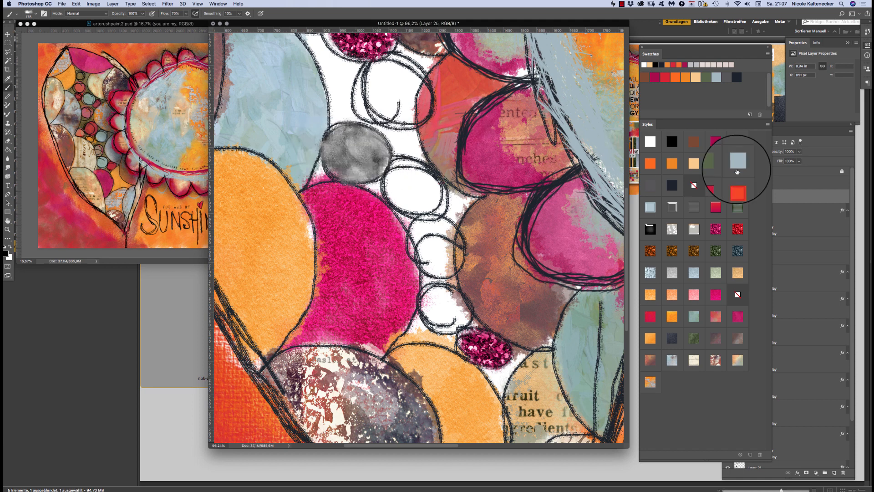
Step: Try glossy black, cream, green glitter, plain green and silvery blue foil styles on the newly filled circle
{"action": "left_click", "coordinate": [650, 228]}
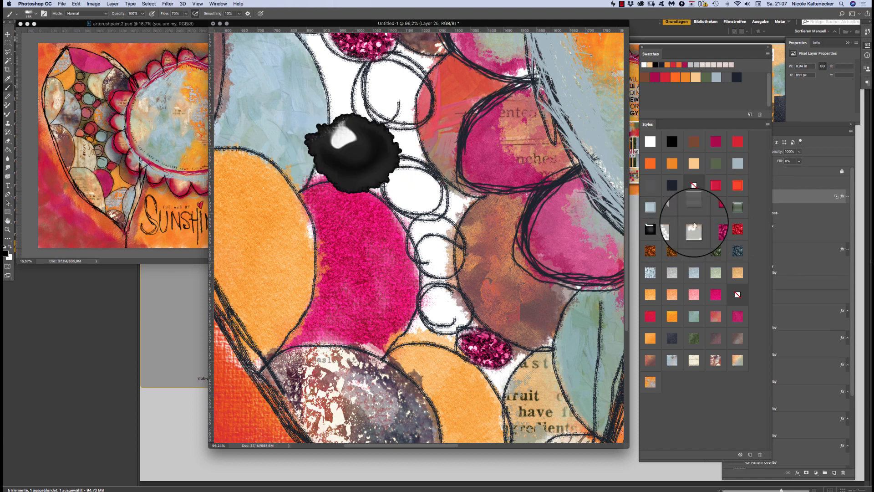
{"action": "left_click", "coordinate": [680, 232]}
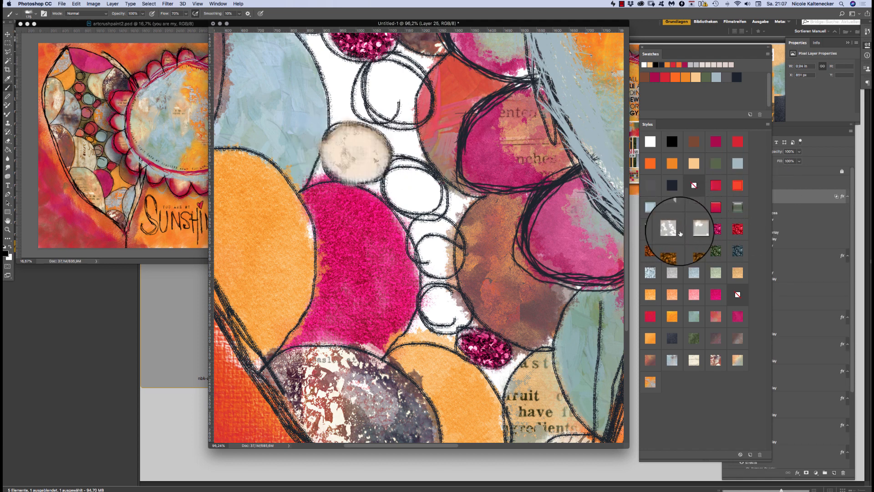
{"action": "left_click", "coordinate": [716, 251]}
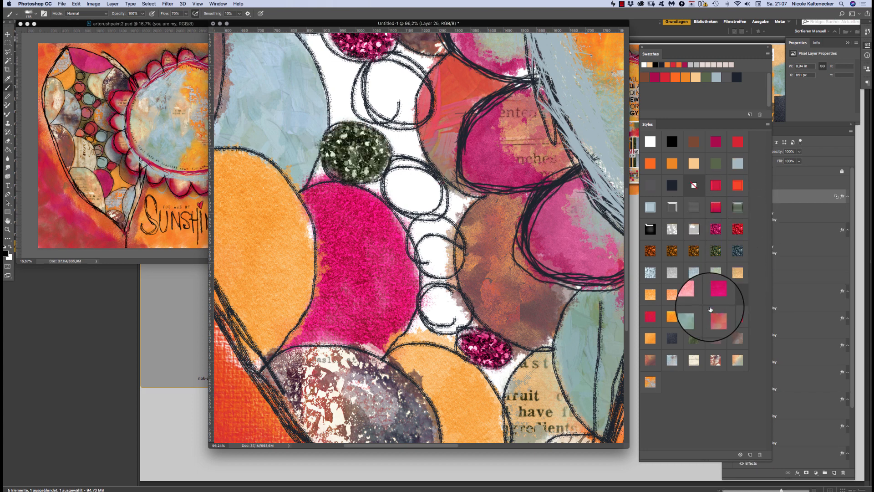
{"action": "left_click", "coordinate": [695, 318]}
{"action": "left_click", "coordinate": [692, 343]}
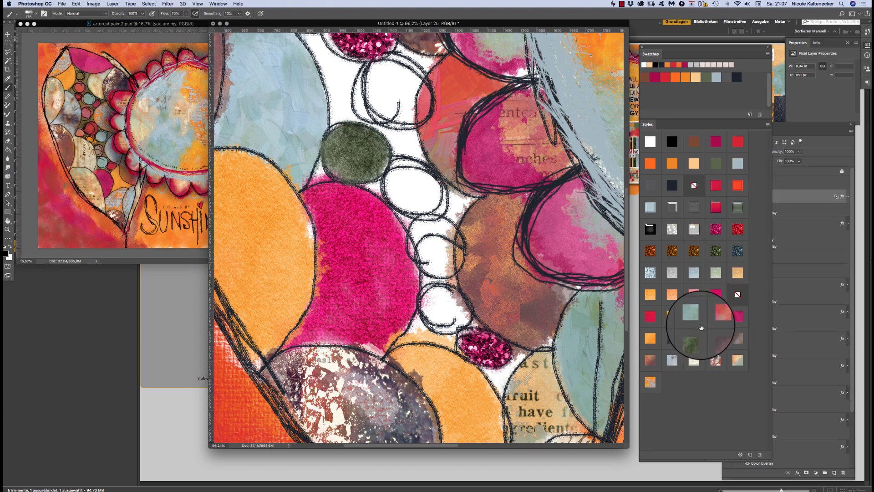
{"action": "left_click", "coordinate": [702, 275]}
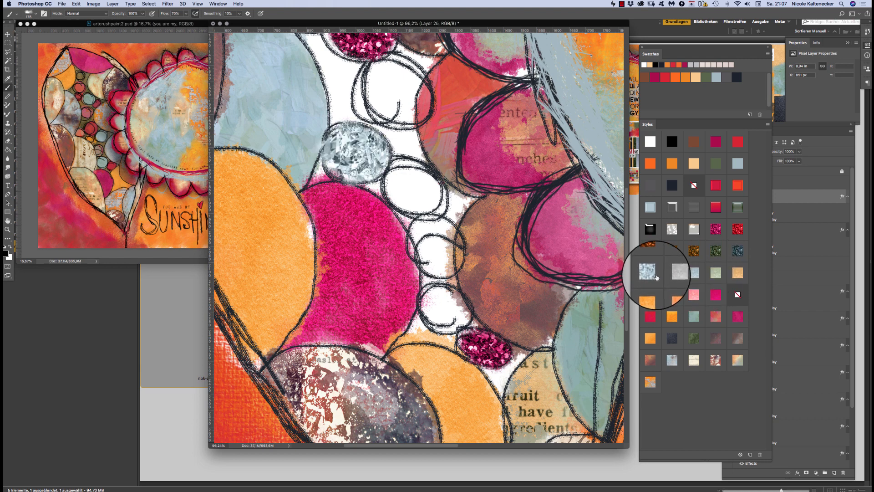
Step: Compare the mixed red and magenta paint styles on the circle above the magenta scallop, and apply the orange paint texture
{"action": "left_click_drag", "start_coordinate": [356, 156], "coordinate": [434, 260]}
{"action": "left_click", "coordinate": [382, 226]}
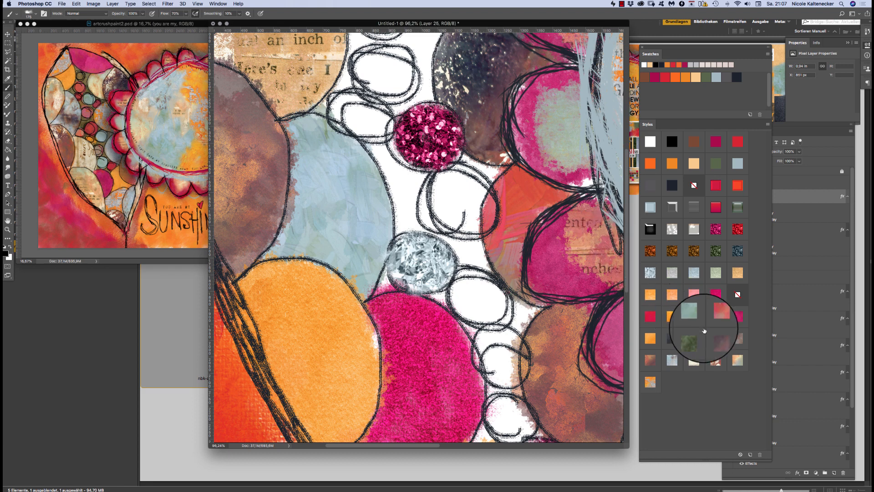
{"action": "left_click", "coordinate": [716, 316]}
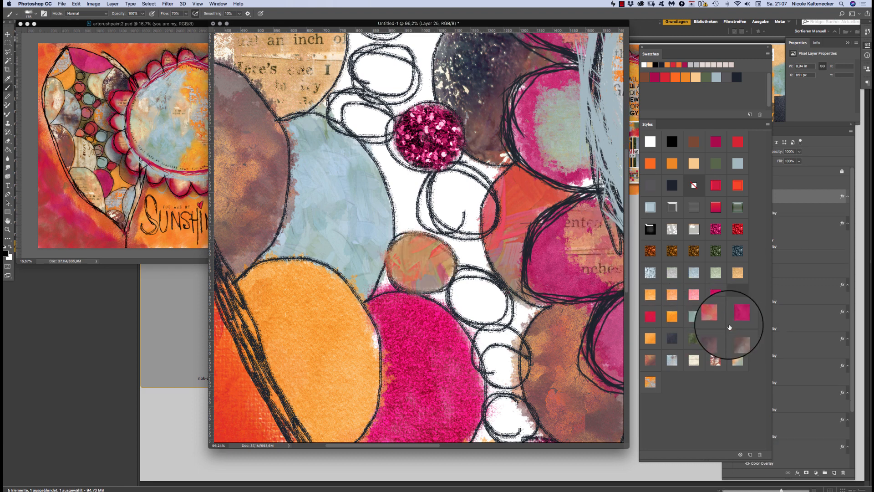
{"action": "left_click", "coordinate": [739, 320]}
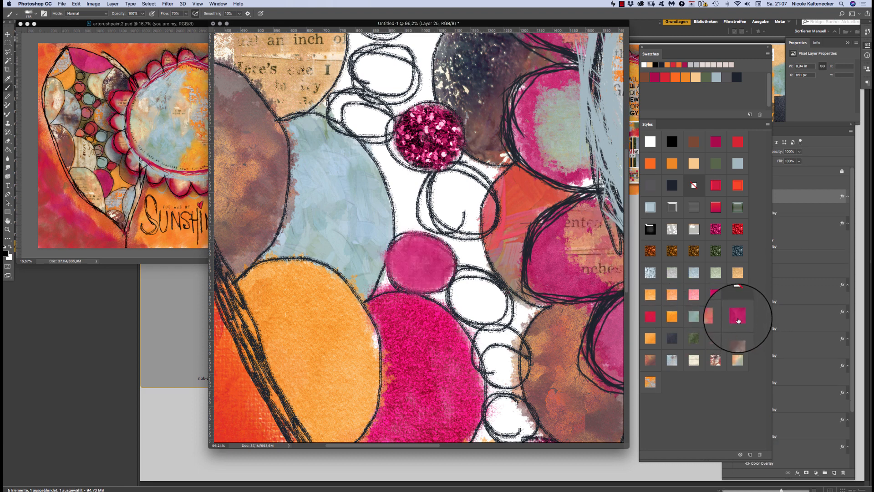
{"action": "left_click", "coordinate": [672, 315]}
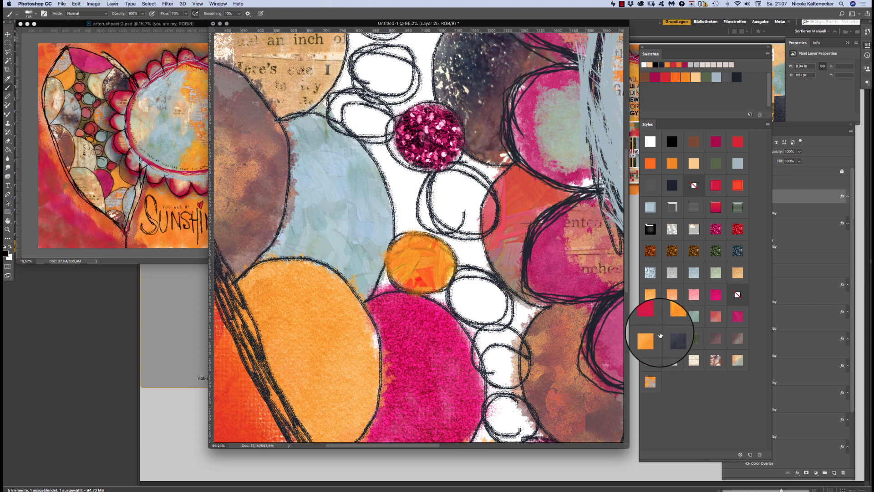
Step: Try the plain orange style on the circle above the magenta scallop, apply gold glitter, and fill two more small circles with it
{"action": "left_click", "coordinate": [652, 339]}
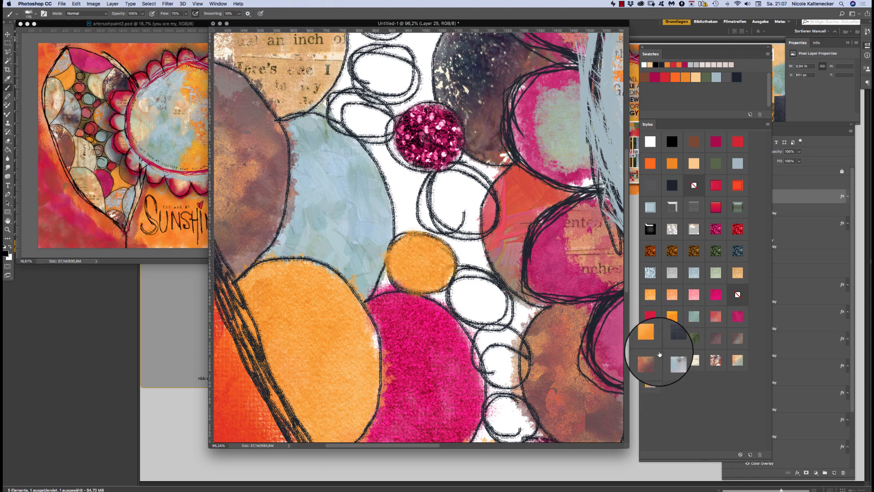
{"action": "left_click", "coordinate": [741, 273]}
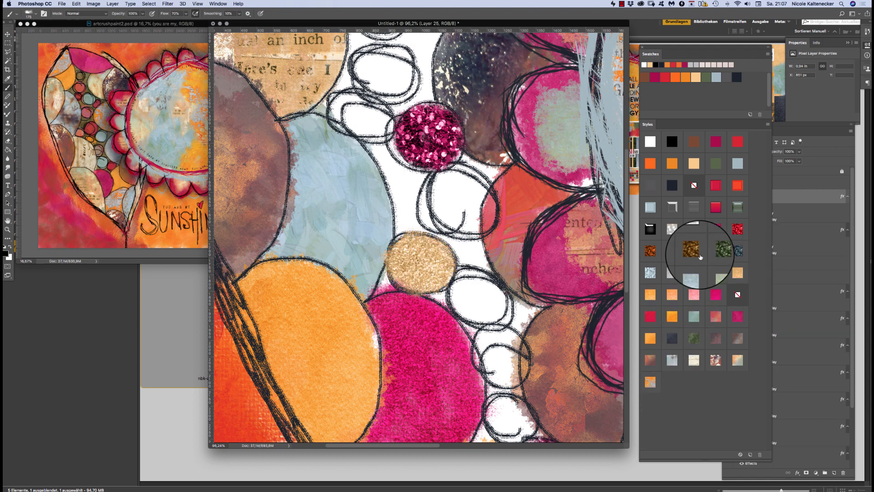
{"action": "key", "text": "super+0"}
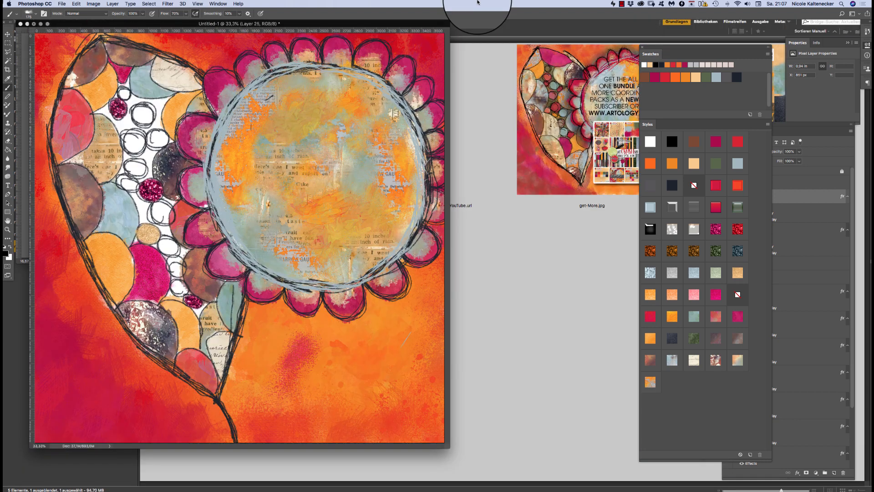
{"action": "left_click_drag", "start_coordinate": [343, 24], "coordinate": [533, 48]}
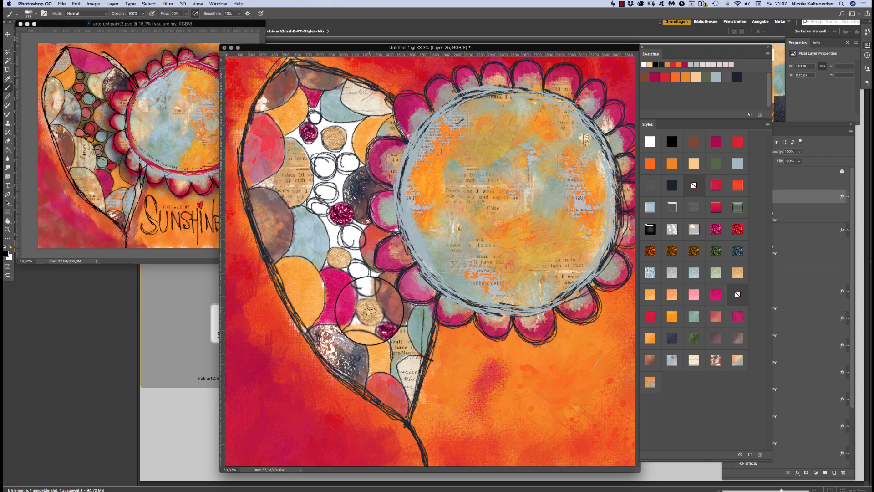
Step: Add a new layer, fill the circle below the large magenta glitter circle and two more circles, and apply the dark green texture style
{"action": "key", "text": "super+shift+n"}
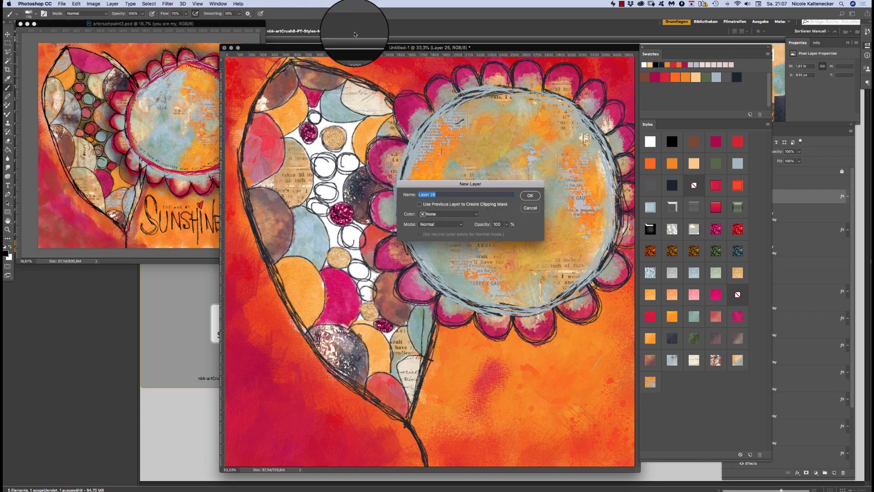
{"action": "key", "text": "Return"}
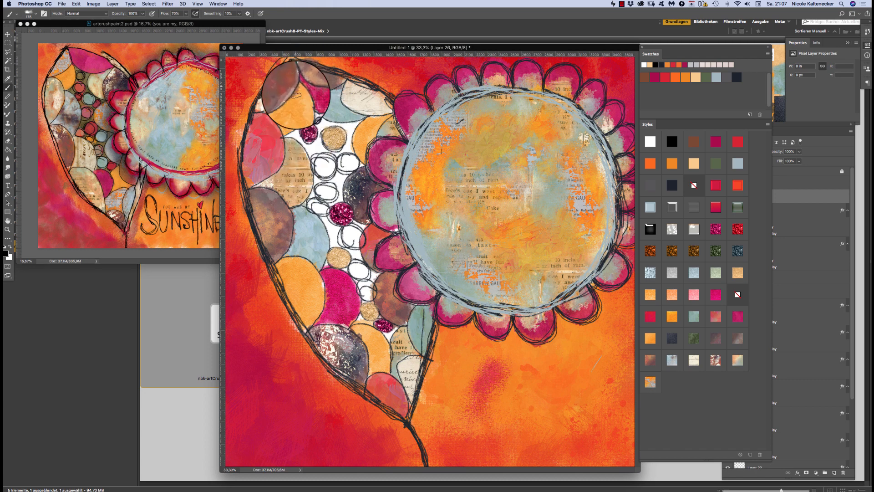
{"action": "mouse_move", "coordinate": [350, 240]}
{"action": "left_mouse_down"}
{"action": "mouse_move", "coordinate": [357, 233]}
{"action": "mouse_move", "coordinate": [348, 241]}
{"action": "mouse_move", "coordinate": [361, 240]}
{"action": "mouse_move", "coordinate": [348, 227]}
{"action": "mouse_move", "coordinate": [354, 247]}
{"action": "mouse_move", "coordinate": [354, 234]}
{"action": "left_mouse_up"}
{"action": "left_click", "coordinate": [674, 337]}
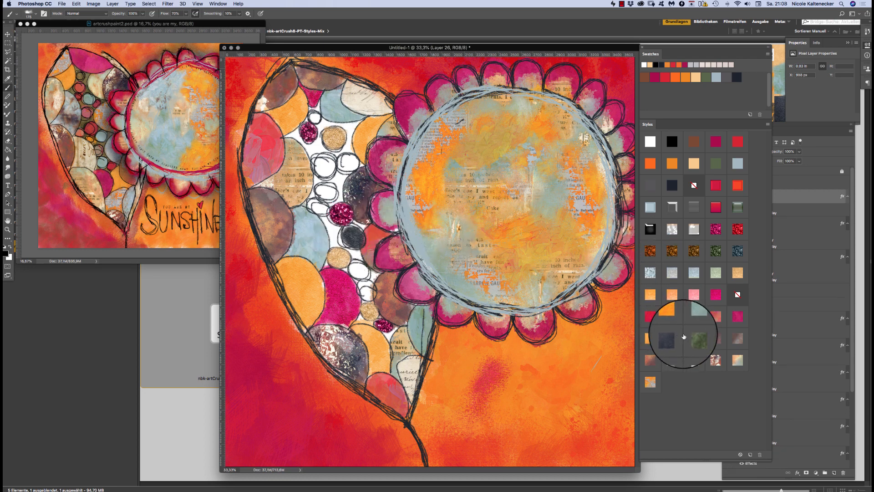
{"action": "left_click", "coordinate": [696, 340]}
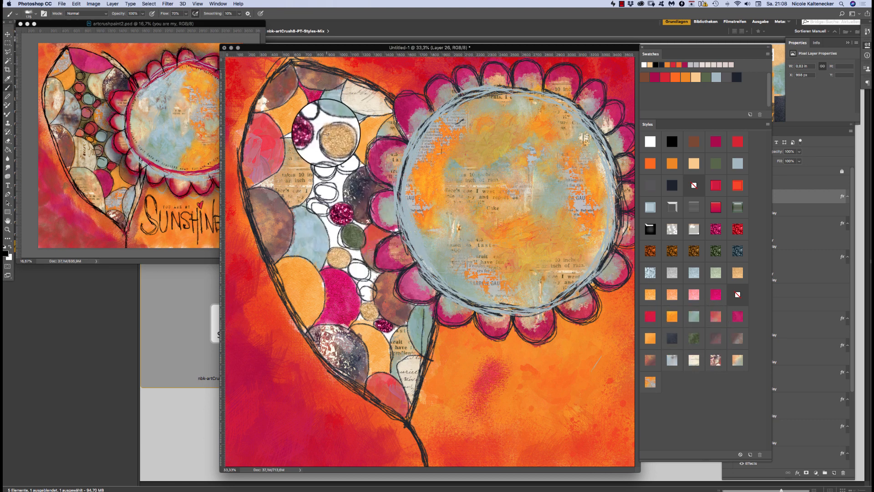
{"action": "left_click_drag", "start_coordinate": [352, 163], "coordinate": [346, 163]}
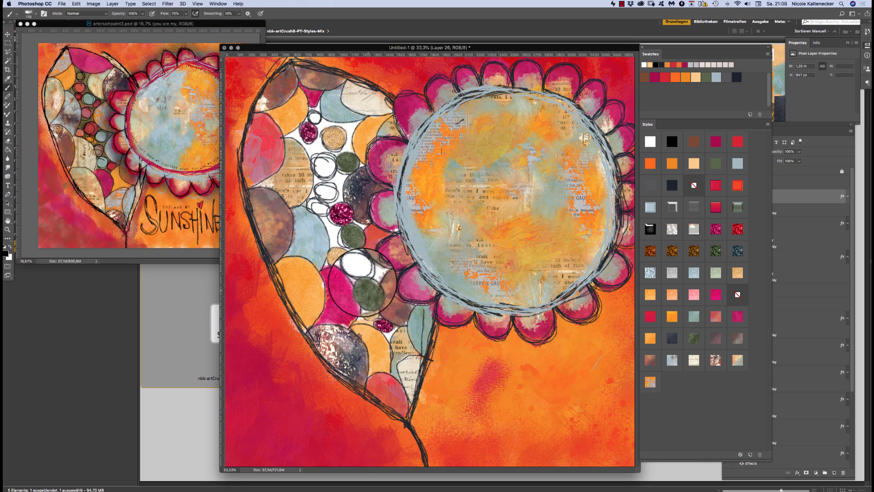
Step: Add another new layer and fill three more doodled circles, from the leaf's top to beside the lower gold circle, with silver glitter
{"action": "key", "text": "super+shift+n"}
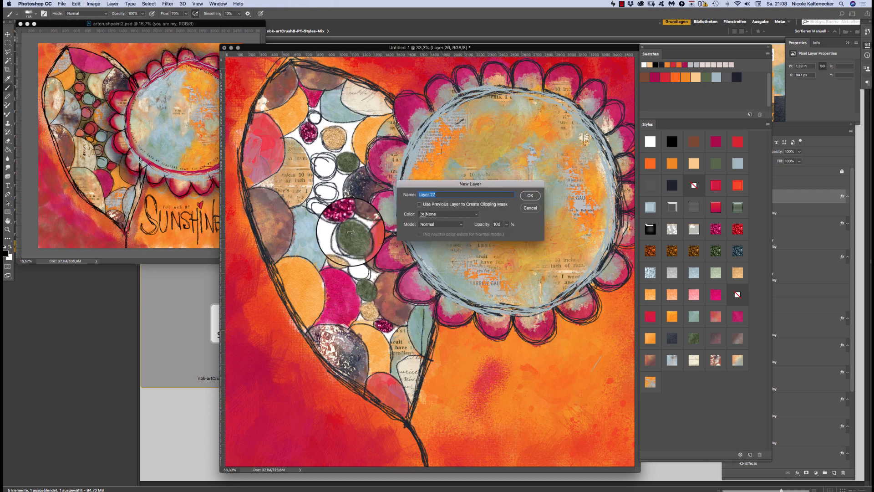
{"action": "key", "text": "Return"}
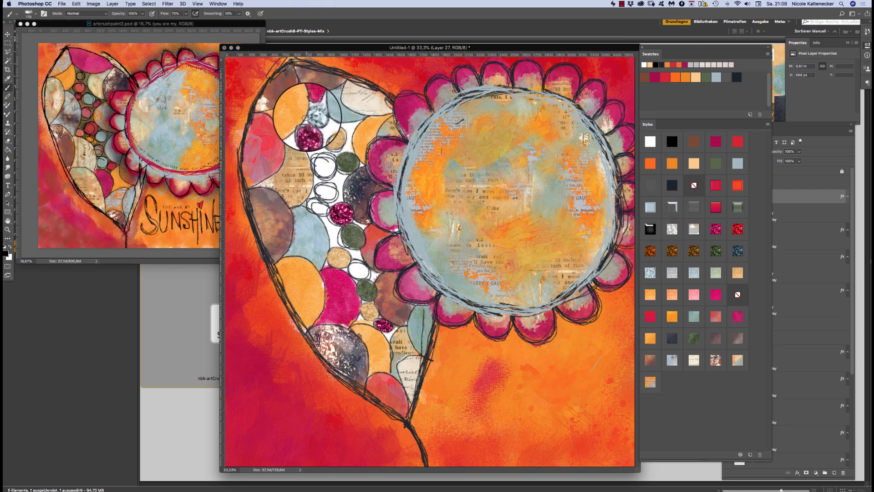
{"action": "mouse_move", "coordinate": [327, 191]}
{"action": "left_mouse_down"}
{"action": "mouse_move", "coordinate": [321, 157]}
{"action": "mouse_move", "coordinate": [322, 172]}
{"action": "mouse_move", "coordinate": [334, 177]}
{"action": "mouse_move", "coordinate": [323, 156]}
{"action": "mouse_move", "coordinate": [323, 174]}
{"action": "mouse_move", "coordinate": [326, 156]}
{"action": "mouse_move", "coordinate": [326, 168]}
{"action": "left_mouse_up"}
{"action": "left_click_drag", "start_coordinate": [359, 261], "coordinate": [361, 271]}
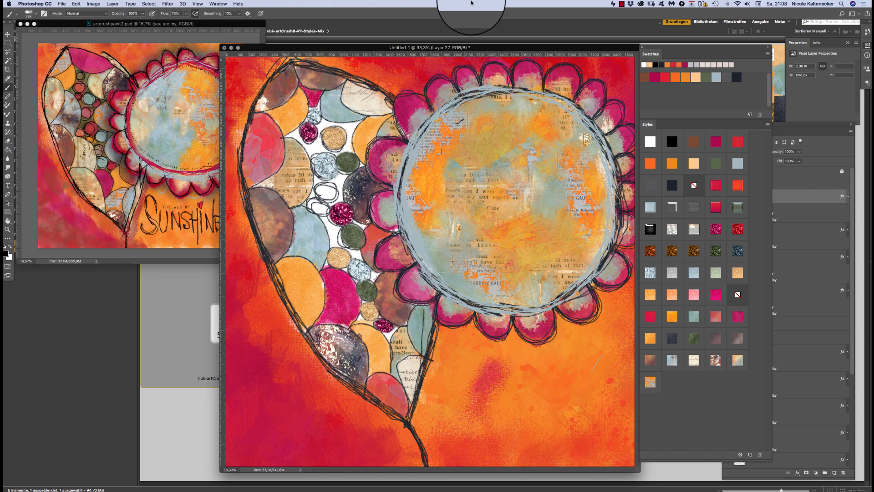
Step: Fill the last two empty circles on separate new layers, the upper with orange paint texture and the lower with green glitter
{"action": "key", "text": "super+shift+n"}
{"action": "key", "text": "Return"}
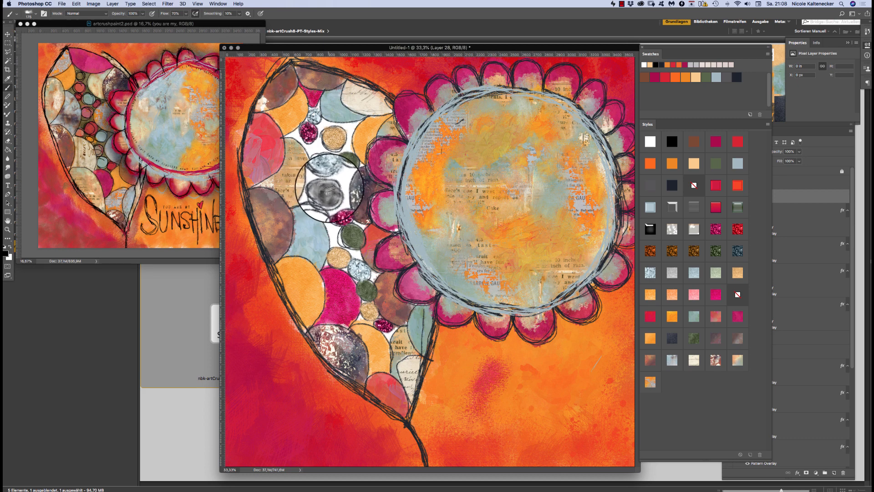
{"action": "left_click", "coordinate": [328, 190]}
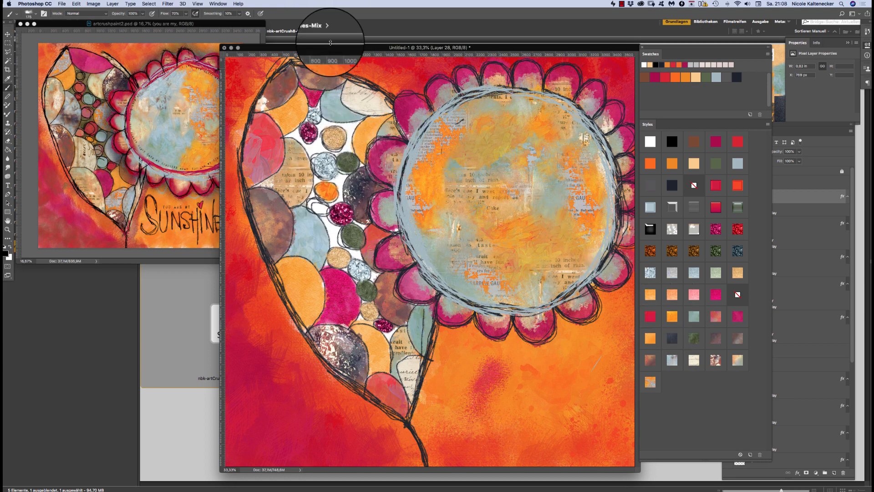
{"action": "key", "text": "super+shift+n"}
{"action": "key", "text": "Return"}
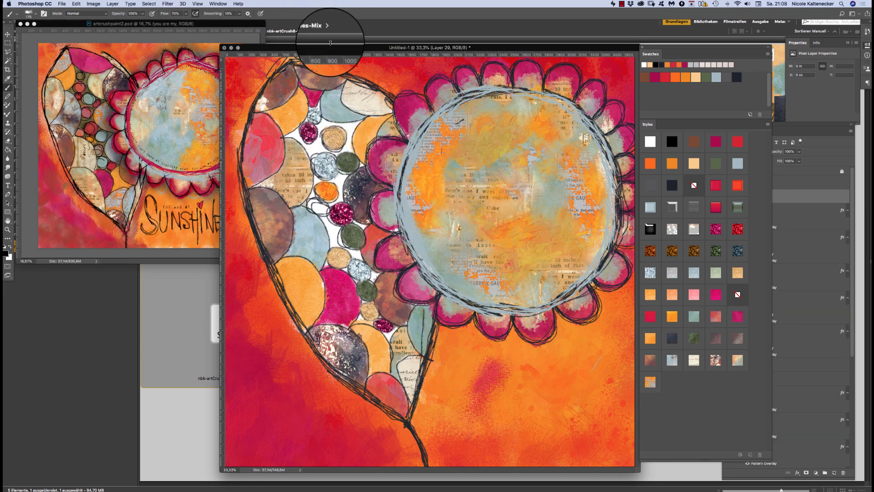
{"action": "left_click", "coordinate": [321, 210]}
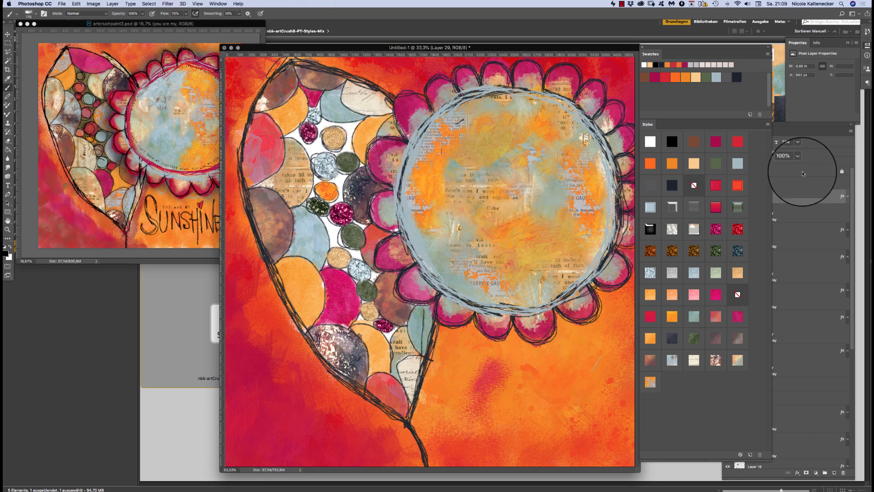
Step: Add a new layer directly above the background group, beneath all the scallop and circle layers
{"action": "left_click", "coordinate": [805, 200]}
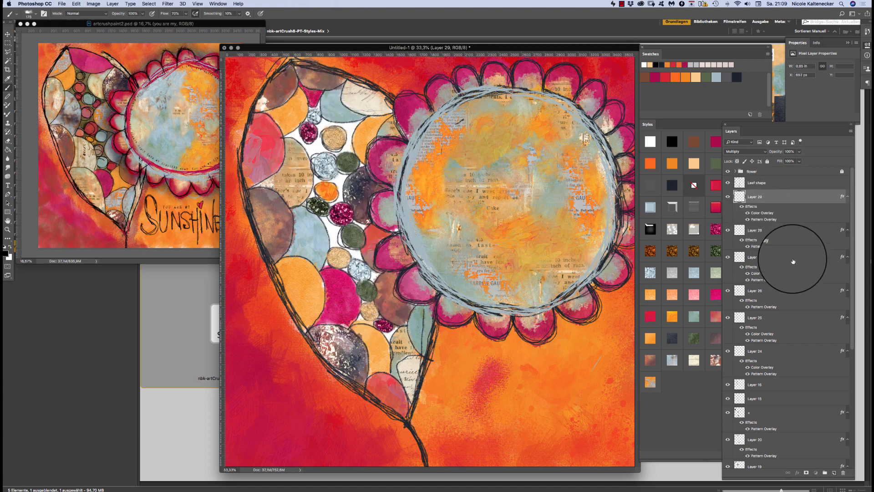
{"action": "left_click_drag", "start_coordinate": [855, 325], "coordinate": [776, 457]}
{"action": "left_click", "coordinate": [772, 447]}
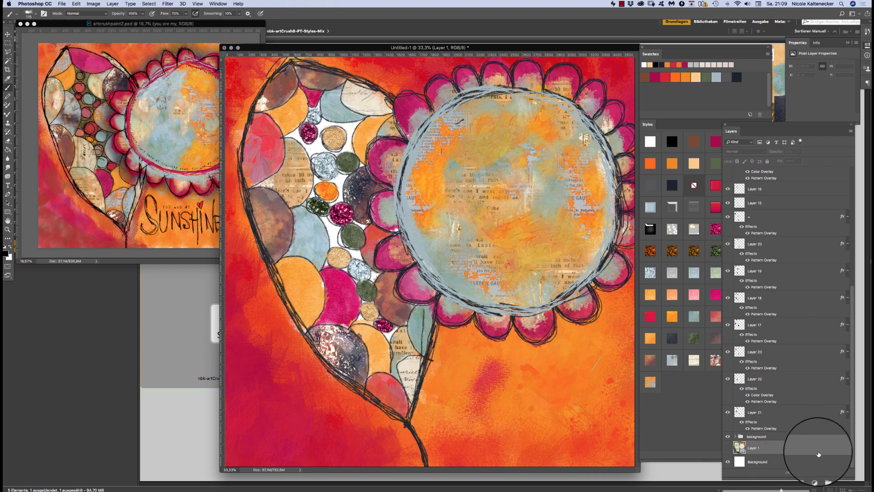
{"action": "left_click", "coordinate": [795, 437]}
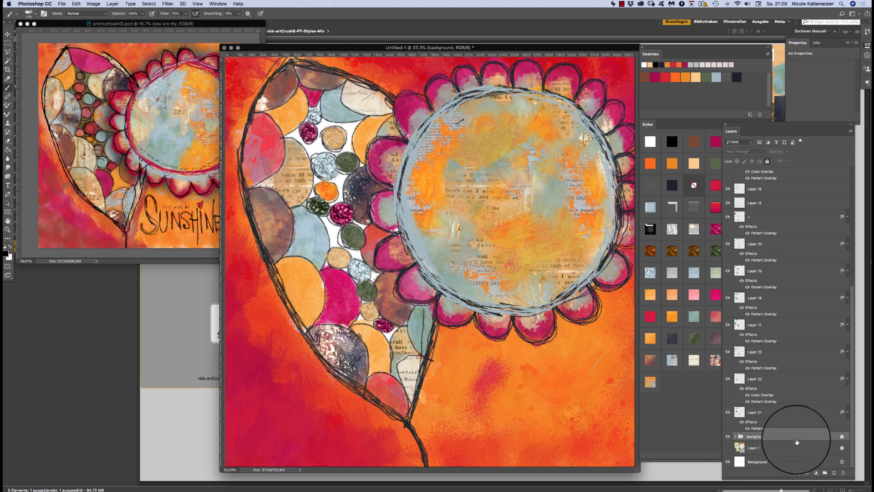
{"action": "left_click", "coordinate": [831, 474]}
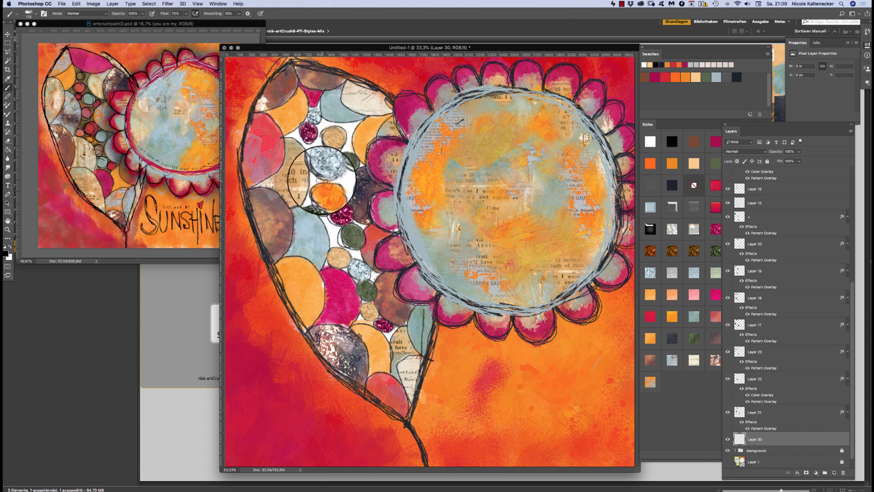
Step: Enlarge the brush, paint the white gaps behind the leaf's circles and scallops down to the tip, and apply a dark brown-purple paint style
{"action": "key", "text": "bracketright"}
{"action": "key", "text": "bracketright"}
{"action": "key", "text": "bracketright"}
{"action": "mouse_move", "coordinate": [294, 133]}
{"action": "left_mouse_down"}
{"action": "mouse_move", "coordinate": [328, 155]}
{"action": "mouse_move", "coordinate": [310, 127]}
{"action": "mouse_move", "coordinate": [327, 152]}
{"action": "mouse_move", "coordinate": [328, 113]}
{"action": "mouse_move", "coordinate": [352, 162]}
{"action": "mouse_move", "coordinate": [366, 126]}
{"action": "mouse_move", "coordinate": [325, 225]}
{"action": "mouse_move", "coordinate": [317, 216]}
{"action": "mouse_move", "coordinate": [343, 247]}
{"action": "mouse_move", "coordinate": [350, 283]}
{"action": "mouse_move", "coordinate": [326, 229]}
{"action": "mouse_move", "coordinate": [346, 241]}
{"action": "mouse_move", "coordinate": [371, 286]}
{"action": "mouse_move", "coordinate": [365, 252]}
{"action": "mouse_move", "coordinate": [297, 113]}
{"action": "mouse_move", "coordinate": [263, 135]}
{"action": "mouse_move", "coordinate": [325, 105]}
{"action": "mouse_move", "coordinate": [319, 172]}
{"action": "mouse_move", "coordinate": [332, 254]}
{"action": "mouse_move", "coordinate": [372, 276]}
{"action": "mouse_move", "coordinate": [391, 304]}
{"action": "mouse_move", "coordinate": [396, 358]}
{"action": "mouse_move", "coordinate": [335, 284]}
{"action": "mouse_move", "coordinate": [350, 270]}
{"action": "left_mouse_up"}
{"action": "left_click", "coordinate": [703, 124]}
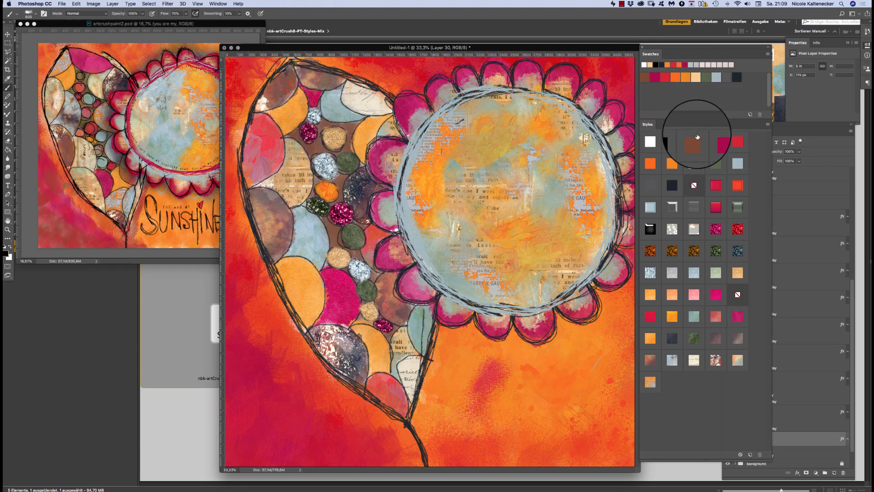
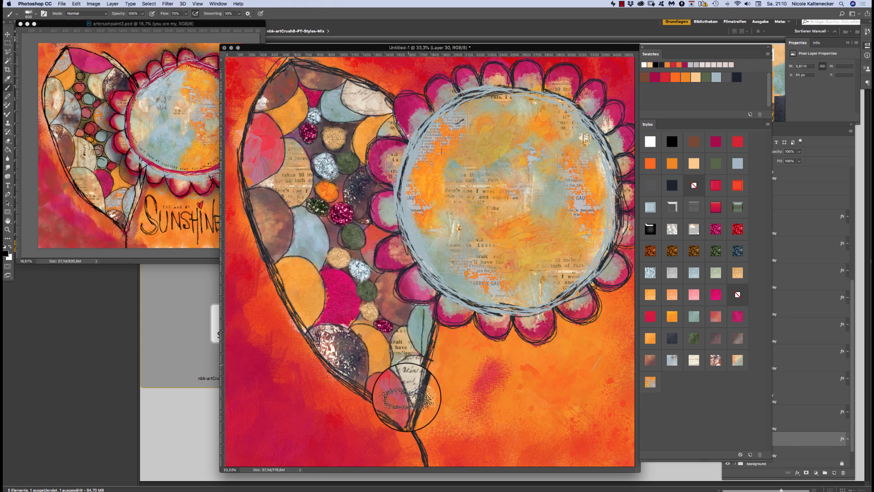
{"action": "left_click_drag", "start_coordinate": [397, 399], "coordinate": [391, 390]}
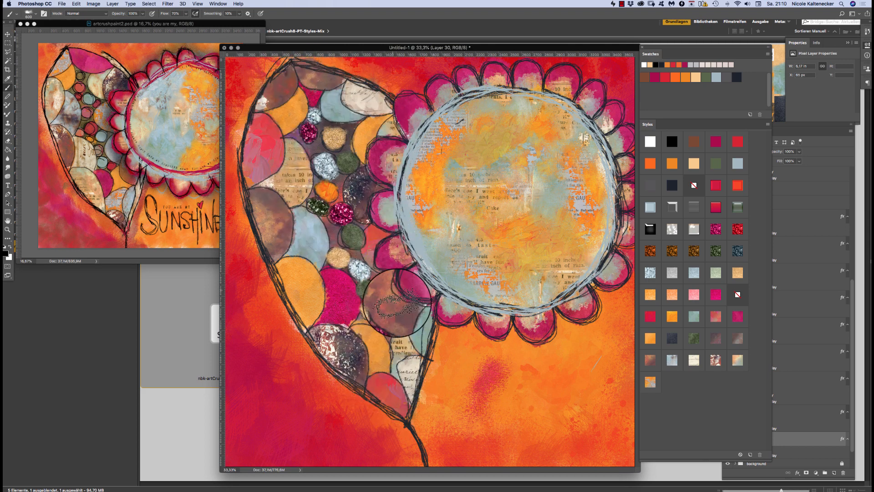
{"action": "left_click", "coordinate": [414, 309]}
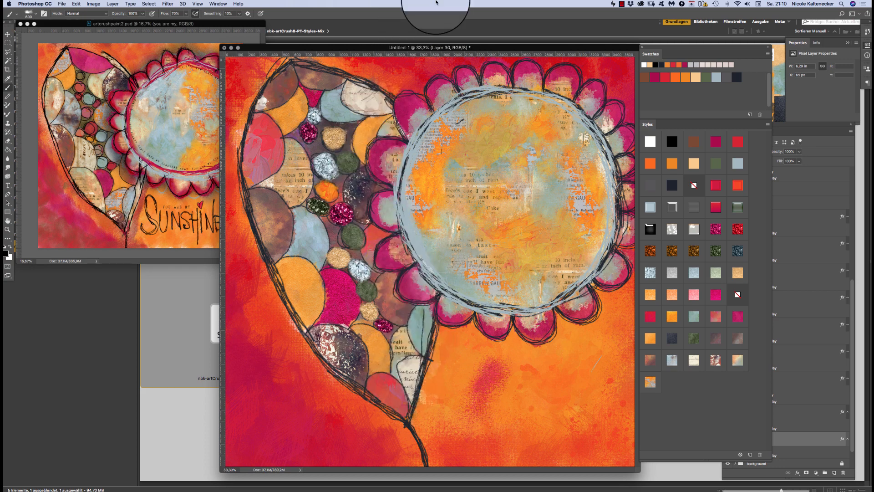
Step: Enlarge the canvas area around the artwork, and examine the layer stack of the finished artcrushpaint2.psd reference
{"action": "key", "text": "super+minus"}
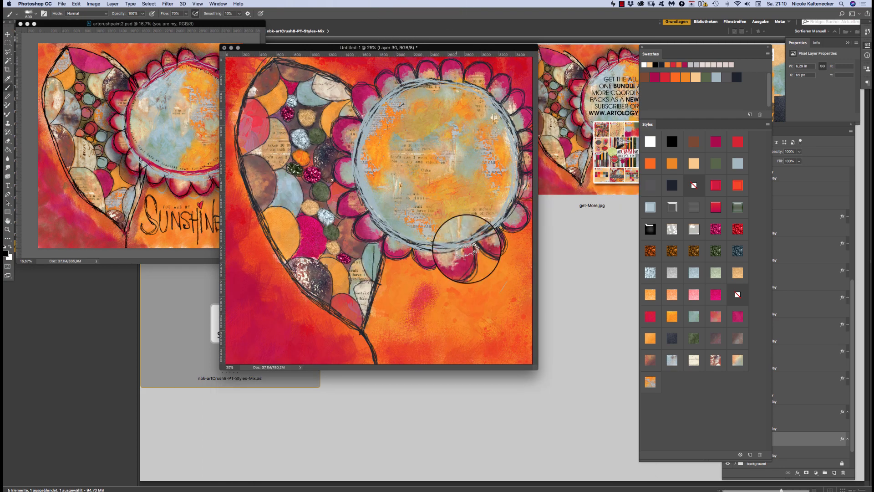
{"action": "left_click_drag", "start_coordinate": [535, 367], "coordinate": [633, 482]}
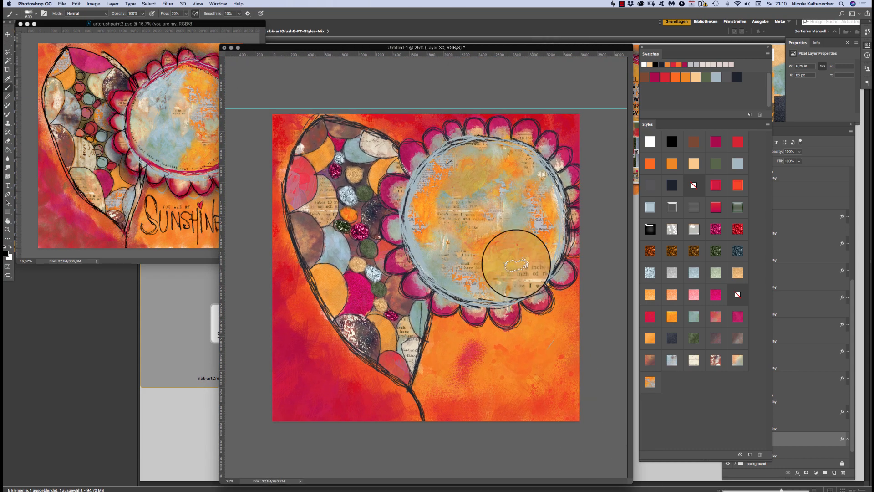
{"action": "left_click", "coordinate": [136, 103]}
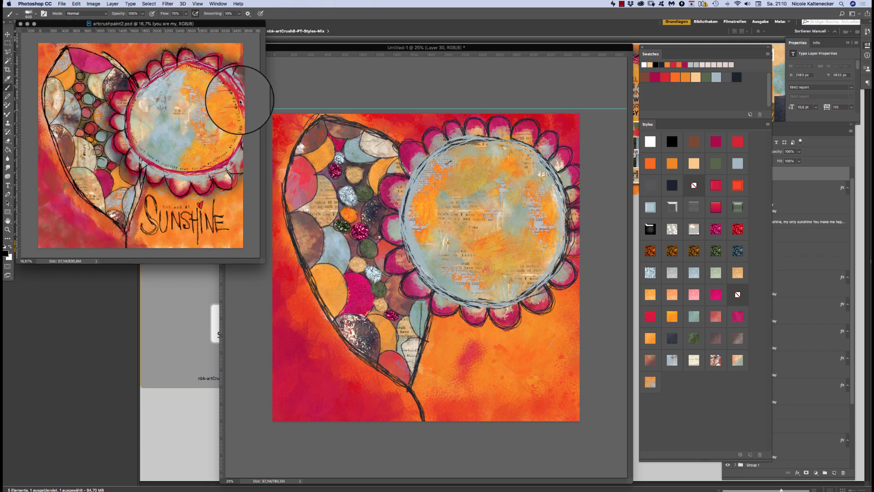
{"action": "left_click", "coordinate": [8, 35]}
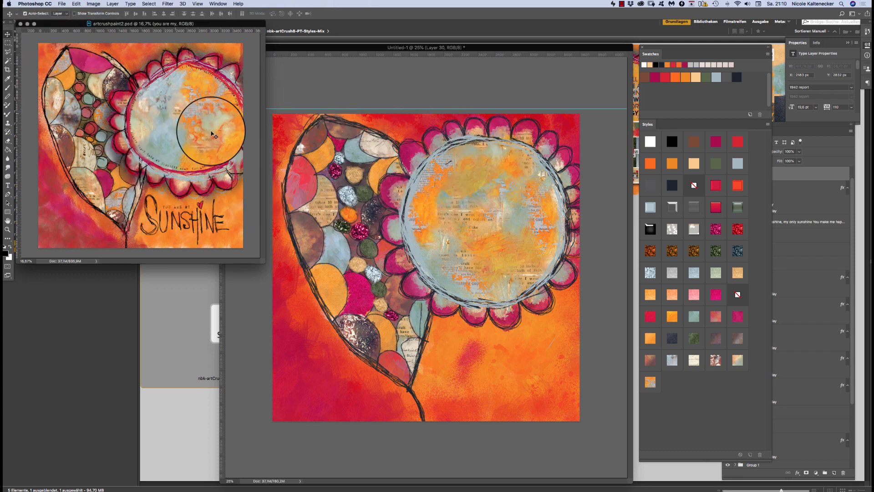
{"action": "left_click", "coordinate": [805, 125]}
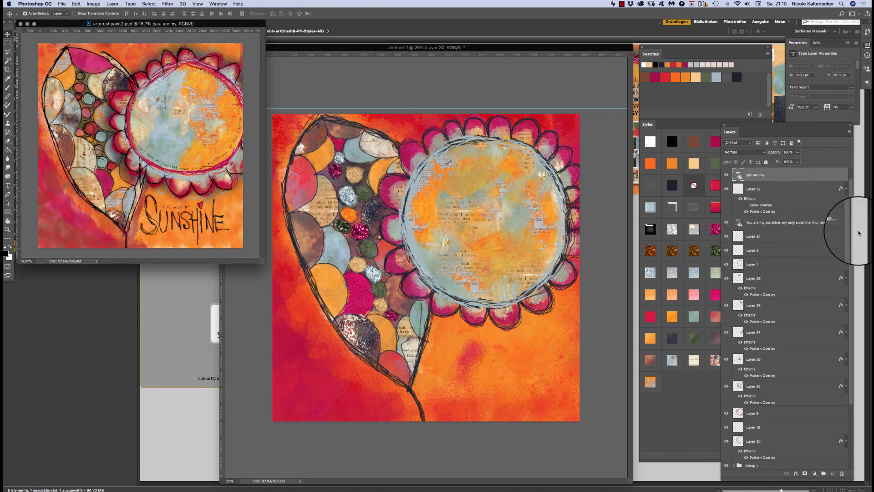
{"action": "scroll", "coordinate": [853, 224], "scroll_direction": "up", "scroll_amount": 1}
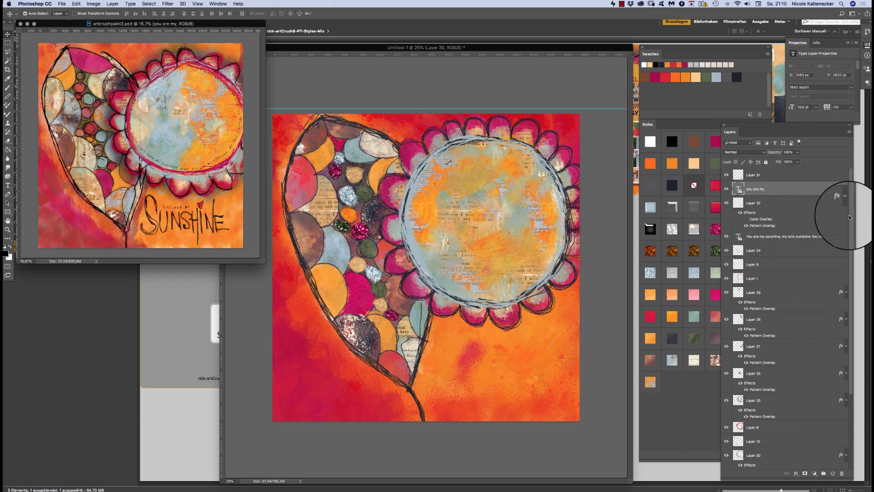
{"action": "scroll", "coordinate": [847, 227], "scroll_direction": "down", "scroll_amount": 6}
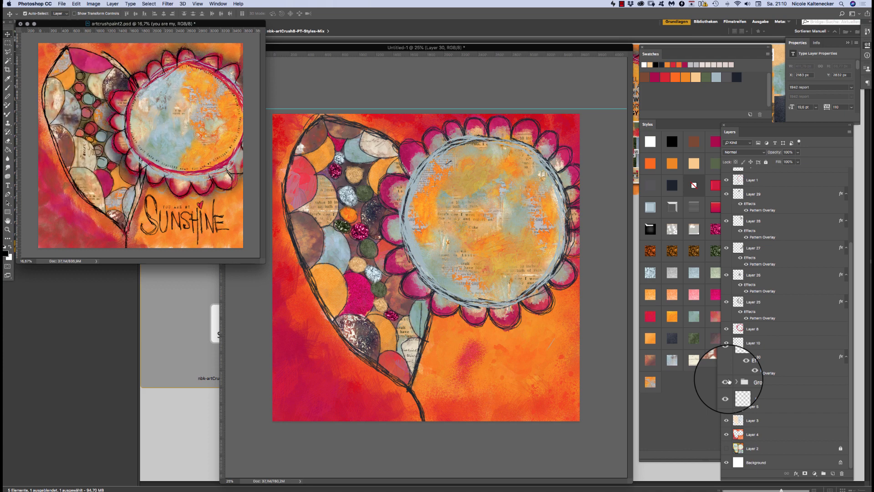
Step: Return to the Untitled-1 document and group all layers from Leaf shape down to Layer 30 into a group named leaf
{"action": "left_click", "coordinate": [562, 435]}
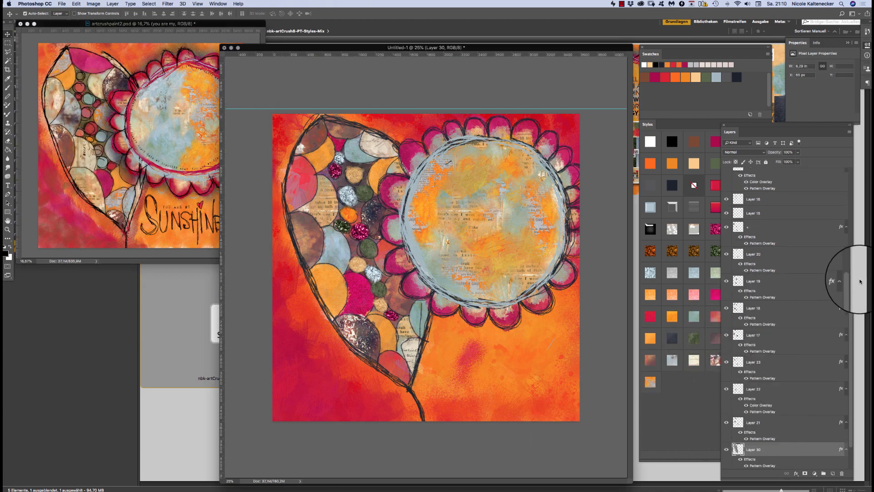
{"action": "left_click_drag", "start_coordinate": [852, 283], "coordinate": [843, 116]}
{"action": "left_click", "coordinate": [740, 172]}
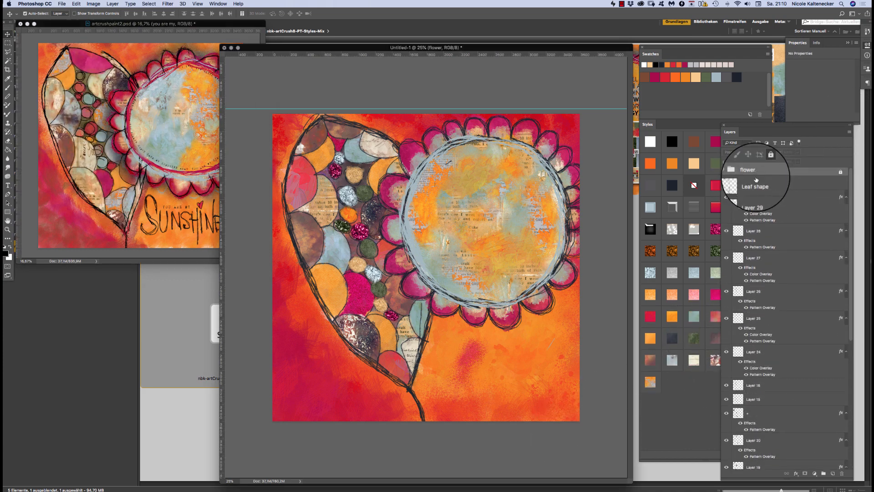
{"action": "left_click", "coordinate": [757, 184]}
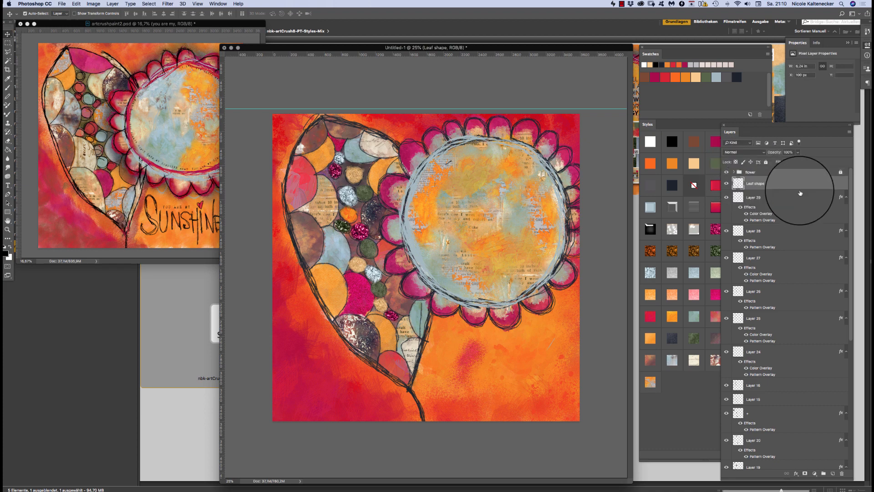
{"action": "left_click_drag", "start_coordinate": [851, 179], "coordinate": [804, 329]}
{"action": "left_click", "coordinate": [784, 386], "text": "shift"}
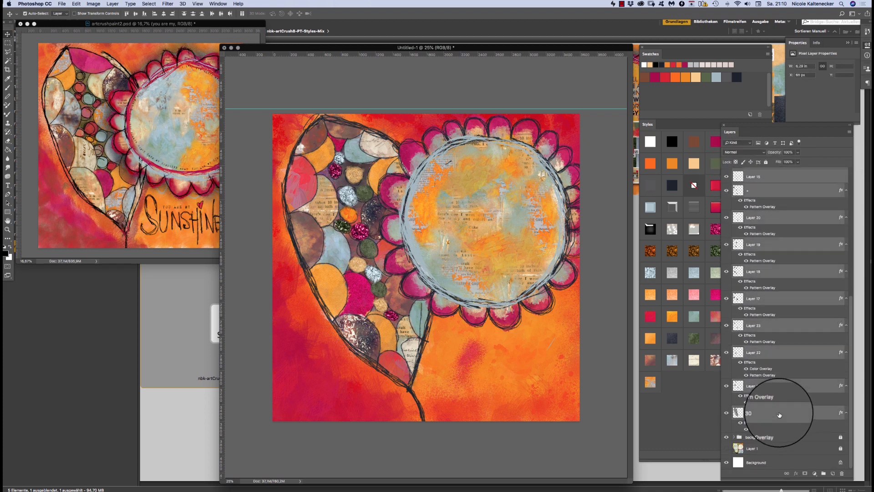
{"action": "right_click", "coordinate": [775, 385]}
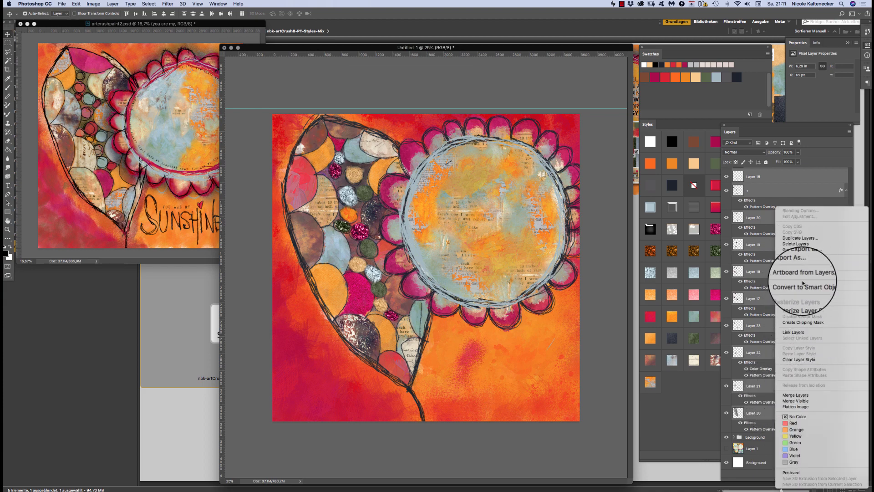
{"action": "left_click", "coordinate": [816, 250]}
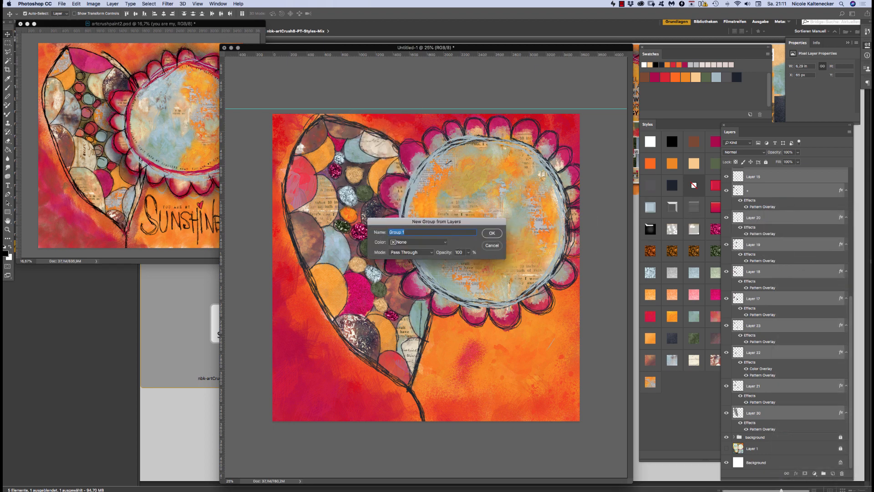
{"action": "type", "text": "leaf"}
{"action": "key", "text": "Return"}
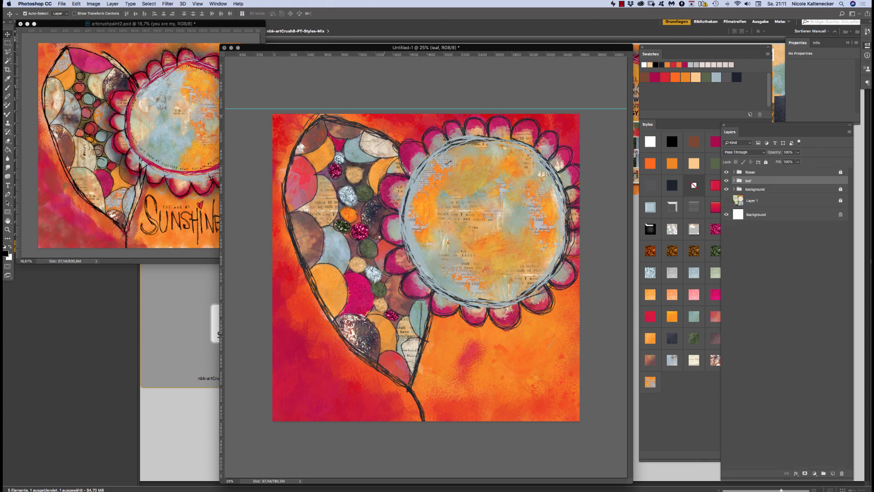
Step: Check the contents of the flower, leaf and background groups by hiding and showing each one in turn
{"action": "left_click", "coordinate": [727, 172]}
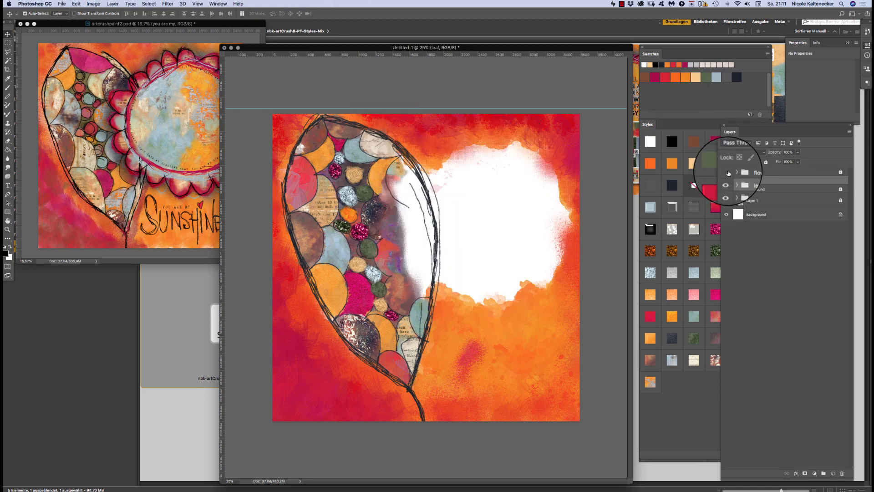
{"action": "left_click", "coordinate": [728, 173]}
{"action": "left_click", "coordinate": [728, 181]}
{"action": "left_click", "coordinate": [728, 181]}
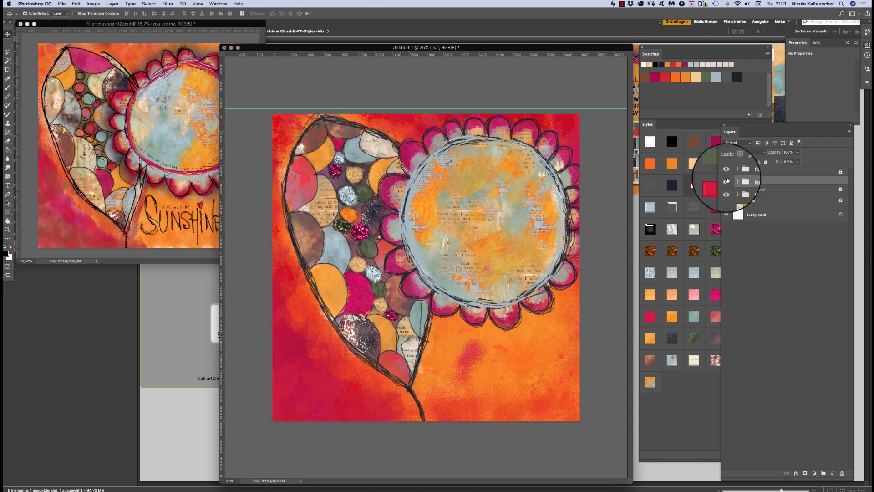
{"action": "left_click", "coordinate": [728, 198]}
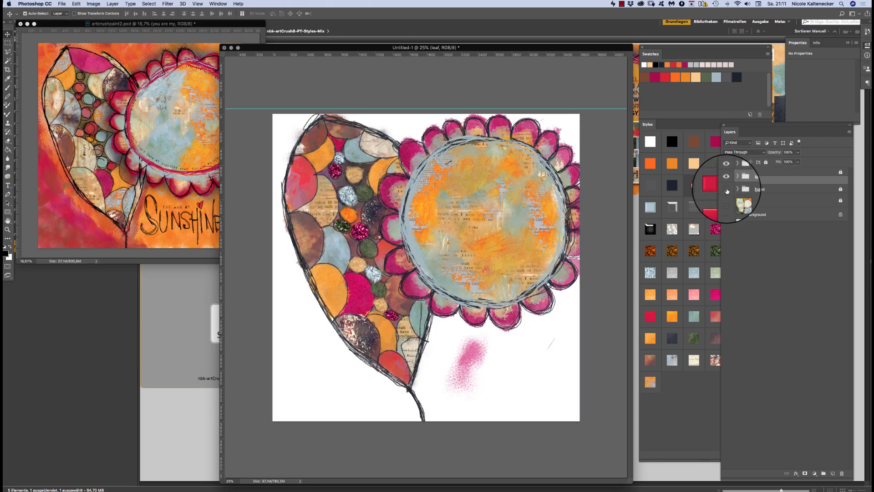
{"action": "left_click", "coordinate": [727, 189]}
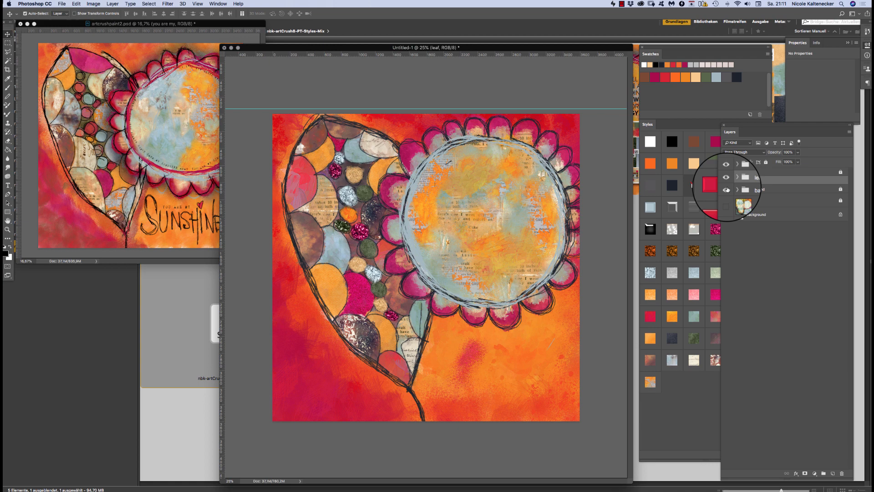
Step: Try auto-selecting artwork by layer on the pink smudge below the flower and on the flower's locked centre
{"action": "left_click", "coordinate": [474, 359]}
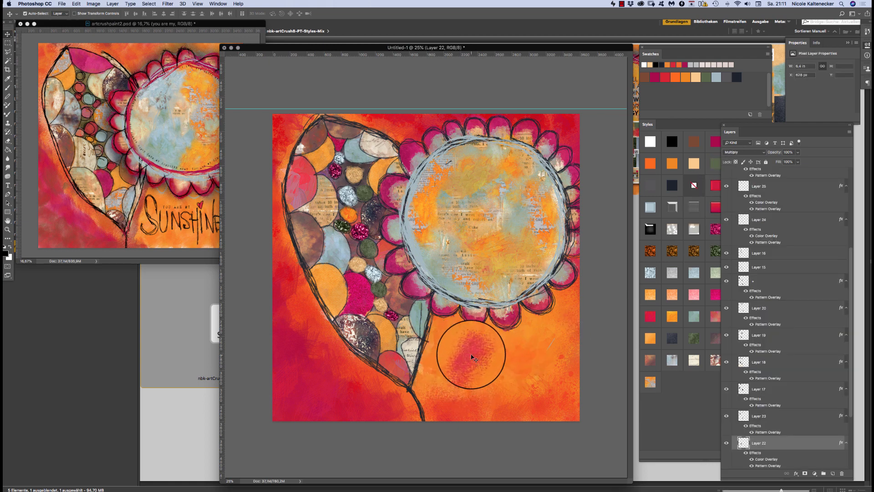
{"action": "left_click_drag", "start_coordinate": [477, 359], "coordinate": [22, 39]}
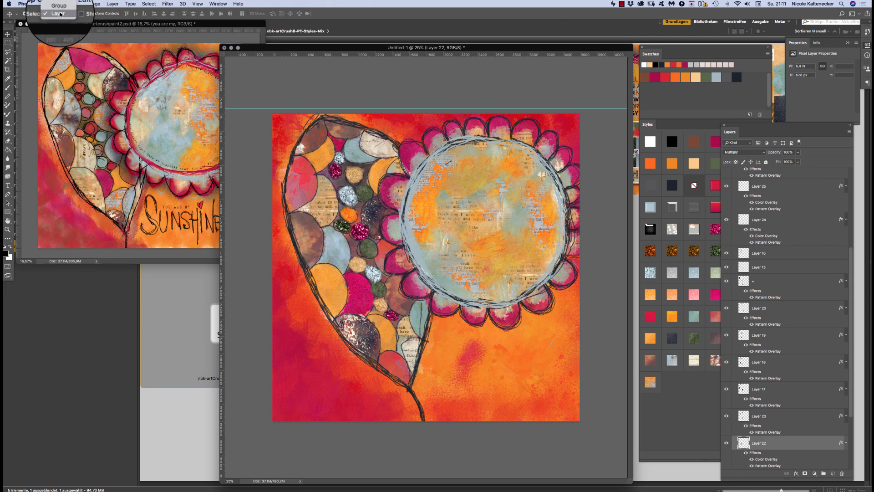
{"action": "left_click", "coordinate": [61, 17]}
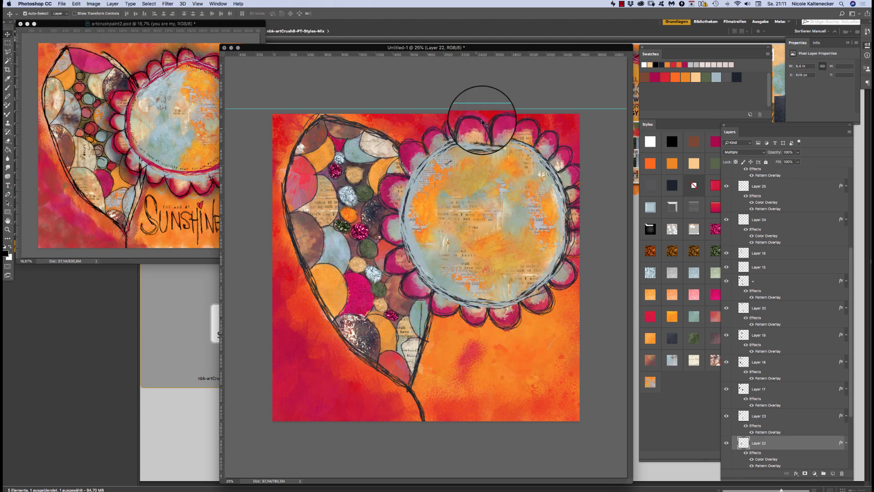
{"action": "left_click", "coordinate": [479, 181]}
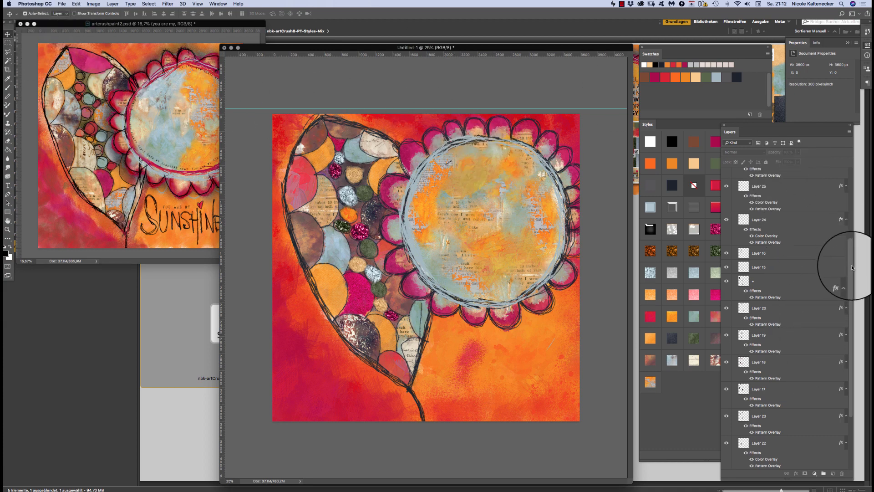
{"action": "scroll", "coordinate": [852, 268], "scroll_direction": "up", "scroll_amount": 8}
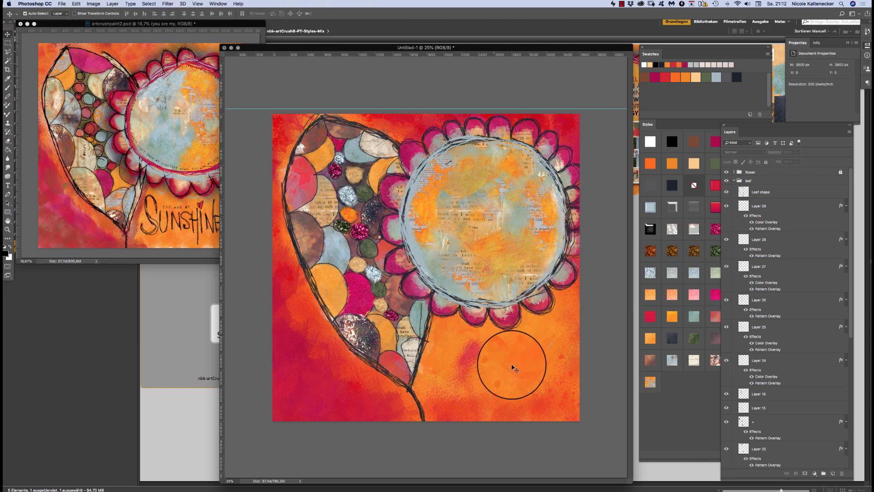
Step: Select the layer holding the pink smudge below the flower, and hide and show it to check what it contains
{"action": "left_click", "coordinate": [484, 366]}
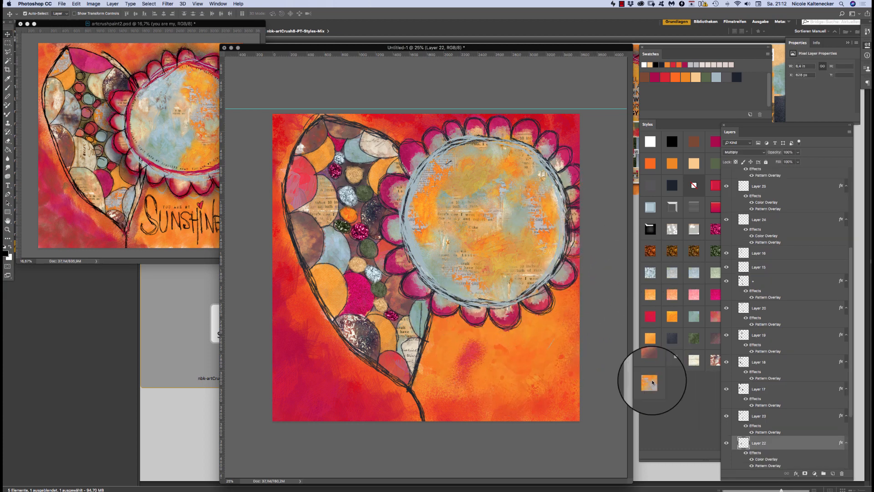
{"action": "left_click", "coordinate": [728, 444]}
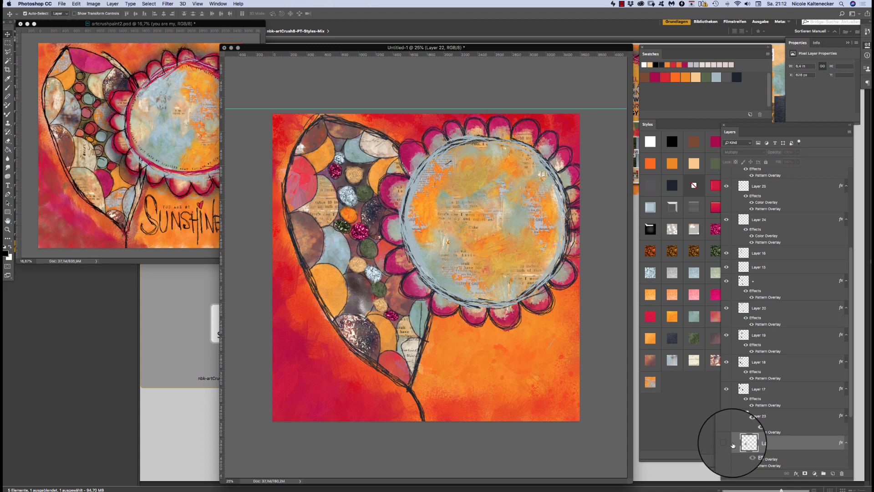
{"action": "left_click", "coordinate": [727, 443]}
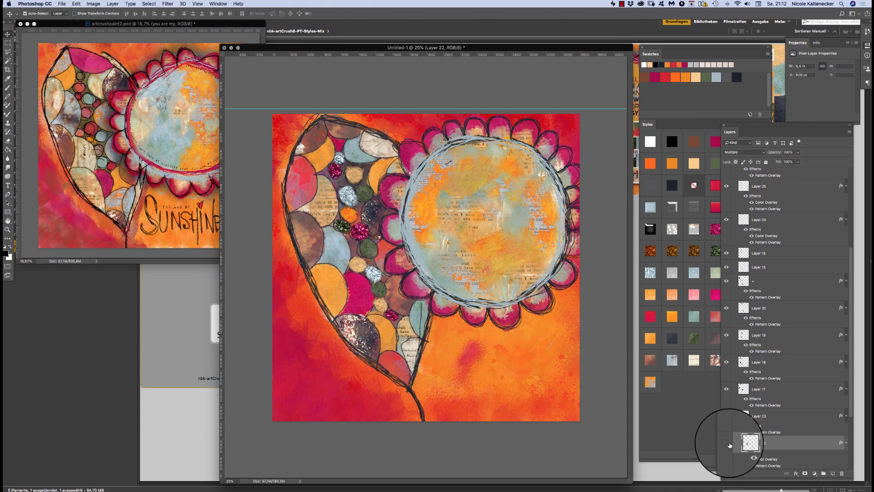
{"action": "left_click", "coordinate": [728, 444]}
{"action": "left_click", "coordinate": [727, 444]}
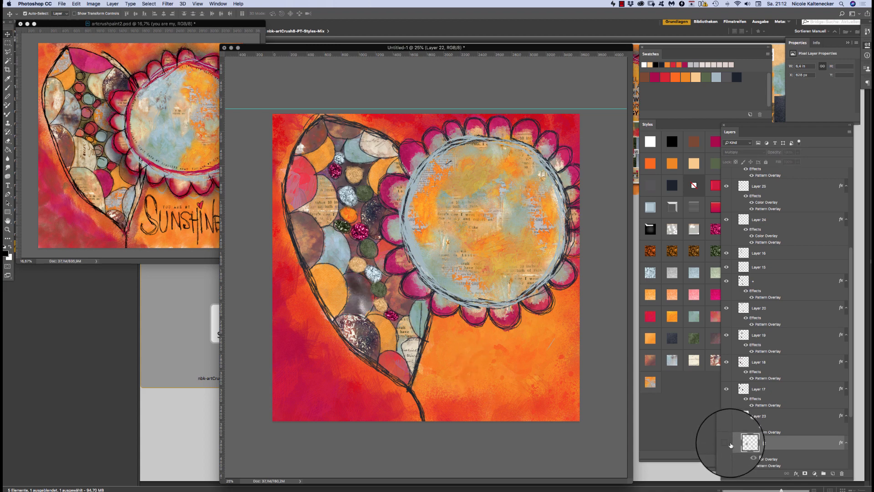
{"action": "left_click", "coordinate": [727, 444]}
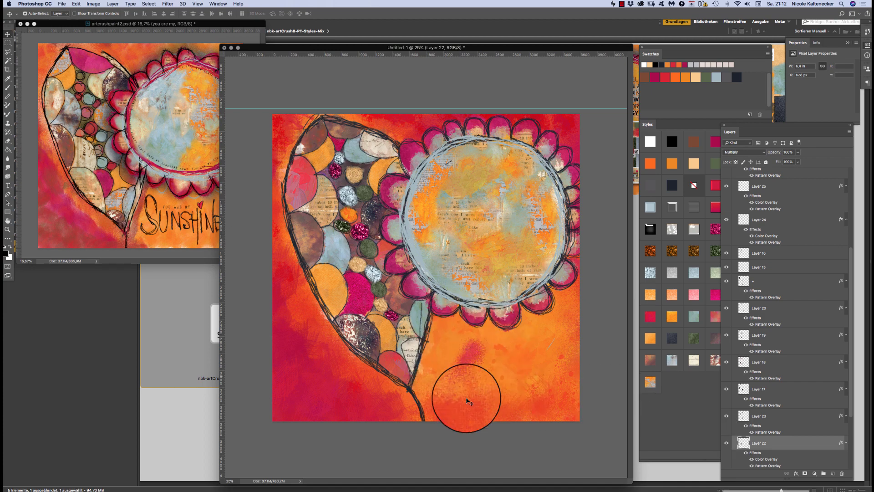
{"action": "left_click_drag", "start_coordinate": [482, 345], "coordinate": [479, 369]}
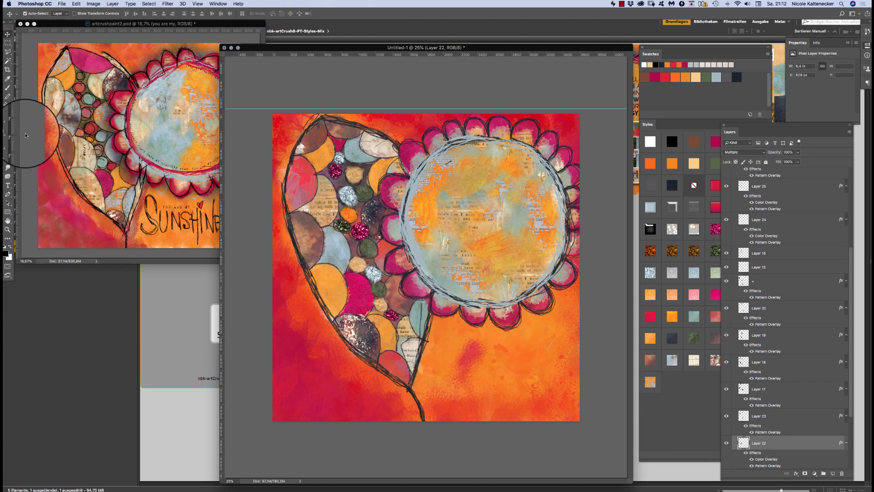
Step: Erase the stray pink smudge below the flower from Layer 22 with an enlarged soft round Eraser
{"action": "left_click", "coordinate": [7, 140]}
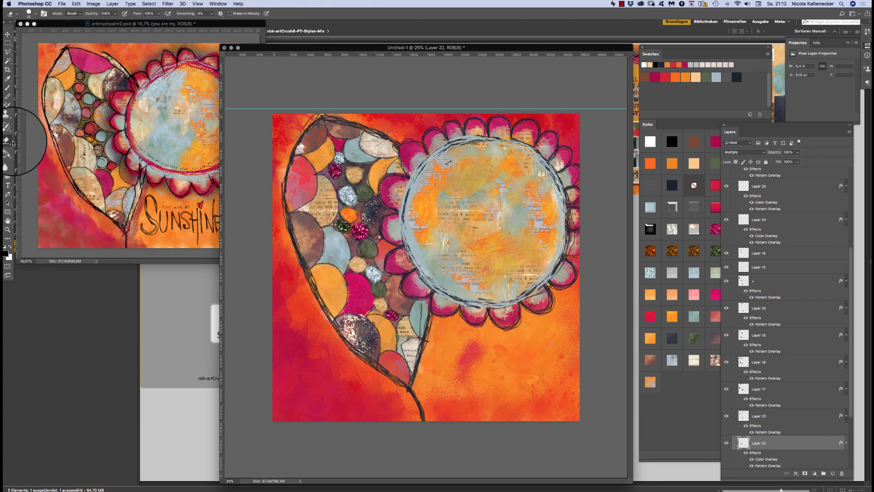
{"action": "right_click", "coordinate": [490, 360]}
{"action": "left_click", "coordinate": [665, 312]}
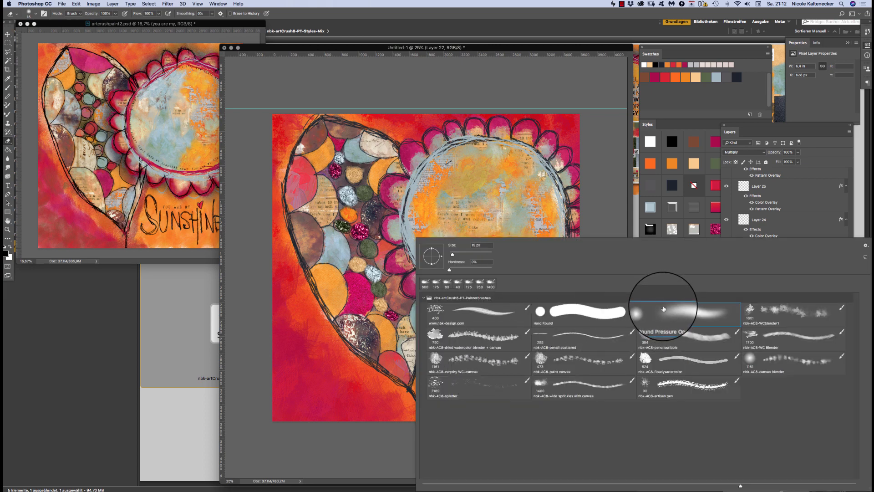
{"action": "double_click", "coordinate": [664, 310]}
{"action": "mouse_move", "coordinate": [481, 336]}
{"action": "left_mouse_down"}
{"action": "mouse_move", "coordinate": [462, 352]}
{"action": "mouse_move", "coordinate": [465, 368]}
{"action": "left_mouse_up"}
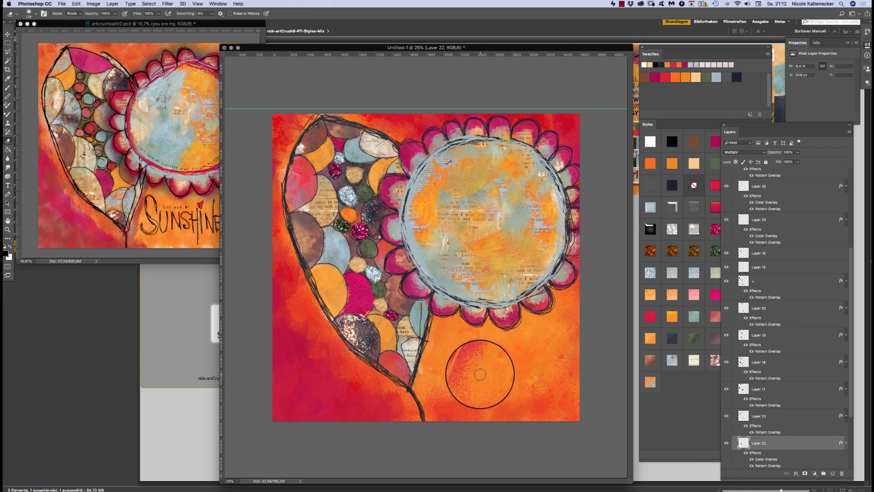
{"action": "key", "text": "bracketright"}
{"action": "key", "text": "bracketright"}
{"action": "key", "text": "bracketright"}
{"action": "mouse_move", "coordinate": [464, 341]}
{"action": "left_mouse_down"}
{"action": "mouse_move", "coordinate": [470, 325]}
{"action": "mouse_move", "coordinate": [449, 402]}
{"action": "mouse_move", "coordinate": [491, 334]}
{"action": "mouse_move", "coordinate": [488, 372]}
{"action": "mouse_move", "coordinate": [453, 399]}
{"action": "mouse_move", "coordinate": [472, 337]}
{"action": "mouse_move", "coordinate": [441, 335]}
{"action": "mouse_move", "coordinate": [456, 407]}
{"action": "mouse_move", "coordinate": [518, 332]}
{"action": "left_mouse_up"}
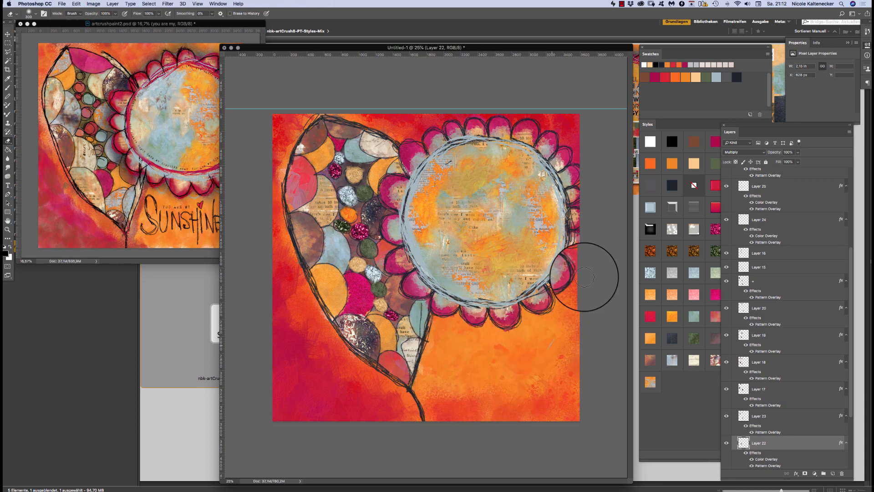
Step: Shift the document window slightly and select Layer 12 in the flower group from the layers beneath a lower petal
{"action": "left_click", "coordinate": [7, 34]}
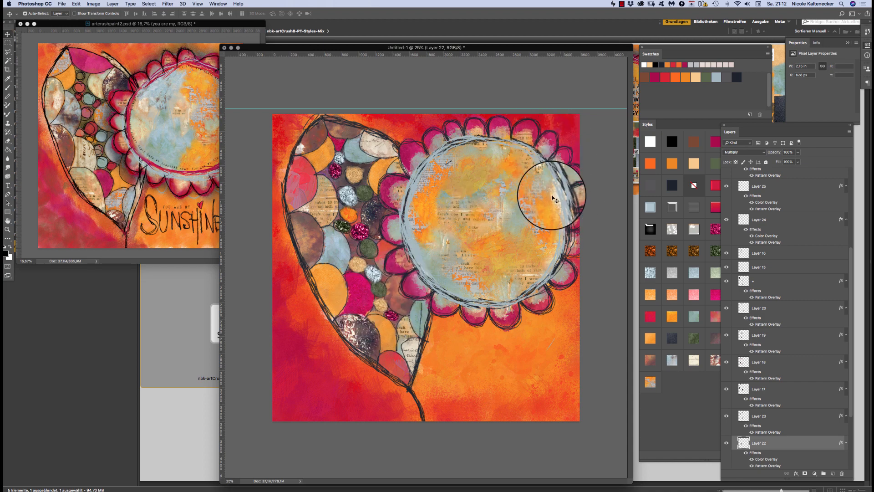
{"action": "left_click_drag", "start_coordinate": [530, 48], "coordinate": [519, 44]}
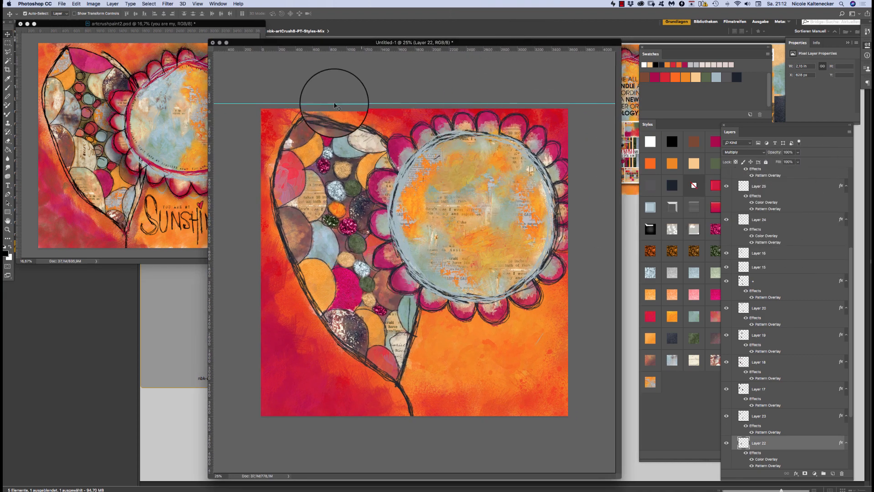
{"action": "left_click", "coordinate": [396, 146]}
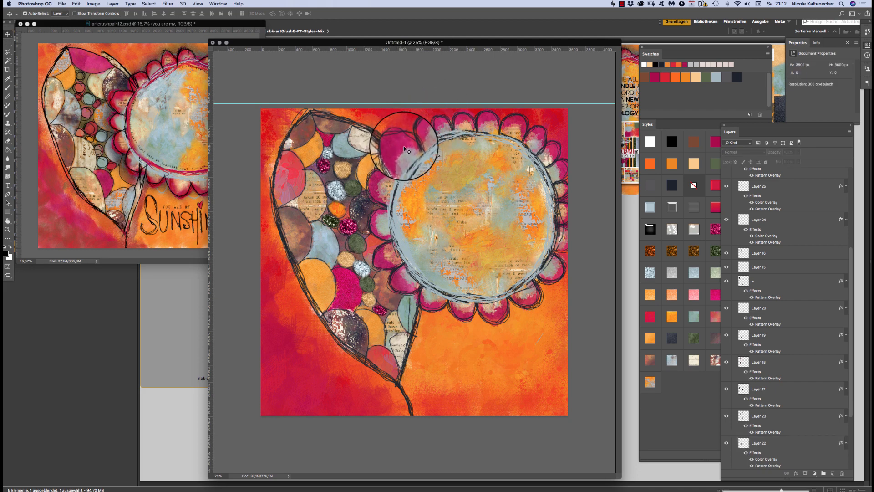
{"action": "scroll", "coordinate": [849, 319], "scroll_direction": "down", "scroll_amount": 5}
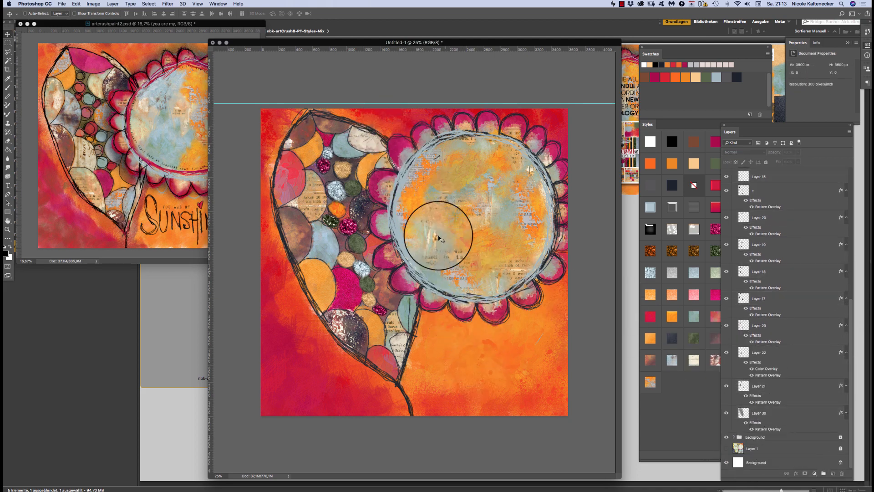
{"action": "right_click", "coordinate": [502, 311]}
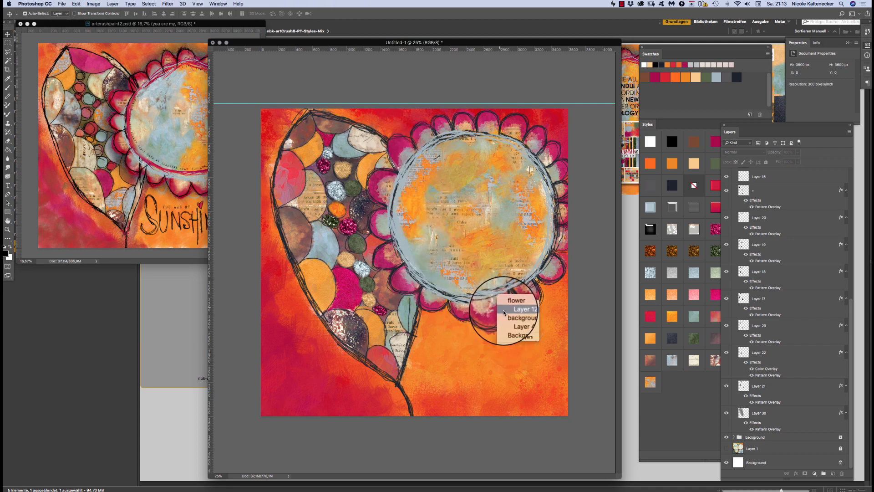
{"action": "left_click", "coordinate": [503, 311]}
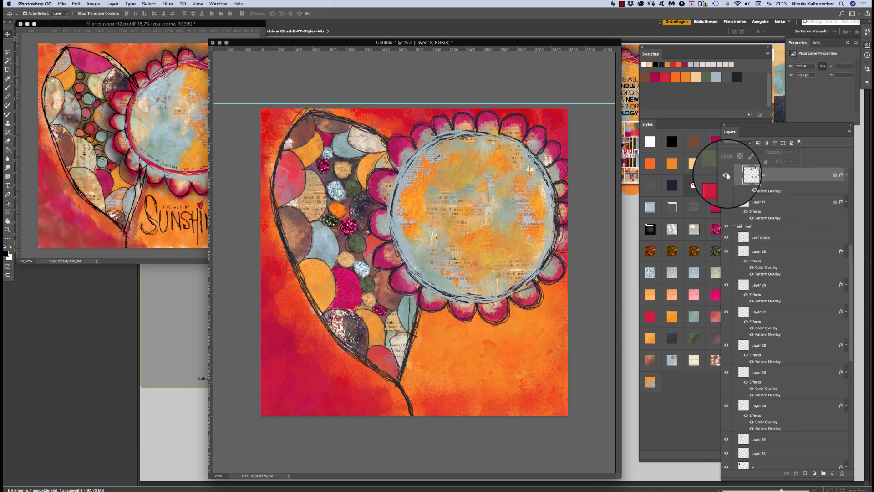
Step: Check Layer 12 and Layer 11 by hiding and showing each, and select both layers together
{"action": "left_click", "coordinate": [728, 176]}
{"action": "left_click", "coordinate": [728, 175]}
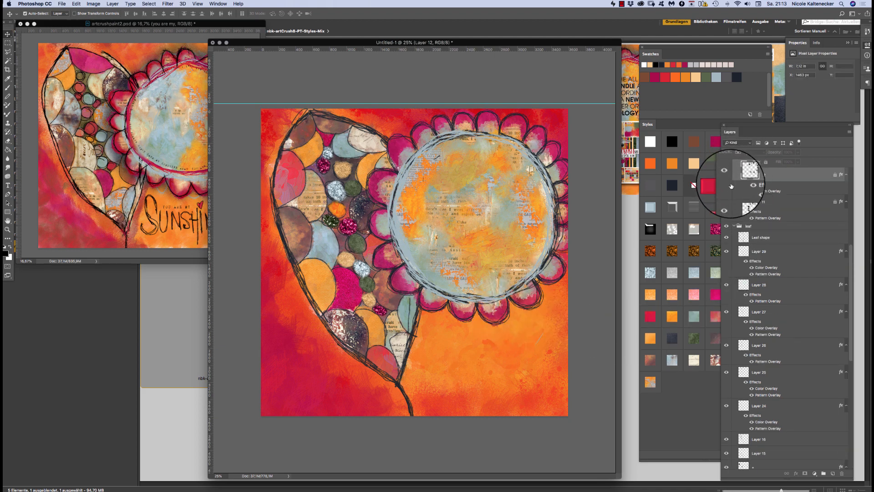
{"action": "left_click", "coordinate": [728, 204]}
{"action": "left_click", "coordinate": [727, 203]}
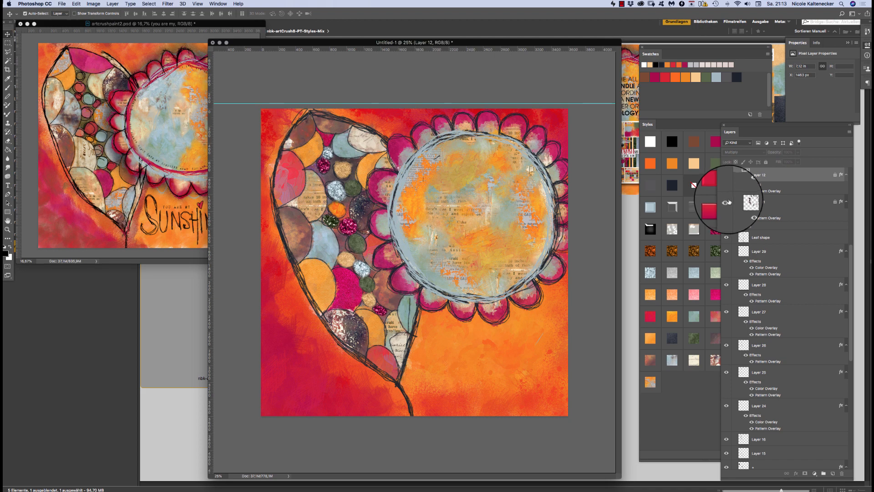
{"action": "left_click", "coordinate": [757, 201], "text": "shift"}
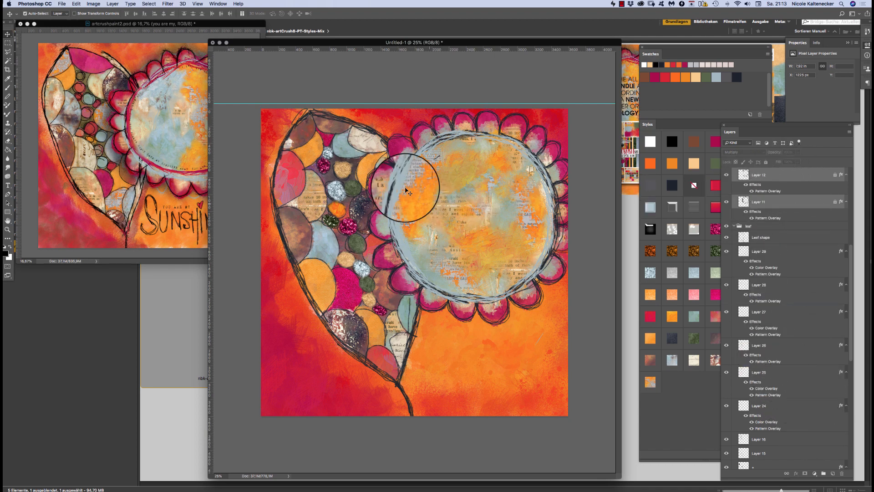
Step: Group Layer 12 and Layer 11 inside the flower group and name the new group "pedals"
{"action": "key", "text": "super+g"}
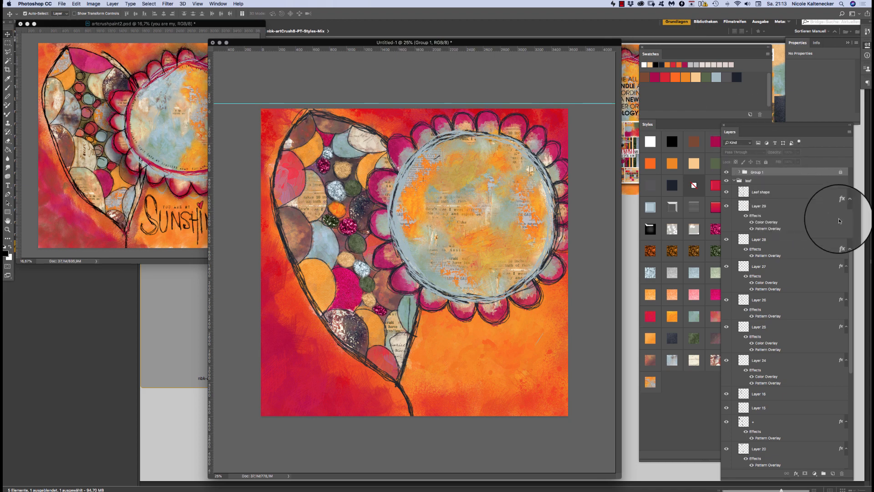
{"action": "left_click", "coordinate": [848, 132]}
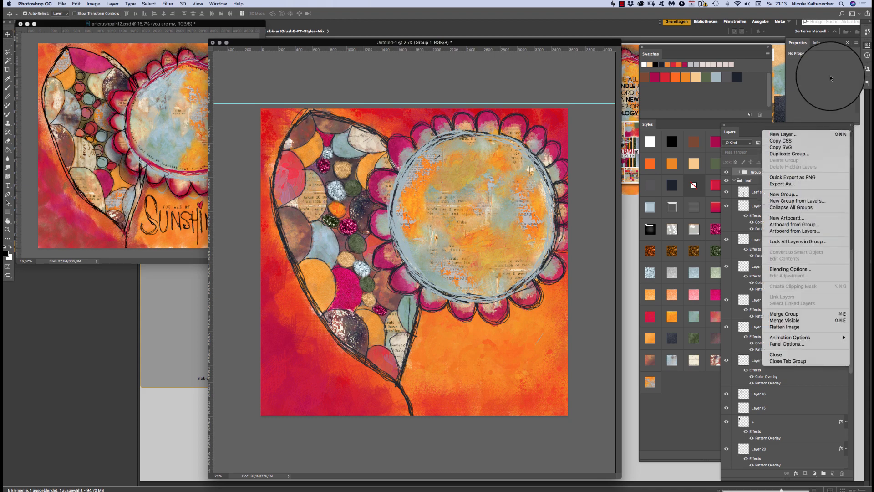
{"action": "left_click", "coordinate": [825, 4]}
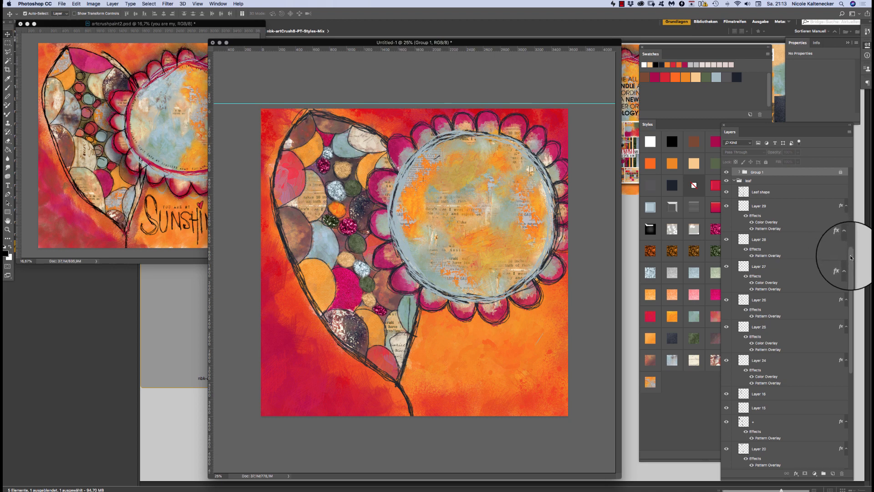
{"action": "scroll", "coordinate": [842, 227], "scroll_direction": "up", "scroll_amount": 5}
{"action": "double_click", "coordinate": [757, 328]}
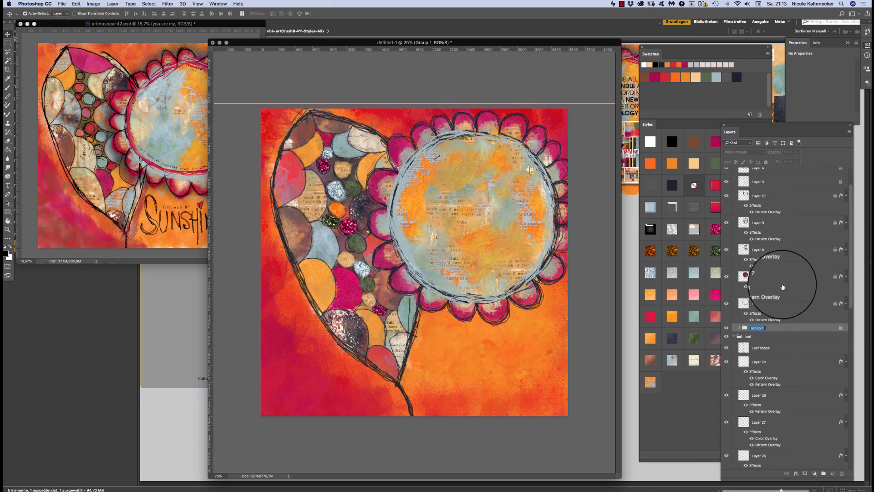
{"action": "type", "text": "pedals"}
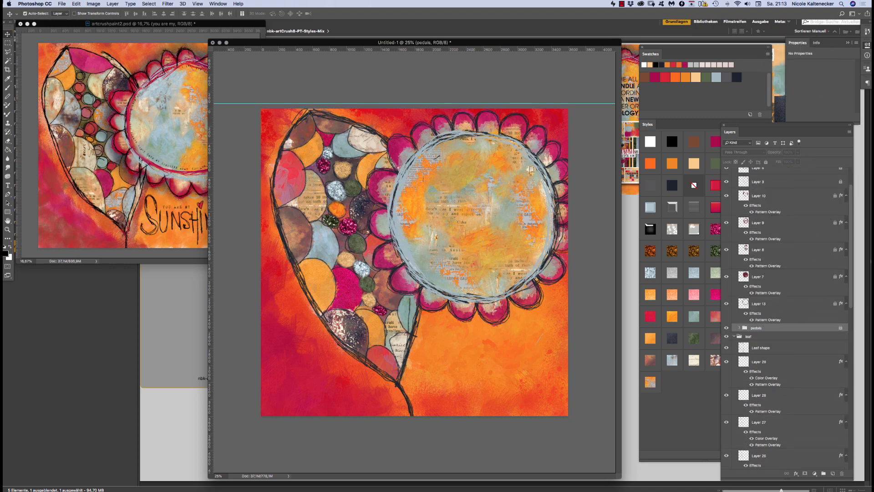
Step: Check what Layer 13 and the pedals group contribute to the petals by hiding and showing them and looking inside the group
{"action": "left_click", "coordinate": [726, 303]}
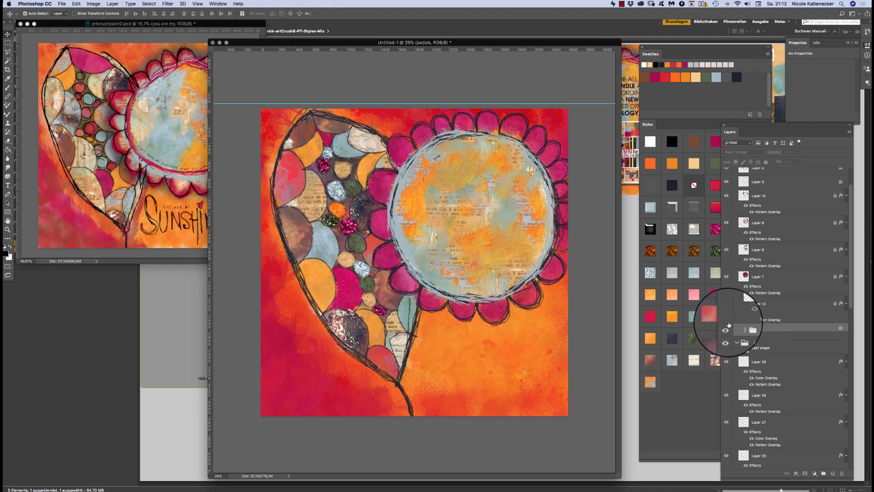
{"action": "left_click", "coordinate": [728, 327]}
{"action": "left_click", "coordinate": [728, 328]}
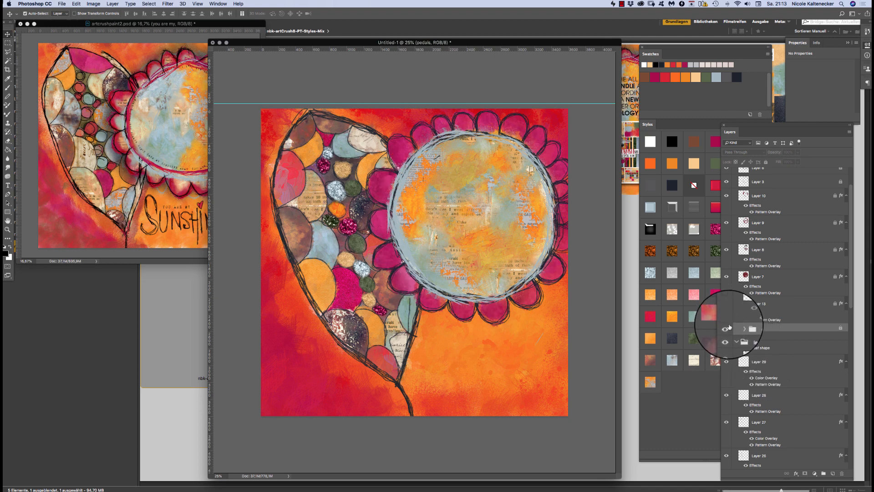
{"action": "left_click", "coordinate": [726, 328]}
{"action": "left_click", "coordinate": [727, 328]}
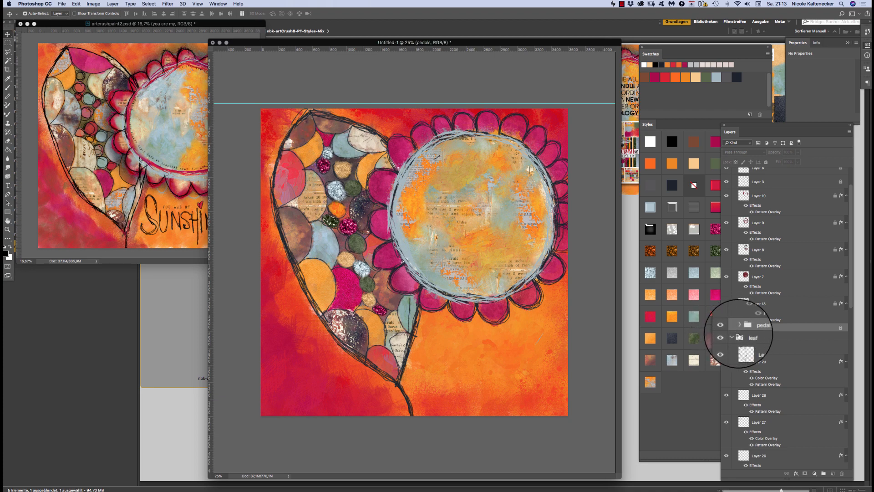
{"action": "left_click", "coordinate": [739, 328]}
{"action": "left_click", "coordinate": [727, 304]}
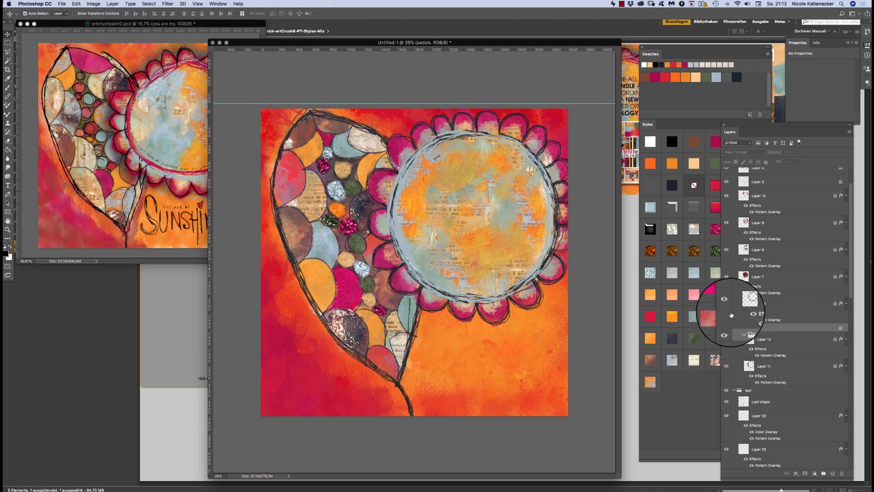
{"action": "left_click", "coordinate": [765, 342]}
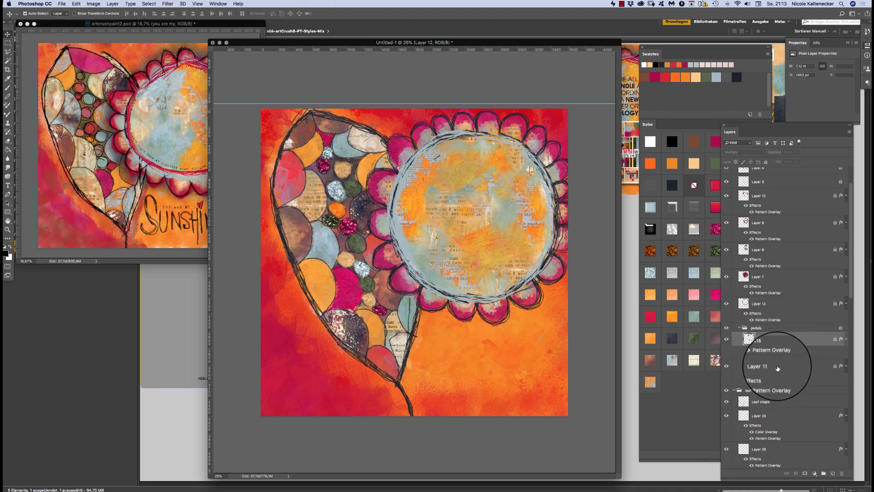
{"action": "left_click", "coordinate": [739, 327]}
Step: Add a Multiply drop shadow to the pedals group with distance 30 px, size 109 px and adjusted opacity, and inspect the group's contents
{"action": "left_click", "coordinate": [762, 329]}
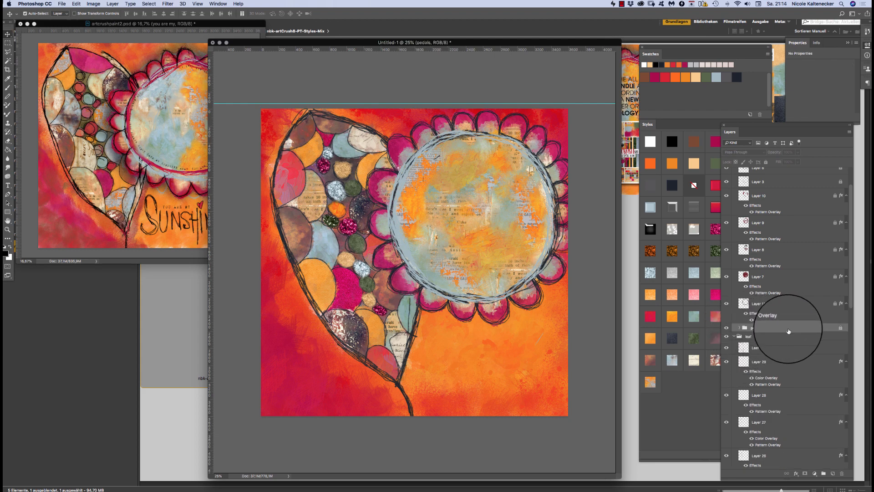
{"action": "left_click_drag", "start_coordinate": [788, 125], "coordinate": [753, 63]}
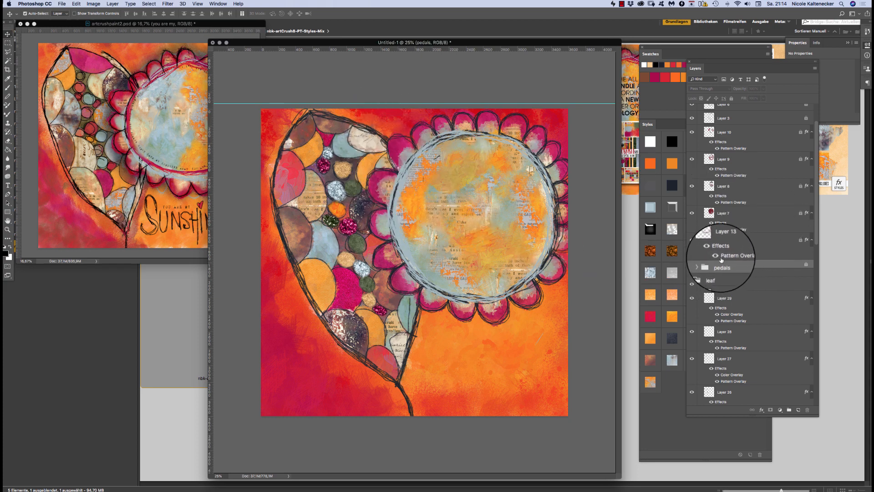
{"action": "left_click", "coordinate": [763, 411]}
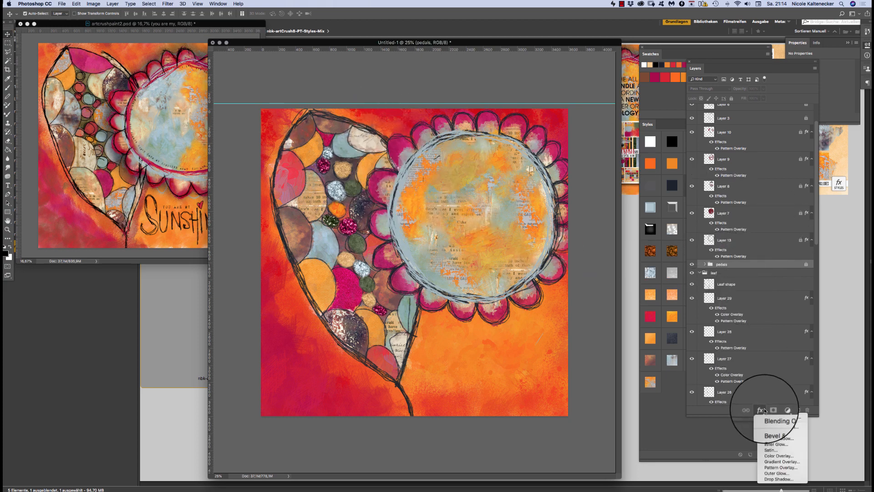
{"action": "left_click", "coordinate": [779, 480]}
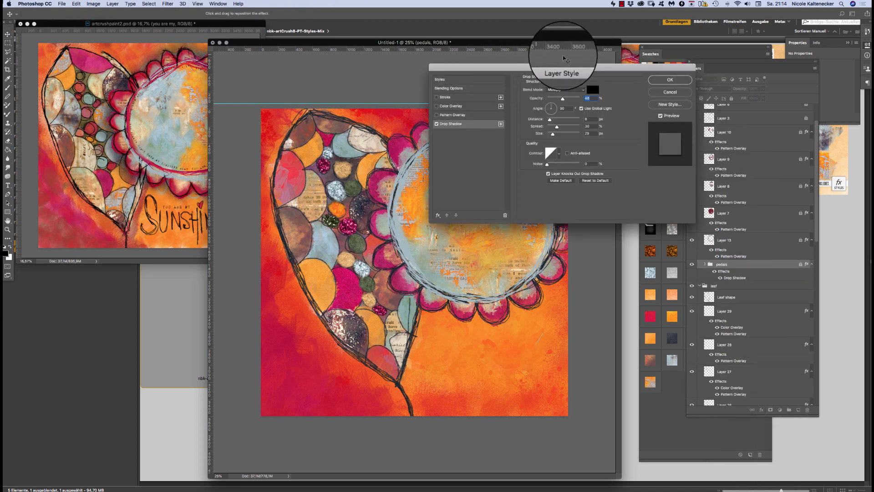
{"action": "left_click_drag", "start_coordinate": [550, 68], "coordinate": [661, 185]}
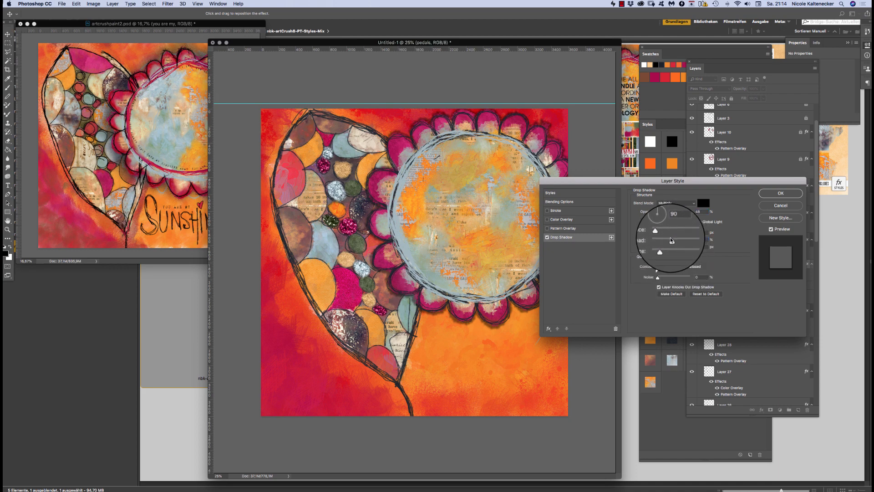
{"action": "left_click_drag", "start_coordinate": [669, 248], "coordinate": [671, 247]}
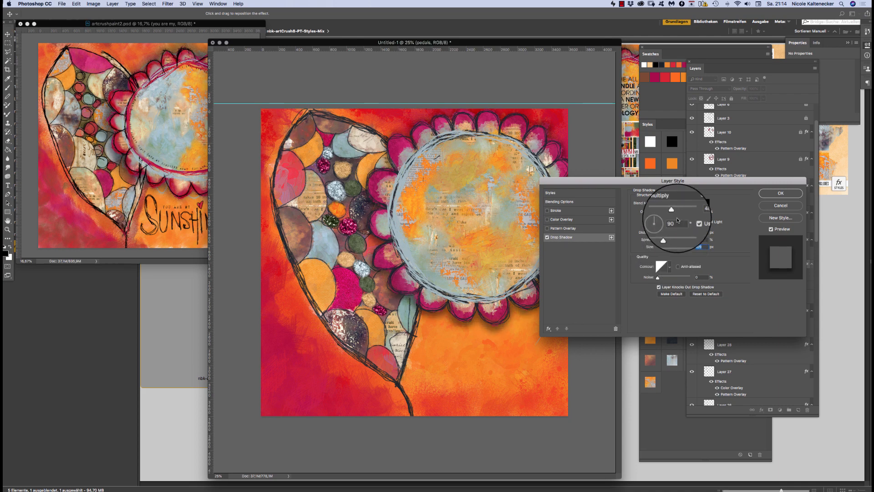
{"action": "left_click_drag", "start_coordinate": [673, 213], "coordinate": [670, 213]}
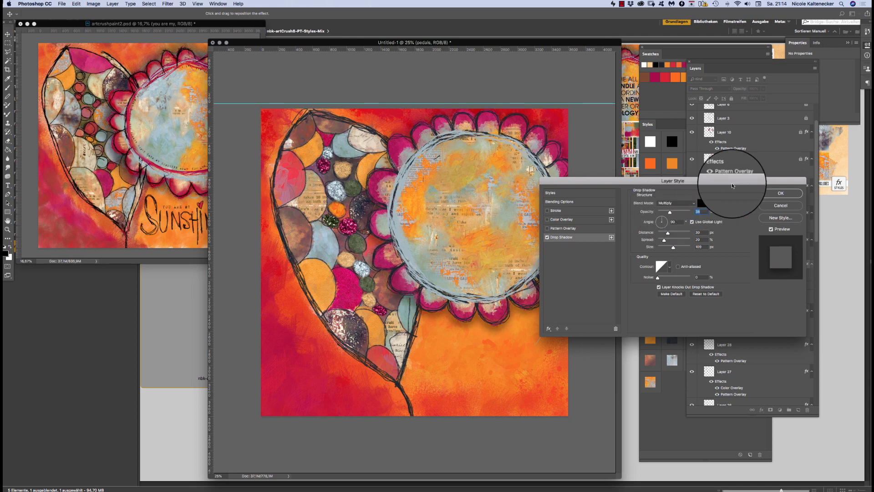
{"action": "left_click", "coordinate": [781, 194]}
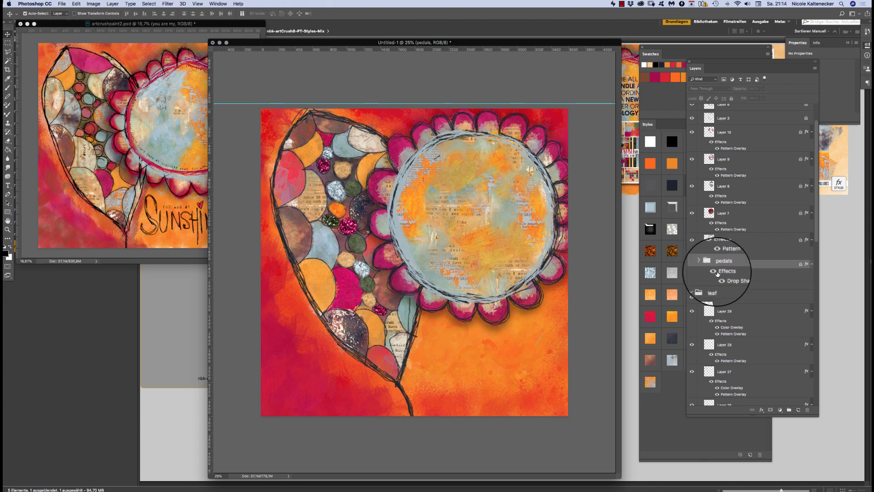
{"action": "left_click", "coordinate": [705, 265]}
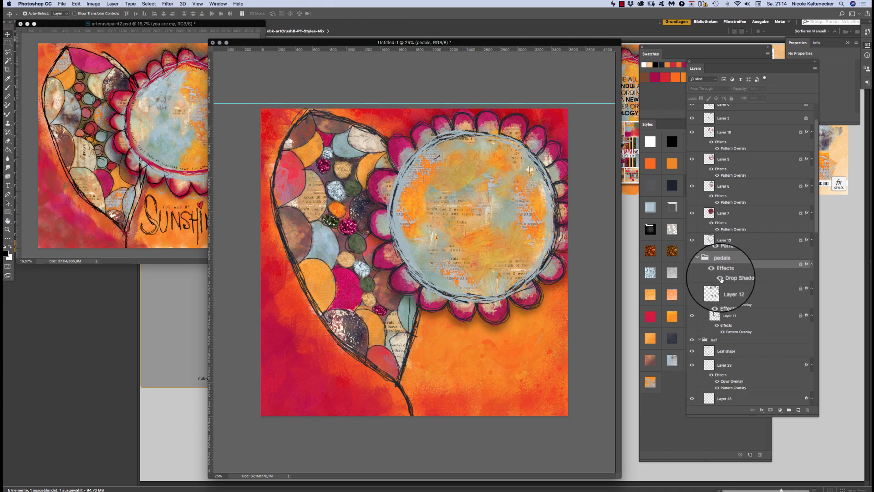
{"action": "left_click", "coordinate": [705, 264]}
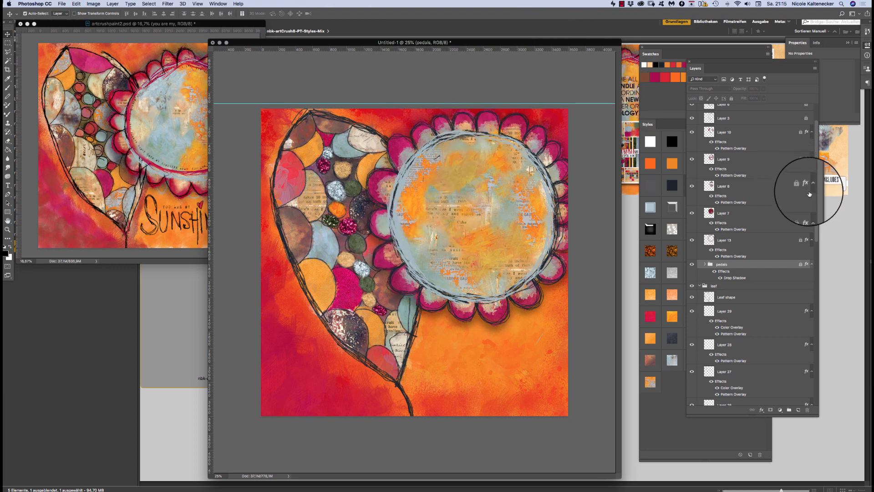
Step: Create a new empty layer, Layer 31, directly above Layer 14 in the flower group
{"action": "scroll", "coordinate": [809, 194], "scroll_direction": "up", "scroll_amount": 5}
{"action": "left_click", "coordinate": [771, 120]}
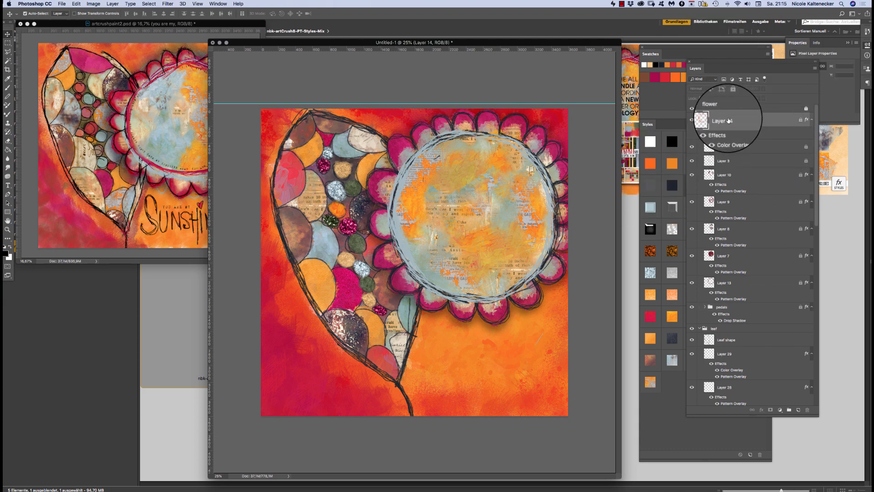
{"action": "key", "text": "super+shift+n"}
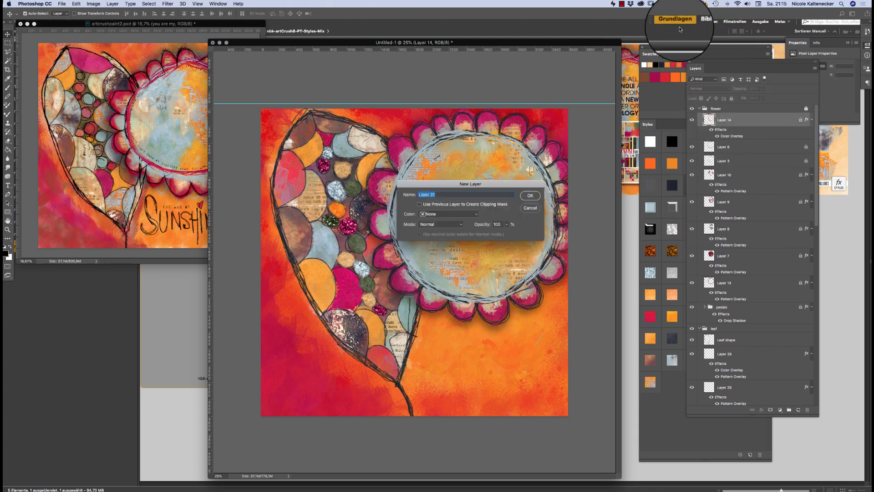
{"action": "key", "text": "Return"}
Step: Choose the Brush tool with the nbk-ACB-pencil scattered brush for painting on Layer 31
{"action": "right_click", "coordinate": [427, 218]}
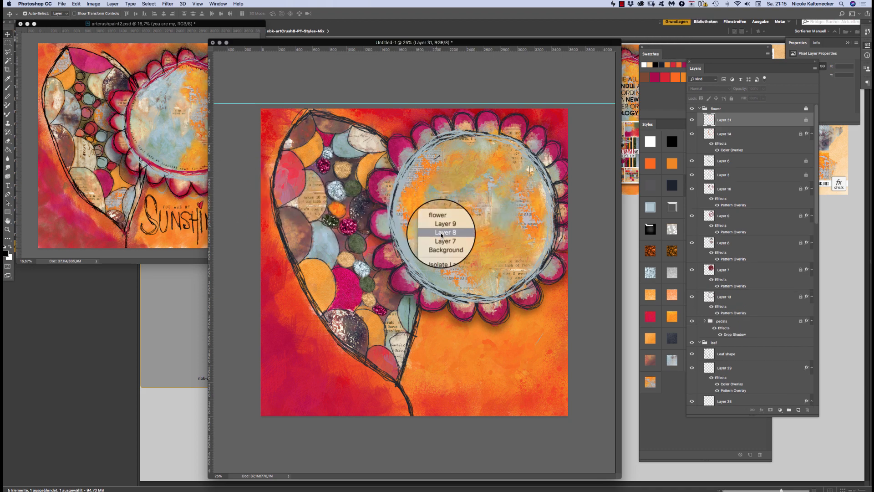
{"action": "left_click", "coordinate": [727, 119]}
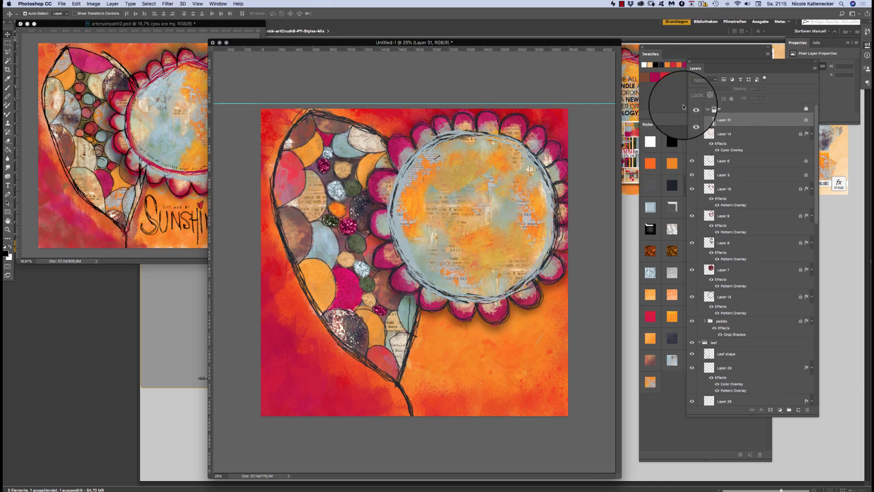
{"action": "left_click", "coordinate": [6, 88]}
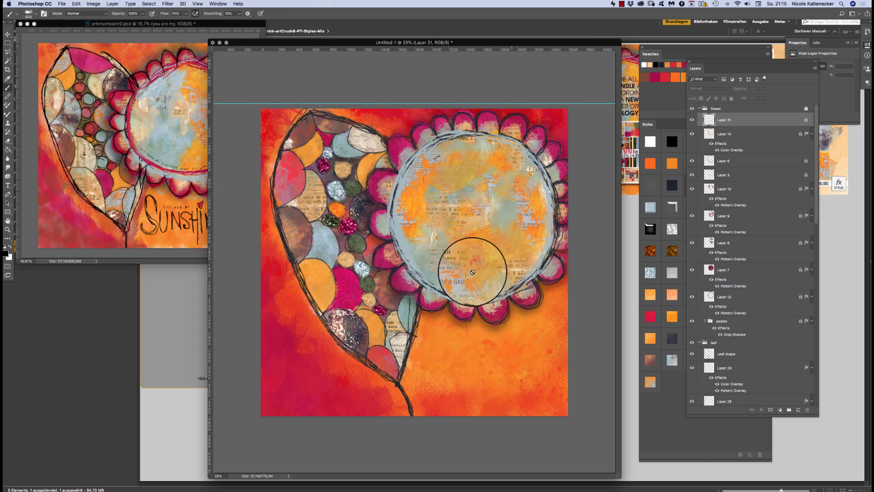
{"action": "right_click", "coordinate": [463, 229]}
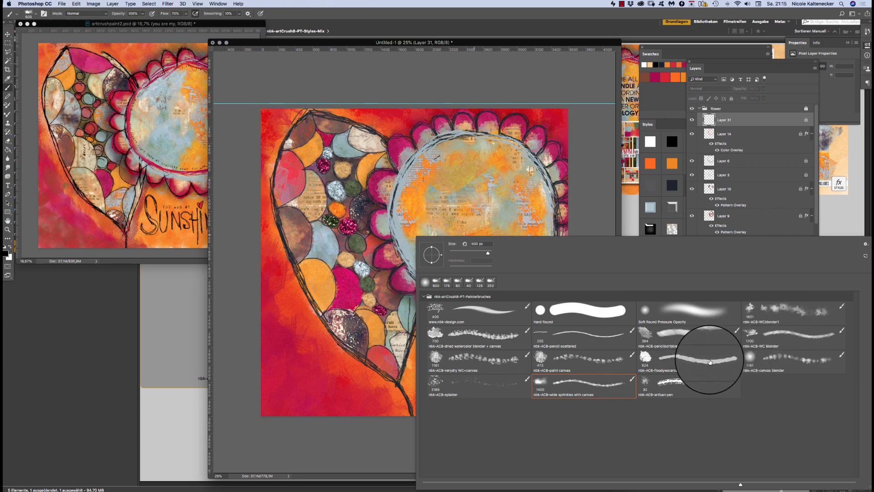
{"action": "double_click", "coordinate": [565, 343]}
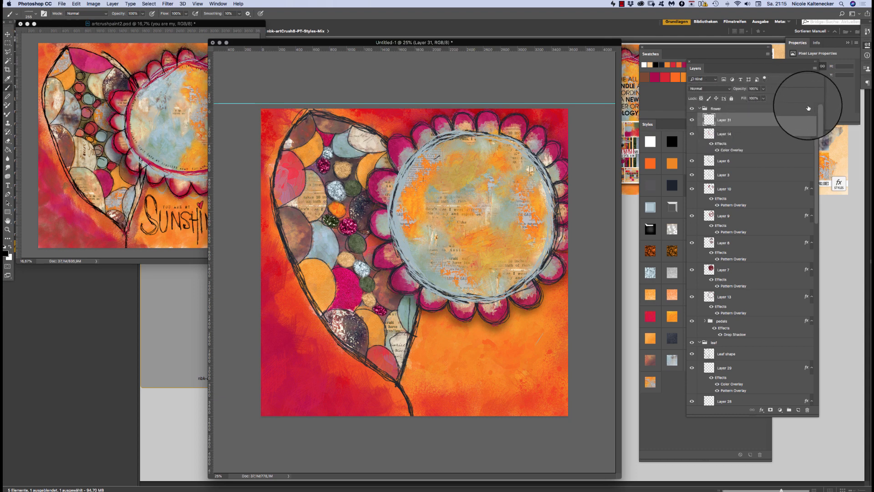
Step: Unlock the flower group and sketch a black scribbled outline around the flower's round centre on Layer 31
{"action": "left_click", "coordinate": [738, 109]}
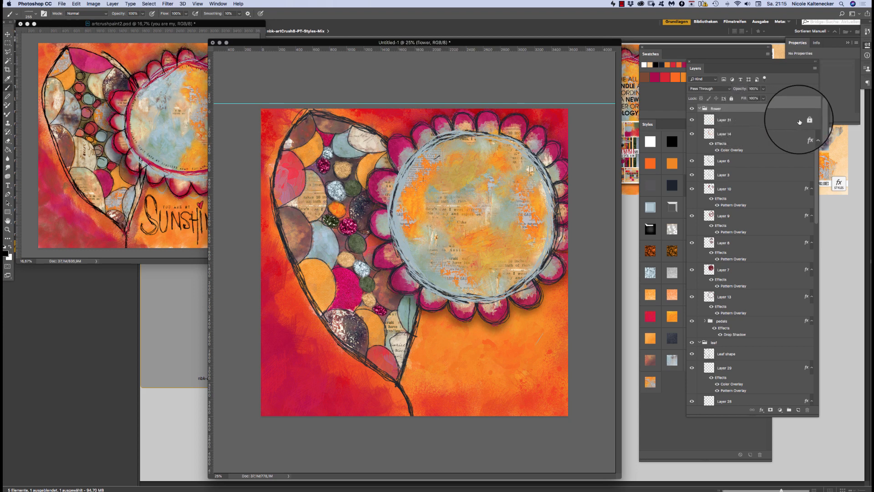
{"action": "left_click", "coordinate": [732, 98]}
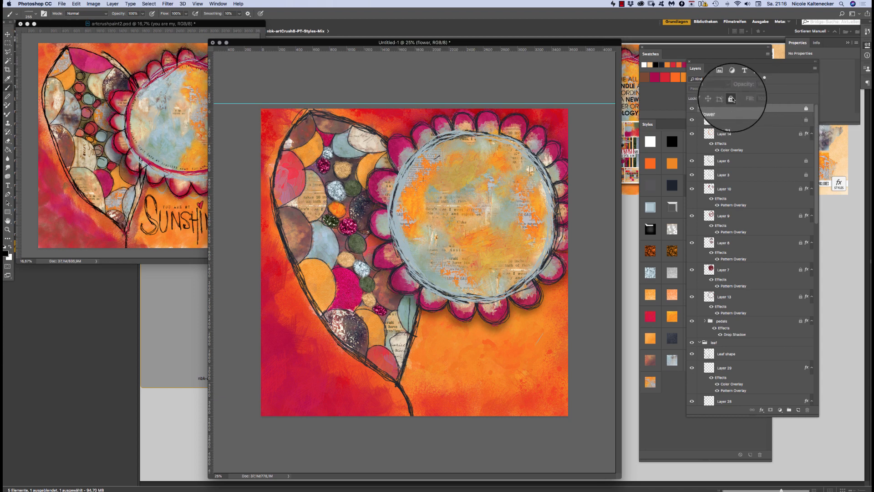
{"action": "left_click", "coordinate": [806, 108]}
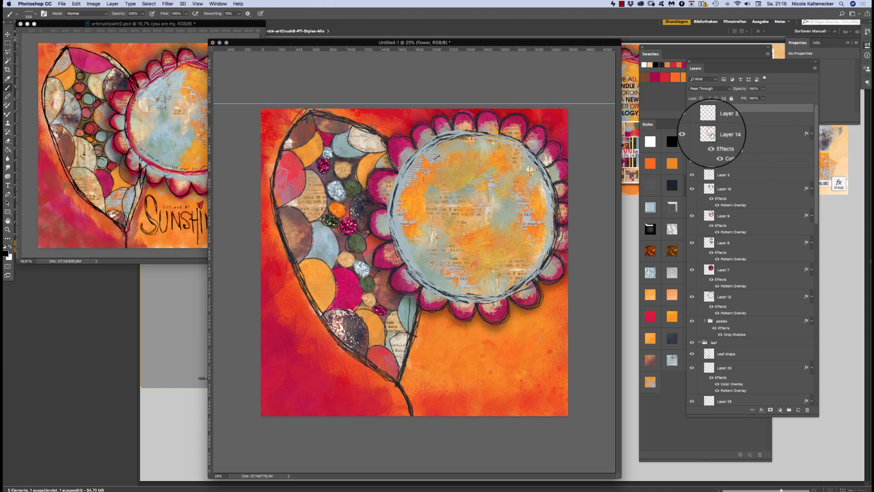
{"action": "left_click", "coordinate": [751, 119]}
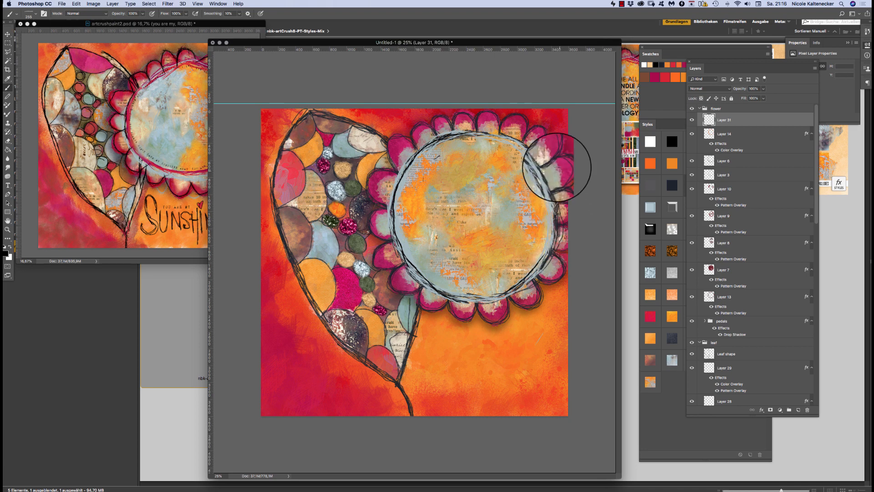
{"action": "left_click", "coordinate": [685, 456]}
{"action": "left_click", "coordinate": [742, 244]}
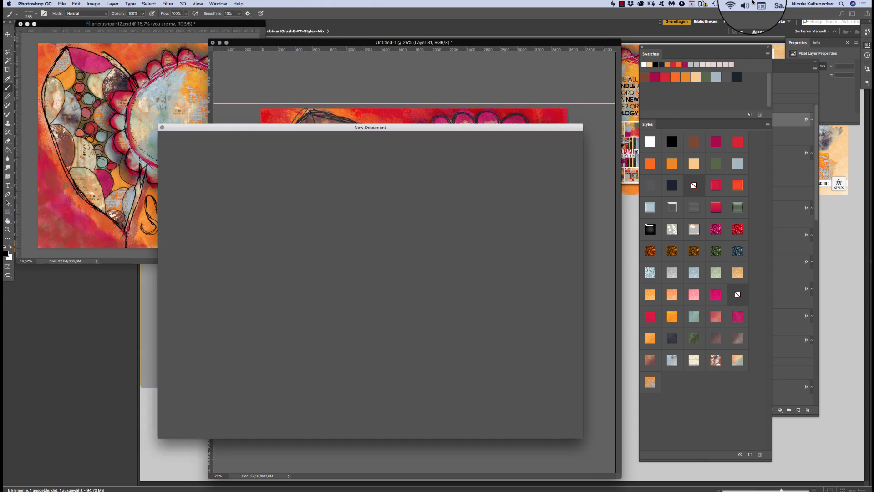
{"action": "key", "text": "Return"}
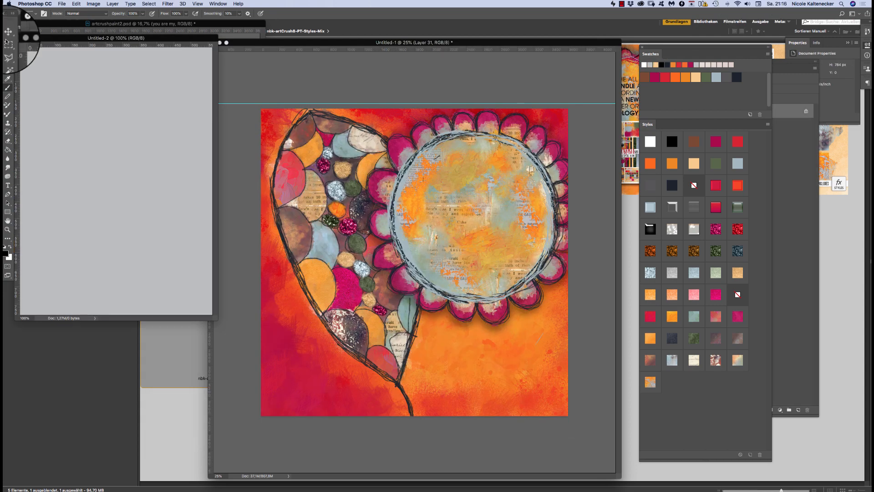
{"action": "left_click", "coordinate": [18, 38]}
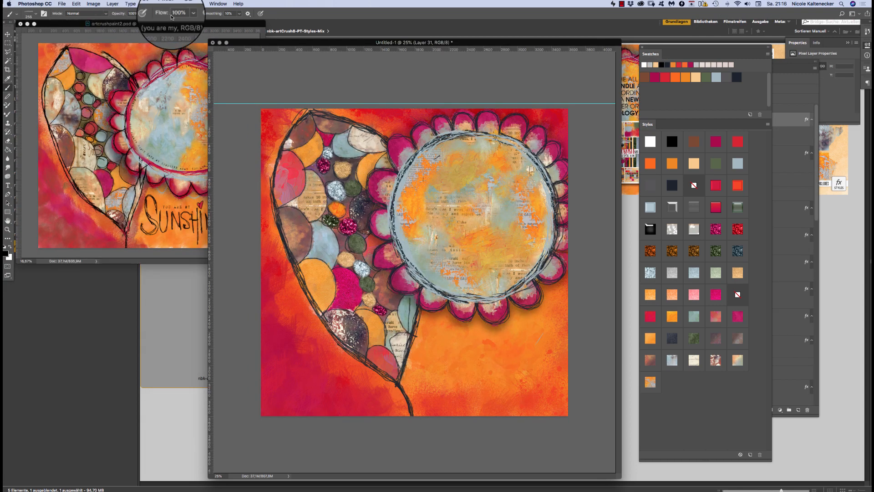
Step: Create a new empty layer, Layer 32, above Layer 31
{"action": "key", "text": "super+shift+n"}
{"action": "key", "text": "Return"}
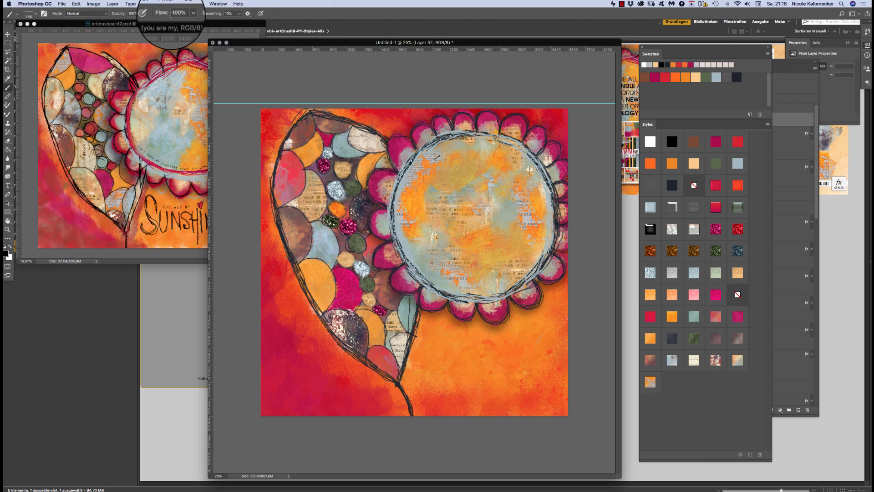
Step: Choose the nbk-ACB-WC Blender brush for Layer 32 and reduce its size to fit the flower's centre
{"action": "right_click", "coordinate": [514, 295]}
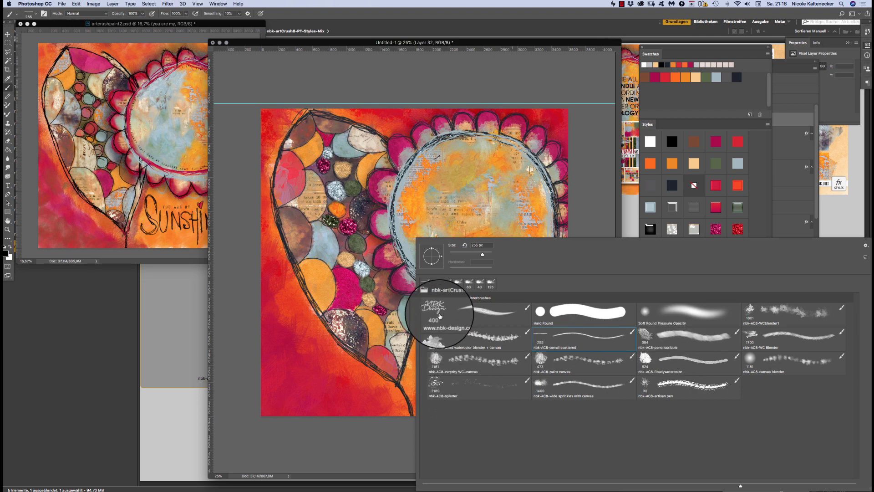
{"action": "double_click", "coordinate": [752, 335]}
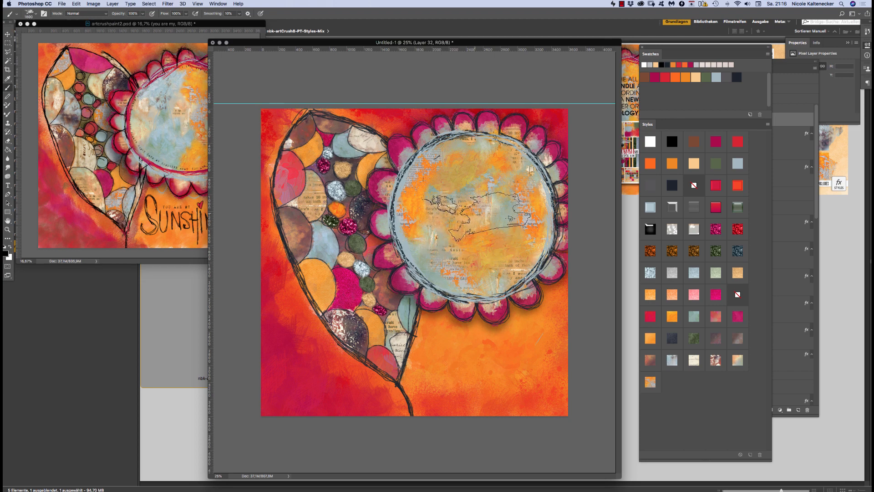
{"action": "key", "text": "bracketleft"}
{"action": "key", "text": "bracketleft"}
{"action": "key", "text": "bracketleft"}
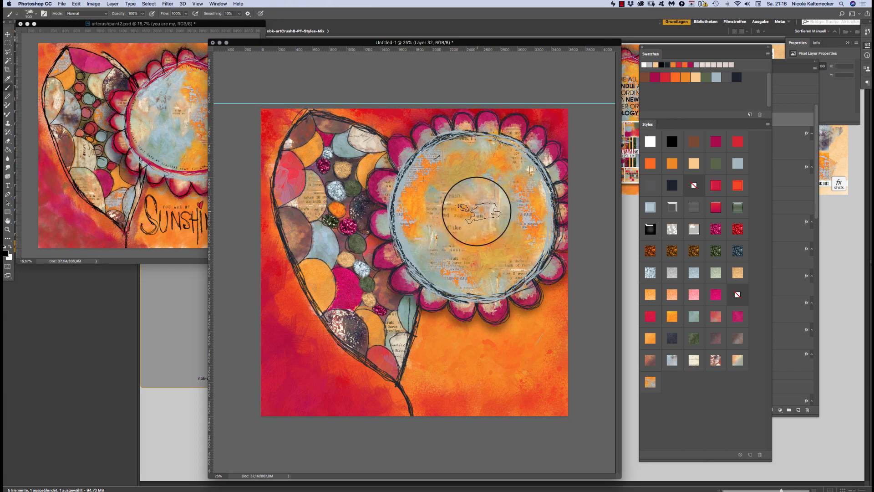
Step: Brush texture along both sides of the flower's round centre on Layer 32 and give it an orange layer style
{"action": "mouse_move", "coordinate": [477, 211]}
{"action": "left_mouse_down"}
{"action": "mouse_move", "coordinate": [415, 192]}
{"action": "mouse_move", "coordinate": [430, 163]}
{"action": "mouse_move", "coordinate": [419, 213]}
{"action": "mouse_move", "coordinate": [418, 187]}
{"action": "mouse_move", "coordinate": [416, 218]}
{"action": "left_mouse_up"}
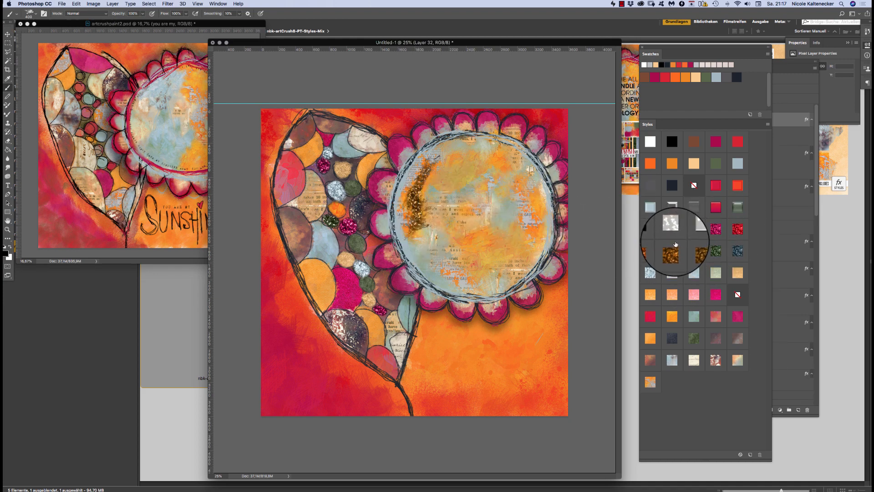
{"action": "left_click_drag", "start_coordinate": [524, 191], "coordinate": [535, 218]}
{"action": "left_click", "coordinate": [672, 316]}
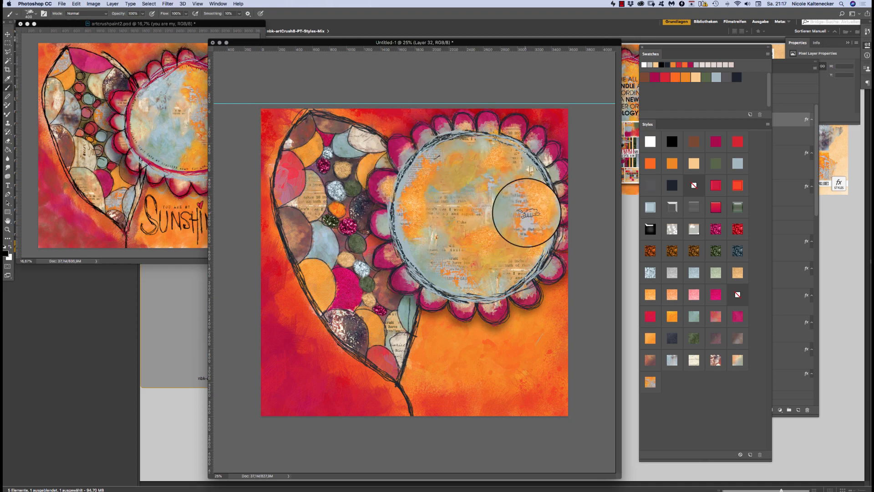
Step: Create a new layer, Layer 33, and dab pink glitter texture onto the flower's petals around the centre using a glitter layer style
{"action": "key", "text": "super+shift+n"}
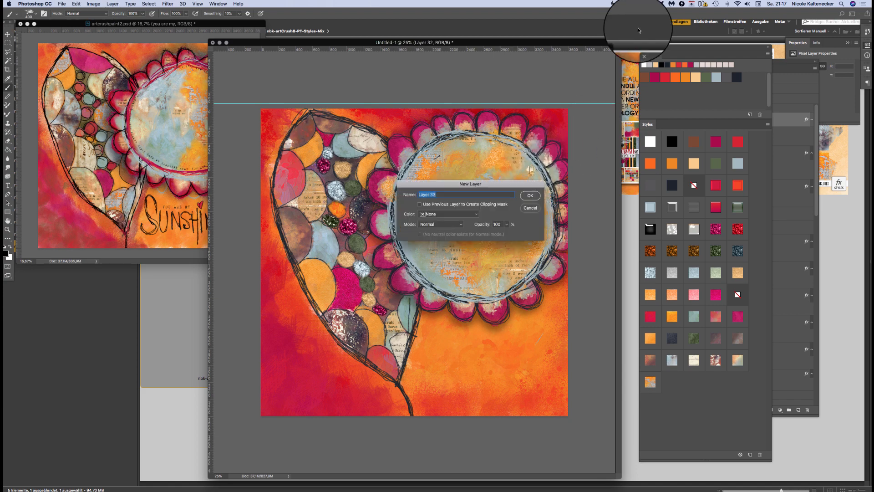
{"action": "key", "text": "Return"}
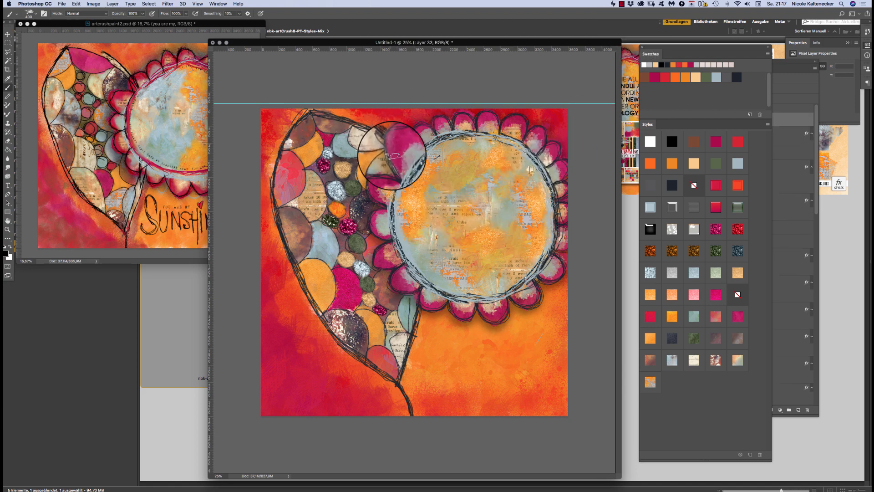
{"action": "left_click", "coordinate": [718, 226]}
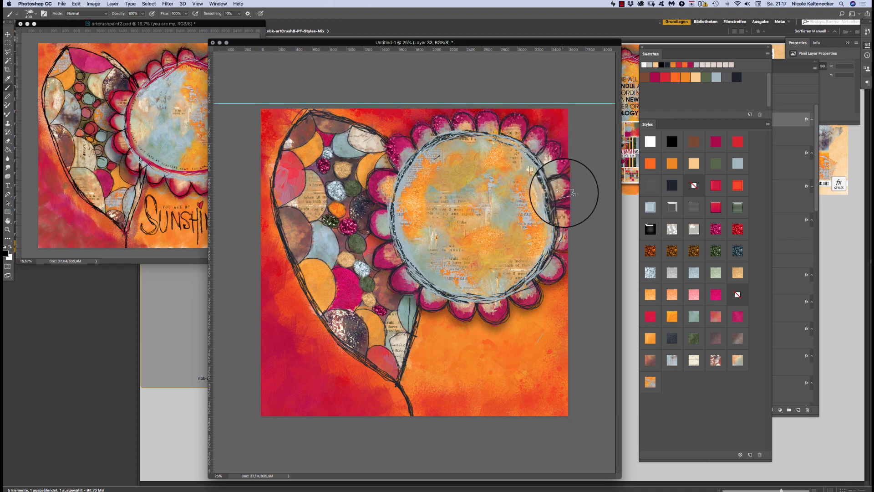
{"action": "left_click", "coordinate": [531, 296]}
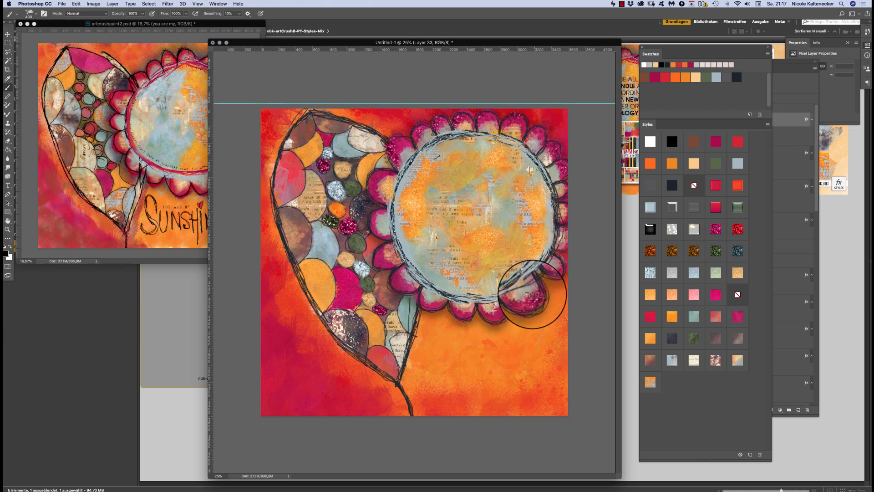
{"action": "left_click", "coordinate": [499, 309]}
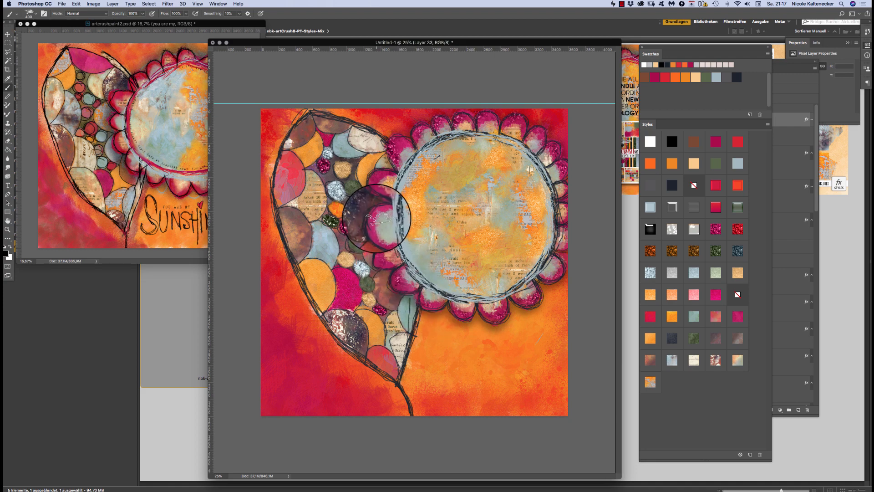
{"action": "left_click", "coordinate": [378, 178]}
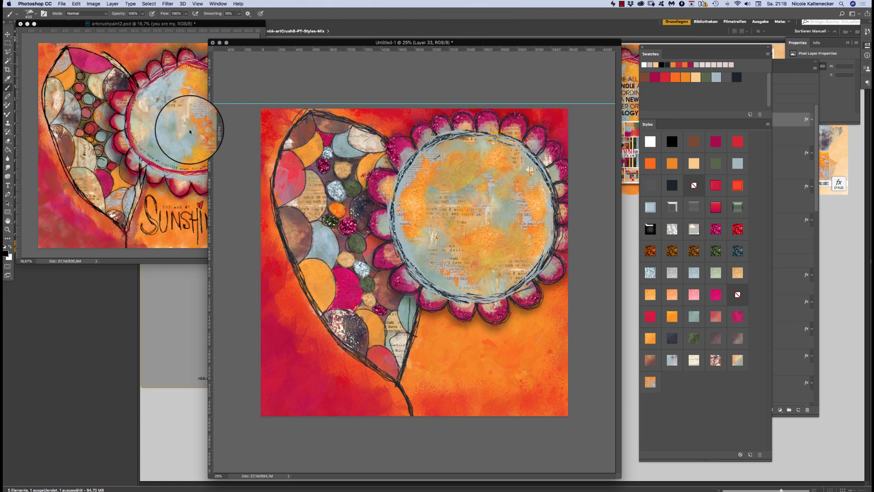
Step: Examine the curved lettering along the flower centre's edge in the reference document artcrushpaint2.psd
{"action": "left_click", "coordinate": [162, 118]}
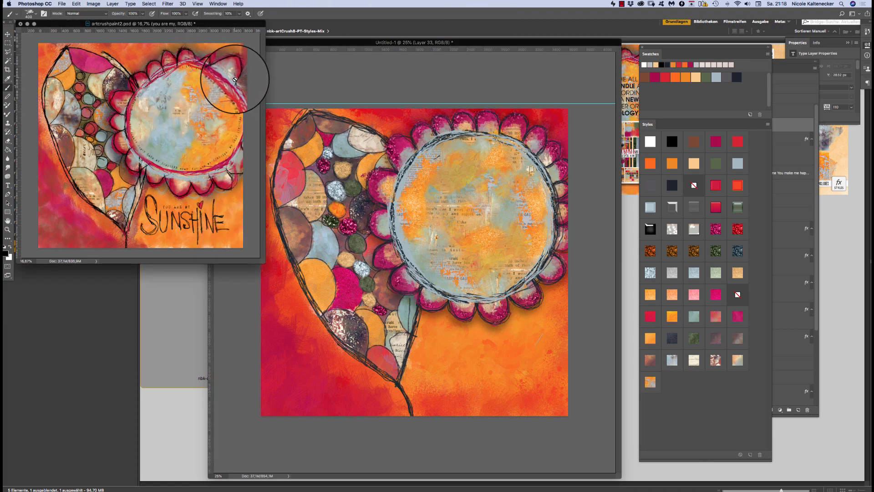
{"action": "mouse_move", "coordinate": [178, 91]}
{"action": "left_mouse_down"}
{"action": "mouse_move", "coordinate": [242, 24]}
{"action": "mouse_move", "coordinate": [224, 49]}
{"action": "left_mouse_up"}
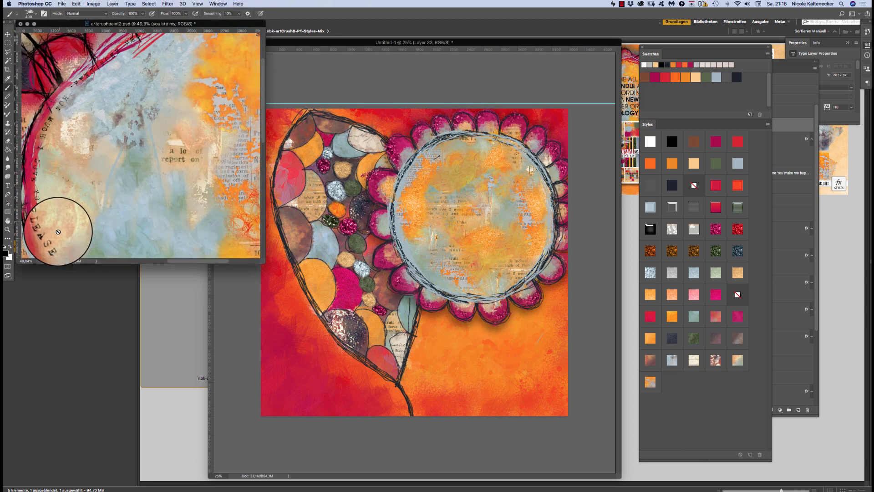
{"action": "left_click", "coordinate": [7, 34]}
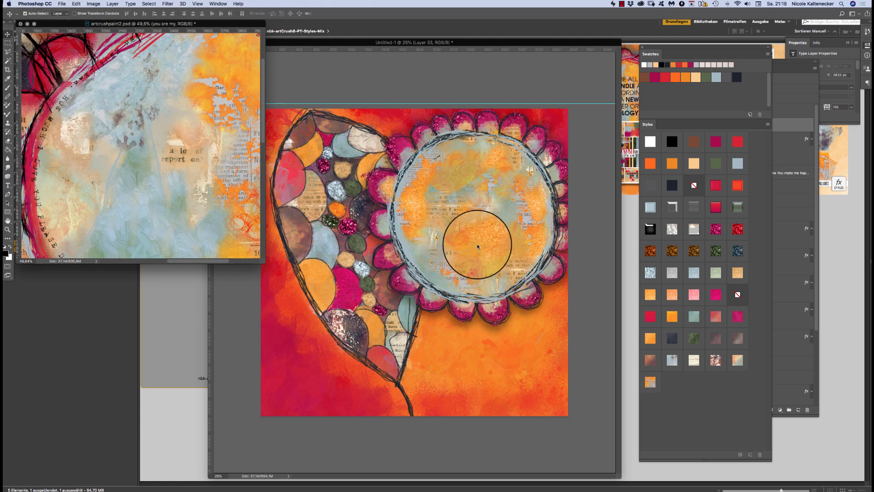
Step: Return to the Untitled-1 document, collapse the flower and leaf groups and lock both of them
{"action": "left_click", "coordinate": [468, 228]}
{"action": "left_click", "coordinate": [792, 123]}
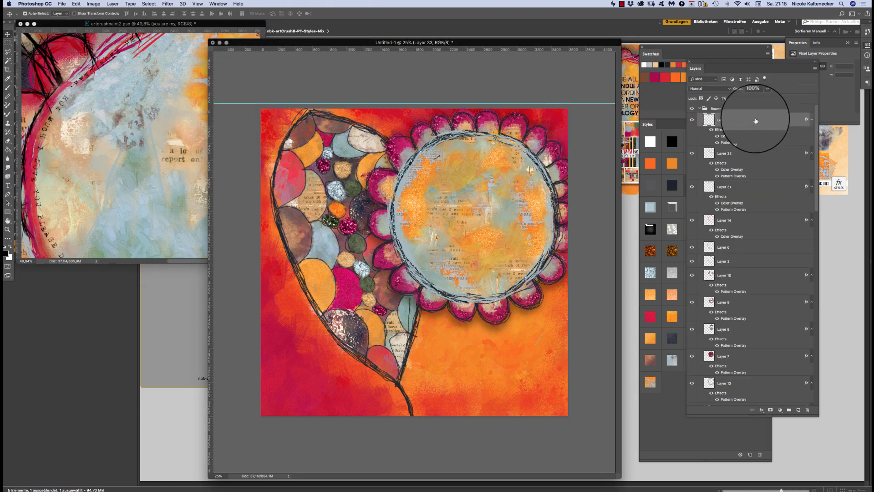
{"action": "left_click", "coordinate": [700, 109]}
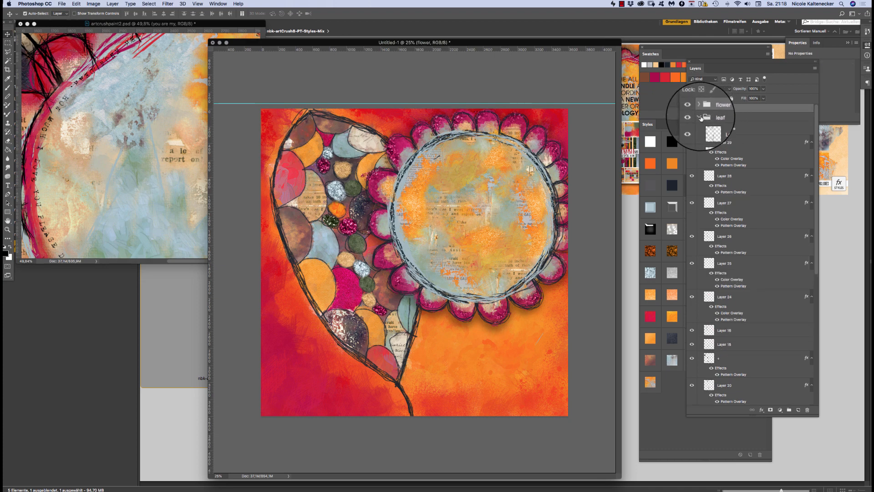
{"action": "left_click", "coordinate": [701, 118]}
{"action": "left_click", "coordinate": [700, 118]}
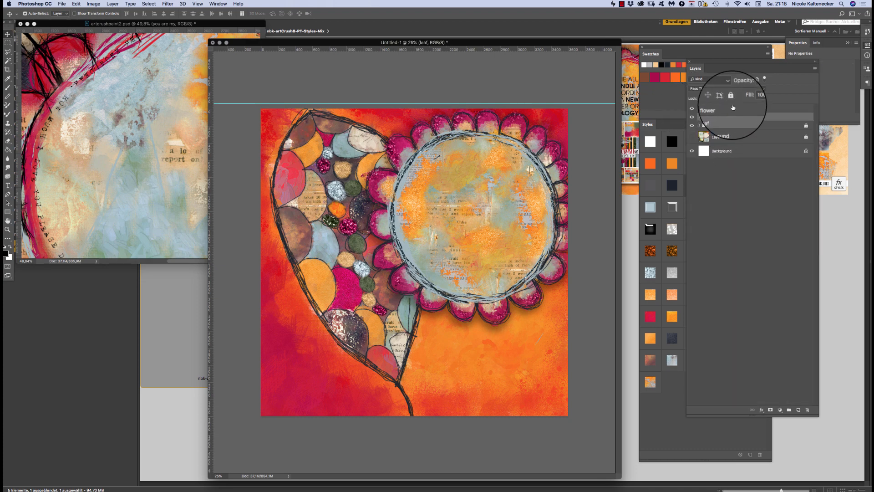
{"action": "left_click", "coordinate": [729, 109]}
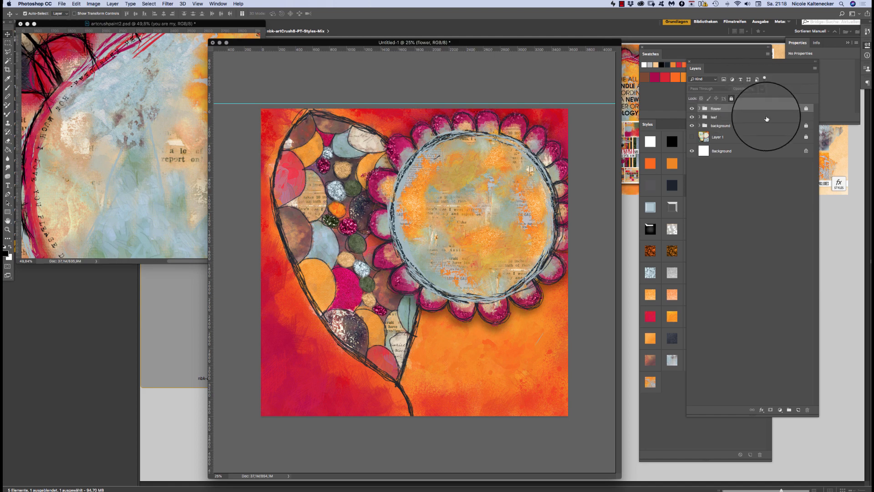
{"action": "left_click", "coordinate": [767, 117]}
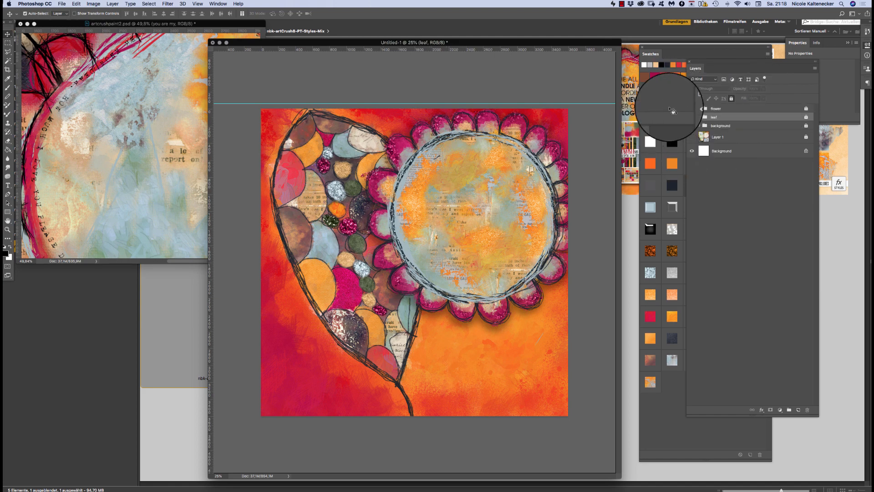
Step: Show the Paths panel and choose the Pen tool in Path mode
{"action": "left_click", "coordinate": [214, 3]}
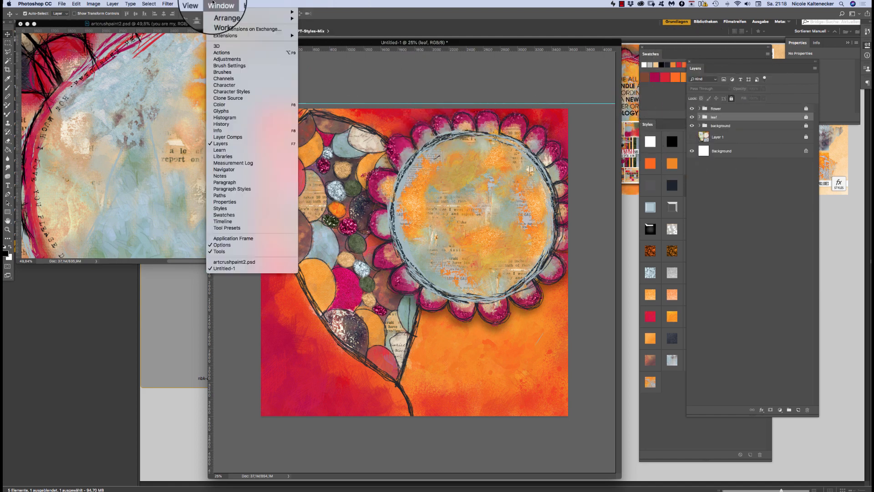
{"action": "left_click", "coordinate": [288, 197]}
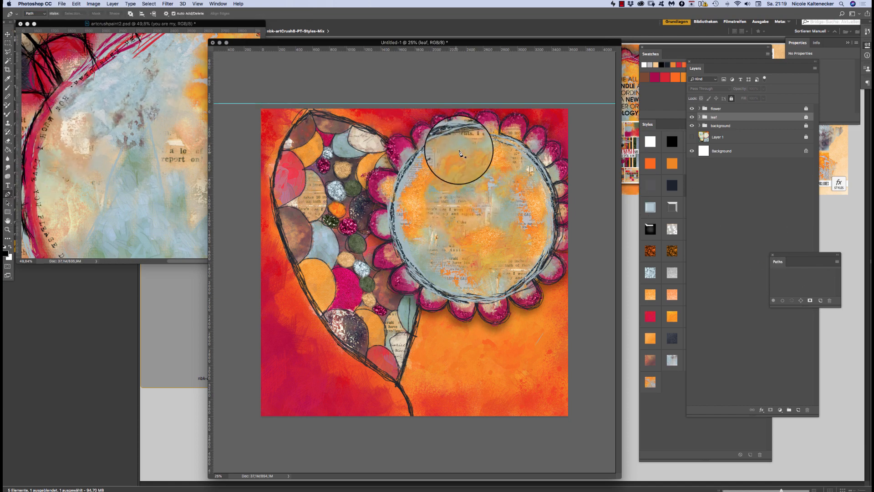
{"action": "left_click", "coordinate": [10, 197]}
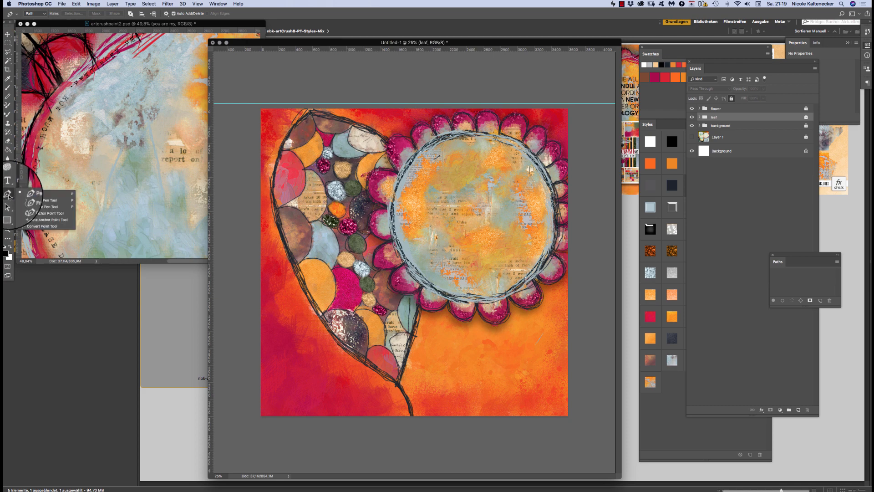
{"action": "left_click", "coordinate": [42, 196]}
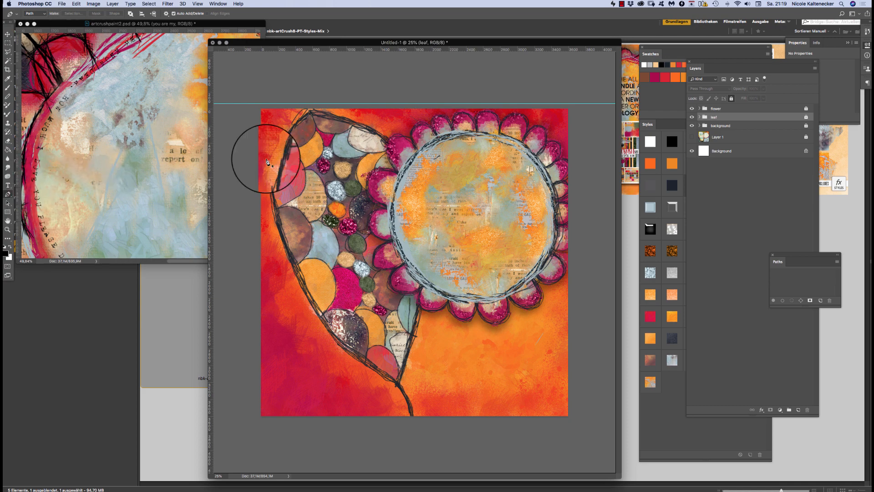
Step: Draw a curved path just inside the outline of the flower's round centre, running counter-clockwise from its upper edge
{"action": "left_click", "coordinate": [445, 140]}
{"action": "left_click_drag", "start_coordinate": [419, 155], "coordinate": [406, 173]}
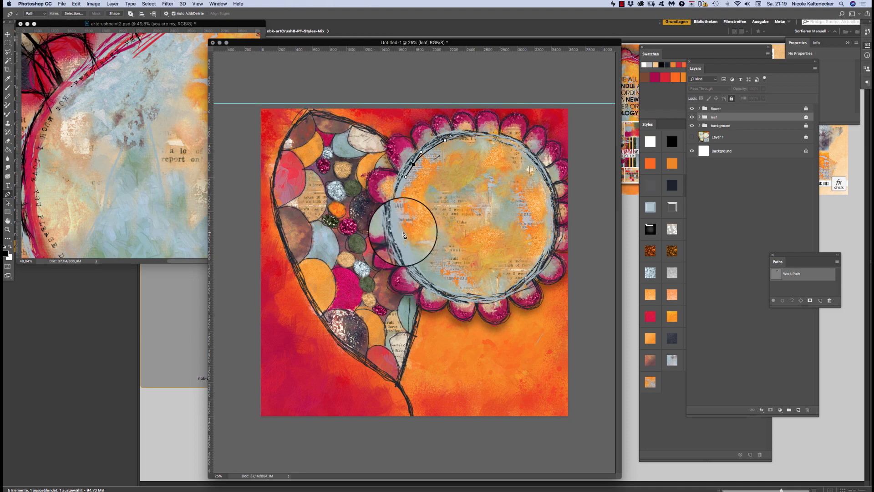
{"action": "left_click_drag", "start_coordinate": [397, 227], "coordinate": [399, 238]}
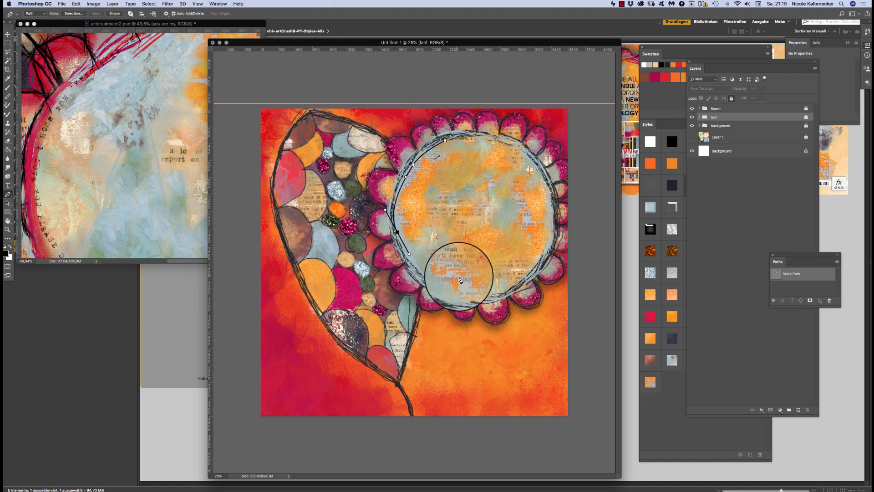
{"action": "left_click_drag", "start_coordinate": [454, 288], "coordinate": [478, 293]}
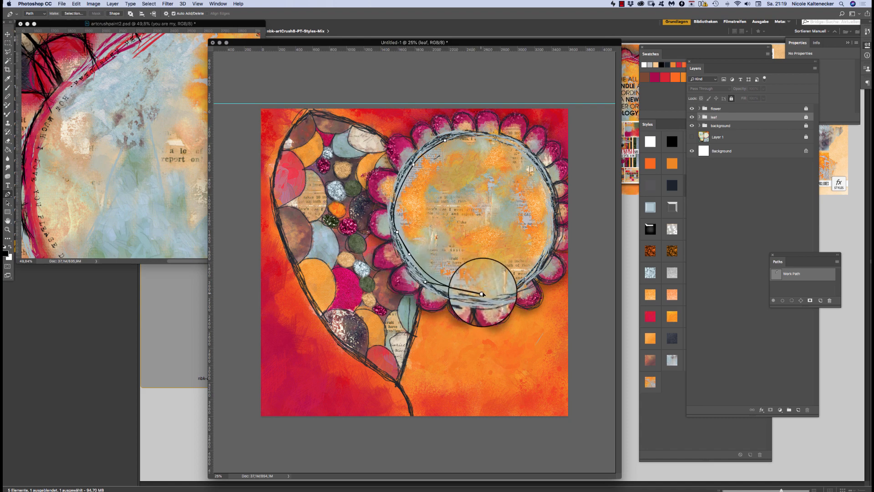
{"action": "left_click_drag", "start_coordinate": [529, 267], "coordinate": [551, 242]}
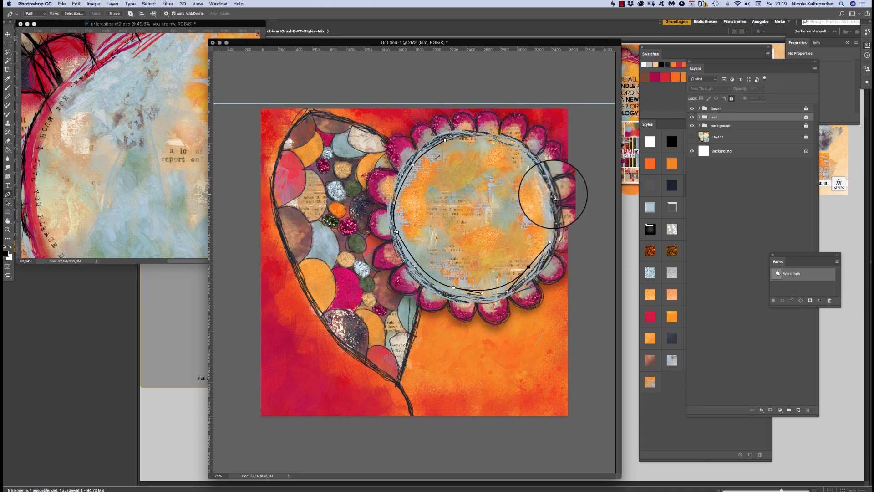
Step: Finish the circular Pen path just inside the flower's scribbled ring with curved anchor points, closing it at the starting anchor
{"action": "left_click_drag", "start_coordinate": [550, 192], "coordinate": [540, 170]}
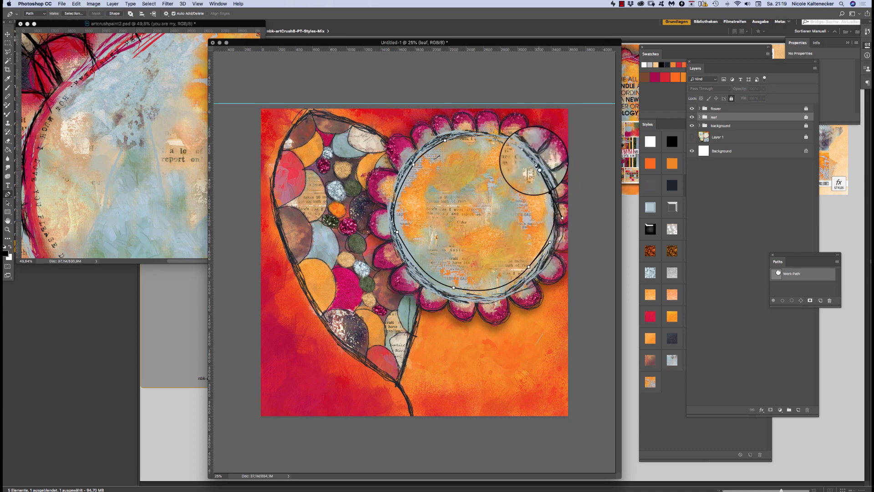
{"action": "left_click_drag", "start_coordinate": [517, 142], "coordinate": [481, 136]}
{"action": "left_click", "coordinate": [445, 140]}
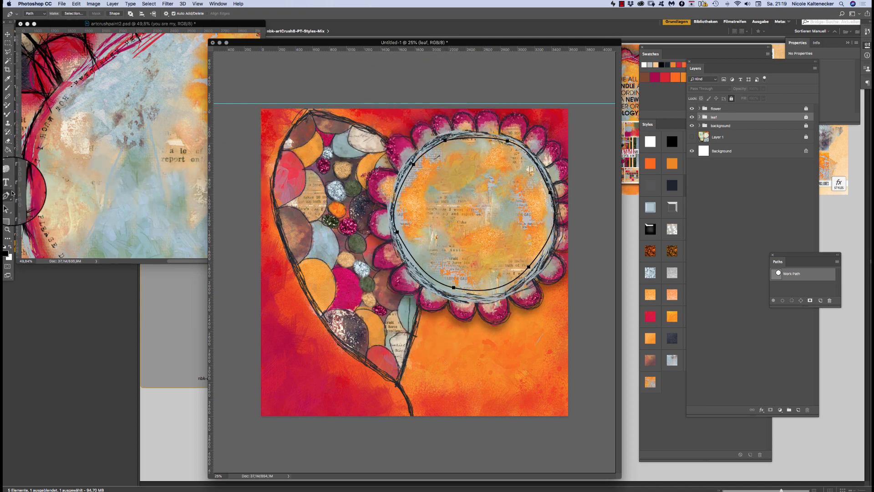
{"action": "left_click", "coordinate": [8, 212]}
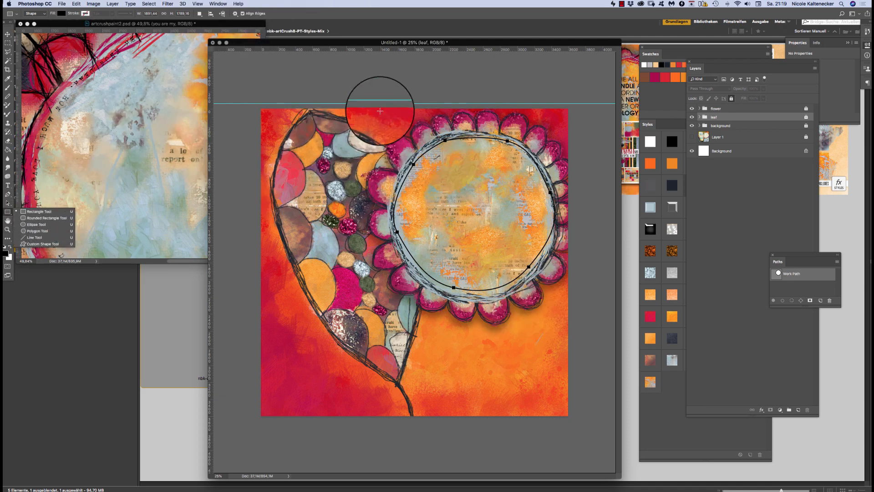
{"action": "left_click", "coordinate": [29, 210]}
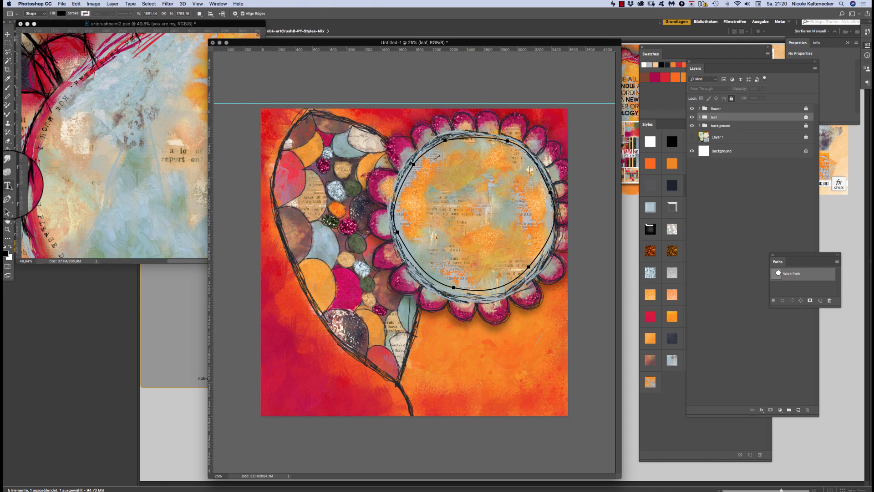
Step: Try to start a line of type on the circular path at the lower-left edge of the flower centre
{"action": "left_click", "coordinate": [8, 186]}
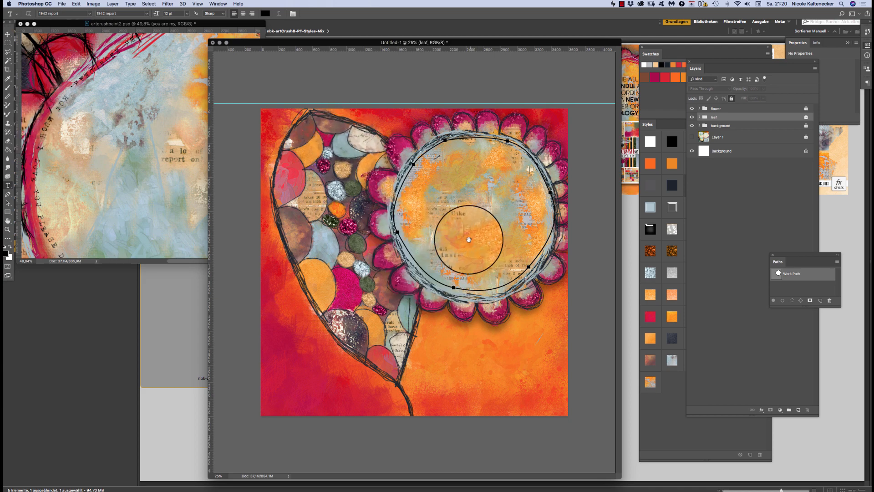
{"action": "left_click_drag", "start_coordinate": [465, 254], "coordinate": [487, 213]}
{"action": "left_click_drag", "start_coordinate": [486, 215], "coordinate": [379, 254]}
{"action": "key", "text": "super+r"}
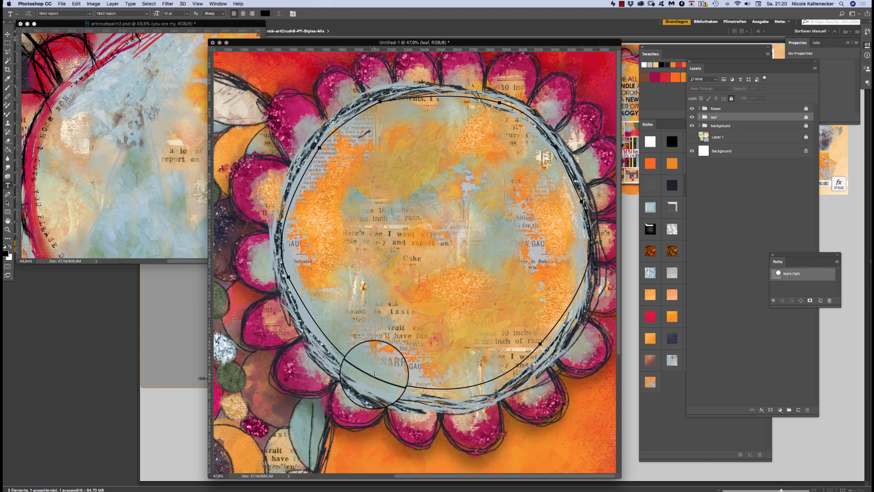
{"action": "left_click", "coordinate": [374, 374]}
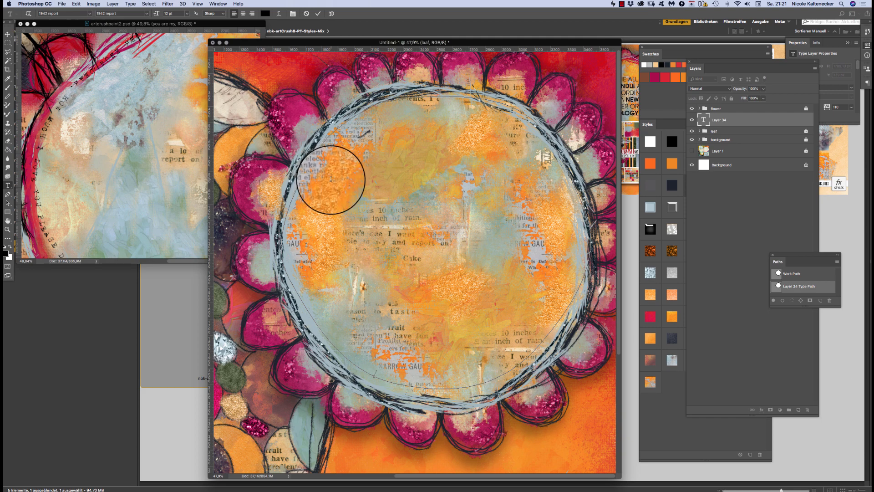
Step: Copy the whole circular sunshine text from artcrushpaint2.psd, and shrink that document's window so the new artwork is visible again
{"action": "left_click", "coordinate": [95, 184]}
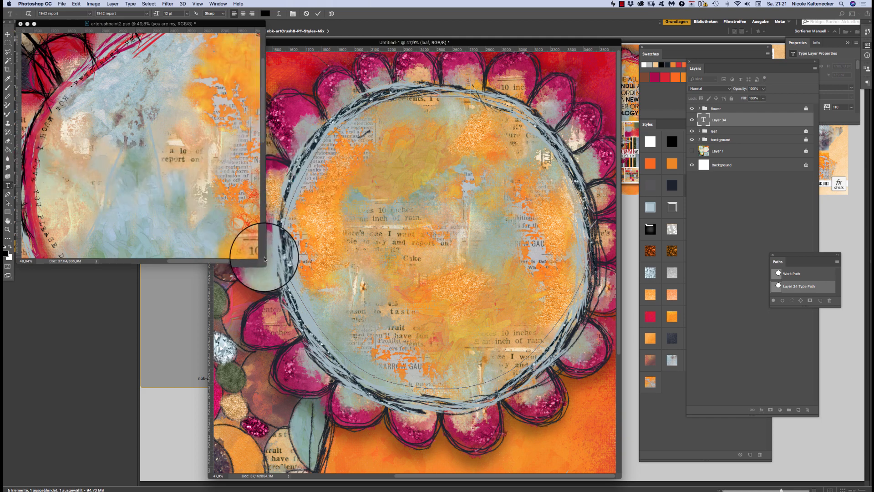
{"action": "left_click_drag", "start_coordinate": [265, 259], "coordinate": [445, 400]}
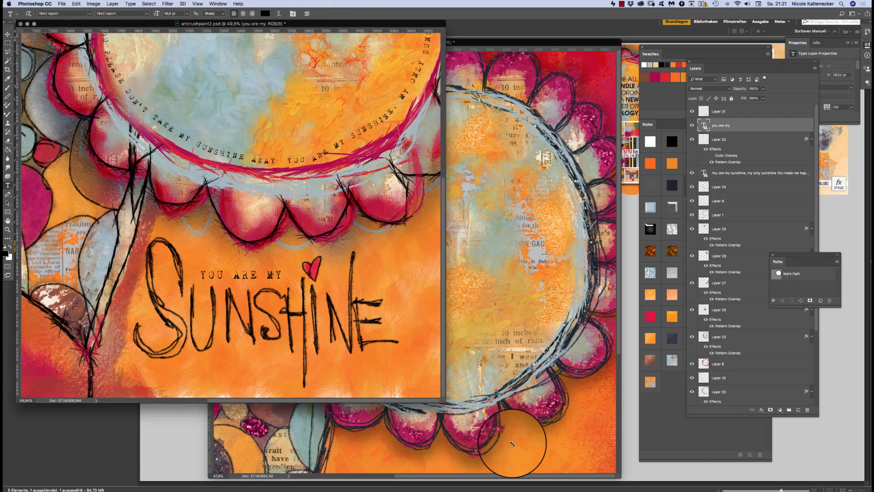
{"action": "left_click_drag", "start_coordinate": [512, 443], "coordinate": [542, 455]}
{"action": "left_click", "coordinate": [443, 190]}
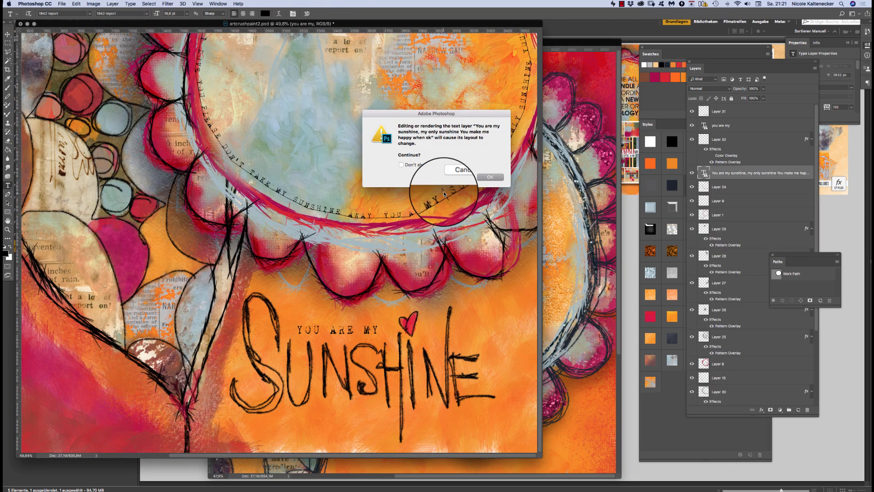
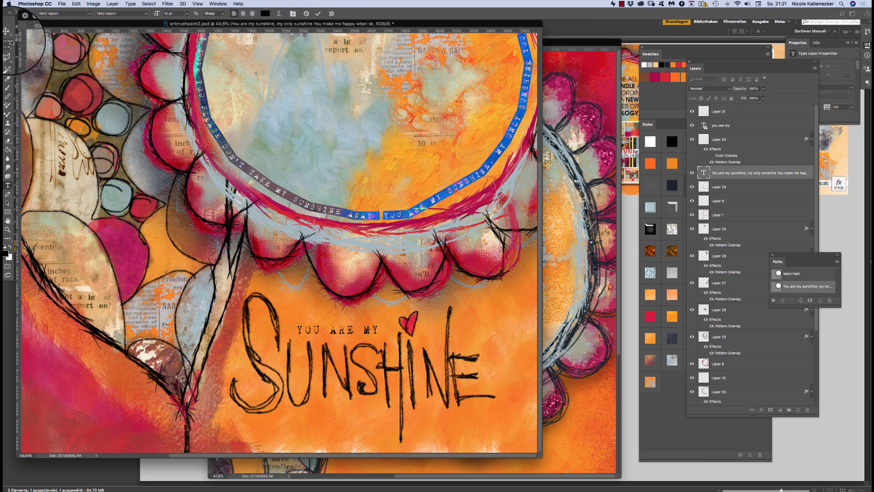
{"action": "left_click", "coordinate": [8, 35]}
{"action": "left_click_drag", "start_coordinate": [542, 456], "coordinate": [204, 195]}
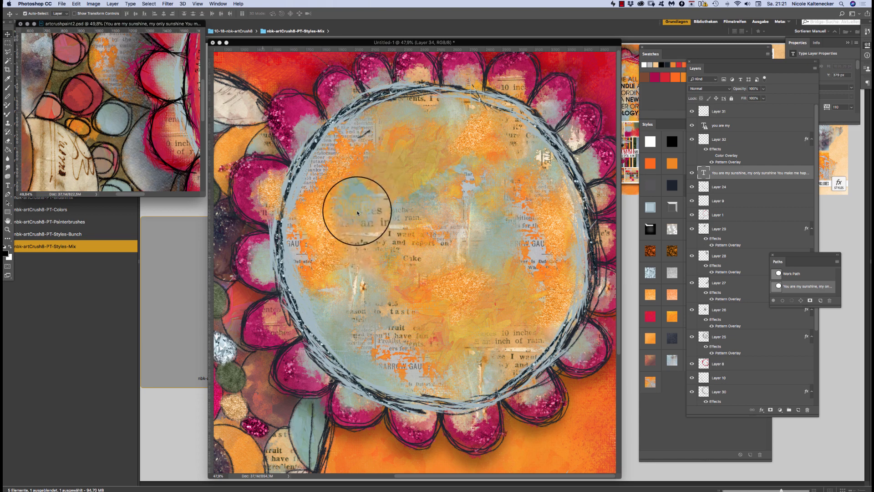
Step: Try to reopen the empty path text layer above the leaf group and shift its start point along the circle
{"action": "left_click", "coordinate": [531, 360]}
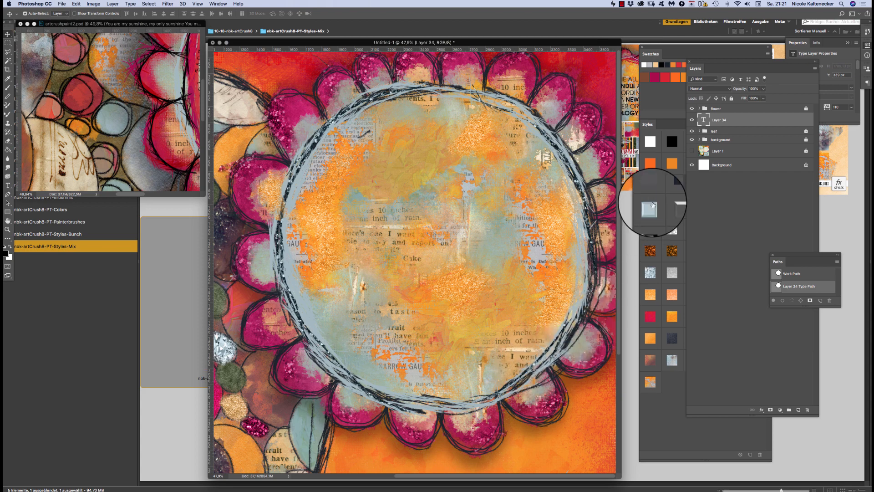
{"action": "double_click", "coordinate": [704, 120]}
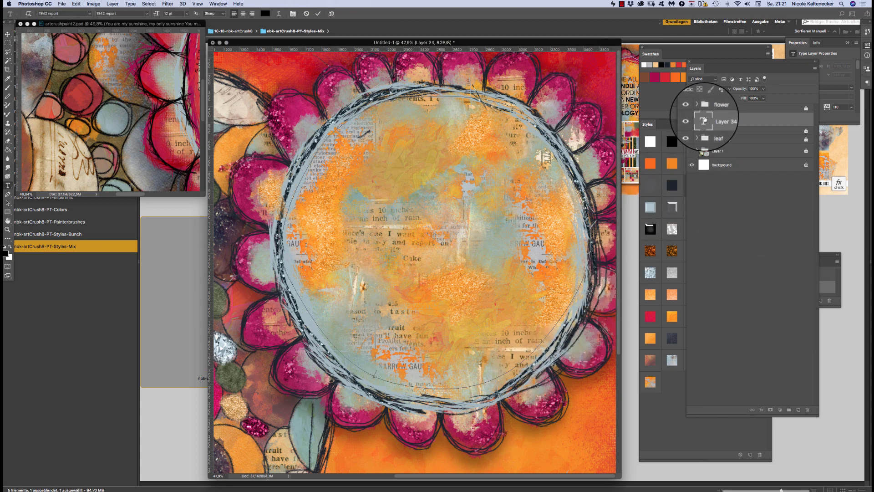
{"action": "left_click", "coordinate": [702, 121]}
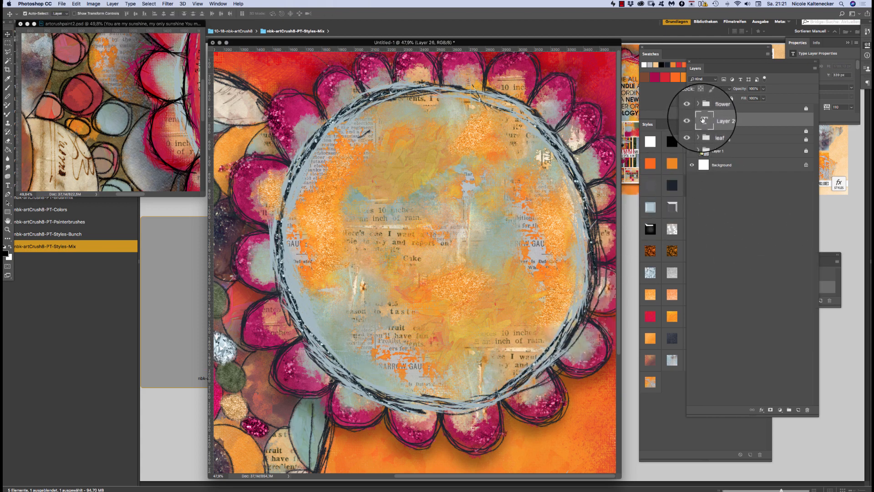
{"action": "double_click", "coordinate": [703, 120]}
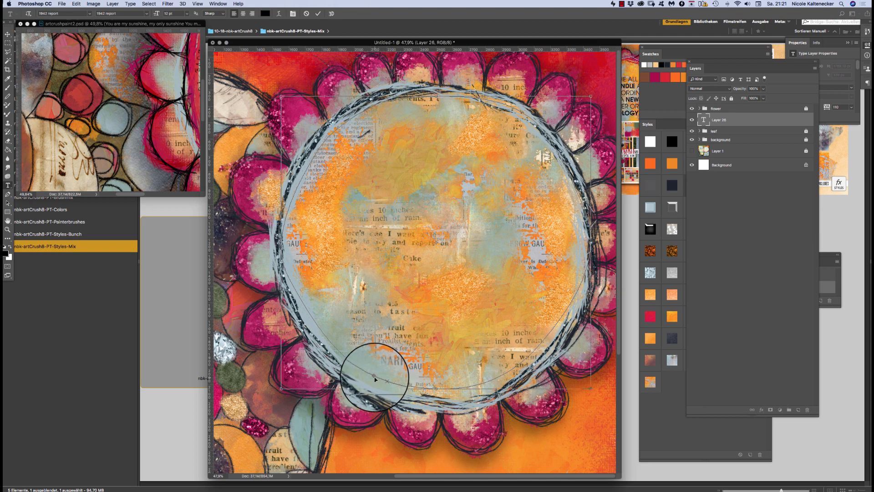
{"action": "left_click", "coordinate": [417, 388]}
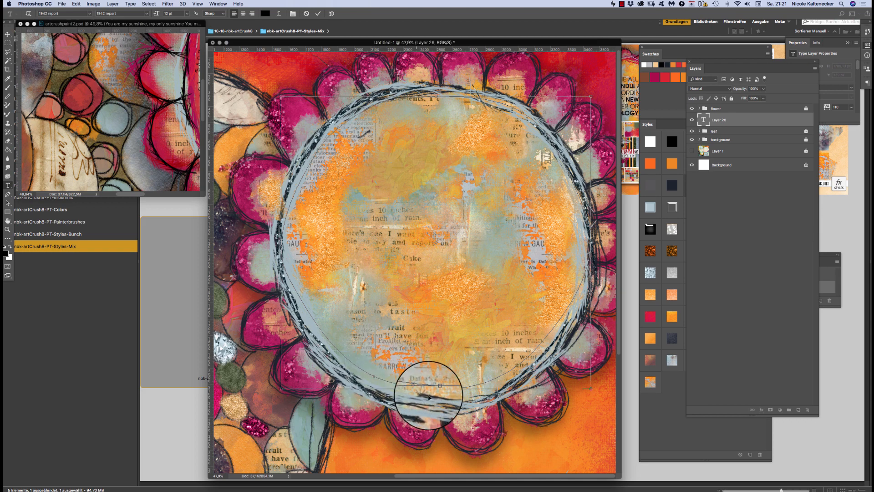
{"action": "mouse_move", "coordinate": [418, 388]}
{"action": "left_mouse_down"}
{"action": "mouse_move", "coordinate": [423, 371]}
{"action": "mouse_move", "coordinate": [334, 352]}
{"action": "mouse_move", "coordinate": [375, 376]}
{"action": "mouse_move", "coordinate": [346, 350]}
{"action": "left_mouse_up"}
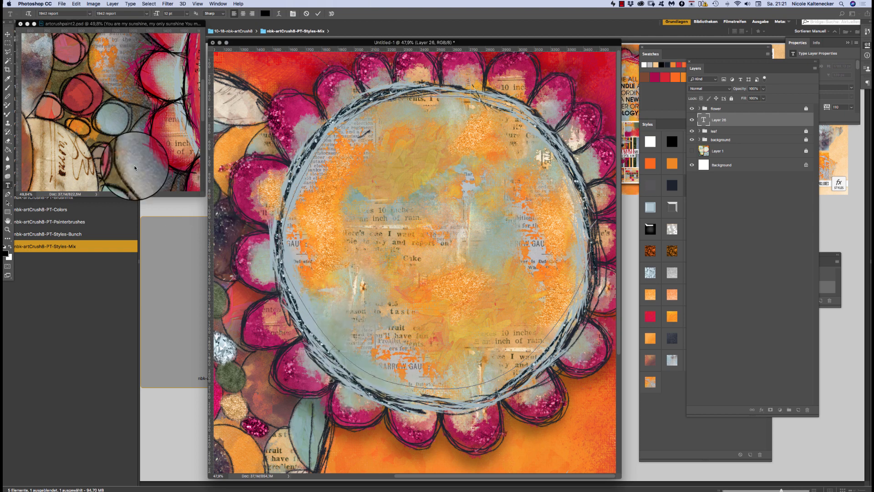
Step: Undo the empty path text, going back to the bare circular work path
{"action": "left_click", "coordinate": [7, 34]}
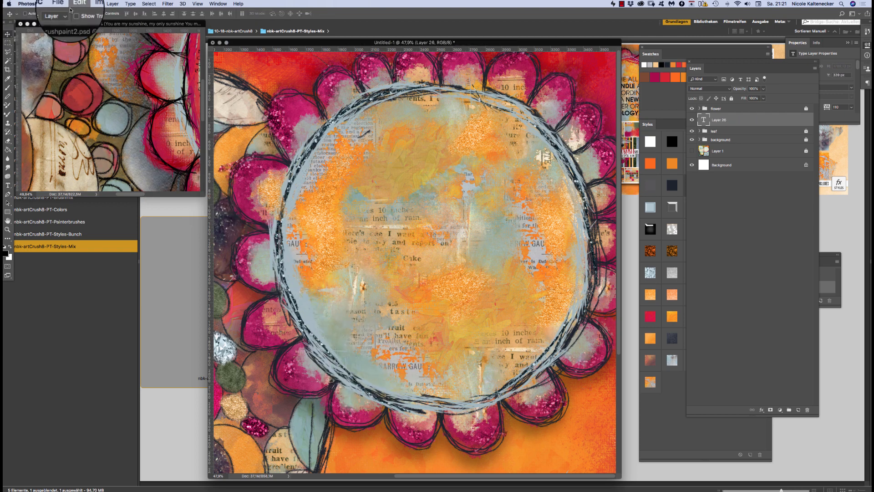
{"action": "key", "text": "super+alt+z"}
{"action": "key", "text": "super+alt+z"}
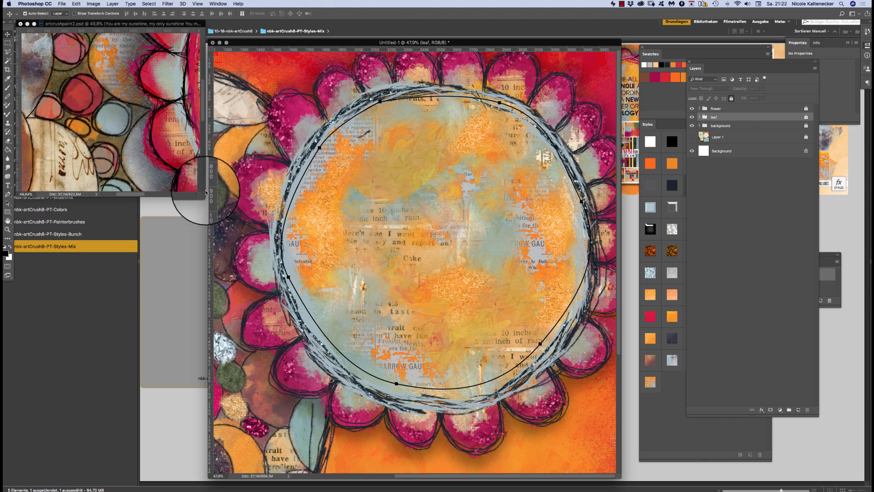
Step: Add the copied sunshine lyrics as type on the circular path, starting at its lower-left edge, with tracking set to 0
{"action": "left_click_drag", "start_coordinate": [201, 198], "coordinate": [227, 243]}
{"action": "left_click", "coordinate": [404, 393]}
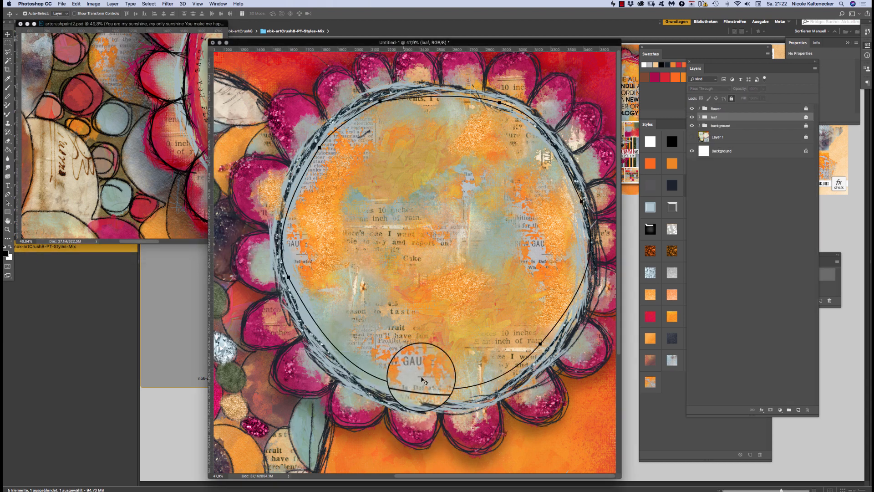
{"action": "left_click", "coordinate": [8, 184]}
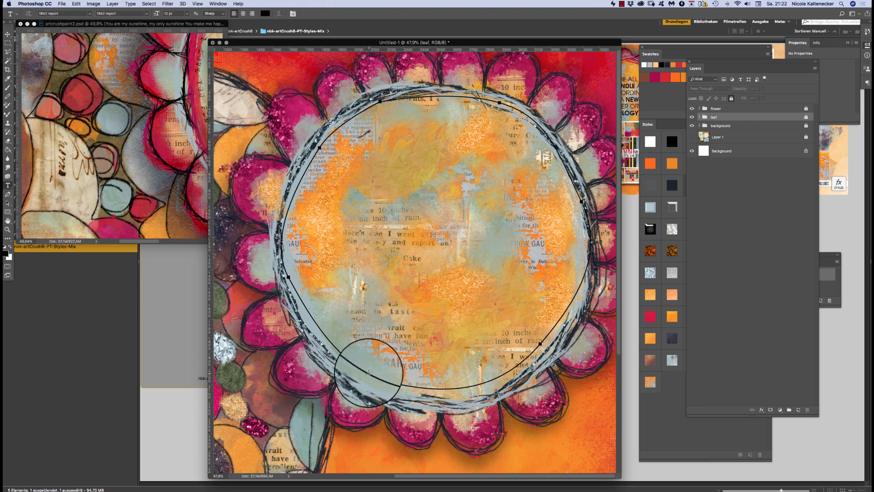
{"action": "left_click", "coordinate": [368, 372]}
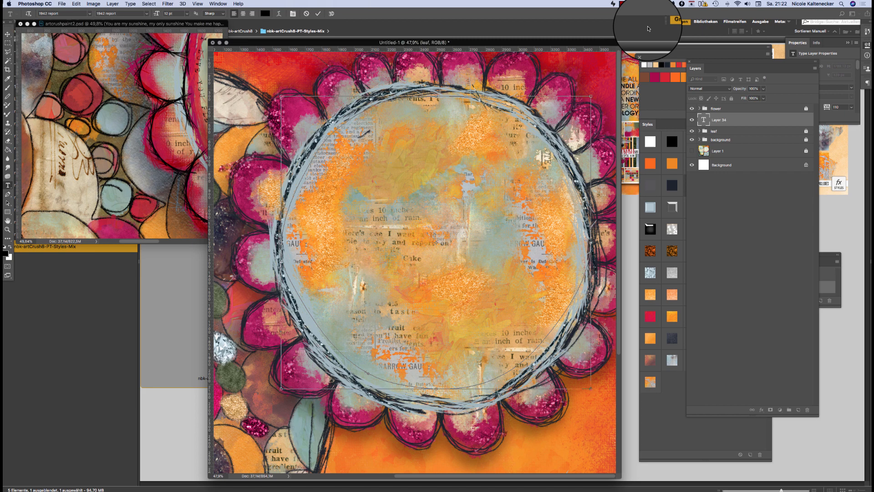
{"action": "key", "text": "super+t"}
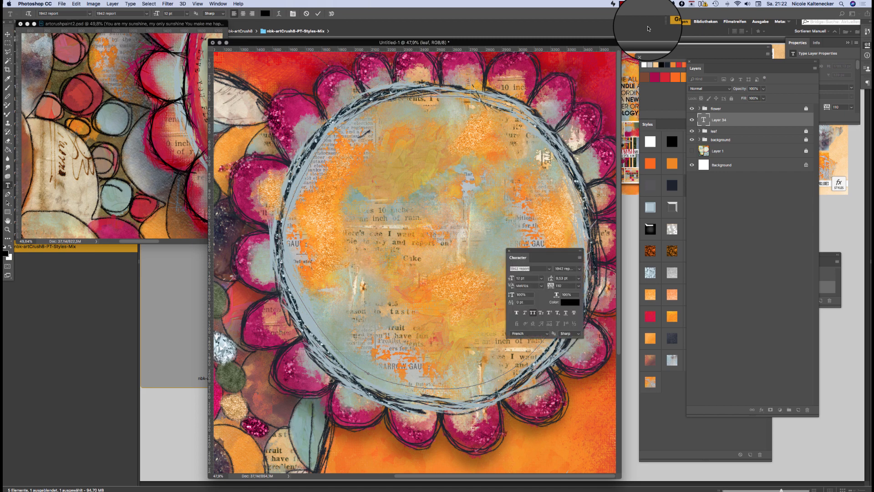
{"action": "left_click_drag", "start_coordinate": [544, 254], "coordinate": [694, 200]}
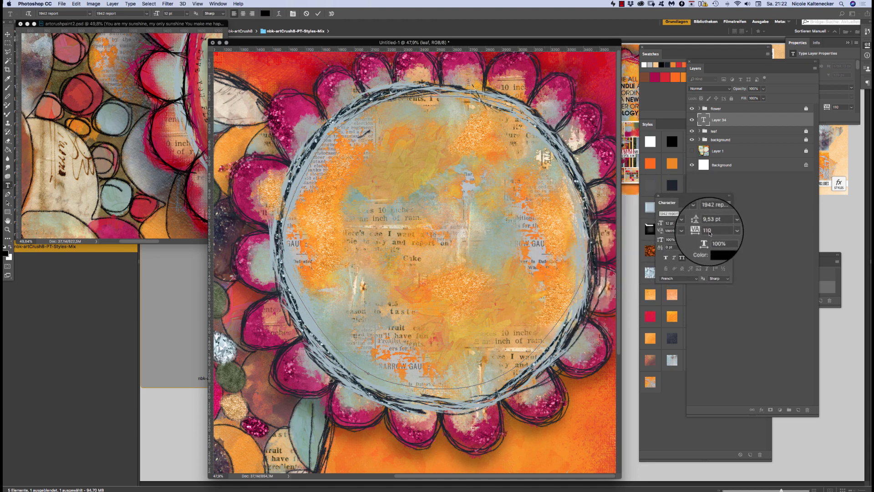
{"action": "left_click", "coordinate": [712, 231]}
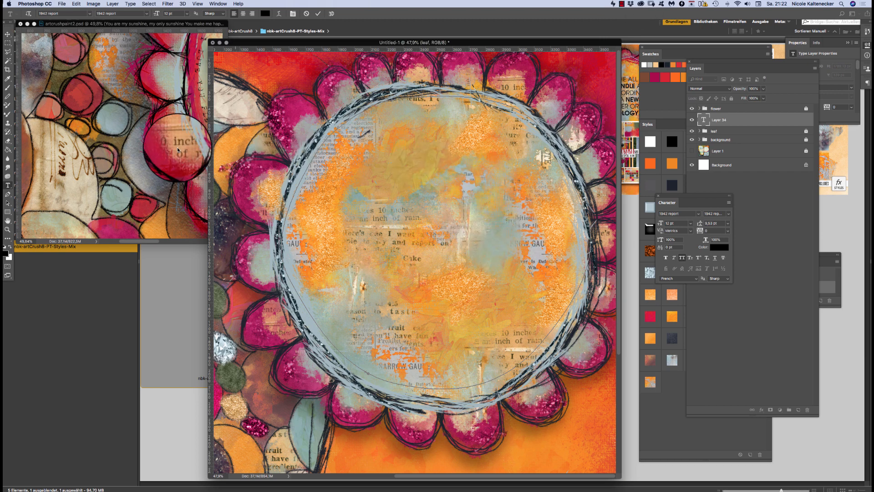
{"action": "left_click", "coordinate": [7, 34]}
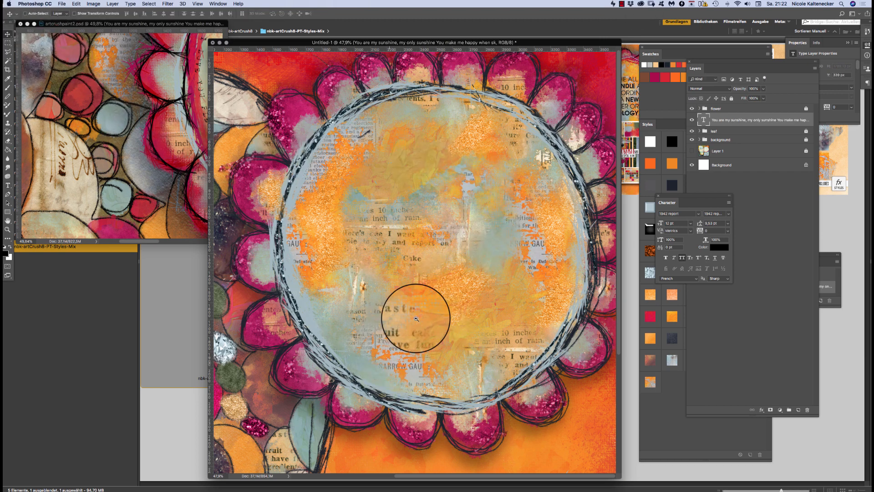
Step: Check the lyrics' start on the circular path, and move the sunshine text layer above the flower group
{"action": "left_click", "coordinate": [393, 371], "text": "super"}
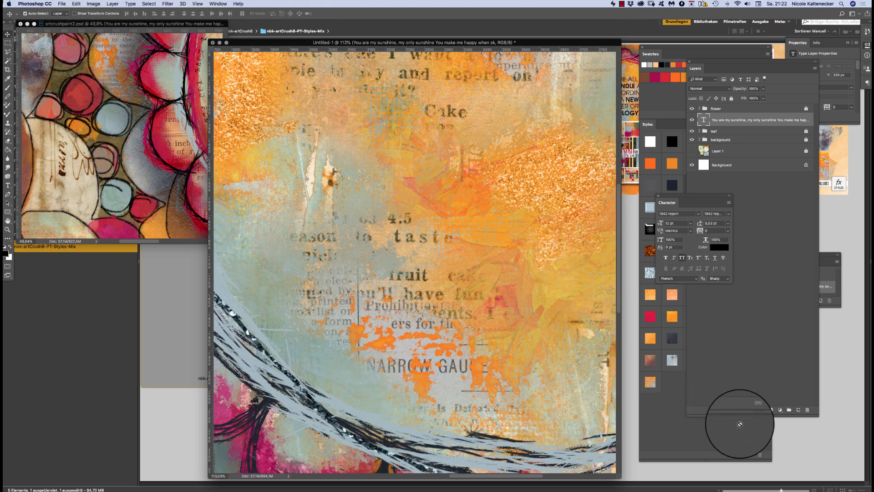
{"action": "left_click", "coordinate": [747, 296]}
{"action": "double_click", "coordinate": [705, 120]}
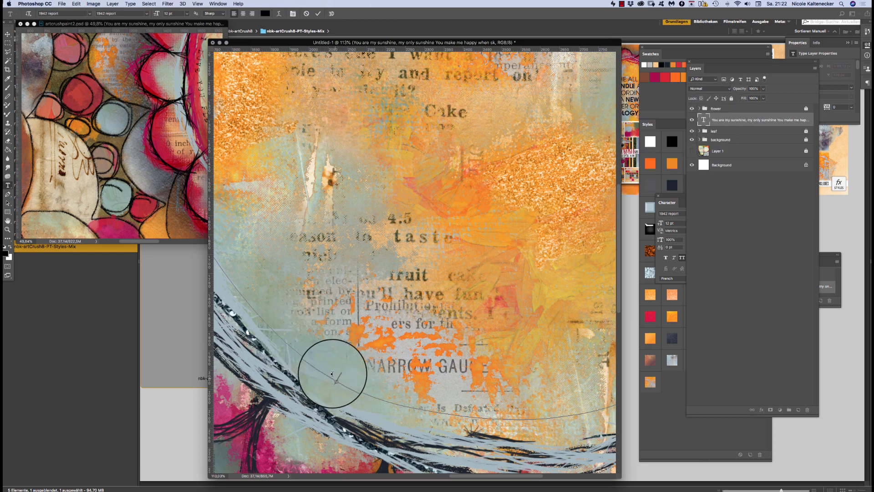
{"action": "key", "text": "super+a"}
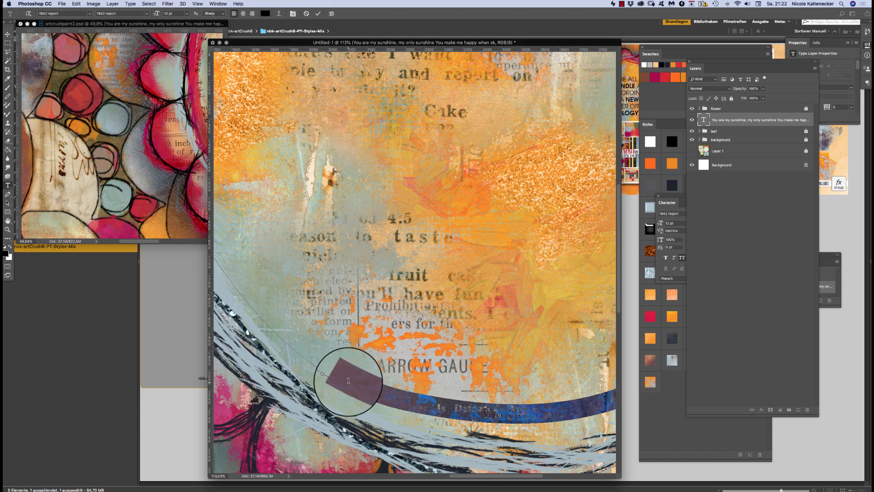
{"action": "left_click", "coordinate": [7, 36]}
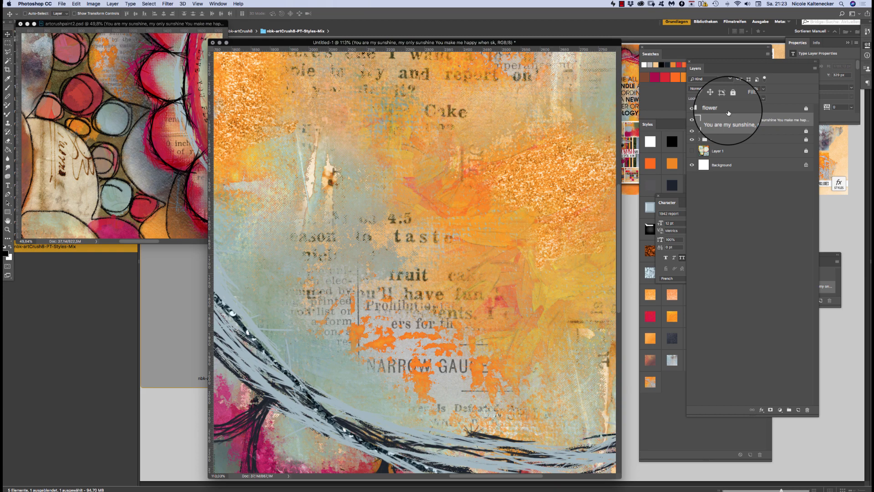
{"action": "key", "text": "super+bracketright"}
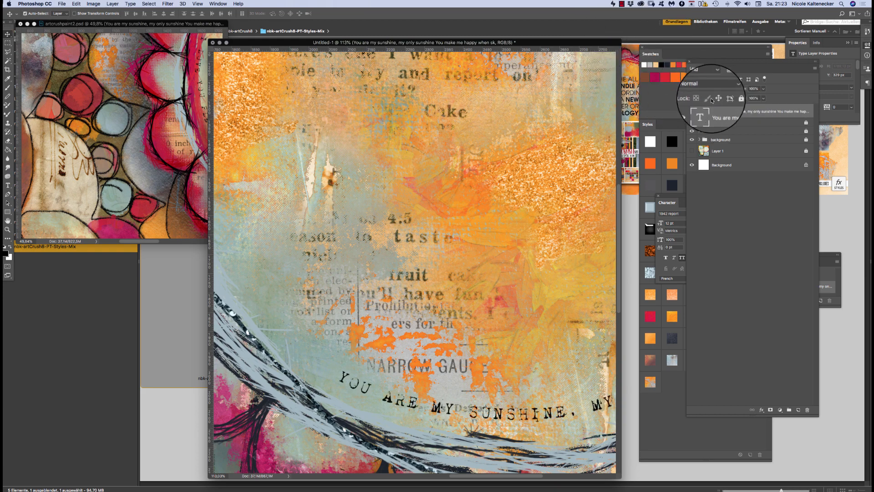
Step: Scale the circular sunshine lyrics to about 95% width and 97% height and fit them inside the flower's inner ring
{"action": "key", "text": "super+0"}
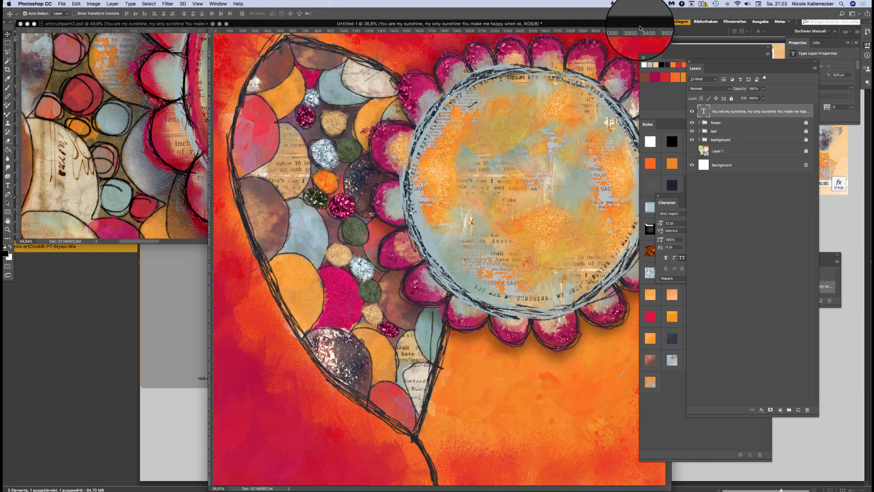
{"action": "left_click_drag", "start_coordinate": [557, 26], "coordinate": [487, 26]}
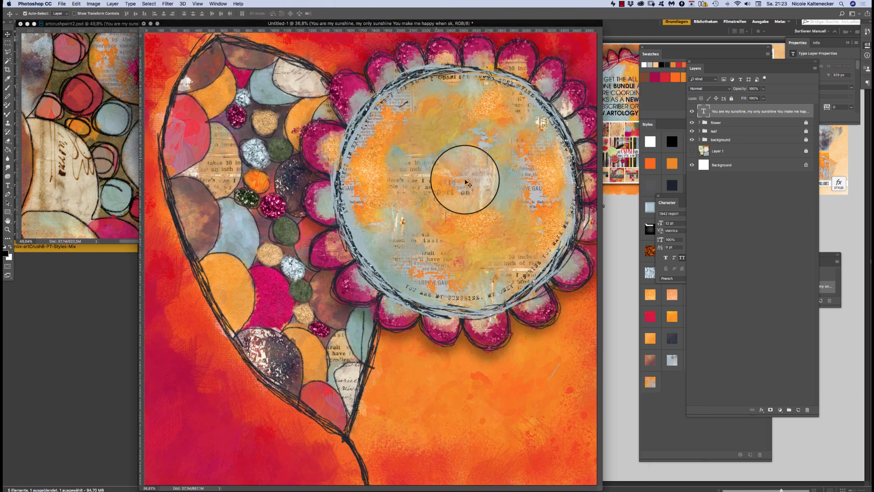
{"action": "double_click", "coordinate": [704, 111]}
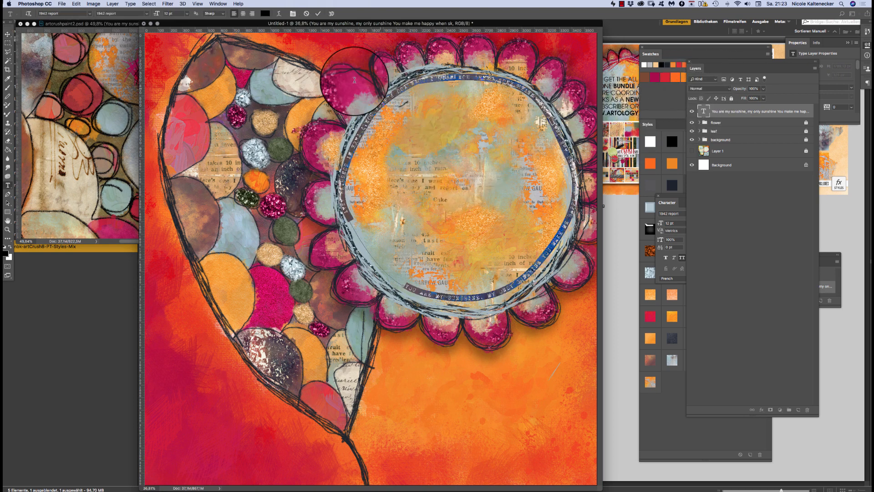
{"action": "left_click", "coordinate": [8, 34]}
{"action": "key", "text": "ctrl+t"}
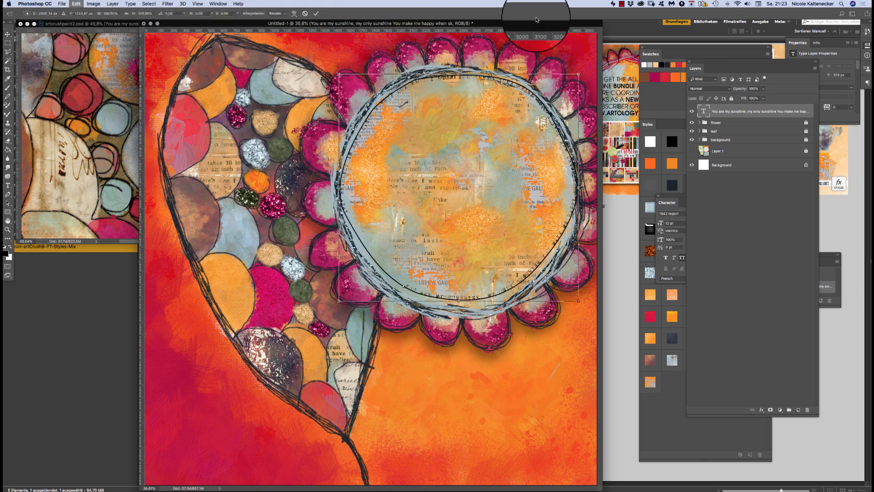
{"action": "left_click_drag", "start_coordinate": [578, 77], "coordinate": [570, 80]}
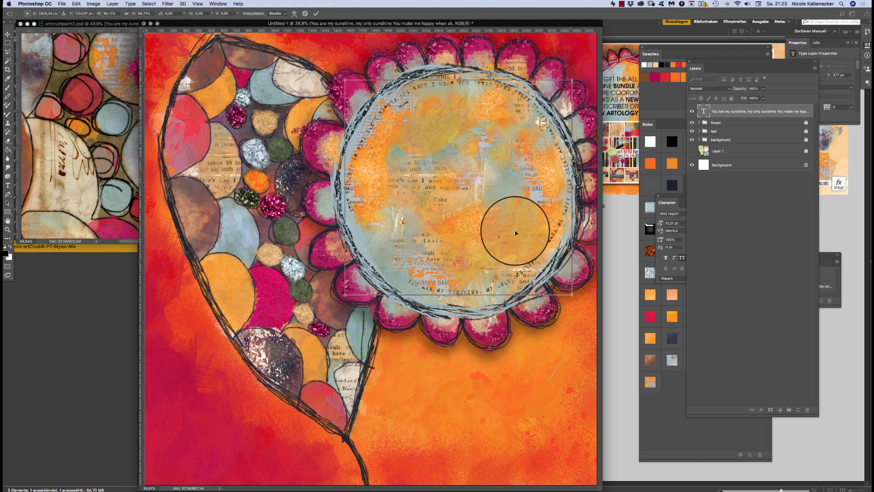
{"action": "left_click_drag", "start_coordinate": [463, 295], "coordinate": [458, 301]}
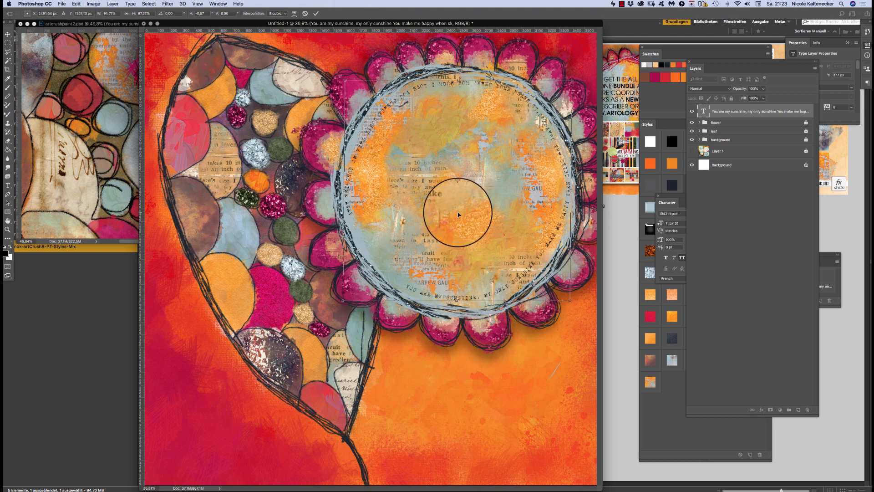
{"action": "key", "text": "Return"}
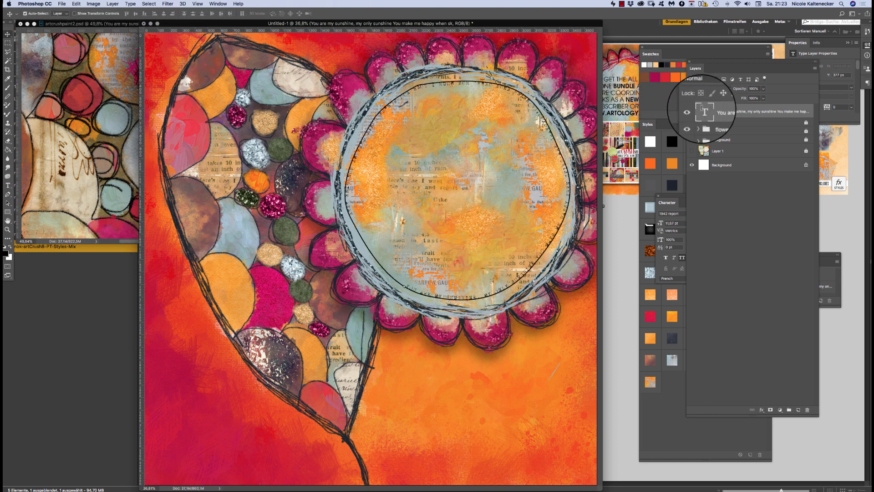
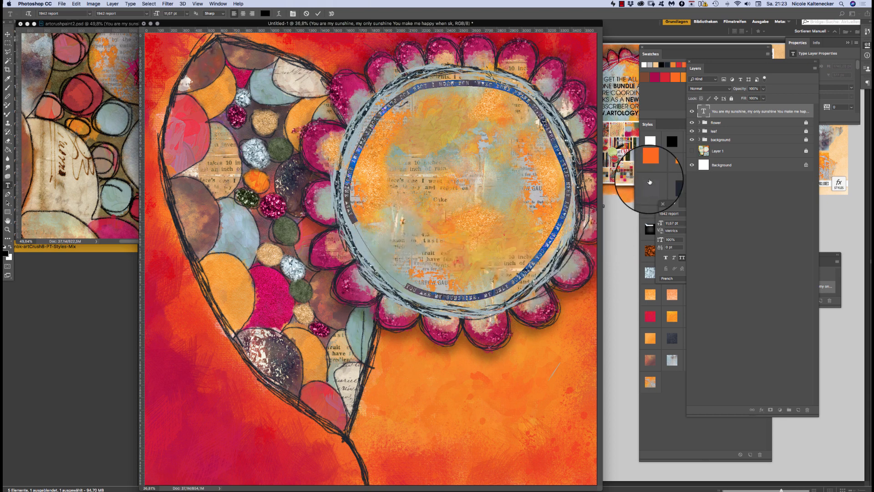
Step: Set the tracking of all the circular lyrics to 80
{"action": "left_click_drag", "start_coordinate": [664, 205], "coordinate": [644, 254]}
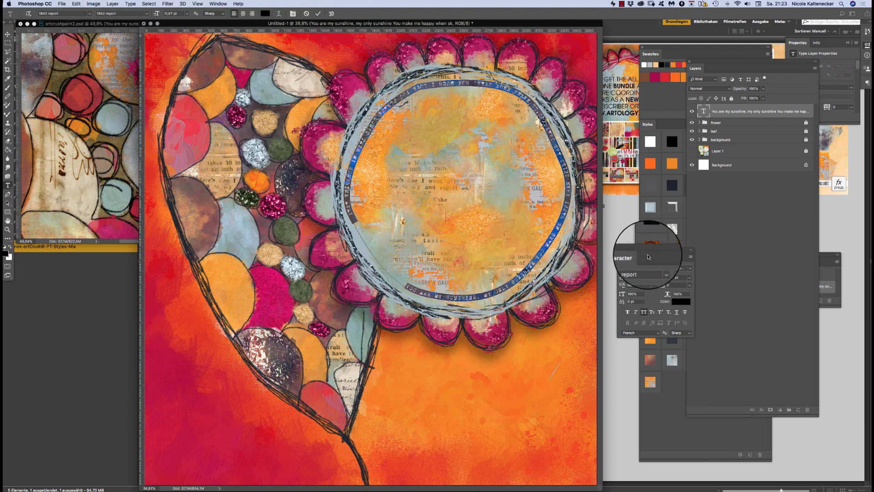
{"action": "left_click_drag", "start_coordinate": [646, 249], "coordinate": [647, 253]}
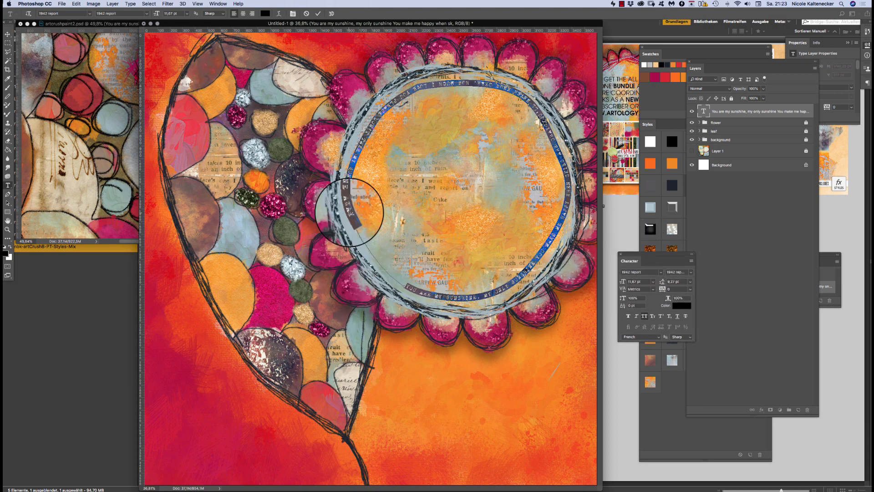
{"action": "mouse_move", "coordinate": [352, 213]}
{"action": "left_mouse_down"}
{"action": "mouse_move", "coordinate": [410, 286]}
{"action": "mouse_move", "coordinate": [352, 218]}
{"action": "left_mouse_up"}
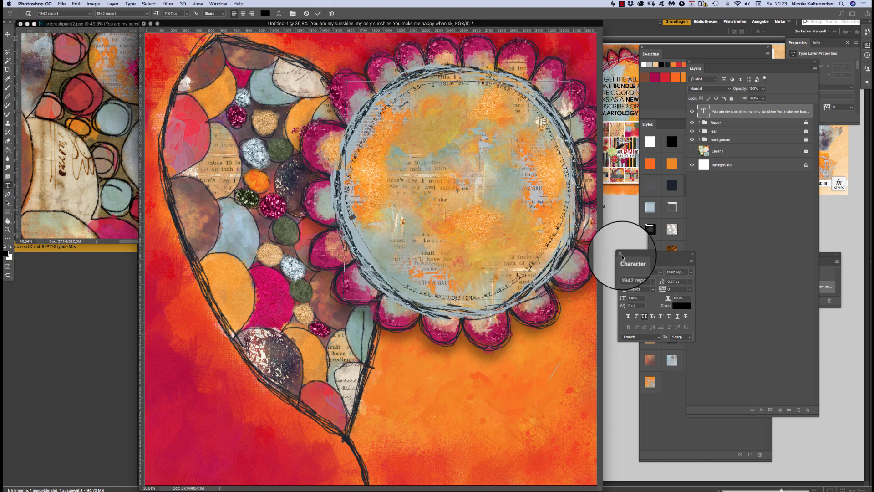
{"action": "key", "text": "super+a"}
{"action": "left_click_drag", "start_coordinate": [644, 254], "coordinate": [636, 260]}
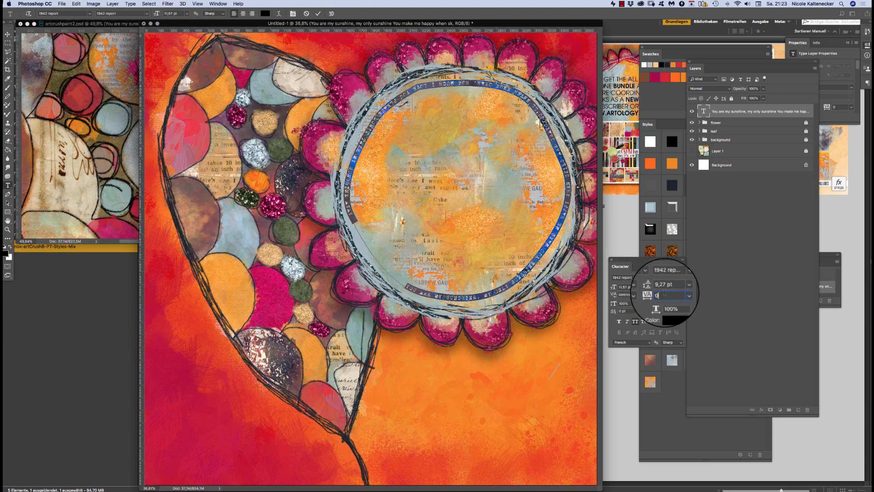
{"action": "double_click", "coordinate": [664, 293]}
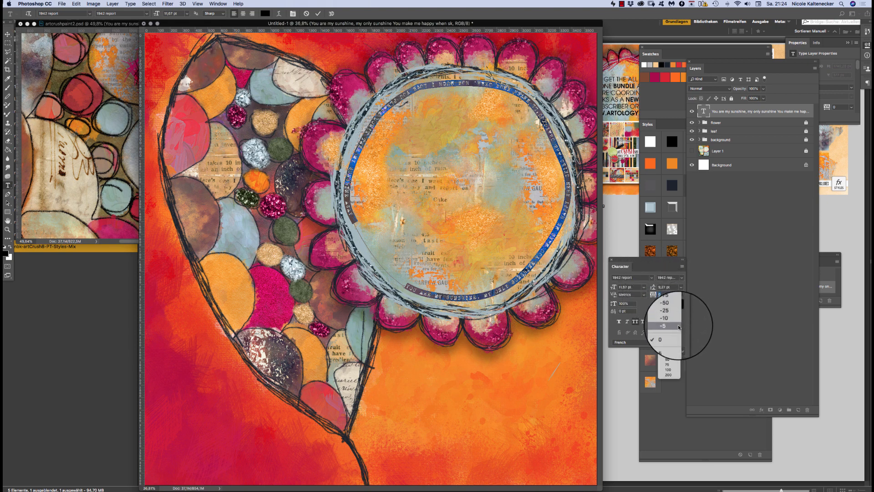
{"action": "left_click", "coordinate": [665, 286]}
{"action": "left_click", "coordinate": [669, 295]}
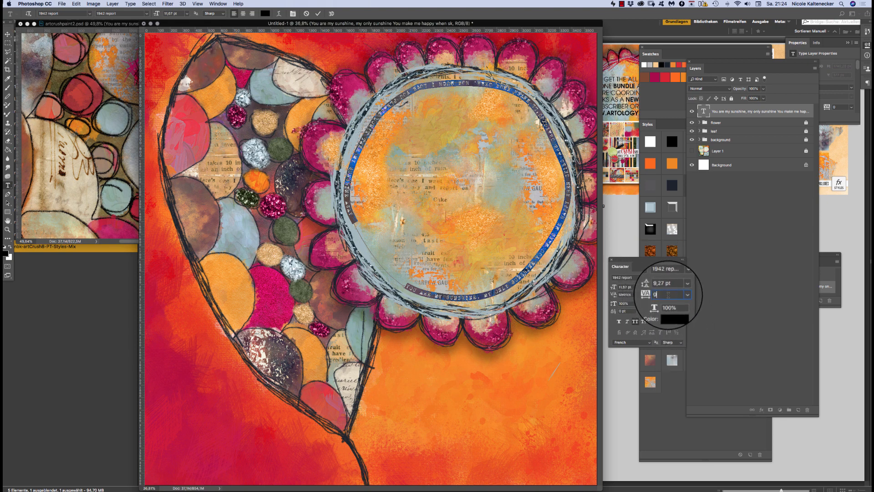
{"action": "left_click", "coordinate": [649, 138]}
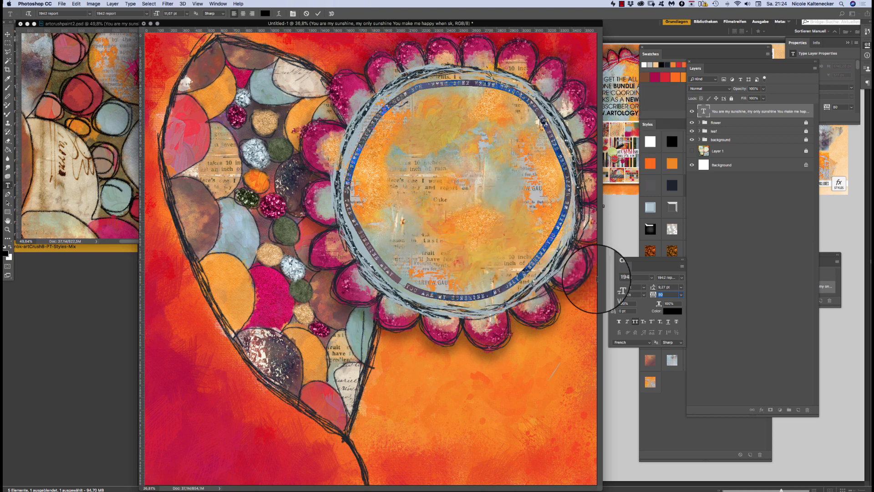
Step: Set the font size of the circular lyrics to 12 pt
{"action": "left_click", "coordinate": [631, 287]}
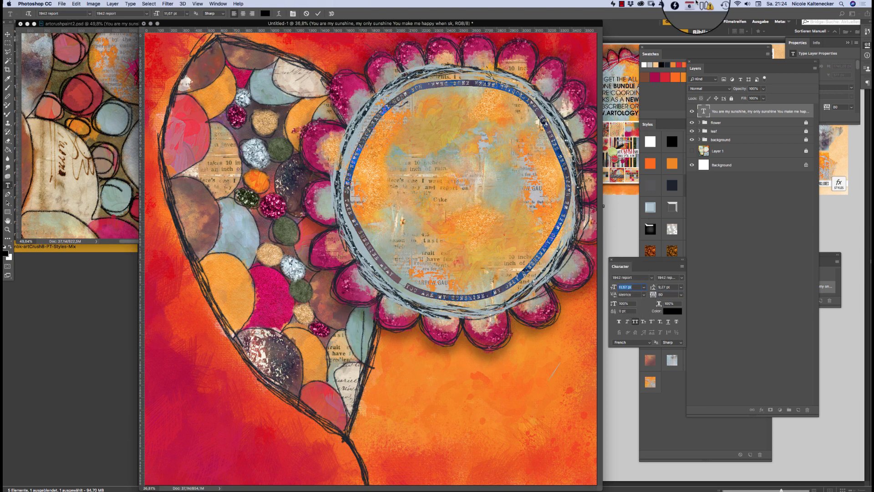
{"action": "type", "text": "12"}
{"action": "key", "text": "Return"}
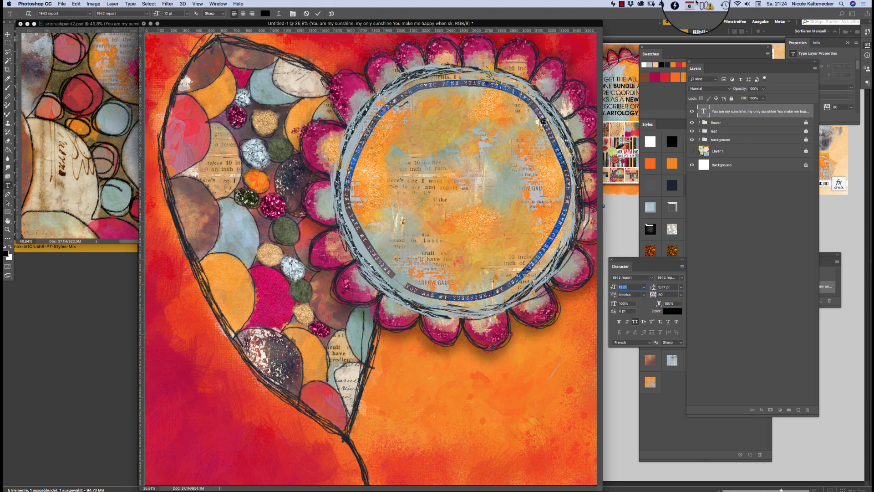
{"action": "type", "text": "12"}
{"action": "key", "text": "Return"}
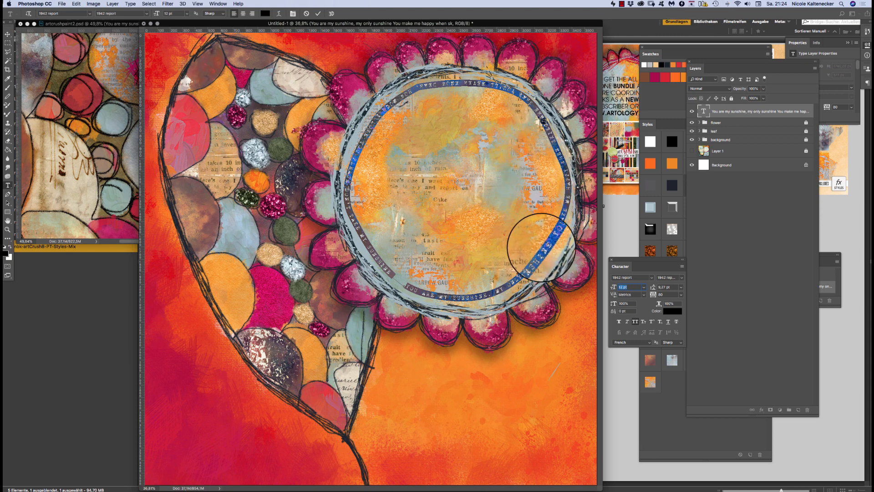
Step: Set the circular lyrics' kerning to 0 and tracking to 100, and finish editing the text
{"action": "left_click", "coordinate": [666, 294]}
{"action": "key", "text": "Return"}
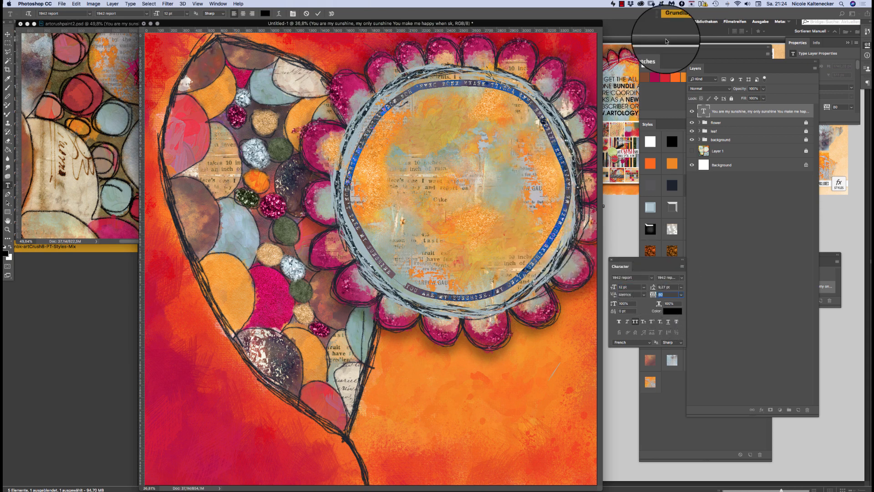
{"action": "left_click", "coordinate": [629, 294]}
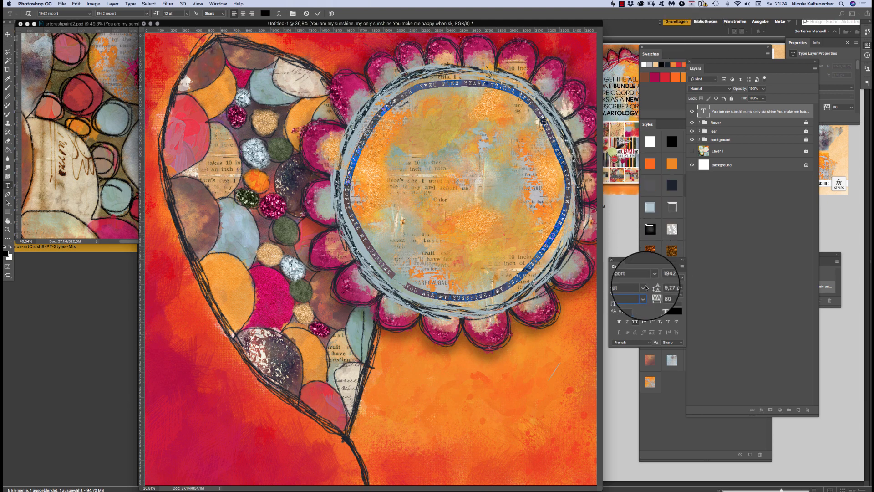
{"action": "left_click", "coordinate": [666, 294]}
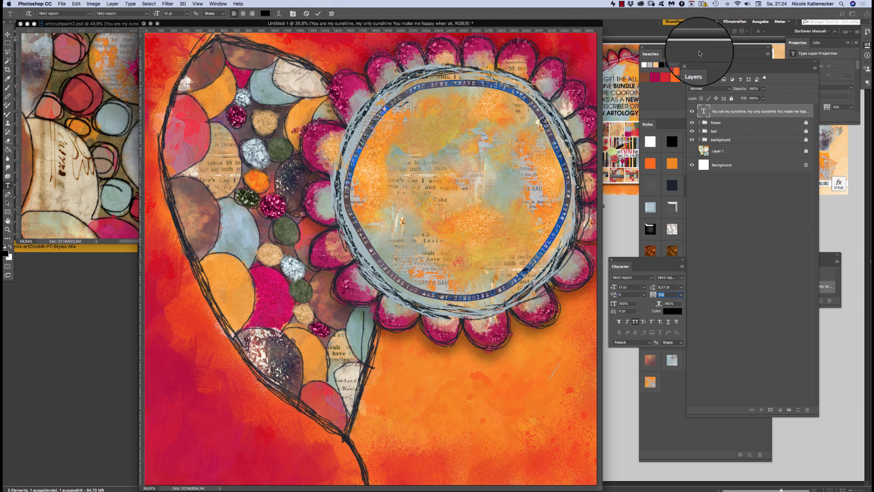
{"action": "left_click", "coordinate": [7, 34]}
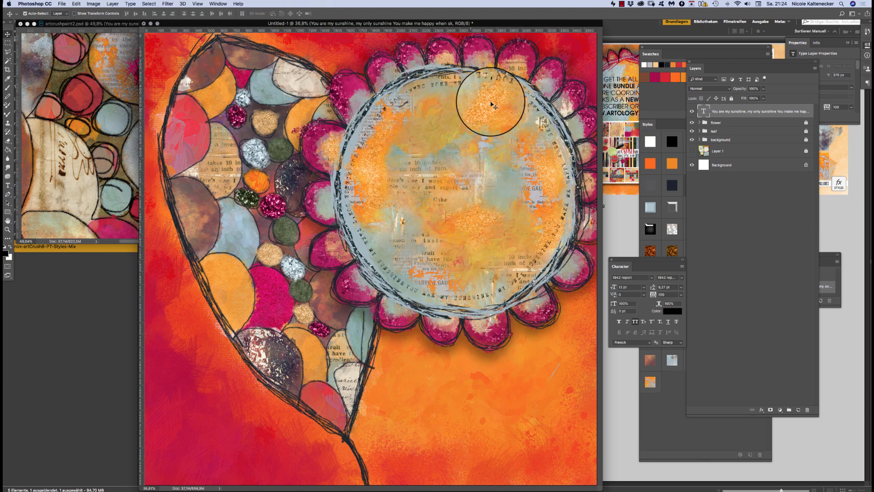
Step: Compare the flower lyrics and the empty area below the flower with the reference artwork artcrushpaint2.psd
{"action": "left_click", "coordinate": [109, 149]}
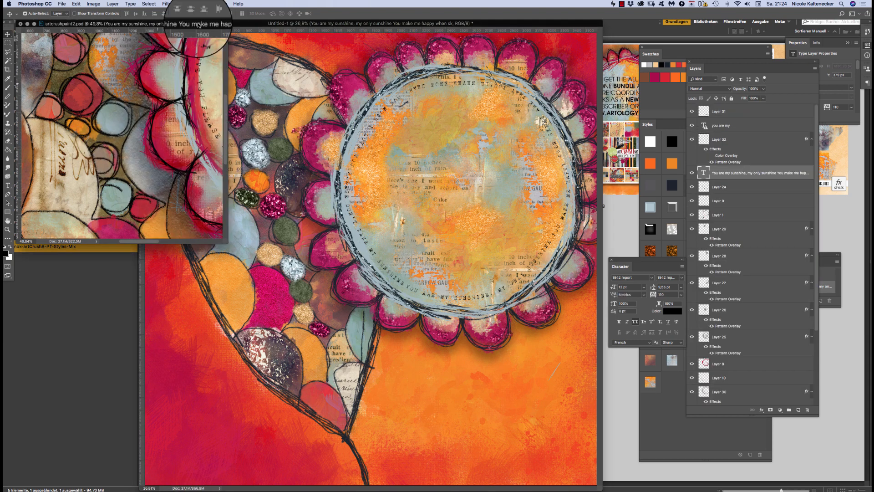
{"action": "key", "text": "super+0"}
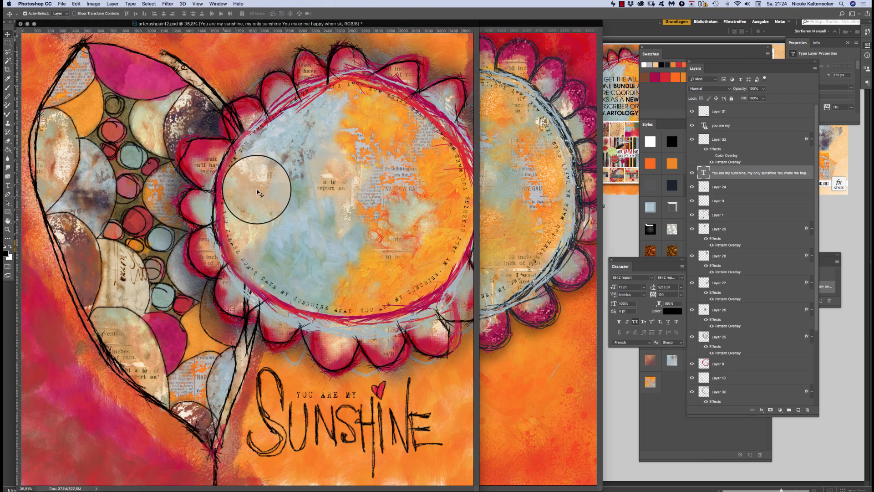
{"action": "left_click", "coordinate": [506, 131]}
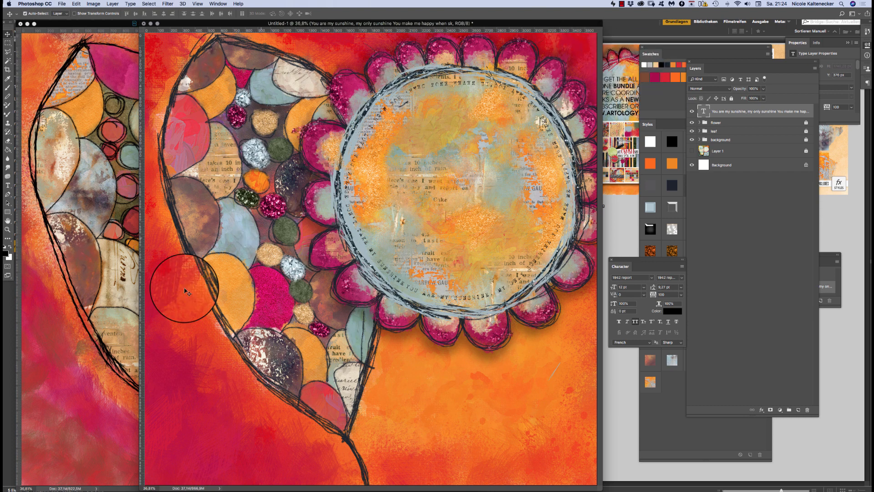
{"action": "left_click", "coordinate": [115, 313]}
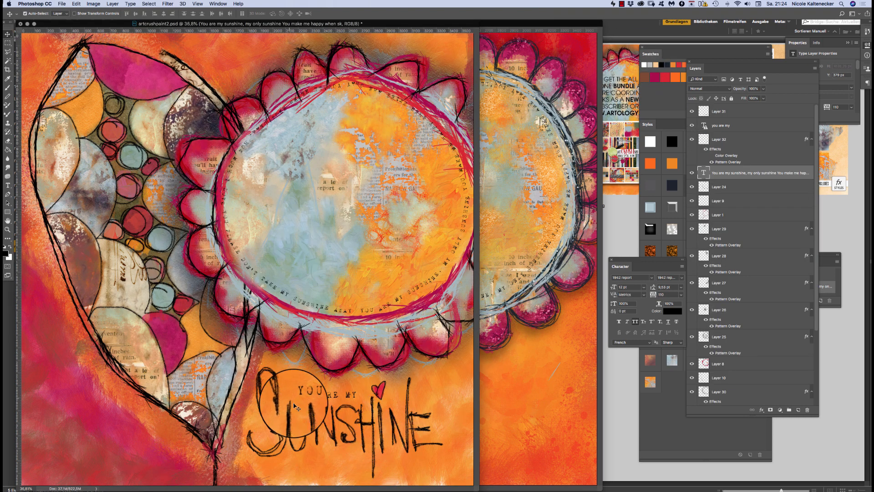
{"action": "left_click", "coordinate": [502, 419]}
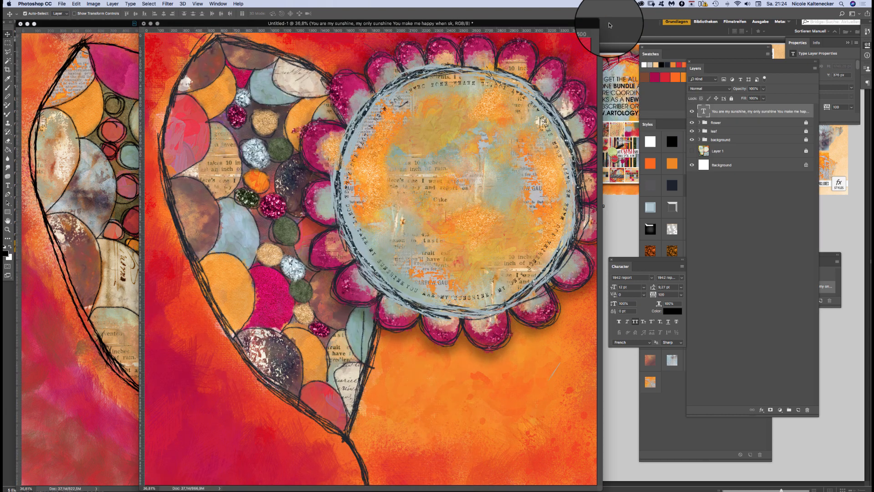
Step: Handwrite "Sunshine" with a small heart below the flower on a new layer above the lyrics, using the ACB-artisan pen brush
{"action": "key", "text": "super+shift+n"}
{"action": "key", "text": "Return"}
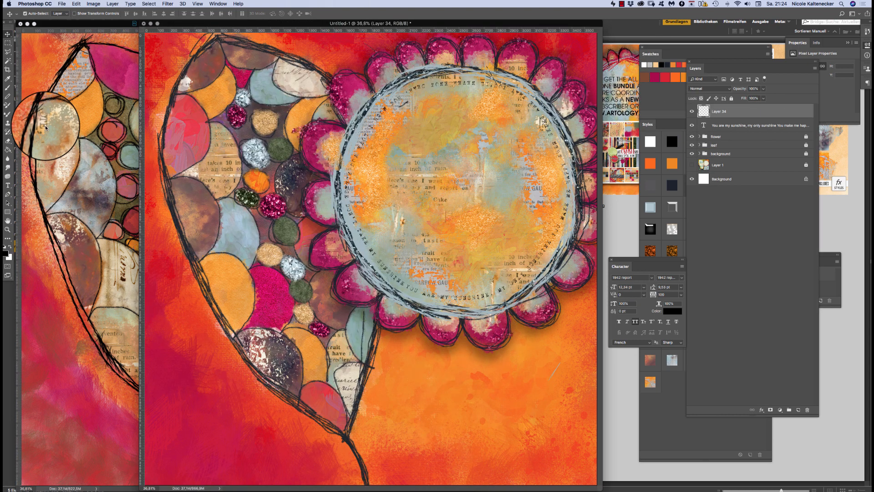
{"action": "left_click", "coordinate": [7, 93]}
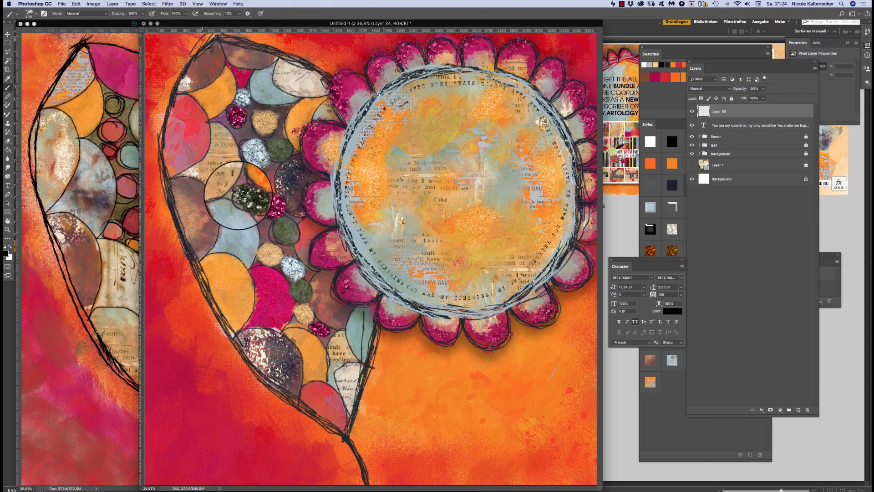
{"action": "right_click", "coordinate": [413, 328]}
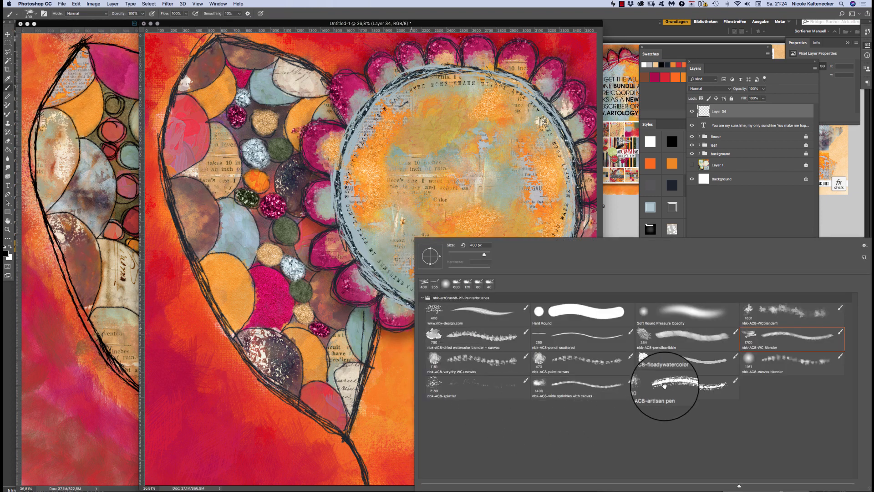
{"action": "double_click", "coordinate": [672, 382]}
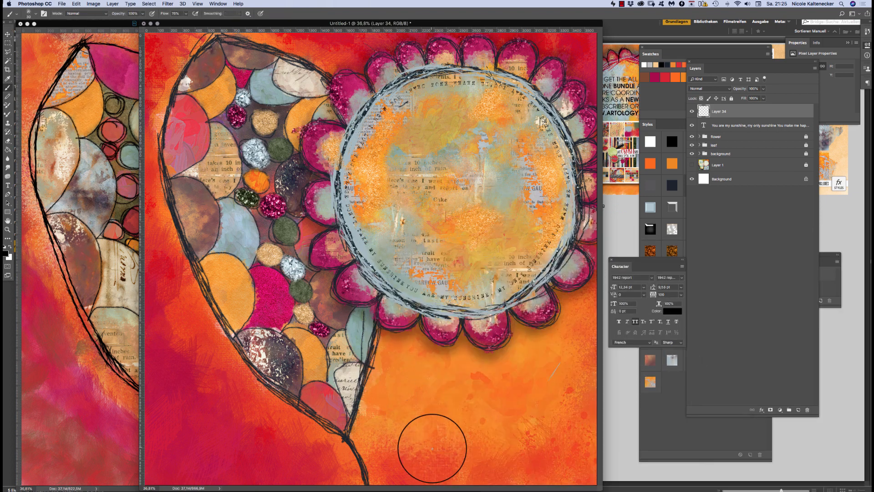
{"action": "mouse_move", "coordinate": [382, 396]}
{"action": "left_mouse_down"}
{"action": "mouse_move", "coordinate": [407, 416]}
{"action": "mouse_move", "coordinate": [391, 395]}
{"action": "mouse_move", "coordinate": [381, 433]}
{"action": "mouse_move", "coordinate": [393, 424]}
{"action": "mouse_move", "coordinate": [379, 378]}
{"action": "mouse_move", "coordinate": [403, 440]}
{"action": "mouse_move", "coordinate": [407, 420]}
{"action": "mouse_move", "coordinate": [397, 432]}
{"action": "mouse_move", "coordinate": [408, 446]}
{"action": "mouse_move", "coordinate": [397, 458]}
{"action": "mouse_move", "coordinate": [409, 398]}
{"action": "mouse_move", "coordinate": [424, 455]}
{"action": "mouse_move", "coordinate": [423, 422]}
{"action": "mouse_move", "coordinate": [446, 449]}
{"action": "mouse_move", "coordinate": [447, 415]}
{"action": "mouse_move", "coordinate": [459, 456]}
{"action": "mouse_move", "coordinate": [452, 413]}
{"action": "mouse_move", "coordinate": [480, 440]}
{"action": "mouse_move", "coordinate": [482, 403]}
{"action": "mouse_move", "coordinate": [466, 390]}
{"action": "mouse_move", "coordinate": [496, 453]}
{"action": "mouse_move", "coordinate": [503, 424]}
{"action": "mouse_move", "coordinate": [516, 462]}
{"action": "mouse_move", "coordinate": [524, 434]}
{"action": "mouse_move", "coordinate": [534, 451]}
{"action": "mouse_move", "coordinate": [548, 419]}
{"action": "mouse_move", "coordinate": [533, 435]}
{"action": "mouse_move", "coordinate": [548, 422]}
{"action": "mouse_move", "coordinate": [559, 443]}
{"action": "left_mouse_up"}
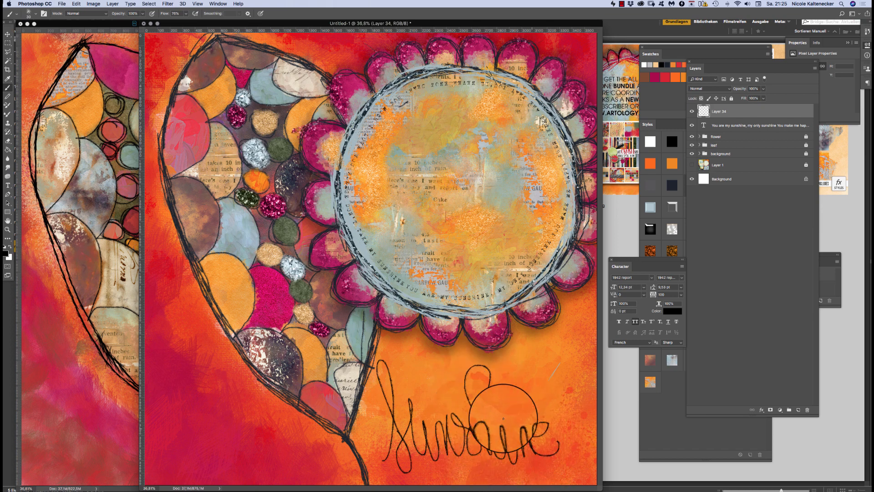
{"action": "mouse_move", "coordinate": [500, 403]}
{"action": "left_mouse_down"}
{"action": "mouse_move", "coordinate": [507, 408]}
{"action": "mouse_move", "coordinate": [500, 402]}
{"action": "left_mouse_up"}
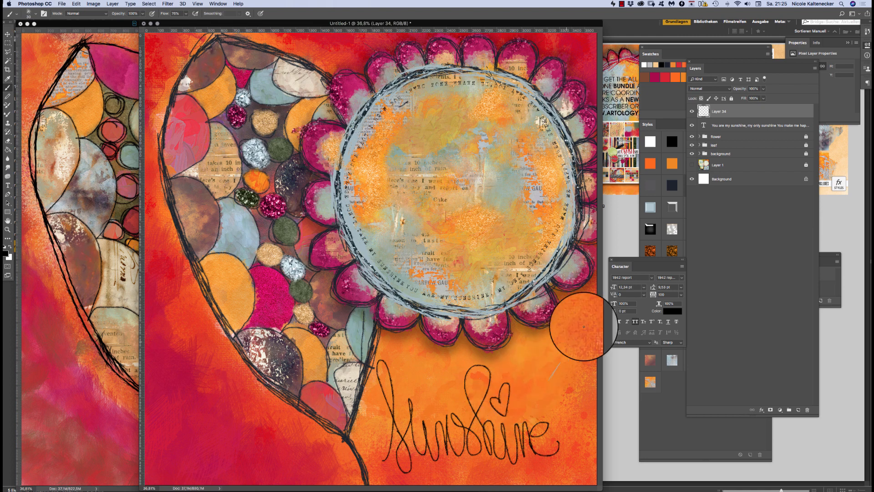
{"action": "left_click", "coordinate": [797, 415]}
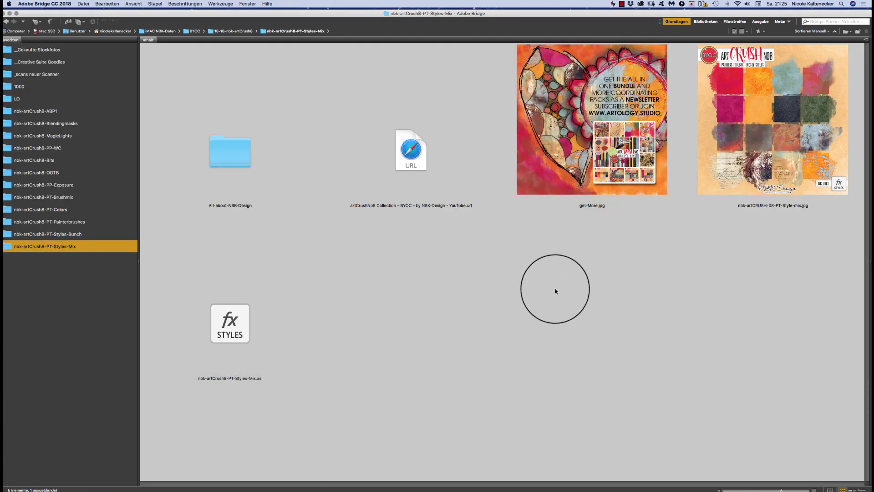
{"action": "mouse_move", "coordinate": [401, 476]}
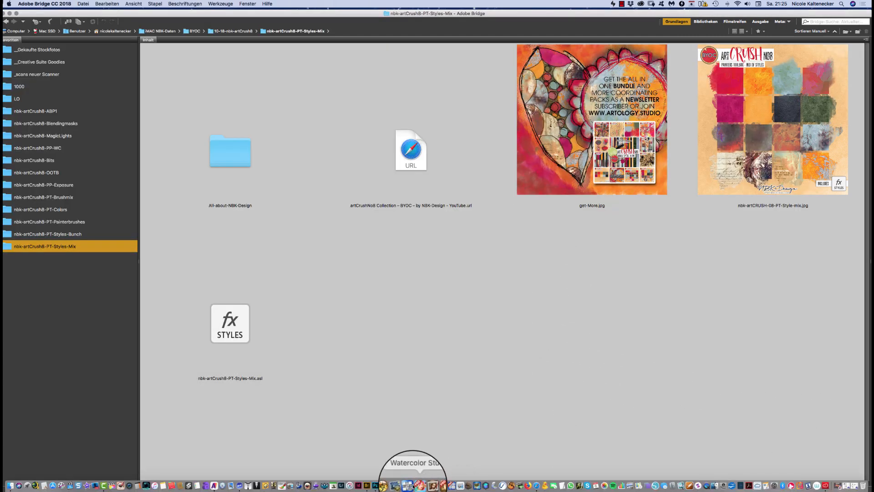
{"action": "left_click", "coordinate": [361, 480]}
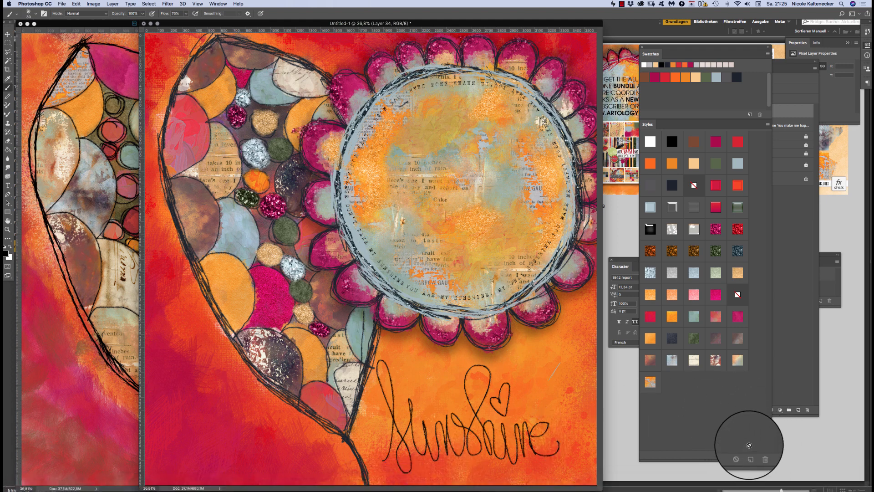
Step: Add a new layer directly beneath the handwritten "Sunshine" layer
{"action": "left_click", "coordinate": [786, 343]}
{"action": "left_click", "coordinate": [798, 410]}
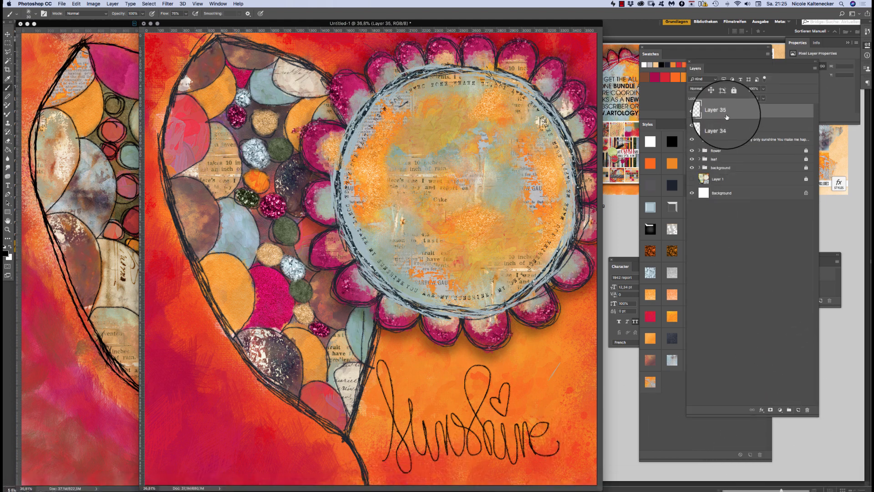
{"action": "mouse_move", "coordinate": [741, 119]}
{"action": "left_mouse_down"}
{"action": "mouse_move", "coordinate": [747, 137]}
{"action": "mouse_move", "coordinate": [746, 126]}
{"action": "left_mouse_up"}
Step: Paint the inside of the small heart on the new layer with the nbk-ACB-fluidywatercolor brush, reduced to 70 px
{"action": "right_click", "coordinate": [480, 365]}
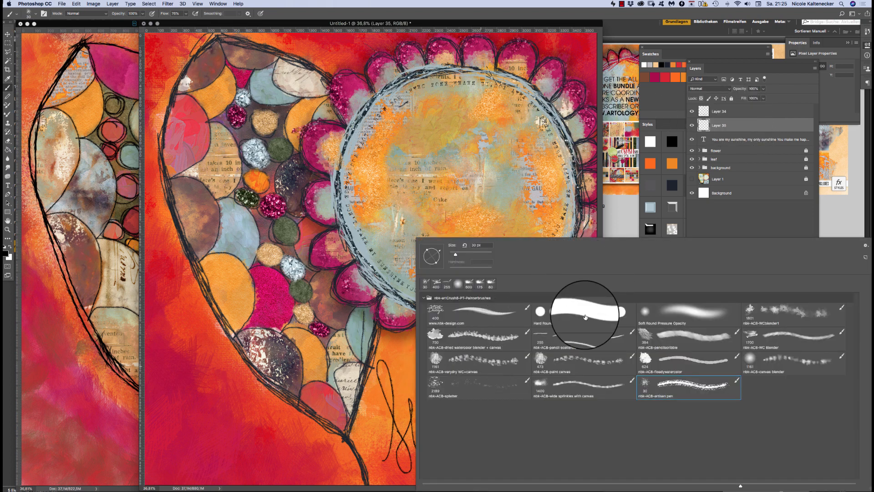
{"action": "double_click", "coordinate": [665, 357]}
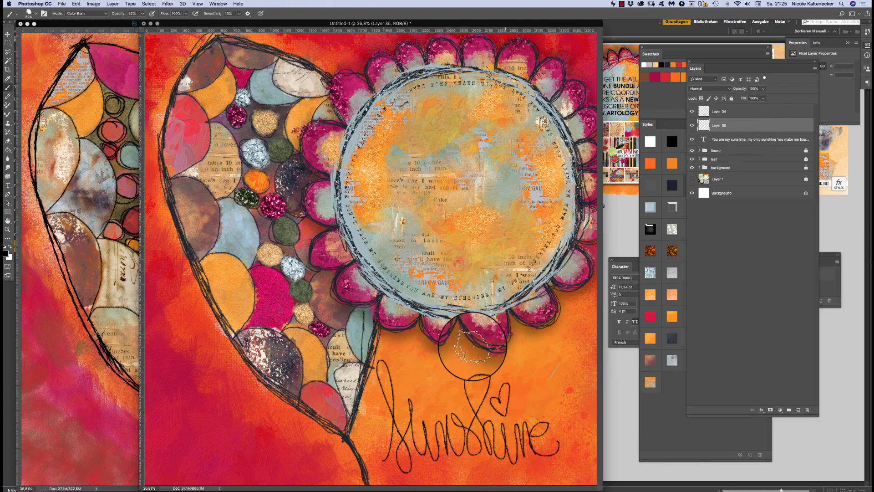
{"action": "key", "text": "bracketleft"}
{"action": "key", "text": "bracketleft"}
{"action": "key", "text": "bracketleft"}
{"action": "key", "text": "bracketleft"}
{"action": "key", "text": "bracketleft"}
{"action": "key", "text": "bracketleft"}
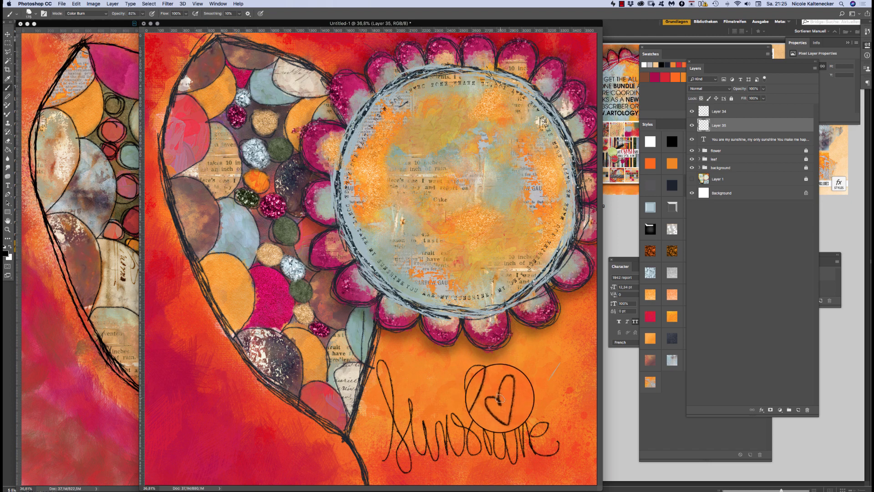
{"action": "left_click_drag", "start_coordinate": [499, 403], "coordinate": [497, 400]}
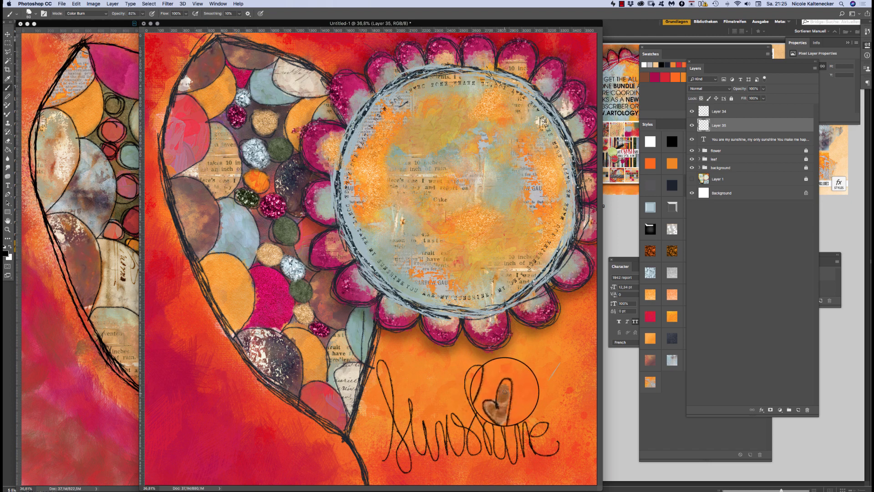
{"action": "left_click_drag", "start_coordinate": [505, 392], "coordinate": [495, 400]}
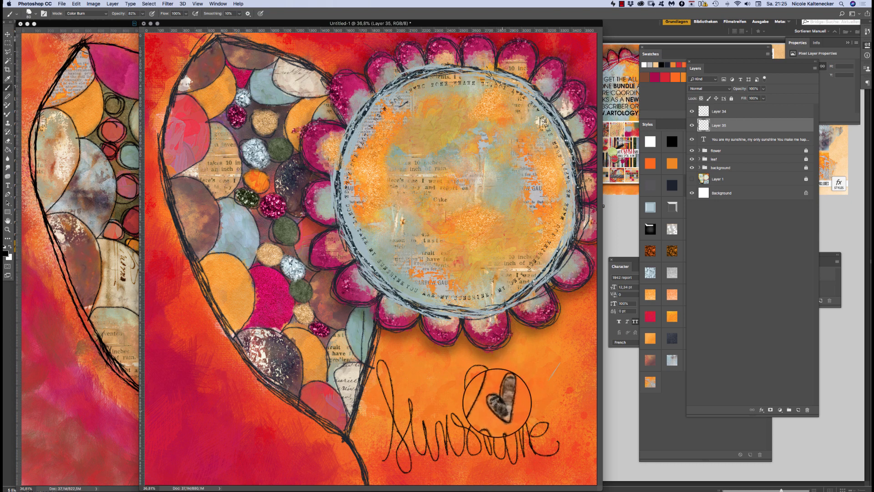
Step: Apply the magenta glitter layer style to the painted heart
{"action": "left_click", "coordinate": [650, 316]}
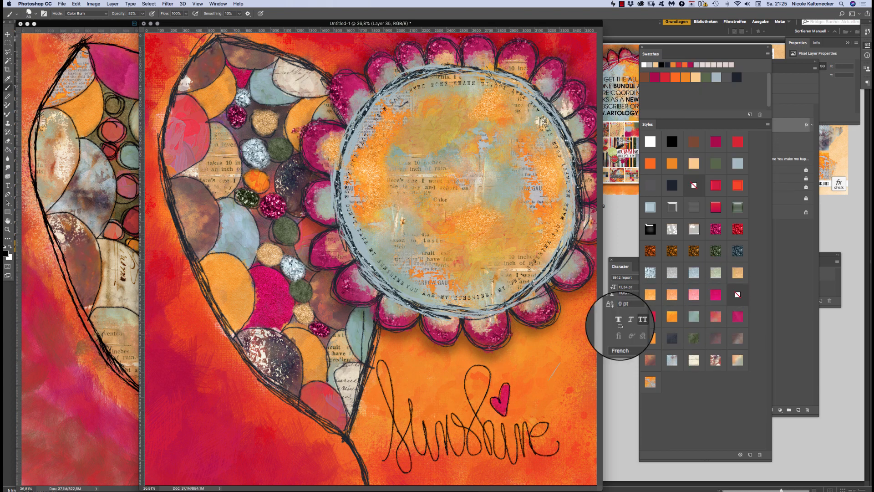
{"action": "left_click", "coordinate": [733, 321]}
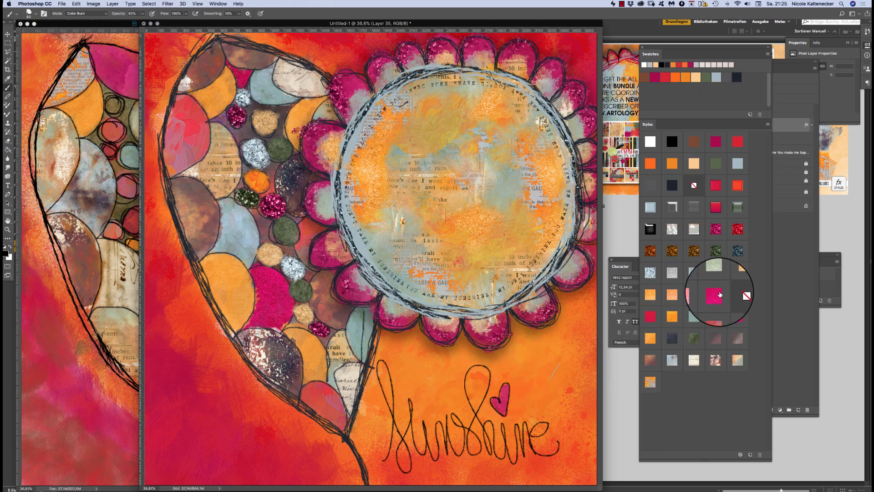
{"action": "left_click", "coordinate": [716, 229]}
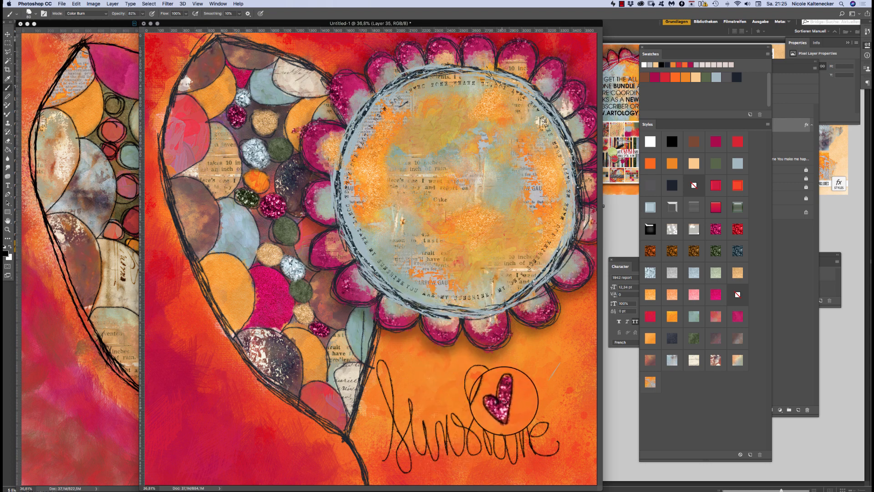
Step: Draw short rays around the heart and arcs inside the h's upper loop with the nbk-ACB-artisan pen brush, undoing the last stray stroke
{"action": "right_click", "coordinate": [509, 370]}
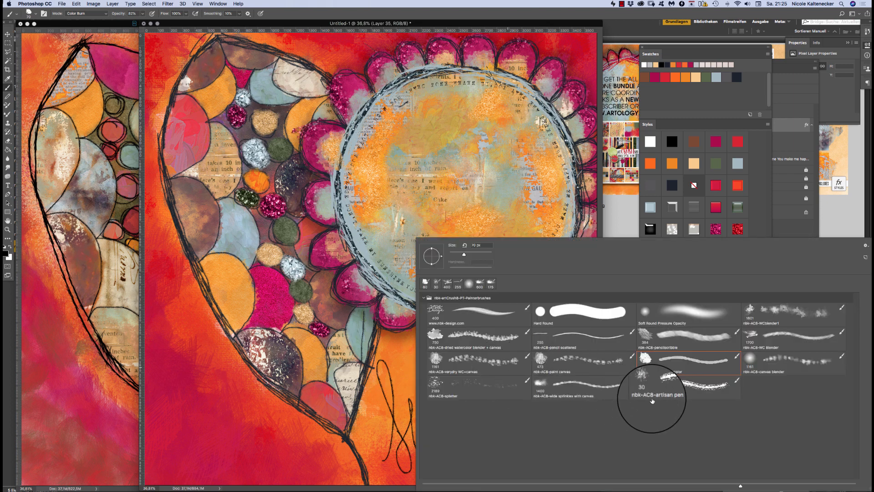
{"action": "double_click", "coordinate": [676, 383]}
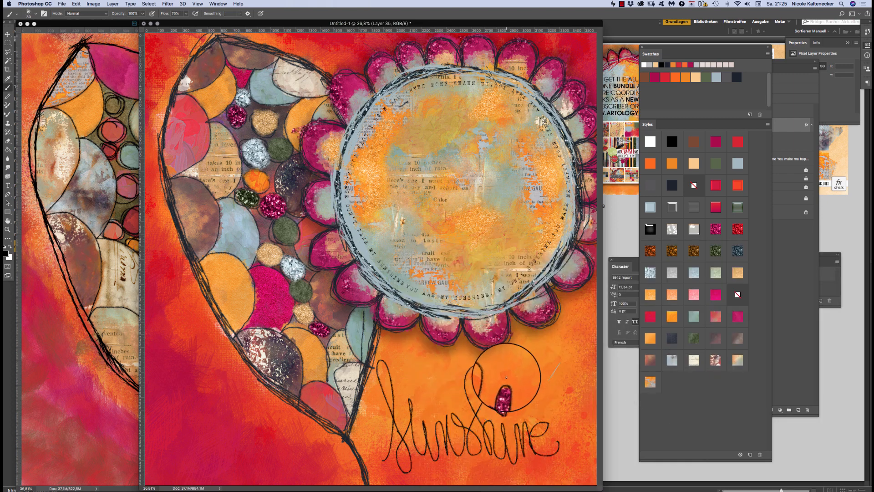
{"action": "mouse_move", "coordinate": [511, 381]}
{"action": "left_mouse_down"}
{"action": "mouse_move", "coordinate": [515, 395]}
{"action": "mouse_move", "coordinate": [499, 364]}
{"action": "mouse_move", "coordinate": [498, 390]}
{"action": "mouse_move", "coordinate": [476, 406]}
{"action": "left_mouse_up"}
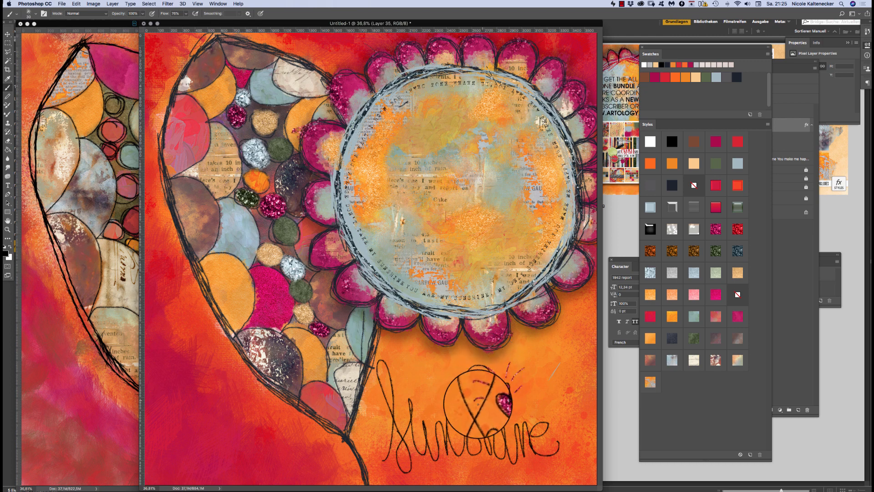
{"action": "key", "text": "super+z"}
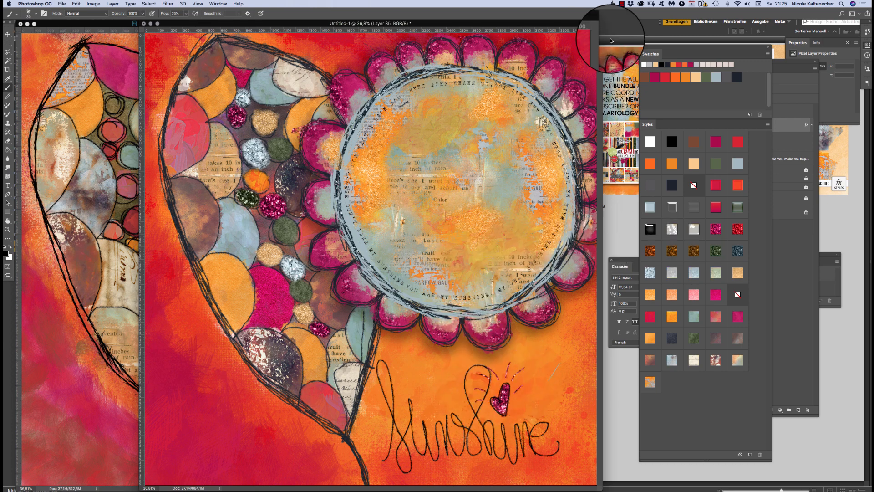
Step: On a new layer, paint inside the S's upper loop and the small loop below the h with a small nbk-ACB-fluidywatercolor brush
{"action": "key", "text": "super+shift+n"}
{"action": "key", "text": "Return"}
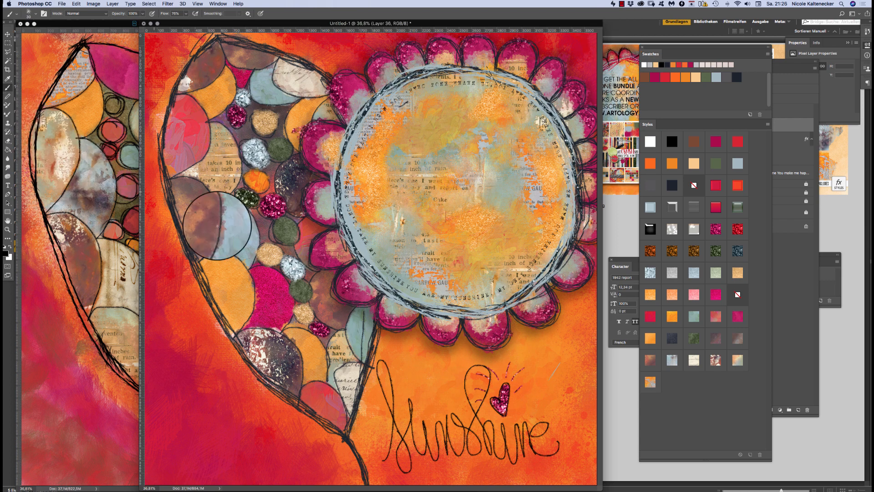
{"action": "right_click", "coordinate": [455, 335]}
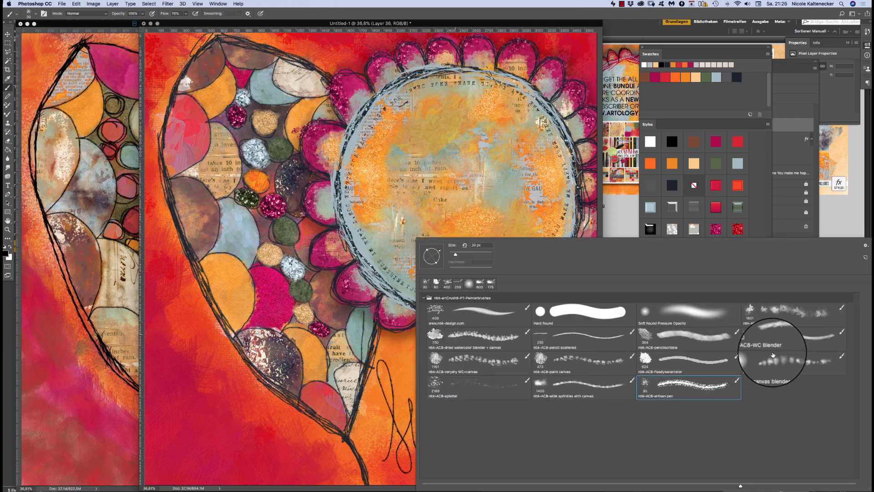
{"action": "double_click", "coordinate": [642, 364]}
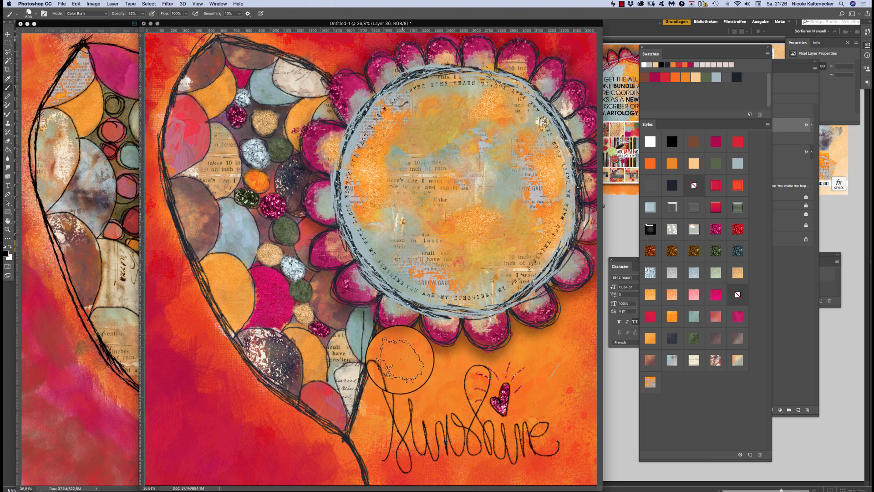
{"action": "key", "text": "bracketleft"}
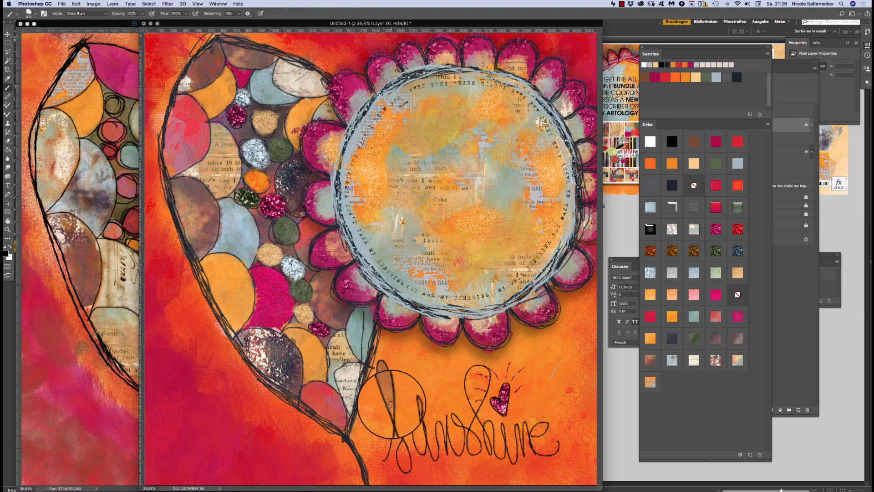
{"action": "mouse_move", "coordinate": [473, 455]}
{"action": "left_mouse_down"}
{"action": "mouse_move", "coordinate": [471, 428]}
{"action": "mouse_move", "coordinate": [477, 450]}
{"action": "mouse_move", "coordinate": [473, 438]}
{"action": "left_mouse_up"}
{"action": "key", "text": "bracketleft"}
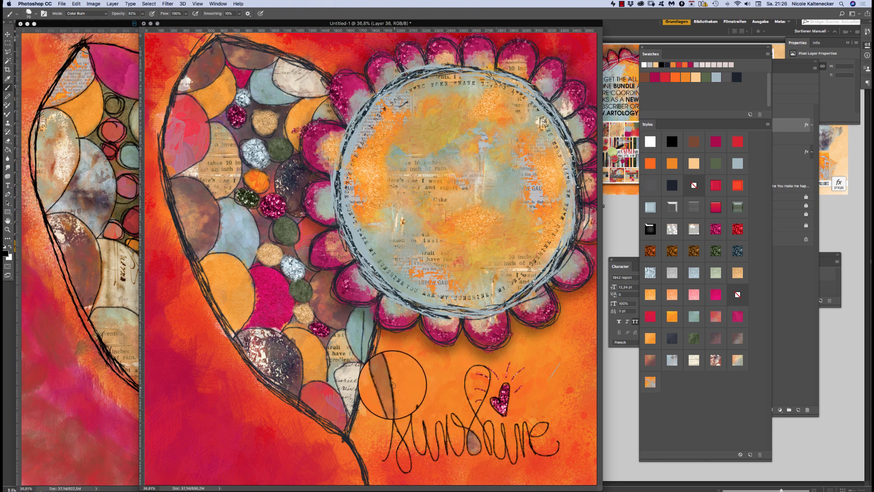
{"action": "mouse_move", "coordinate": [393, 388]}
{"action": "left_mouse_down"}
{"action": "mouse_move", "coordinate": [387, 378]}
{"action": "mouse_move", "coordinate": [388, 396]}
{"action": "left_mouse_up"}
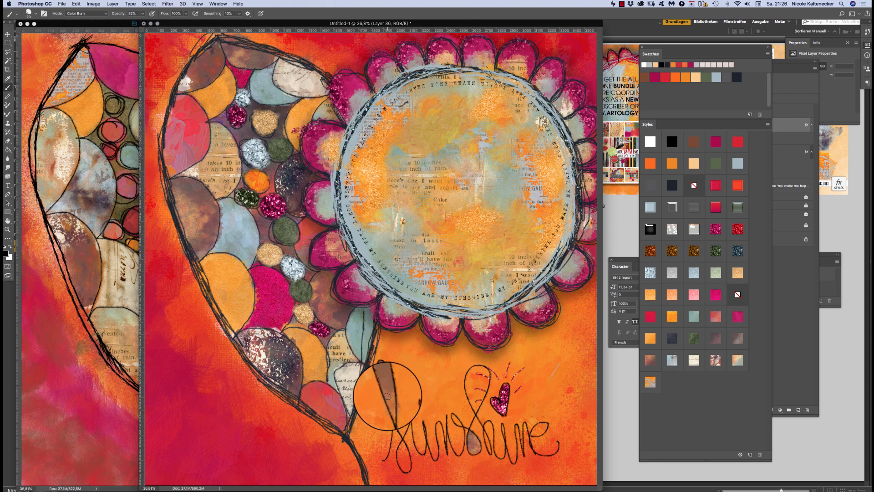
{"action": "key", "text": "bracketleft"}
{"action": "key", "text": "bracketleft"}
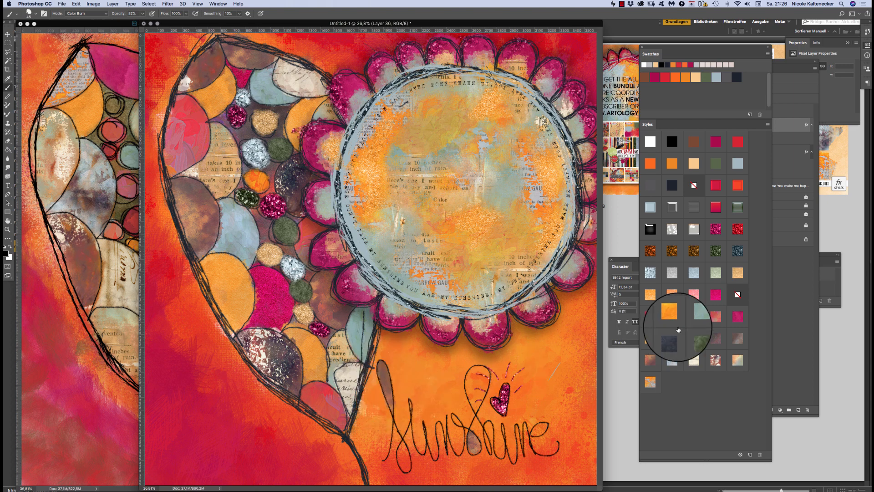
Step: Apply the light blue watercolor style to the painted letter loops and fill the loop of the e as well
{"action": "left_click", "coordinate": [694, 317]}
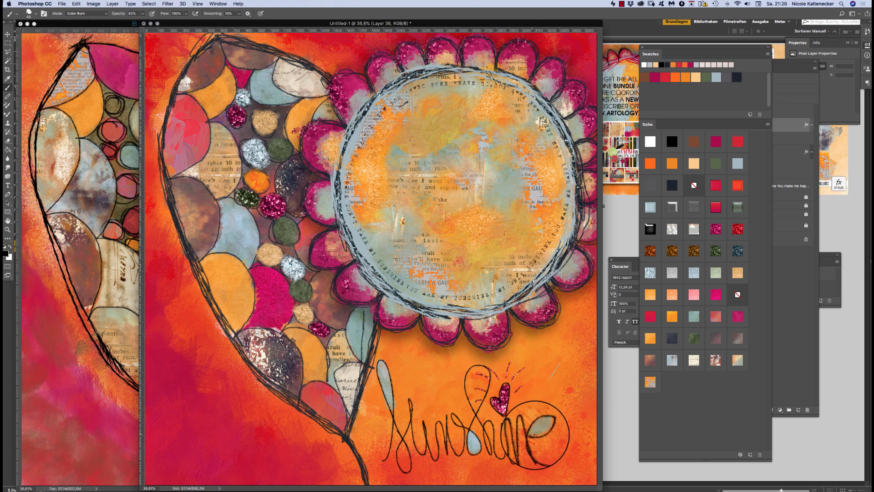
{"action": "right_click", "coordinate": [541, 427]}
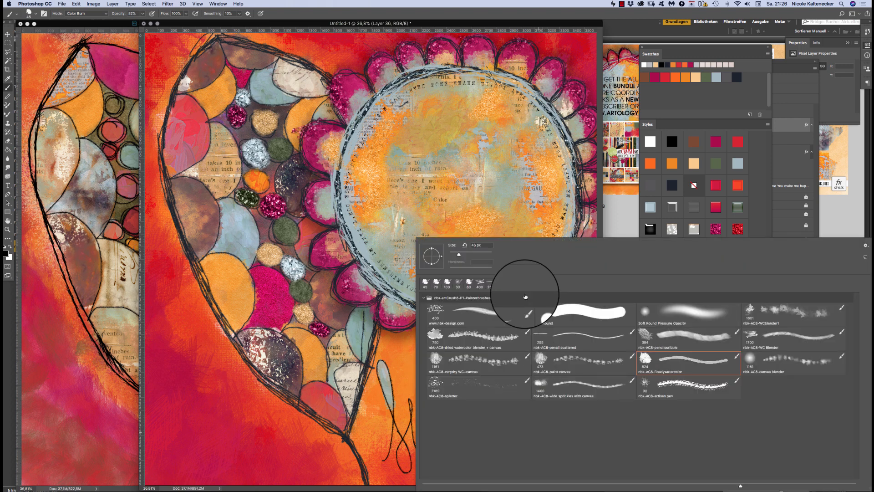
{"action": "key", "text": "Escape"}
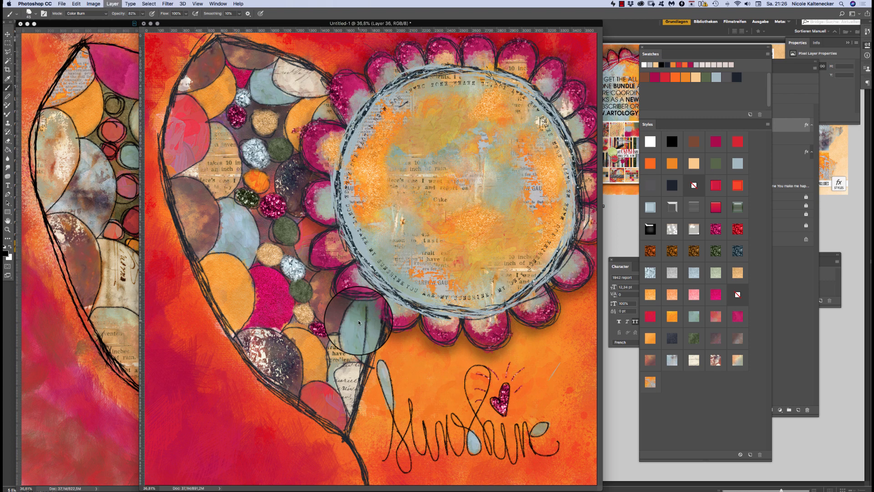
Step: On another new layer, paint the S's lower loop and small gaps between letter strokes in "Sunshine", using a pink watercolor style
{"action": "key", "text": "super+shift+n"}
{"action": "key", "text": "Return"}
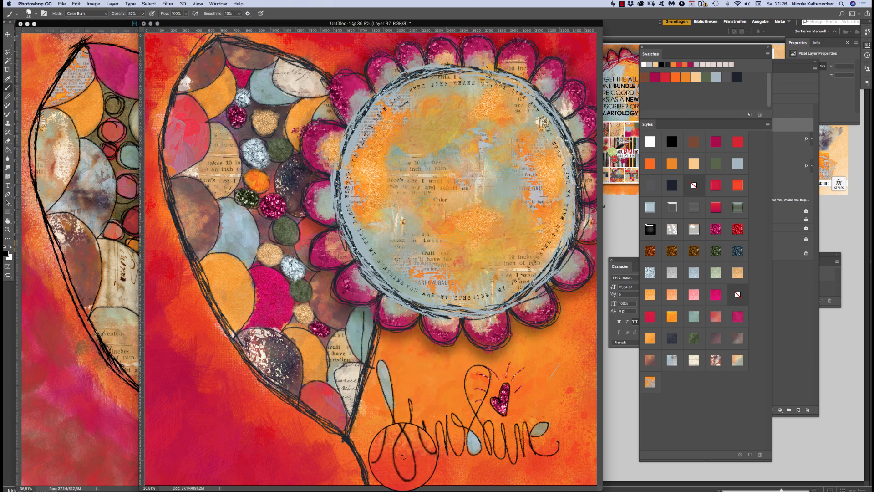
{"action": "left_click_drag", "start_coordinate": [407, 466], "coordinate": [399, 454]}
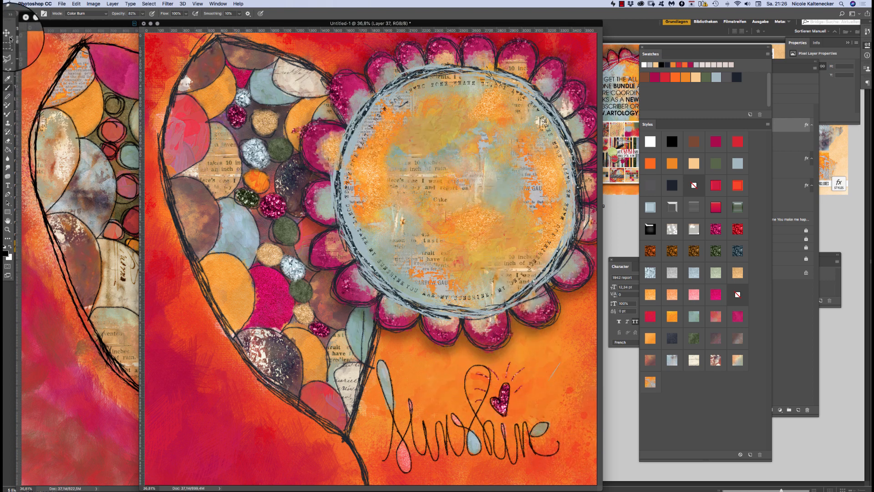
Step: Add the text "You are my" in the 1942 report font and position it just above "Sunshine", between the S and the h
{"action": "left_click", "coordinate": [8, 184]}
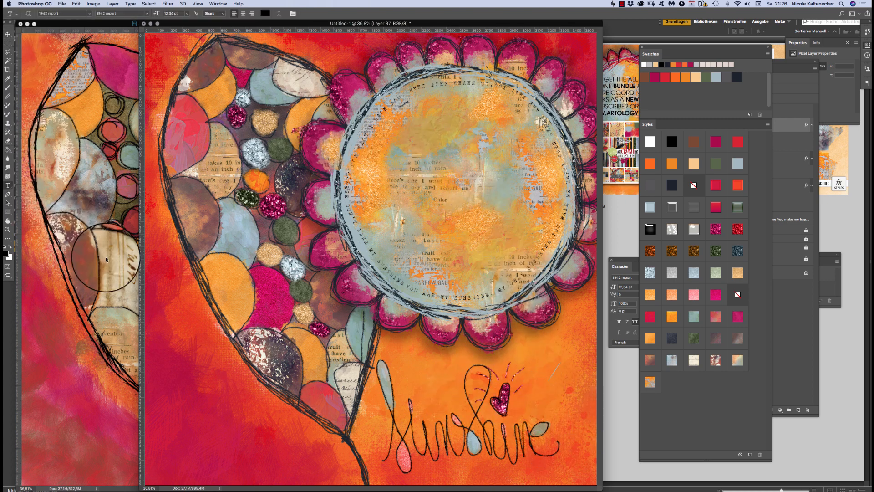
{"action": "left_click", "coordinate": [410, 372]}
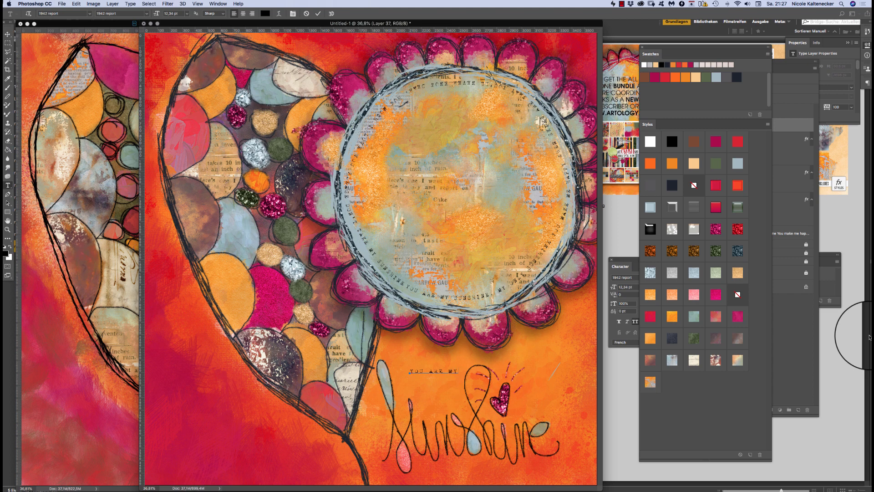
{"action": "left_click", "coordinate": [7, 34]}
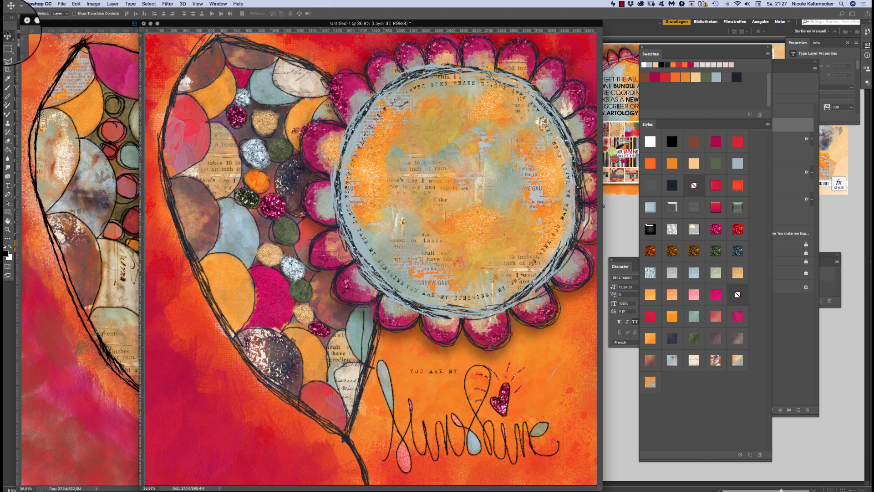
{"action": "left_click_drag", "start_coordinate": [450, 373], "coordinate": [437, 384]}
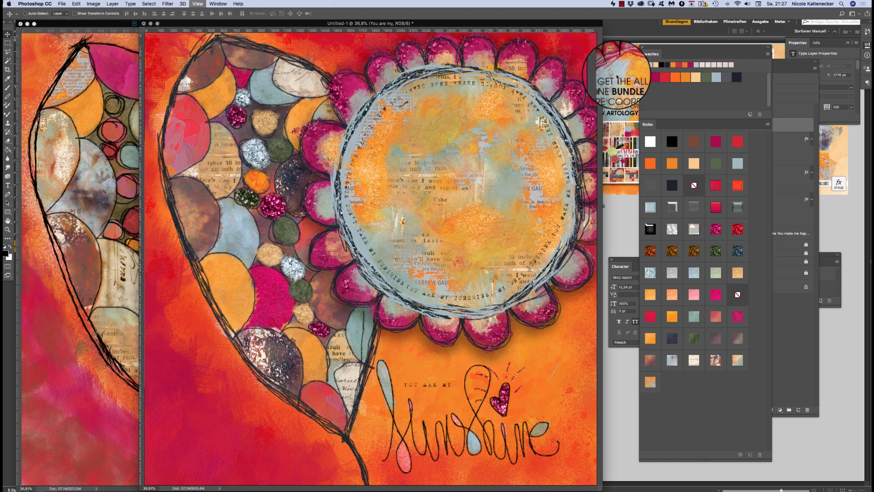
Step: View the whole artwork at 33.33% in an enlarged document window
{"action": "key", "text": "super+minus"}
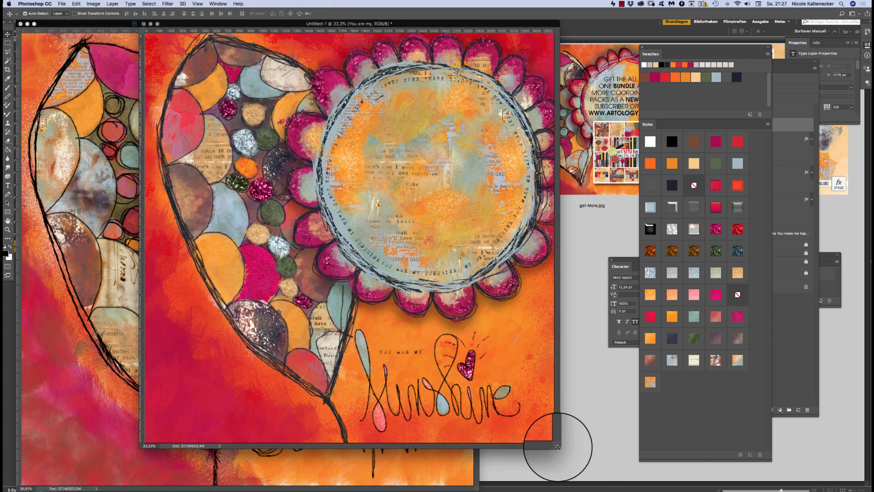
{"action": "left_click_drag", "start_coordinate": [559, 446], "coordinate": [604, 476]}
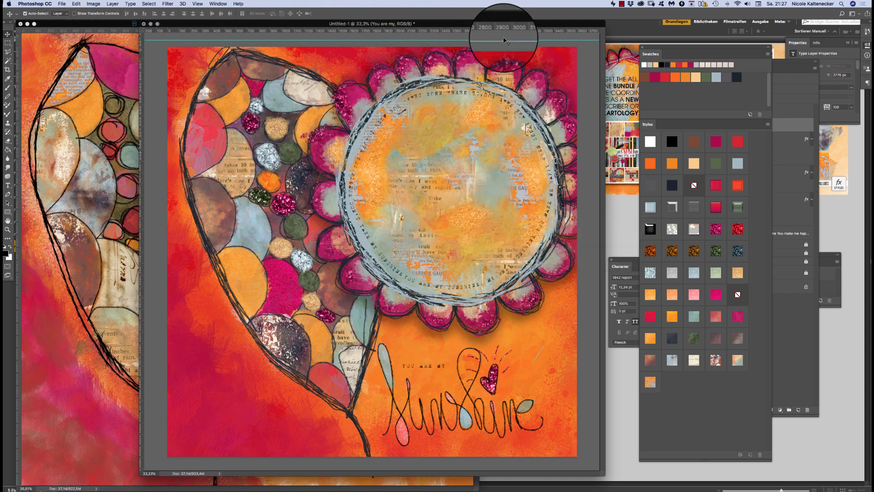
{"action": "left_click_drag", "start_coordinate": [536, 23], "coordinate": [474, 30]}
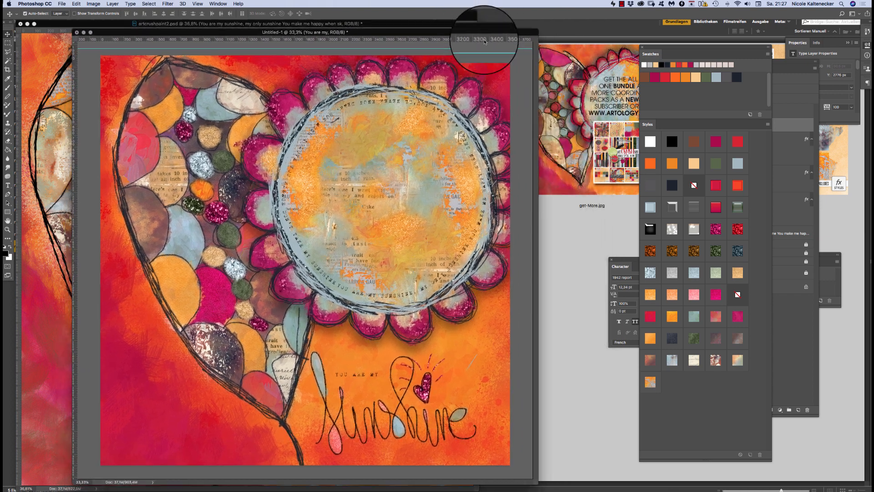
Step: Switch to Finder and open the 05 Delightful collection folder inside the 2018 folder
{"action": "left_click", "coordinate": [591, 206]}
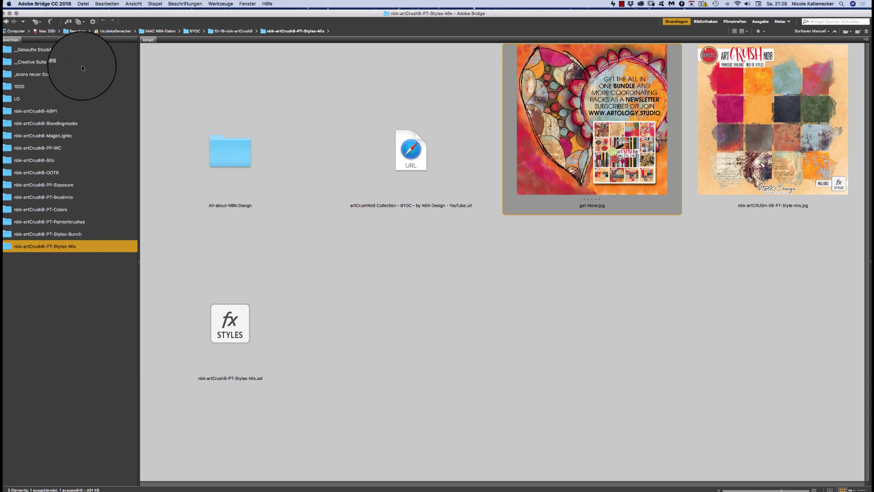
{"action": "left_click", "coordinate": [195, 32]}
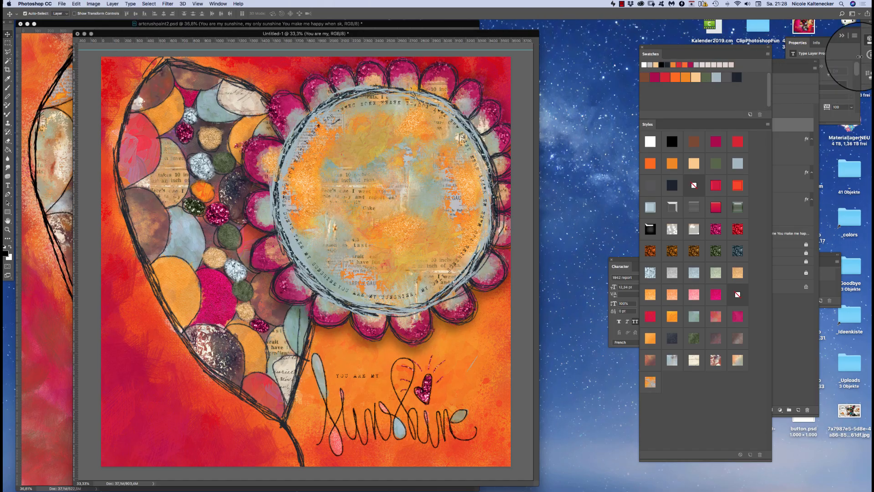
{"action": "double_click", "coordinate": [850, 25]}
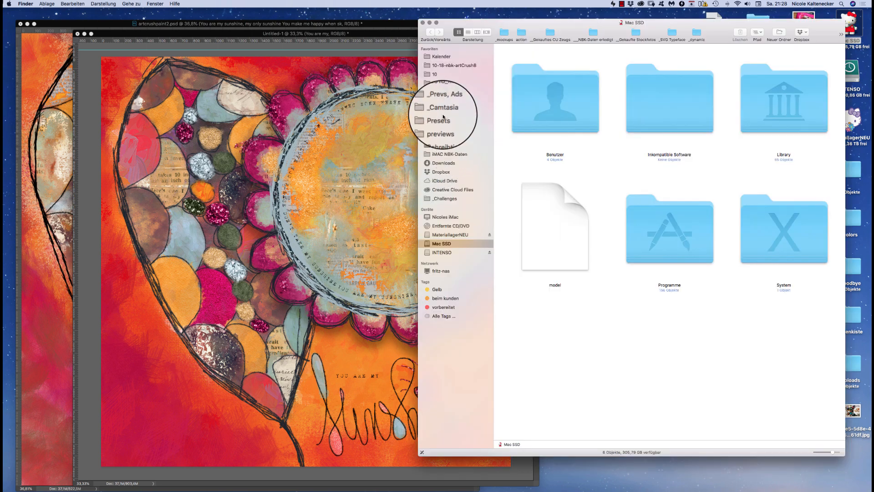
{"action": "left_click", "coordinate": [437, 83]}
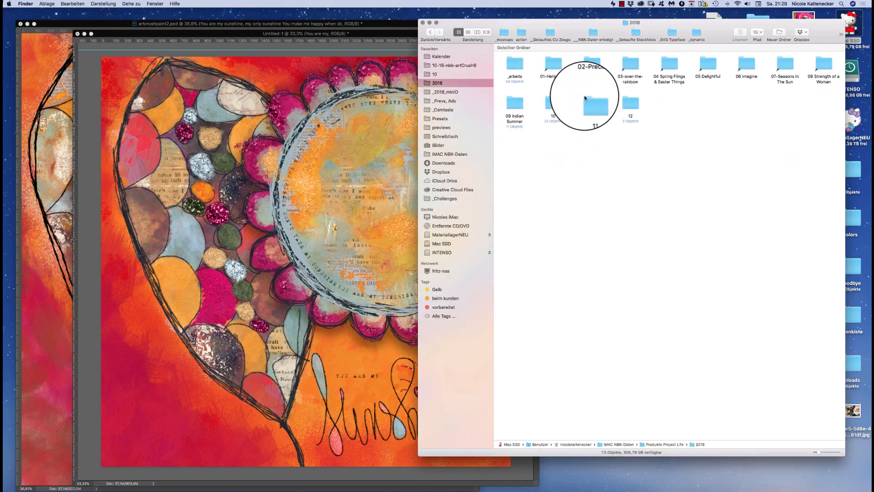
{"action": "left_click", "coordinate": [714, 65]}
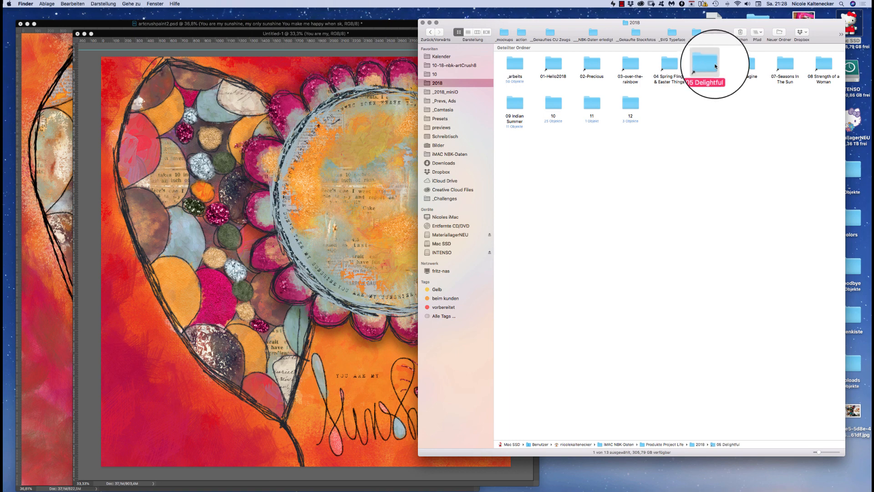
{"action": "double_click", "coordinate": [715, 67]}
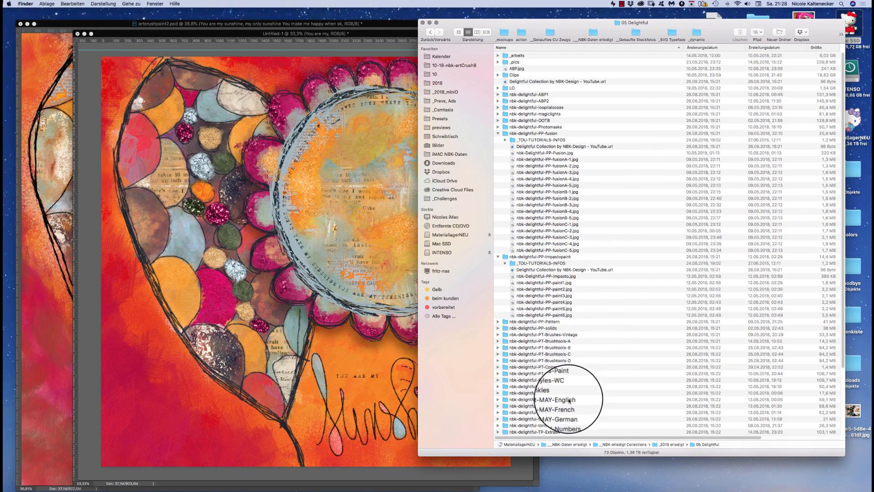
Step: Open the nbk-delightful-WA folder, show its contents as icons and locate the Awesome and Authentic word art files
{"action": "scroll", "coordinate": [631, 54], "scroll_direction": "down", "scroll_amount": 5}
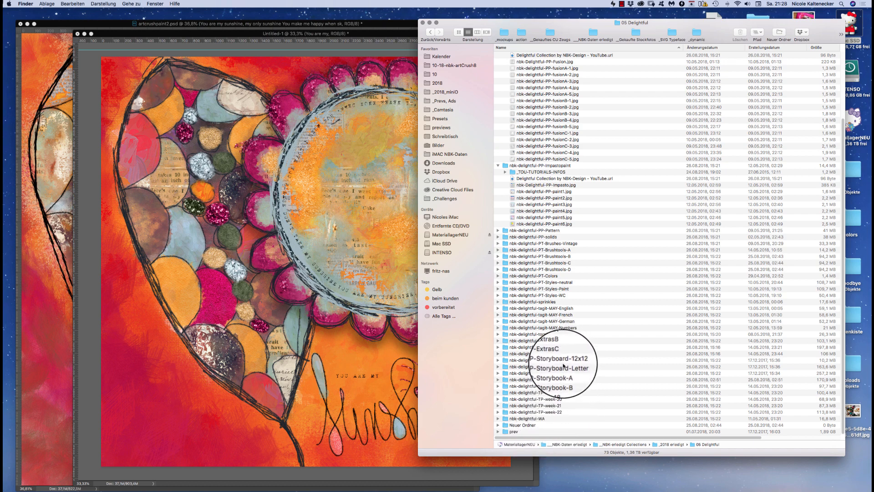
{"action": "left_click", "coordinate": [553, 418]}
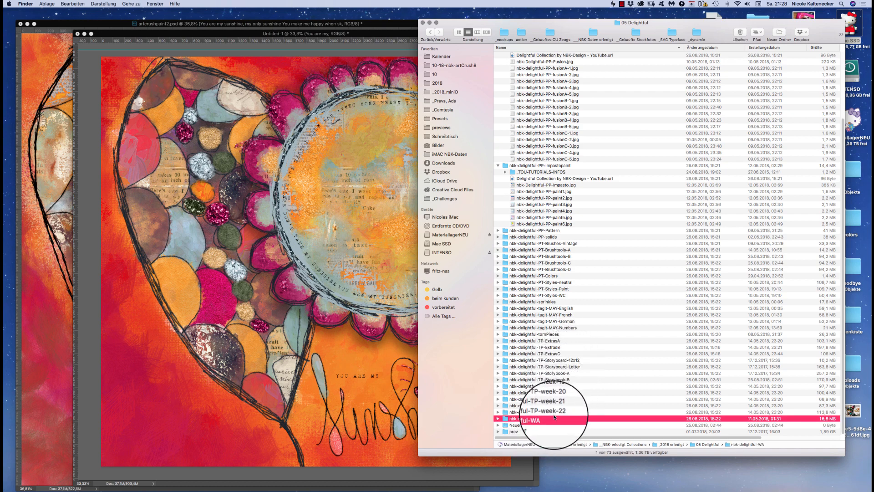
{"action": "double_click", "coordinate": [554, 417]}
{"action": "left_click", "coordinate": [459, 32]}
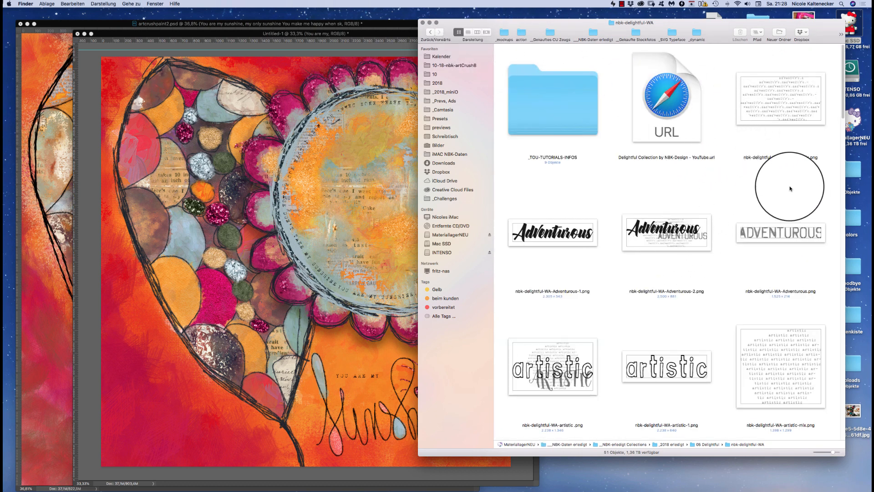
{"action": "left_click_drag", "start_coordinate": [842, 108], "coordinate": [828, 143]}
{"action": "scroll", "coordinate": [828, 143], "scroll_direction": "down", "scroll_amount": 10}
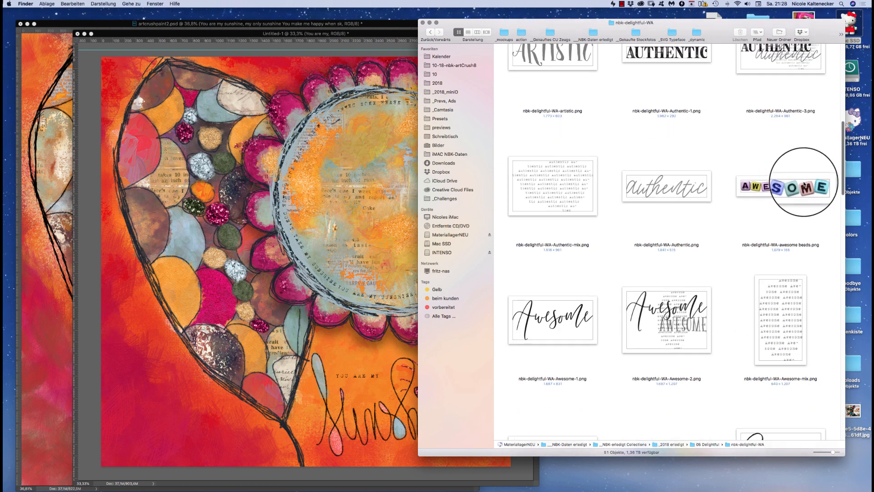
Step: Place nbk-delightful-WA-Awesome-1.png across the flower's centre in the artwork and add nbk-delightful-WA-Authentic-mix.png over the same area
{"action": "left_click_drag", "start_coordinate": [553, 342], "coordinate": [392, 220]}
{"action": "left_click_drag", "start_coordinate": [383, 253], "coordinate": [460, 198]}
{"action": "key", "text": "Return"}
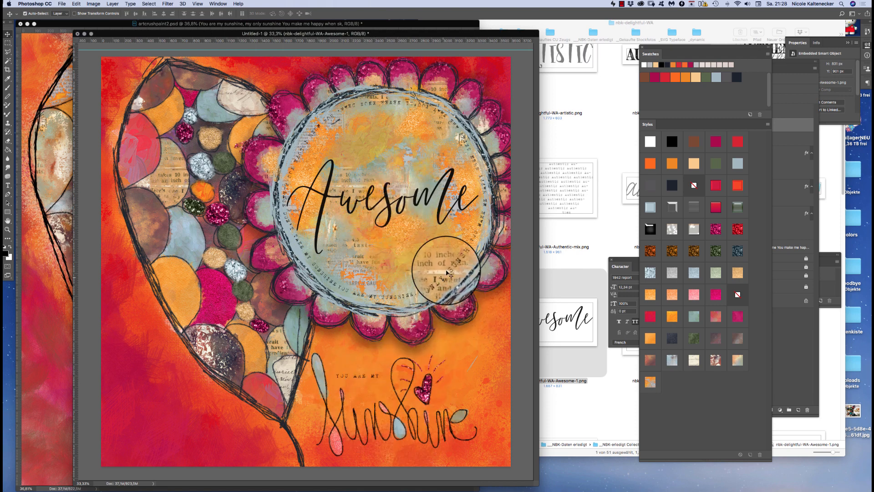
{"action": "left_click_drag", "start_coordinate": [566, 187], "coordinate": [415, 182]}
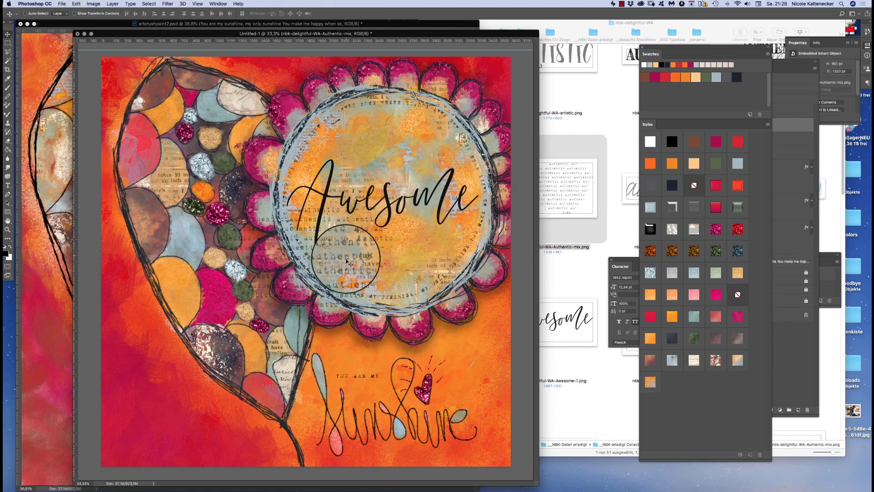
{"action": "left_click_drag", "start_coordinate": [422, 214], "coordinate": [422, 211]}
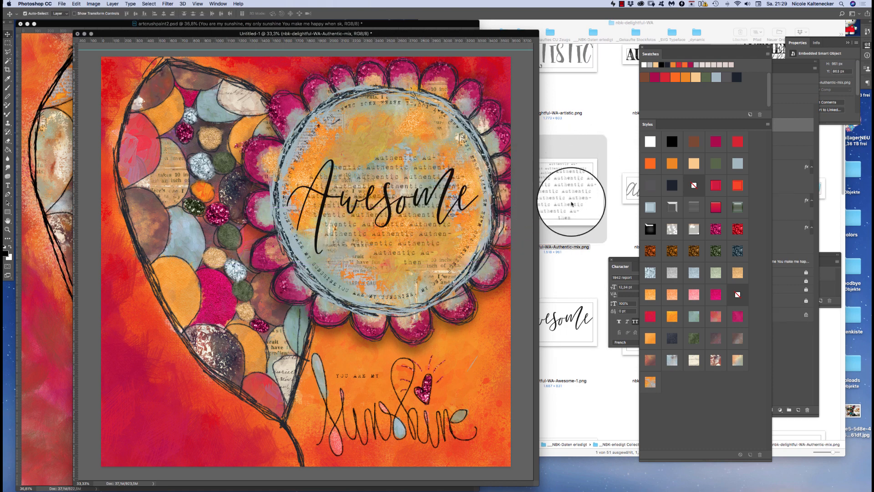
Step: Open nbk-artCrush8-ArtsyBit-1.png from the nbk-artCrush8-ABP1 folder in Bridge and copy it into the artwork's lower right corner over "Sunshine"
{"action": "left_click", "coordinate": [559, 277]}
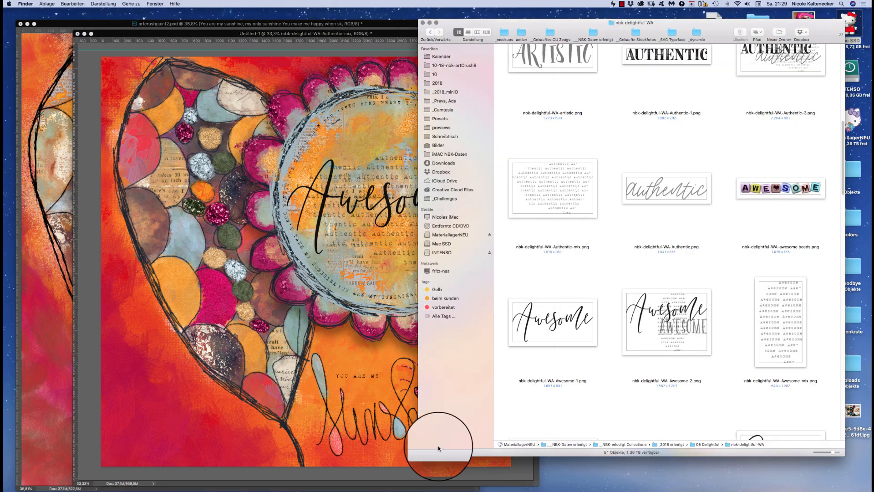
{"action": "mouse_move", "coordinate": [436, 486]}
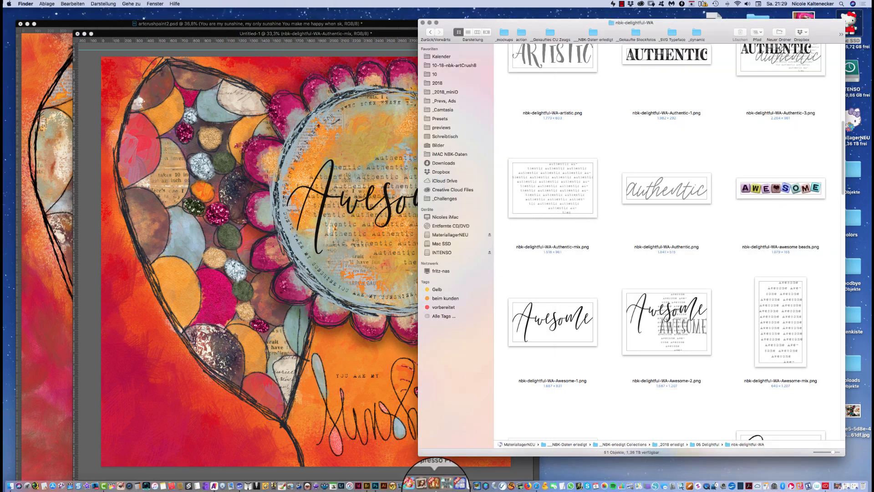
{"action": "left_click", "coordinate": [372, 485]}
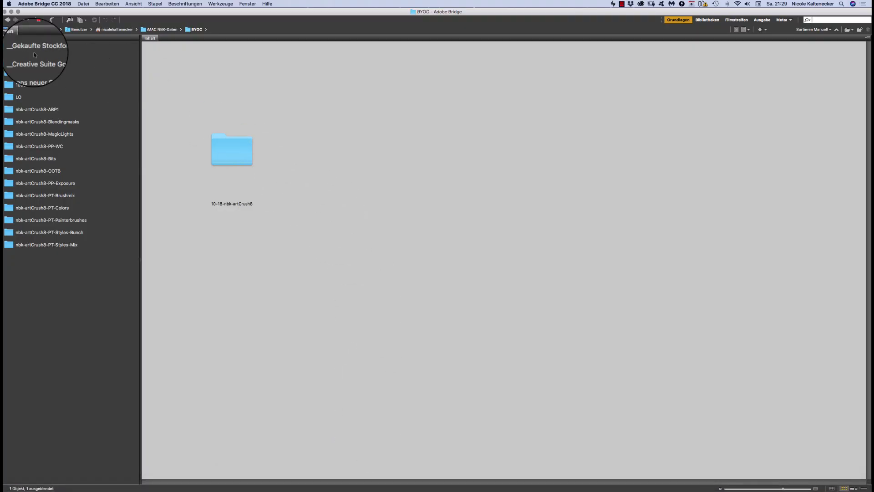
{"action": "left_click", "coordinate": [72, 112]}
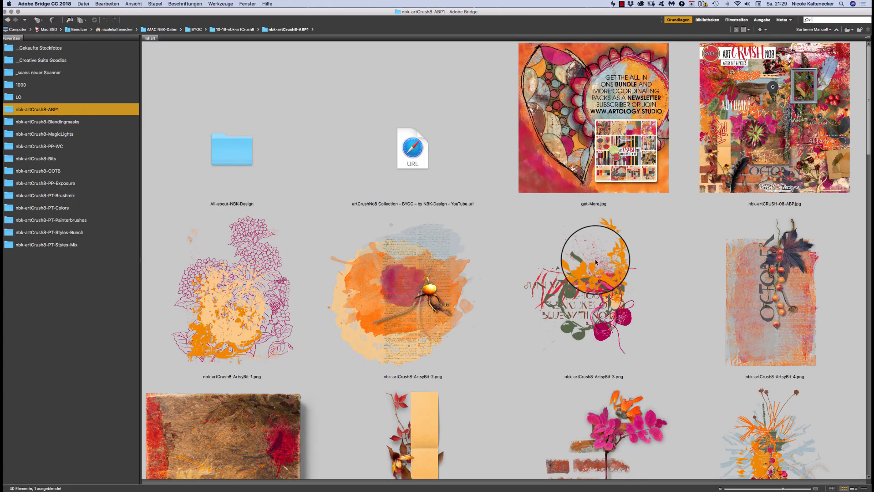
{"action": "left_click", "coordinate": [266, 316]}
{"action": "double_click", "coordinate": [266, 316]}
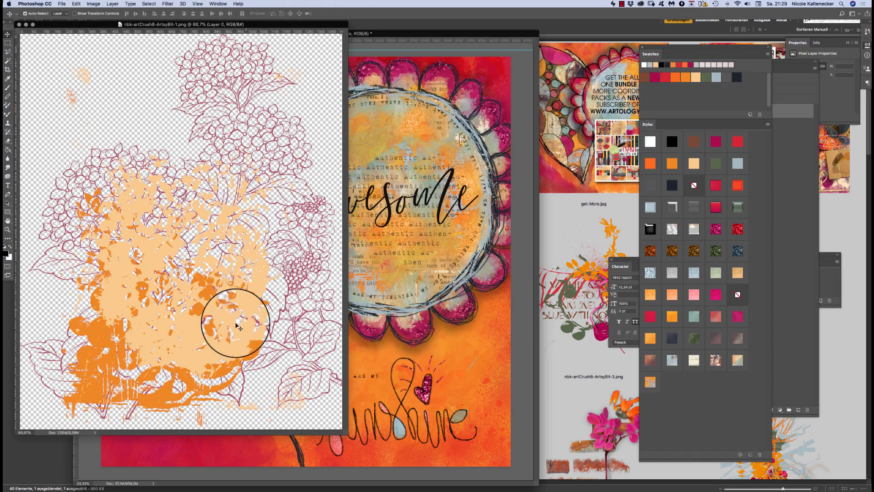
{"action": "left_click_drag", "start_coordinate": [237, 325], "coordinate": [485, 367]}
Step: Move the hydrangea ArtsyBit layer down the stack into the background group, behind the lettering and flower
{"action": "left_click", "coordinate": [788, 128]}
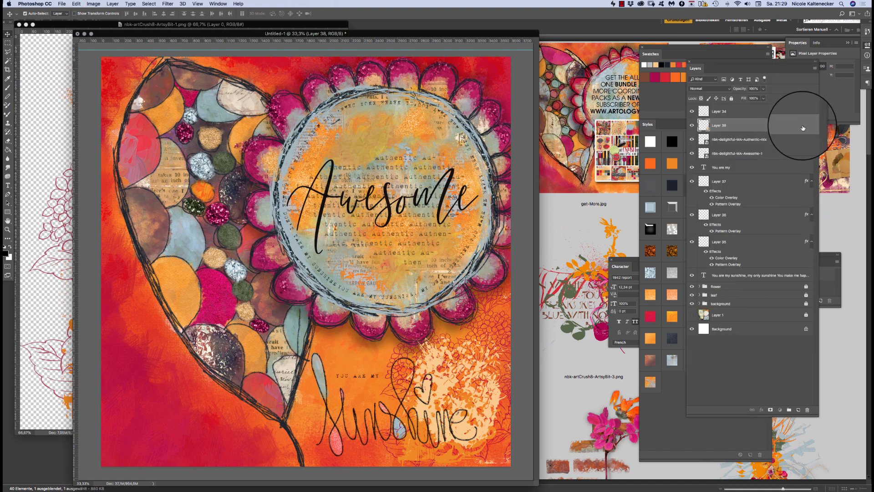
{"action": "double_click", "coordinate": [800, 125]}
{"action": "left_click", "coordinate": [787, 193]}
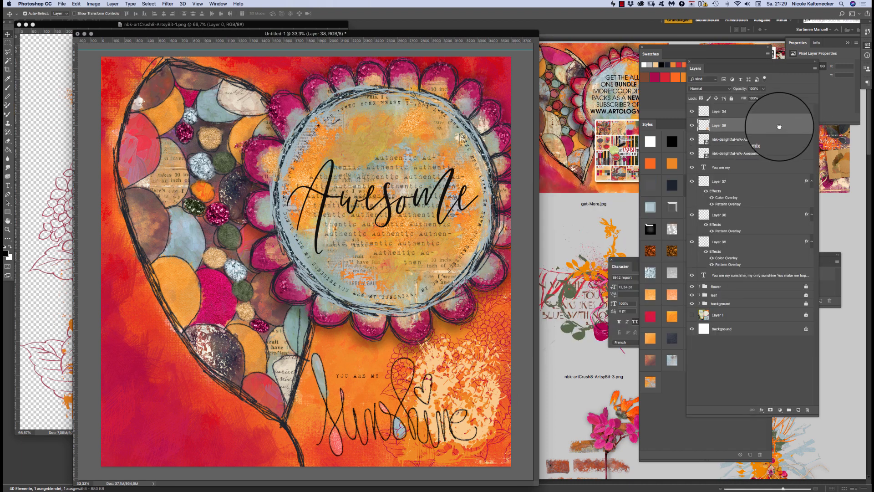
{"action": "left_click_drag", "start_coordinate": [780, 127], "coordinate": [775, 303]}
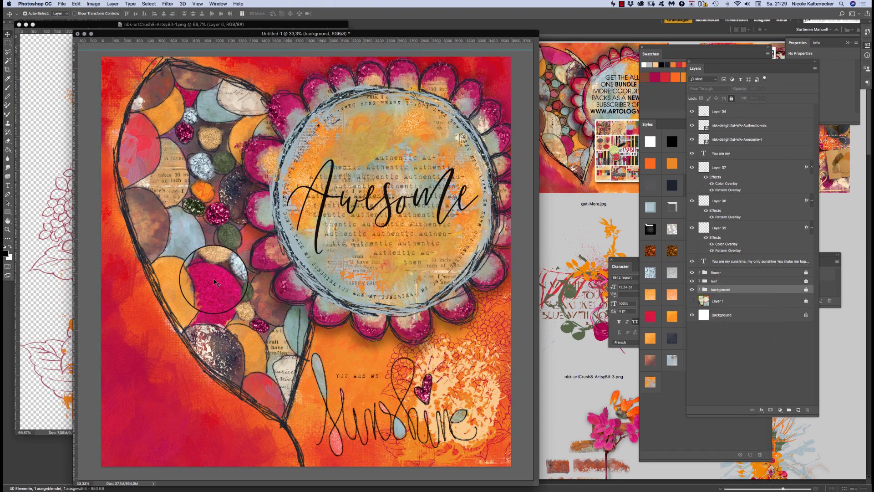
Step: Open nbk-artCrush8-ArtsyBit-7.png from Bridge and copy its bricks into the artwork's lower left corner, behind the leaf
{"action": "left_click", "coordinate": [570, 224]}
{"action": "left_click", "coordinate": [570, 224]}
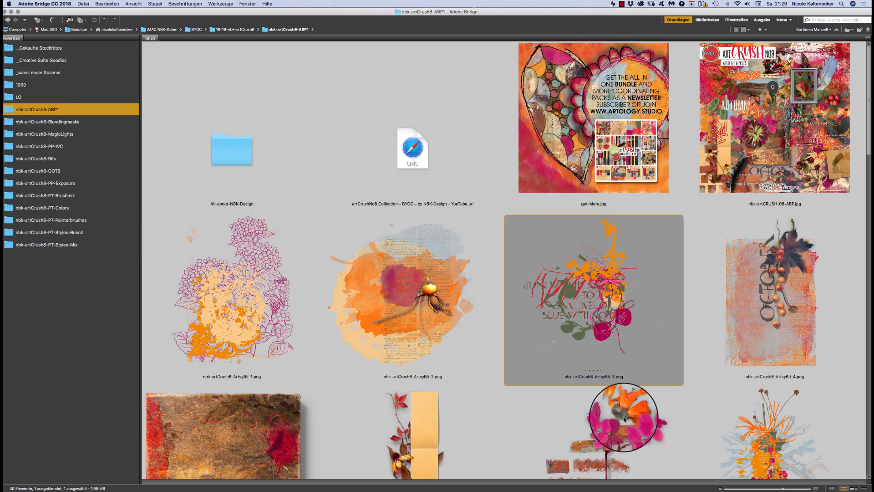
{"action": "left_click", "coordinate": [618, 431]}
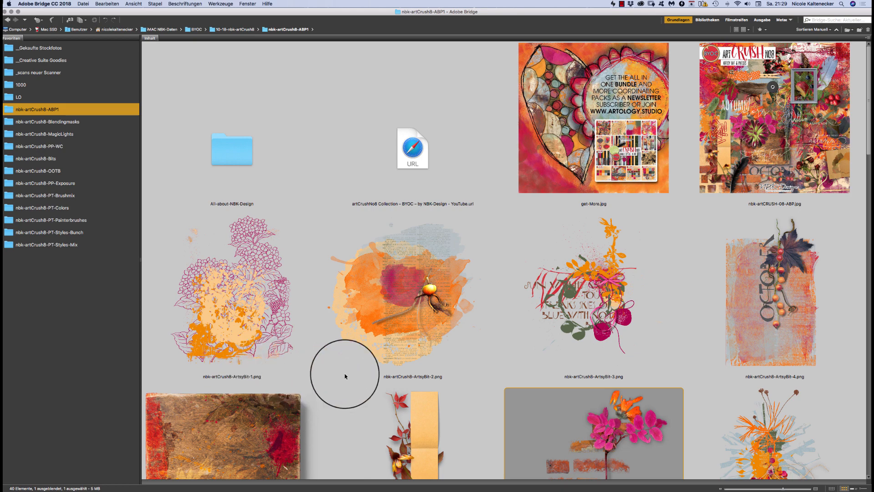
{"action": "double_click", "coordinate": [616, 419]}
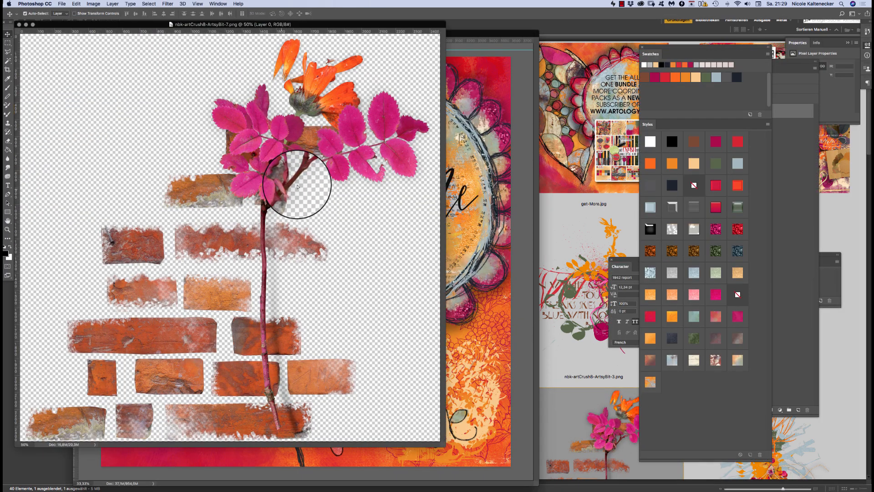
{"action": "left_click_drag", "start_coordinate": [297, 186], "coordinate": [465, 163]}
{"action": "left_click_drag", "start_coordinate": [507, 118], "coordinate": [272, 230]}
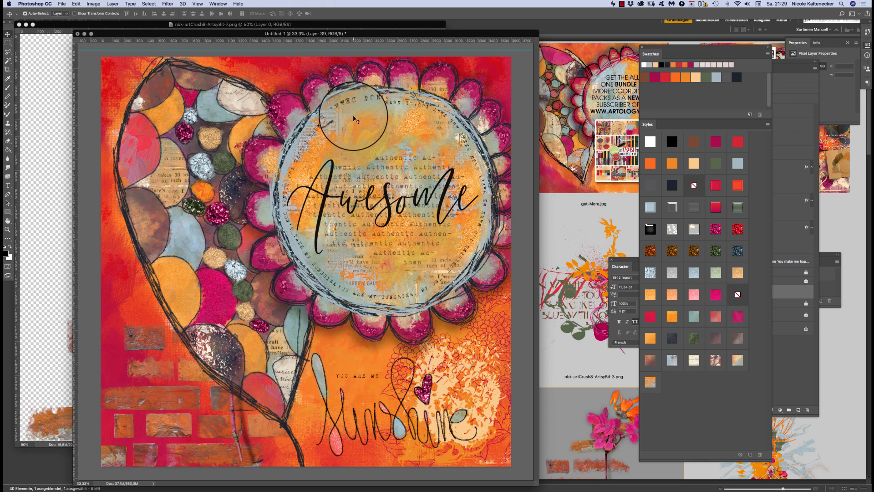
{"action": "left_click_drag", "start_coordinate": [353, 119], "coordinate": [350, 116]}
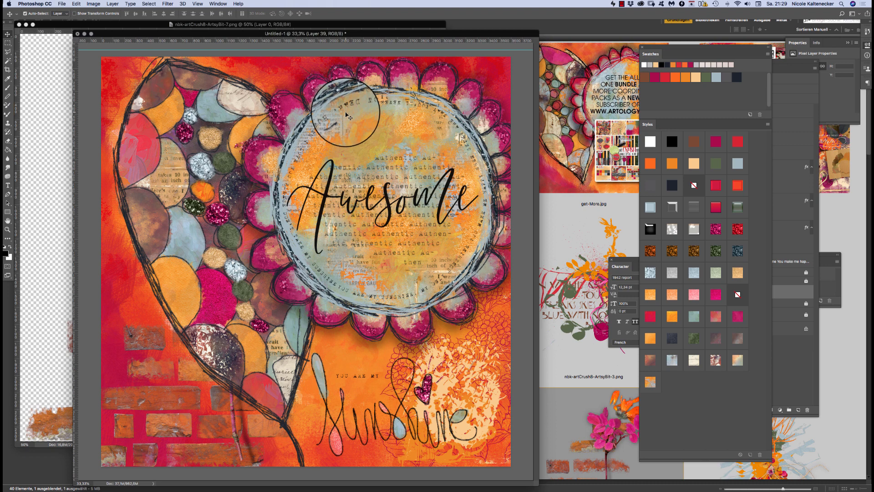
Step: Return to the 05 Delightful folder in Finder and collapse the nbk-delightful-PP-fusion folder
{"action": "left_click", "coordinate": [577, 219]}
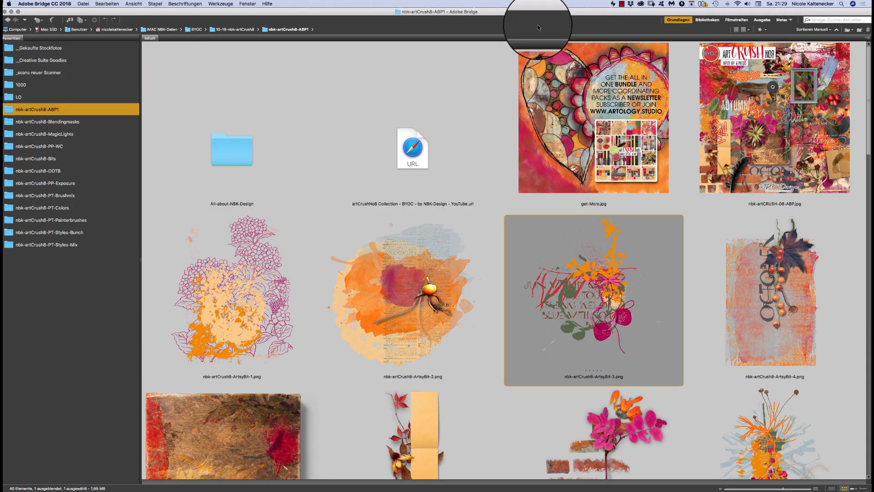
{"action": "key", "text": "super+h"}
{"action": "left_click", "coordinate": [581, 233]}
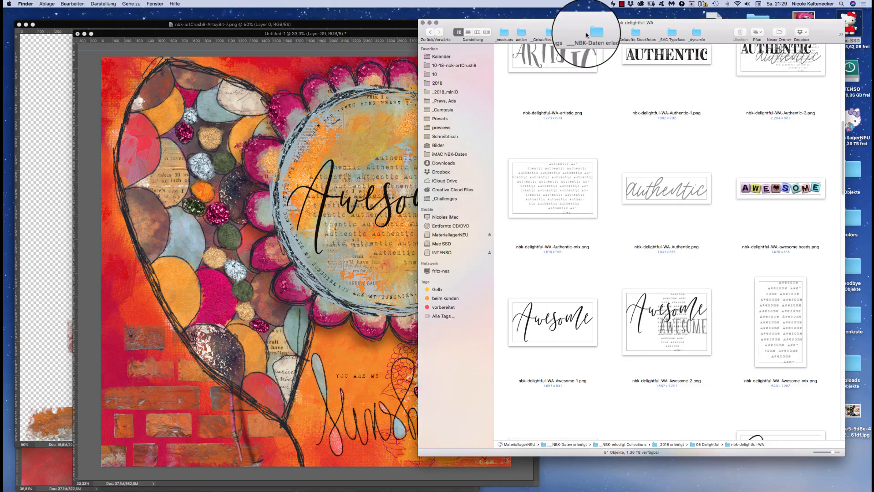
{"action": "key", "text": "super+Up"}
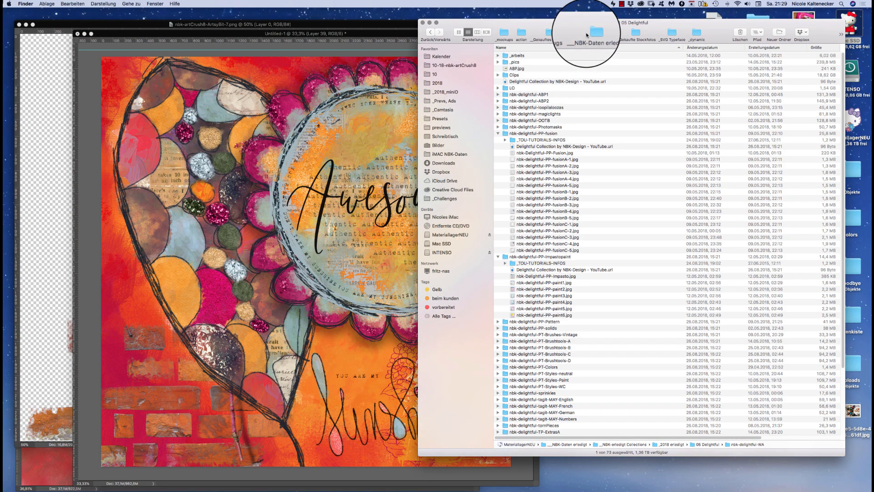
{"action": "left_click", "coordinate": [498, 134]}
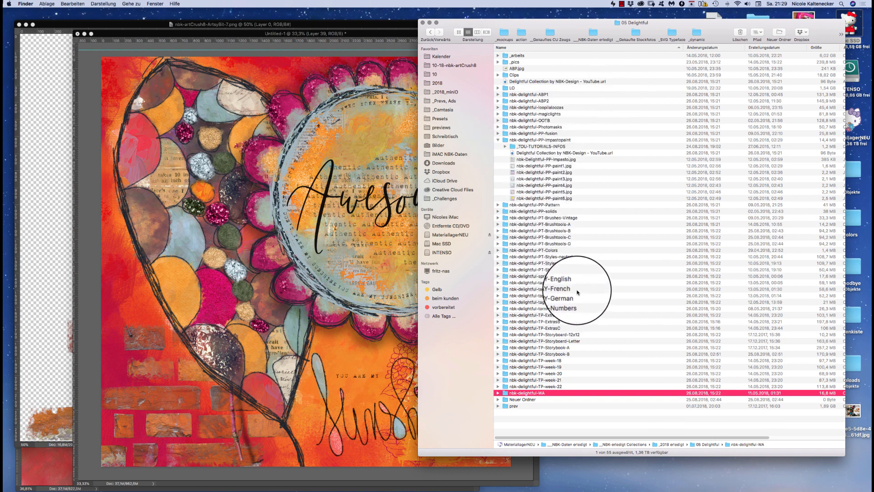
Step: Expand the nbk-delightful-PT-Styles-Paint folder and preview nbk-Delightful-PT-Styles-Paint.jpg to examine the paint styles it contains
{"action": "left_click", "coordinate": [582, 237]}
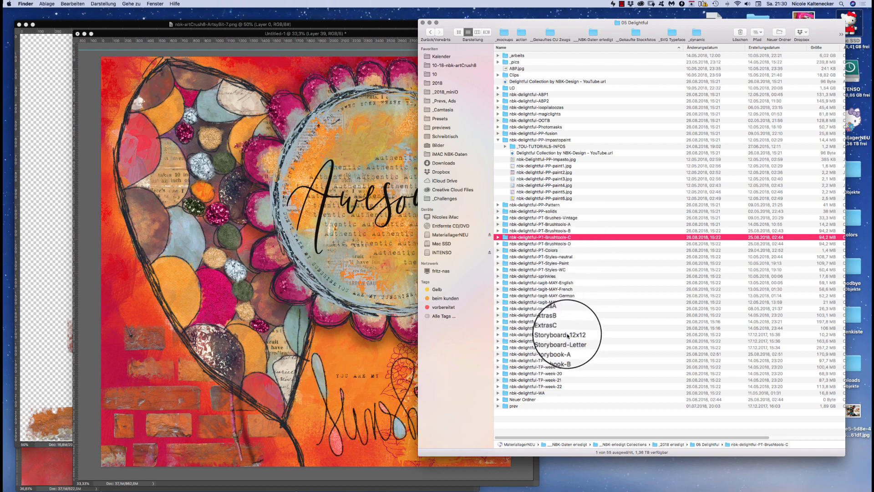
{"action": "left_click", "coordinate": [563, 218]}
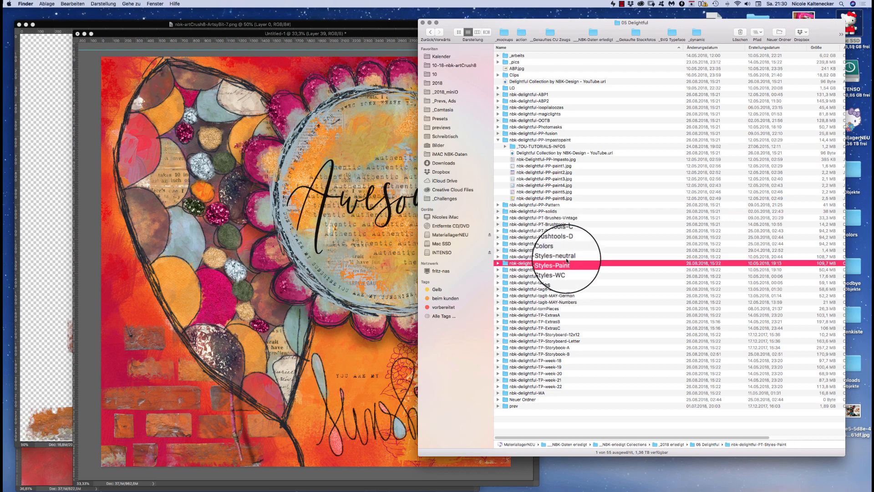
{"action": "left_click", "coordinate": [567, 257]}
{"action": "left_click", "coordinate": [497, 264]}
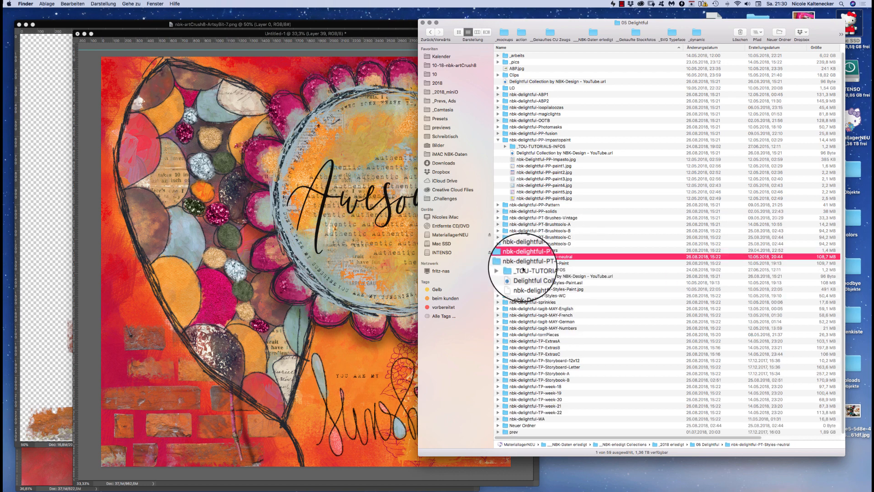
{"action": "left_click", "coordinate": [541, 282]}
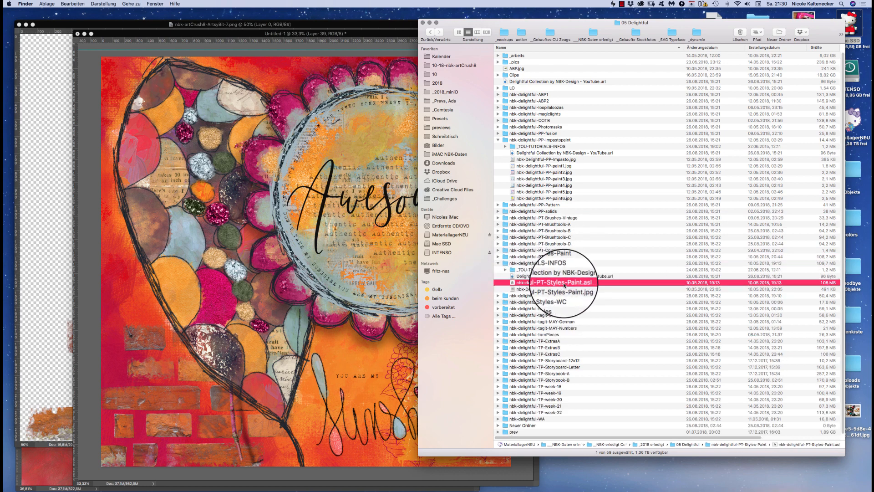
{"action": "left_click", "coordinate": [563, 290]}
{"action": "key", "text": "space"}
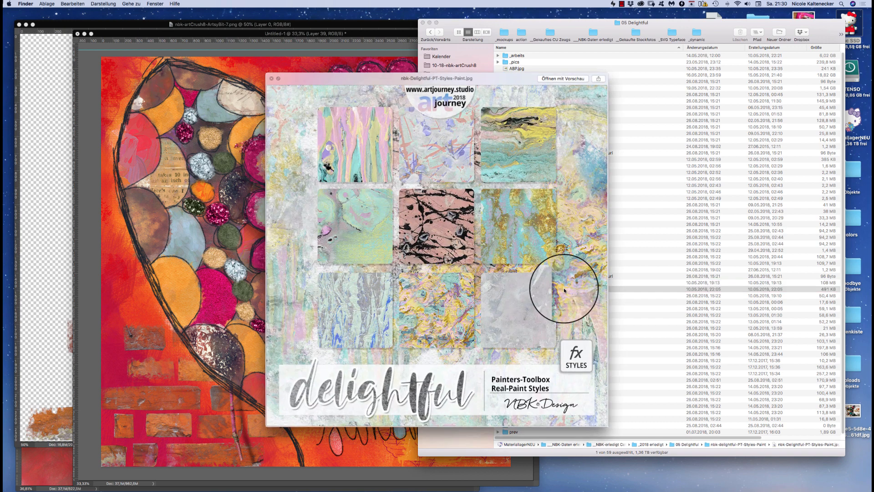
Step: Close the preview and load the nbk-delightful-PT-Styles-Paint.asl styles into Photoshop, returning to the 05 Delightful folder in Finder
{"action": "key", "text": "space"}
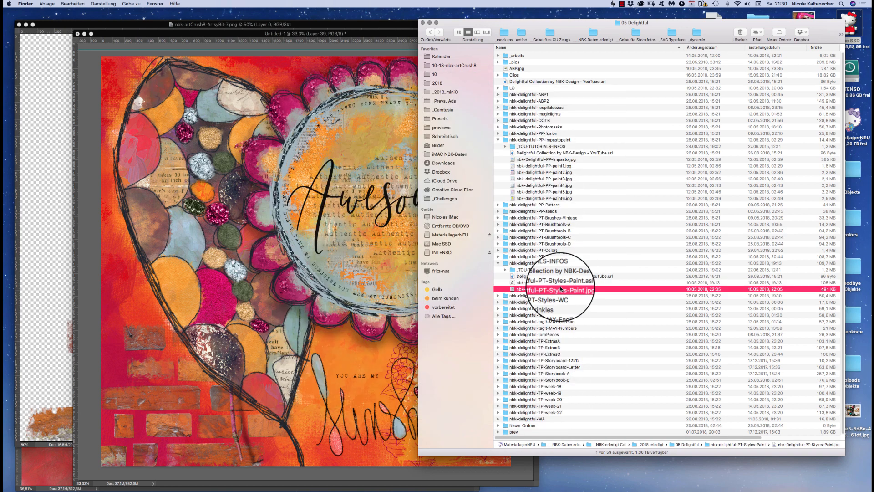
{"action": "left_click", "coordinate": [549, 283]}
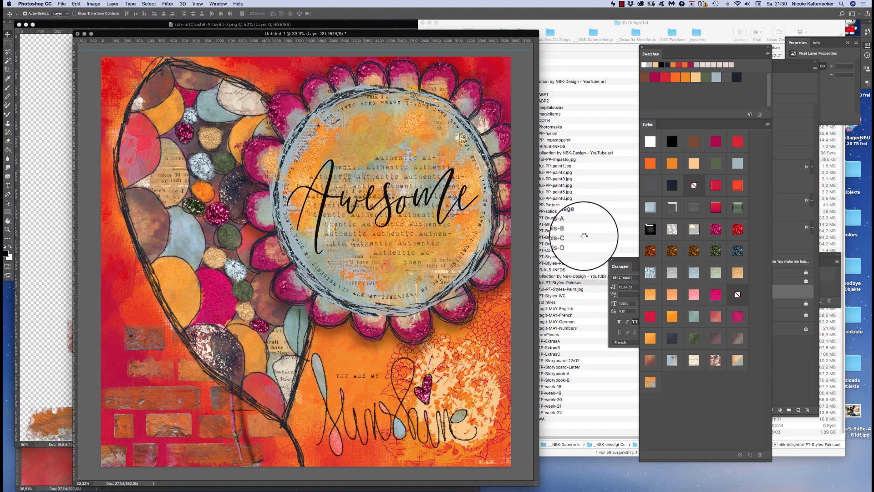
{"action": "left_click", "coordinate": [619, 448]}
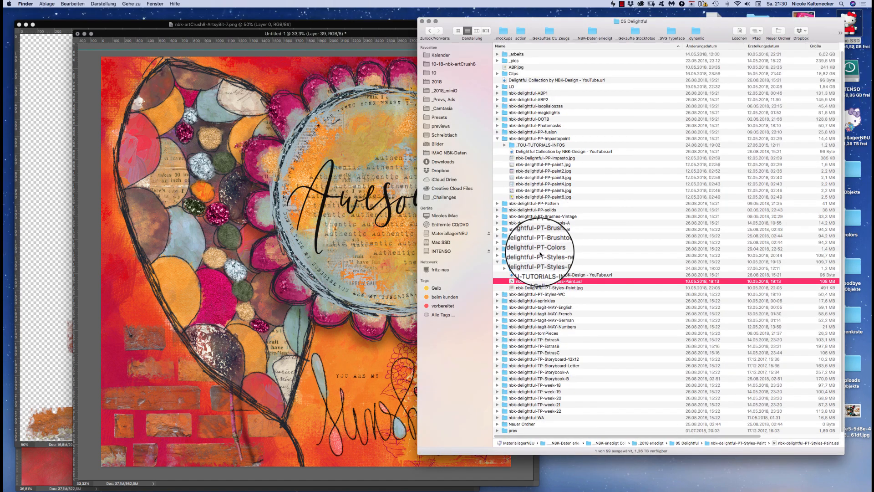
Step: Expand the nbk-delightful-PT-Styles-neutral folder, load nbk-delightful-neutral.asl into Photoshop and return to Finder
{"action": "left_click", "coordinate": [501, 255]}
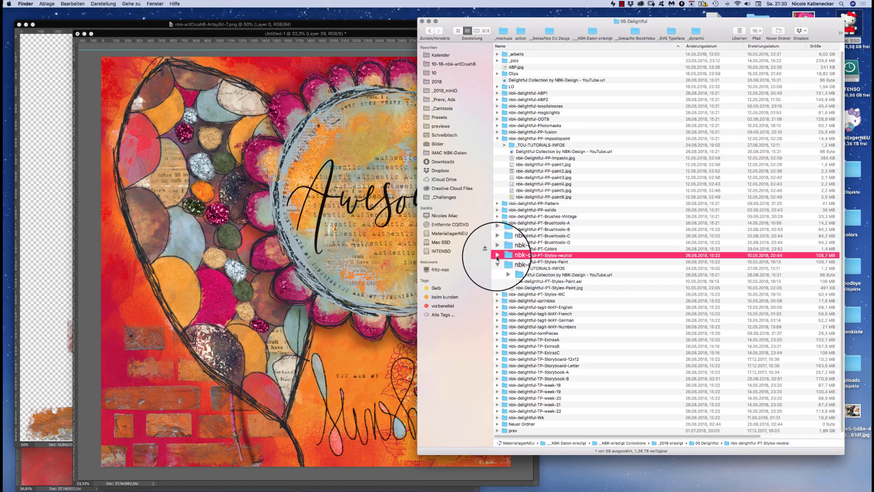
{"action": "left_click", "coordinate": [497, 256]}
{"action": "double_click", "coordinate": [538, 275]}
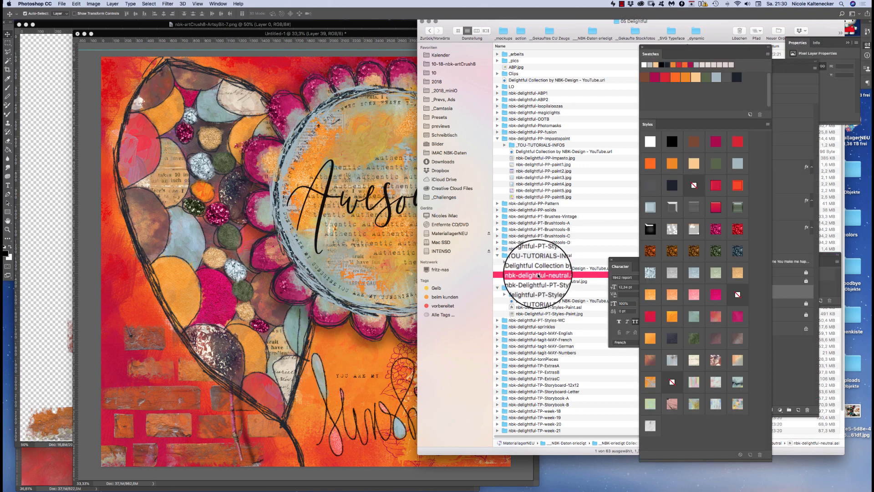
{"action": "left_click", "coordinate": [583, 448]}
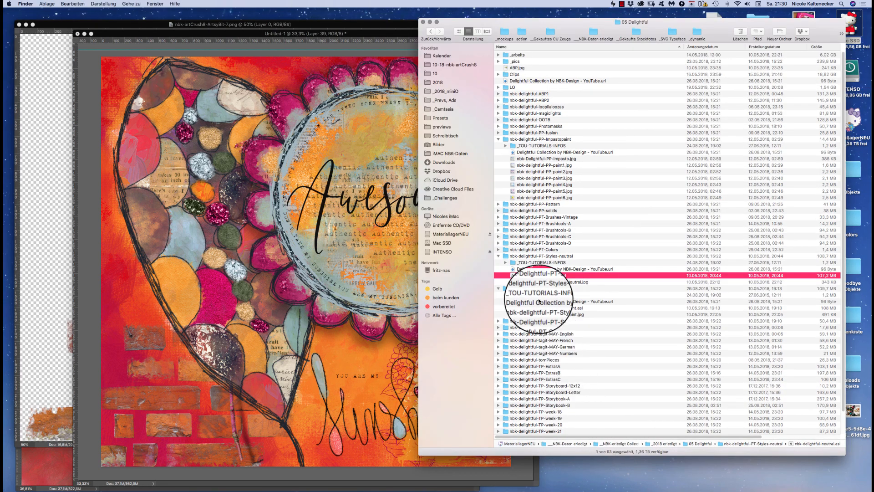
Step: Expand the nbk-delightful-PT-Styles-WC folder and load nbk-delightful-WC.asl into Photoshop
{"action": "left_click", "coordinate": [498, 321]}
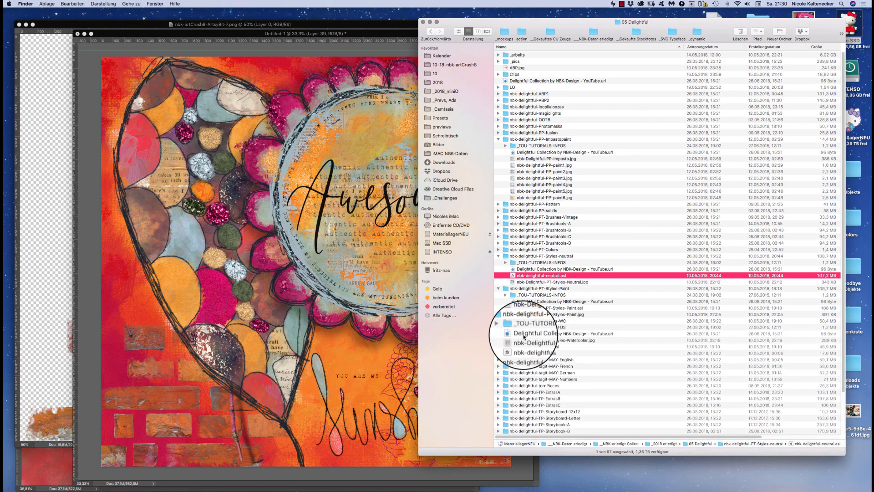
{"action": "left_click", "coordinate": [554, 334]}
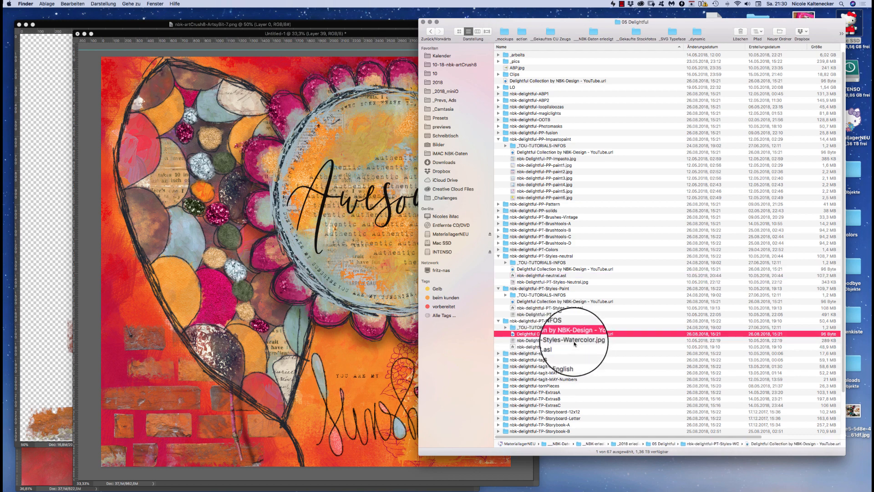
{"action": "double_click", "coordinate": [565, 347]}
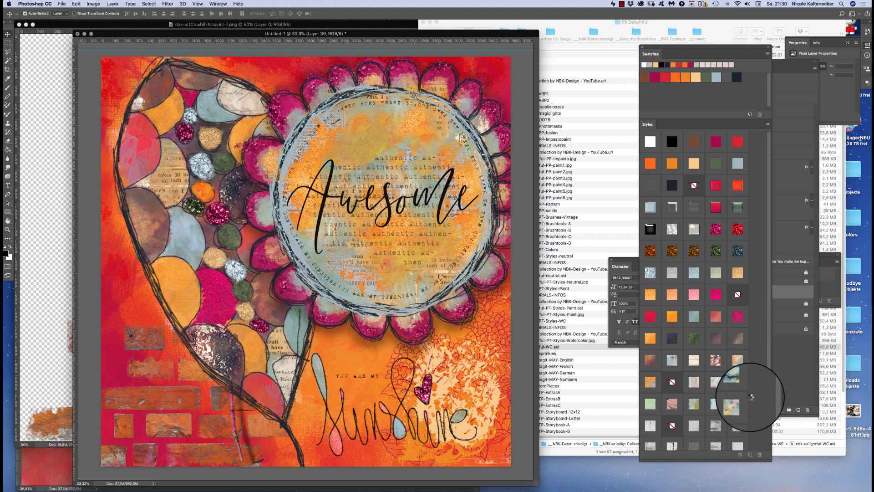
Step: Enlarge the artwork window in Photoshop and reposition the Swatches and Styles panels beside it
{"action": "left_click_drag", "start_coordinate": [536, 483], "coordinate": [564, 491]}
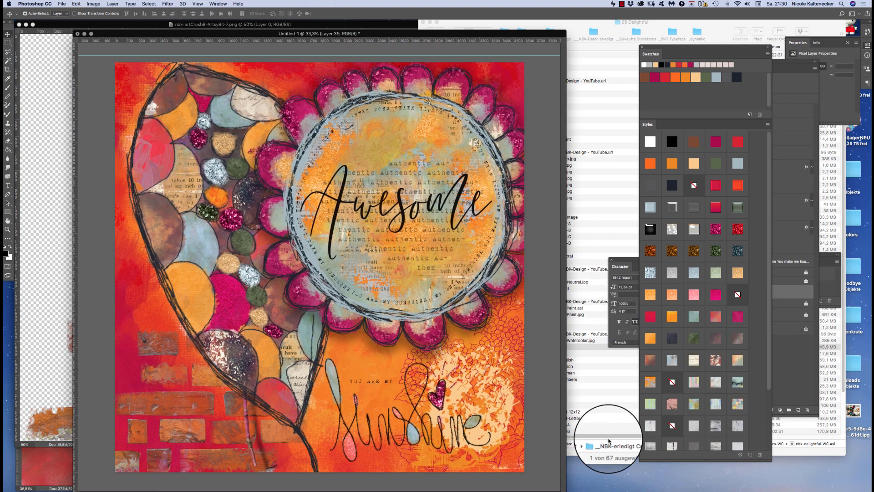
{"action": "mouse_move", "coordinate": [408, 490]}
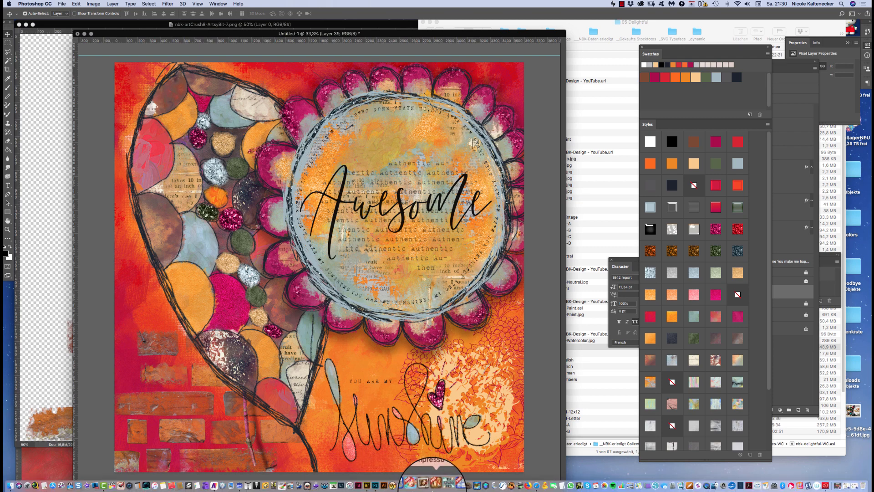
{"action": "left_click", "coordinate": [367, 482]}
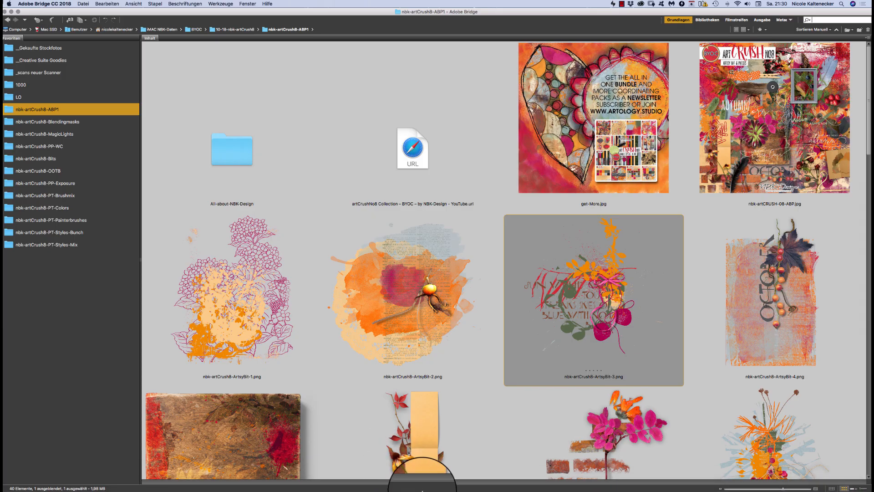
{"action": "left_click", "coordinate": [376, 485]}
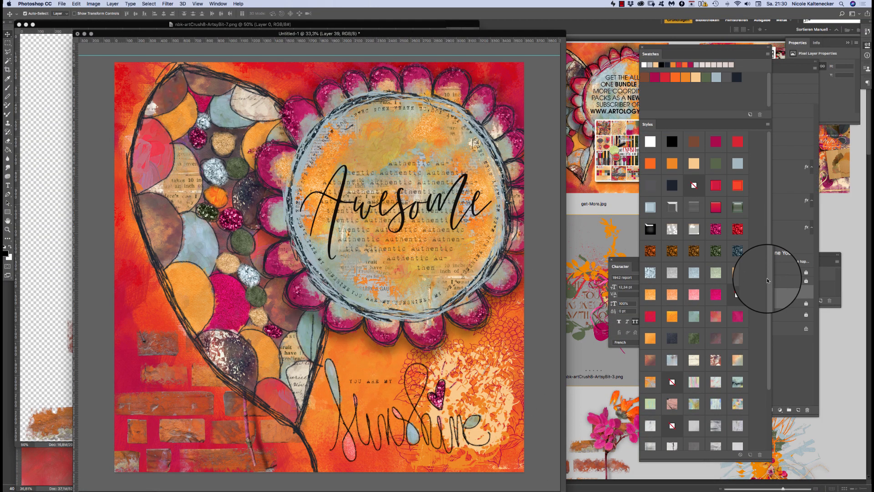
{"action": "scroll", "coordinate": [767, 302], "scroll_direction": "down", "scroll_amount": 4}
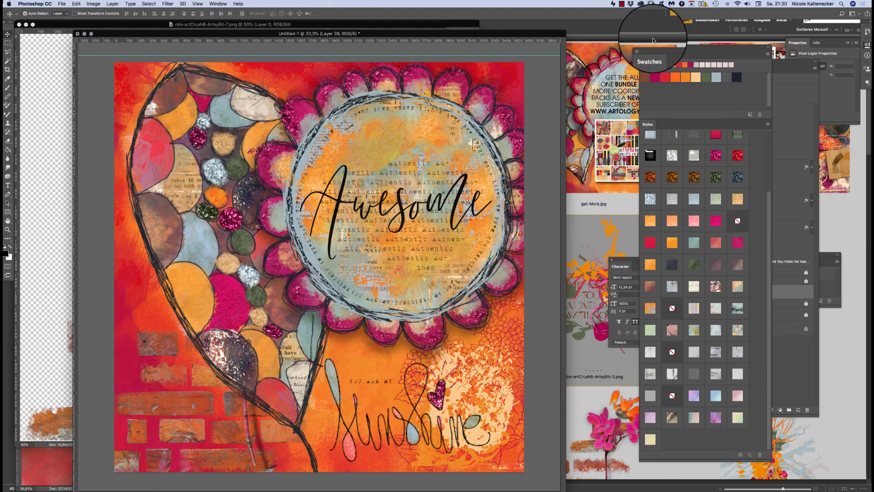
{"action": "left_click_drag", "start_coordinate": [710, 46], "coordinate": [709, 21]}
{"action": "left_click_drag", "start_coordinate": [658, 97], "coordinate": [564, 118]}
Step: Save the artwork as recreate.psd in Photoshop format in the LO folder of 10-18-nbk-artCrush8
{"action": "key", "text": "super+s"}
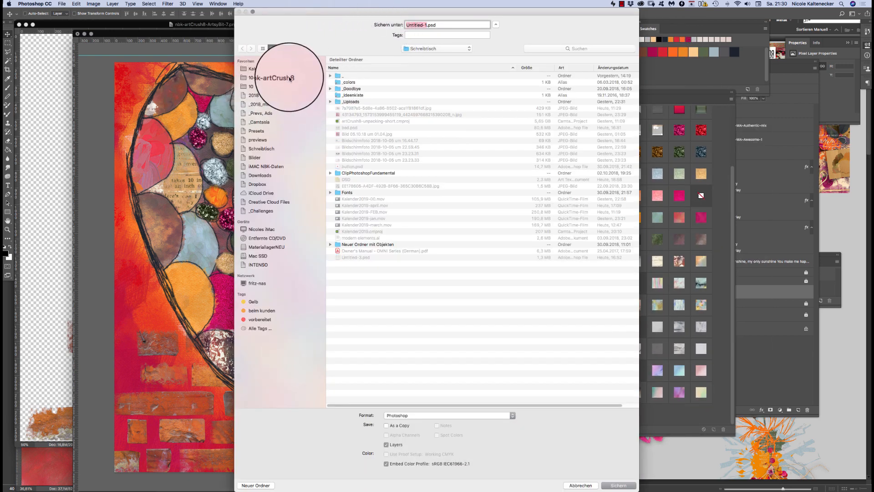
{"action": "left_click", "coordinate": [291, 78]}
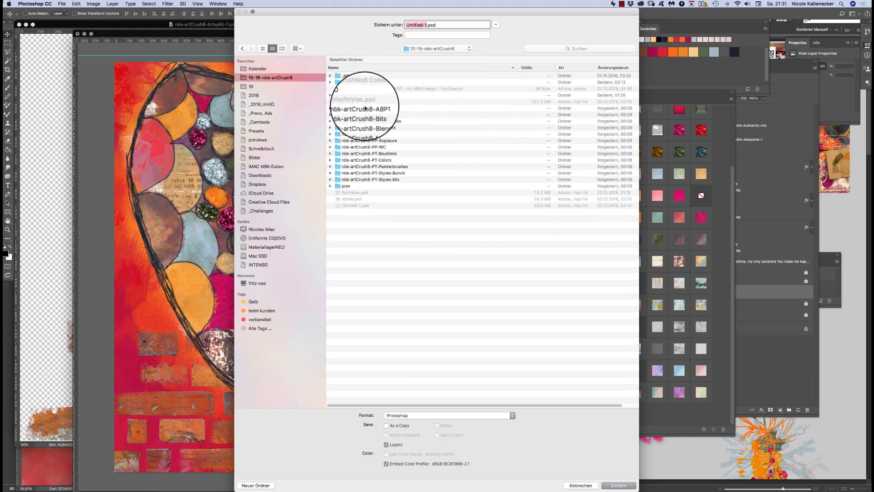
{"action": "left_click", "coordinate": [364, 95]}
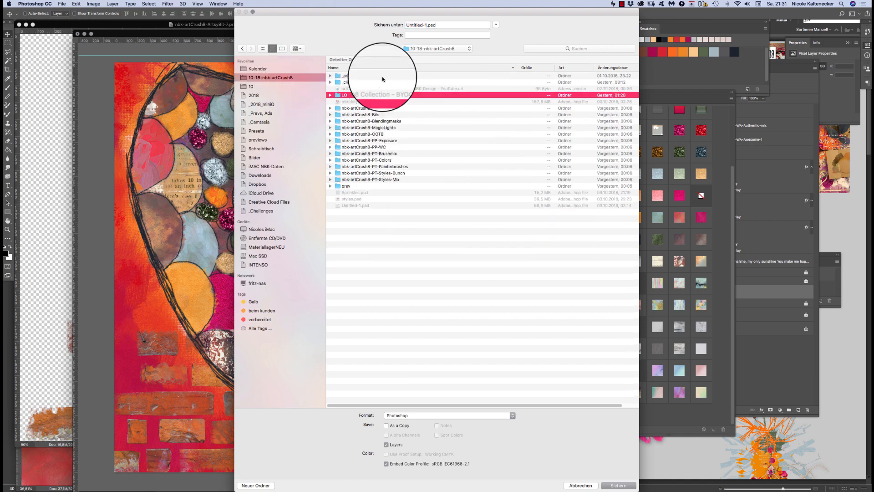
{"action": "double_click", "coordinate": [364, 95]}
{"action": "left_click", "coordinate": [426, 24]}
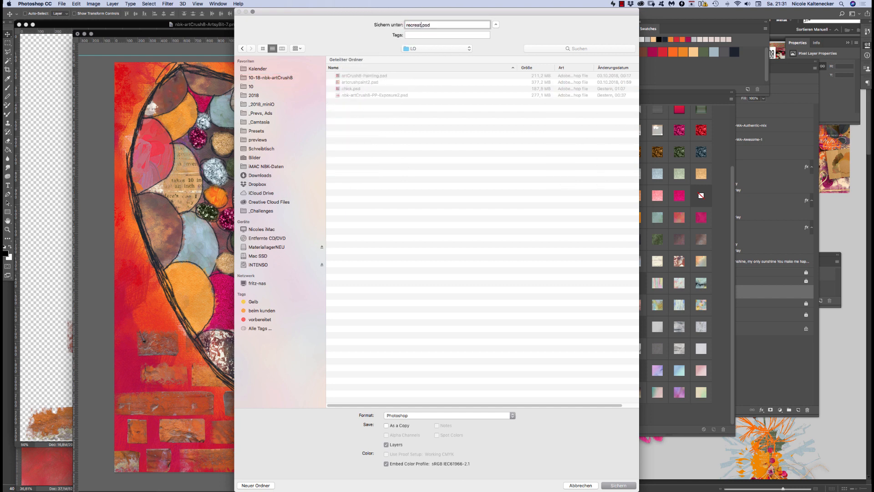
{"action": "key", "text": "Return"}
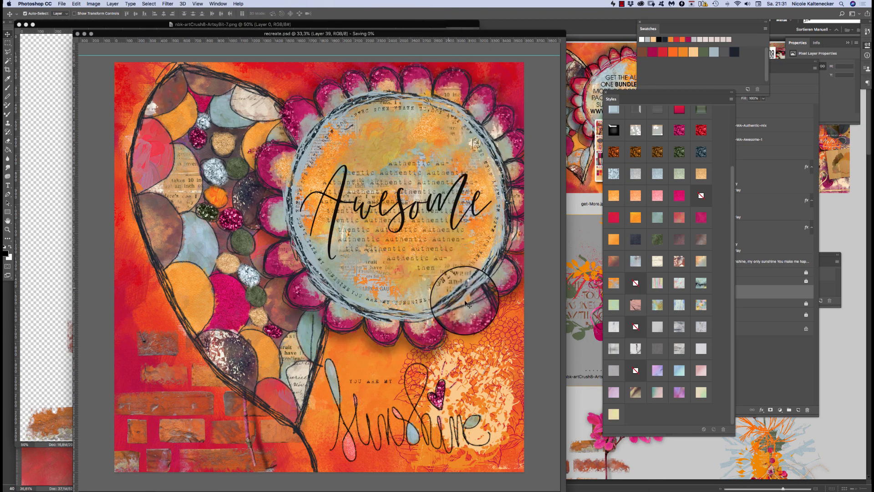
{"action": "key", "text": "shift+super+s"}
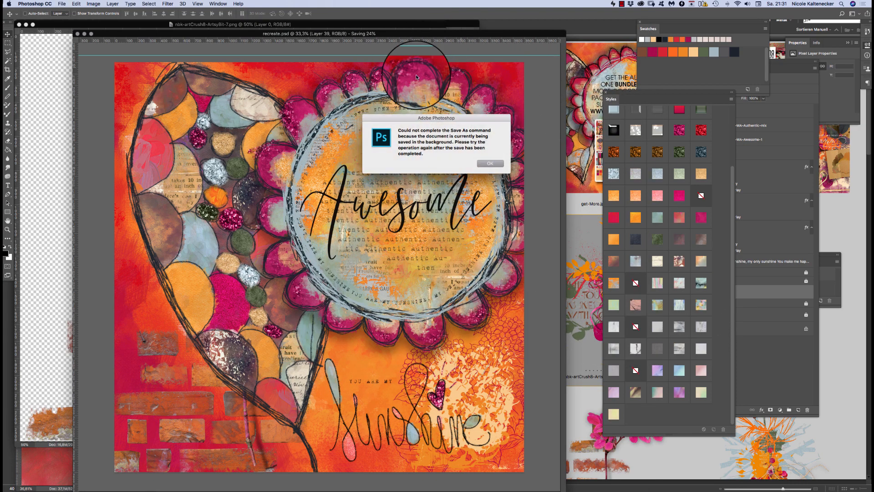
{"action": "left_click", "coordinate": [492, 163]}
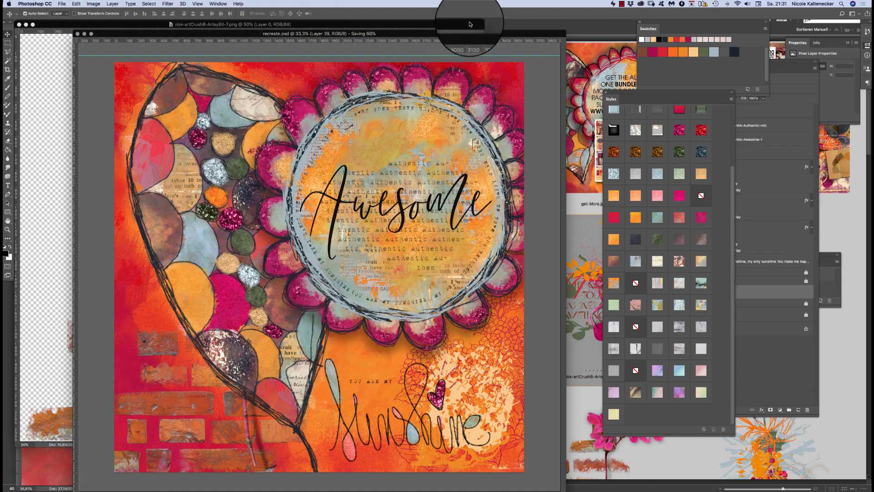
Step: Shift the artwork window slightly and move the Styles panel clear of the layer stack
{"action": "mouse_move", "coordinate": [472, 33]}
{"action": "left_mouse_down"}
{"action": "mouse_move", "coordinate": [472, 11]}
{"action": "mouse_move", "coordinate": [473, 24]}
{"action": "left_mouse_up"}
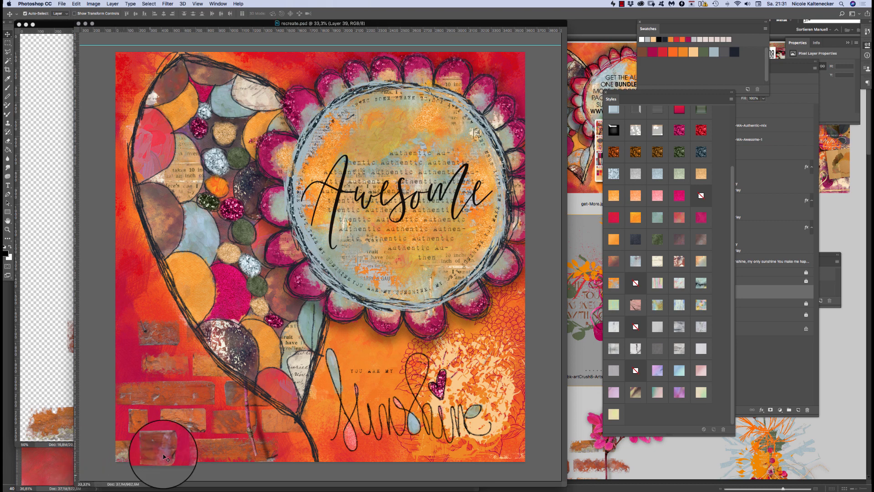
{"action": "left_click_drag", "start_coordinate": [394, 25], "coordinate": [398, 26]}
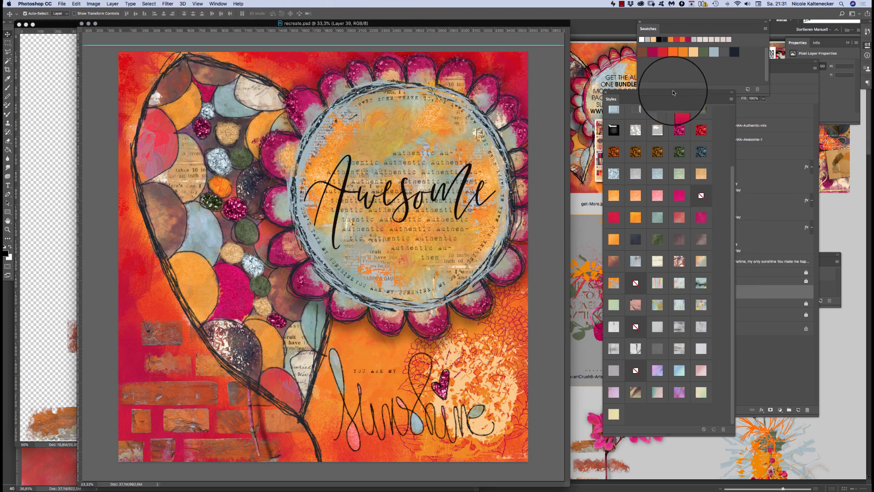
{"action": "left_click_drag", "start_coordinate": [690, 93], "coordinate": [650, 62]}
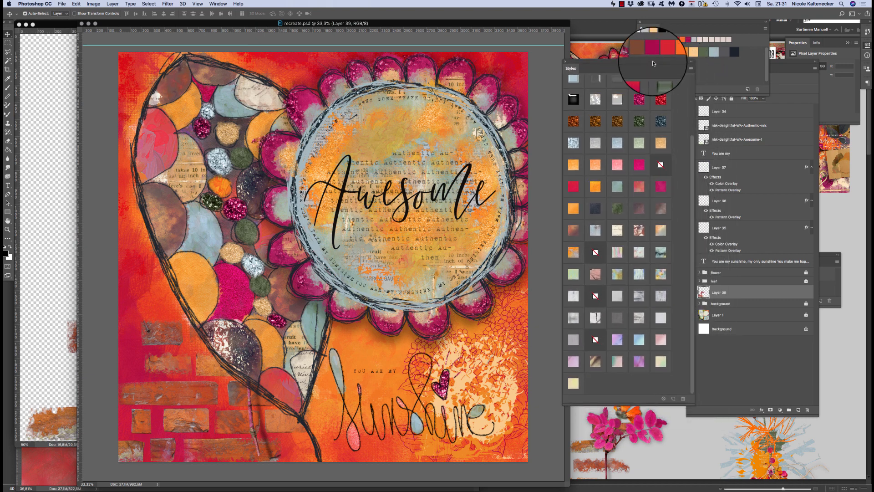
Step: Delete the bricks layer and the "Sunshine" lettering layers, Layer 34 and Layer 36
{"action": "left_click", "coordinate": [767, 281]}
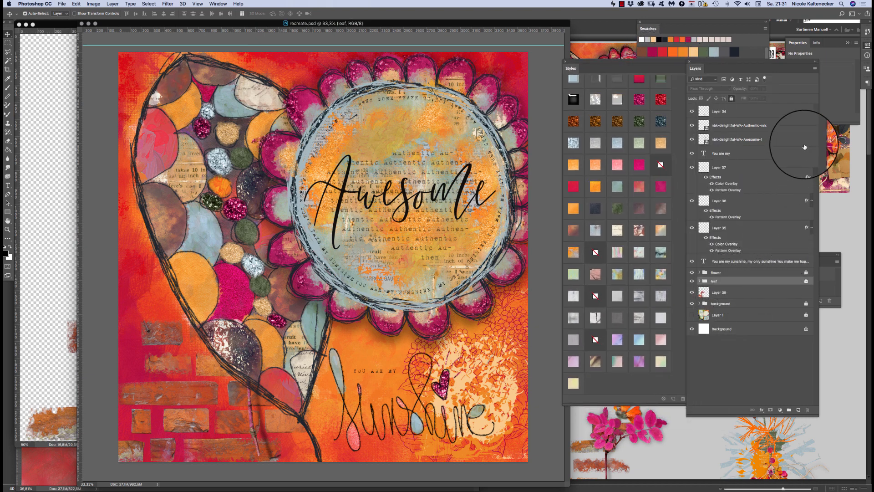
{"action": "left_click", "coordinate": [743, 294]}
{"action": "key", "text": "BackSpace"}
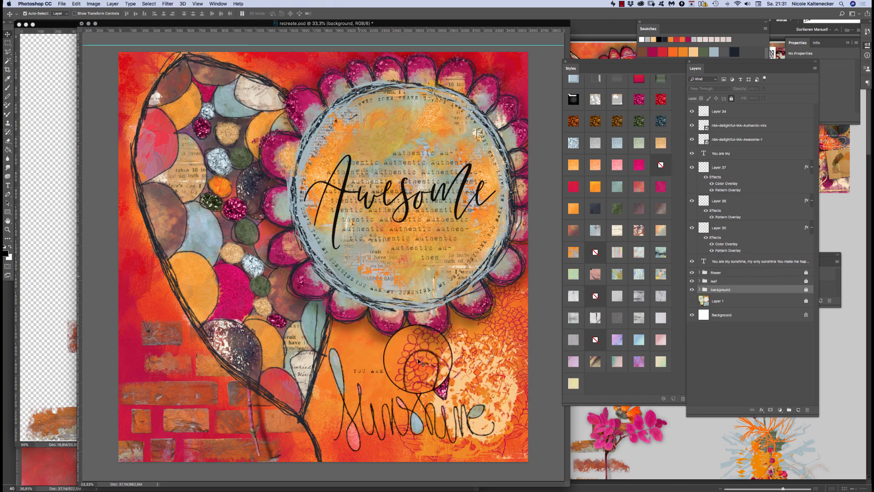
{"action": "left_click_drag", "start_coordinate": [492, 360], "coordinate": [474, 366]}
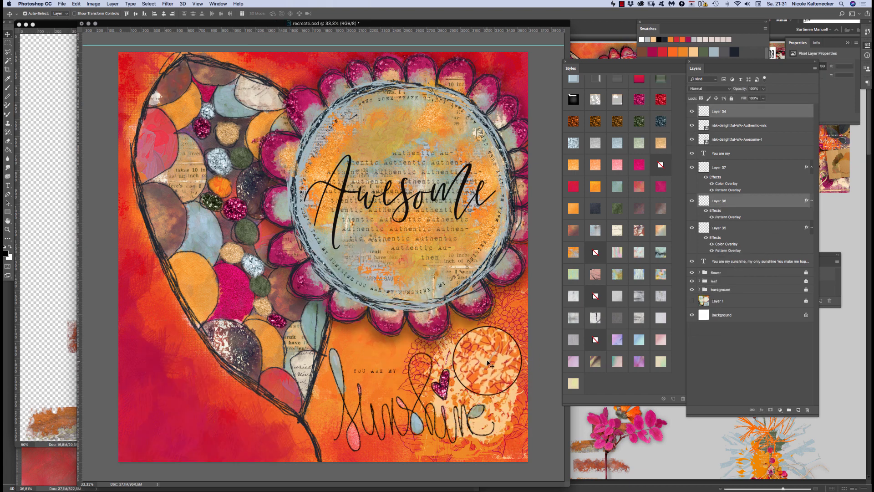
{"action": "key", "text": "BackSpace"}
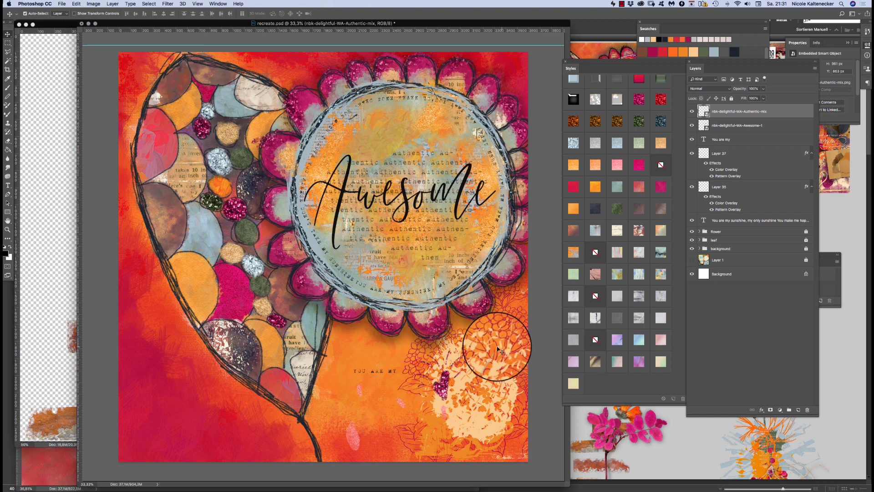
Step: Delete the nbk-delightful-WA-Authentic-mix and nbk-delightful-WA-Awesome-1 word art layers
{"action": "key", "text": "BackSpace"}
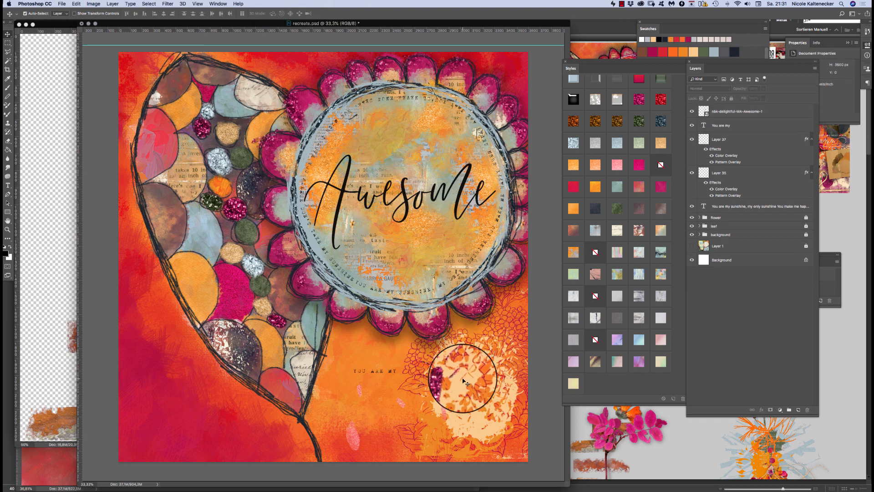
{"action": "left_click", "coordinate": [472, 381], "text": "super"}
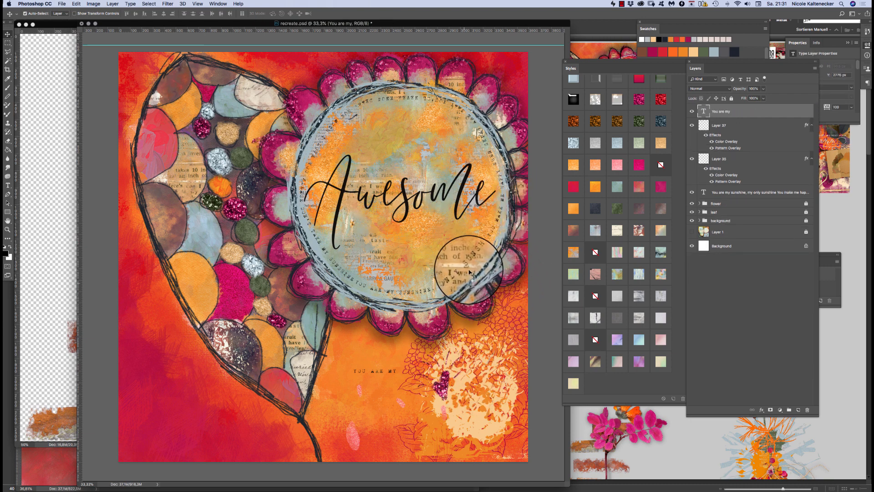
{"action": "key", "text": "BackSpace"}
Step: Delete the glitter heart layer, the "You are my" text and the circular sunshine text
{"action": "mouse_move", "coordinate": [469, 377]}
{"action": "left_mouse_down"}
{"action": "mouse_move", "coordinate": [464, 367]}
{"action": "mouse_move", "coordinate": [446, 378]}
{"action": "mouse_move", "coordinate": [455, 378]}
{"action": "left_mouse_up"}
{"action": "key", "text": "BackSpace"}
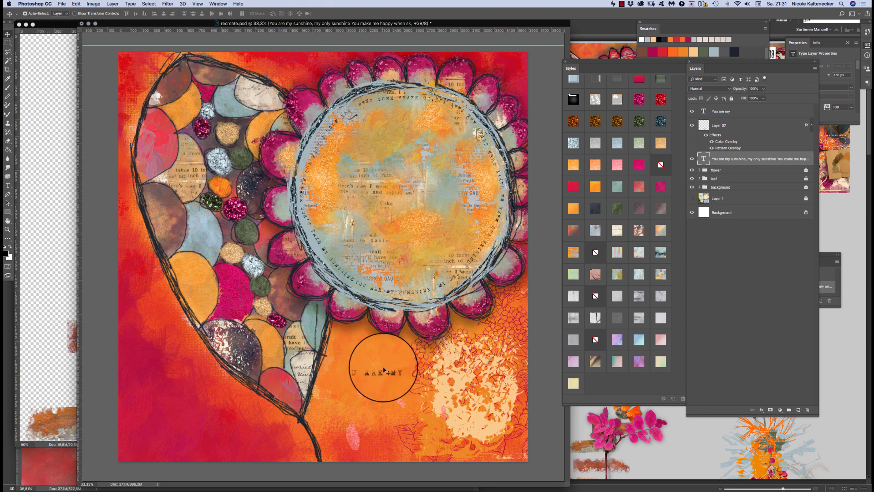
{"action": "key", "text": "BackSpace"}
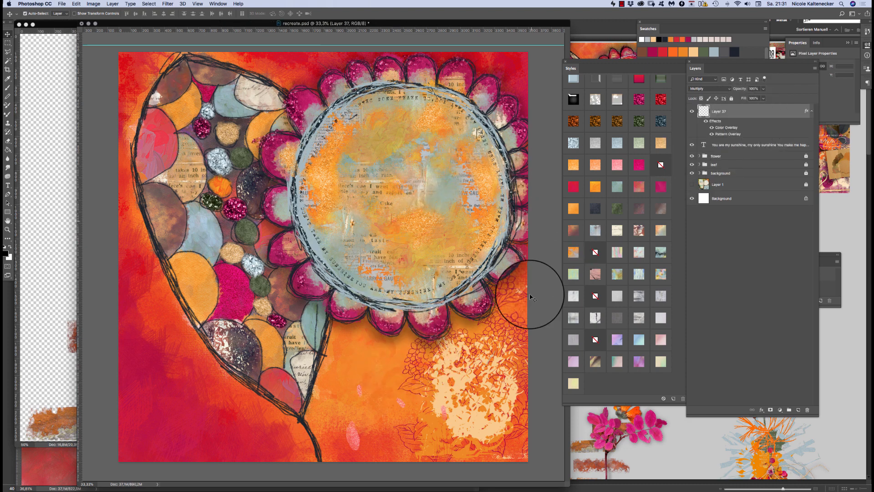
{"action": "left_click", "coordinate": [759, 146]}
{"action": "key", "text": "BackSpace"}
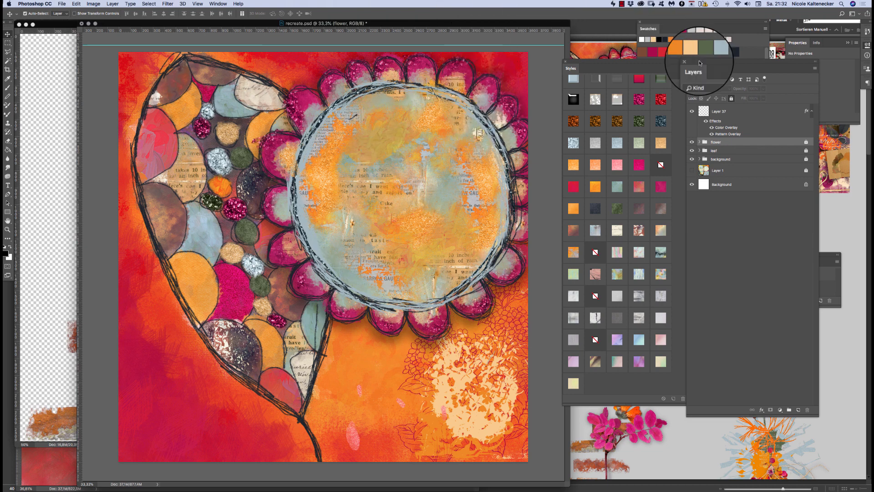
Step: Unlock the flower, leaf and background groups and expand the leaf group
{"action": "left_click", "coordinate": [807, 142]}
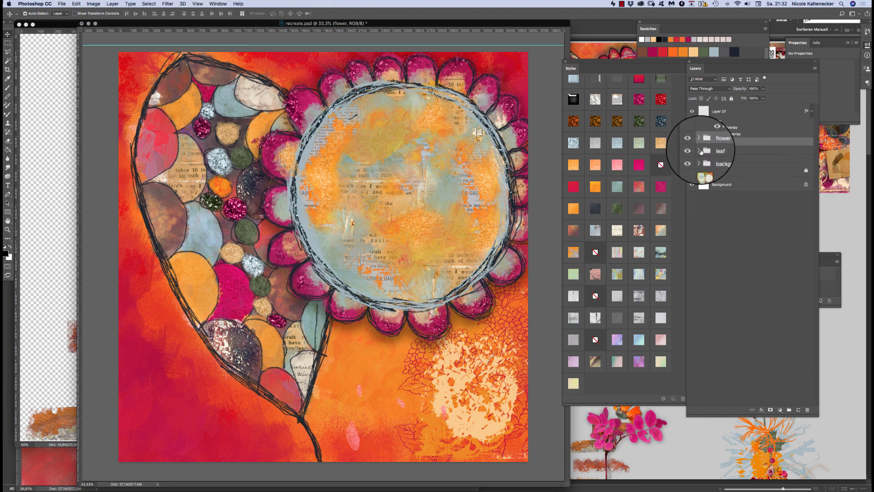
{"action": "left_click", "coordinate": [699, 148]}
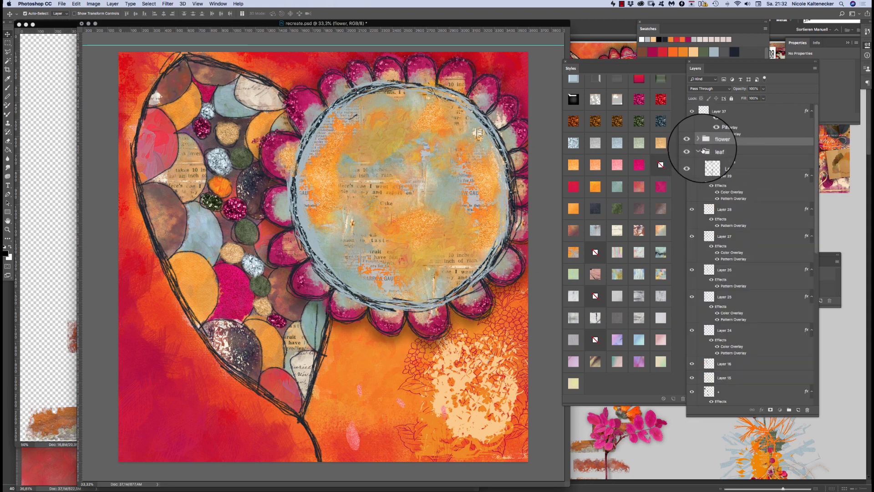
Step: Collapse the leaf group, switch to Adobe Bridge and arrange the 05 Delightful Finder window beside the Bridge favourites
{"action": "left_click", "coordinate": [700, 151]}
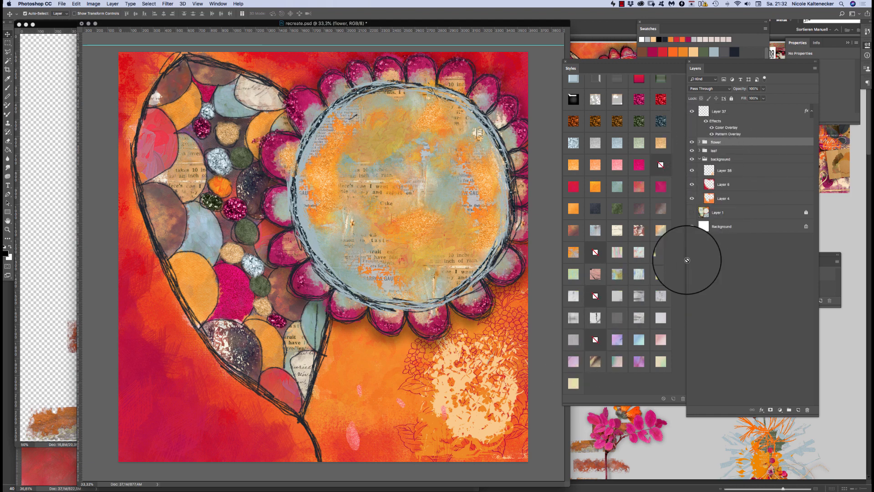
{"action": "left_click", "coordinate": [676, 441]}
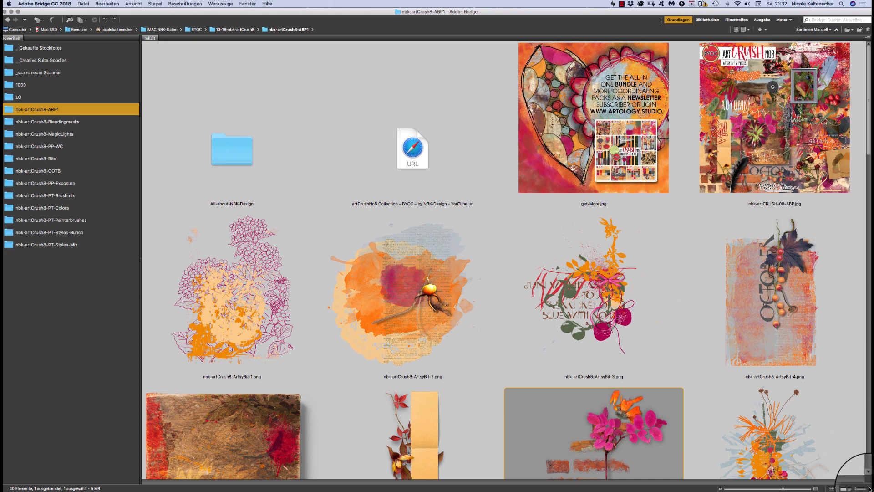
{"action": "left_click_drag", "start_coordinate": [869, 487], "coordinate": [689, 467]}
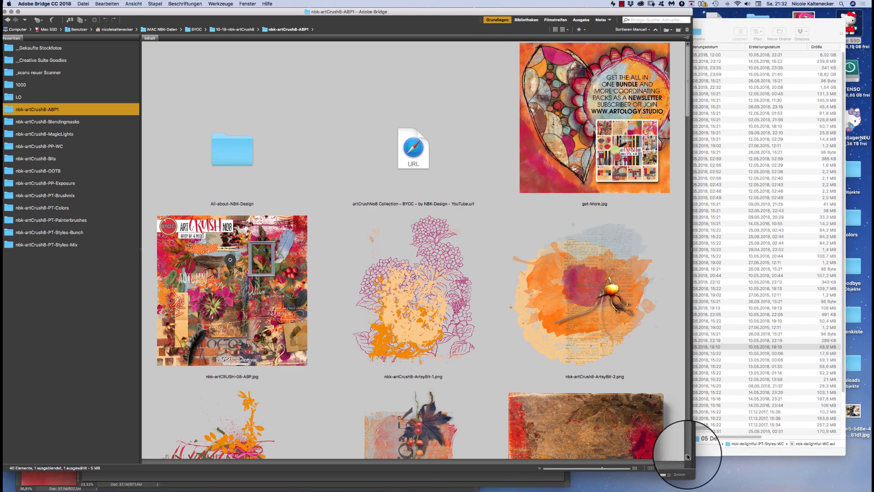
{"action": "left_click", "coordinate": [727, 32]}
{"action": "left_click_drag", "start_coordinate": [728, 31], "coordinate": [566, 13]}
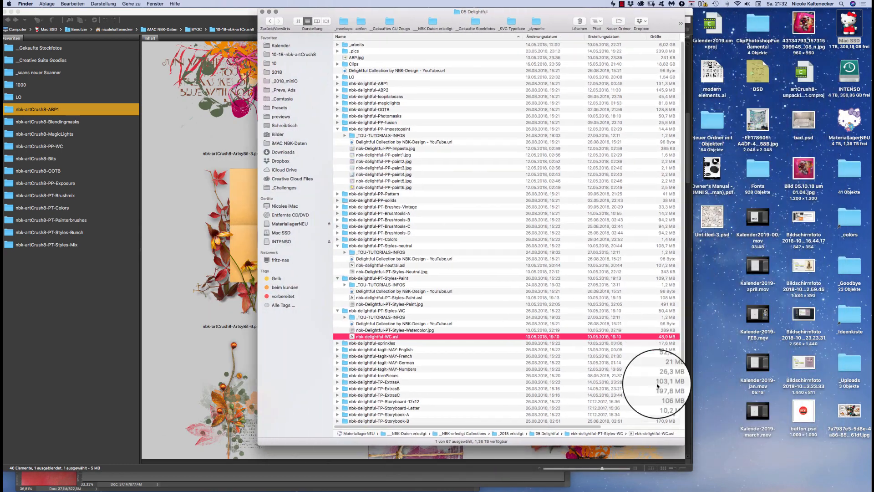
{"action": "left_click_drag", "start_coordinate": [686, 442], "coordinate": [817, 476]}
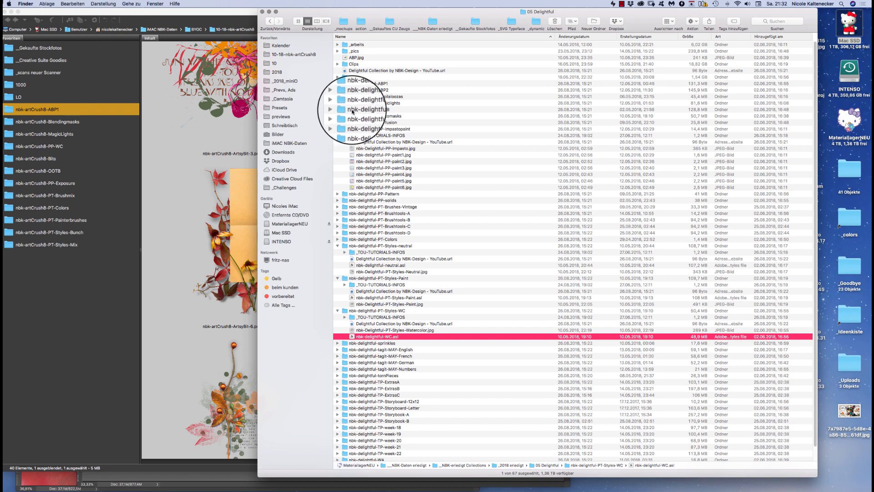
Step: Collapse the nbk-delightful-PP-Impastopaint, PT-Styles-neutral, PT-Styles-Paint and PT-Styles-WC folders in the 05 Delightful listing
{"action": "left_click", "coordinate": [337, 129]}
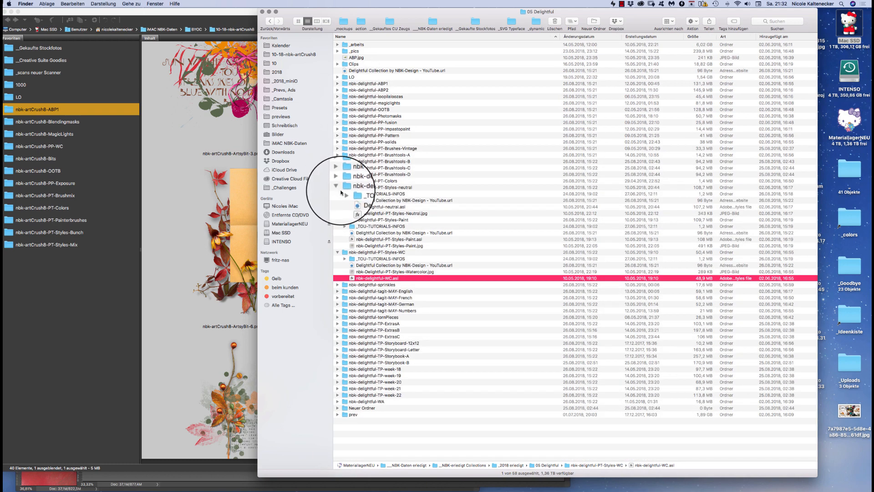
{"action": "left_click", "coordinate": [339, 188]}
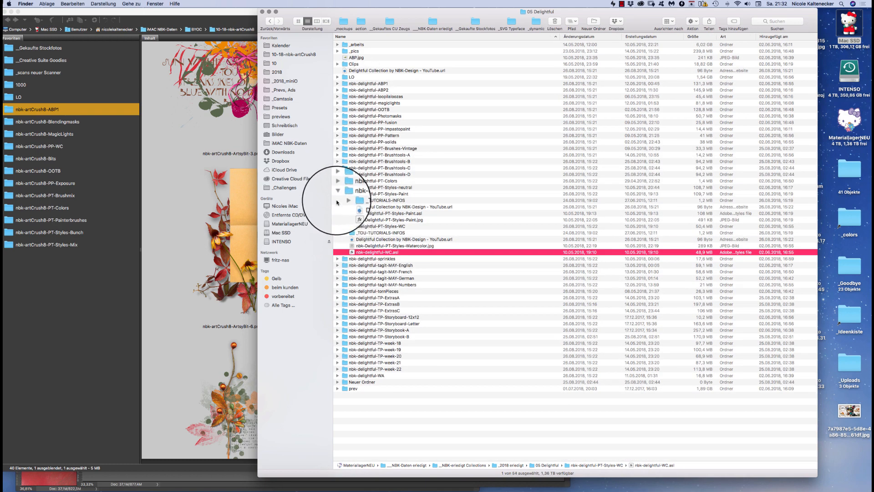
{"action": "left_click", "coordinate": [338, 195]}
{"action": "left_click", "coordinate": [337, 201]}
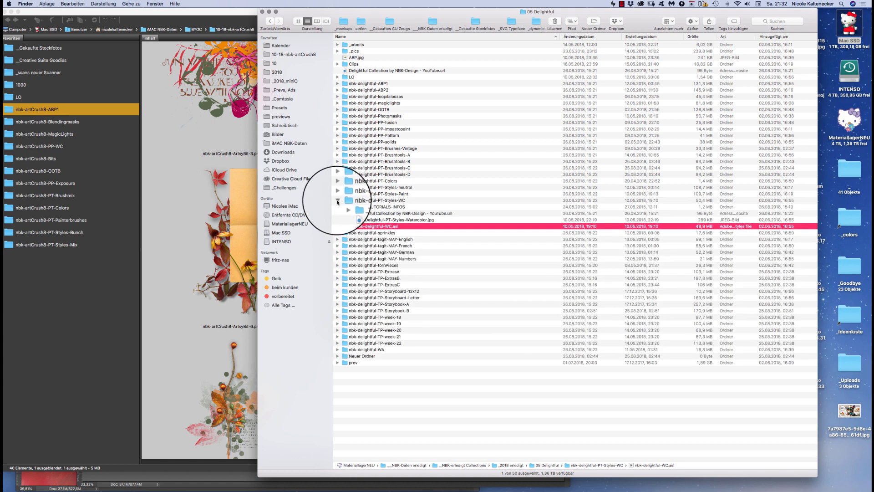
Step: Add the nbk-delightful folders ABP1, ABP2, loopilaloozas, magiclights, PP-fusion, PP-Impastopaint, PP-Pattern and PP-solids to the Bridge favourites, then enlarge Bridge again
{"action": "left_click", "coordinate": [395, 84]}
{"action": "left_click", "coordinate": [400, 97], "text": "shift"}
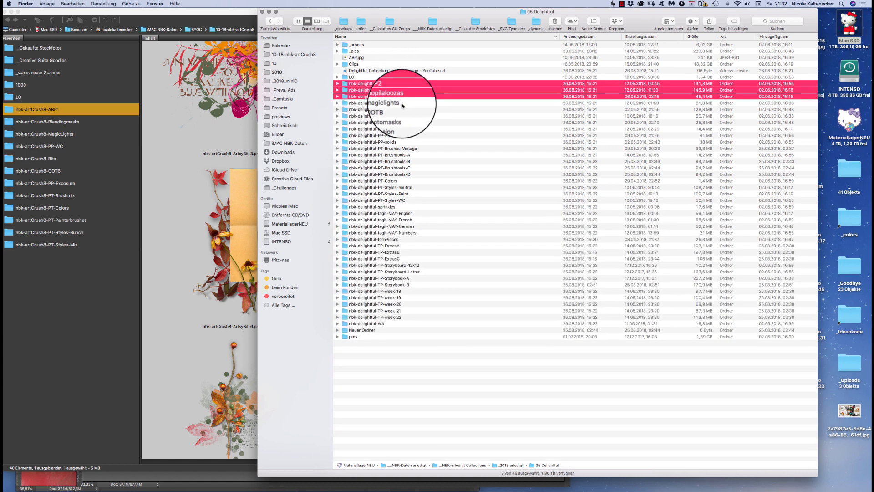
{"action": "left_click", "coordinate": [403, 103], "text": "super"}
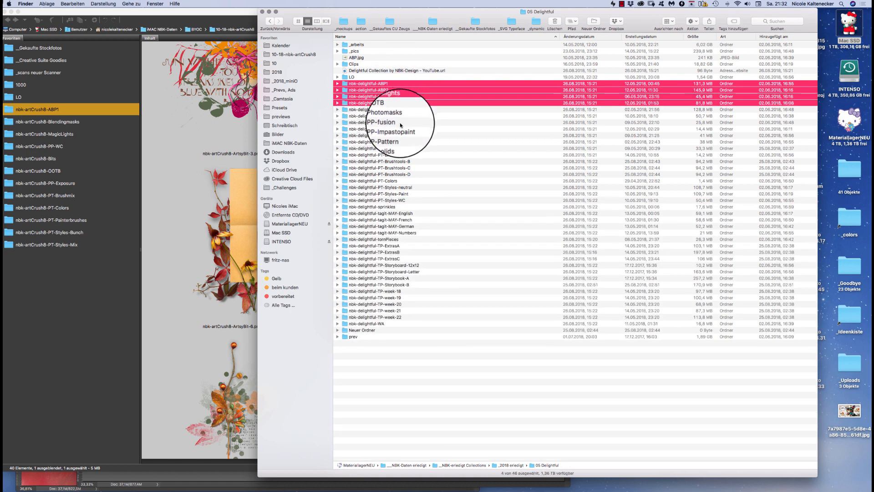
{"action": "left_click", "coordinate": [404, 122], "text": "super"}
{"action": "left_click", "coordinate": [404, 129], "text": "super"}
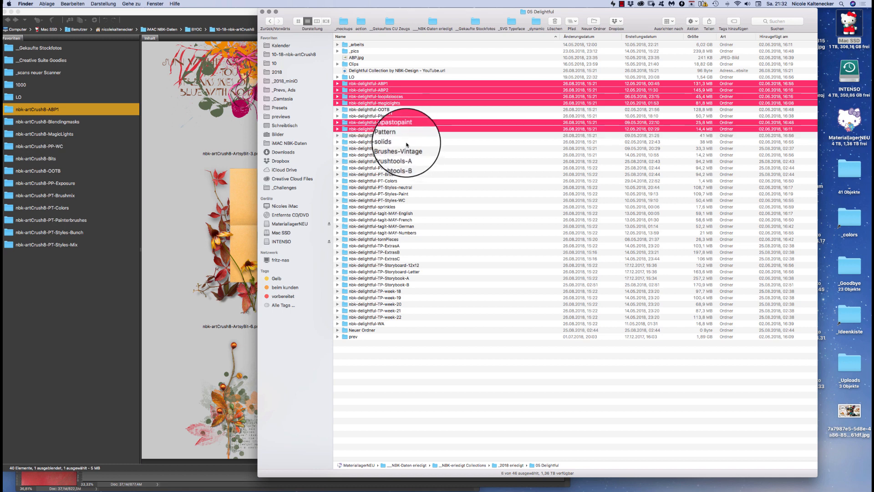
{"action": "left_click", "coordinate": [410, 142], "text": "super"}
{"action": "left_click", "coordinate": [412, 135], "text": "super"}
{"action": "left_click_drag", "start_coordinate": [412, 135], "coordinate": [109, 333]}
{"action": "left_click", "coordinate": [104, 358]}
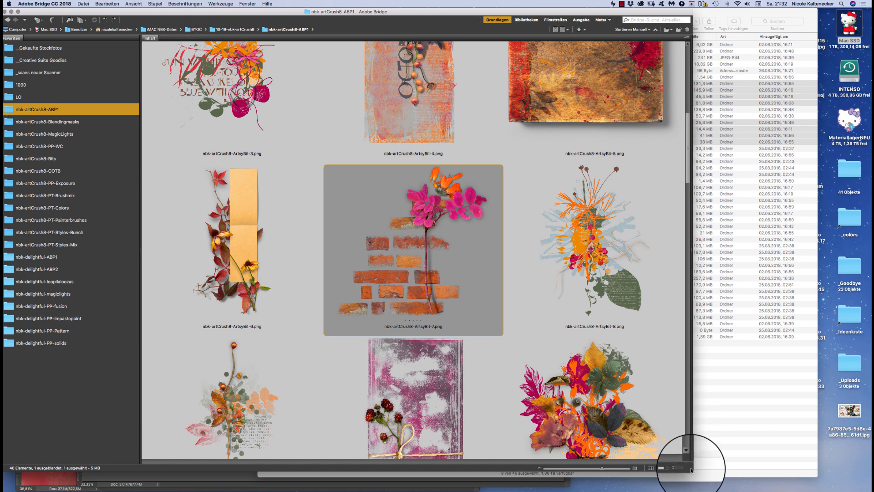
{"action": "left_click_drag", "start_coordinate": [691, 470], "coordinate": [871, 491]}
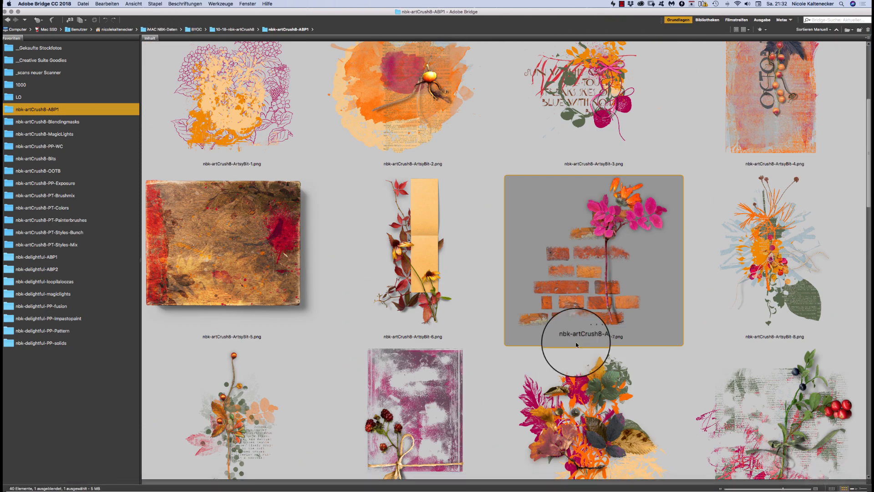
Step: Browse the nbk-delightful-PP-fusion folder and open nbk-delightful-PP-fusionC-2.jpg in Photoshop
{"action": "left_click", "coordinate": [62, 259]}
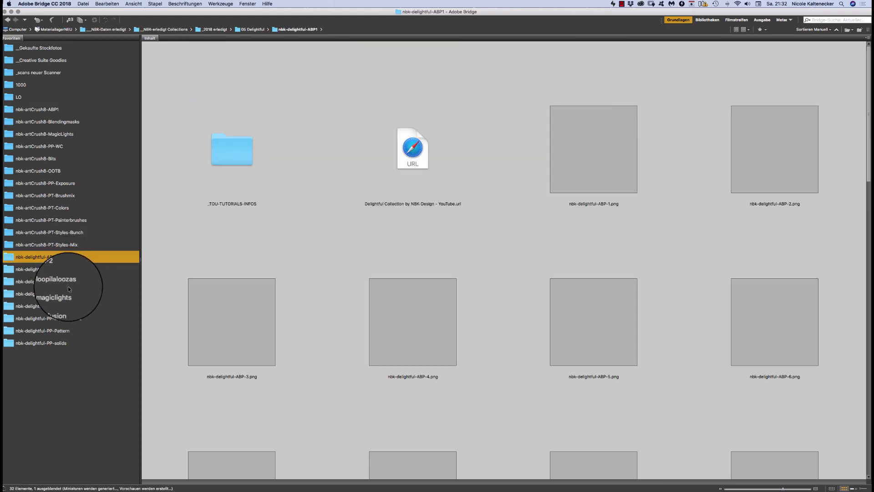
{"action": "left_click", "coordinate": [63, 306]}
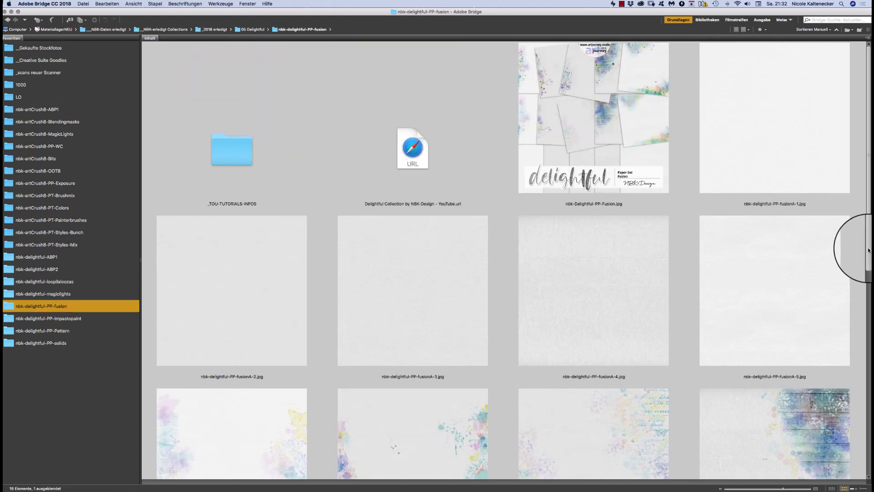
{"action": "left_click_drag", "start_coordinate": [869, 250], "coordinate": [816, 415]}
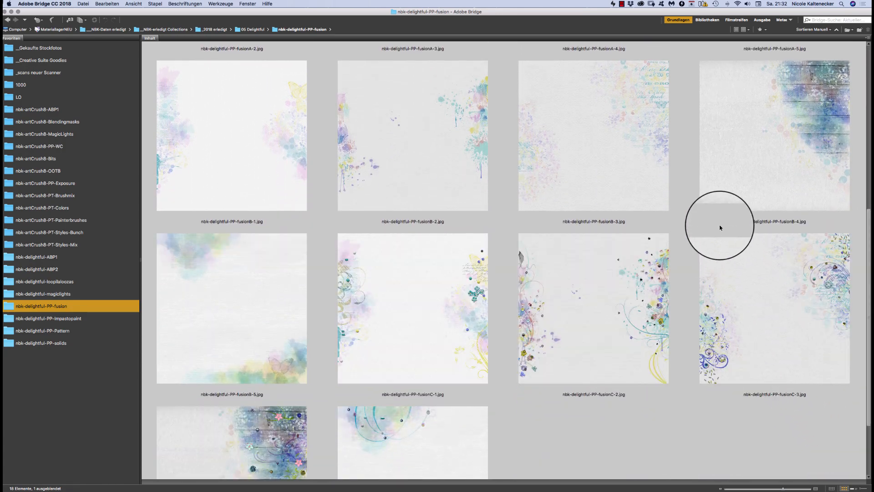
{"action": "double_click", "coordinate": [644, 312]}
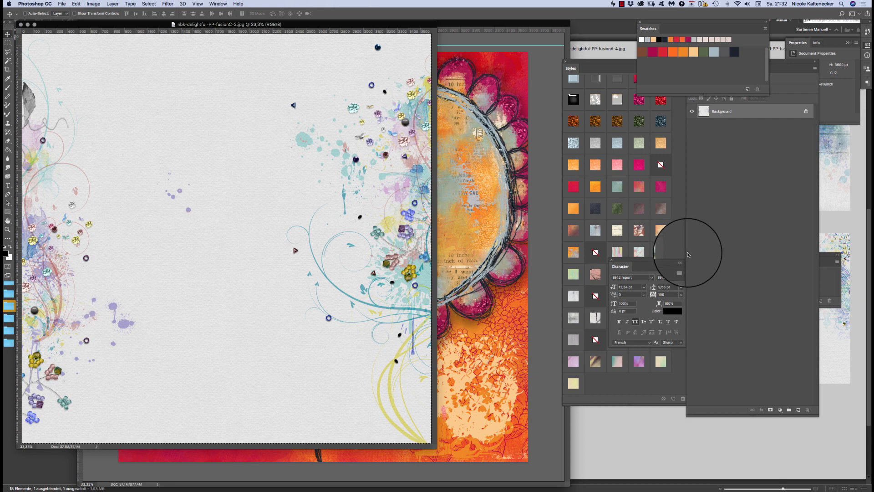
Step: Paste the fusionC-2 paper into recreate.psd's background group, clipped to Layer 5, and close the paper file
{"action": "left_click", "coordinate": [551, 380]}
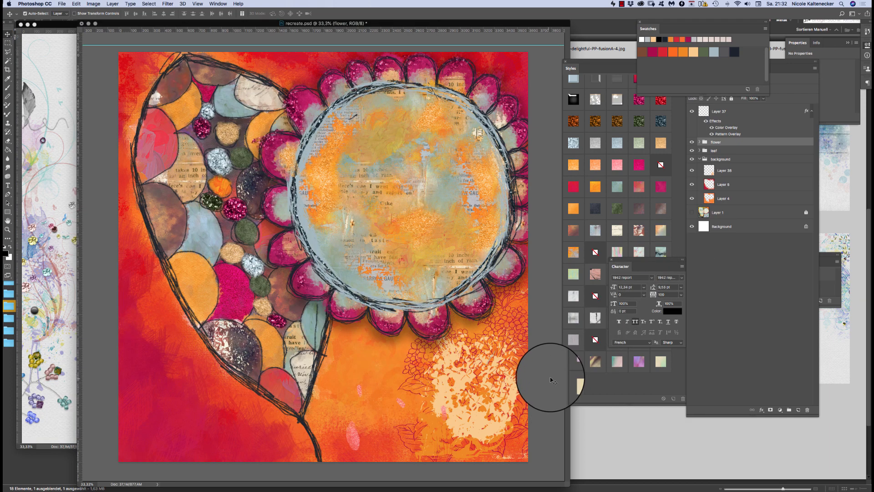
{"action": "left_click", "coordinate": [739, 197]}
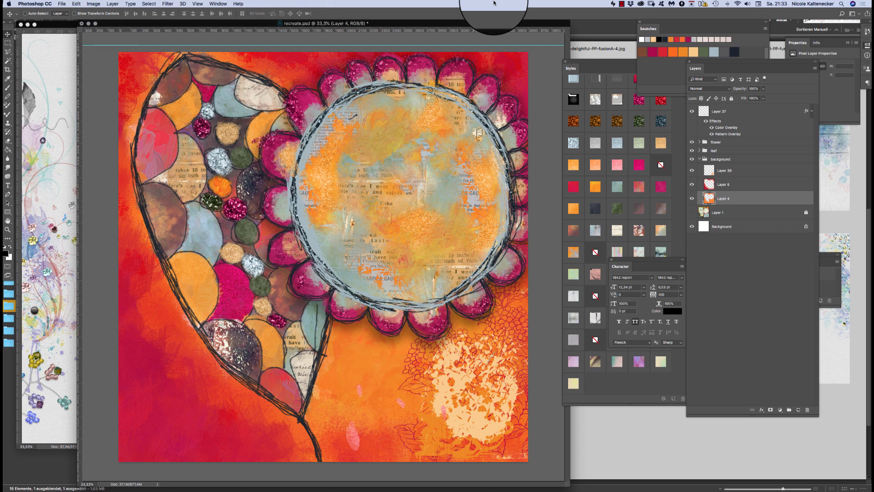
{"action": "key", "text": "super+v"}
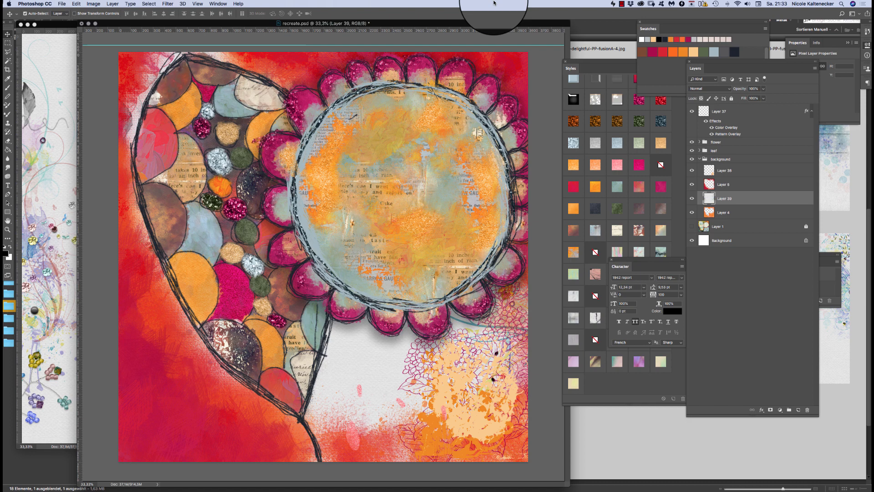
{"action": "left_click_drag", "start_coordinate": [750, 195], "coordinate": [747, 176]}
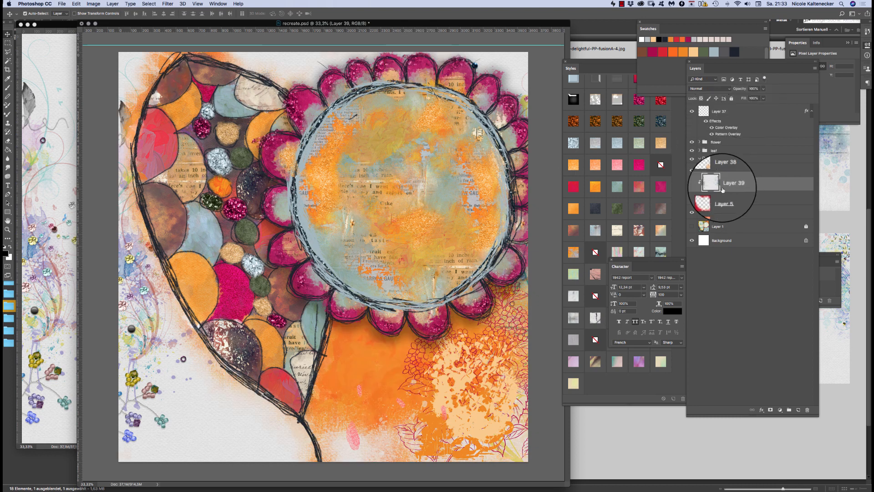
{"action": "left_click", "coordinate": [127, 306]}
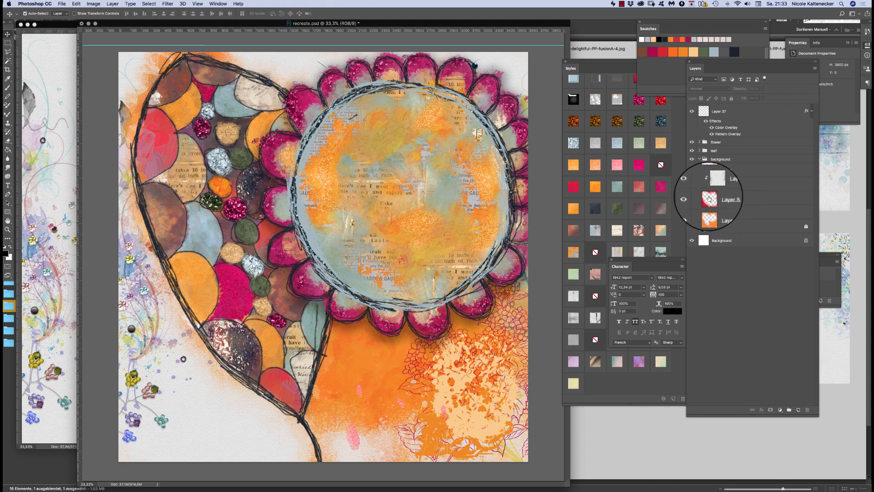
{"action": "left_click", "coordinate": [42, 313]}
{"action": "key", "text": "super+w"}
Step: Open nbk-delightful-PP-paint5.jpg from the PP-Impastopaint folder and paste it into recreate.psd, clipped to Layer 4
{"action": "left_click", "coordinate": [64, 409]}
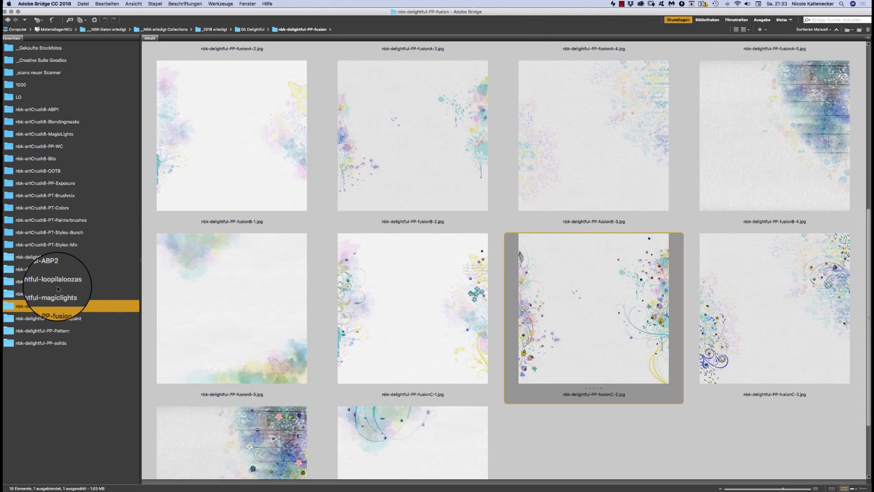
{"action": "left_click", "coordinate": [77, 318]}
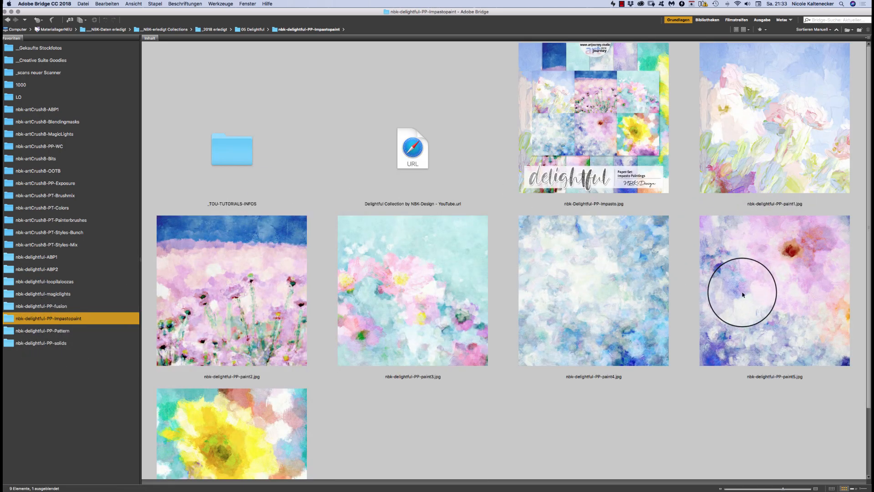
{"action": "double_click", "coordinate": [765, 255]}
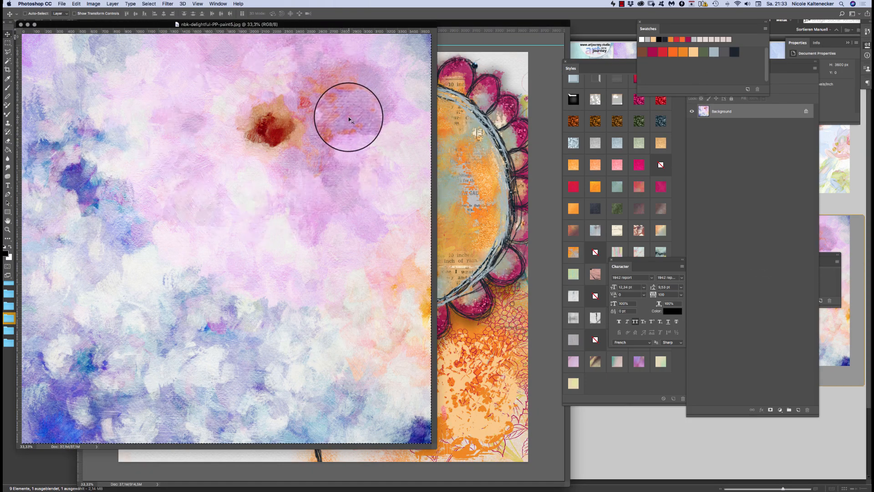
{"action": "key", "text": "super+w"}
{"action": "left_click", "coordinate": [397, 352]}
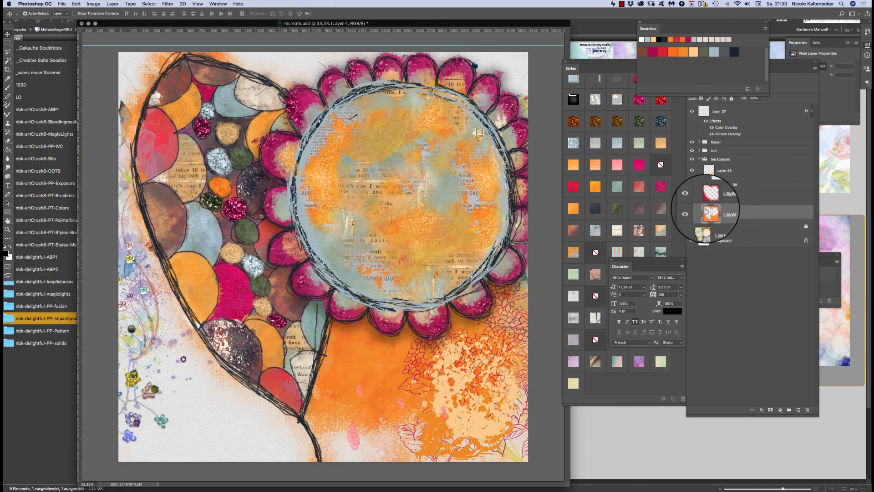
{"action": "key", "text": "super+v"}
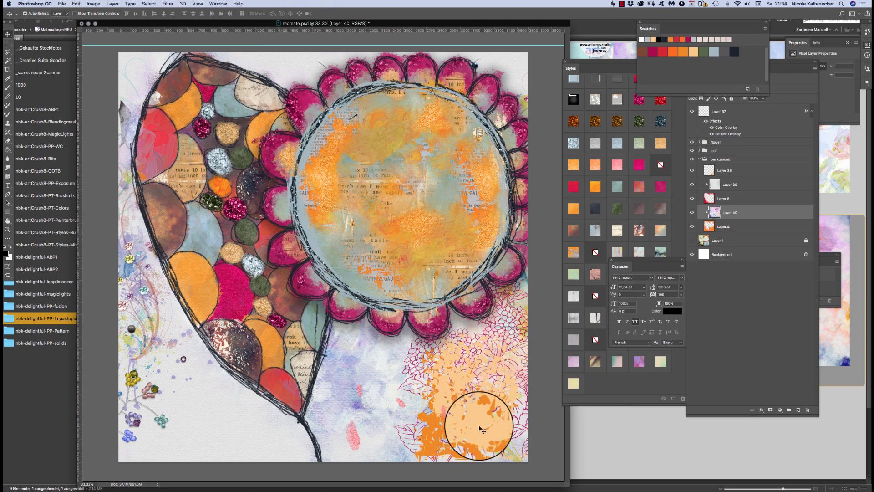
Step: Delete the orange splatter and flower-outline Layer 38 and the clipped paper Layer 39 from the background group
{"action": "left_click", "coordinate": [470, 375]}
{"action": "key", "text": "Delete"}
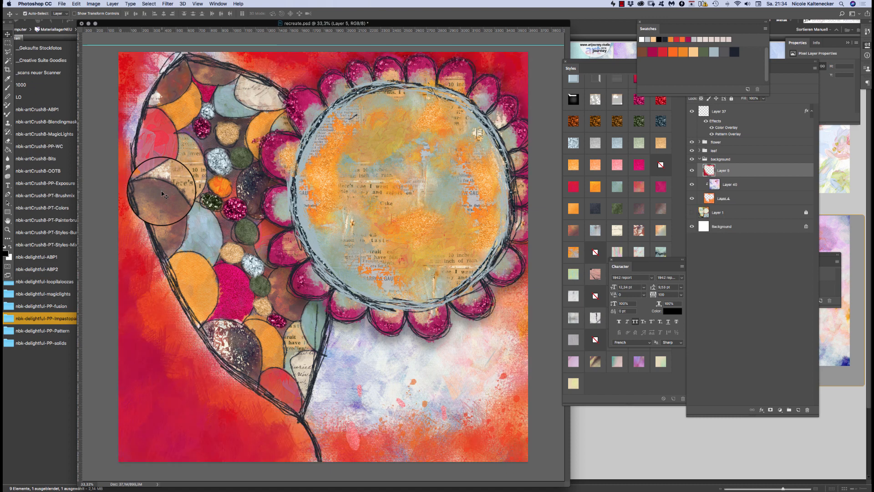
Step: Paste nbk-delightful-PP-paint1.jpg into recreate.psd clipped to Layer 5, then collapse and lock the background group
{"action": "left_click", "coordinate": [49, 429]}
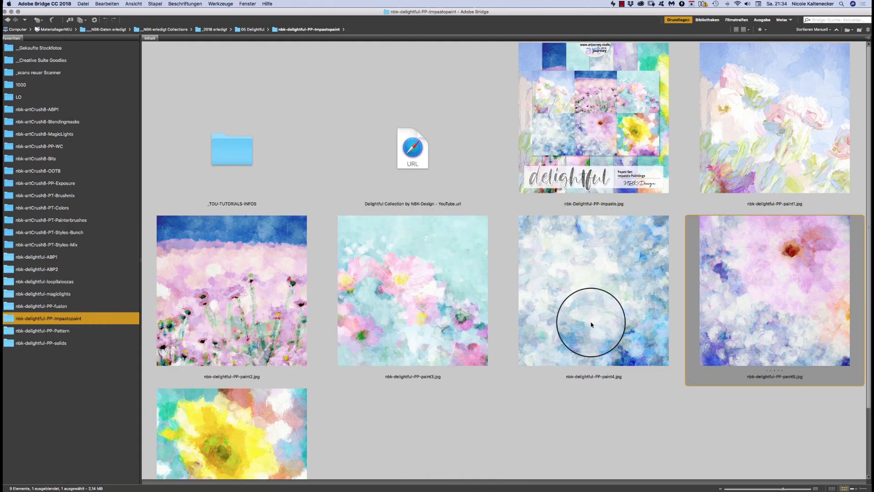
{"action": "double_click", "coordinate": [768, 112]}
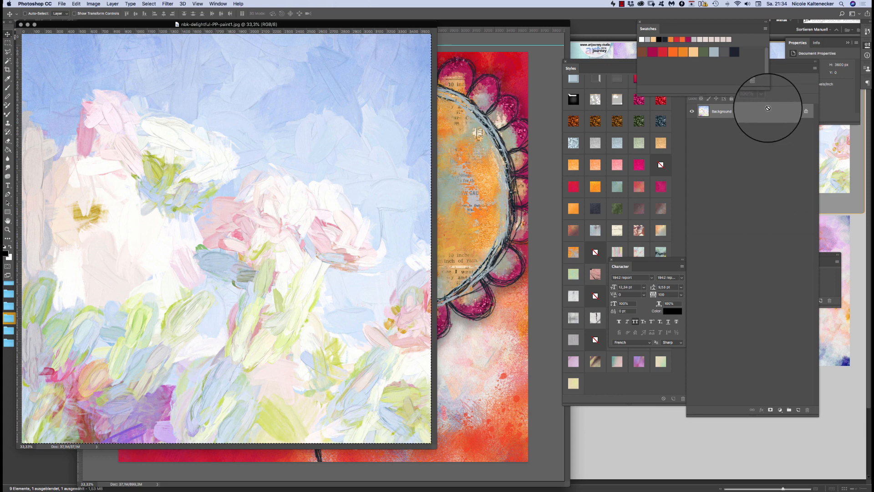
{"action": "key", "text": "super+w"}
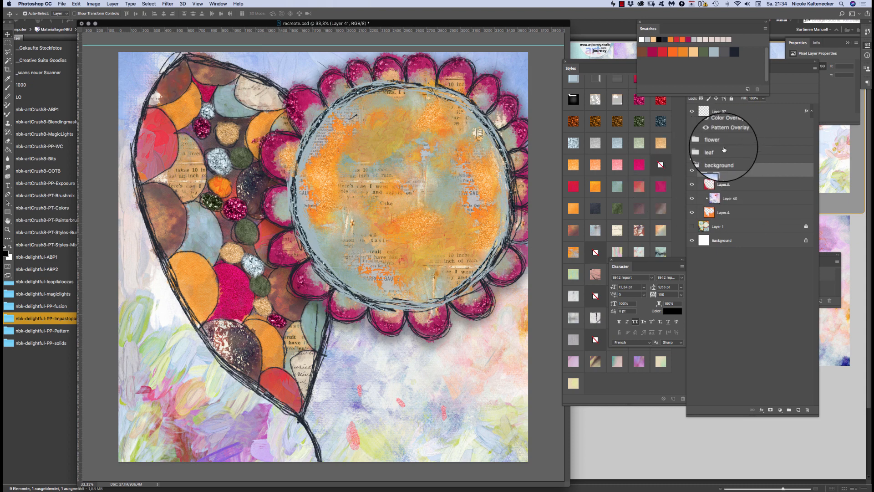
{"action": "left_click", "coordinate": [700, 160]}
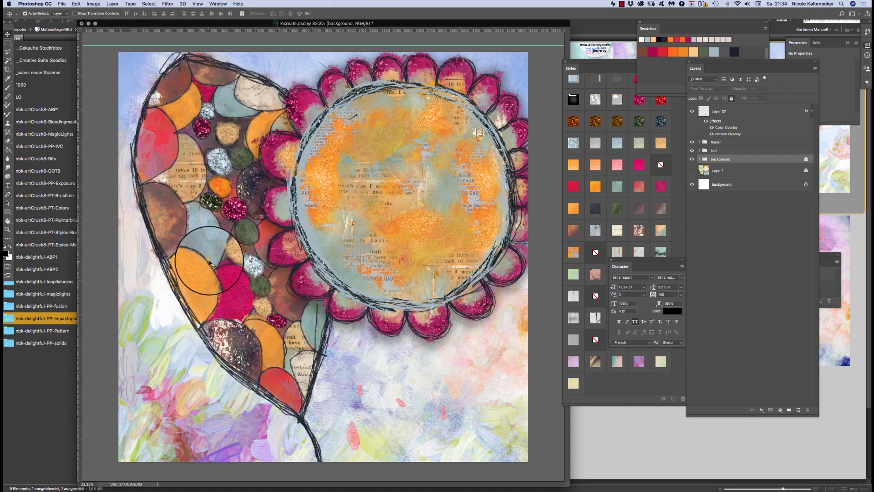
Step: Hide the Character panel and apply the mottled green-gold style to the orange leaf segments on Layer 18
{"action": "left_click", "coordinate": [223, 278]}
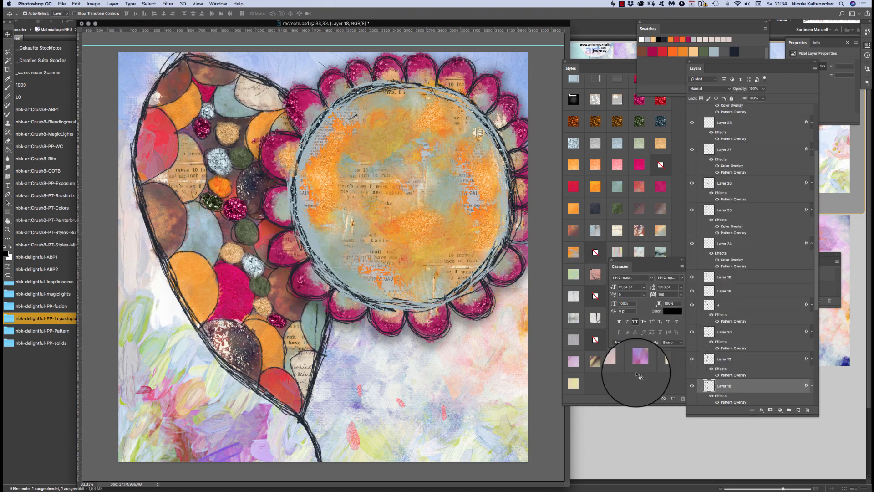
{"action": "left_click", "coordinate": [612, 260]}
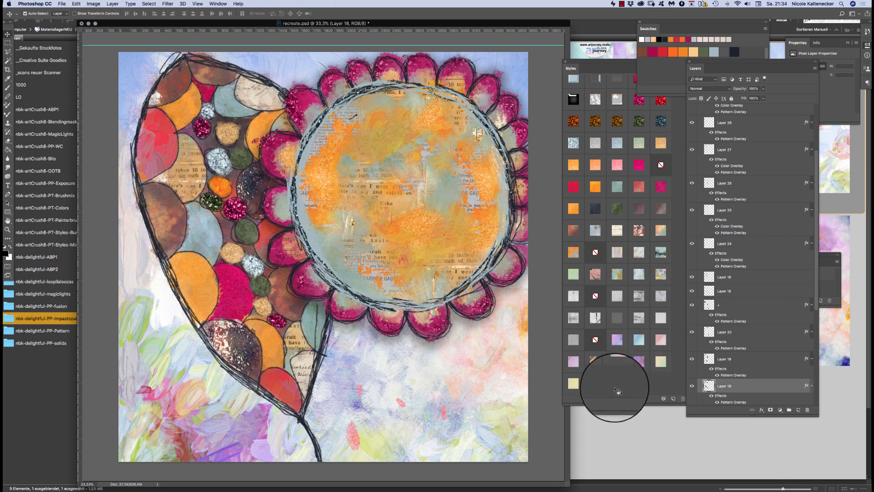
{"action": "left_click", "coordinate": [617, 274]}
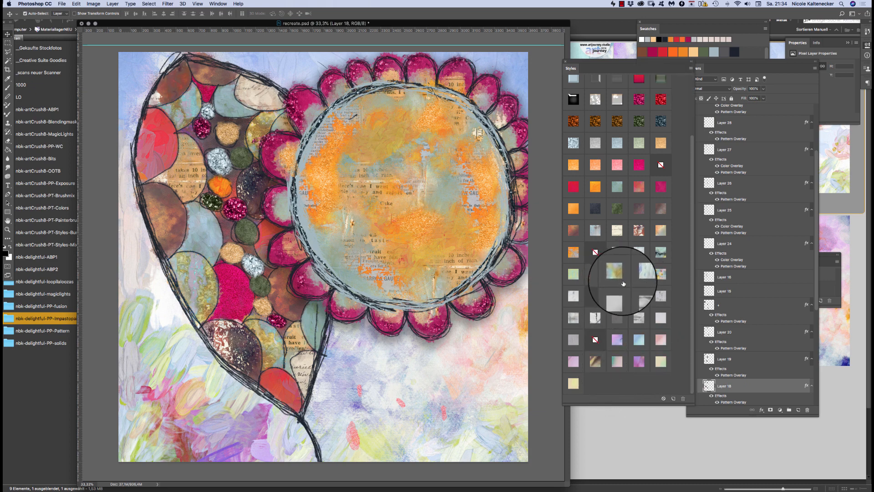
Step: Apply the turquoise marbled style to the brown leaf segments on Layer 17 and the turquoise striped style to the red leaf segments
{"action": "left_click", "coordinate": [209, 228]}
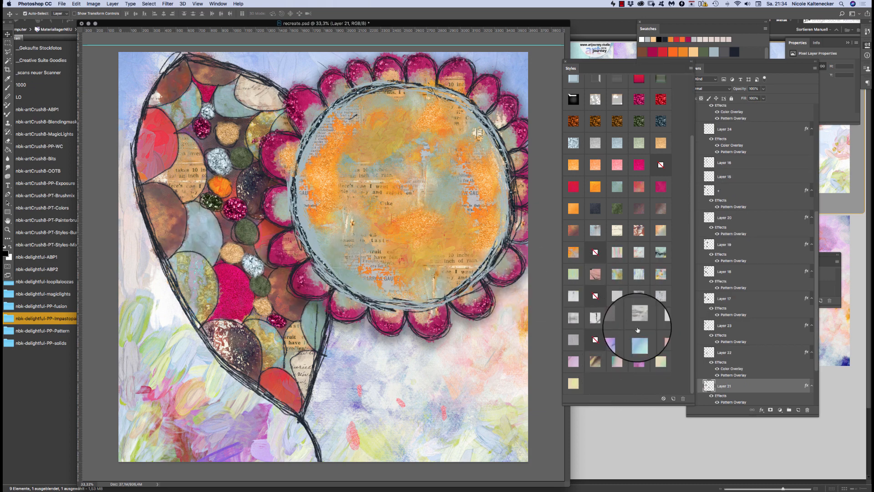
{"action": "left_click_drag", "start_coordinate": [385, 385], "coordinate": [87, 75]}
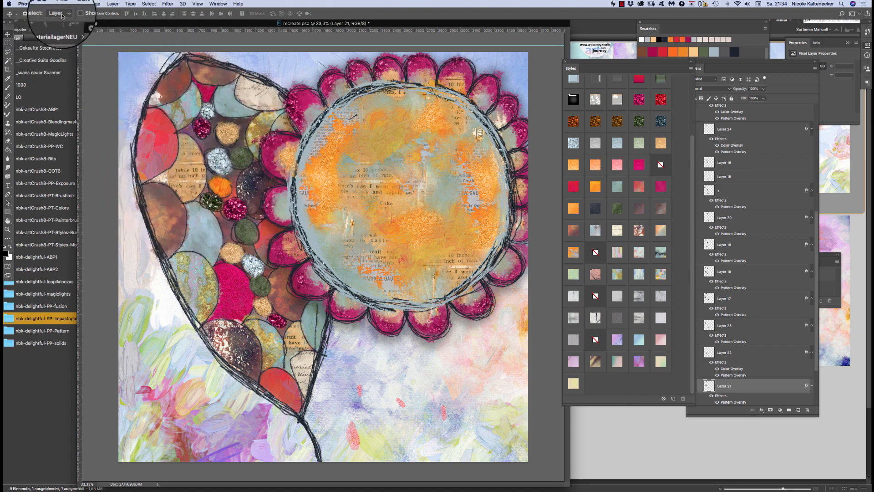
{"action": "left_click", "coordinate": [173, 226]}
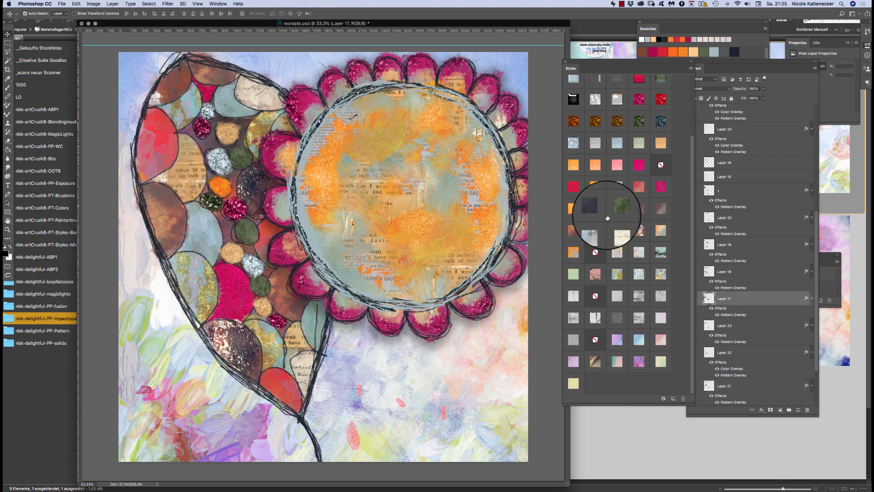
{"action": "left_click", "coordinate": [617, 274]}
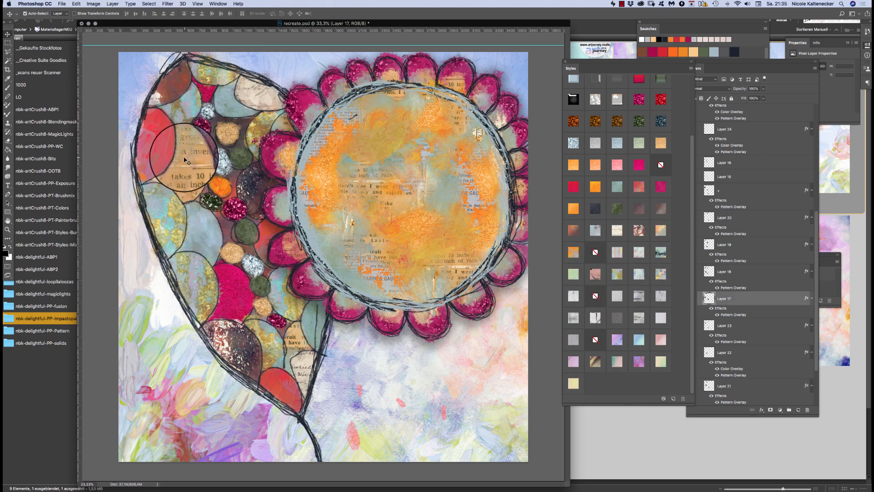
{"action": "left_click", "coordinate": [617, 254]}
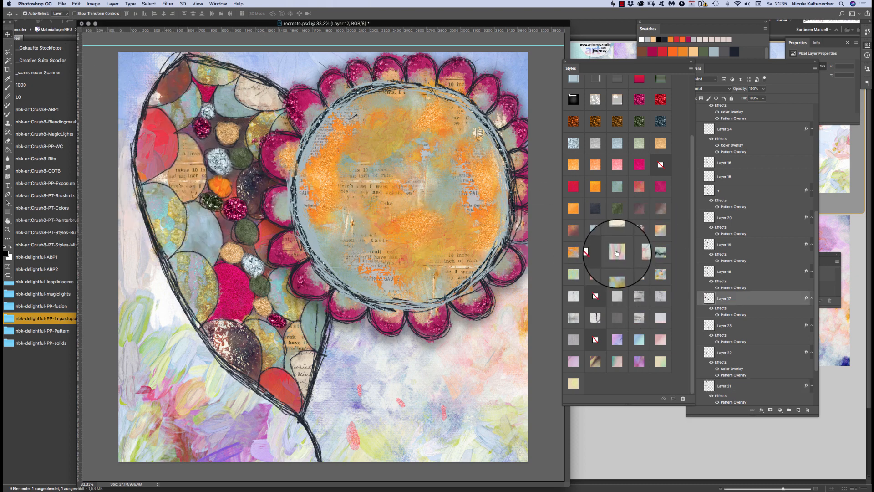
{"action": "left_click", "coordinate": [162, 147]}
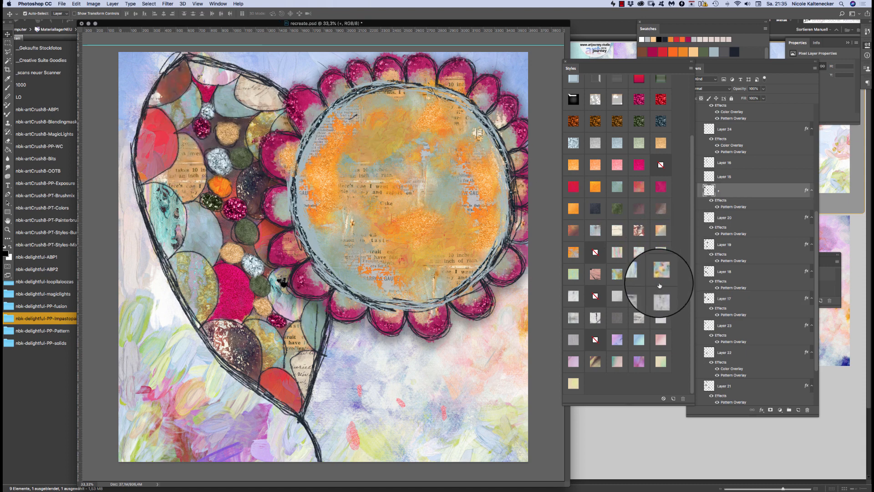
{"action": "left_click", "coordinate": [662, 250]}
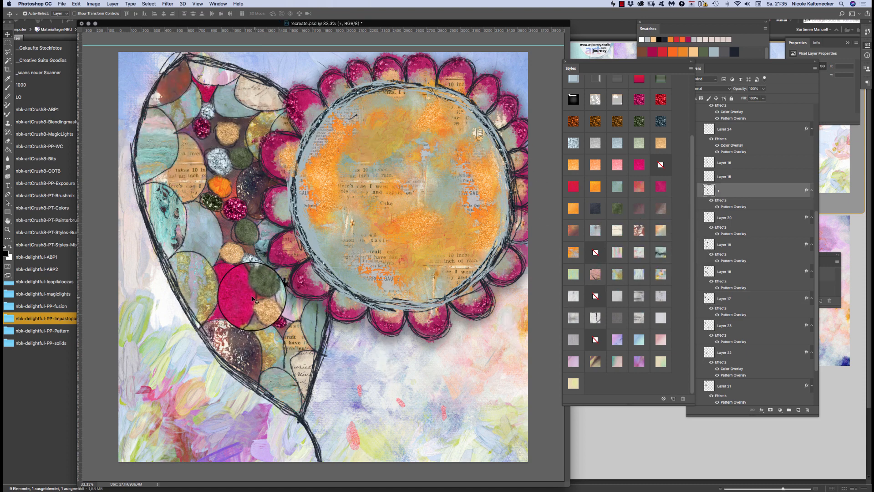
Step: Apply the purple watercolor style to the magenta segments on Layer 22 and the brown-and-cream watercolor style to Layer 21
{"action": "left_click", "coordinate": [244, 300]}
{"action": "left_click", "coordinate": [664, 363]}
{"action": "left_click", "coordinate": [611, 335]}
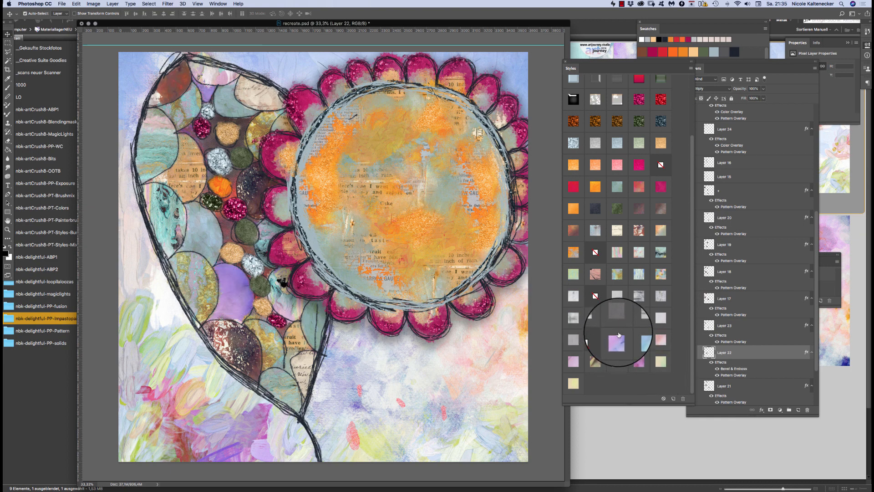
{"action": "left_click", "coordinate": [205, 230]}
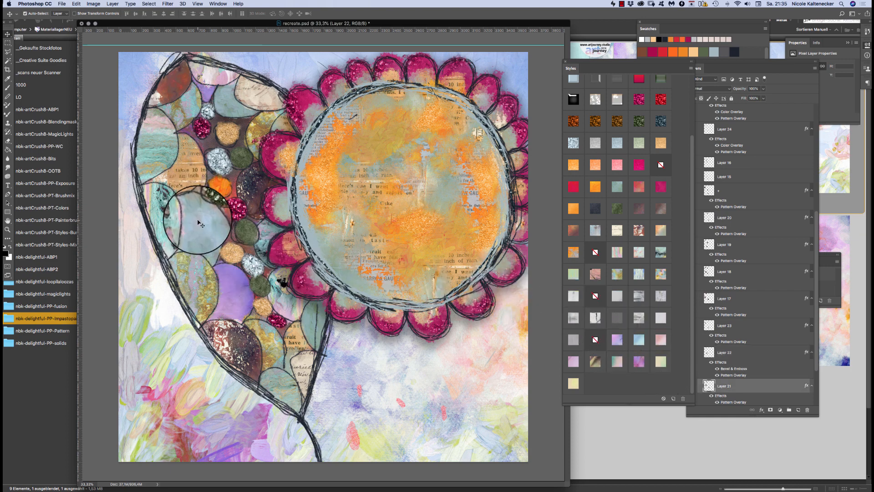
{"action": "left_click", "coordinate": [595, 360]}
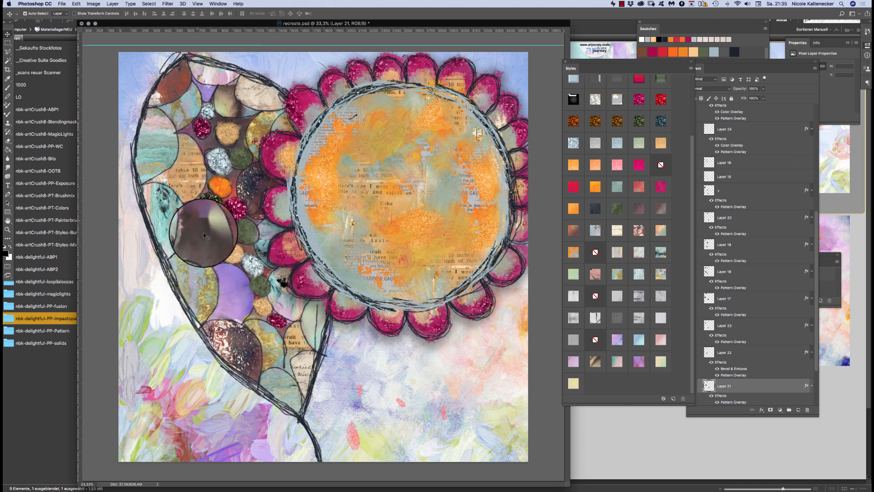
Step: Apply the purple-pink-turquoise watercolor style to the book-text segments on Layer 23 and the pale pink style to Layer 19
{"action": "left_click_drag", "start_coordinate": [183, 194], "coordinate": [288, 209]}
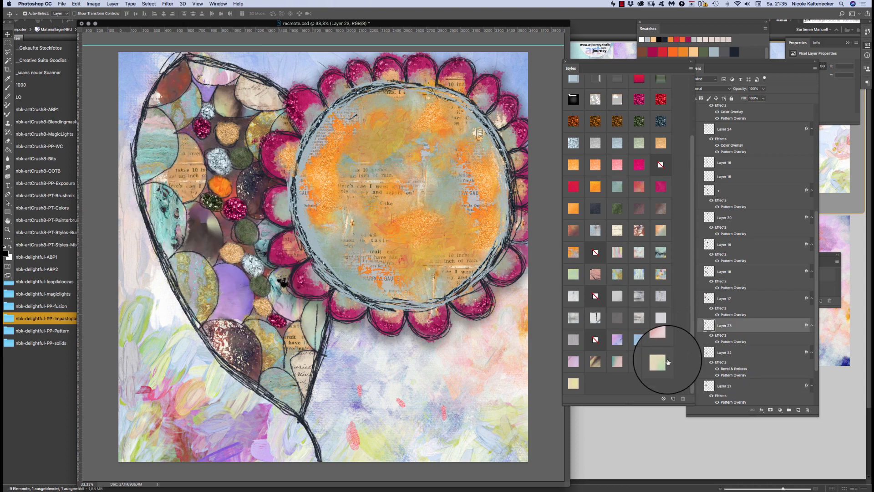
{"action": "left_click", "coordinate": [575, 382]}
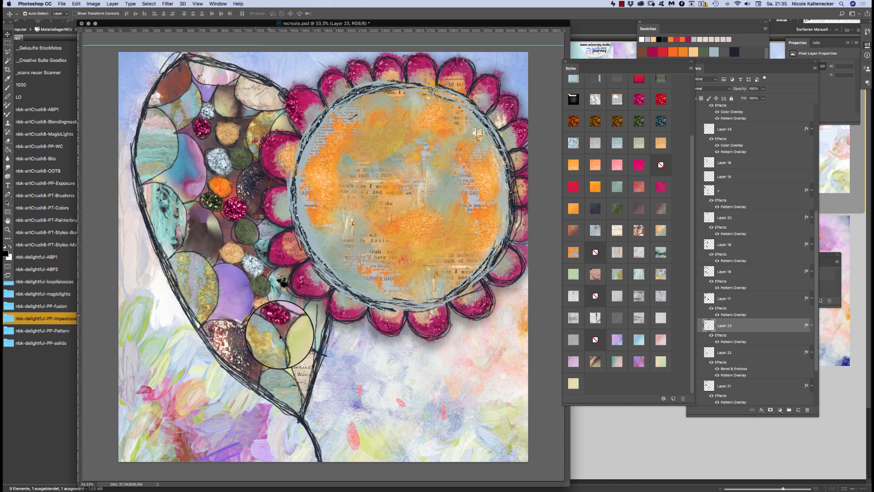
{"action": "left_click", "coordinate": [301, 362]}
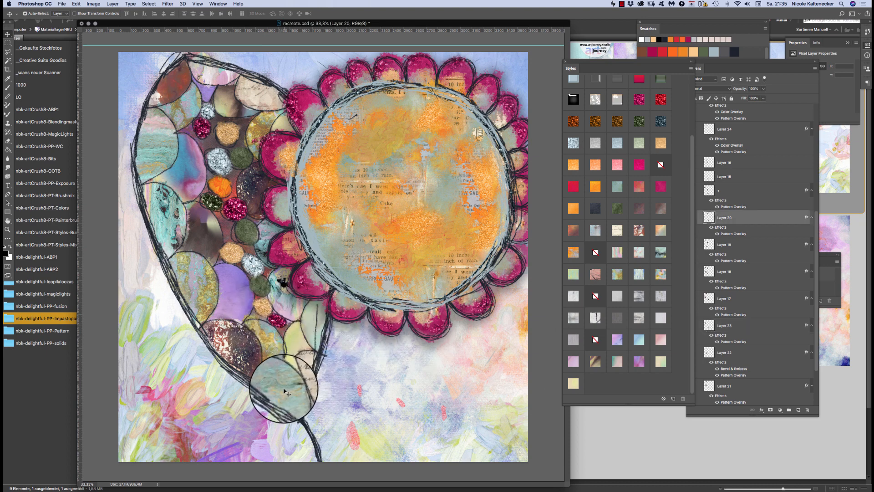
{"action": "left_click", "coordinate": [288, 379]}
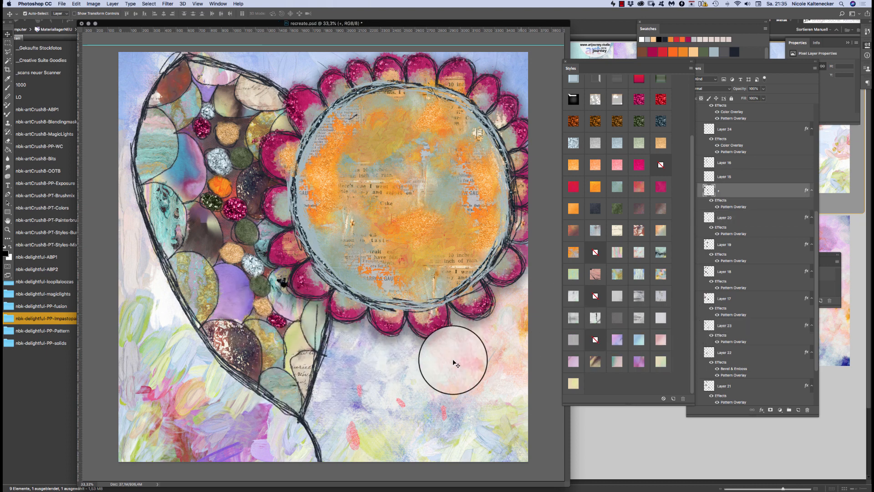
{"action": "left_click", "coordinate": [246, 357]}
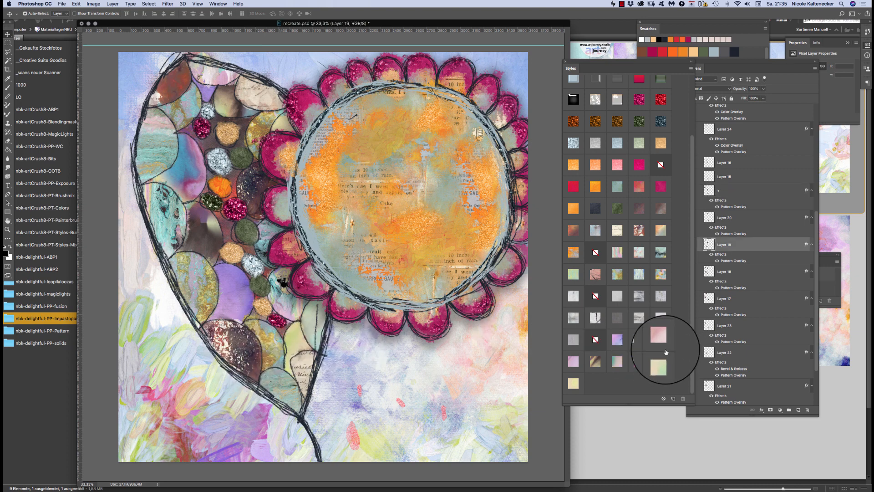
{"action": "left_click", "coordinate": [618, 341]}
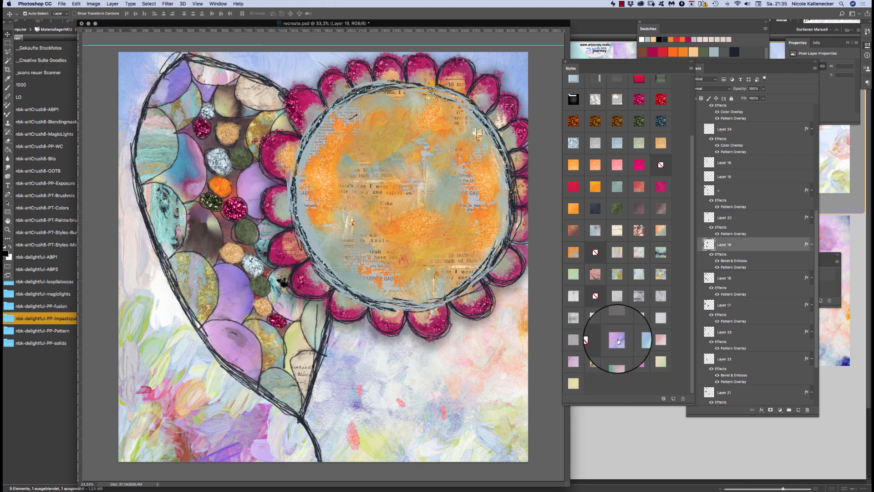
{"action": "left_click", "coordinate": [658, 338]}
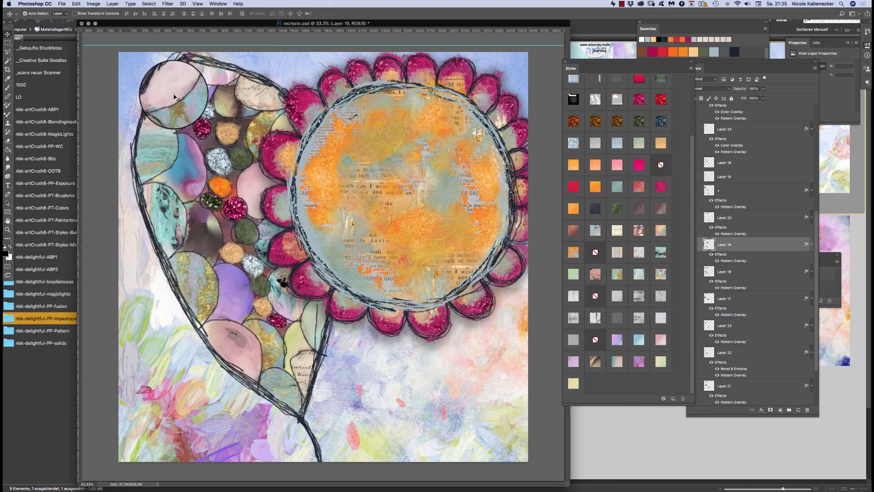
Step: Look through the nbk-delightful-PT-Styles-neutral, Styles-Paint and Styles-WC folders in the 05 Delightful Finder folder, and return to recreate.psd
{"action": "left_click", "coordinate": [687, 439]}
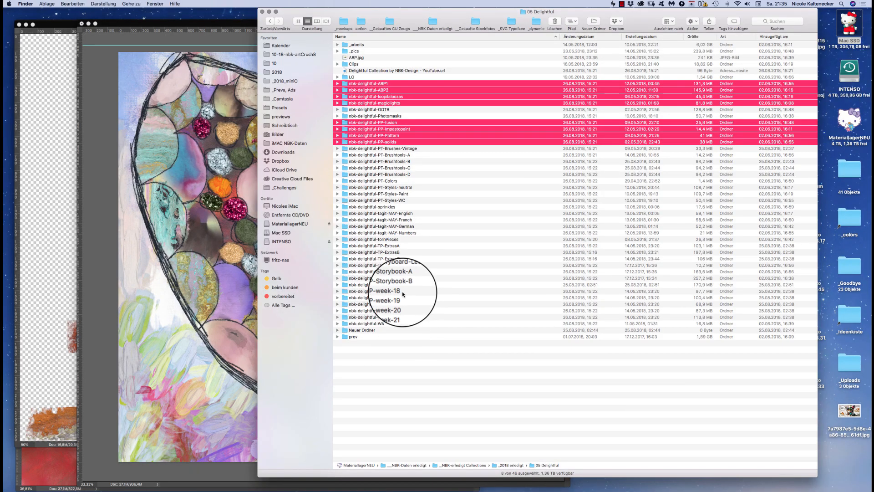
{"action": "left_click", "coordinate": [409, 256]}
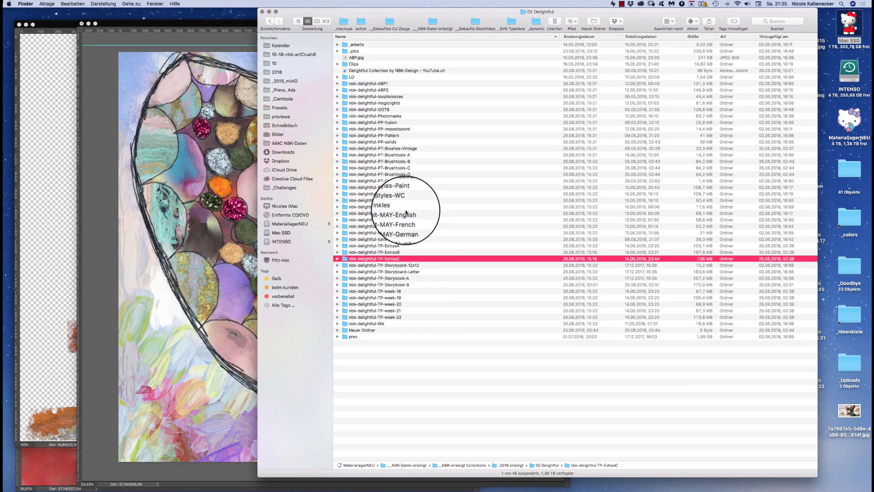
{"action": "left_click", "coordinate": [400, 182]}
{"action": "left_click", "coordinate": [412, 188]}
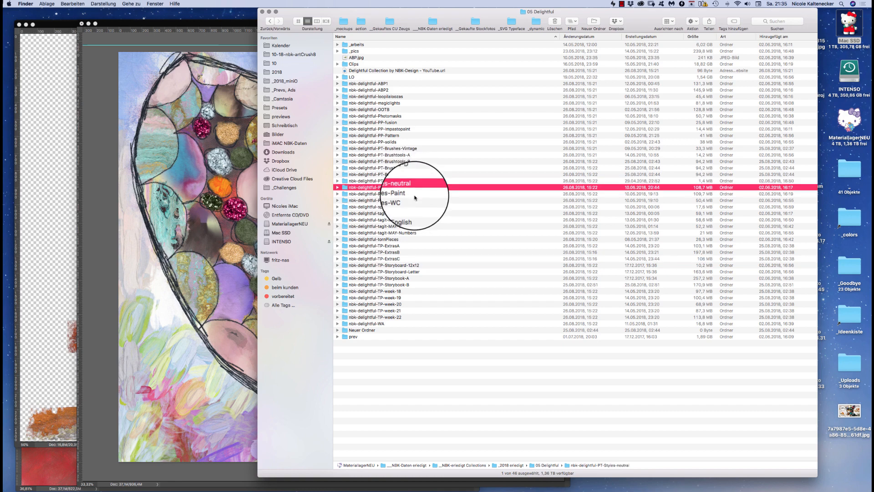
{"action": "left_click", "coordinate": [413, 193]}
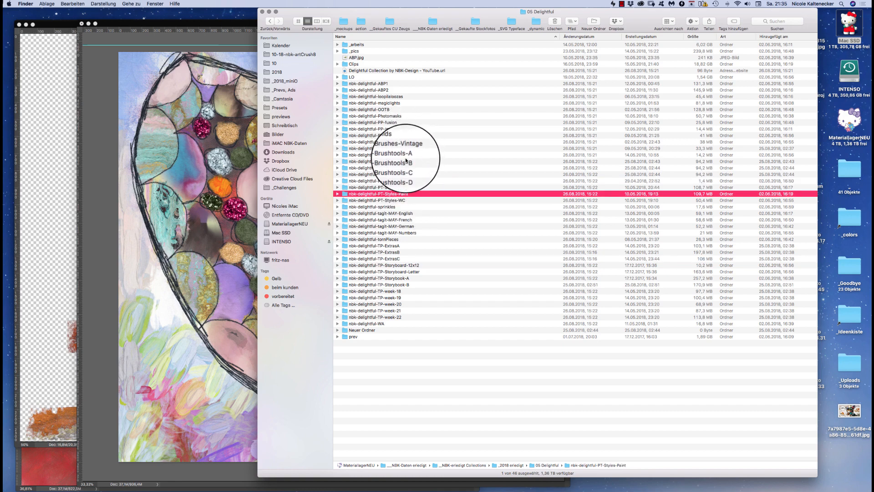
{"action": "left_click", "coordinate": [412, 187]}
{"action": "left_click", "coordinate": [413, 195]}
{"action": "left_click", "coordinate": [412, 200]}
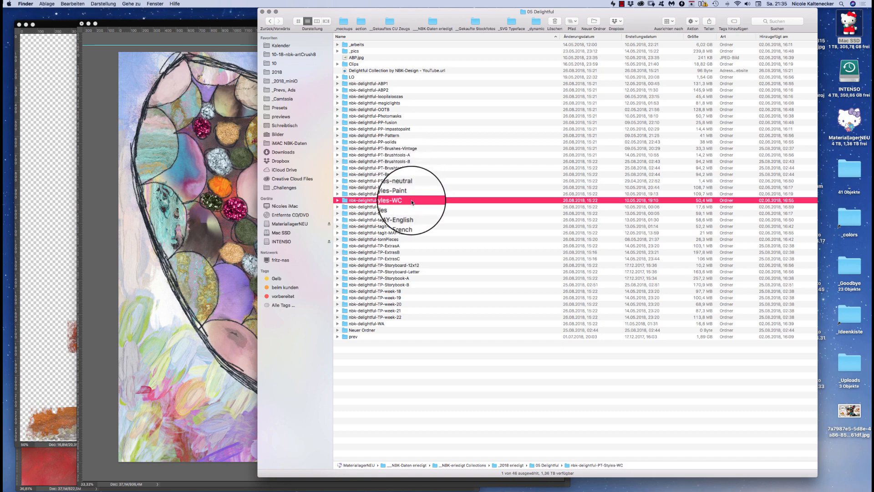
{"action": "left_click", "coordinate": [409, 207]}
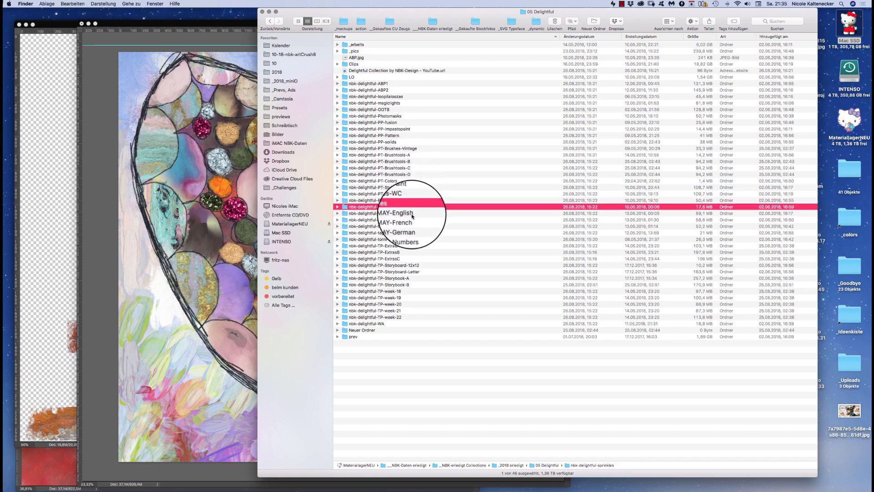
{"action": "left_click", "coordinate": [210, 430]}
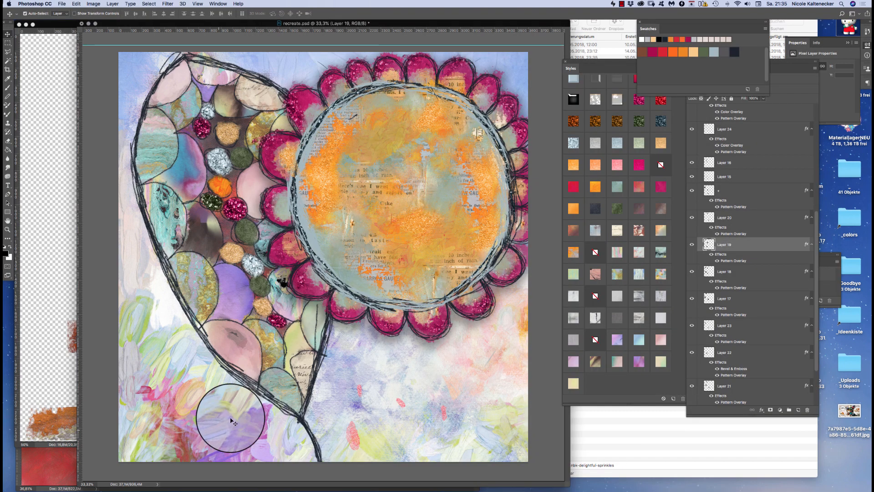
Step: Apply a gray style to the green stones on Layer 26 and the multicolored paint style to the glitter stones on Layer 27
{"action": "left_click", "coordinate": [260, 253]}
{"action": "left_click", "coordinate": [618, 336]}
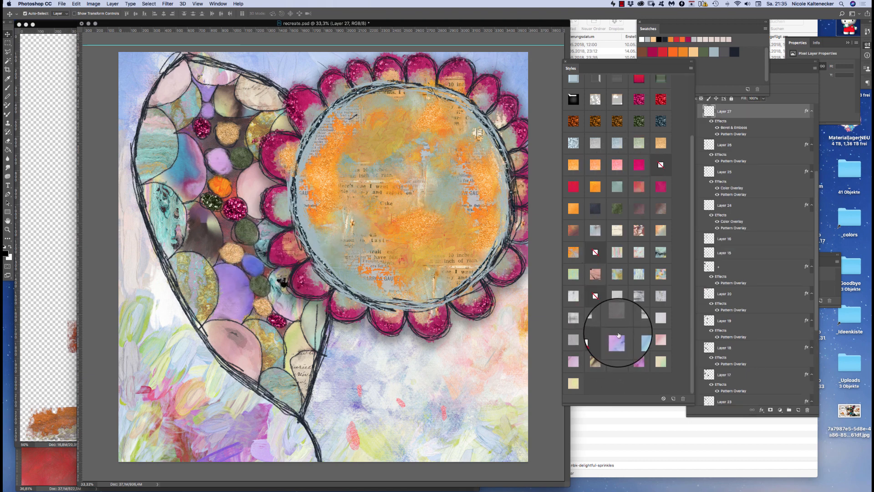
{"action": "left_click", "coordinate": [247, 230]}
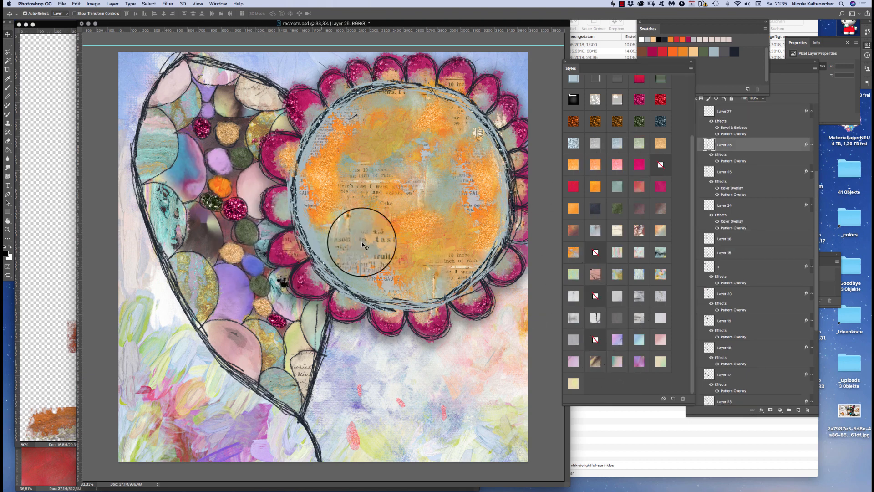
{"action": "left_click", "coordinate": [639, 315]}
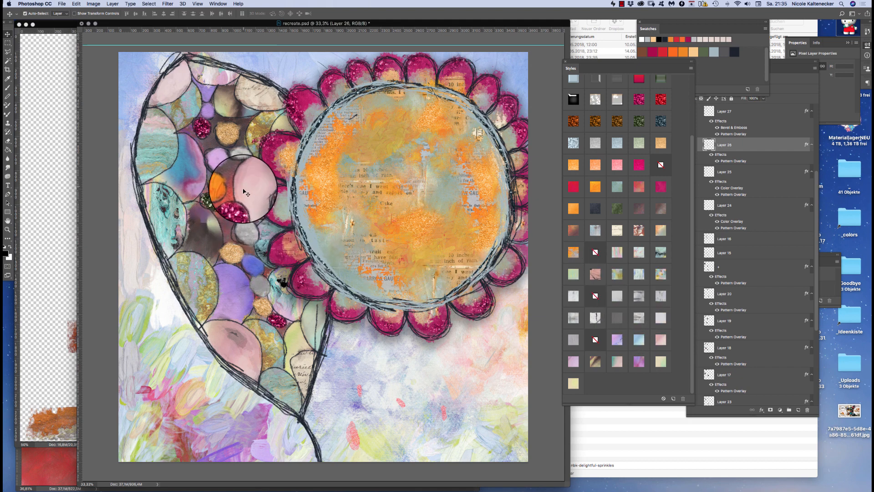
{"action": "left_click", "coordinate": [263, 208]}
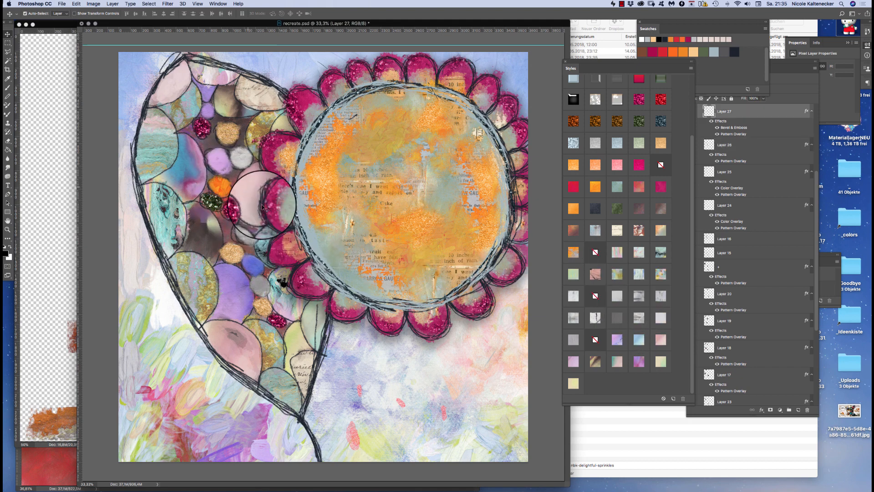
{"action": "left_click", "coordinate": [661, 274]}
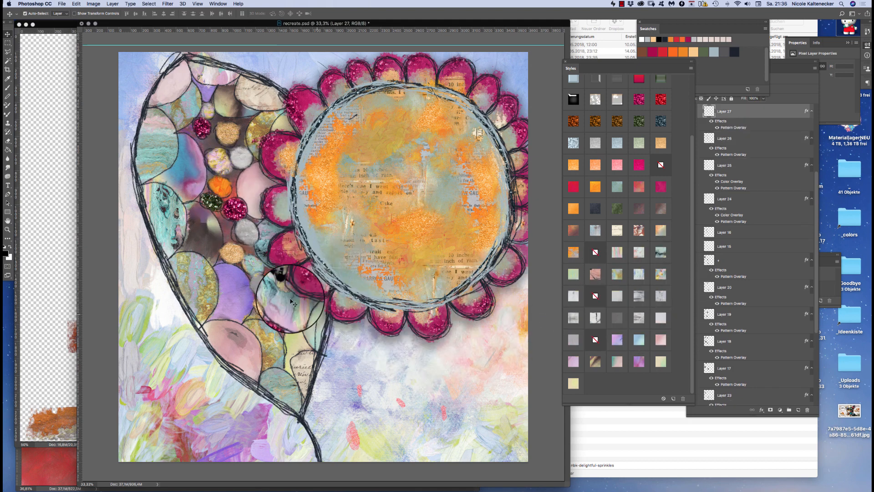
Step: Apply the black-and-white marbled style to the orange stone on Layer 28 and a plain gray style to the Layer 21 segments
{"action": "left_click", "coordinate": [250, 190]}
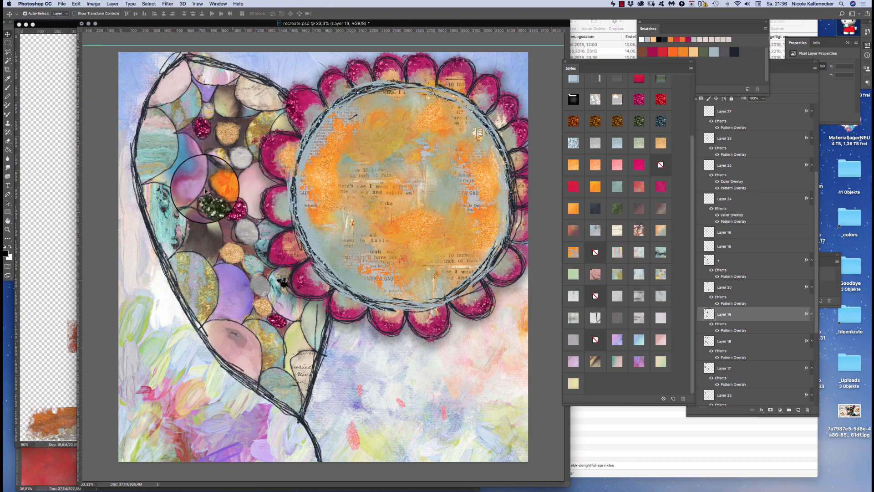
{"action": "left_click", "coordinate": [224, 190]}
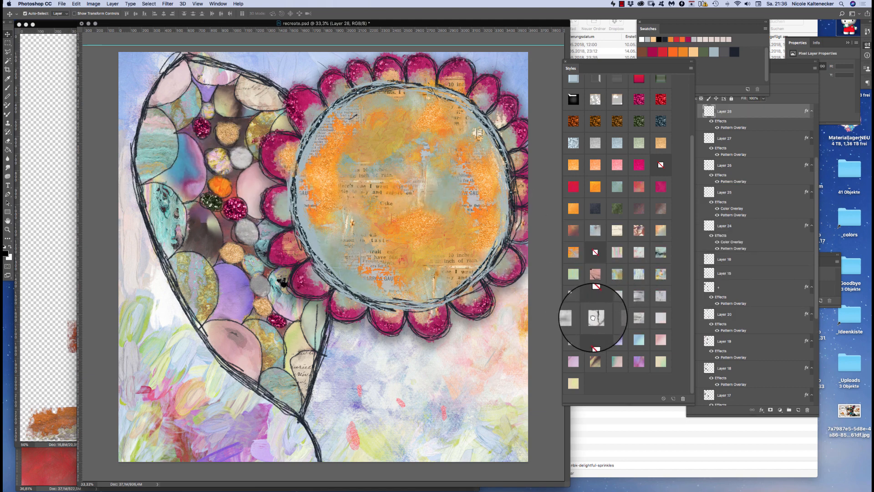
{"action": "left_click", "coordinate": [214, 238]}
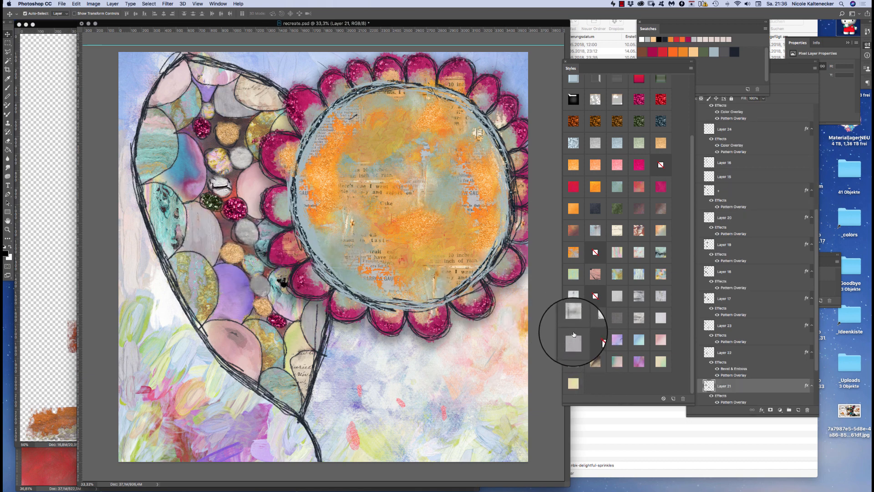
Step: Apply the turquoise-black marbled style to the magenta glitter stones on Layer 24 and the light blue watercolor style to the leaf base on Layer 30
{"action": "left_click", "coordinate": [203, 135]}
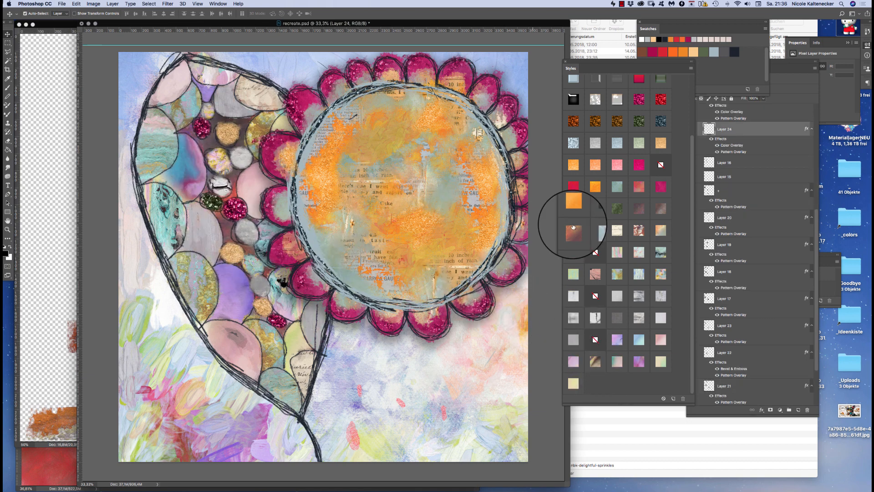
{"action": "left_click", "coordinate": [617, 253]}
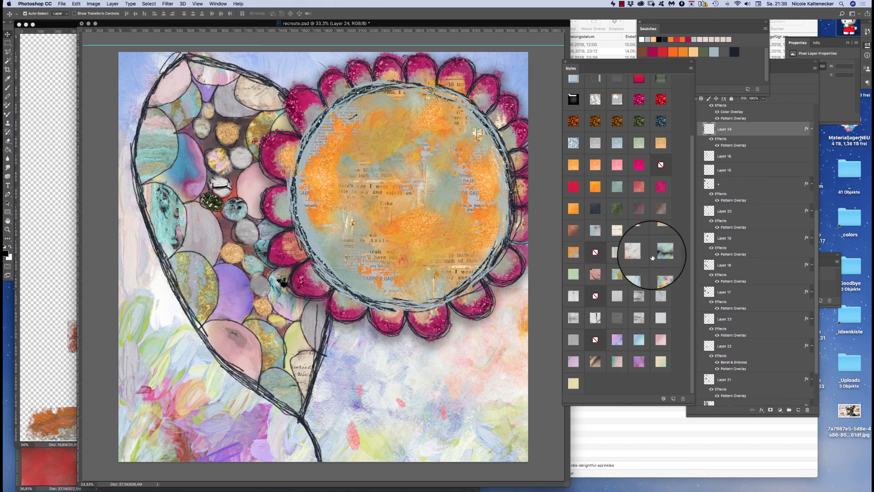
{"action": "left_click", "coordinate": [228, 230]}
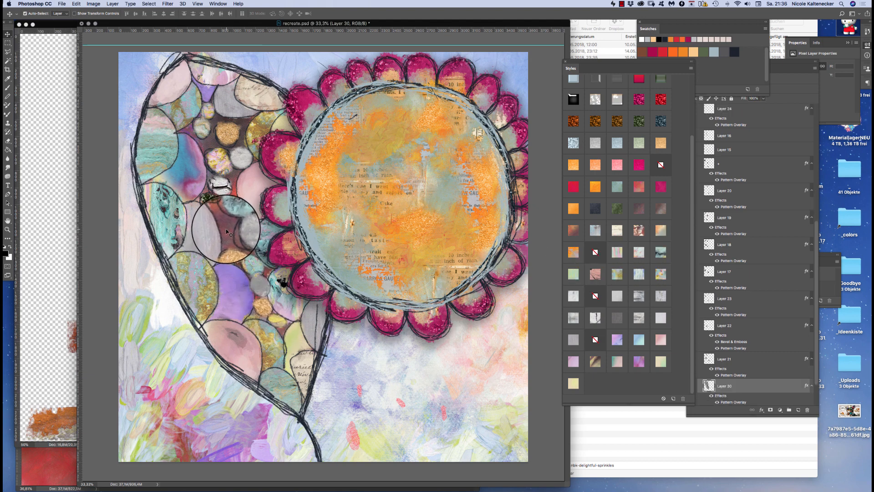
{"action": "left_click", "coordinate": [618, 338]}
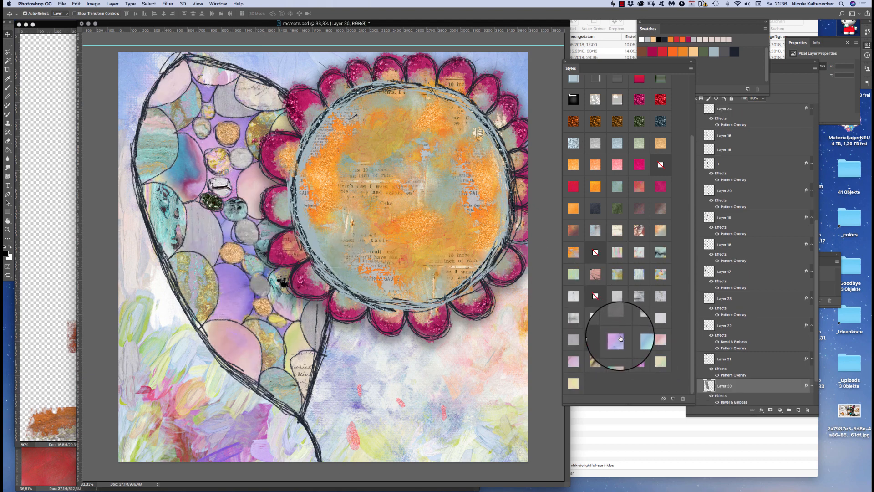
{"action": "left_click", "coordinate": [639, 344]}
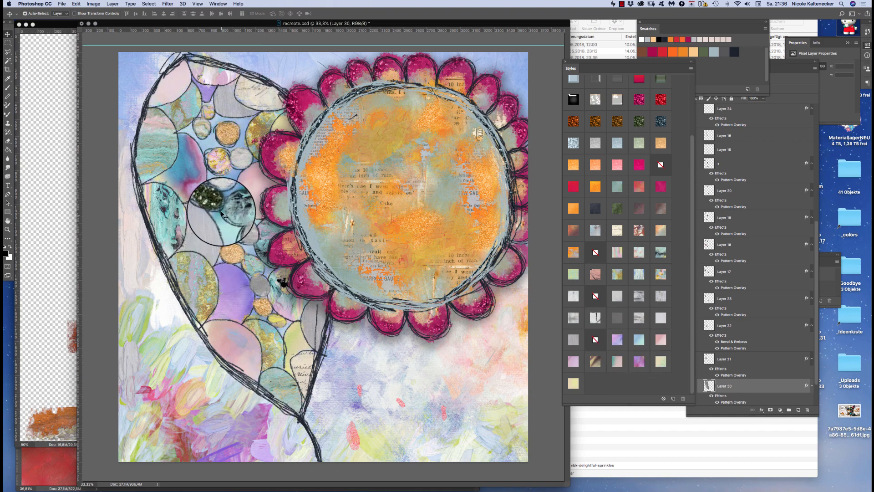
Step: Replace the dark green glitter on the Layer 29 stone with a multicolored paint style
{"action": "left_click", "coordinate": [215, 198]}
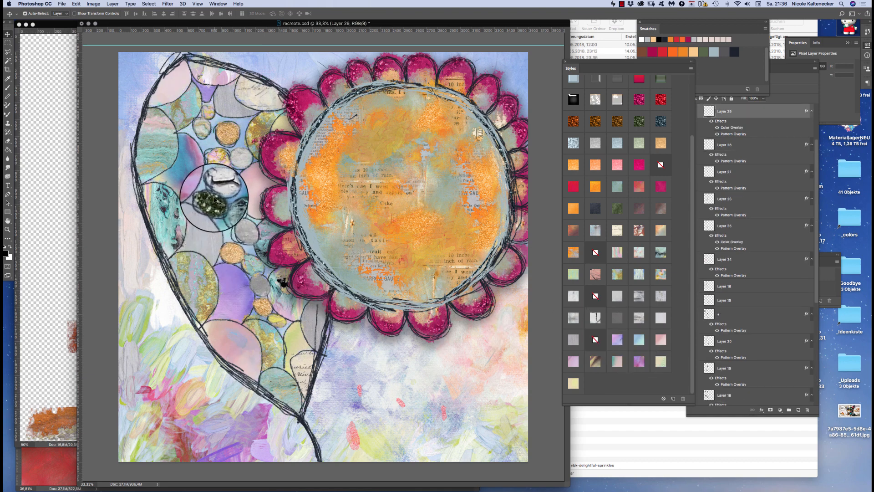
{"action": "left_click", "coordinate": [660, 295]}
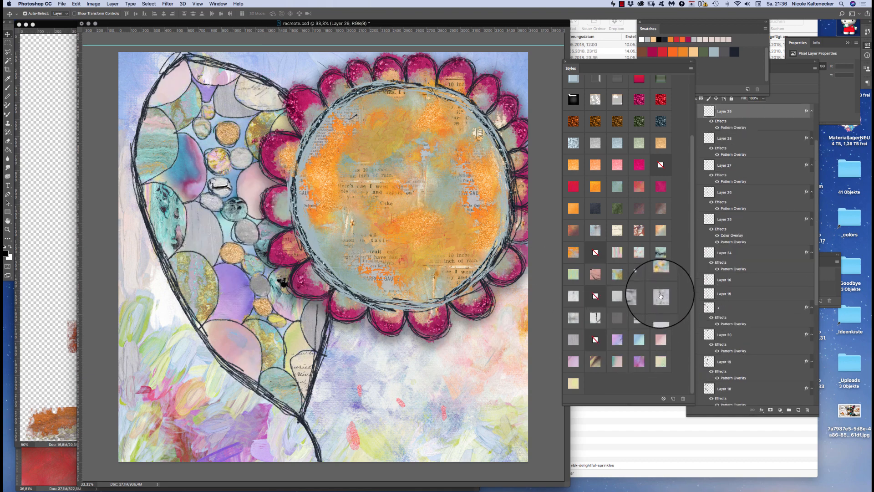
{"action": "left_click", "coordinate": [637, 315]}
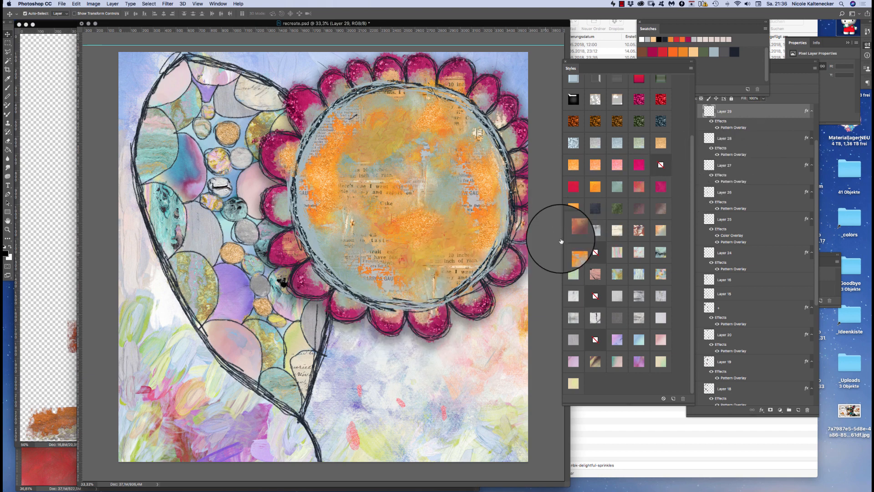
Step: Apply the purple-pink watercolor style to the petal glitter on Layer 33 and the purple-blue watercolor style to the petal fills on Layer 13
{"action": "left_click", "coordinate": [437, 331]}
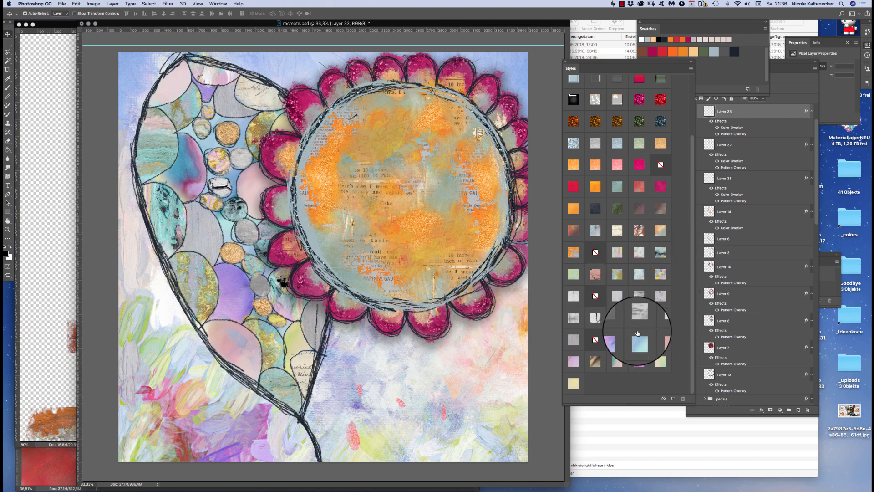
{"action": "left_click", "coordinate": [640, 362]}
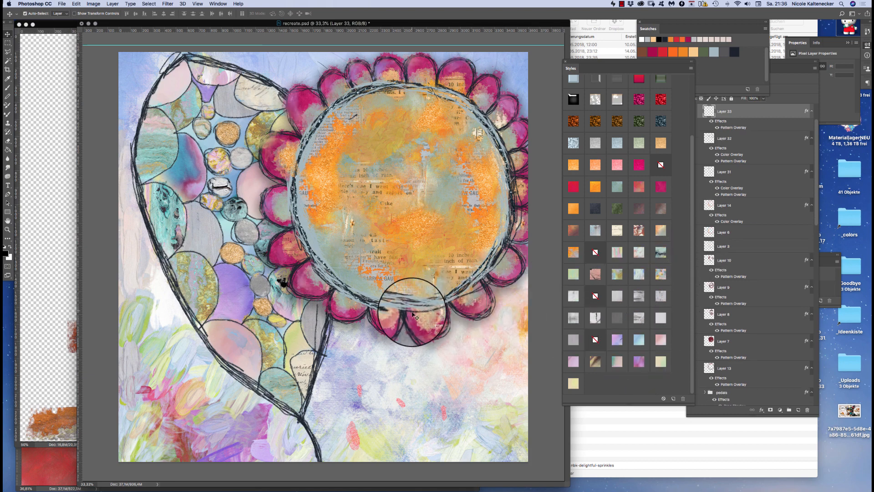
{"action": "left_click", "coordinate": [395, 316]}
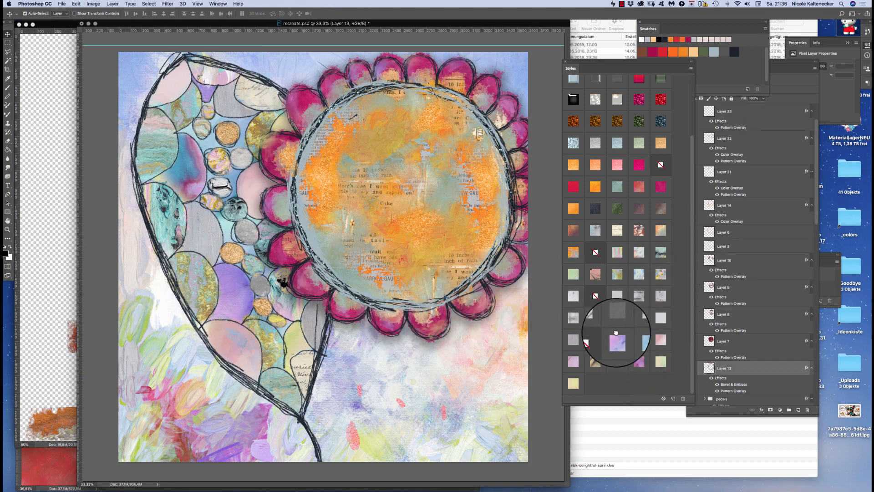
Step: Apply the multicolored paint style to the flower-center glitter on Layer 32 and a gray streaked style to Layer 10
{"action": "left_click", "coordinate": [401, 223]}
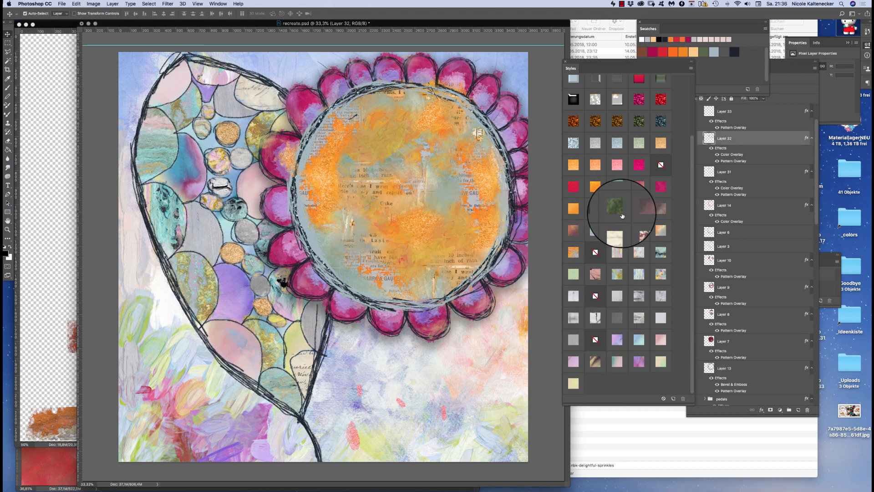
{"action": "left_click", "coordinate": [662, 274]}
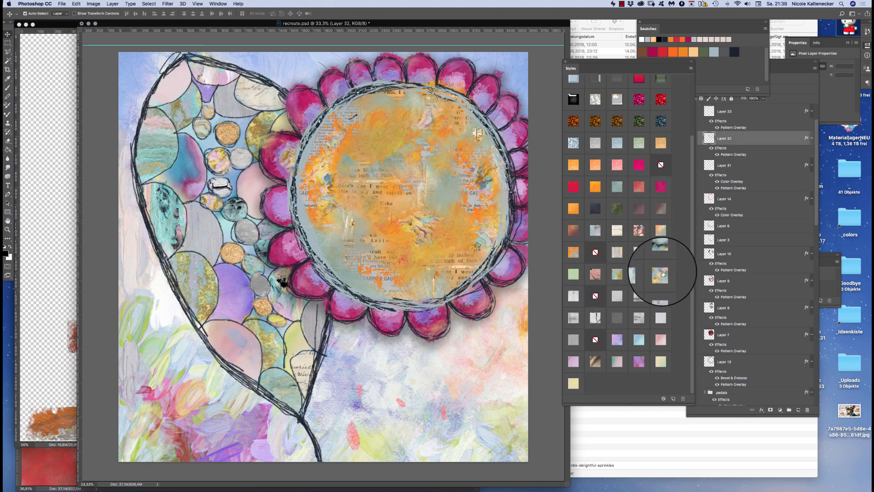
{"action": "left_click", "coordinate": [413, 278]}
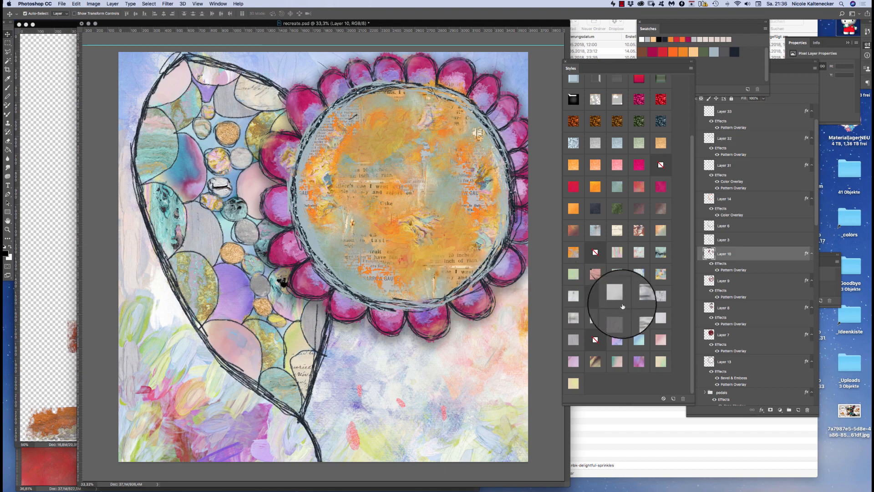
{"action": "left_click", "coordinate": [638, 317]}
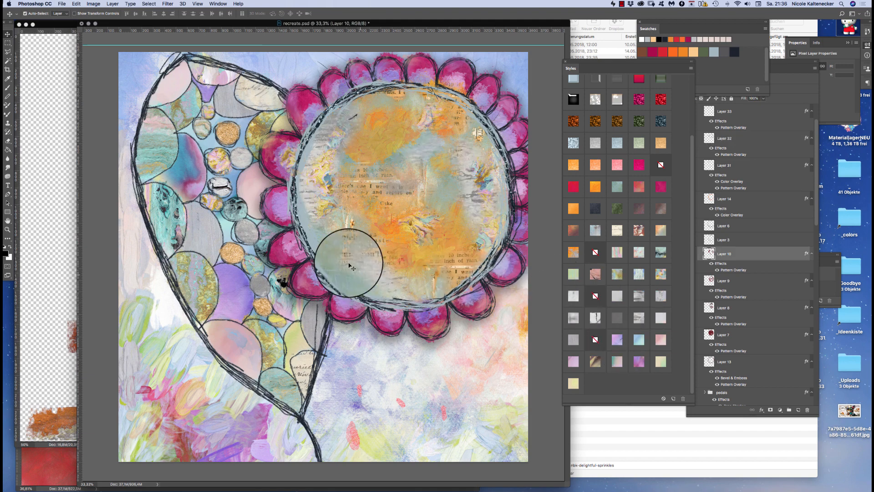
Step: Apply the purple-pink watercolor style to the flower-center text area on Layer 9 and the pastel green watercolor style to Layer 8
{"action": "left_click", "coordinate": [401, 194]}
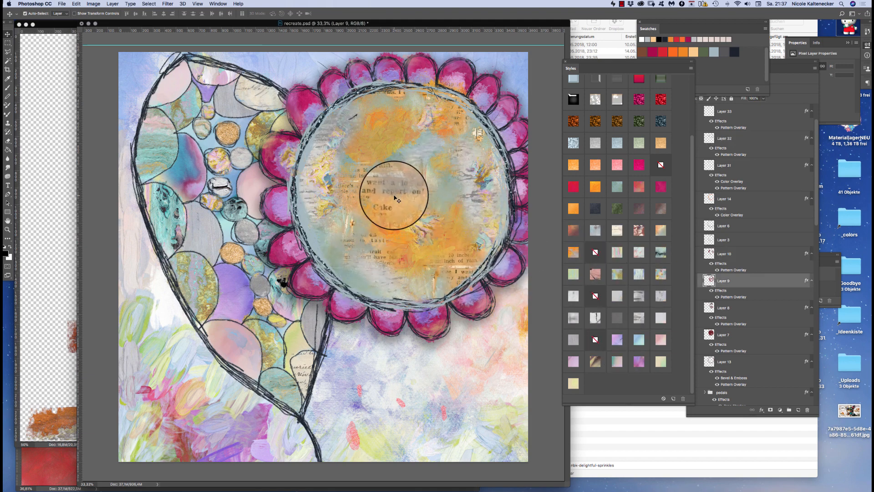
{"action": "left_click", "coordinate": [616, 318]}
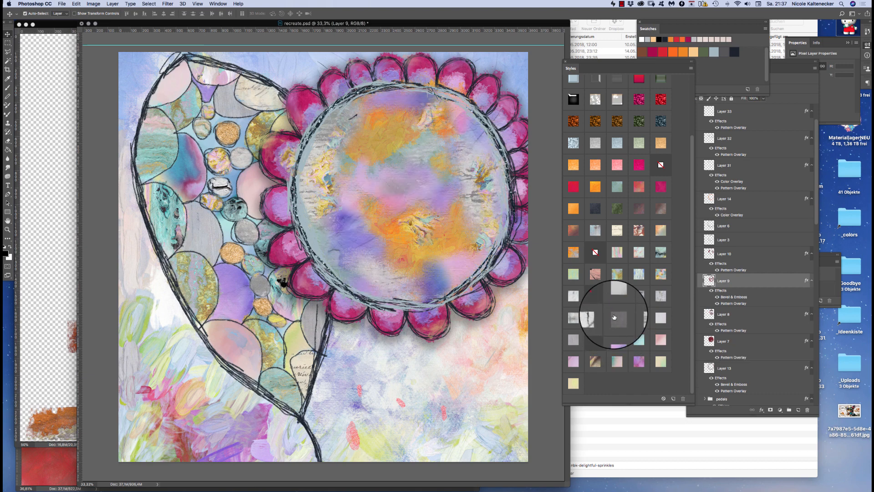
{"action": "left_click", "coordinate": [390, 141]}
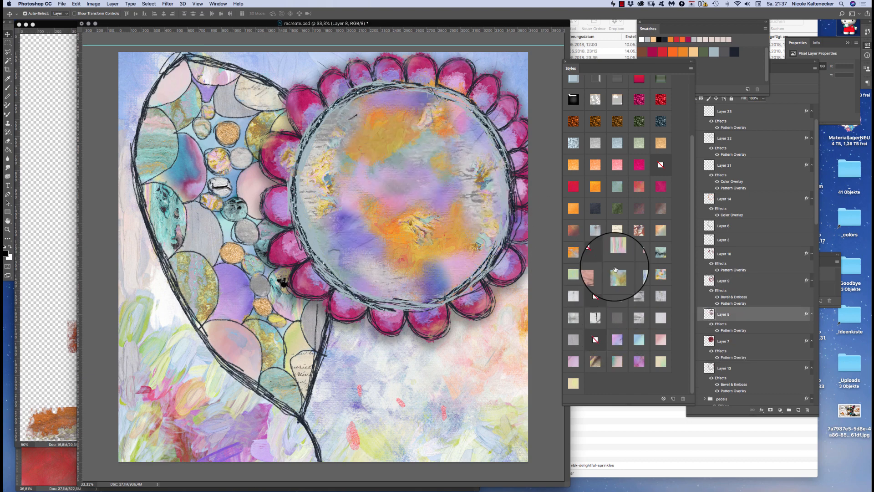
{"action": "left_click", "coordinate": [661, 360]}
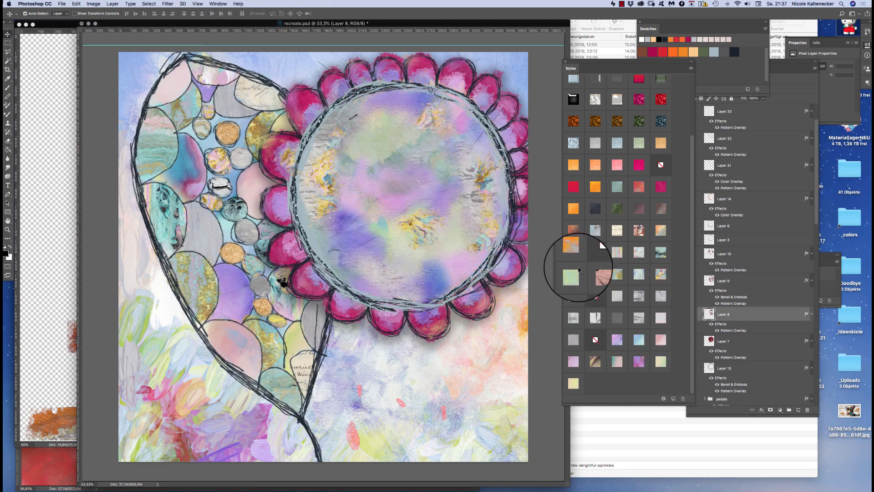
Step: Try gray, blue, pink and other watercolor styles on the flower-center accents of Layer 32, and settle on the pastel green-yellow watercolor style
{"action": "left_click", "coordinate": [313, 201]}
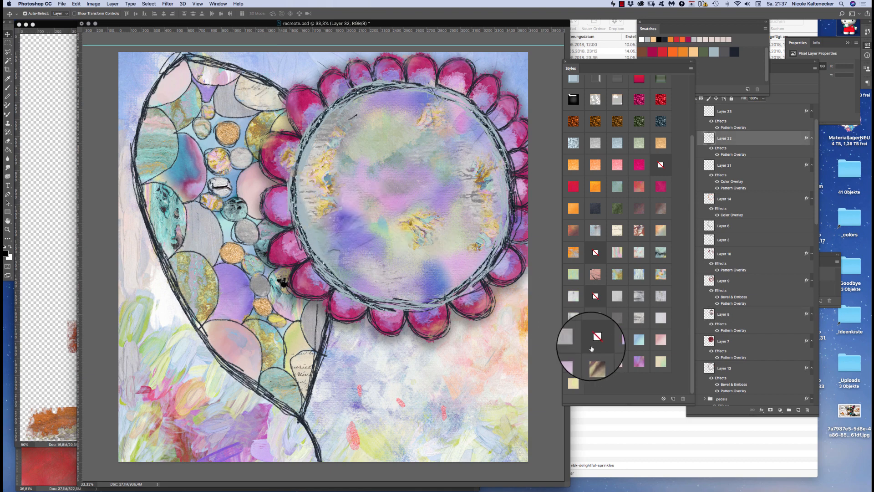
{"action": "left_click", "coordinate": [574, 339]}
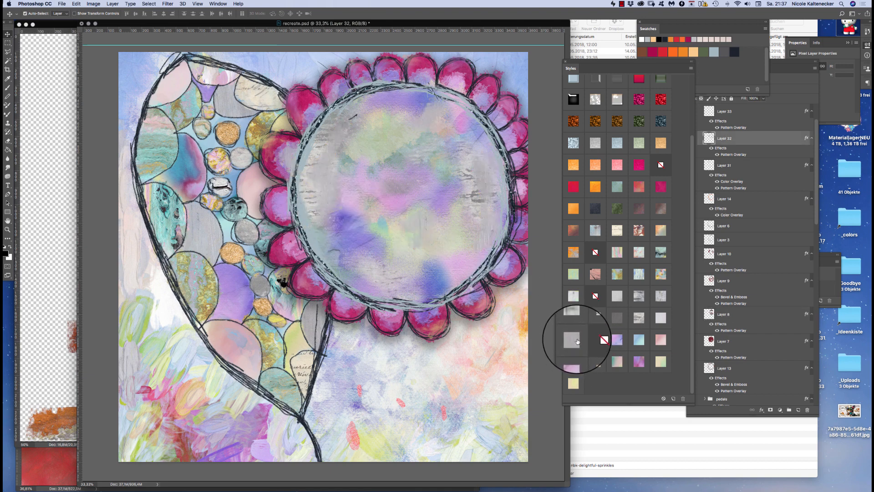
{"action": "left_click", "coordinate": [640, 339]}
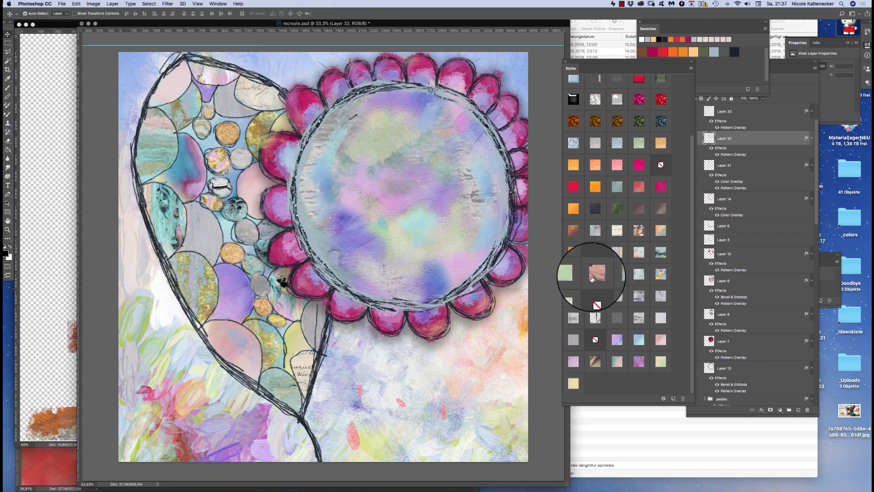
{"action": "left_click", "coordinate": [590, 252]}
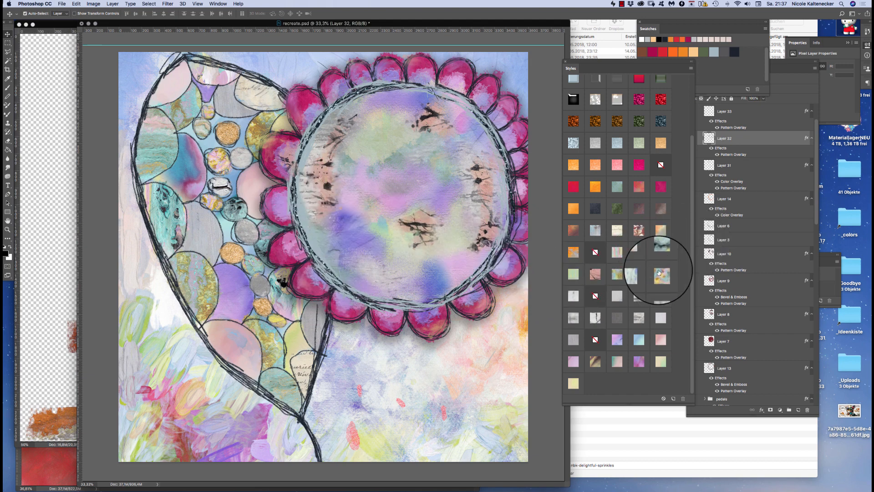
{"action": "left_click", "coordinate": [662, 341]}
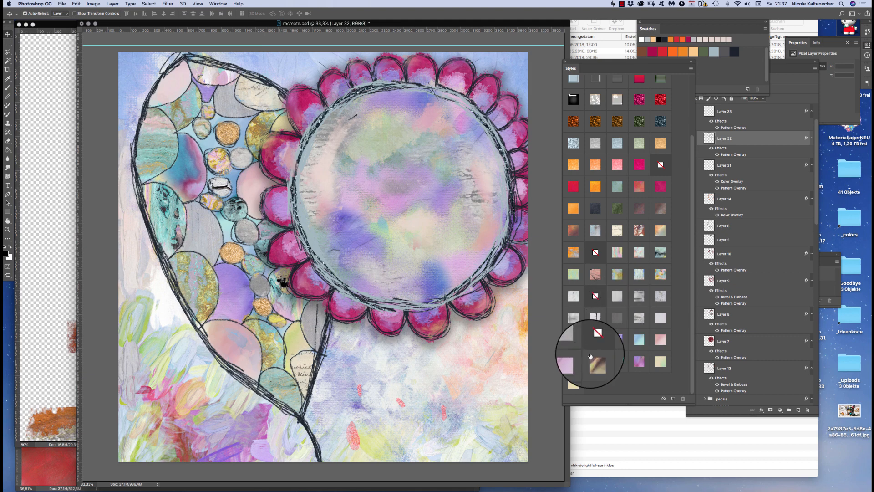
{"action": "left_click", "coordinate": [617, 362]}
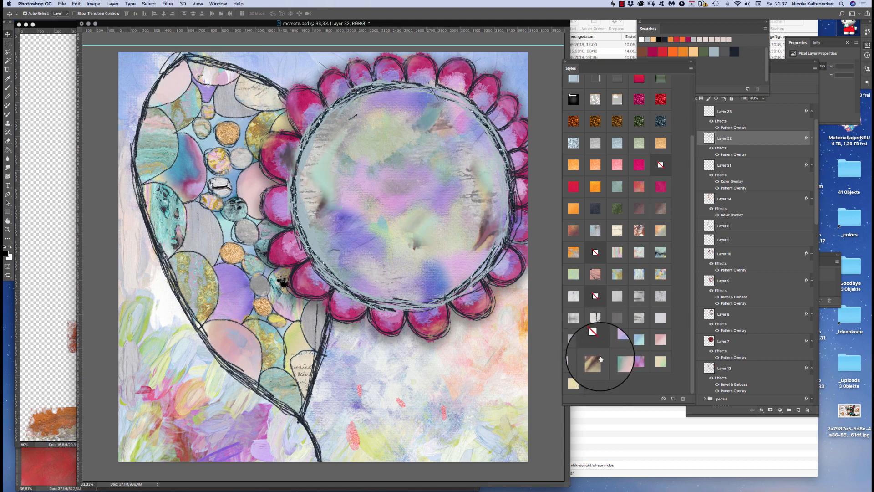
{"action": "left_click", "coordinate": [627, 360]}
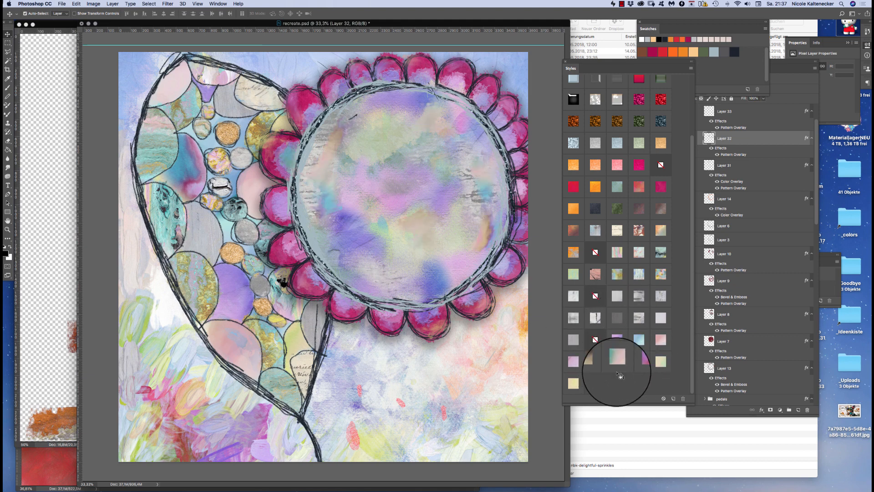
{"action": "left_click", "coordinate": [574, 383]}
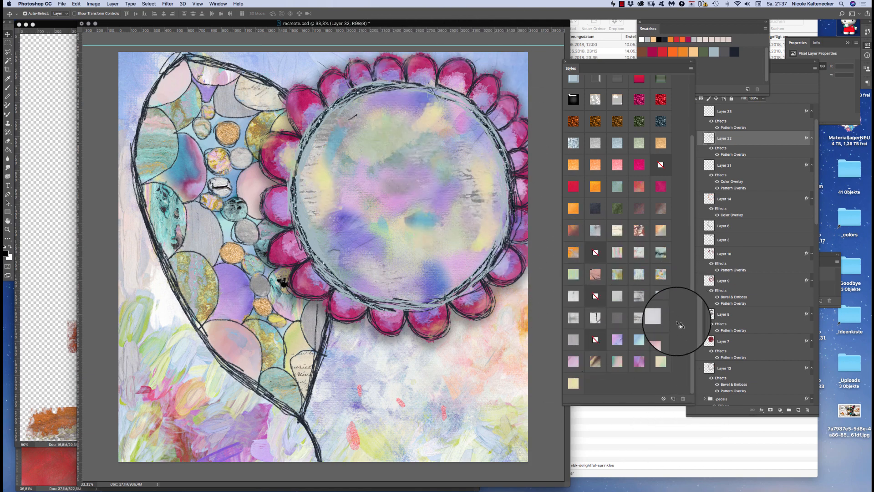
{"action": "left_click", "coordinate": [660, 360]}
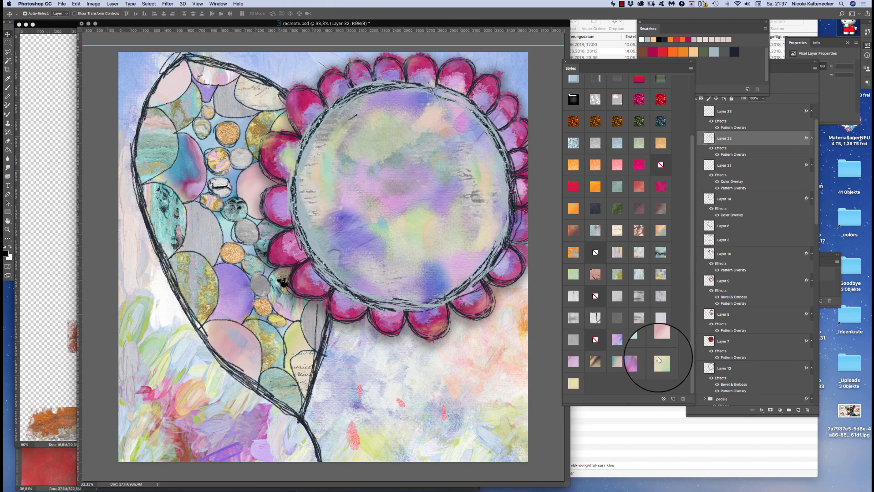
Step: Examine the layer stack of recreate.psd from the flower group down to the background, select Layer 14, and return to the flower group
{"action": "left_click", "coordinate": [635, 456]}
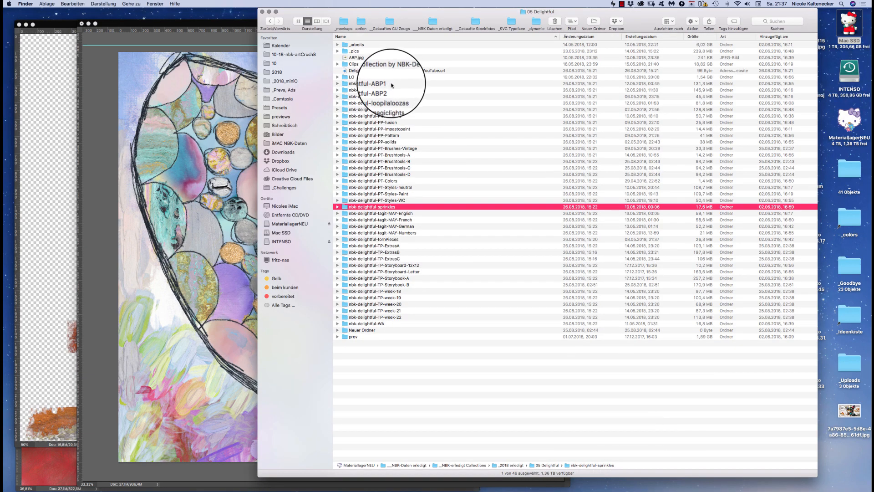
{"action": "left_click", "coordinate": [236, 413]}
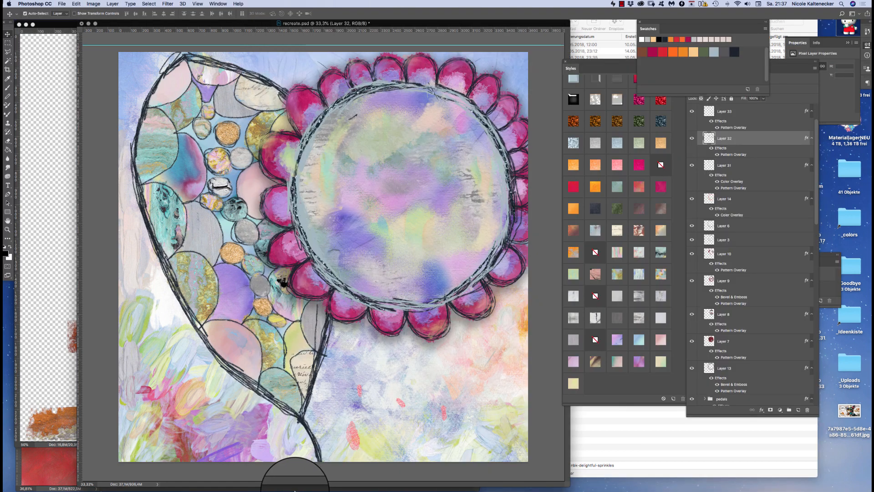
{"action": "mouse_move", "coordinate": [295, 490]}
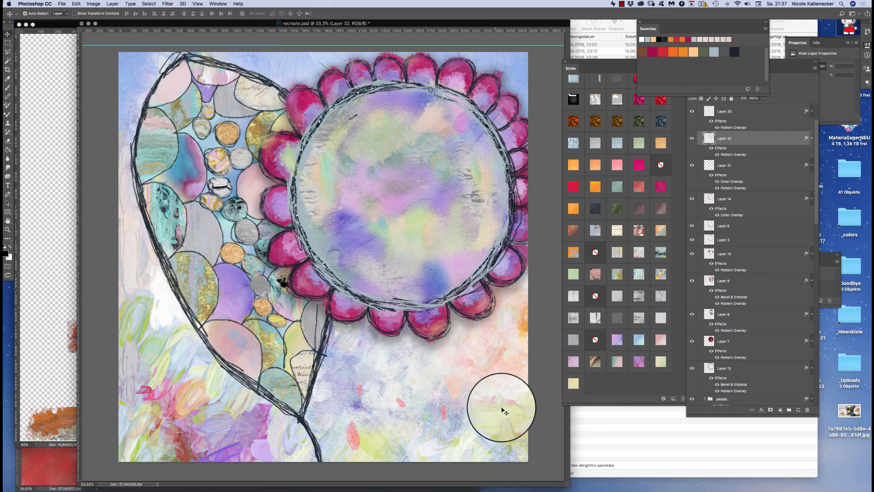
{"action": "left_click_drag", "start_coordinate": [815, 171], "coordinate": [775, 329]}
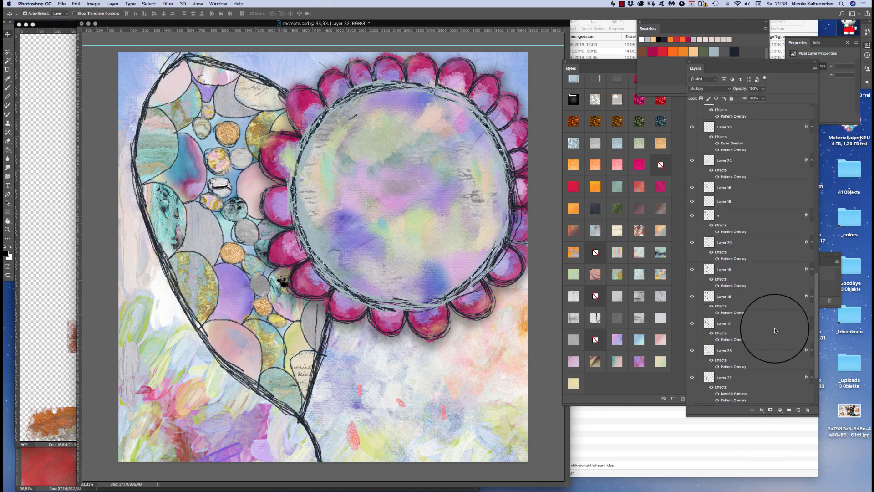
{"action": "scroll", "coordinate": [775, 328], "scroll_direction": "down", "scroll_amount": 4}
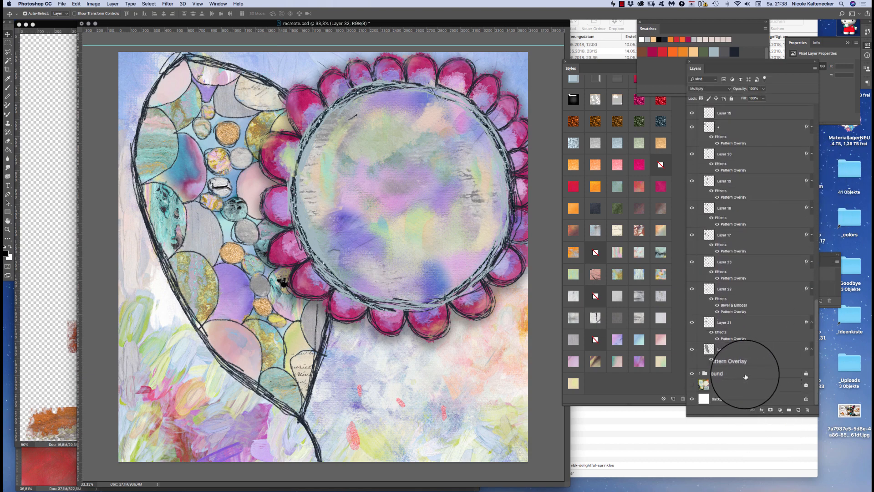
{"action": "left_click_drag", "start_coordinate": [454, 288], "coordinate": [437, 273]}
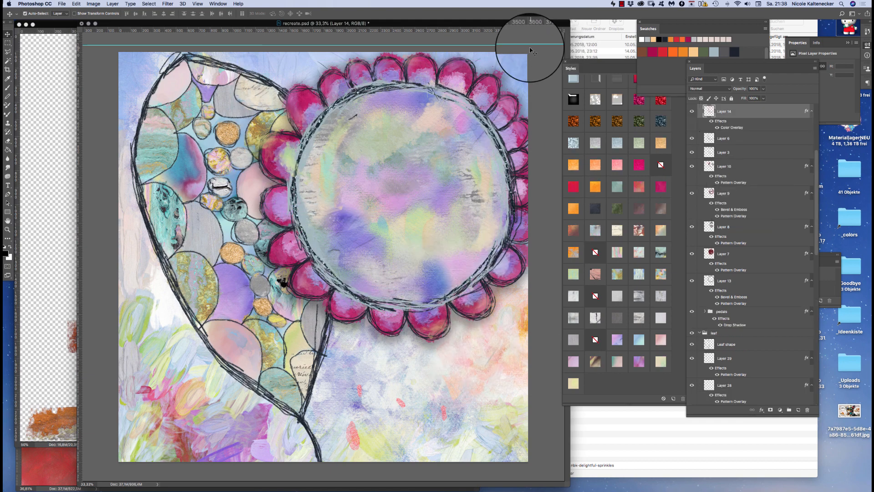
{"action": "left_click_drag", "start_coordinate": [817, 169], "coordinate": [797, 91]}
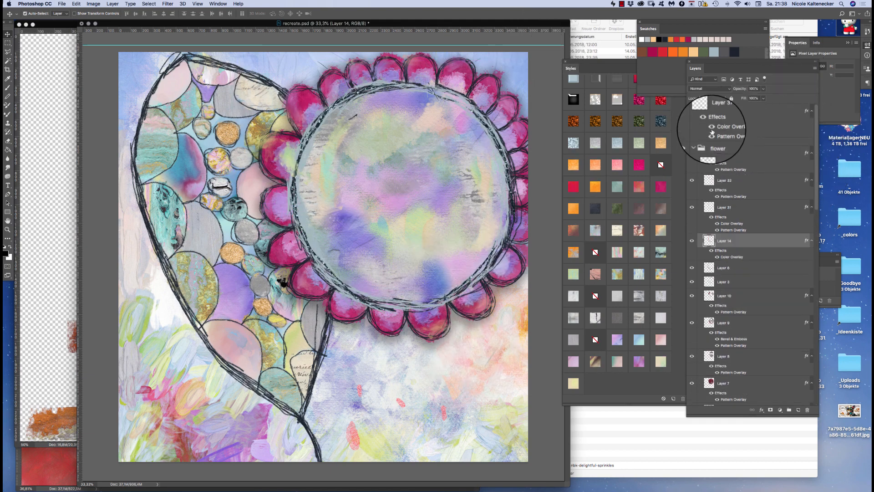
Step: Duplicate the collapsed flower group from recreate.psd into a new document and enlarge the new document's window
{"action": "left_click", "coordinate": [700, 141]}
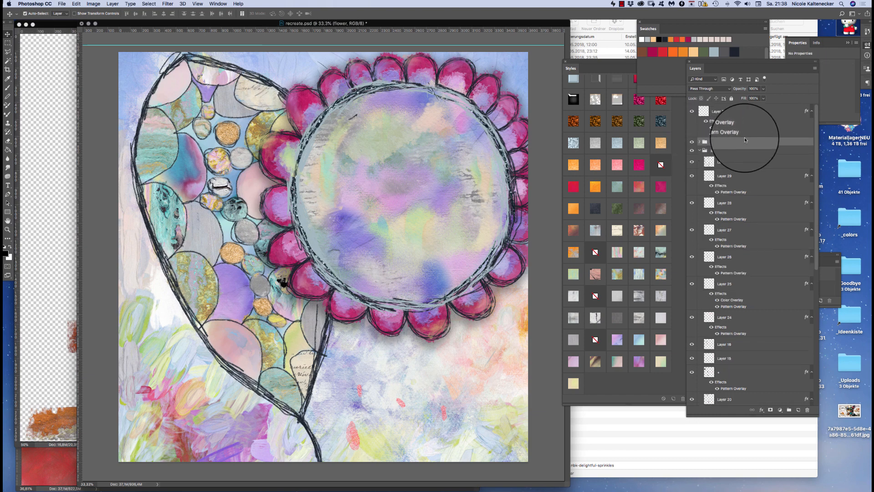
{"action": "right_click", "coordinate": [745, 140]}
{"action": "left_click", "coordinate": [730, 143]}
{"action": "right_click", "coordinate": [734, 142]}
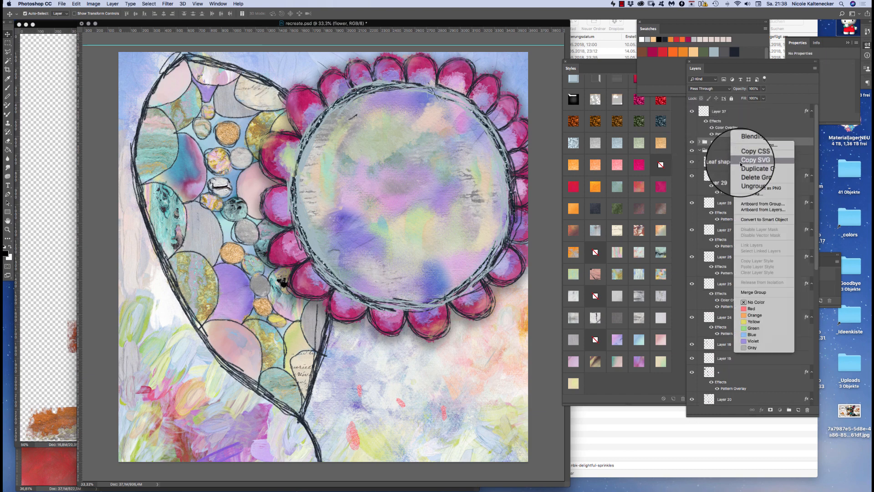
{"action": "left_click", "coordinate": [786, 168]}
{"action": "left_click", "coordinate": [432, 311]}
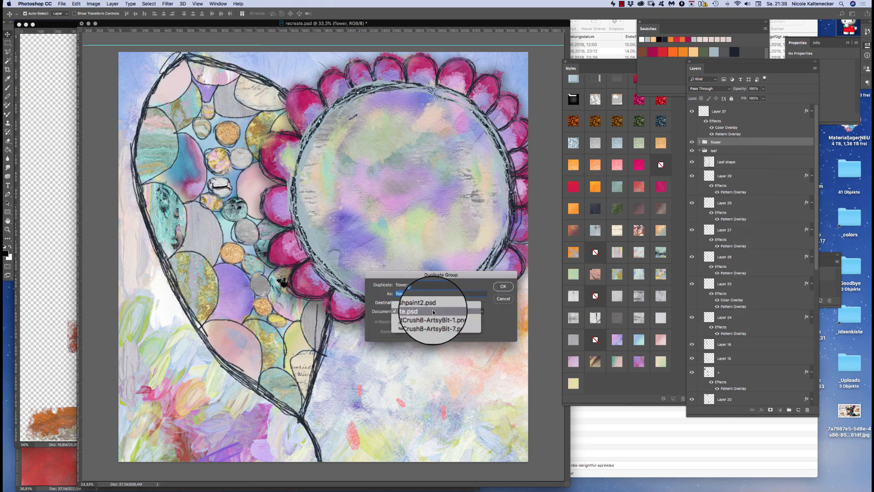
{"action": "left_click", "coordinate": [436, 329]}
{"action": "left_click", "coordinate": [503, 286]}
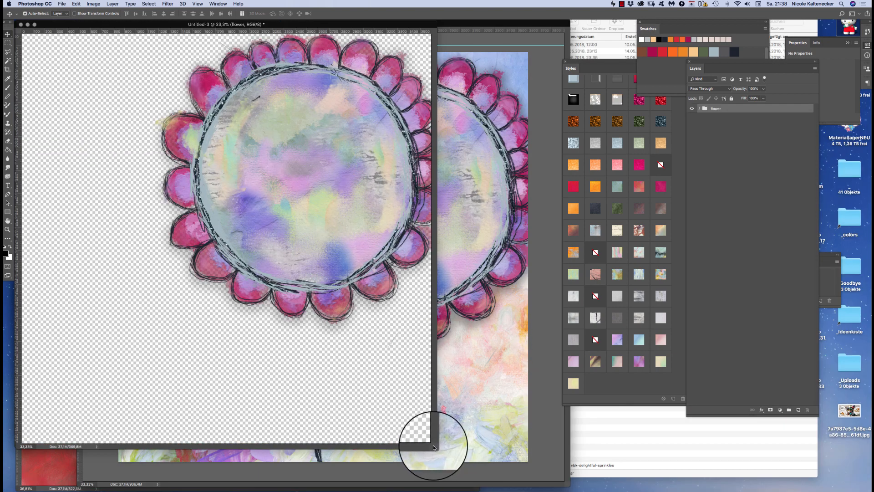
{"action": "left_click_drag", "start_coordinate": [433, 445], "coordinate": [524, 464]}
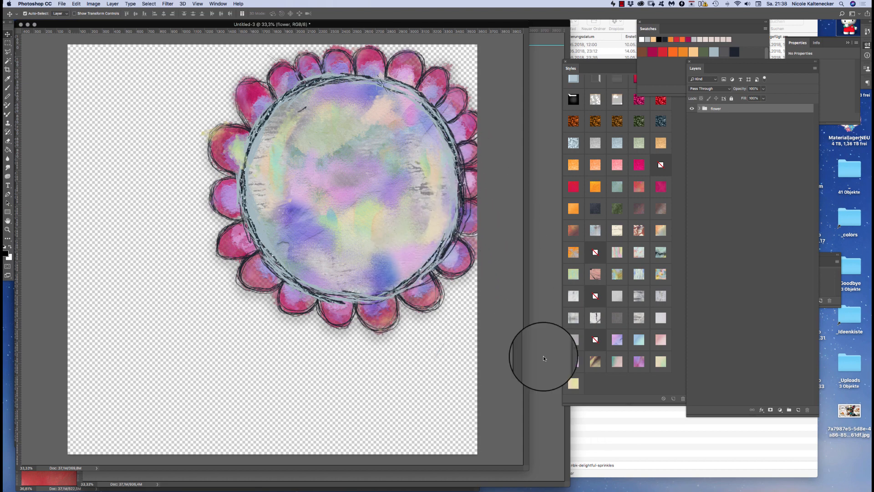
Step: Switch to Adobe Bridge and open nbk-delightful-PP-paint3.jpg from the nbk-delightful-PP-Impastopaint folder in Photoshop
{"action": "left_click", "coordinate": [606, 469]}
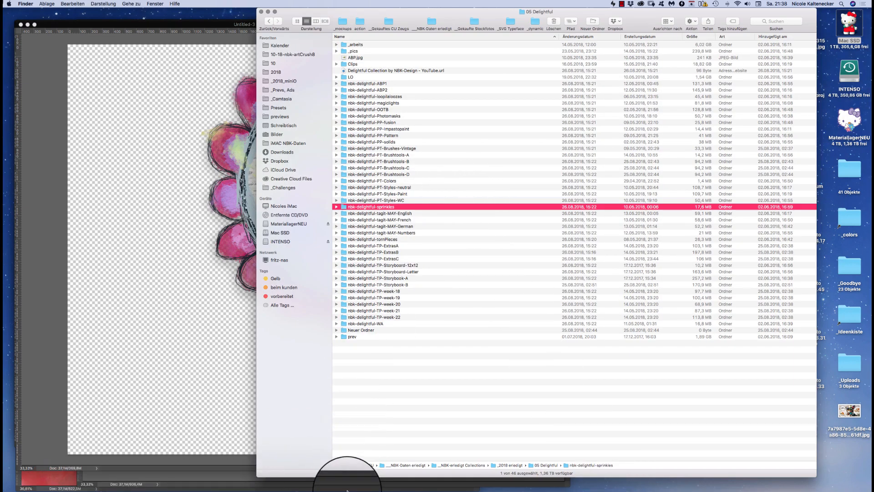
{"action": "mouse_move", "coordinate": [347, 491]}
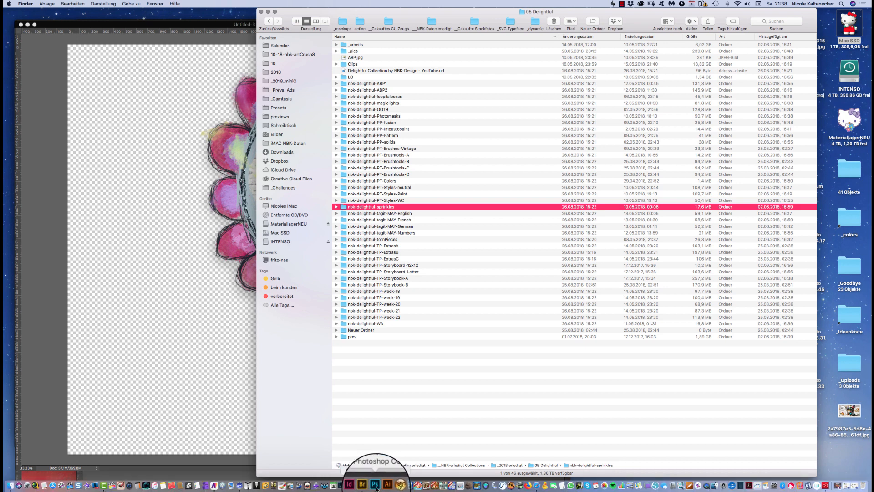
{"action": "left_click", "coordinate": [363, 485]}
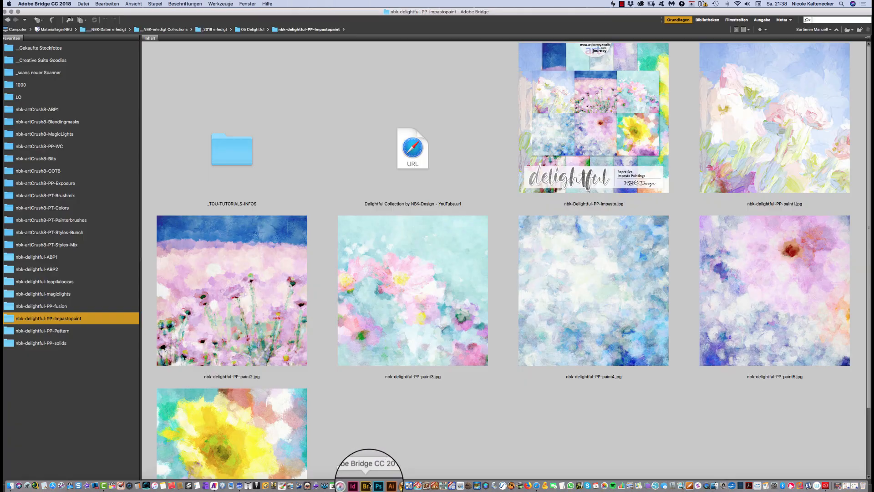
{"action": "left_click", "coordinate": [372, 314]}
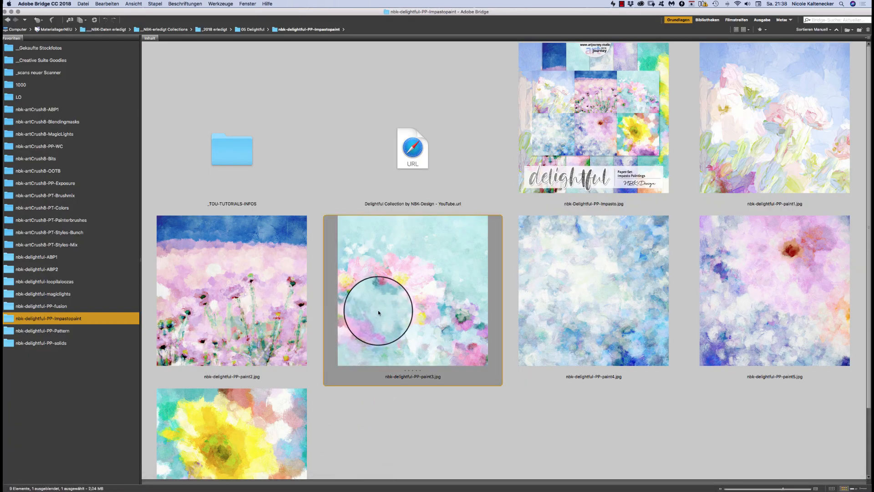
{"action": "key", "text": "super+Tab"}
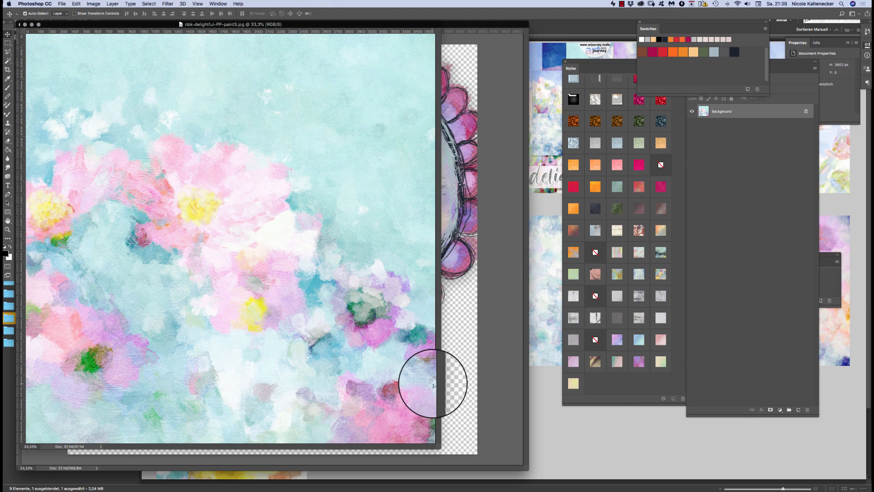
Step: Bring the paint3 paper into the new document beneath the flower group and position it to cover the canvas
{"action": "left_click_drag", "start_coordinate": [433, 385], "coordinate": [451, 384]}
{"action": "left_click_drag", "start_coordinate": [737, 114], "coordinate": [743, 128]}
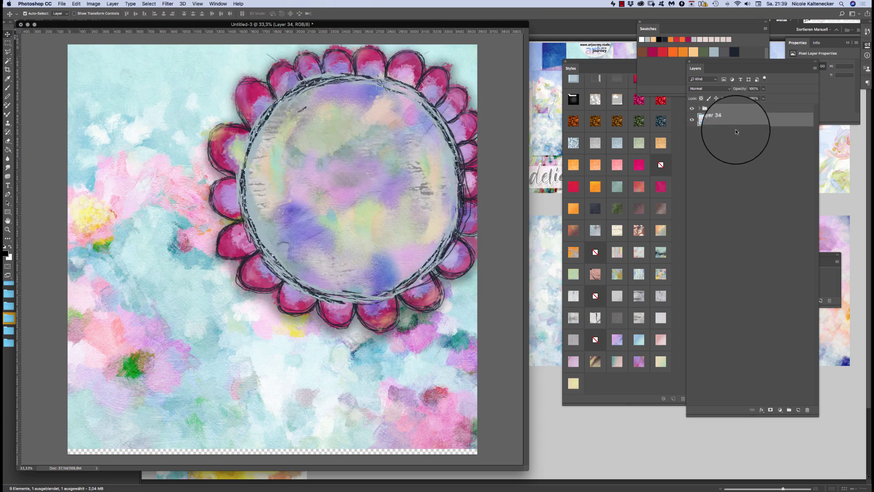
{"action": "mouse_move", "coordinate": [468, 398]}
{"action": "left_mouse_down"}
{"action": "mouse_move", "coordinate": [455, 409]}
{"action": "mouse_move", "coordinate": [465, 413]}
{"action": "mouse_move", "coordinate": [468, 402]}
{"action": "mouse_move", "coordinate": [441, 381]}
{"action": "left_mouse_up"}
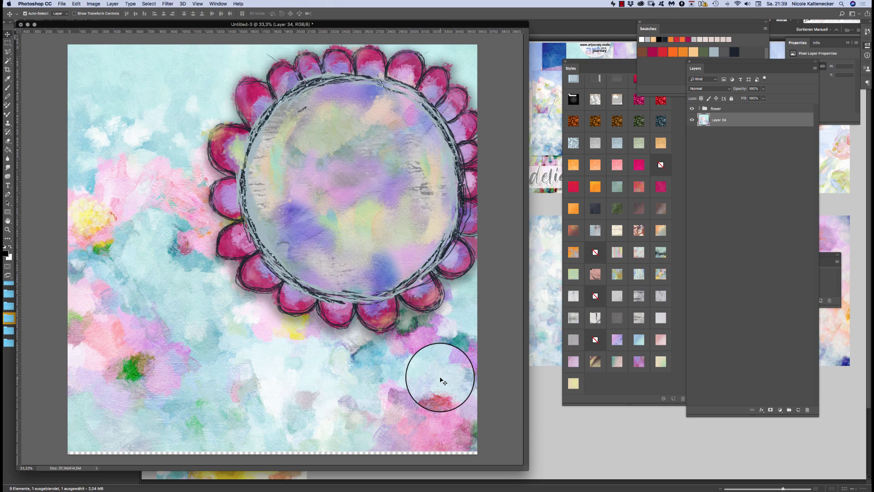
{"action": "left_click_drag", "start_coordinate": [432, 418], "coordinate": [446, 432]}
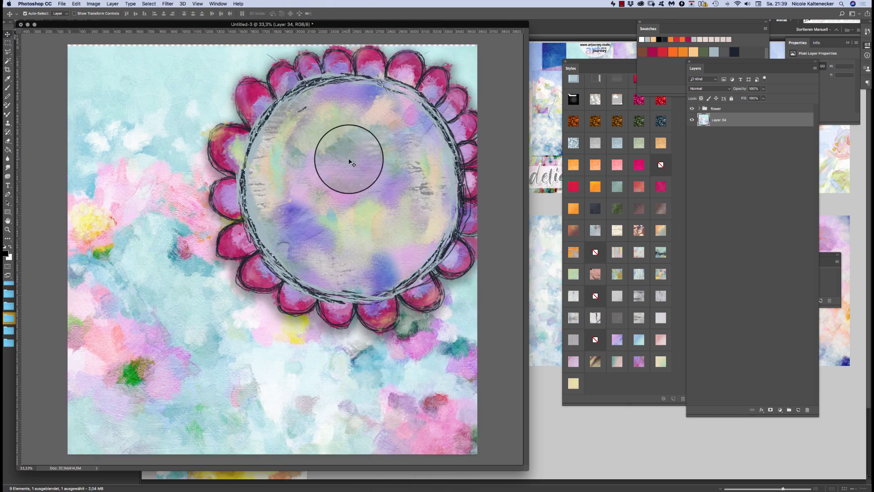
Step: Switch to Safari, reopen the most recent Pinterest page from the history to view the pinned abstract painting, and return to Photoshop
{"action": "mouse_move", "coordinate": [451, 490]}
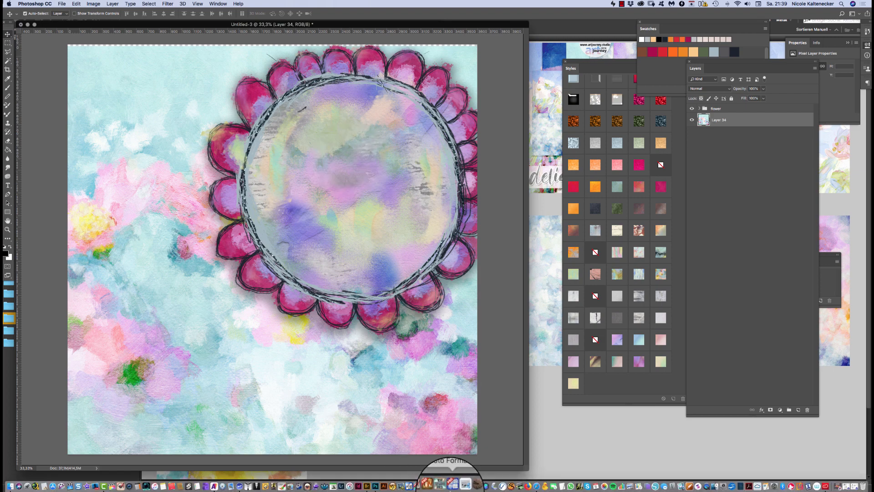
{"action": "left_click", "coordinate": [538, 480]}
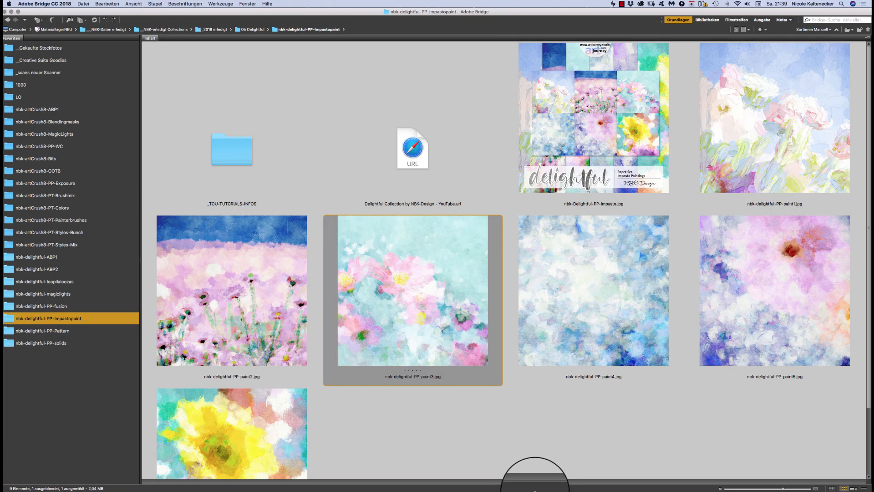
{"action": "left_click", "coordinate": [536, 485]}
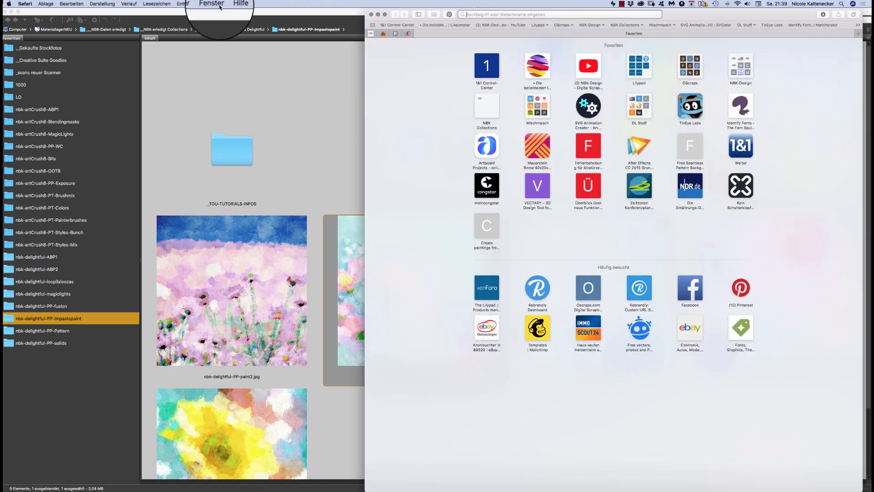
{"action": "left_click", "coordinate": [163, 4]}
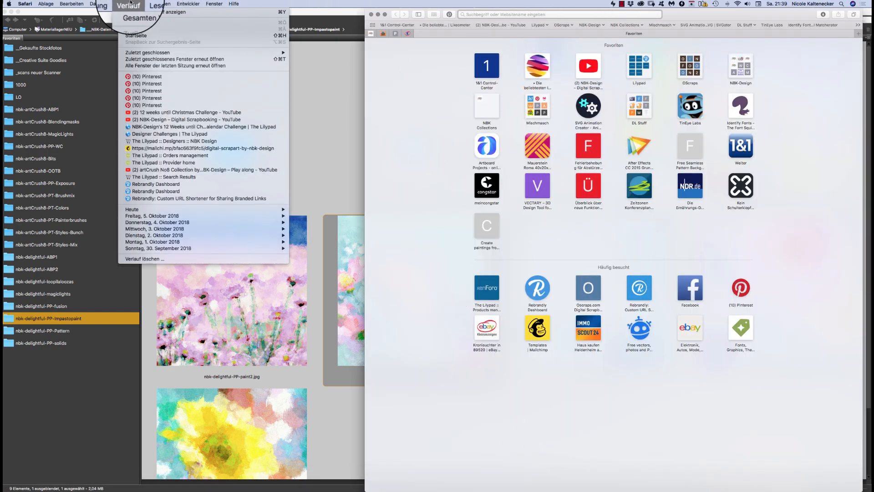
{"action": "left_click", "coordinate": [182, 76]}
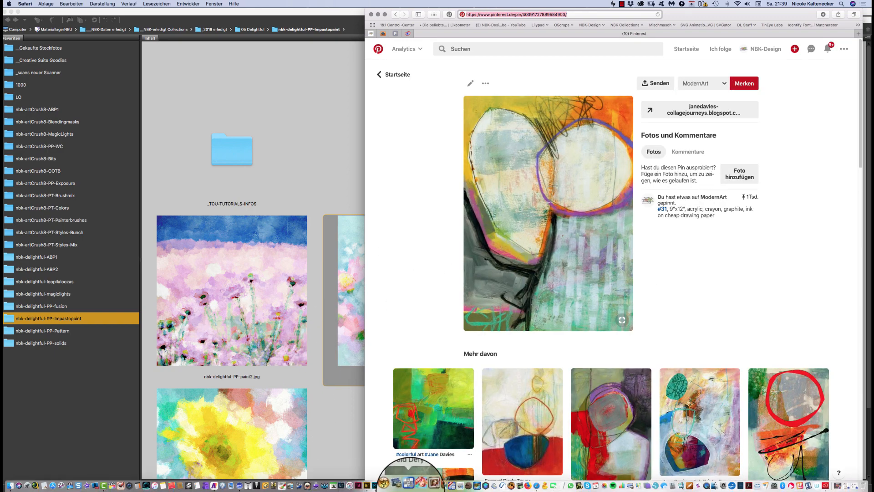
{"action": "left_click", "coordinate": [375, 486]}
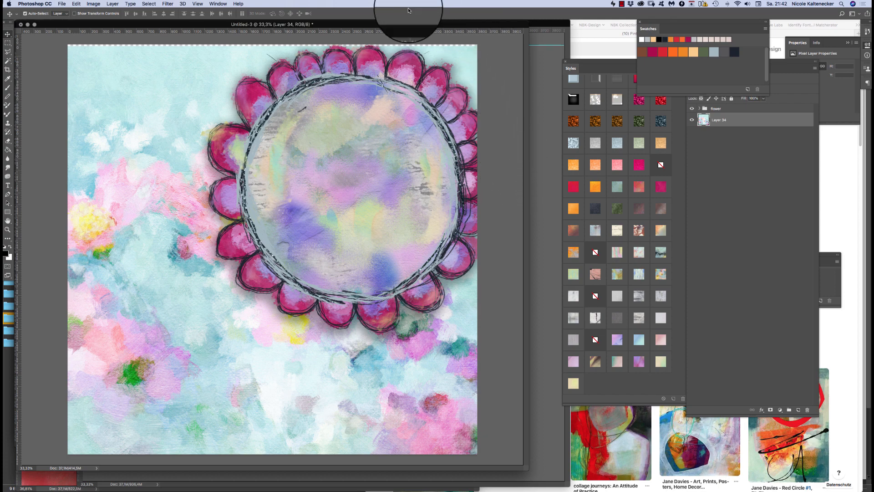
Step: Move the new flower document's window aside and bring recreate.psd to the front to review the flower and leaf artwork
{"action": "left_click_drag", "start_coordinate": [459, 25], "coordinate": [474, 37]}
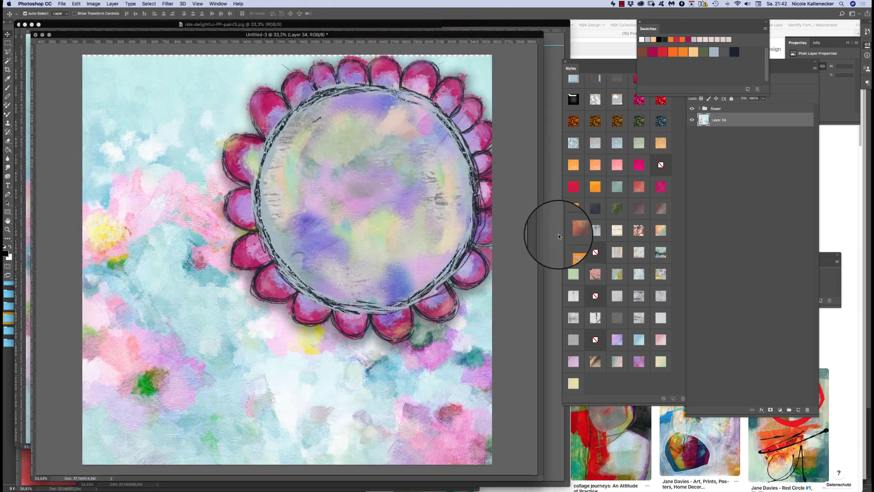
{"action": "left_click", "coordinate": [552, 345]}
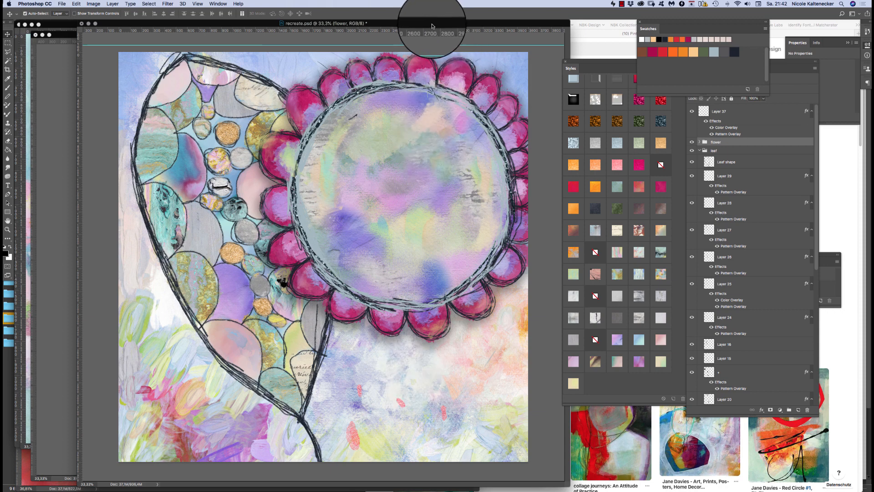
{"action": "left_click_drag", "start_coordinate": [431, 25], "coordinate": [455, 28]}
{"action": "left_click_drag", "start_coordinate": [377, 125], "coordinate": [378, 191]}
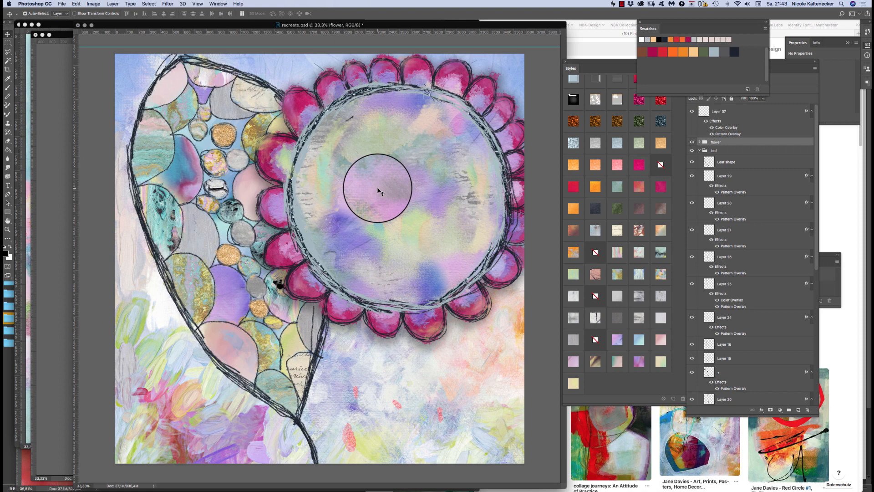
{"action": "left_click_drag", "start_coordinate": [378, 190], "coordinate": [412, 353]}
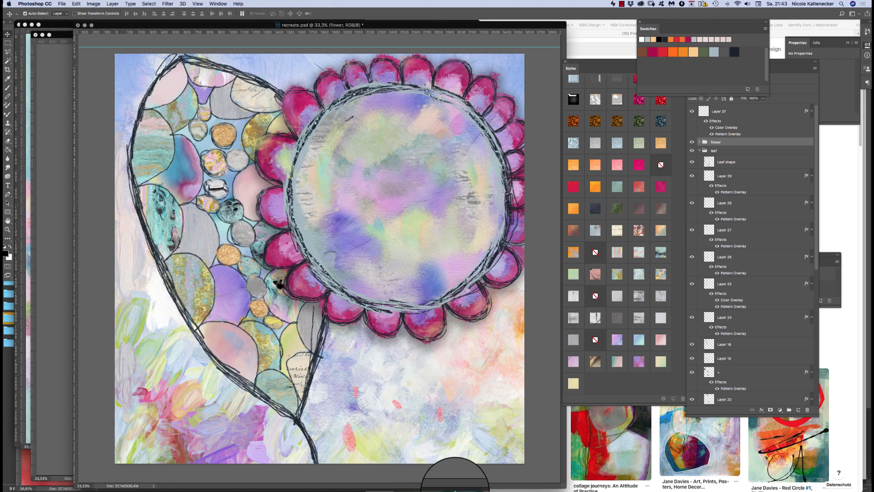
{"action": "mouse_move", "coordinate": [453, 486]}
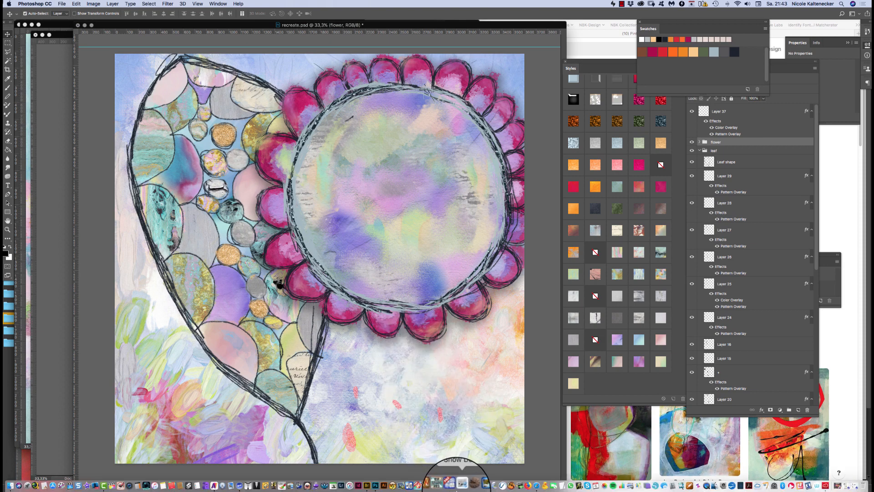